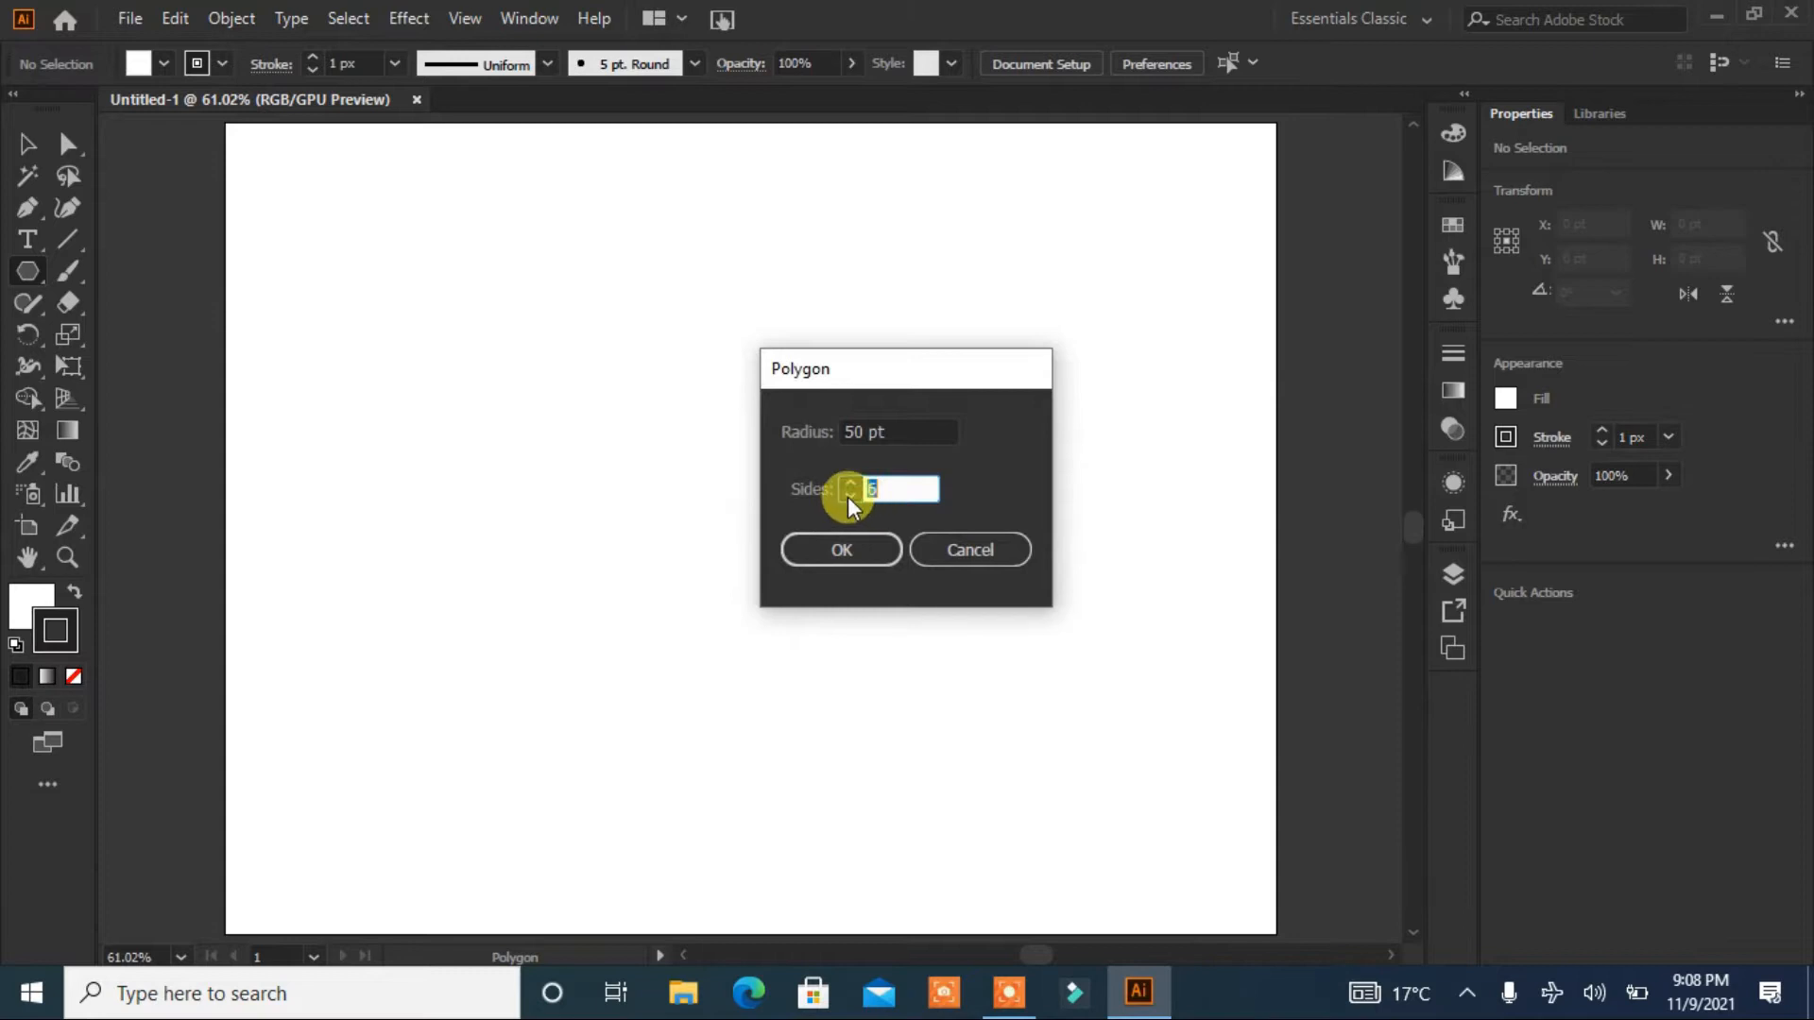
Step: Create a triangle from a 50 pt radius polygon, rotate it 180°, and enlarge it to about 382 by 331 pt near the artboard's centre
left_click(847, 540)
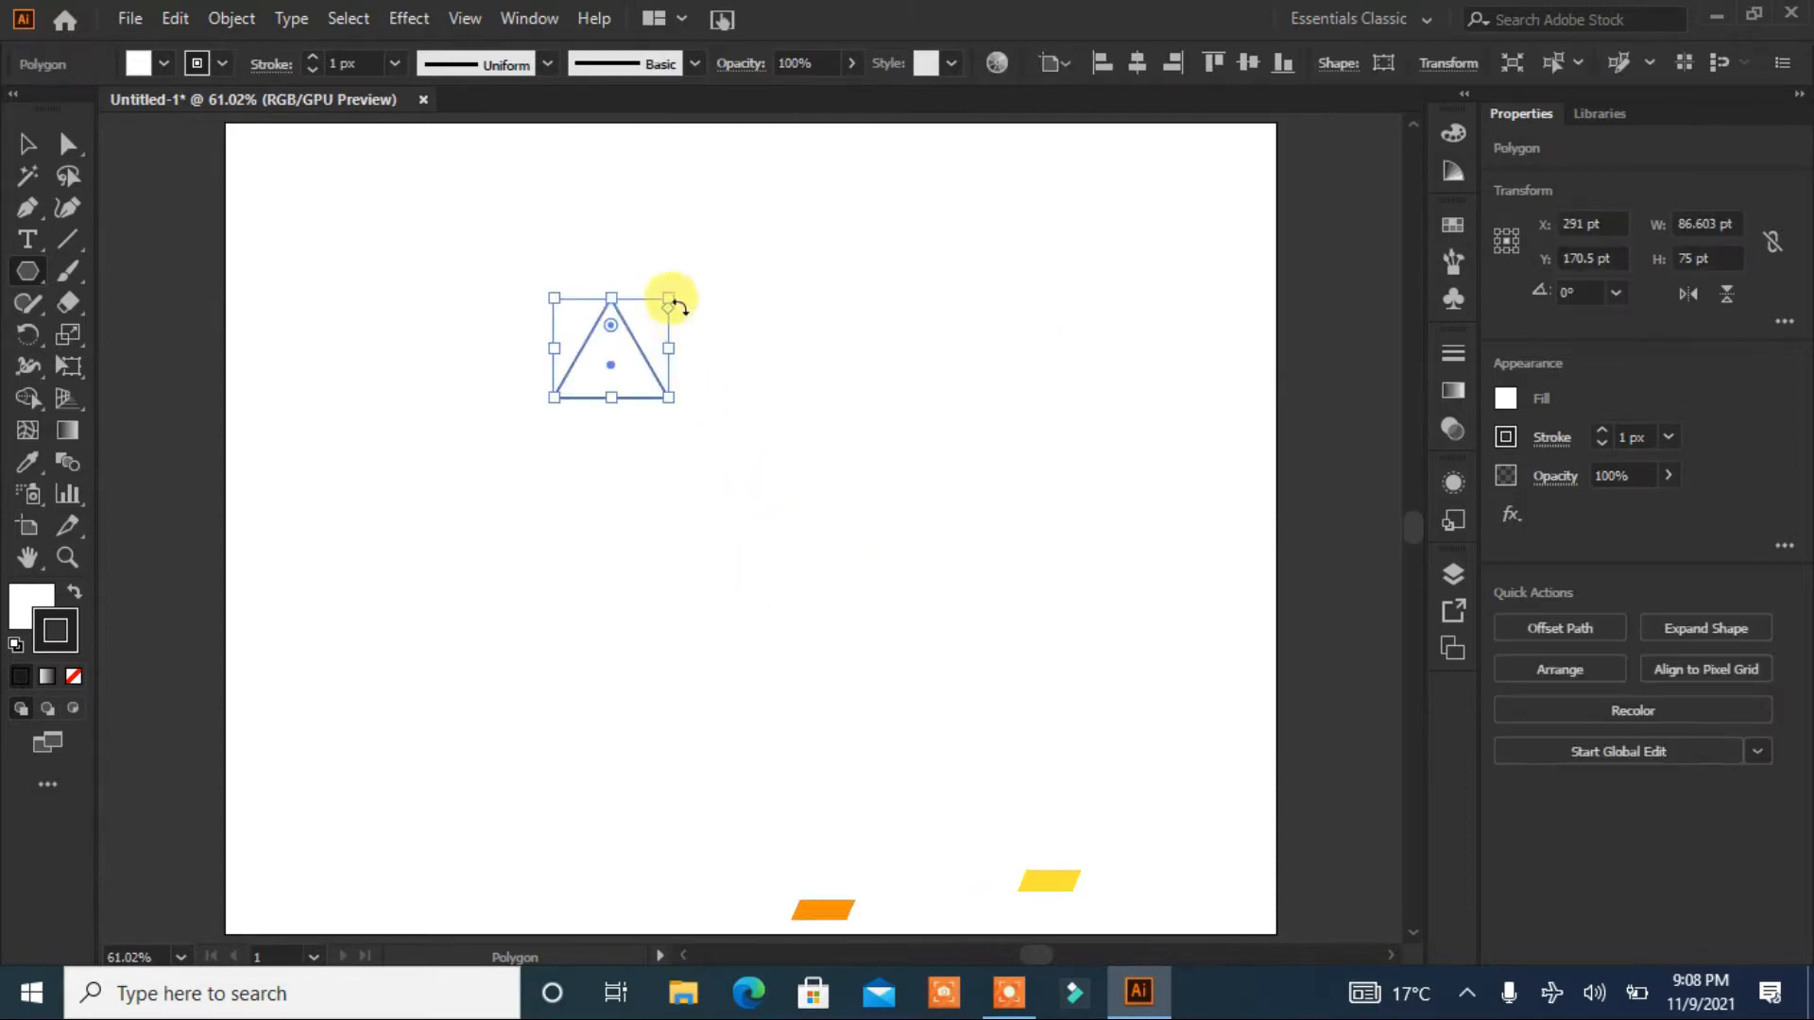
left_click_drag(678, 299, 522, 458)
left_click_drag(667, 432, 1046, 797)
left_click_drag(808, 478, 748, 407)
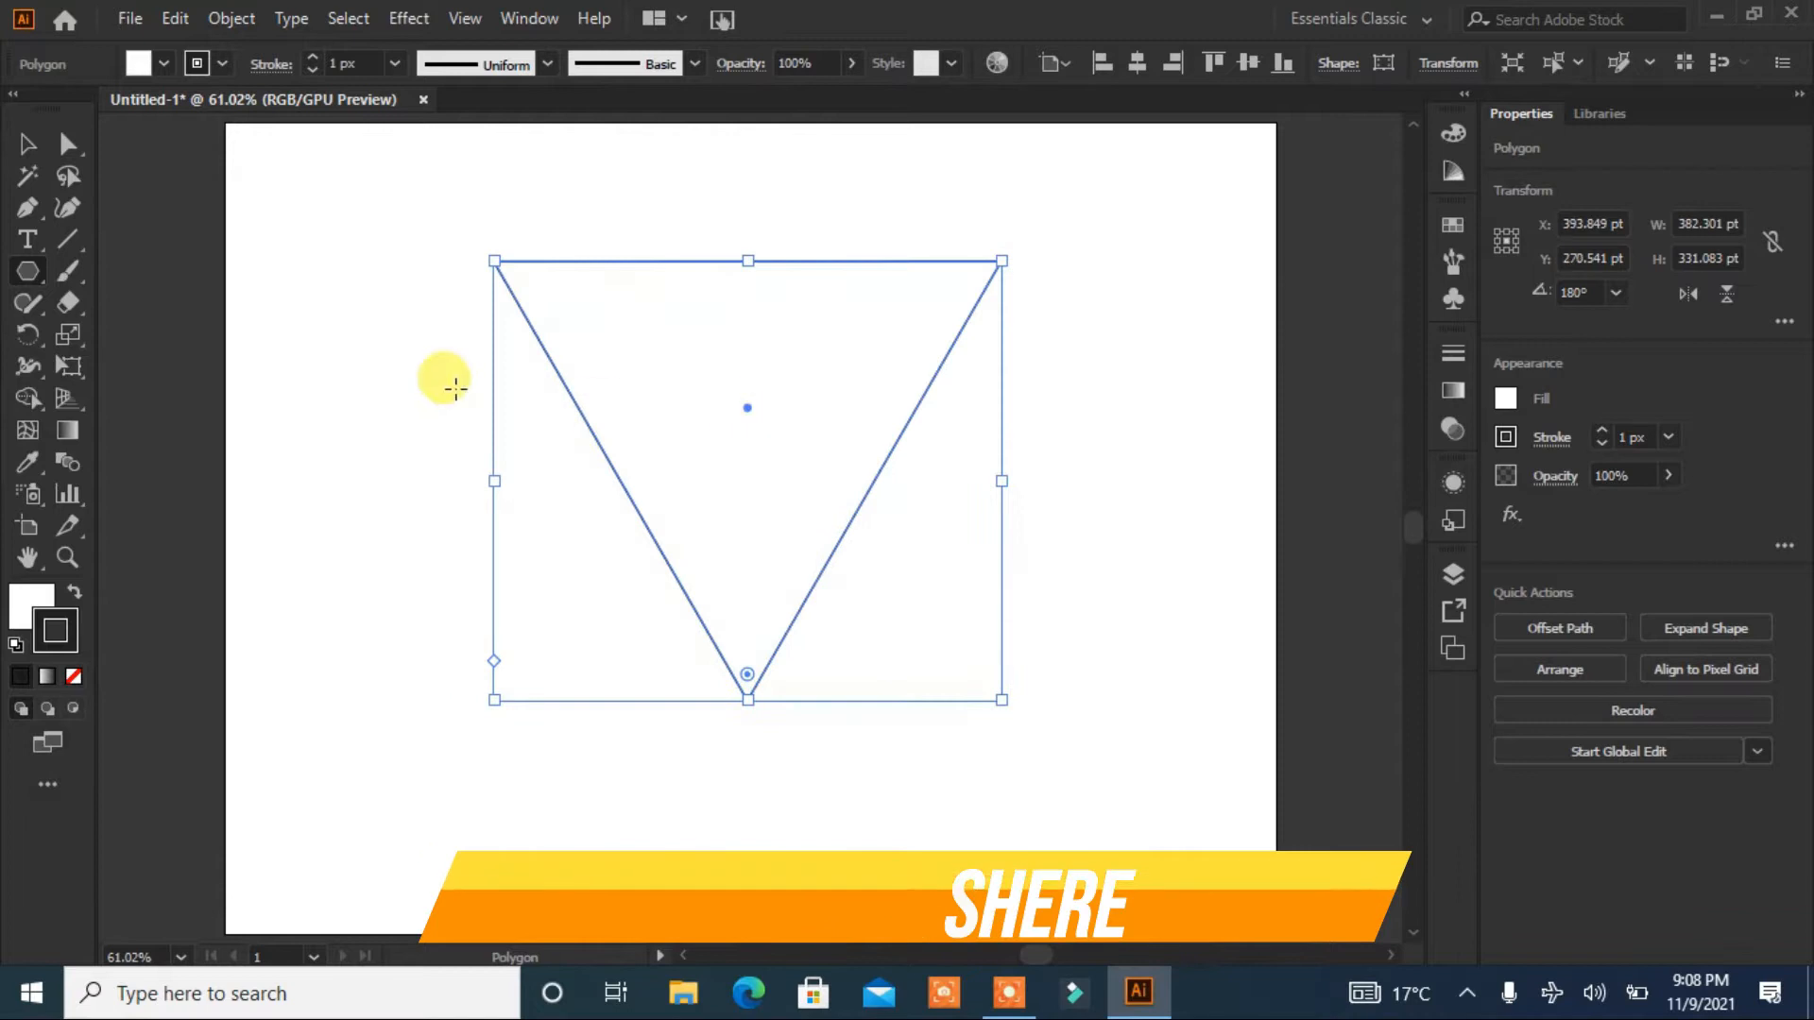
Step: Bend the triangle's left edge outward into a smooth curve with the Anchor Point tool
left_click_drag(29, 209, 91, 298)
left_click_drag(650, 531, 562, 586)
Step: Draw a rectangle covering the shape's right half from its centreline and subtract it with Minus Front
left_click_drag(32, 275, 101, 269)
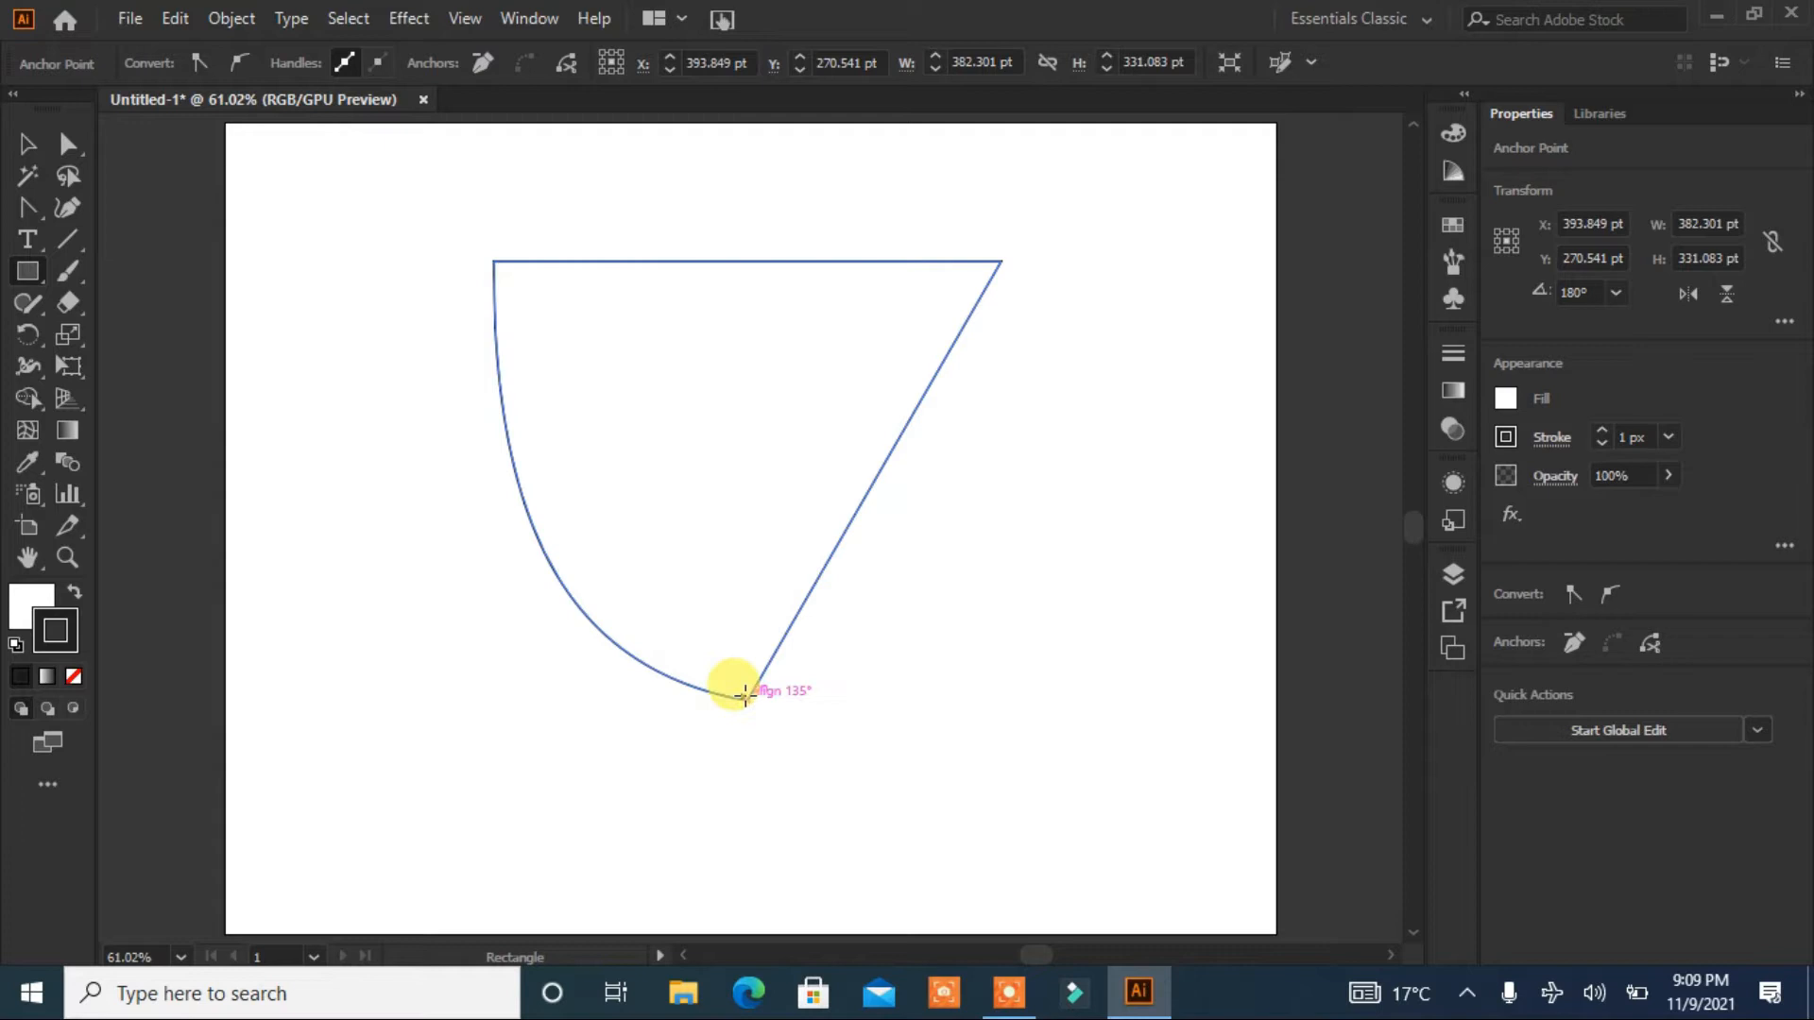
left_click_drag(747, 699, 1062, 252)
mouse_move(905, 475)
left_mouse_down()
mouse_move(890, 485)
mouse_move(916, 484)
left_mouse_up()
left_click_drag(884, 193, 674, 352)
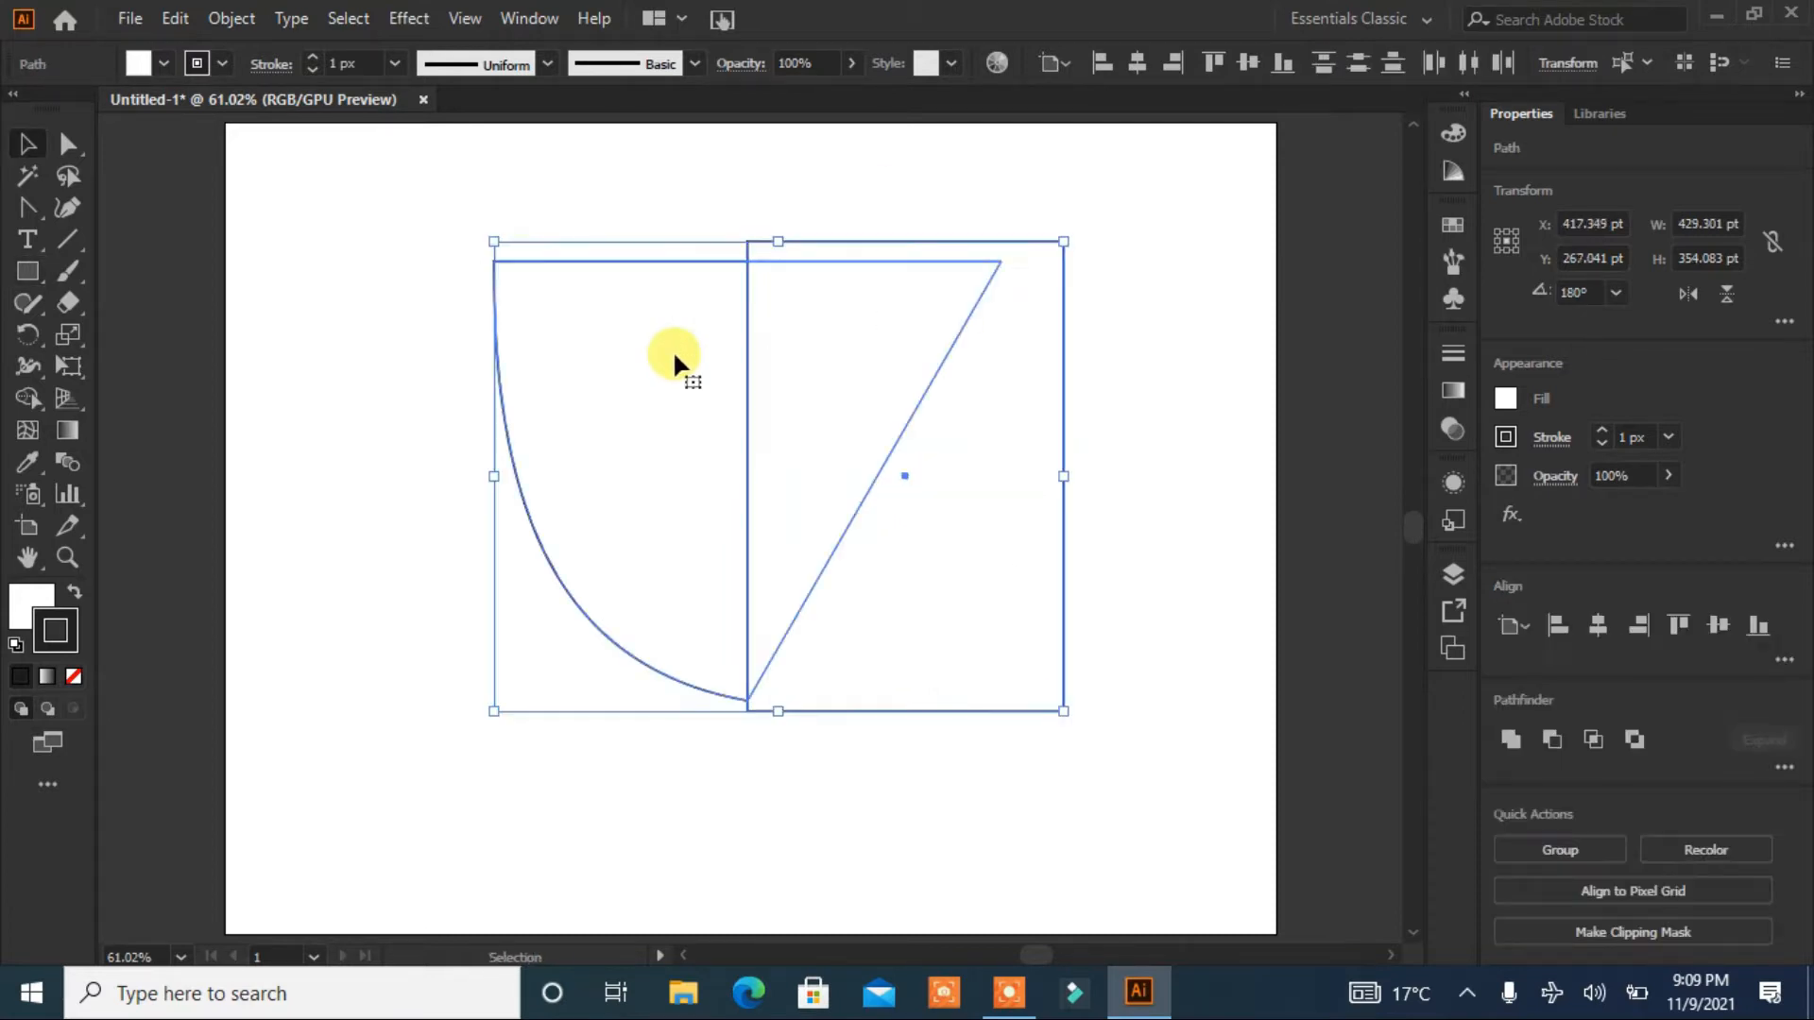
left_click(1550, 745)
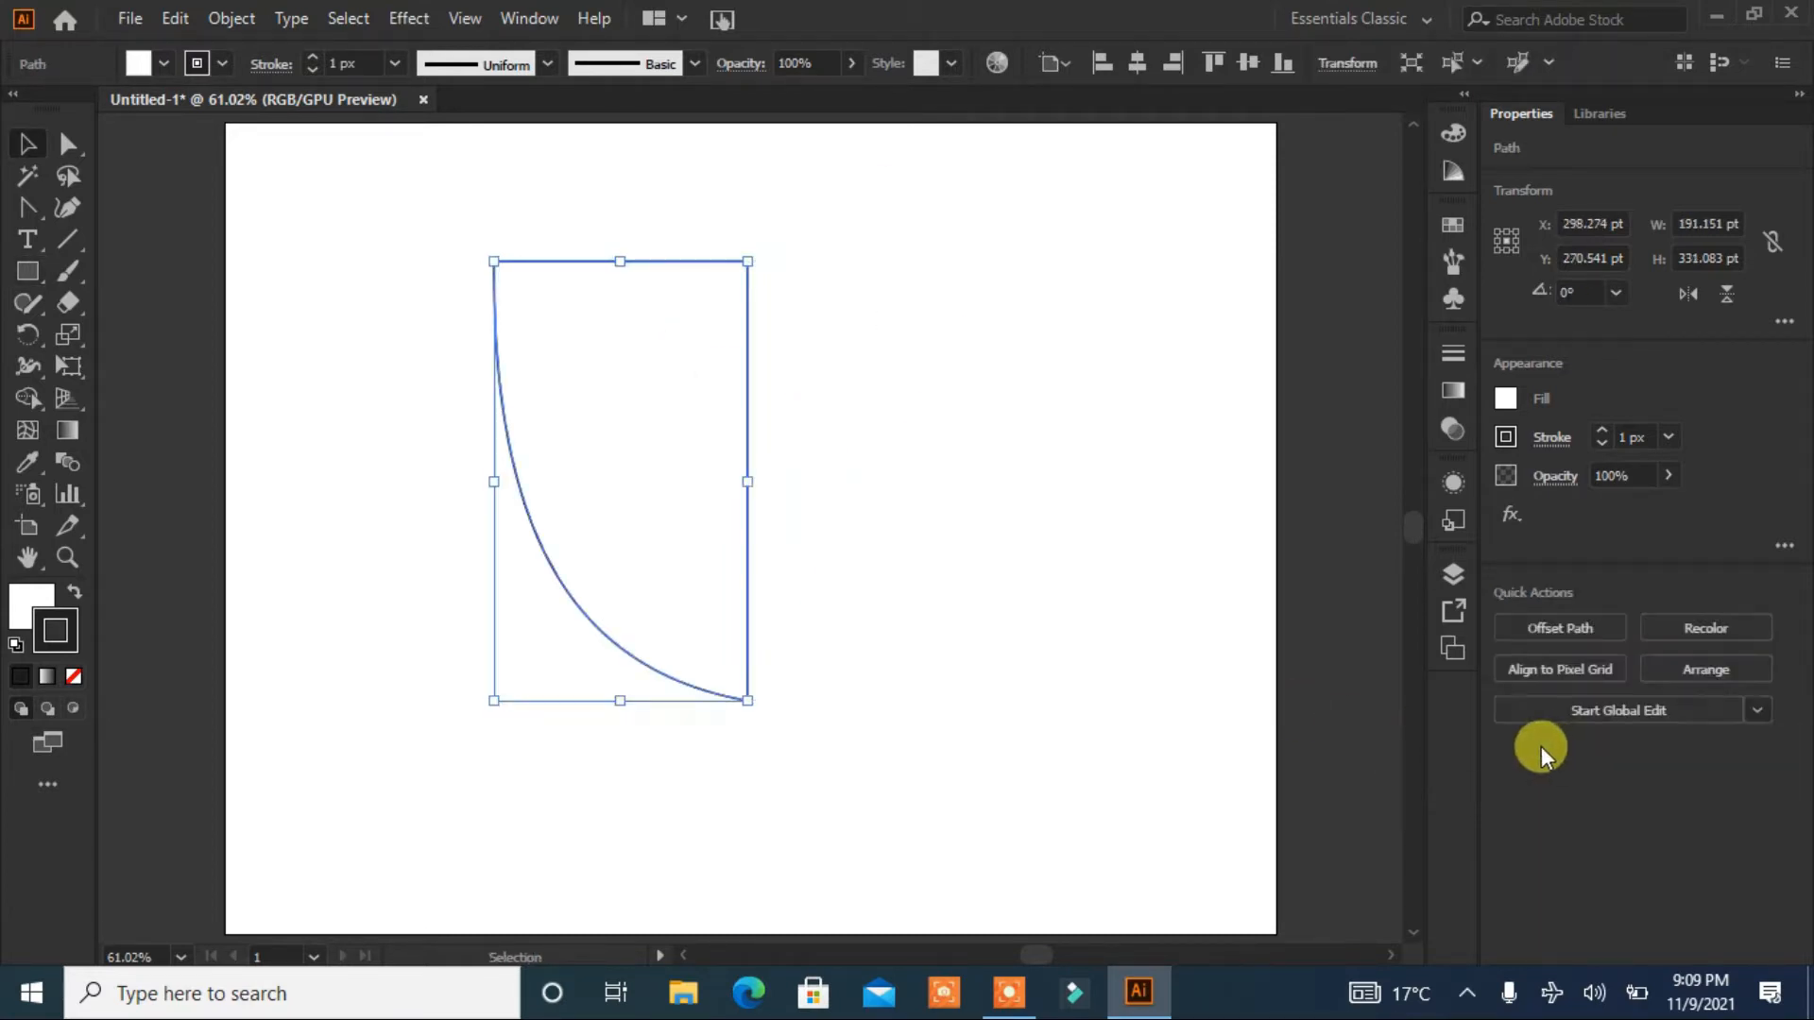
Step: Raise the half shield's upper inner corner anchor to about Y 75 pt so the top edge slopes
left_click_drag(68, 143, 126, 144)
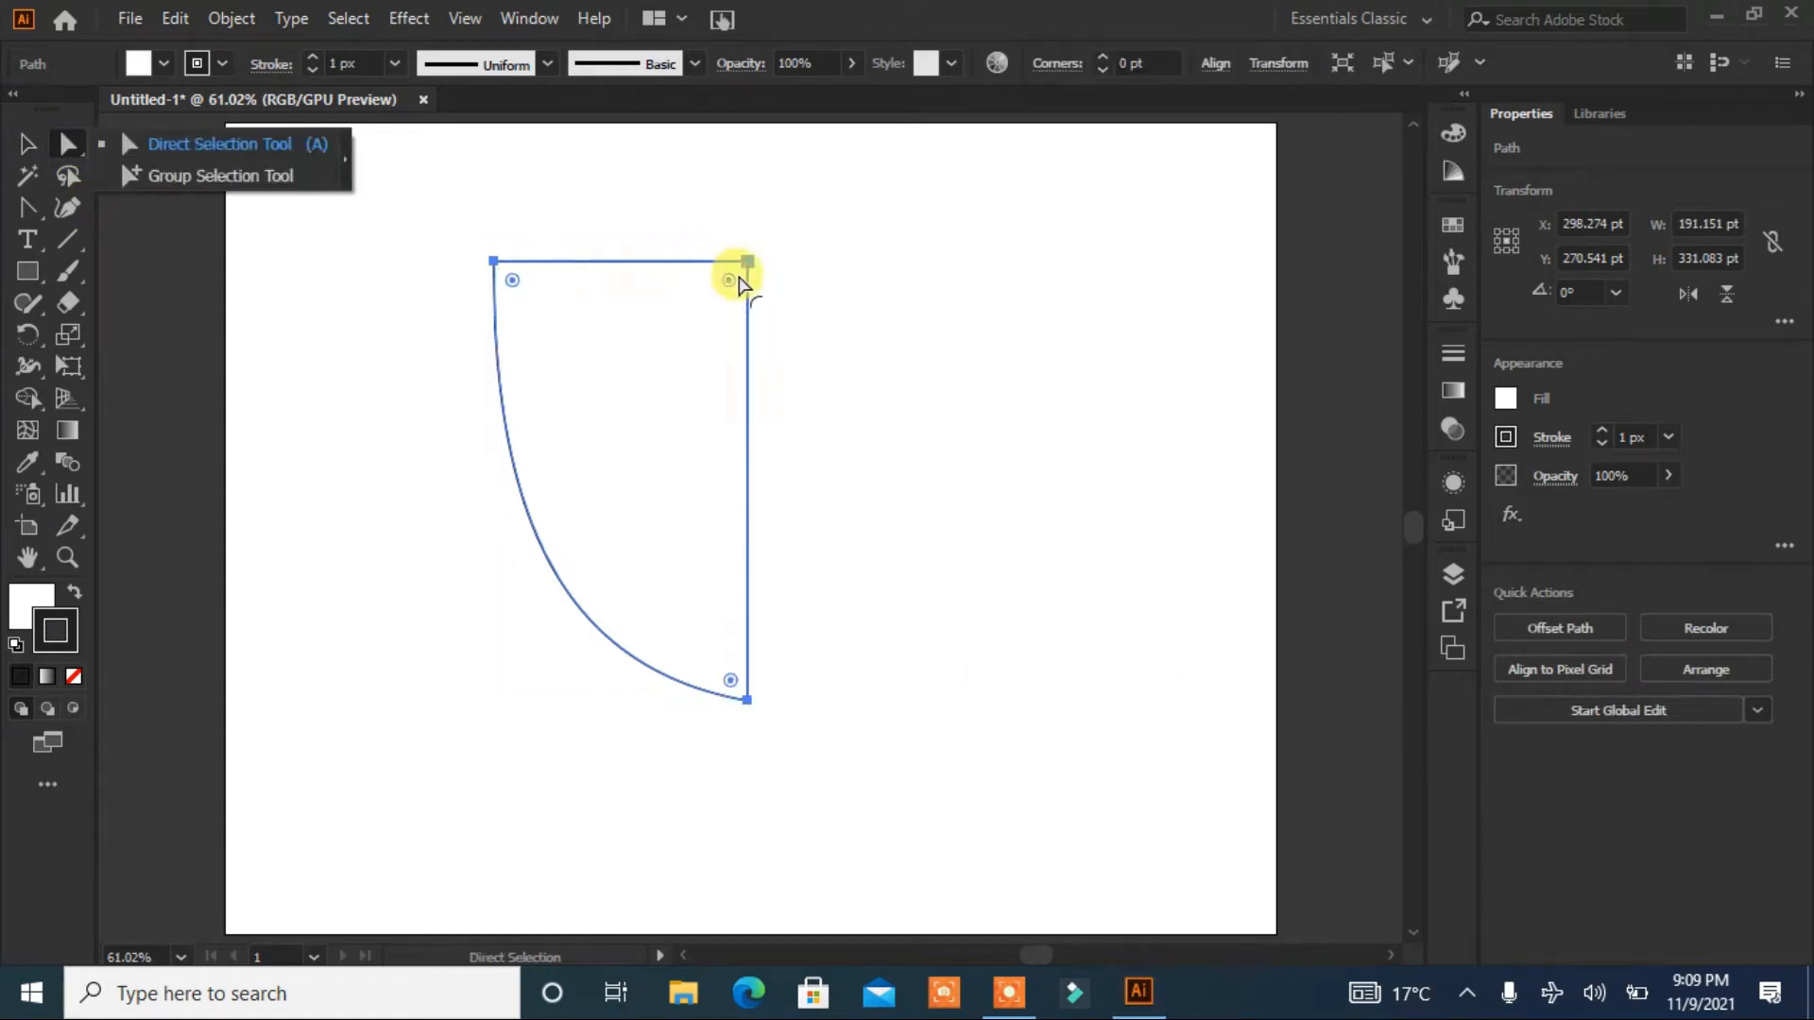
left_click_drag(751, 266, 748, 222)
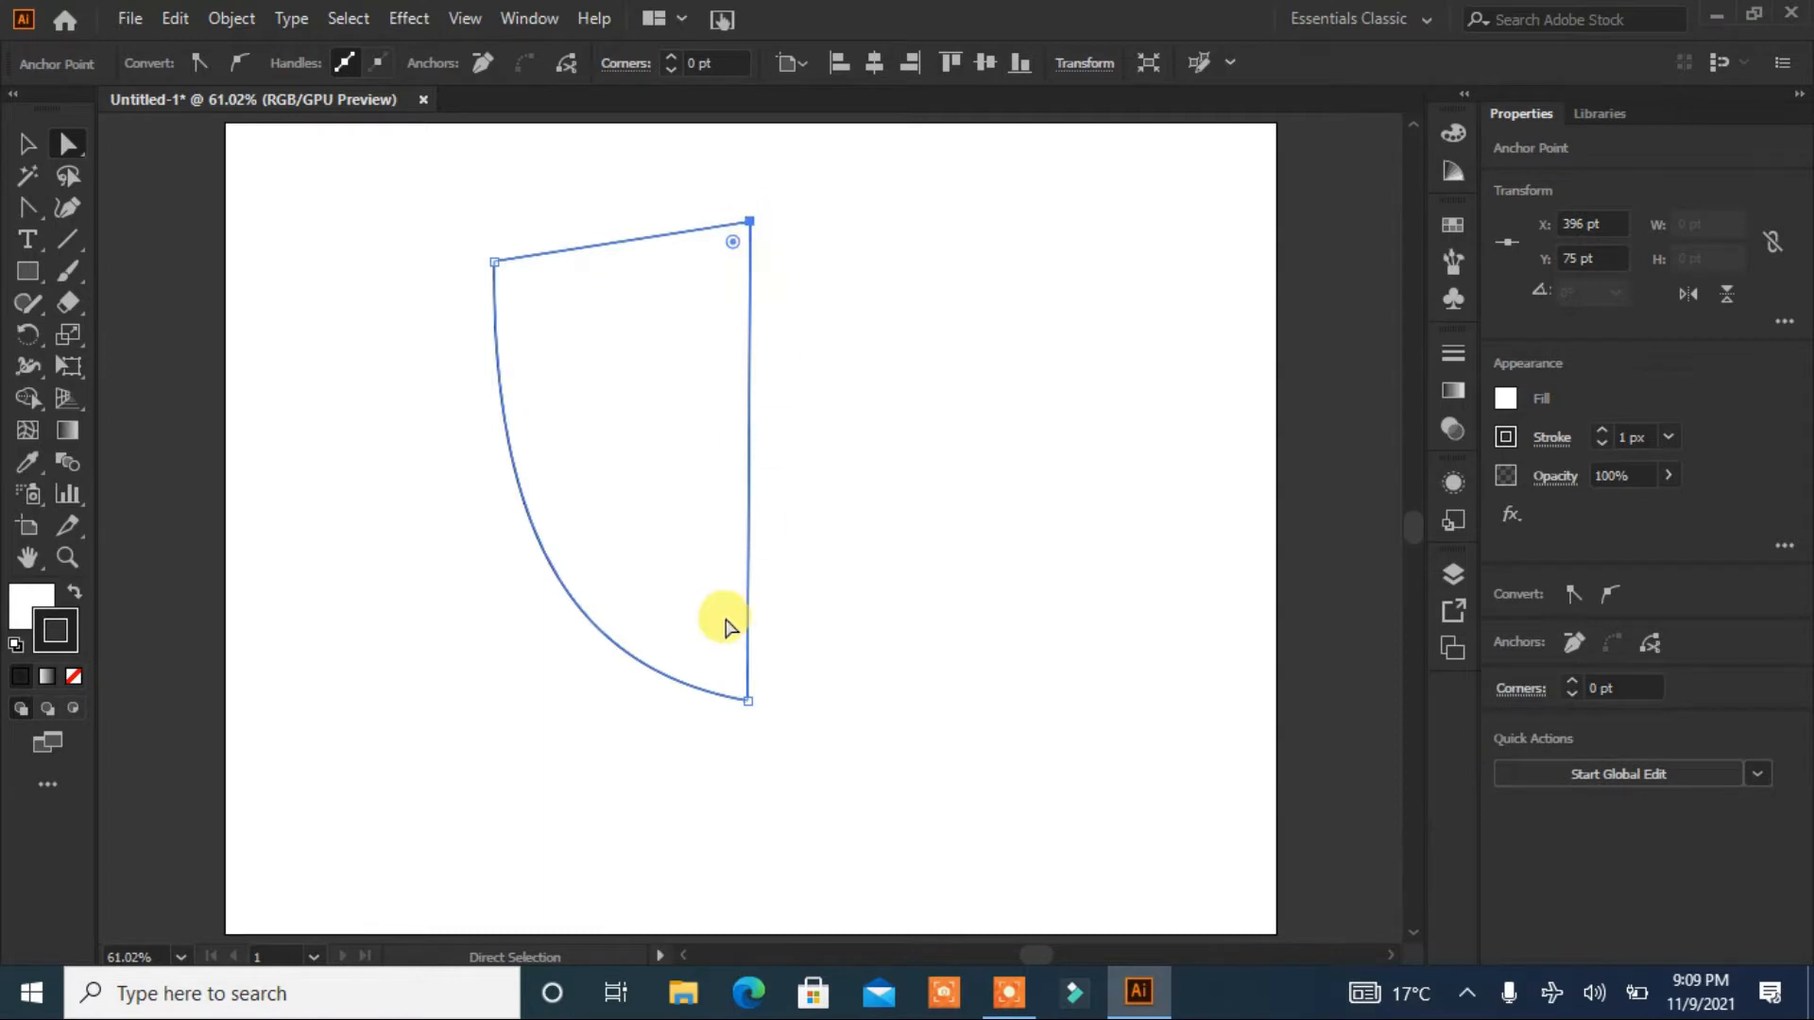
left_click(28, 143)
left_click(300, 395)
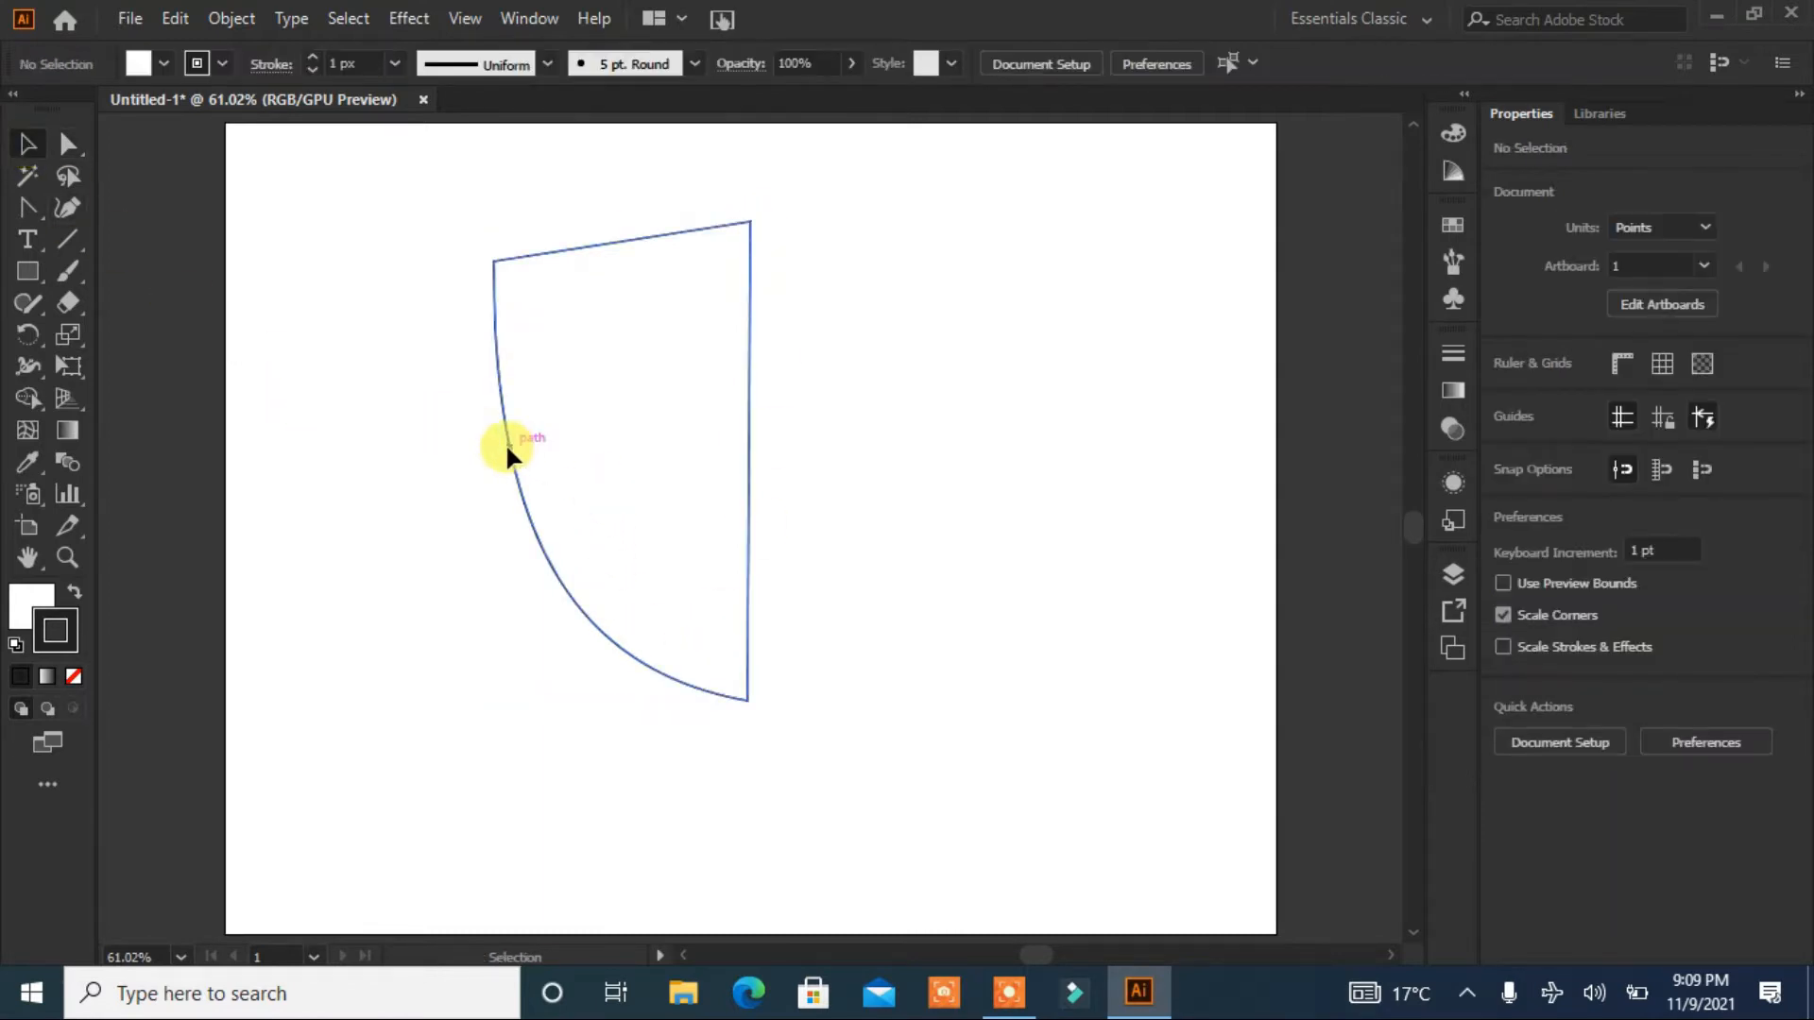
Step: Make a reflected copy of the half shield across the vertical axis
left_click(609, 386)
right_click(608, 382)
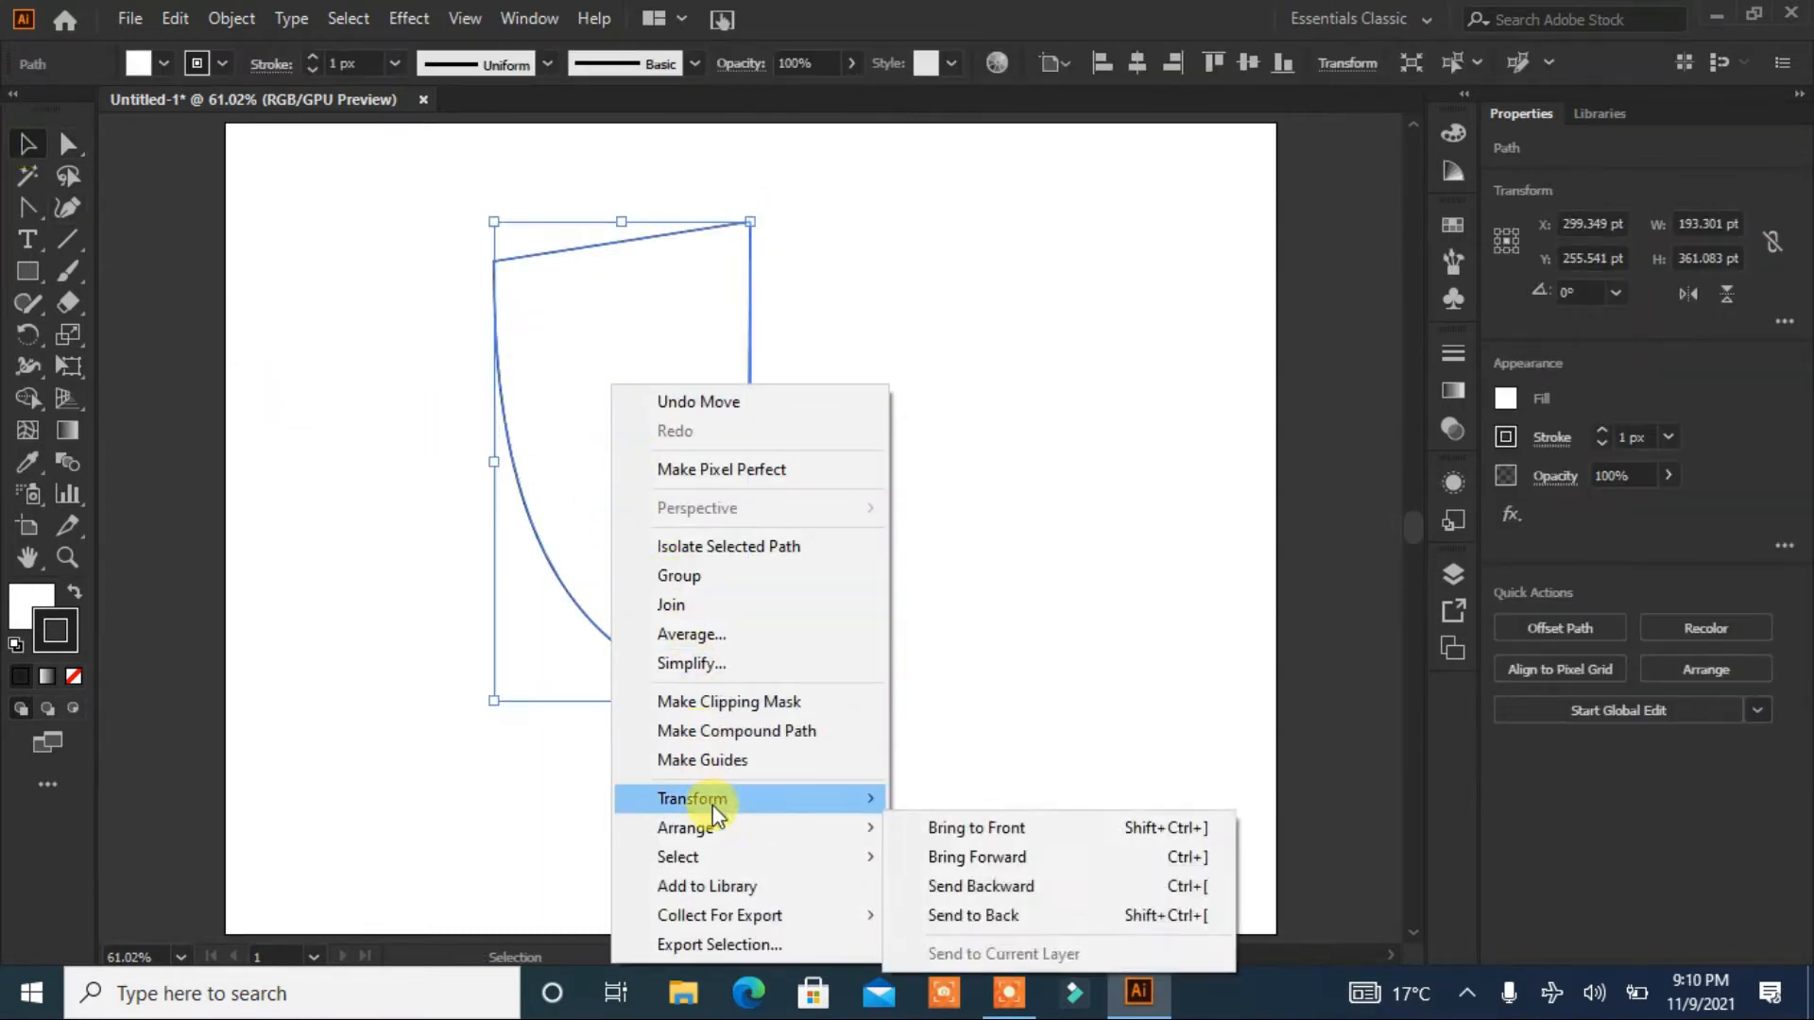
mouse_move(724, 805)
left_click(1011, 663)
left_click(720, 606)
left_click(764, 661)
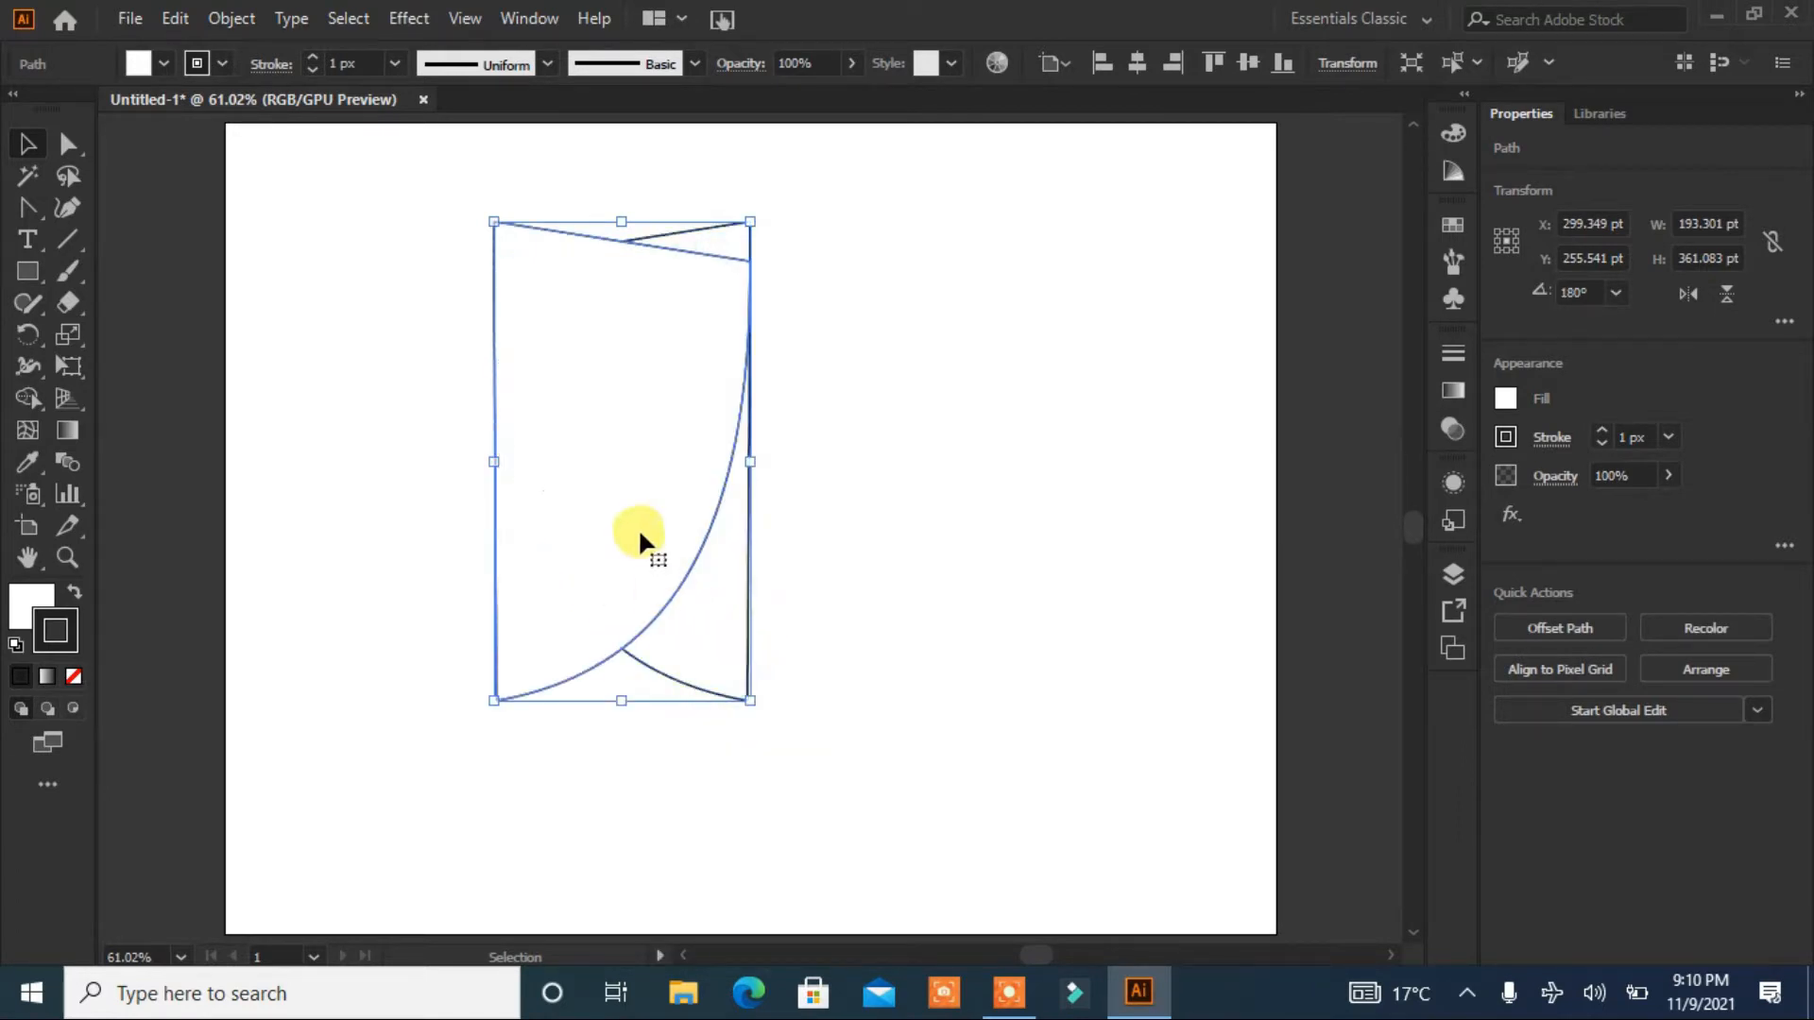
Step: Move the mirrored copy beside the original and nudge it to about X 489.65 pt so the straight edges meet
left_click_drag(637, 517, 890, 520)
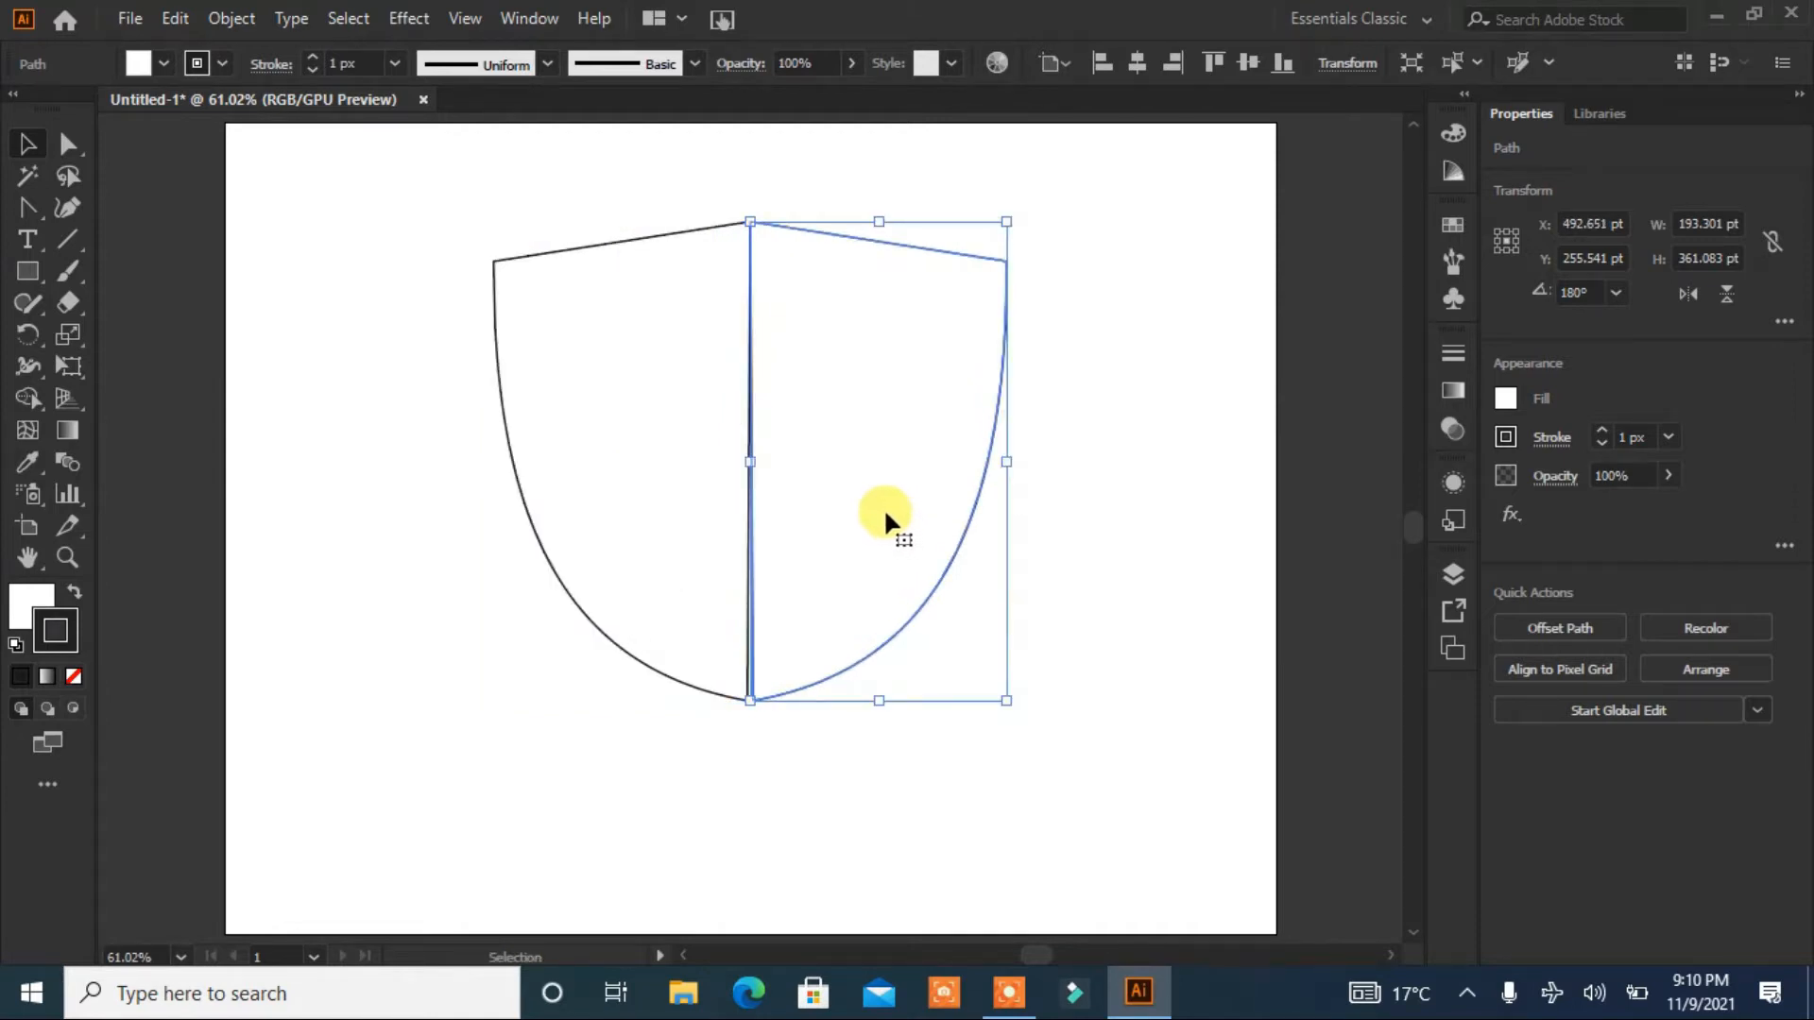
key("Left")
key("Left")
key("Left")
key("Left")
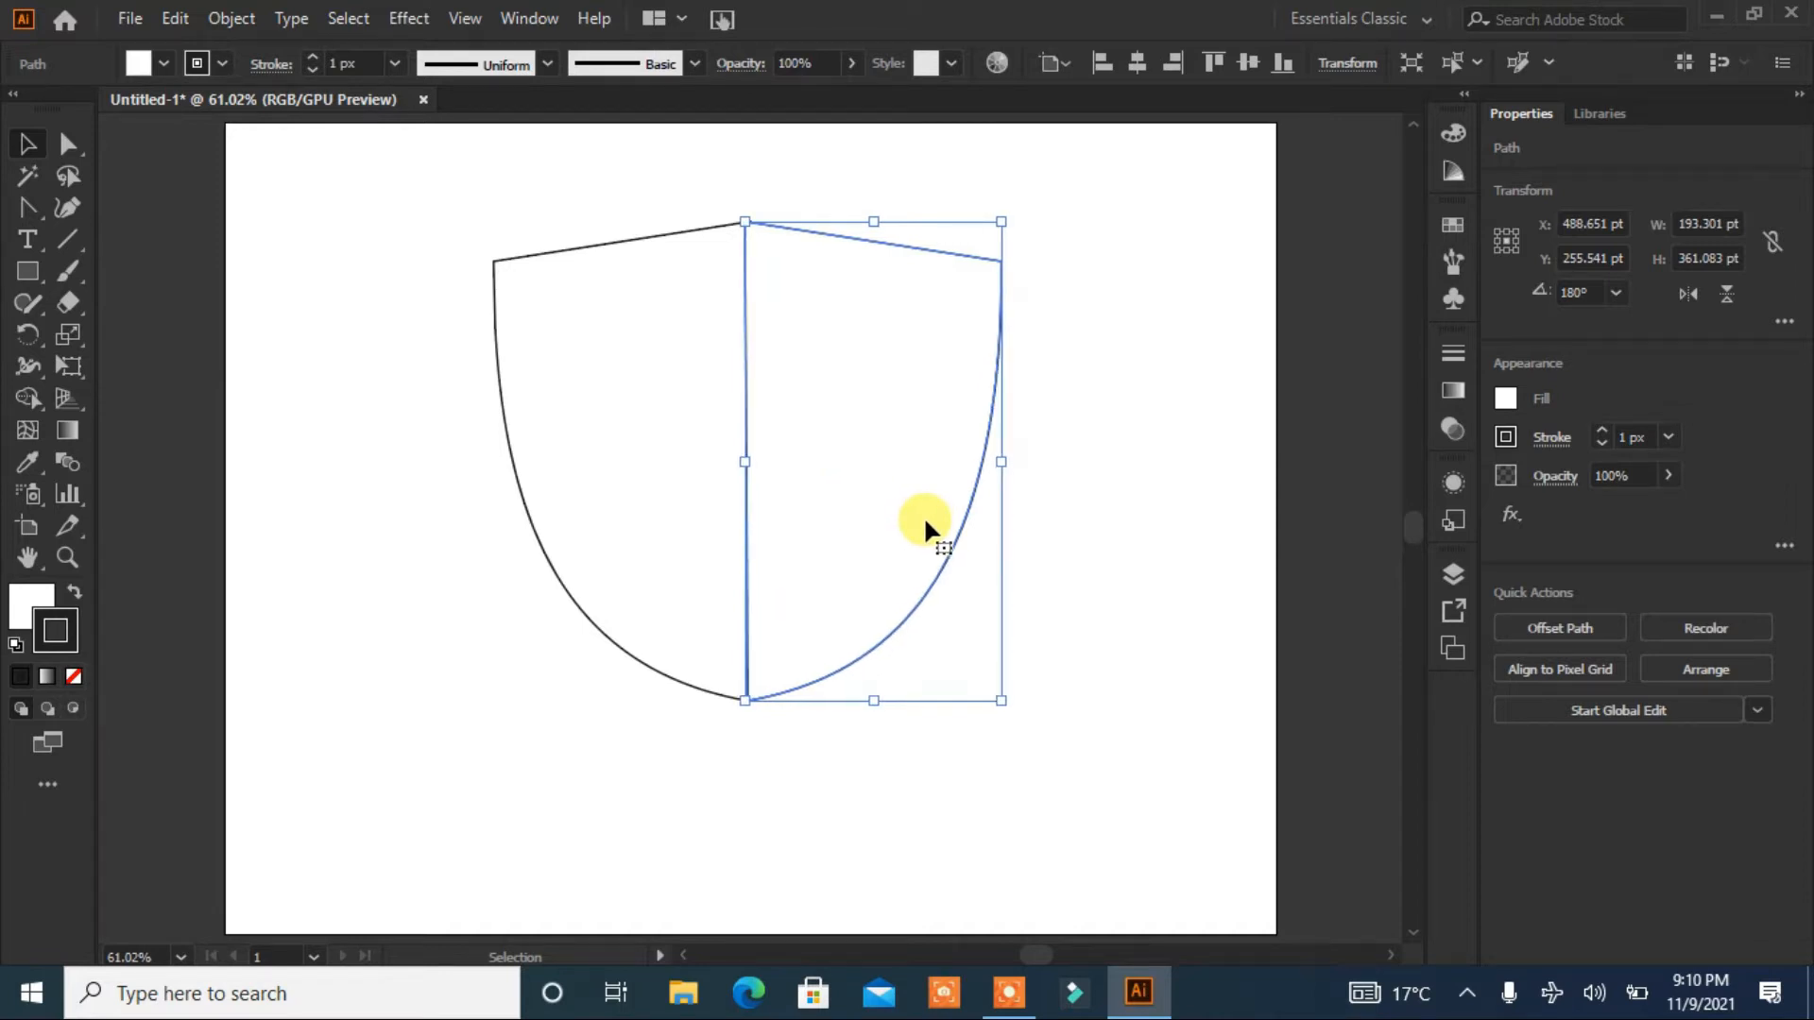
key("Right")
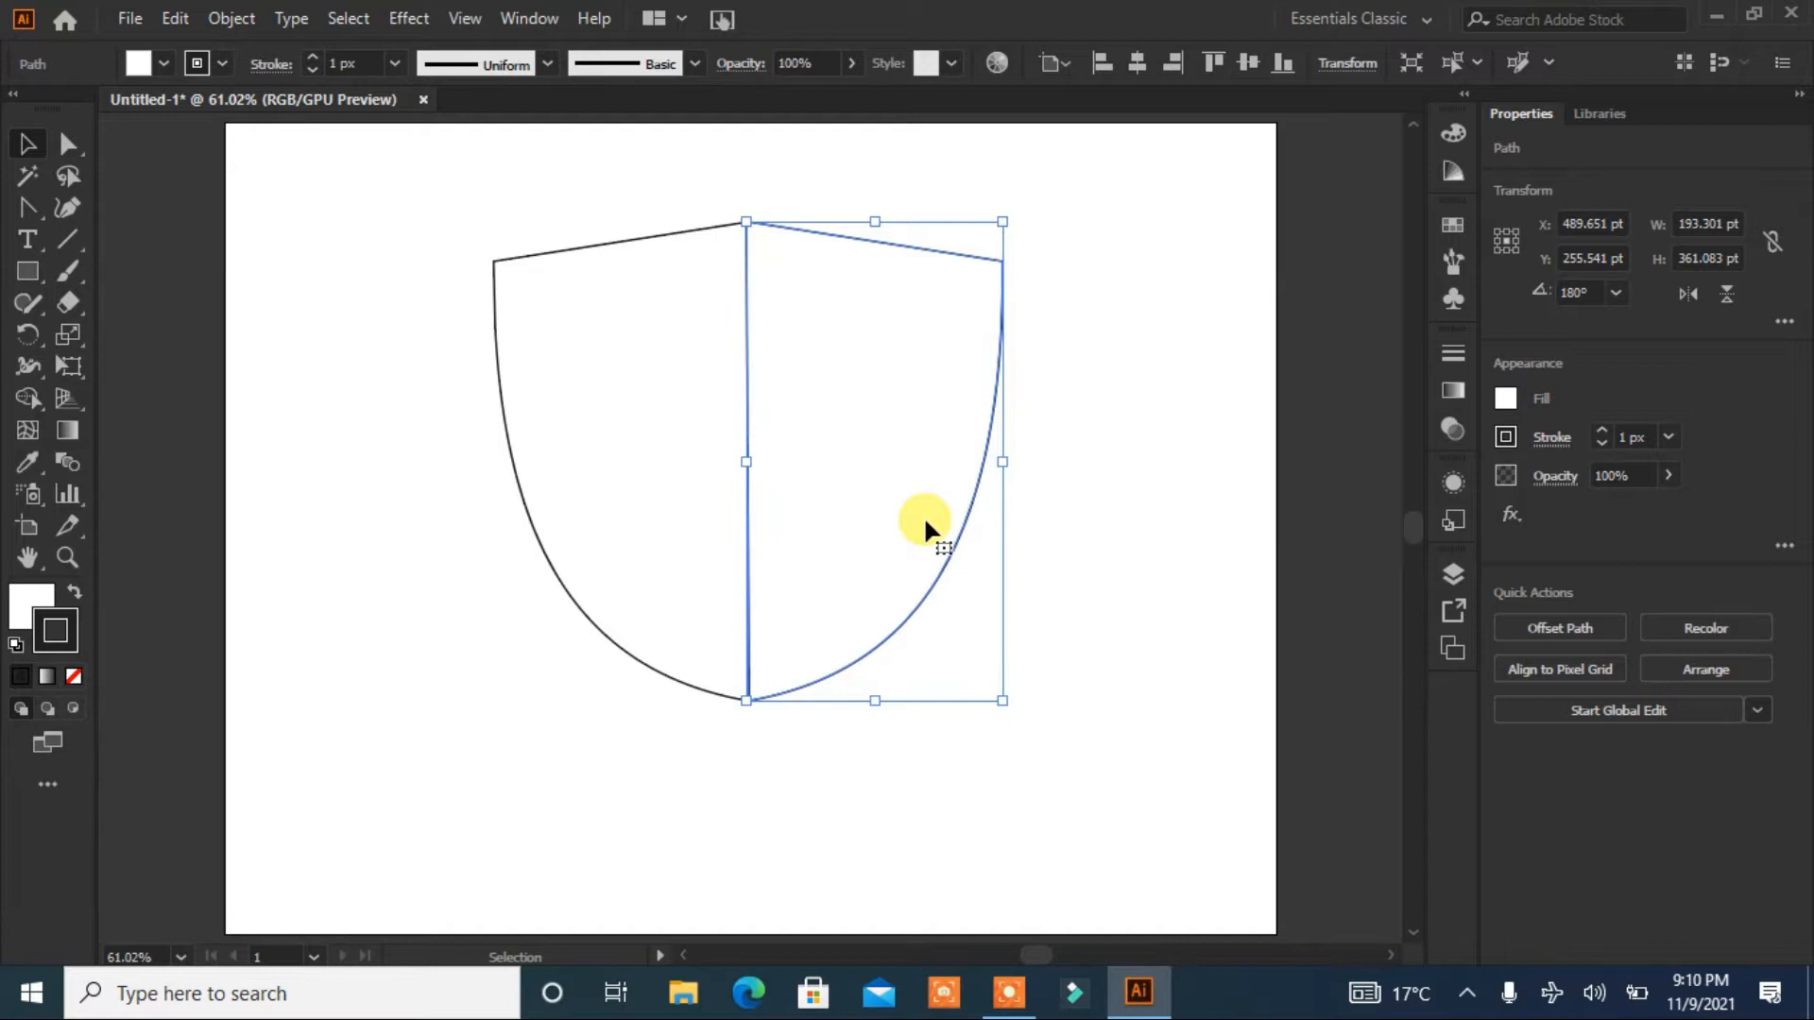
Step: Unite the two shield halves and delete the stray anchor point at the tip of the leftover centre slit
left_click_drag(1079, 220, 427, 614)
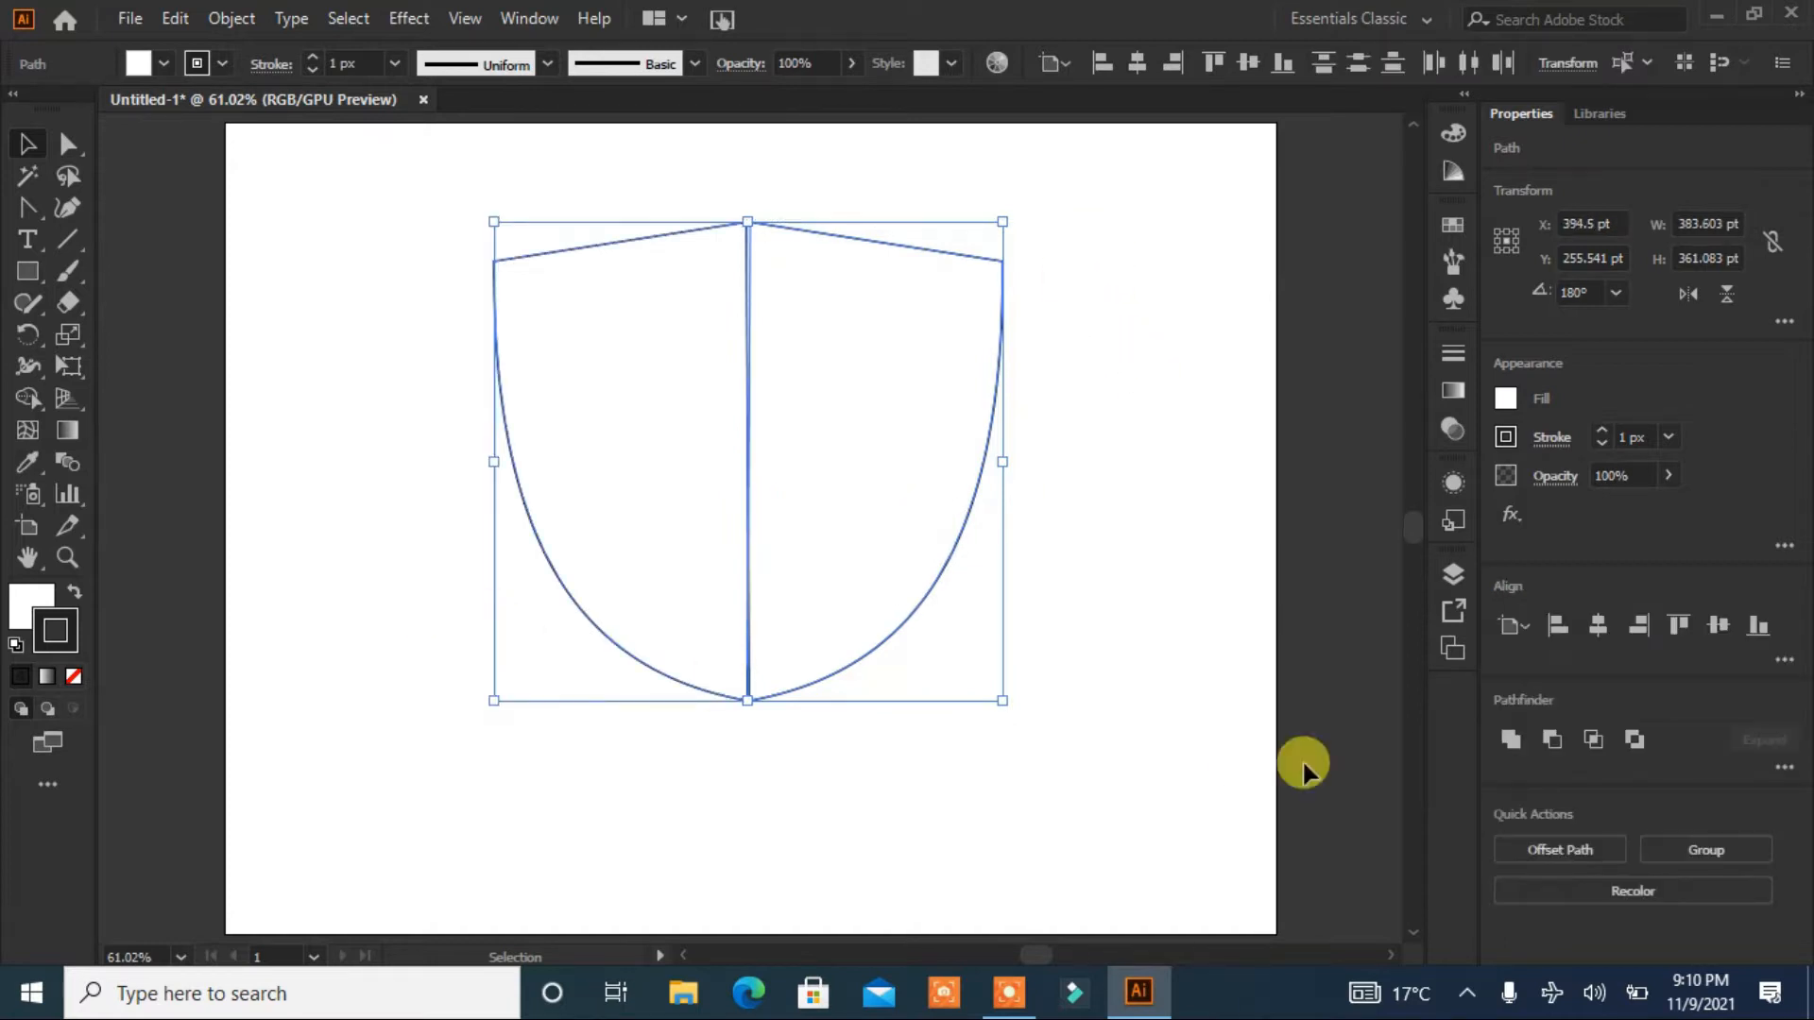
left_click(1510, 740)
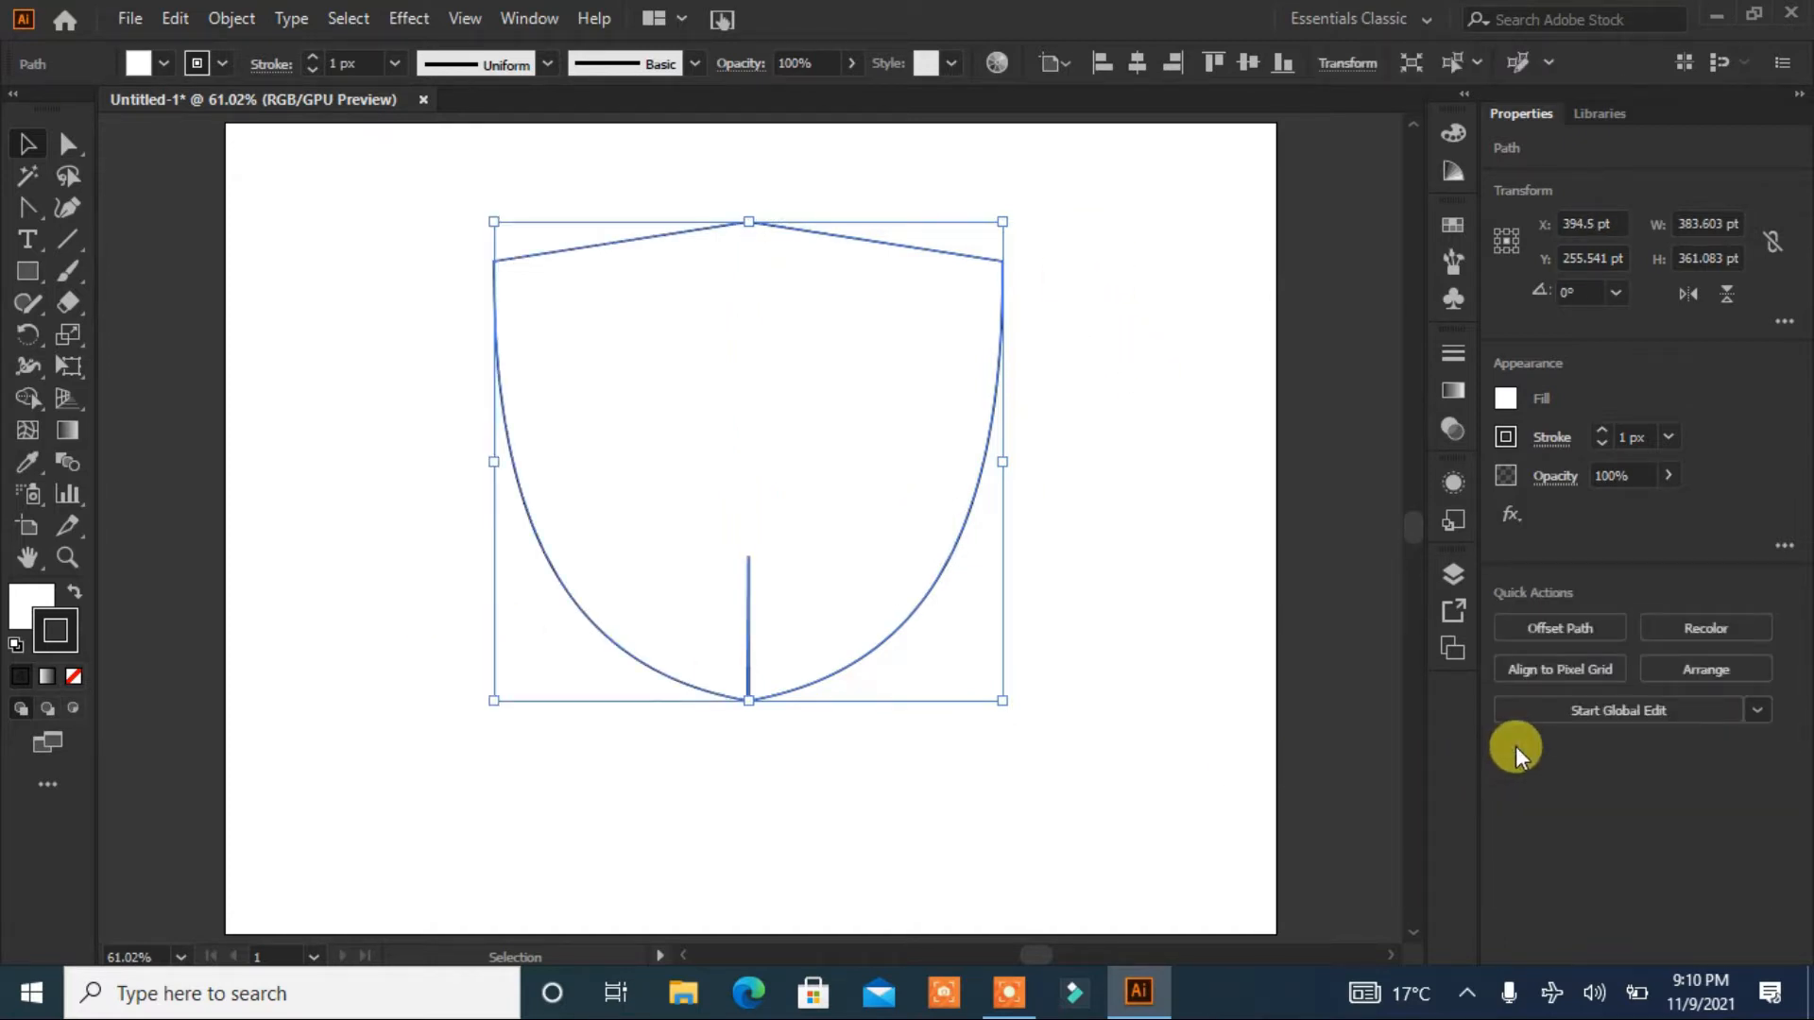
left_click_drag(28, 202, 89, 274)
left_click(748, 557)
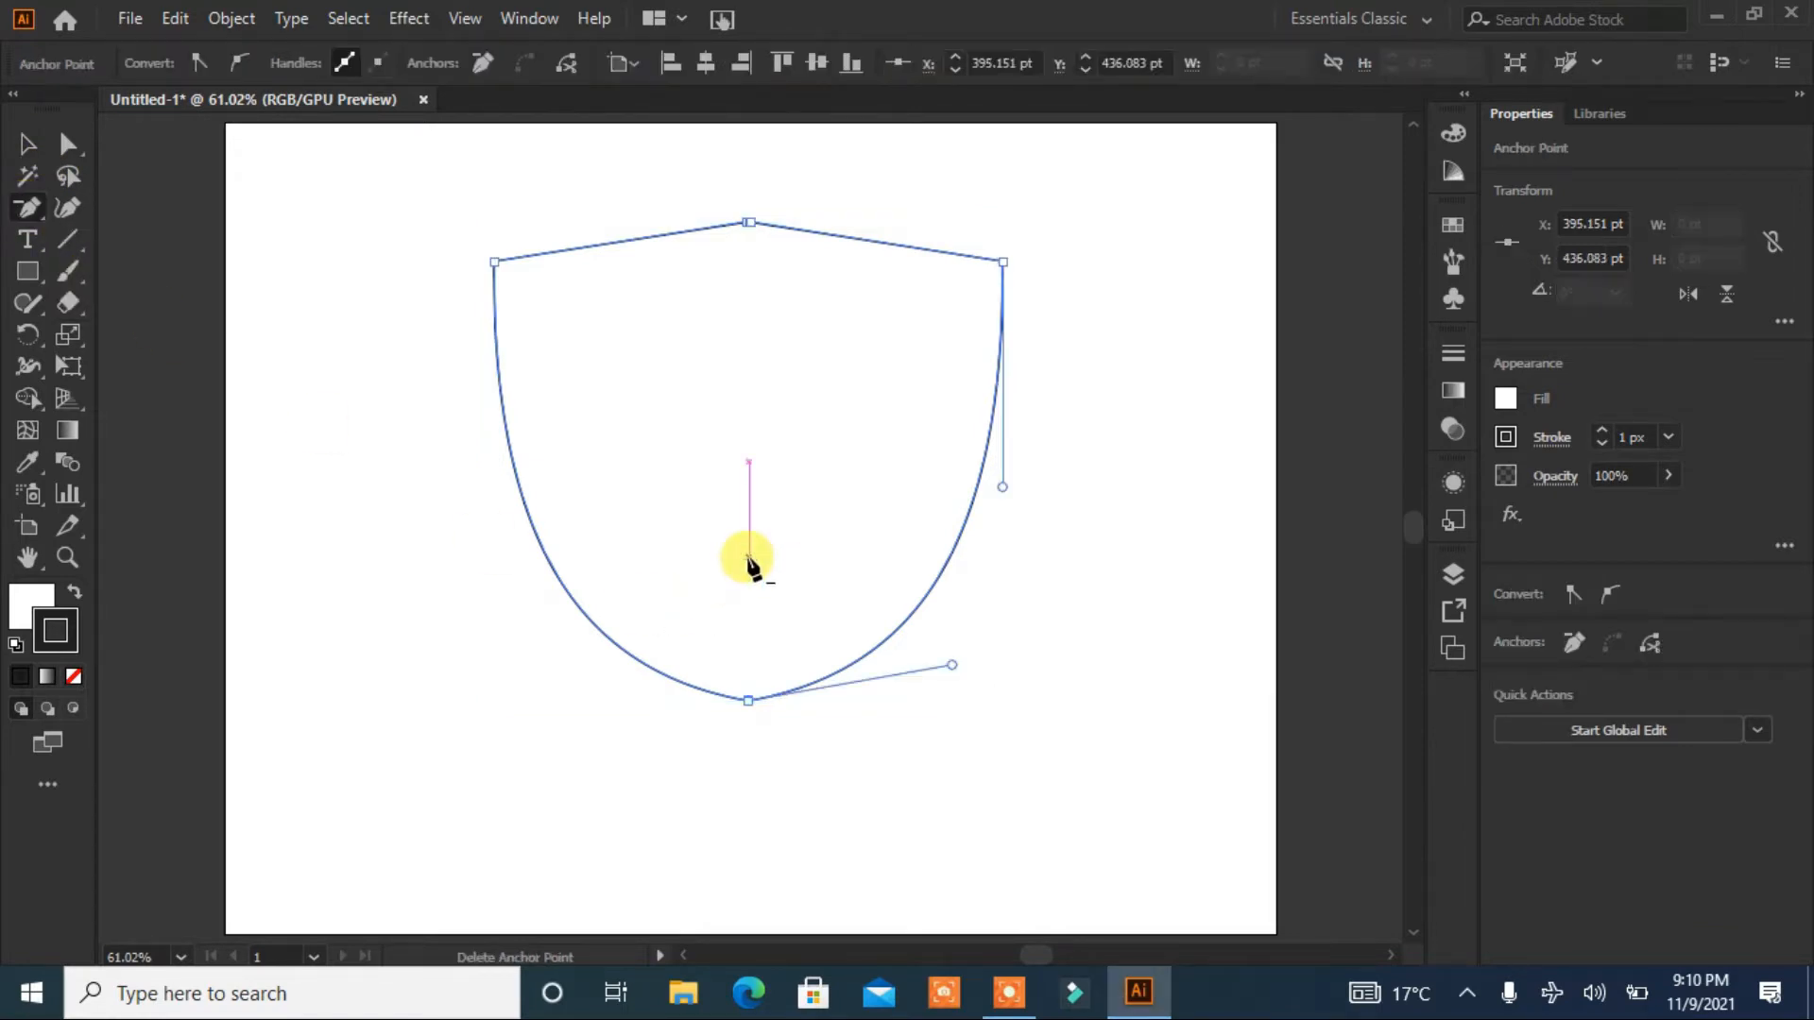
left_click(26, 144)
left_click(398, 534)
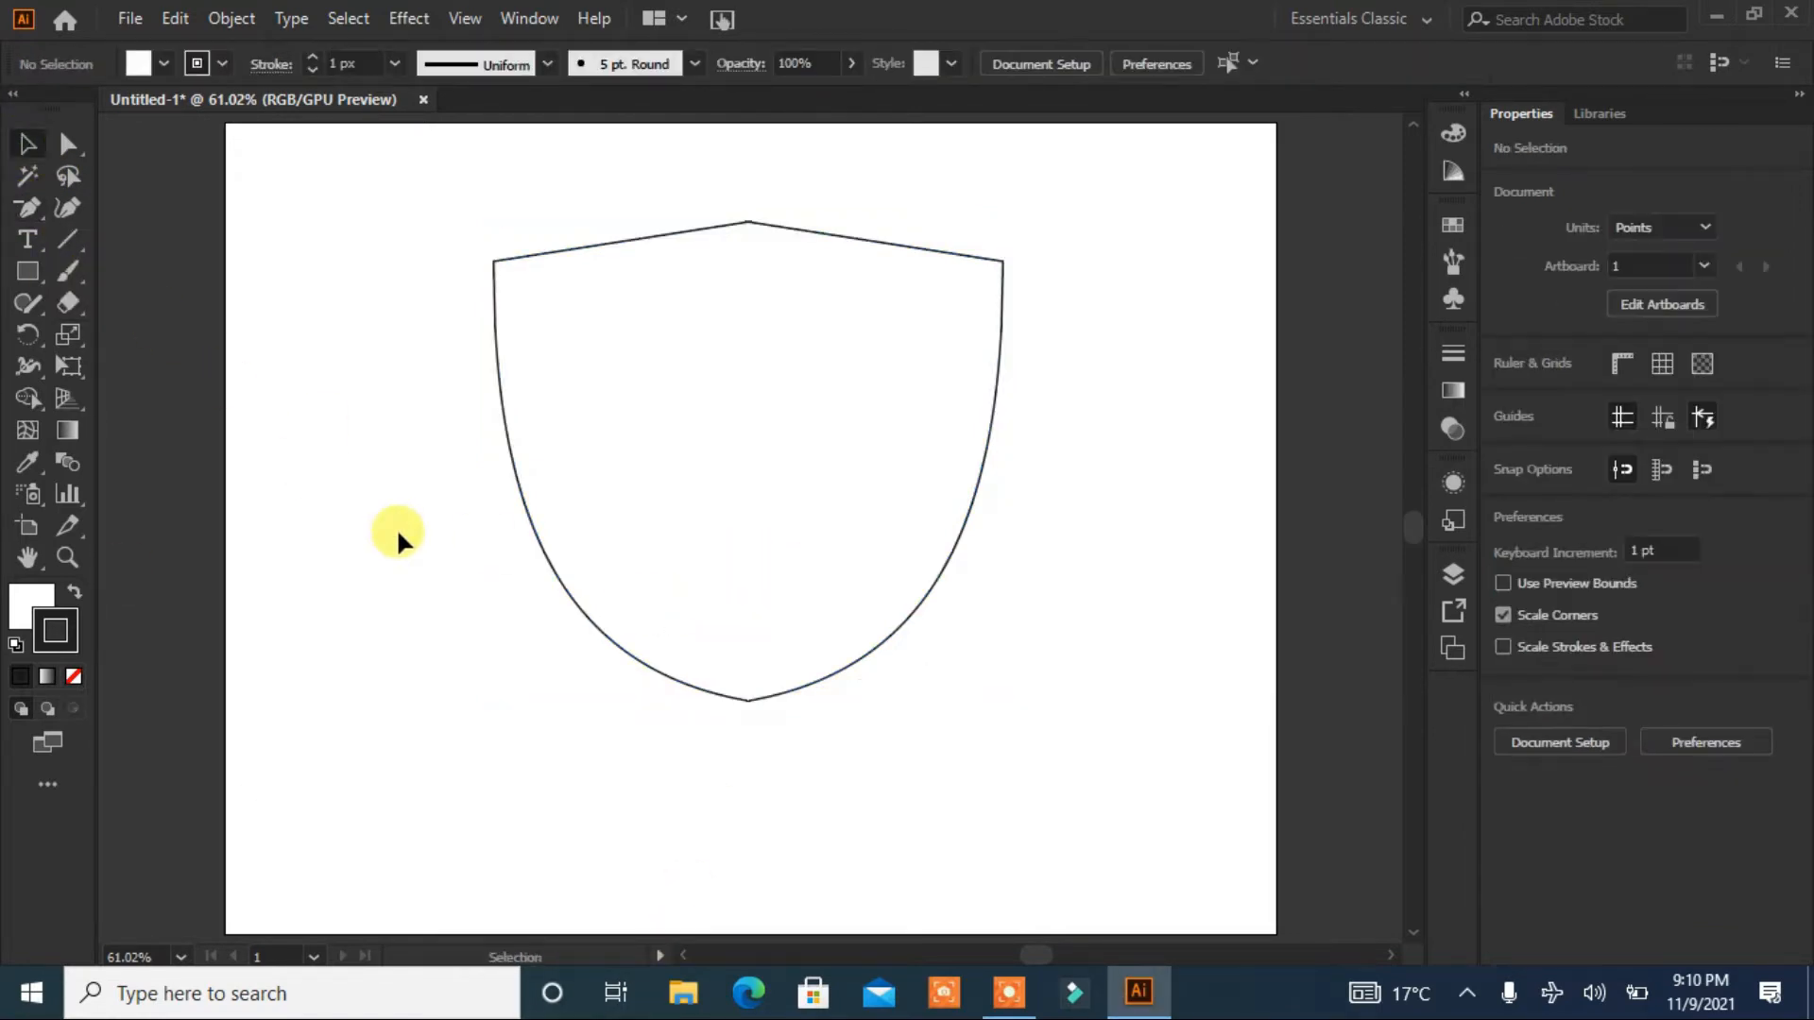
Step: Stretch the shield downward to a height of about 393 pt and fill it with black
left_click(751, 223)
left_click_drag(748, 701, 746, 742)
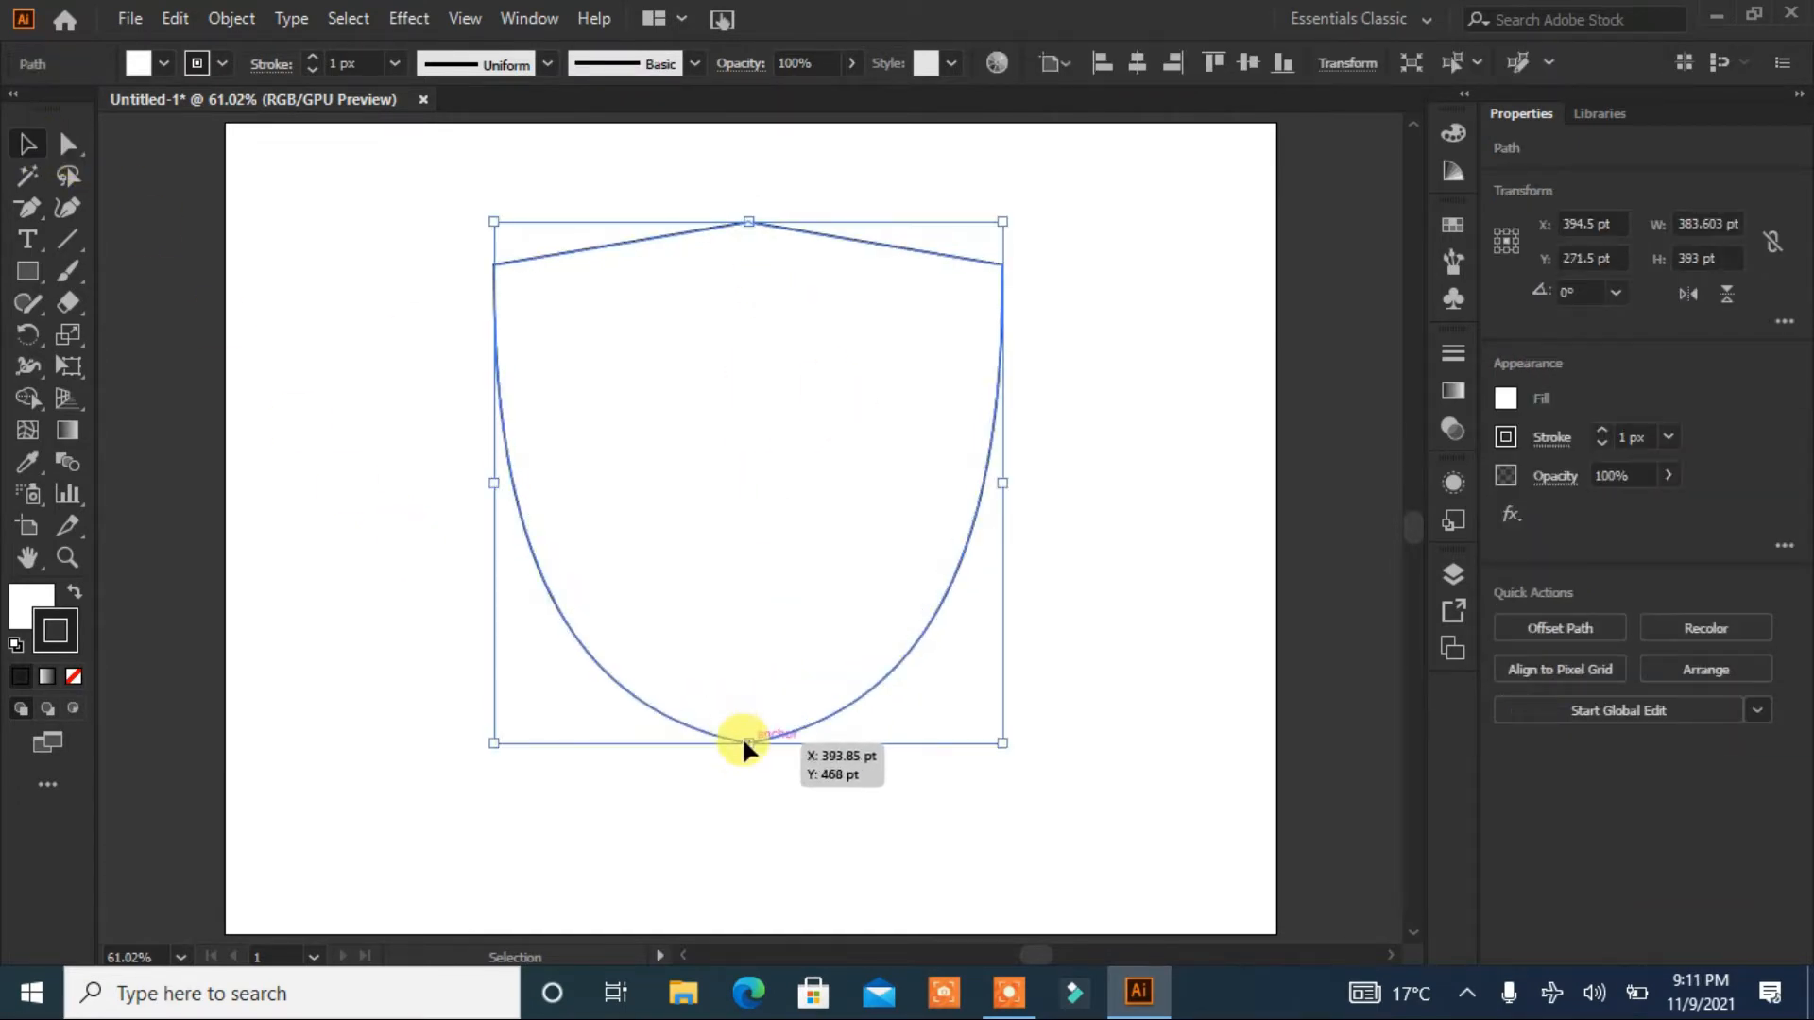
left_click(142, 62)
left_click(75, 117)
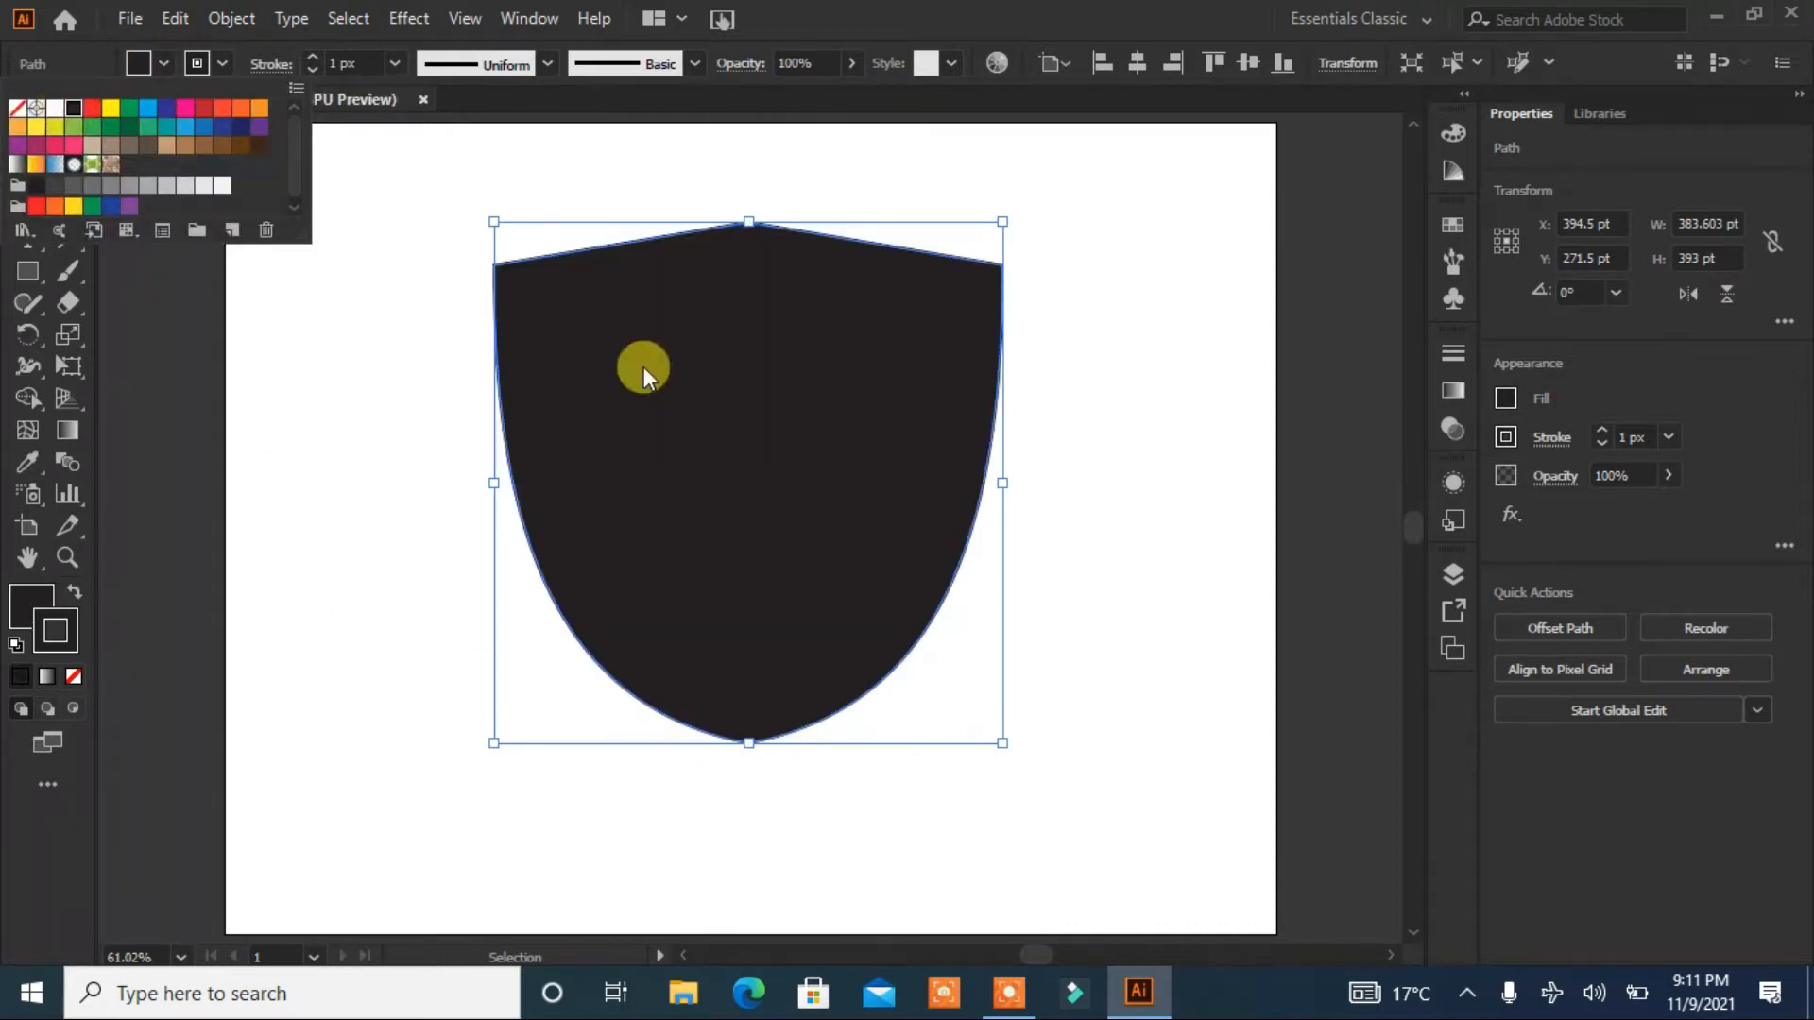
Step: Offset the shield's path inward by -19 pt with miter joins, previewing the result
left_click(1538, 632)
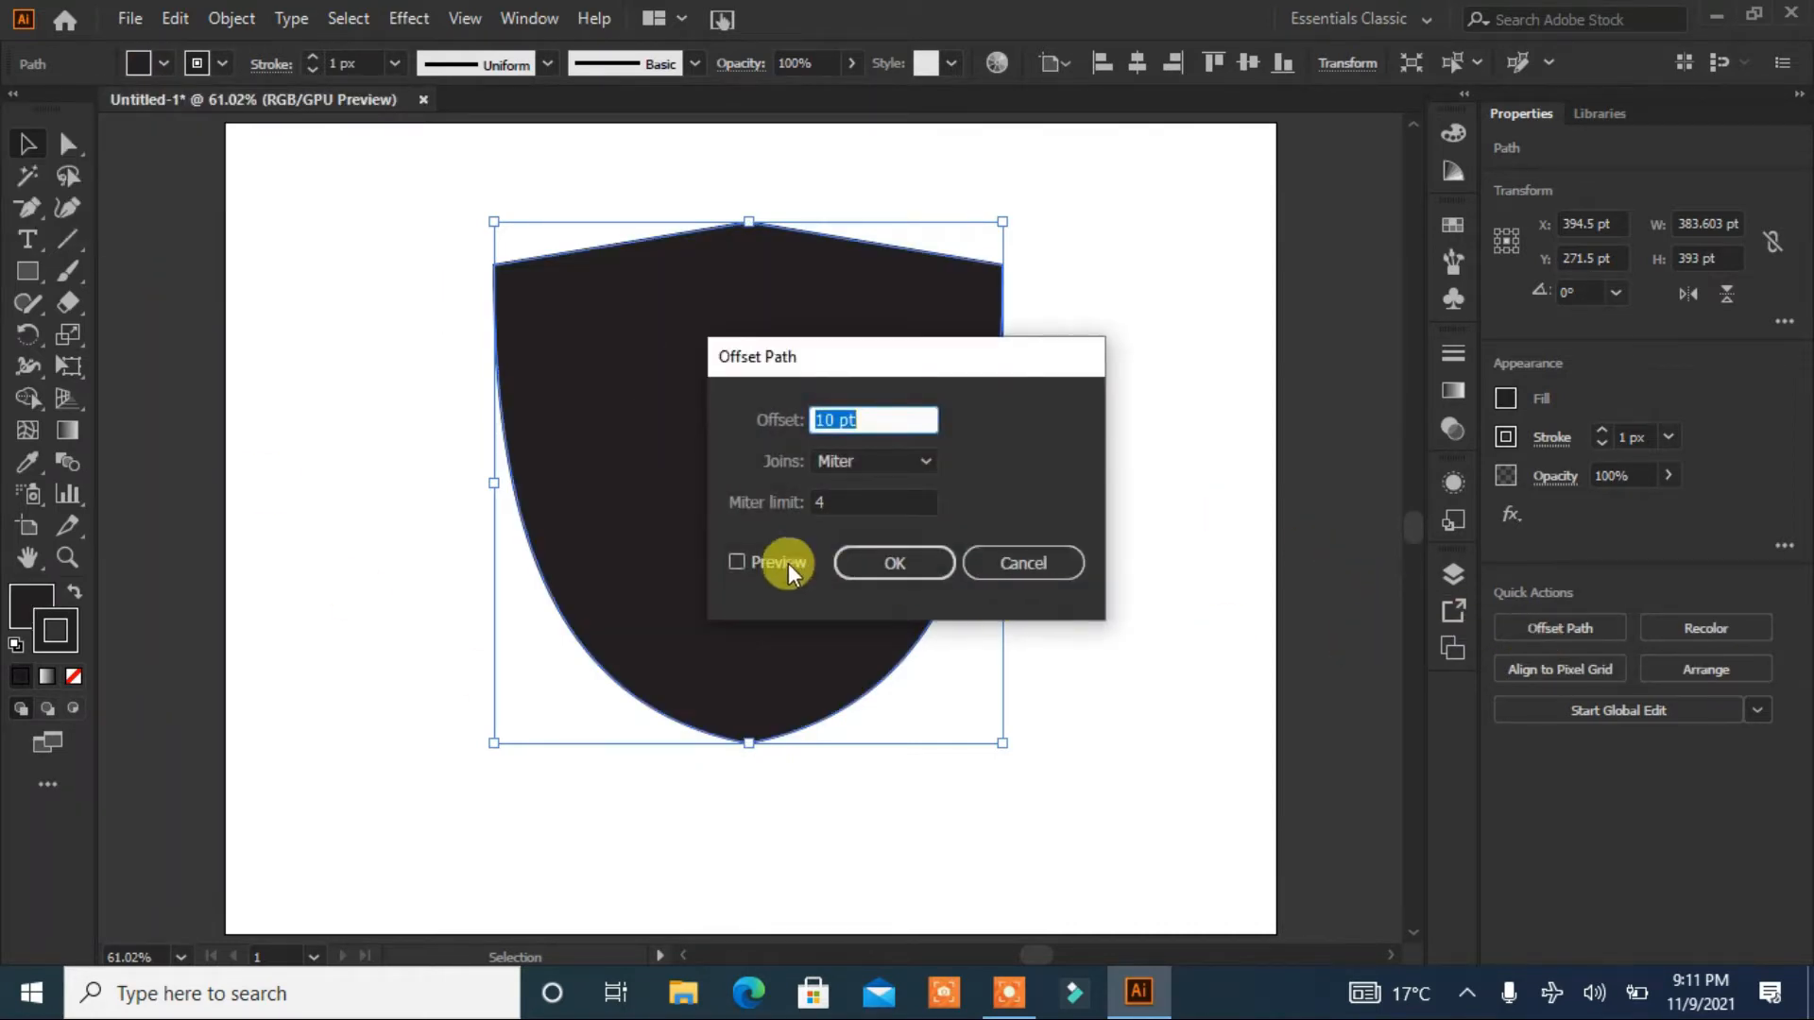
left_click(739, 563)
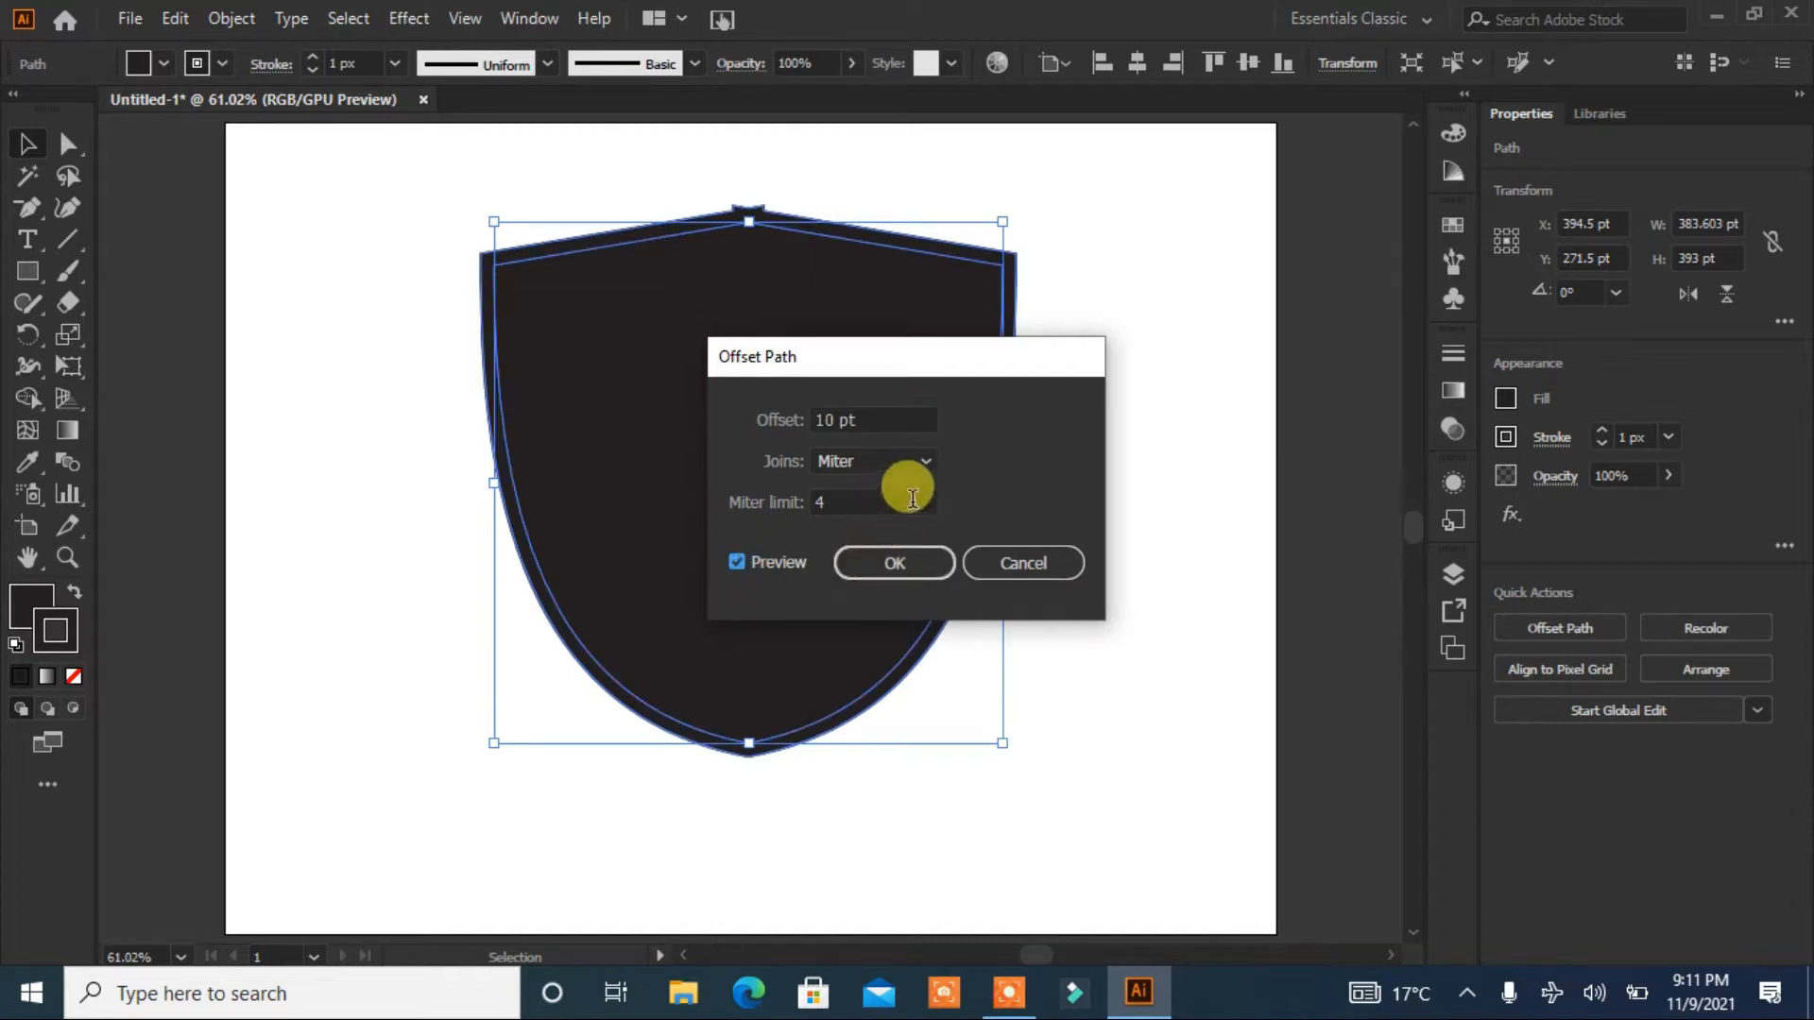
scroll(906, 421, "down", 12)
scroll(906, 421, "down", 16)
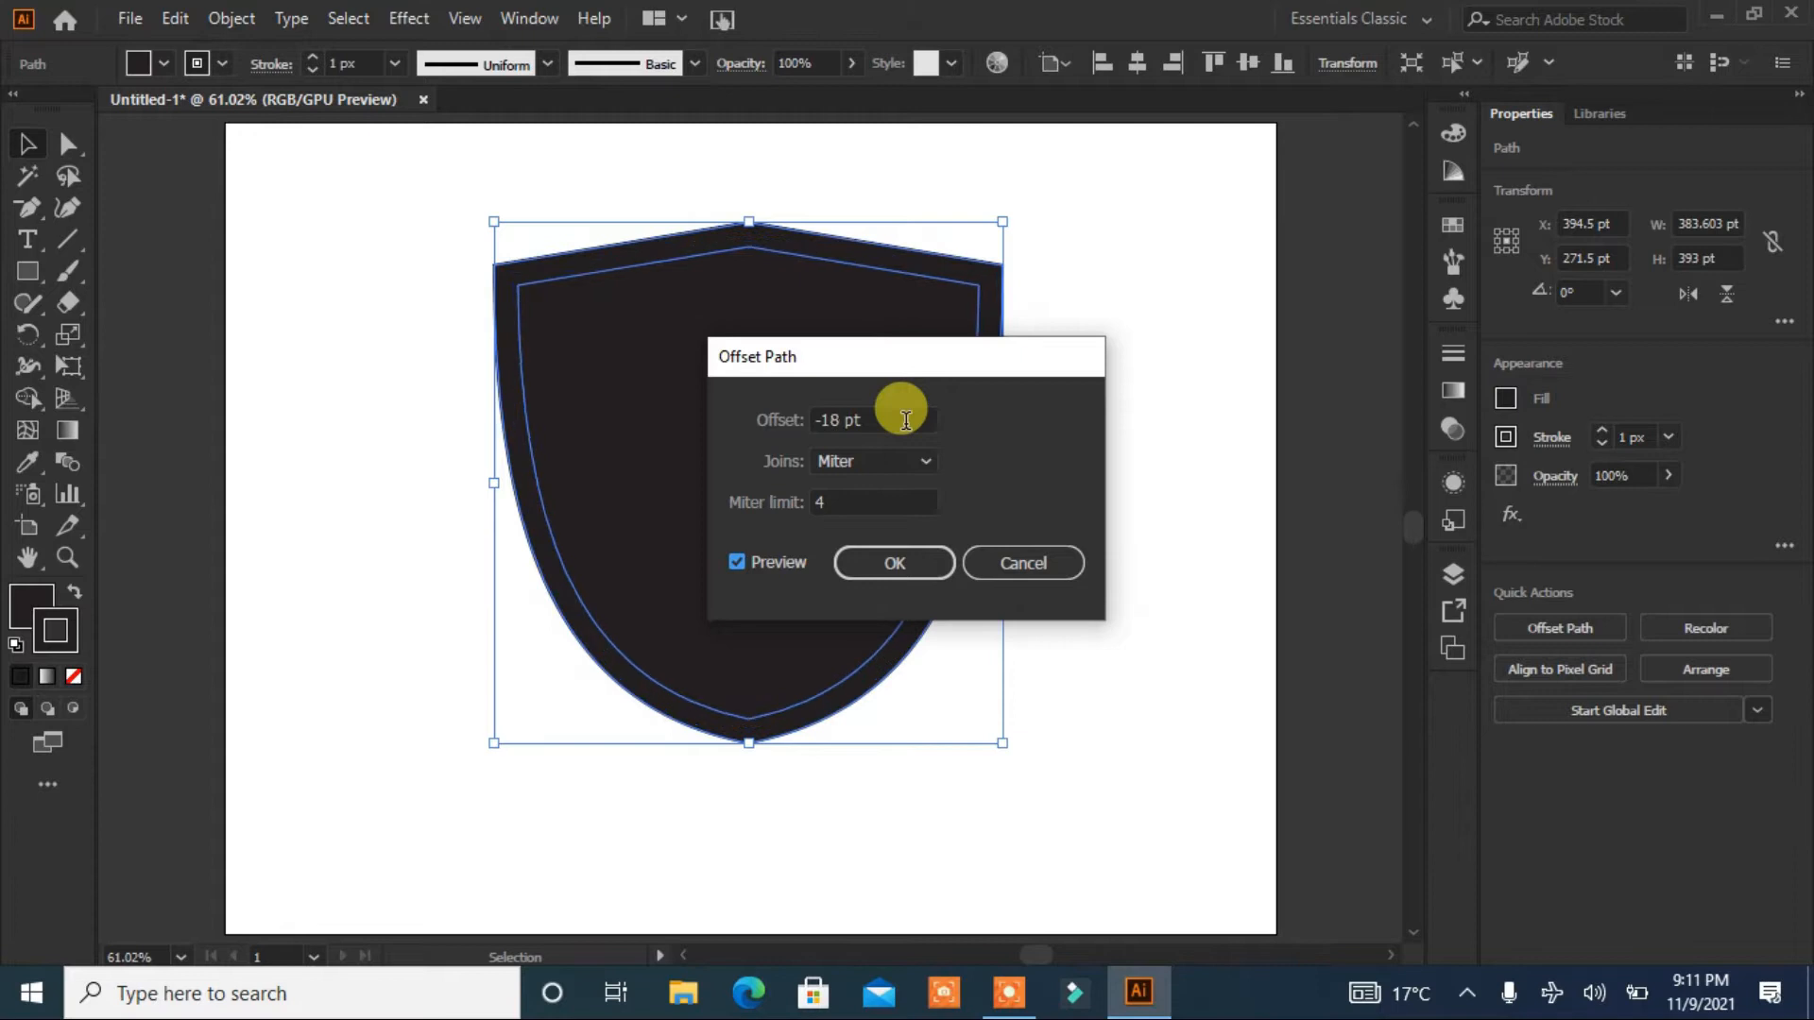
scroll(906, 421, "down", 1)
left_click(895, 567)
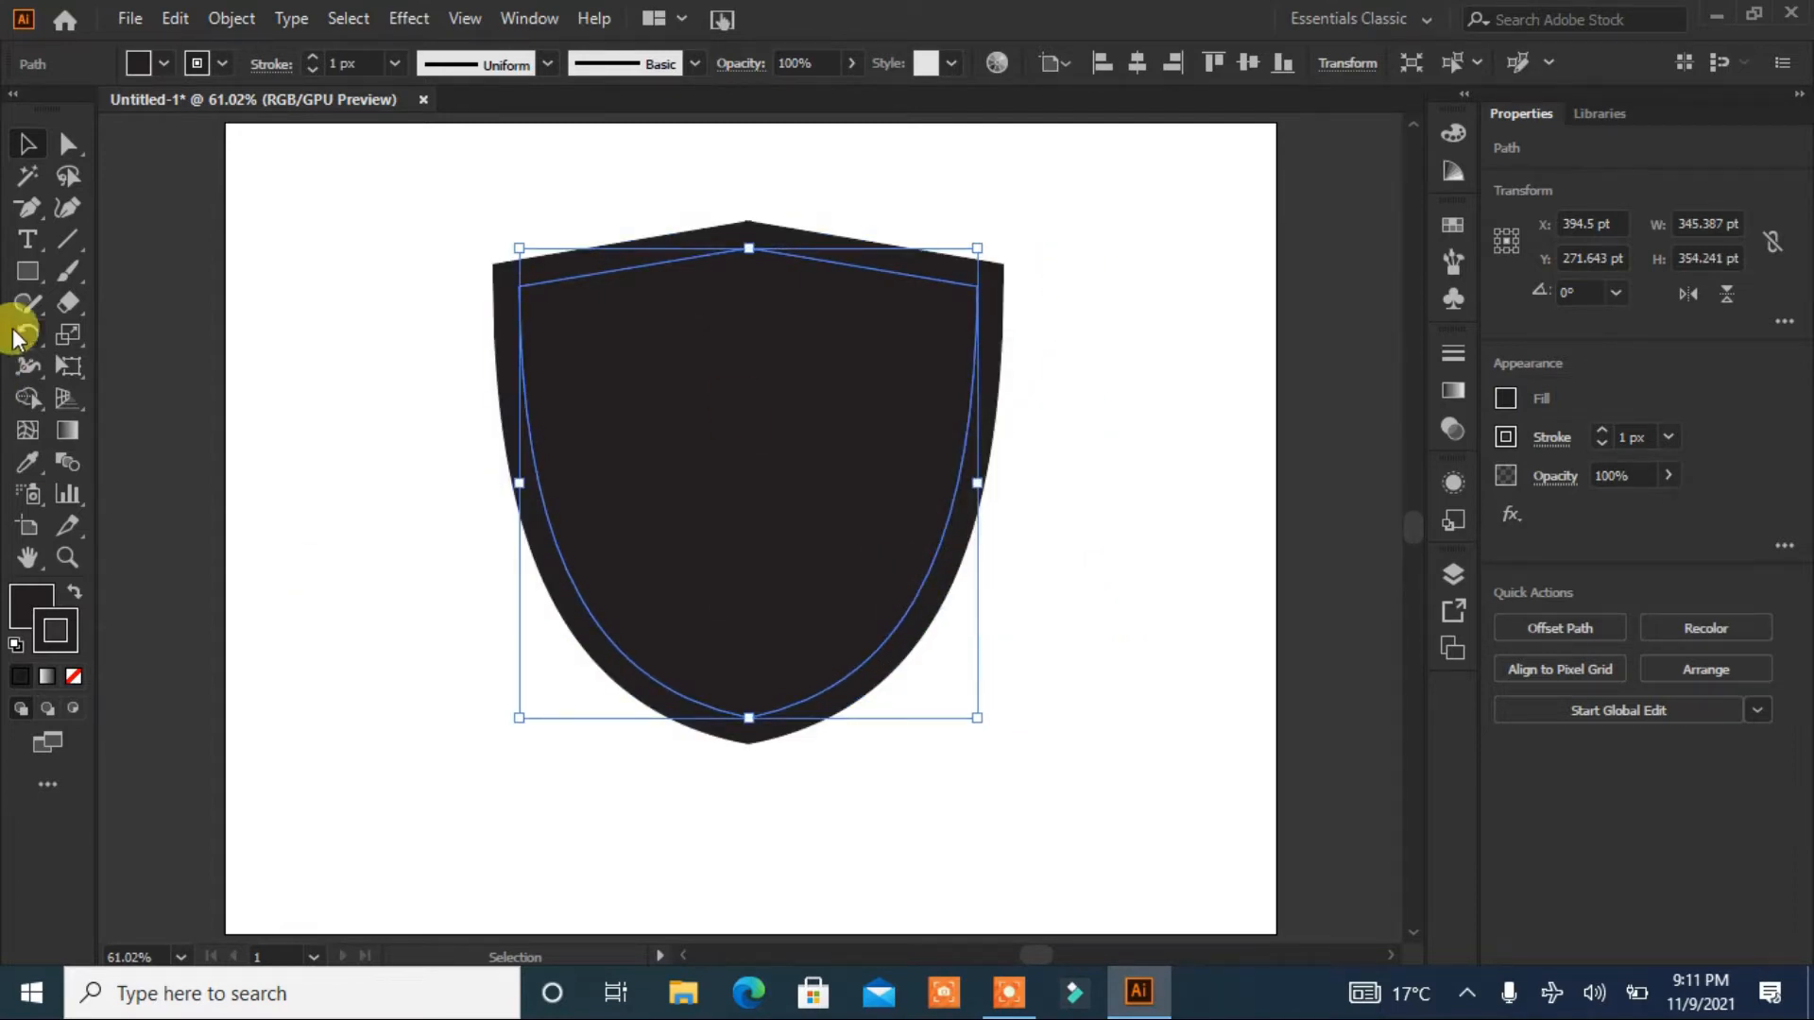
Step: Draw a vertical line about 494 pt long through the shield's centre with the Pen tool, extending past both ends
left_click(27, 210)
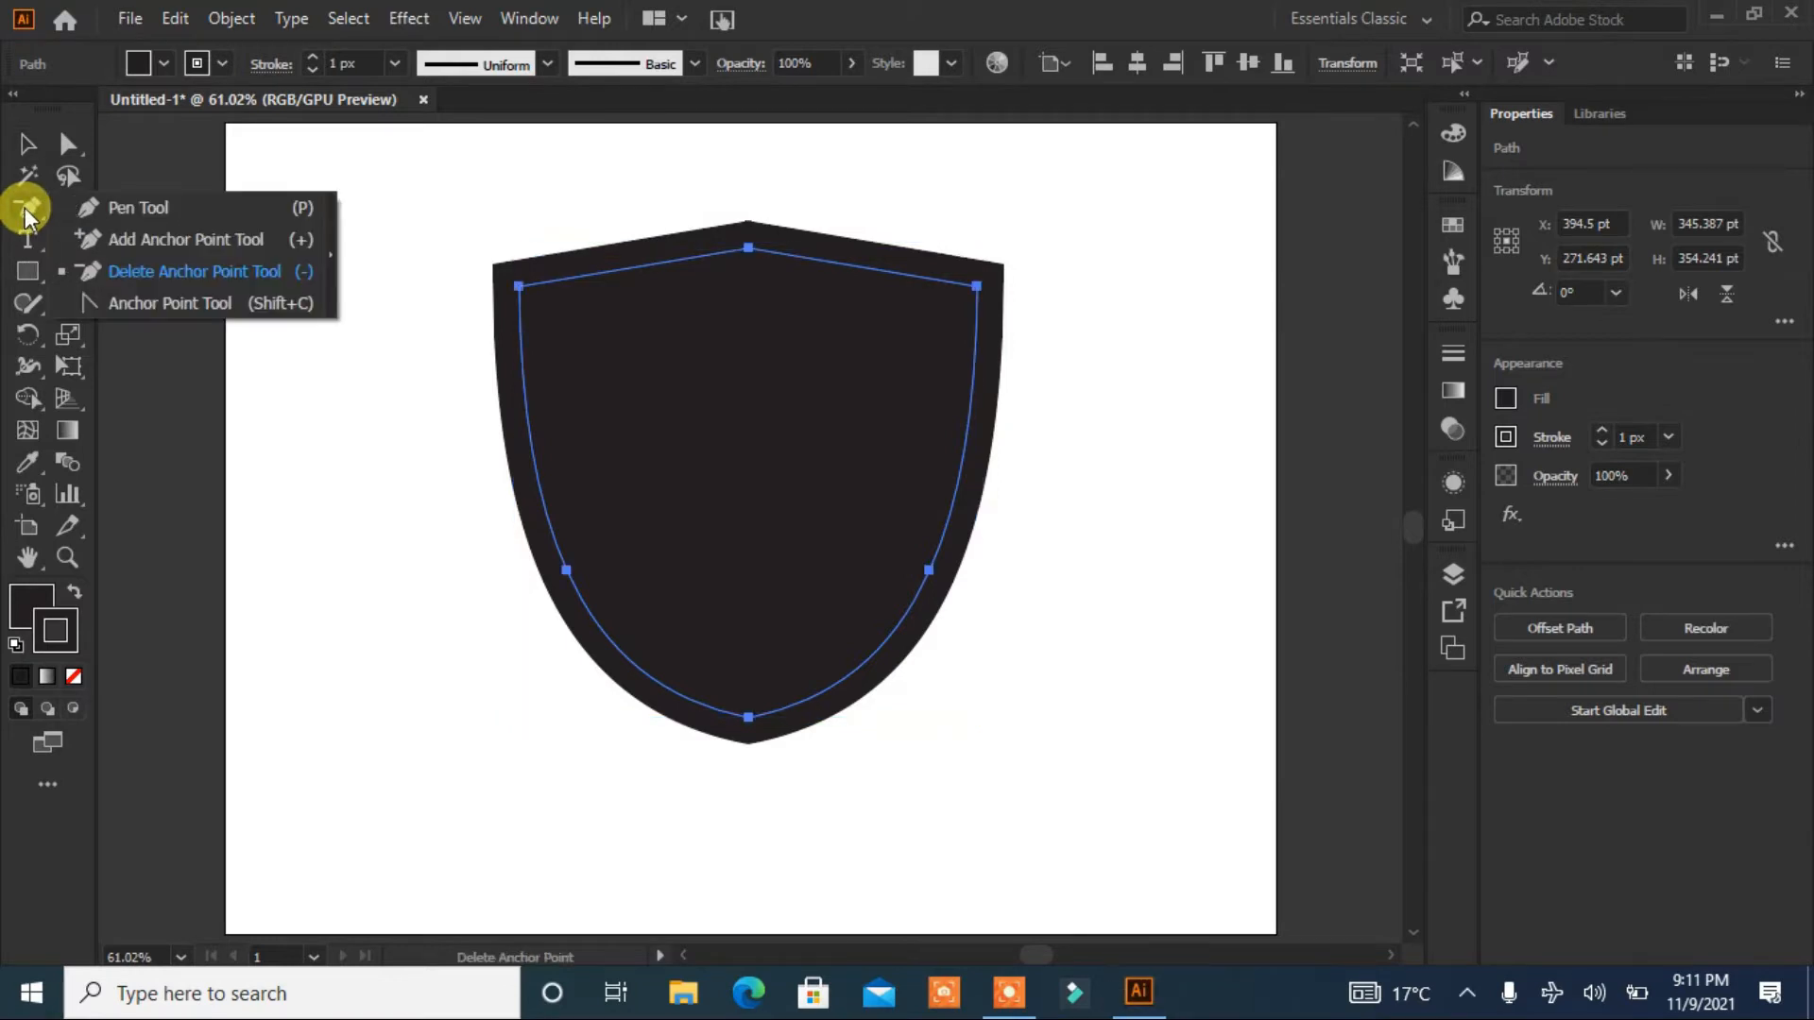
left_click(94, 207)
left_click(748, 173)
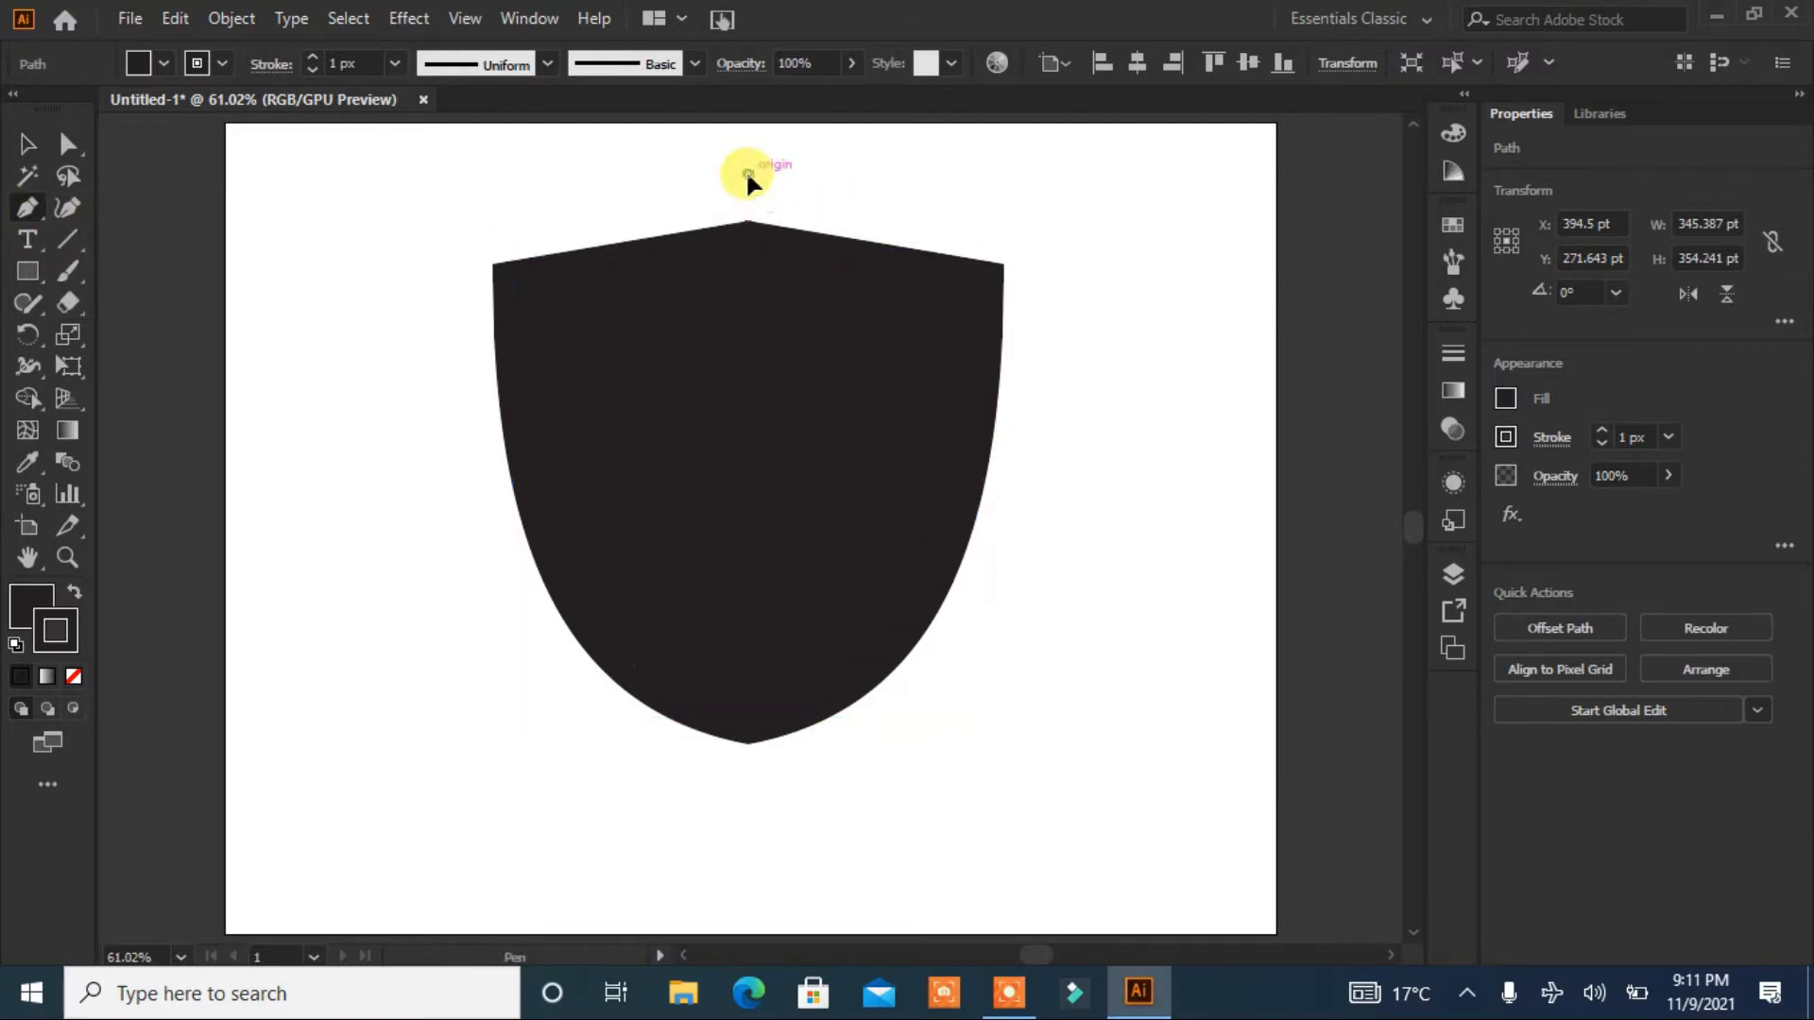
left_click(749, 828)
left_click(943, 839)
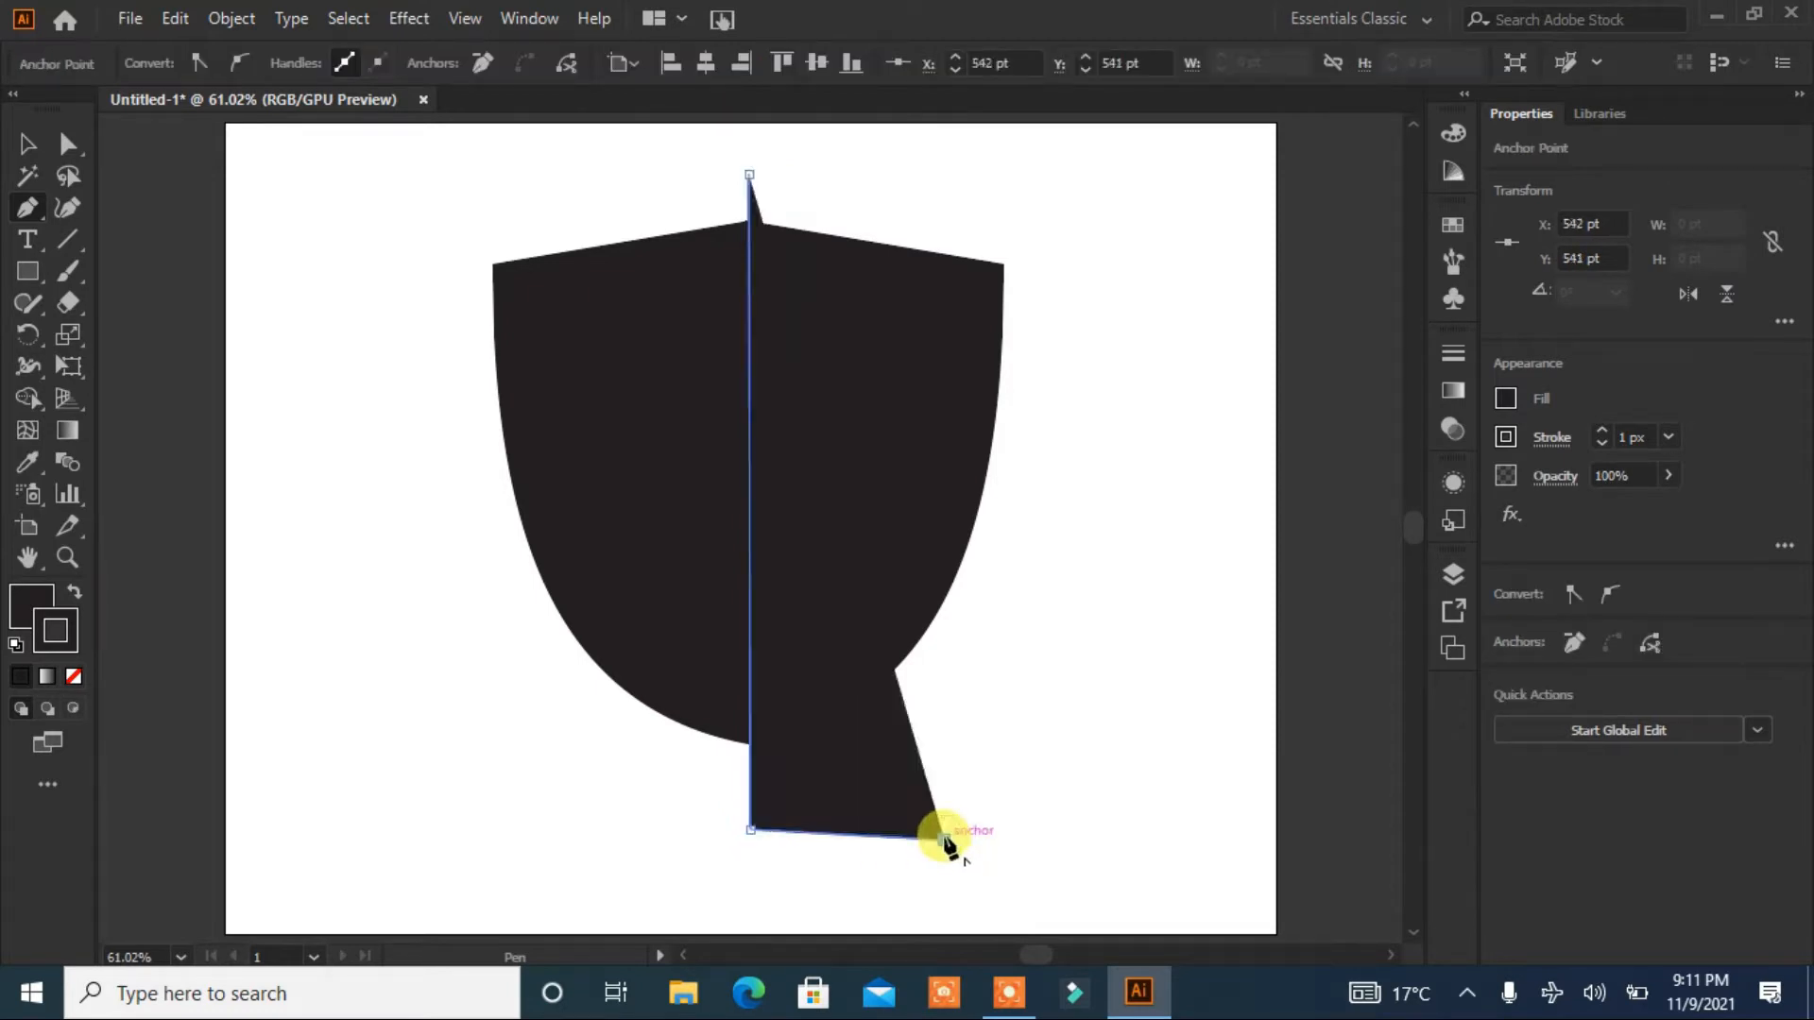
key("ctrl+z")
left_click(22, 150)
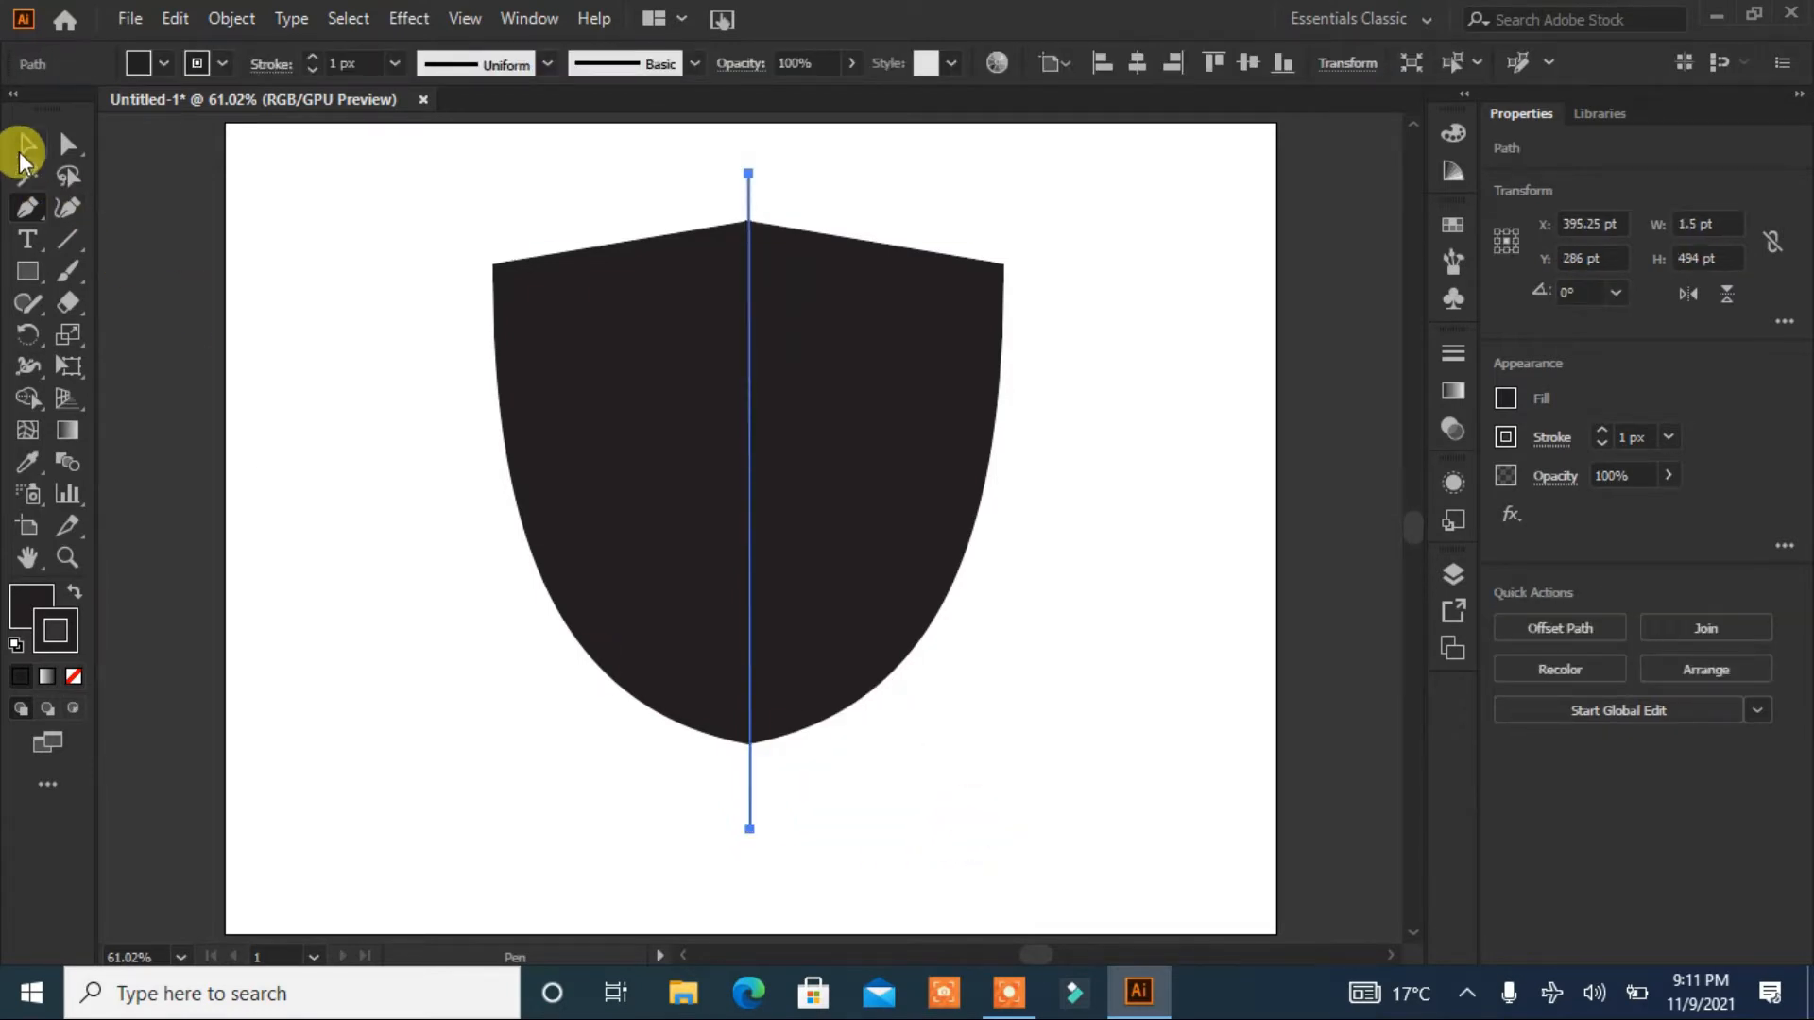
Step: Select both shield paths and the centre line, and split them into separate left and right border and inner regions with Shape Builder
left_click_drag(910, 216, 572, 473)
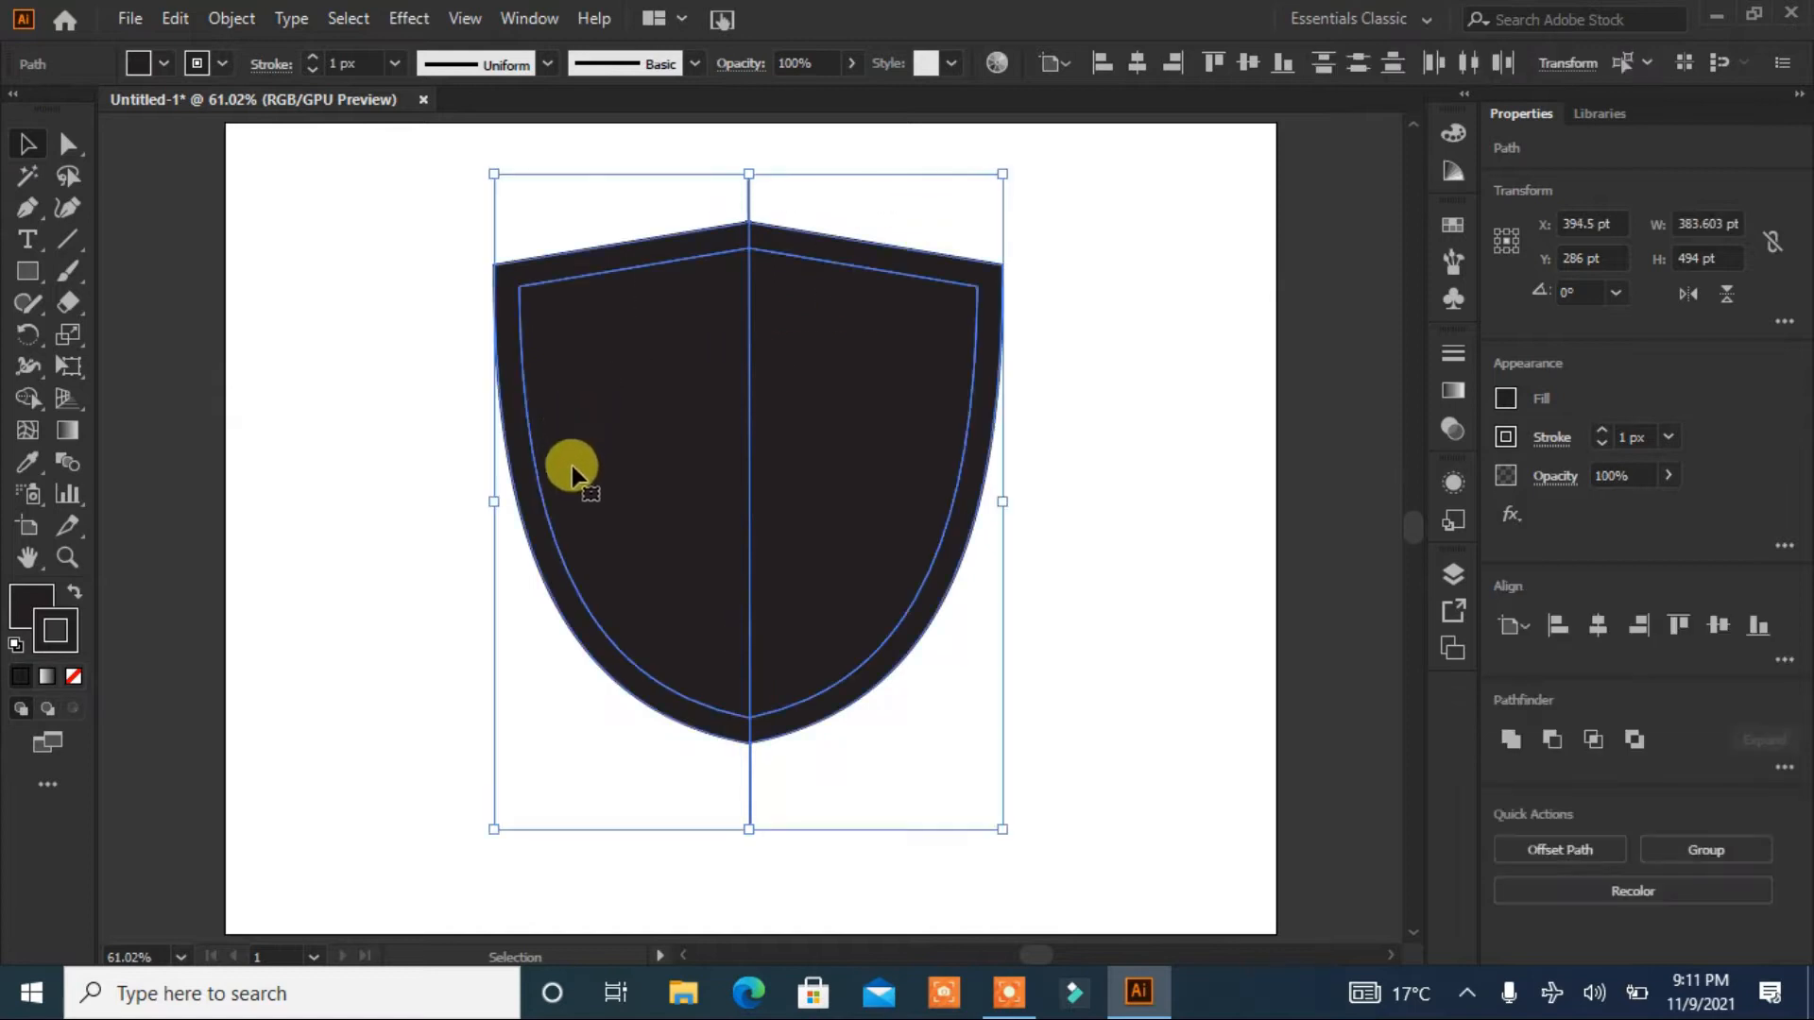
left_click(27, 398)
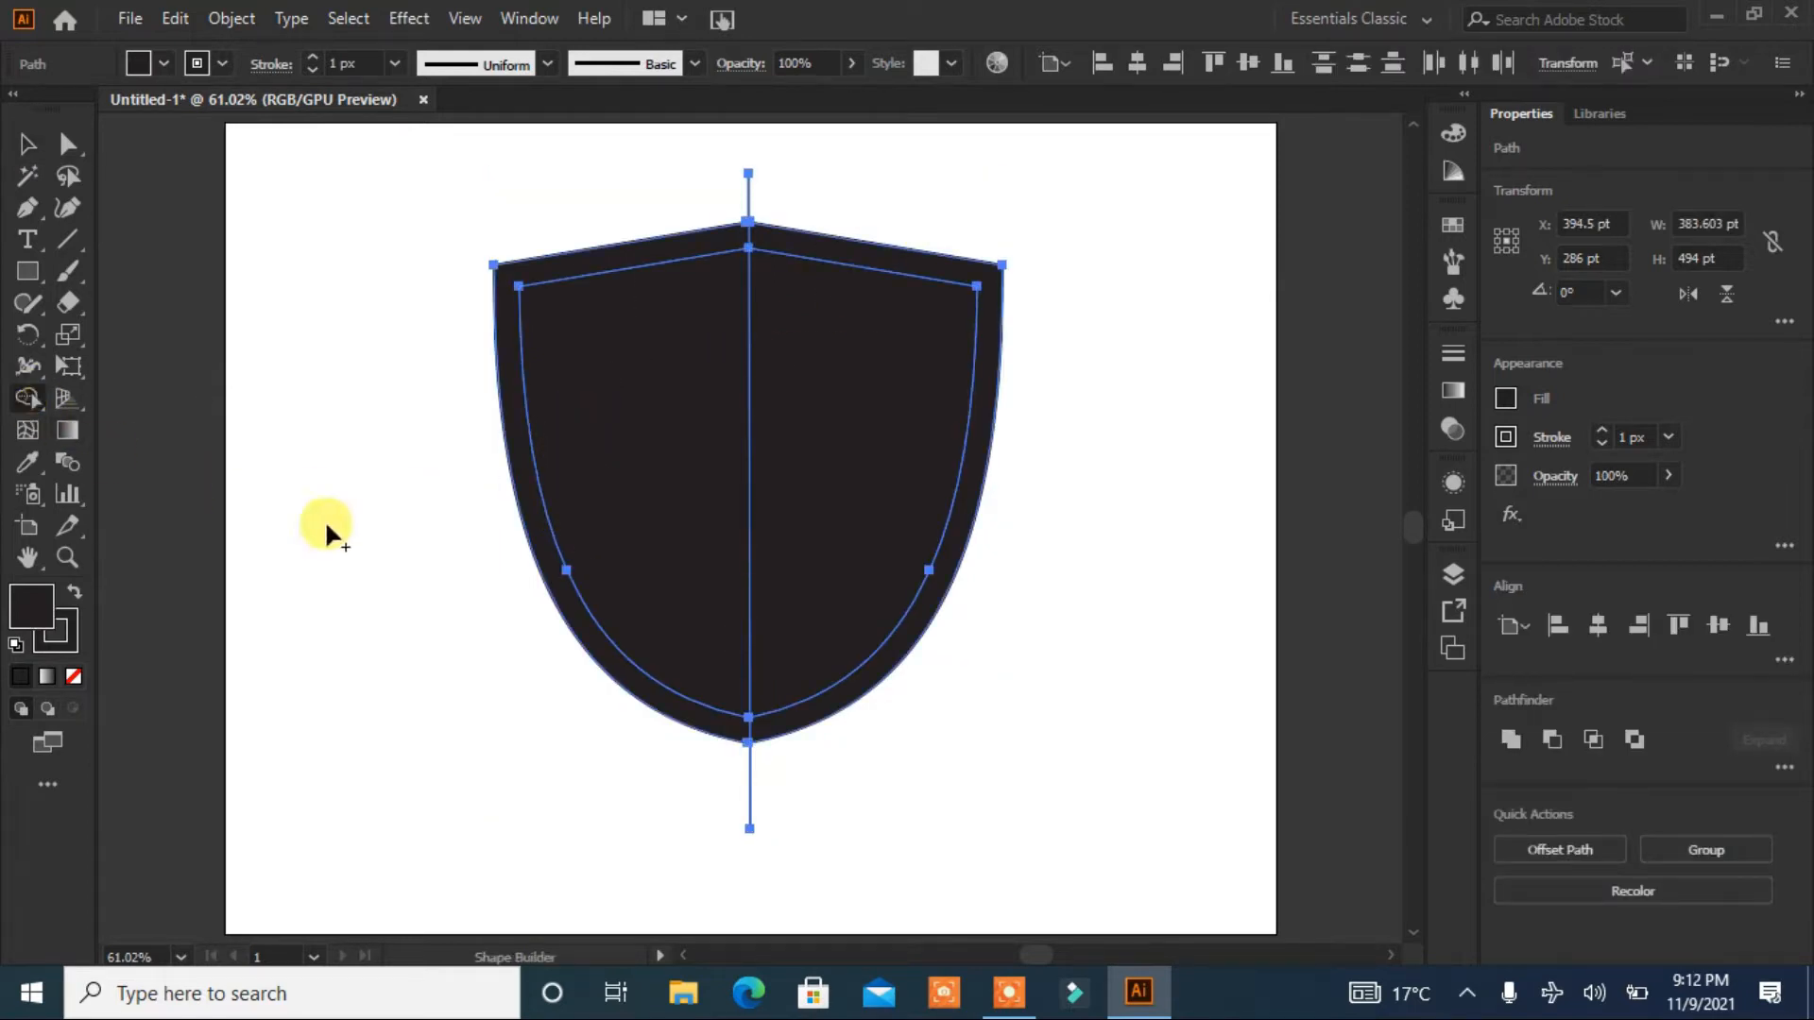
left_click(538, 540)
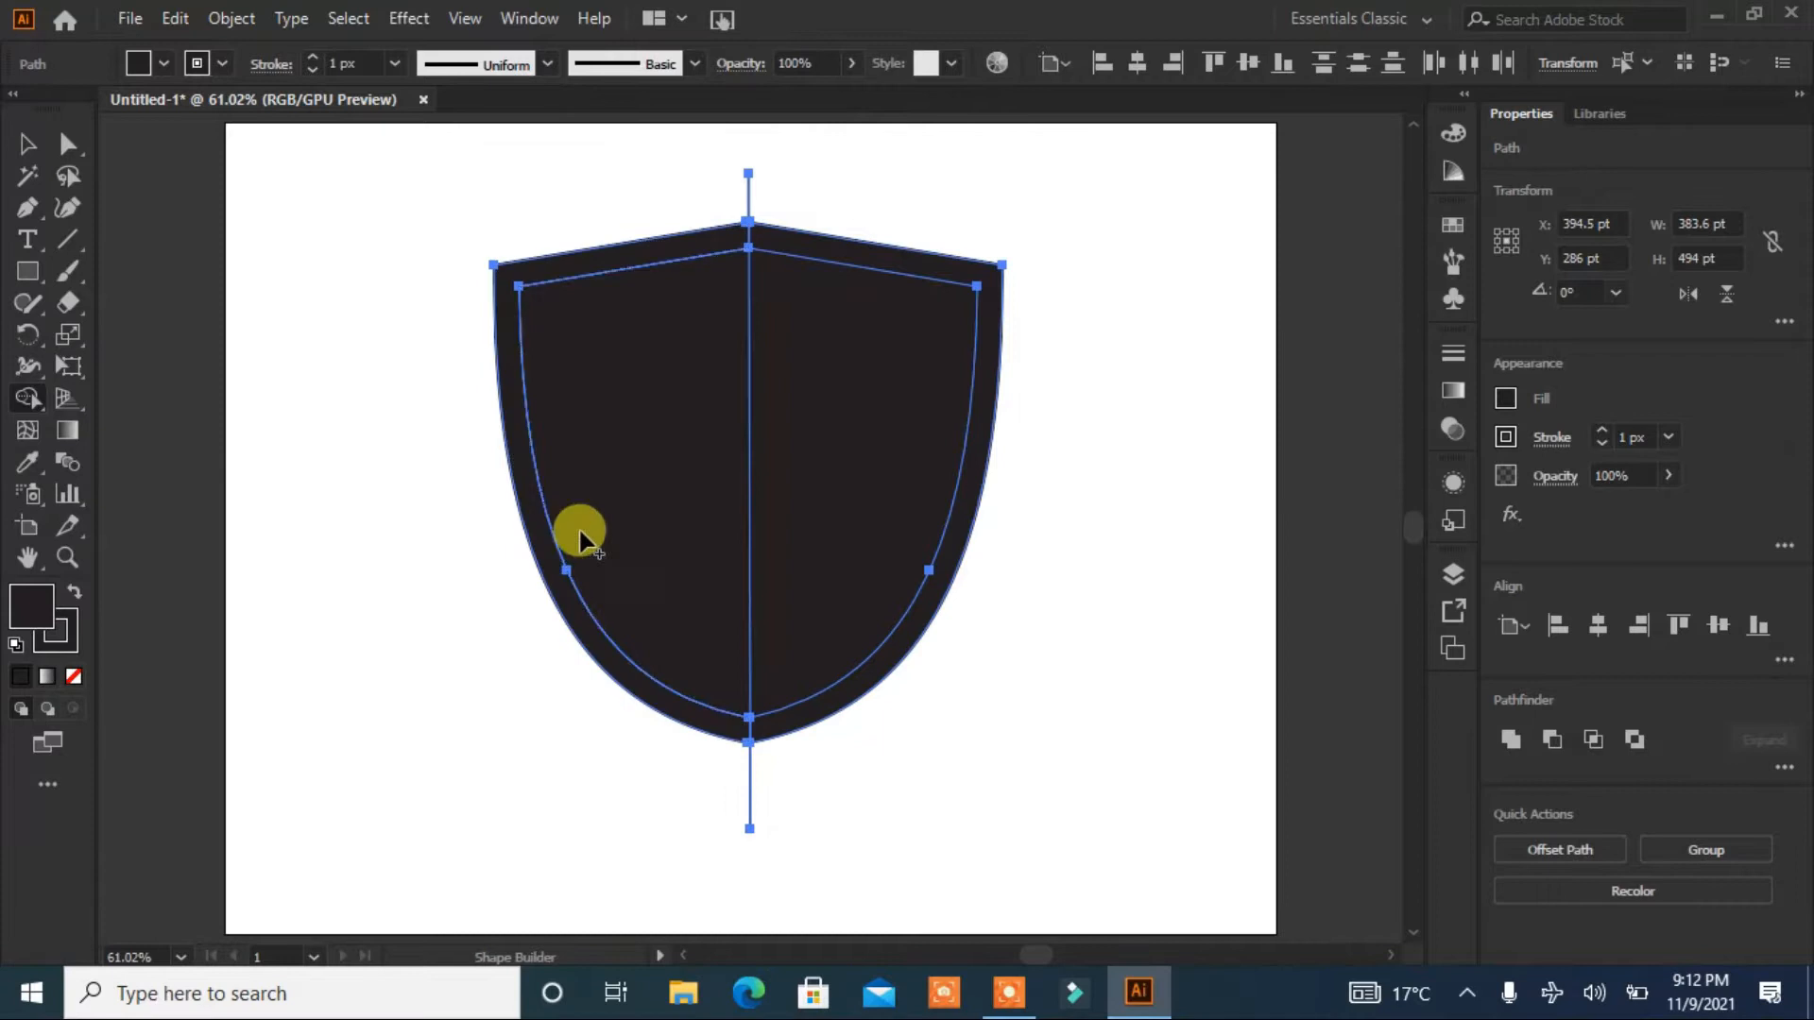
left_click(609, 533)
left_click(765, 514)
left_click(960, 494)
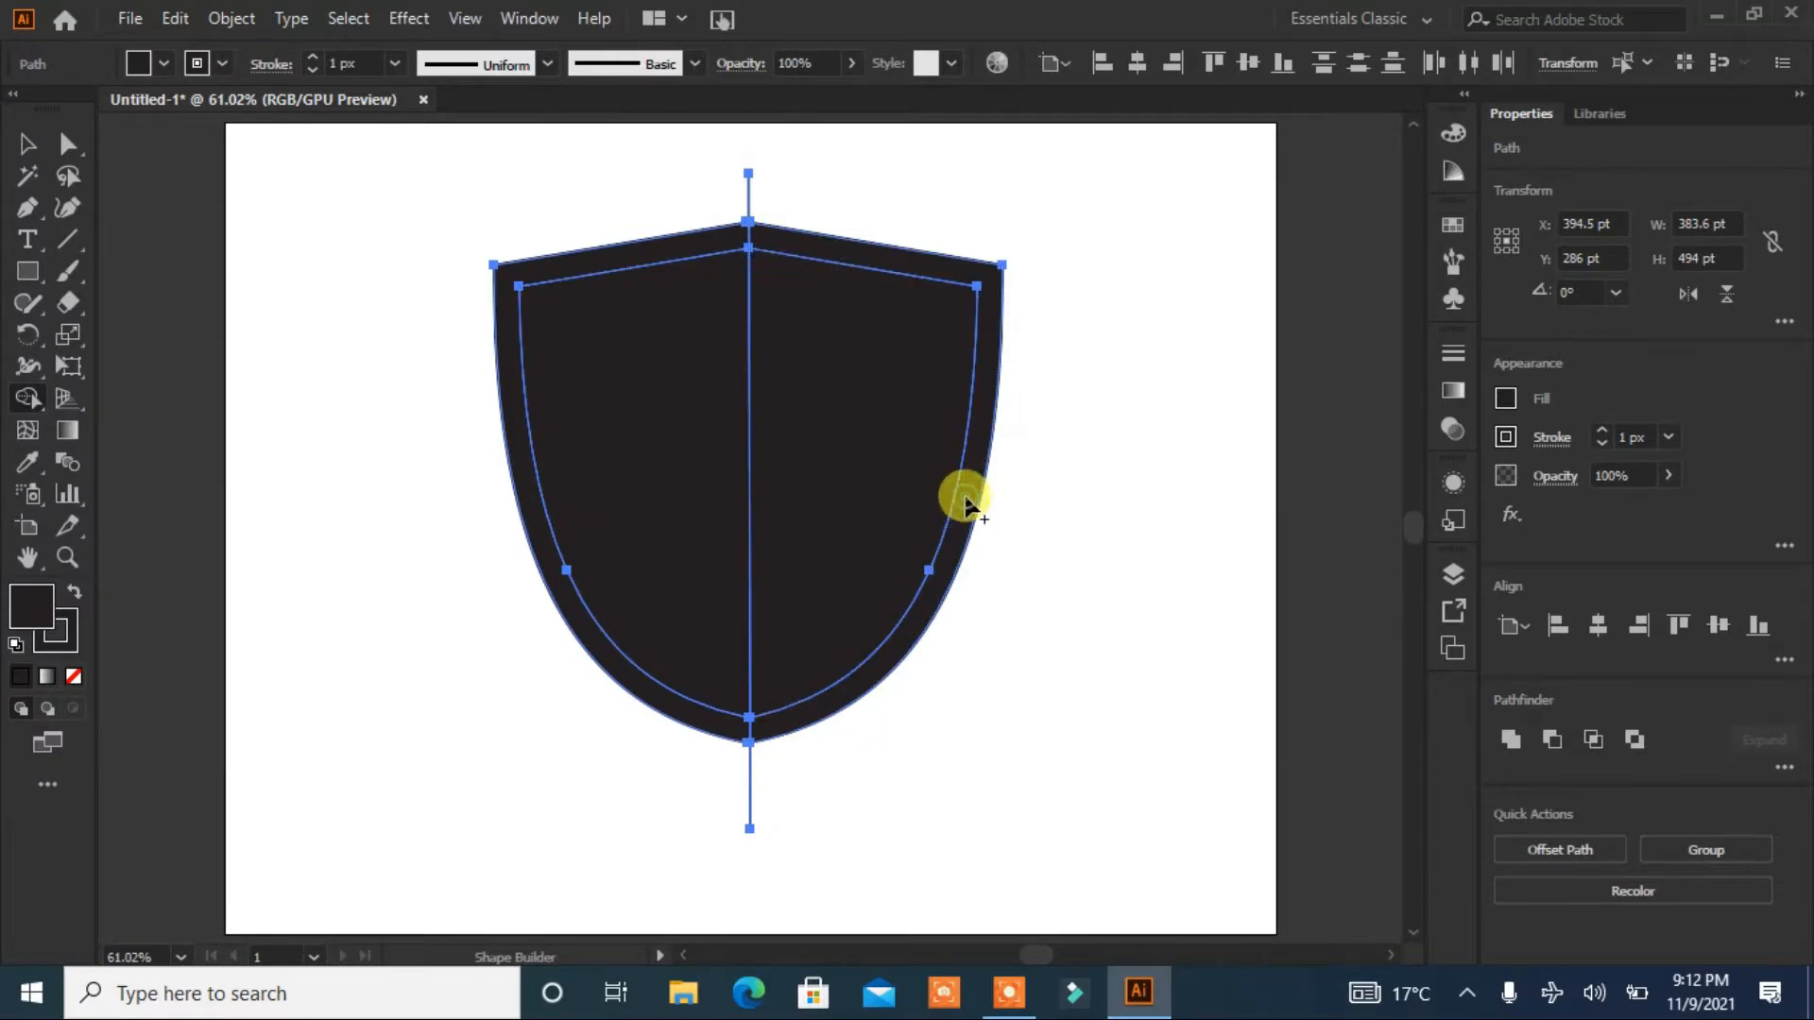
left_click(24, 144)
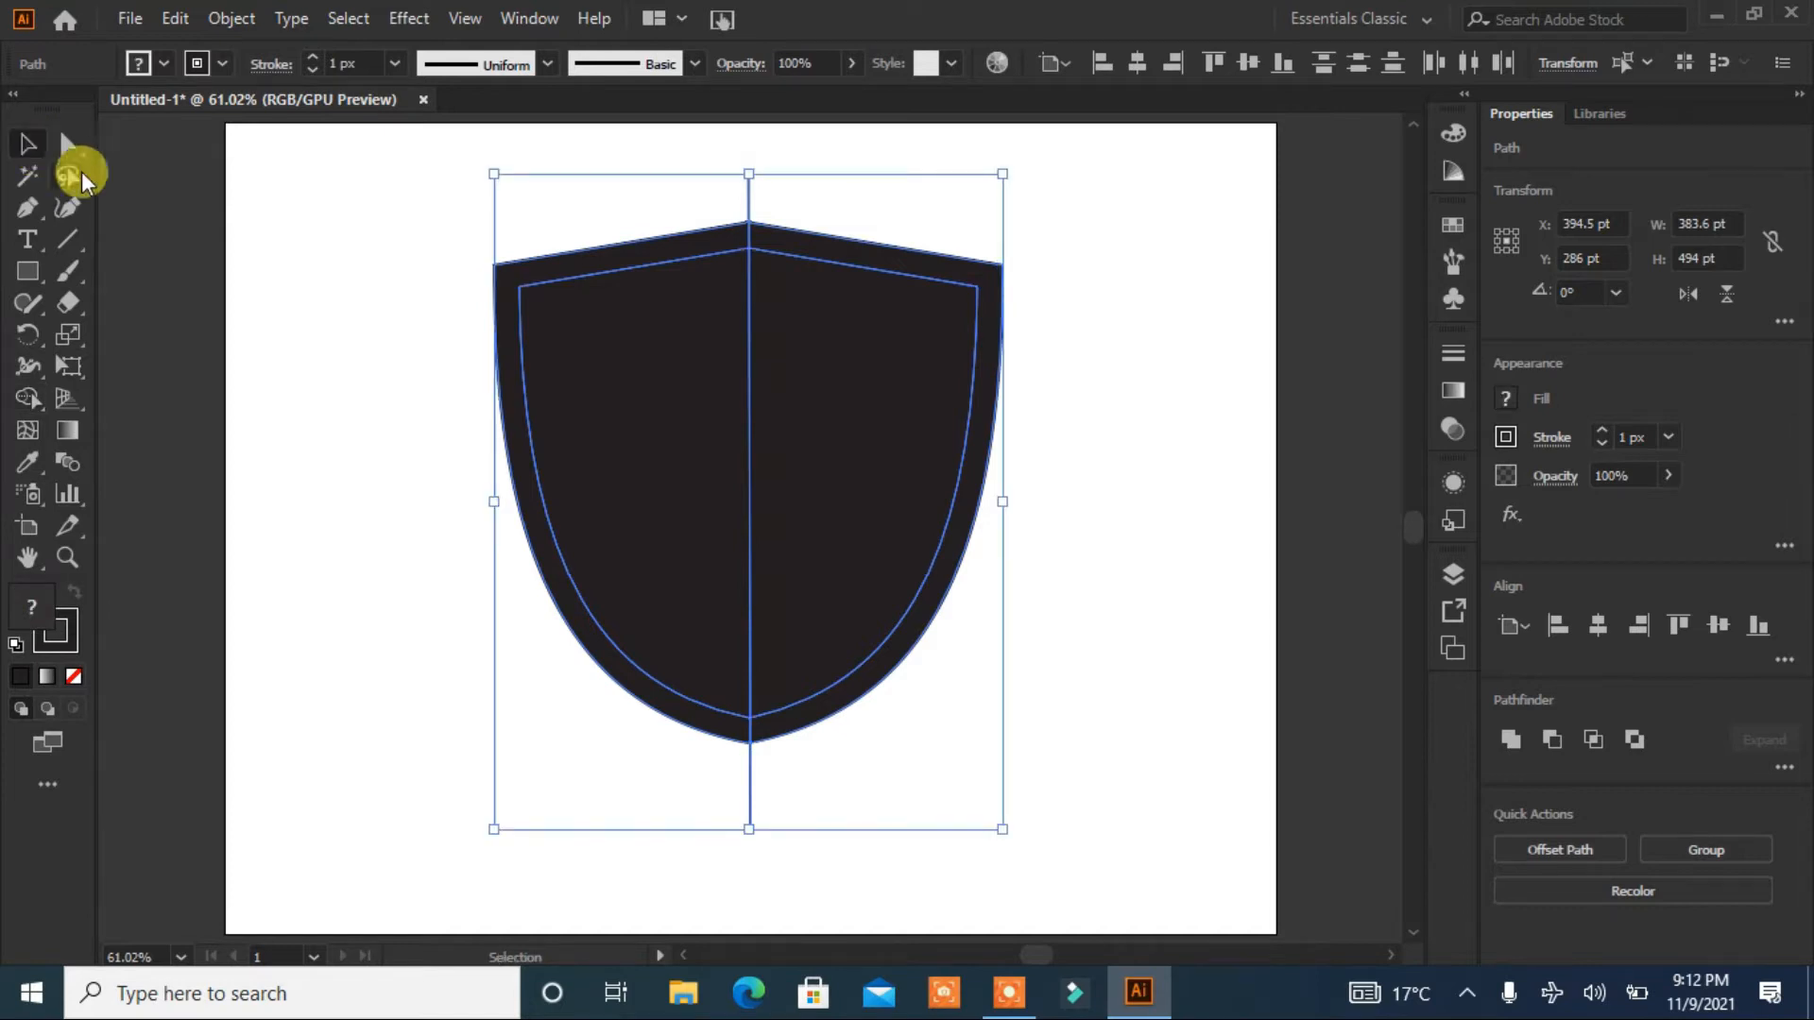
left_click(303, 366)
Step: Delete the leftover centre line segments sticking out above and below the shield
left_click(750, 194)
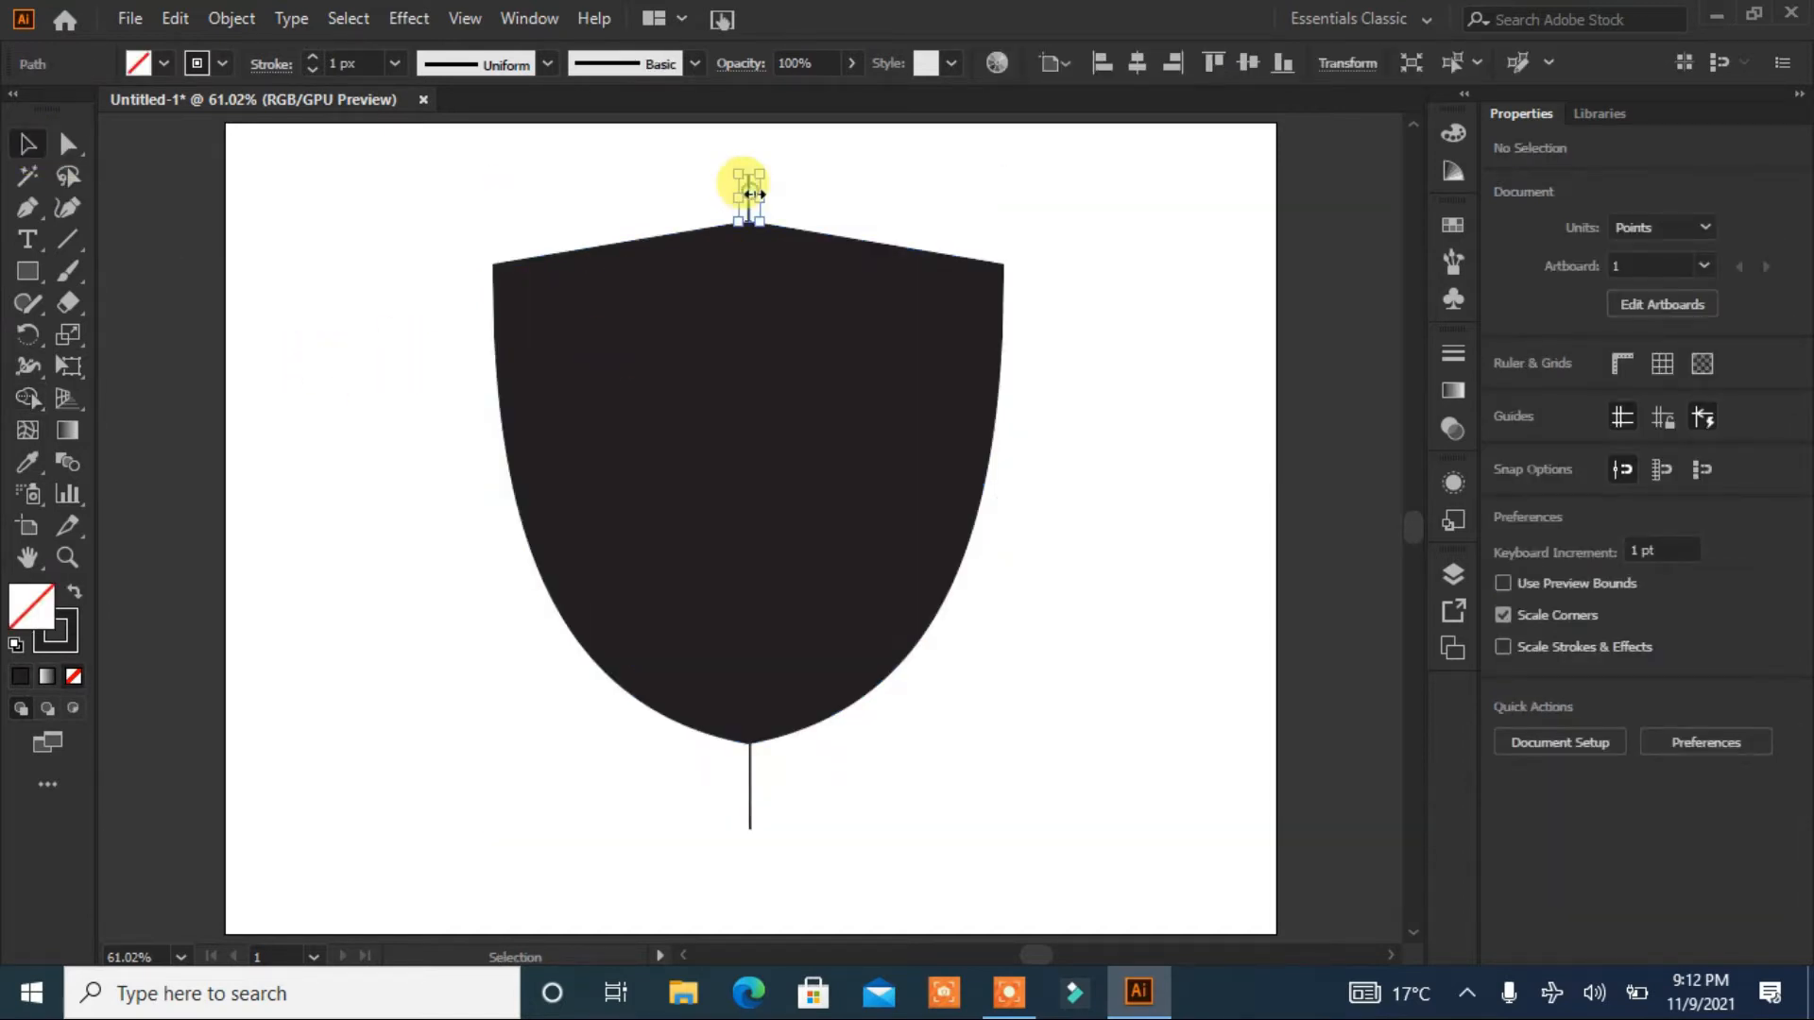
key("Delete")
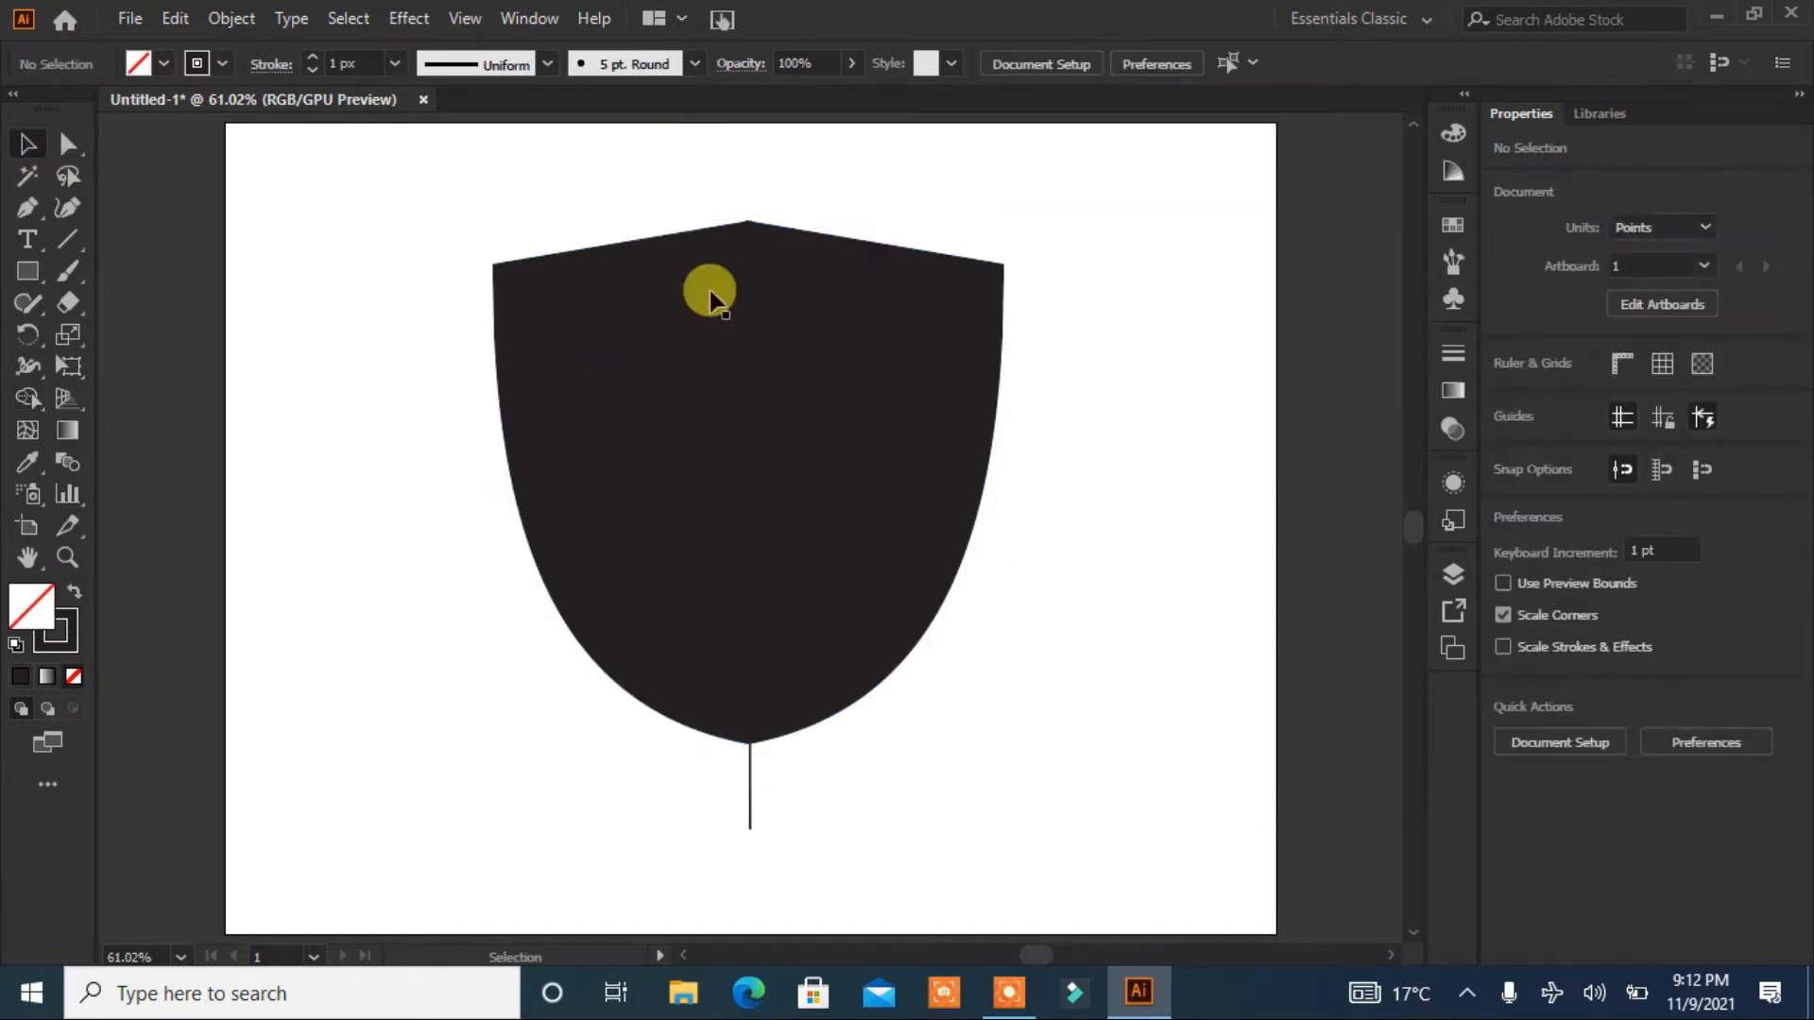
left_click(750, 792)
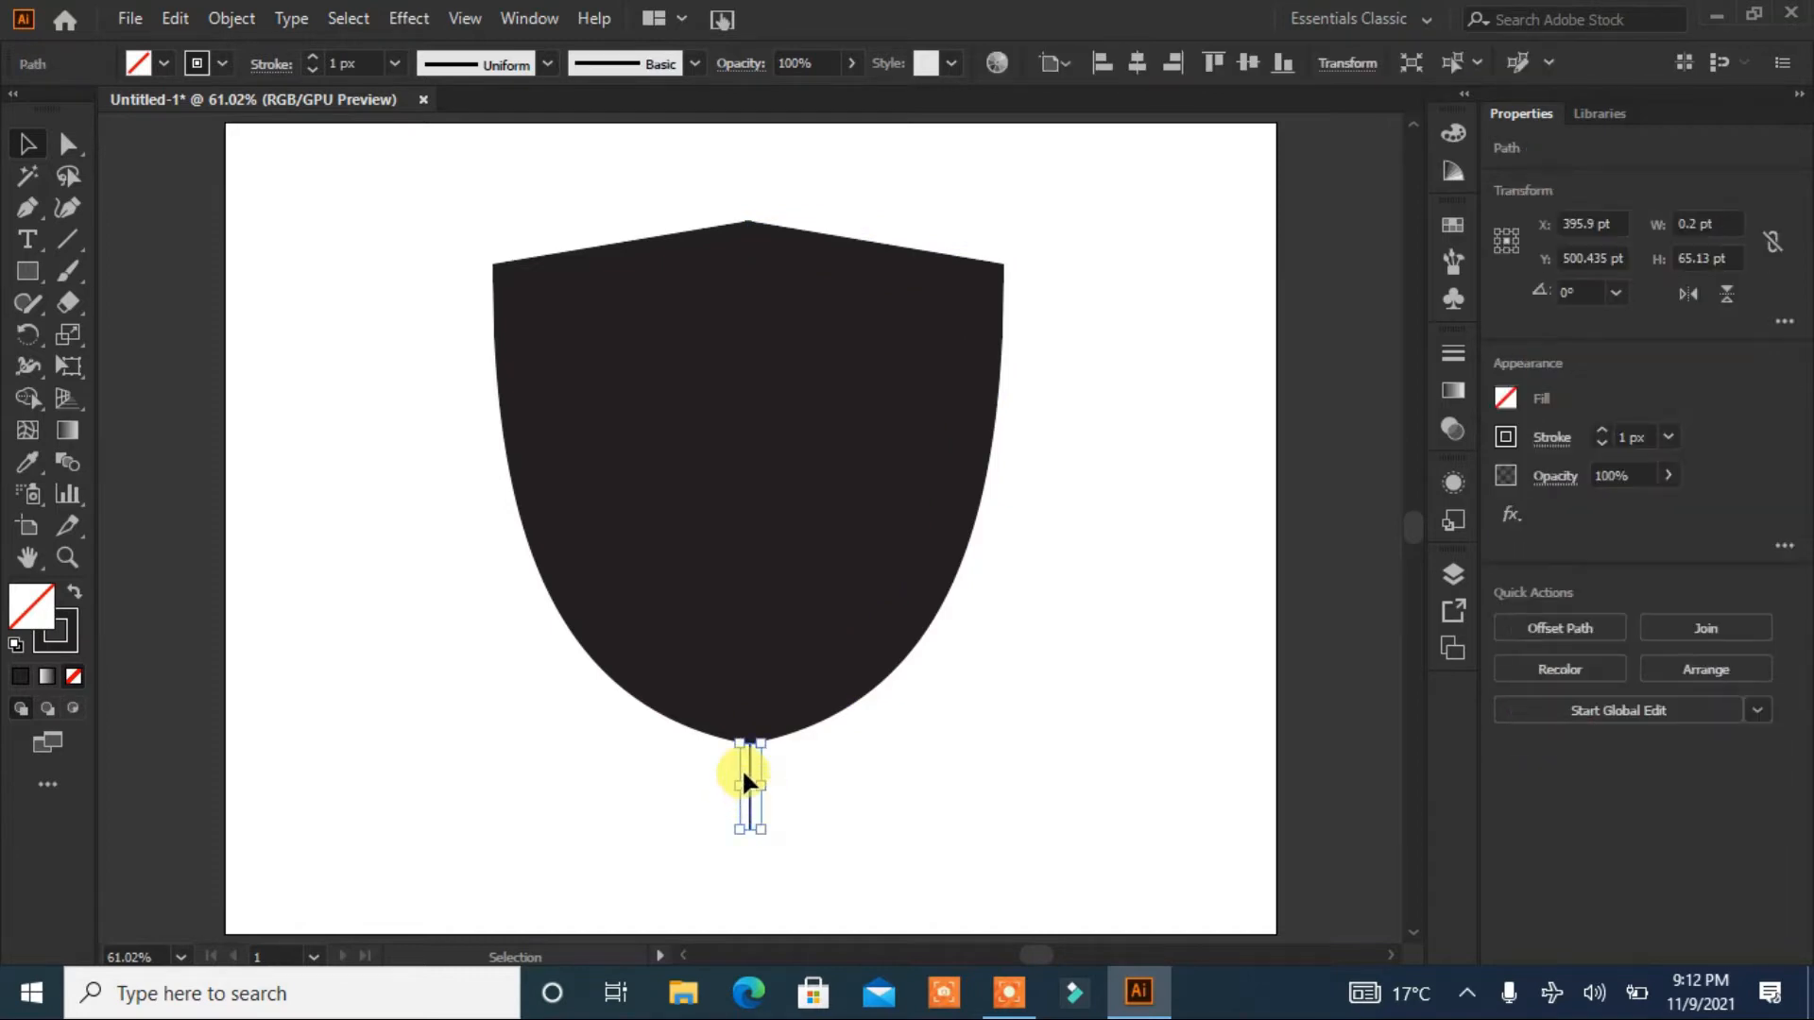
key("Delete")
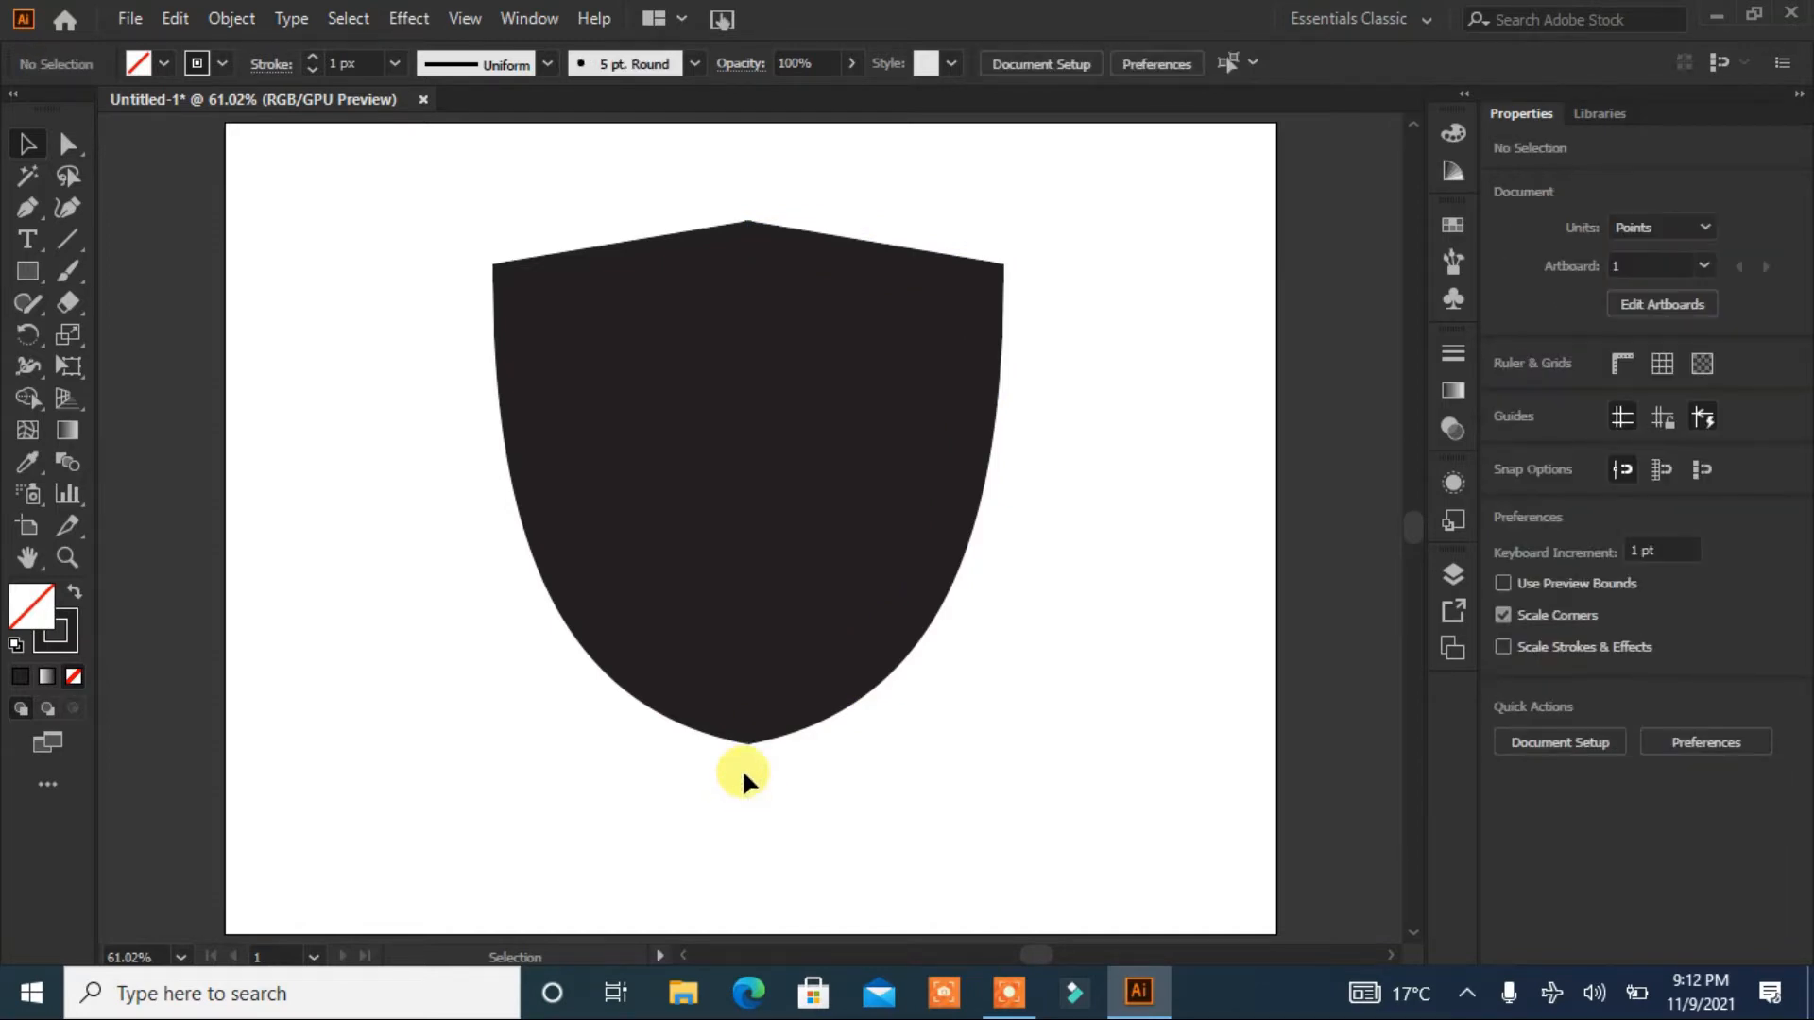
Step: Fill the left and right border halves of the shield with a white-to-black linear gradient
left_click(557, 593)
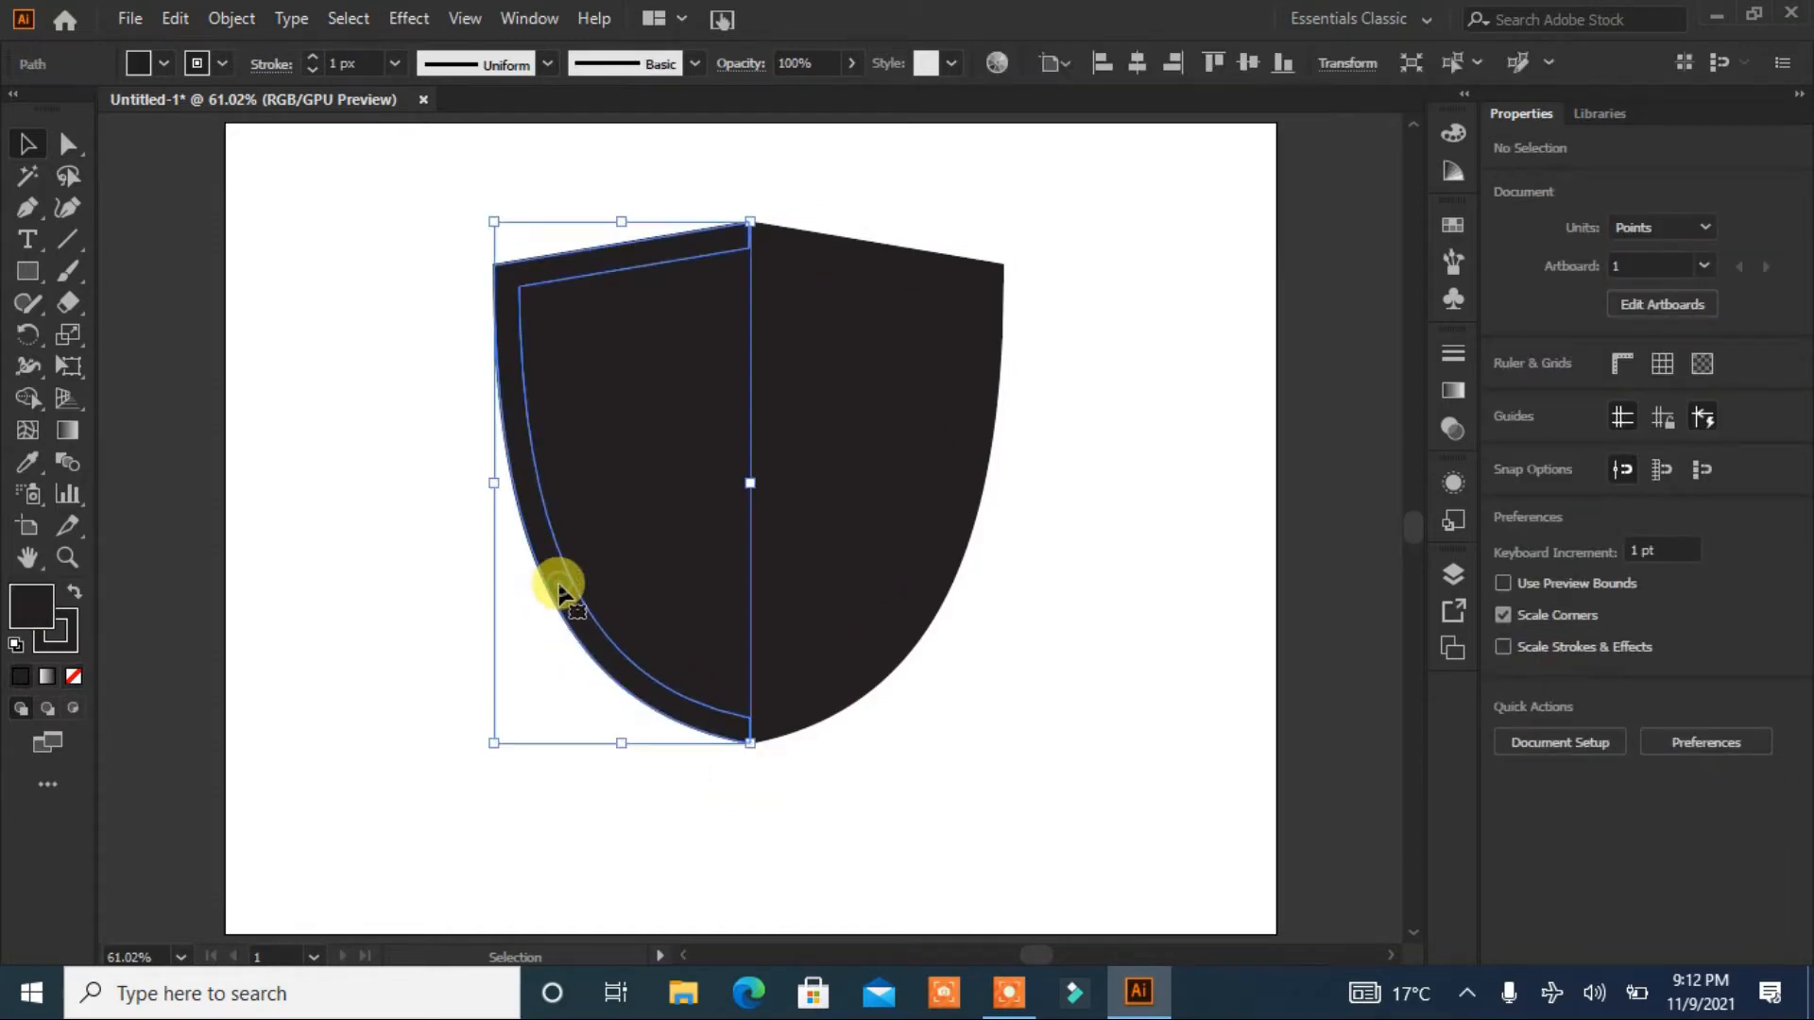
left_click(1453, 392)
left_click(1232, 377)
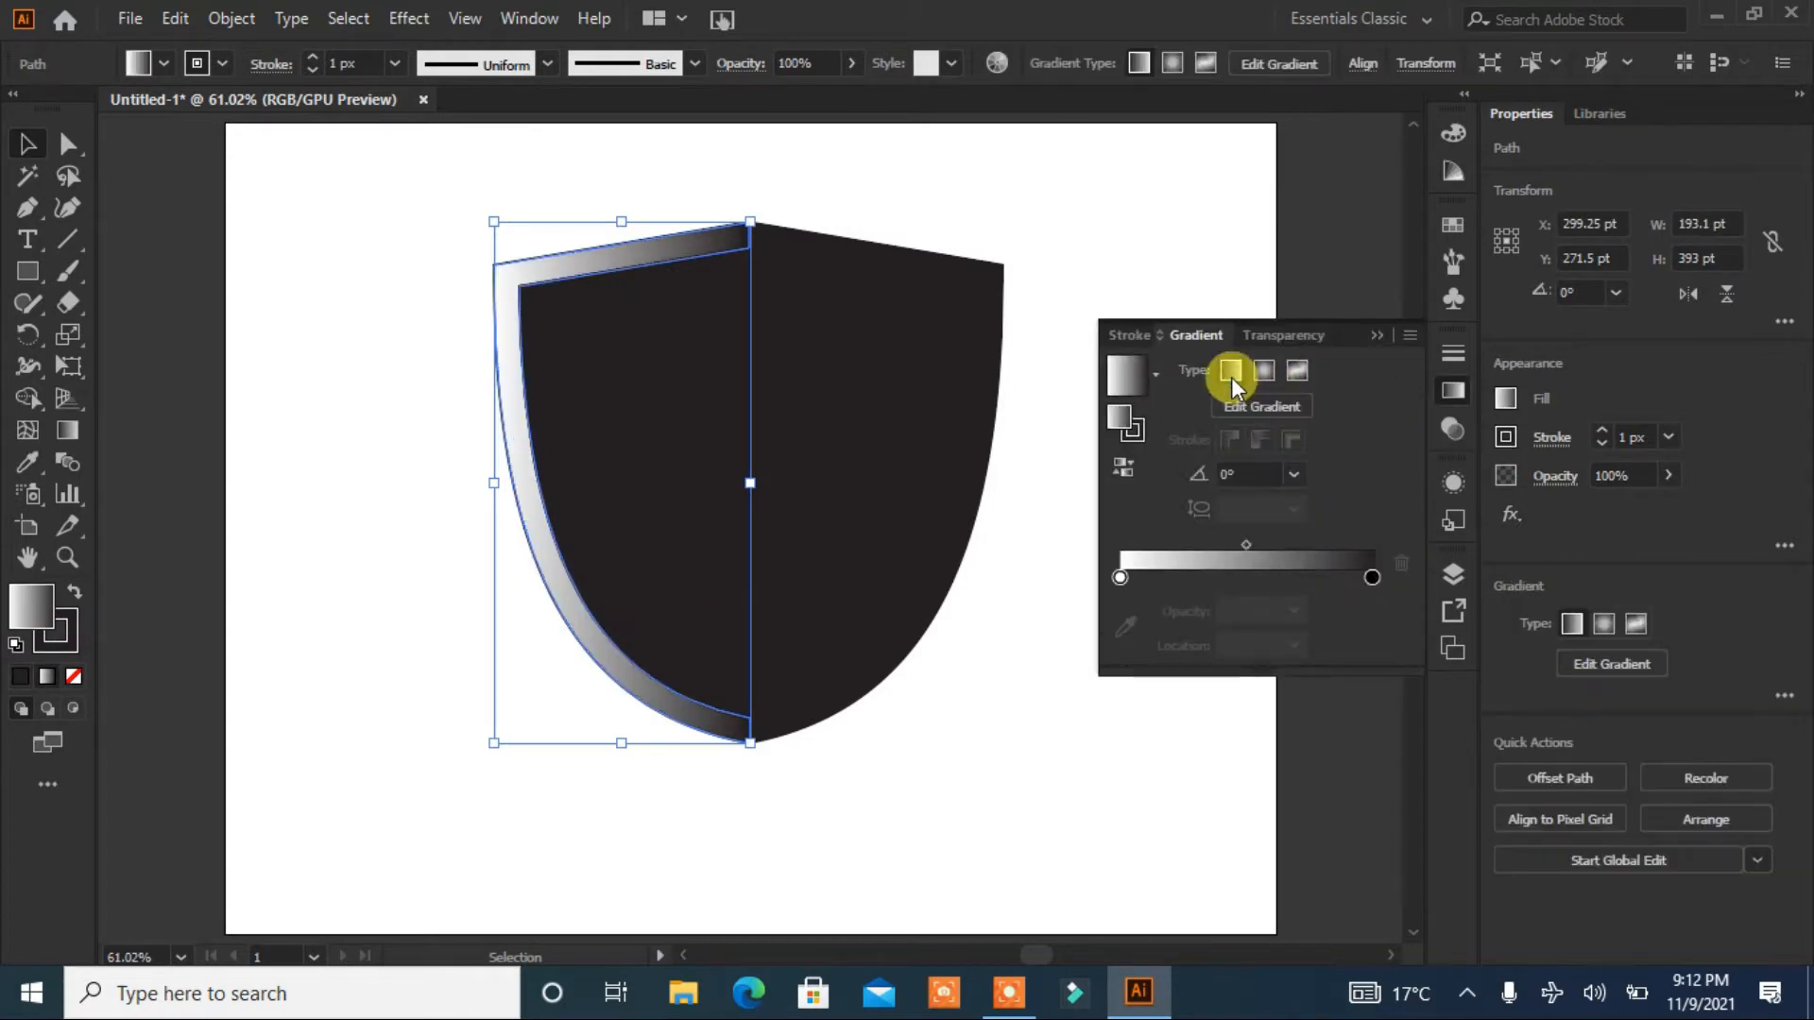
left_click(955, 272)
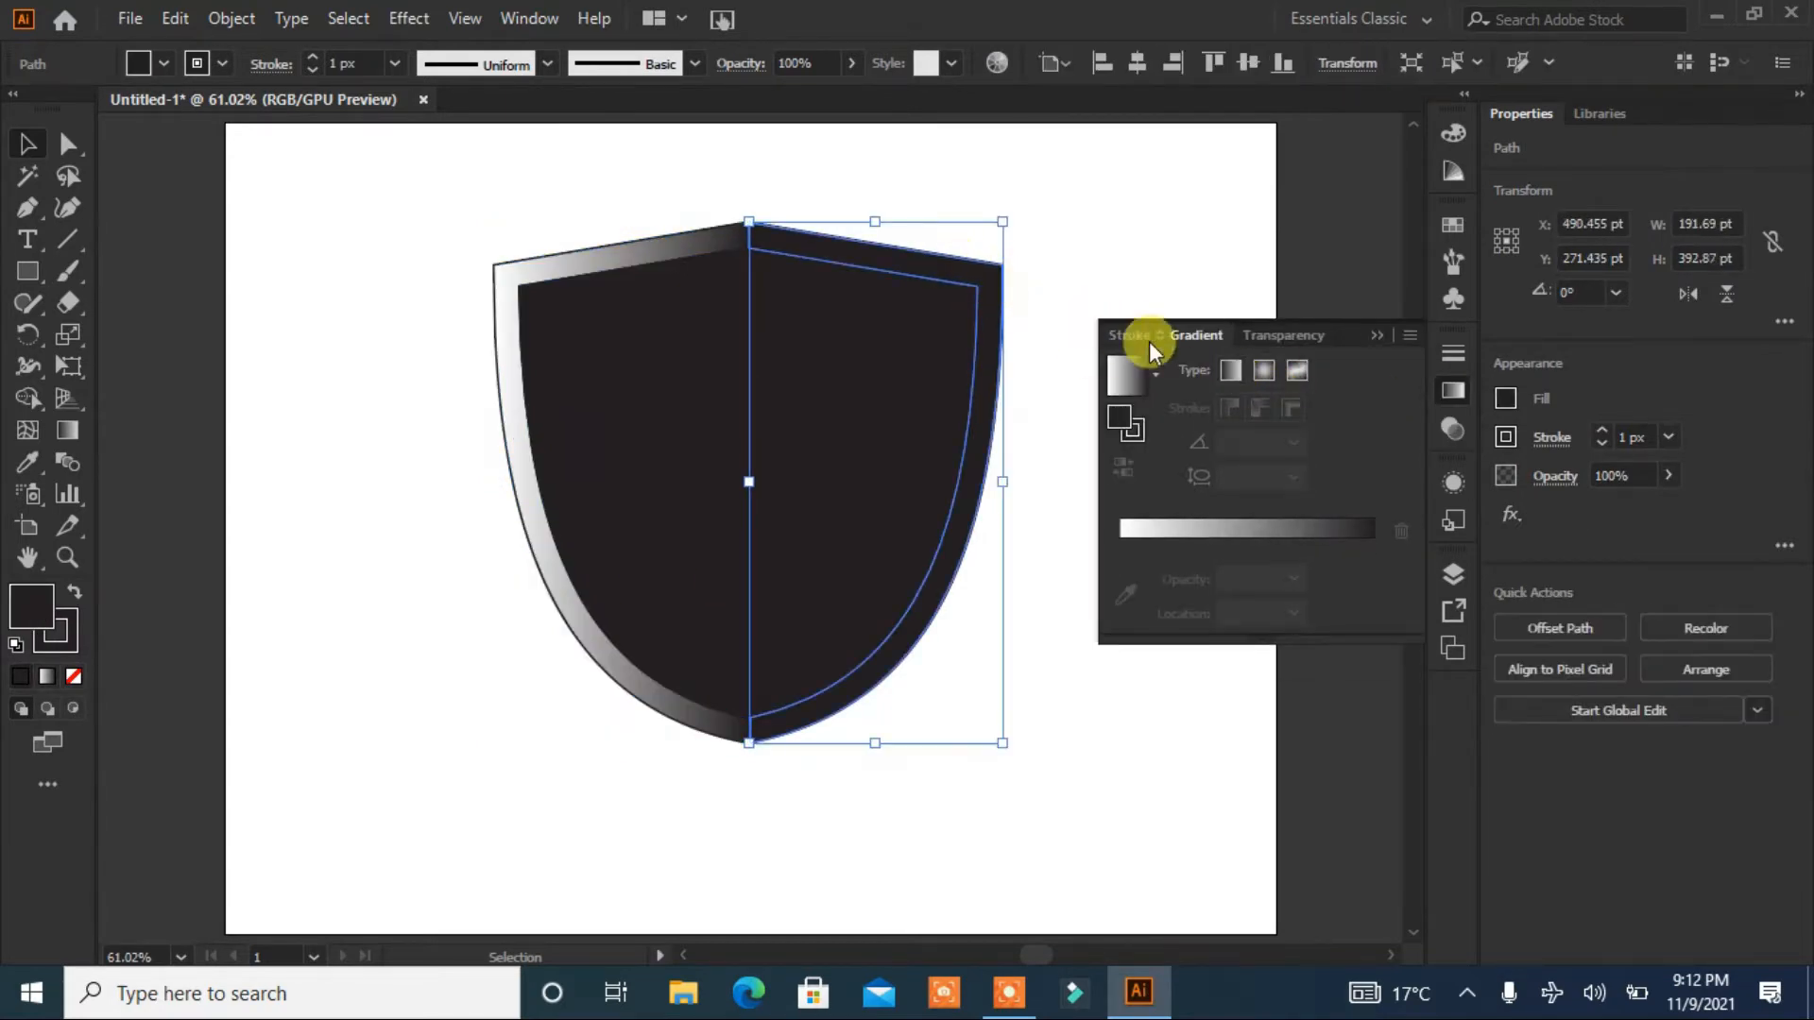
left_click(1228, 371)
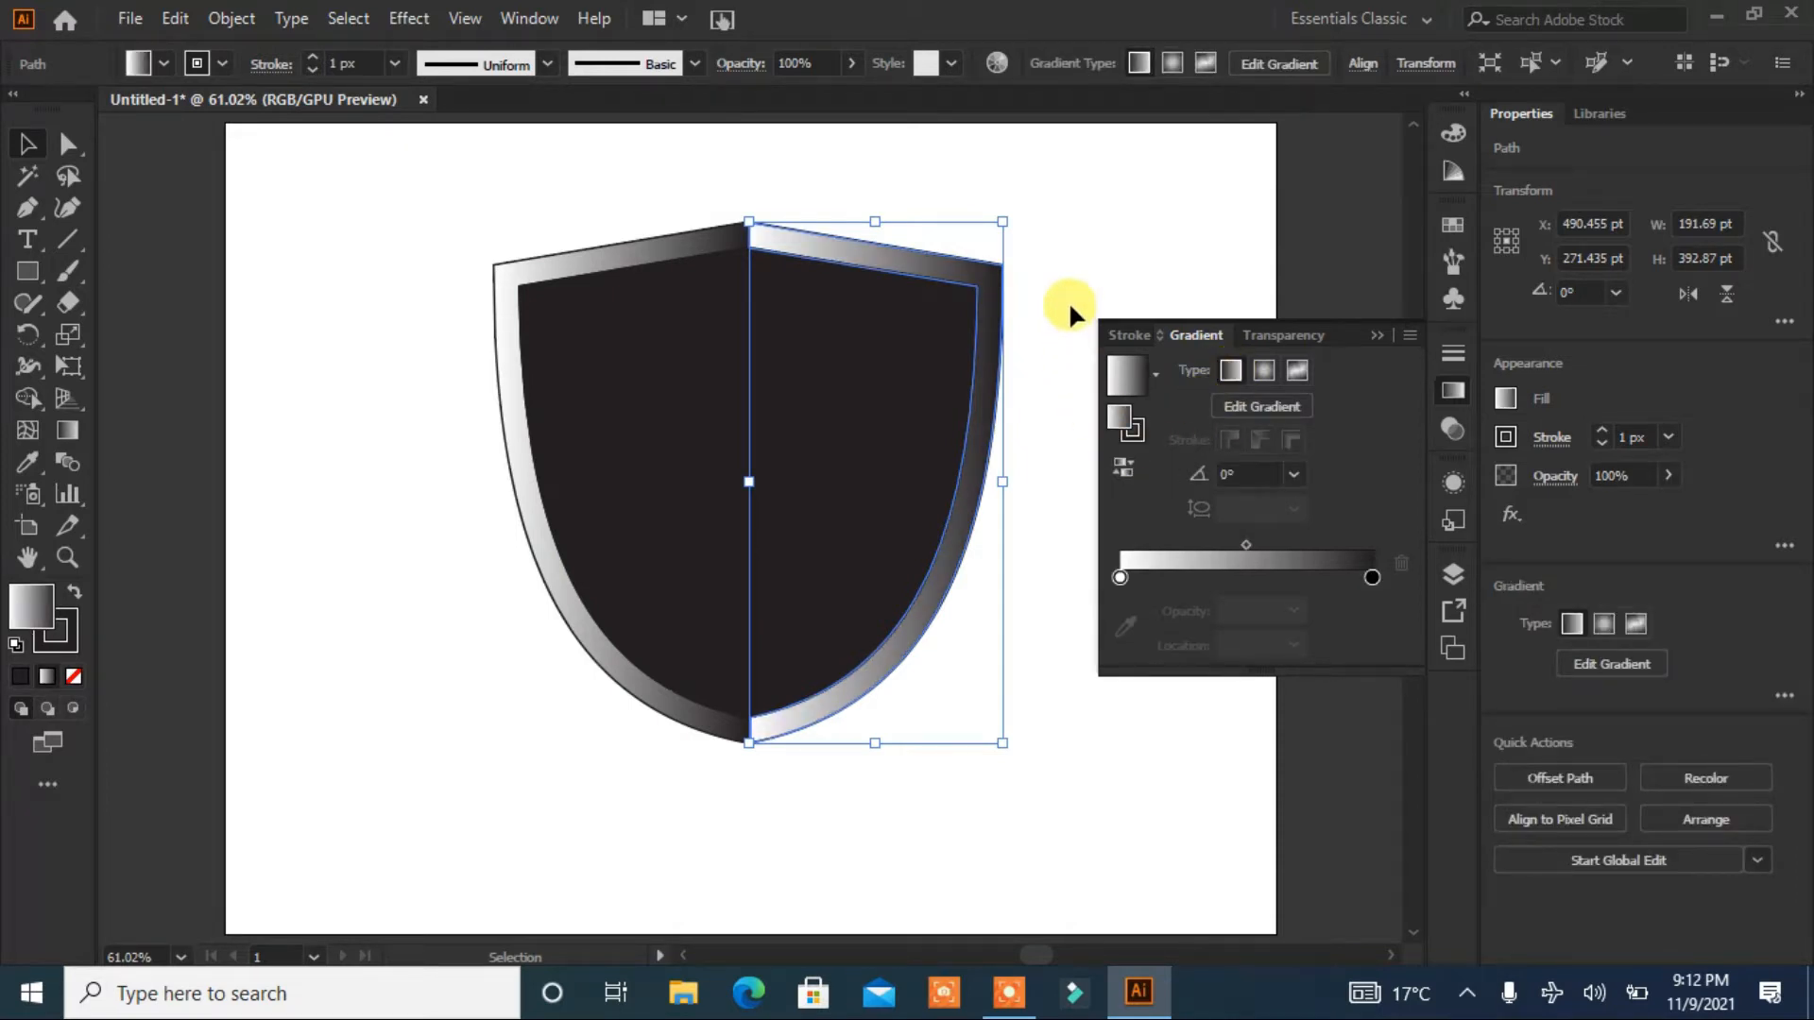
Step: Remove the stroke from both gradient border halves of the shield
left_click(590, 264, "shift")
left_click(76, 646)
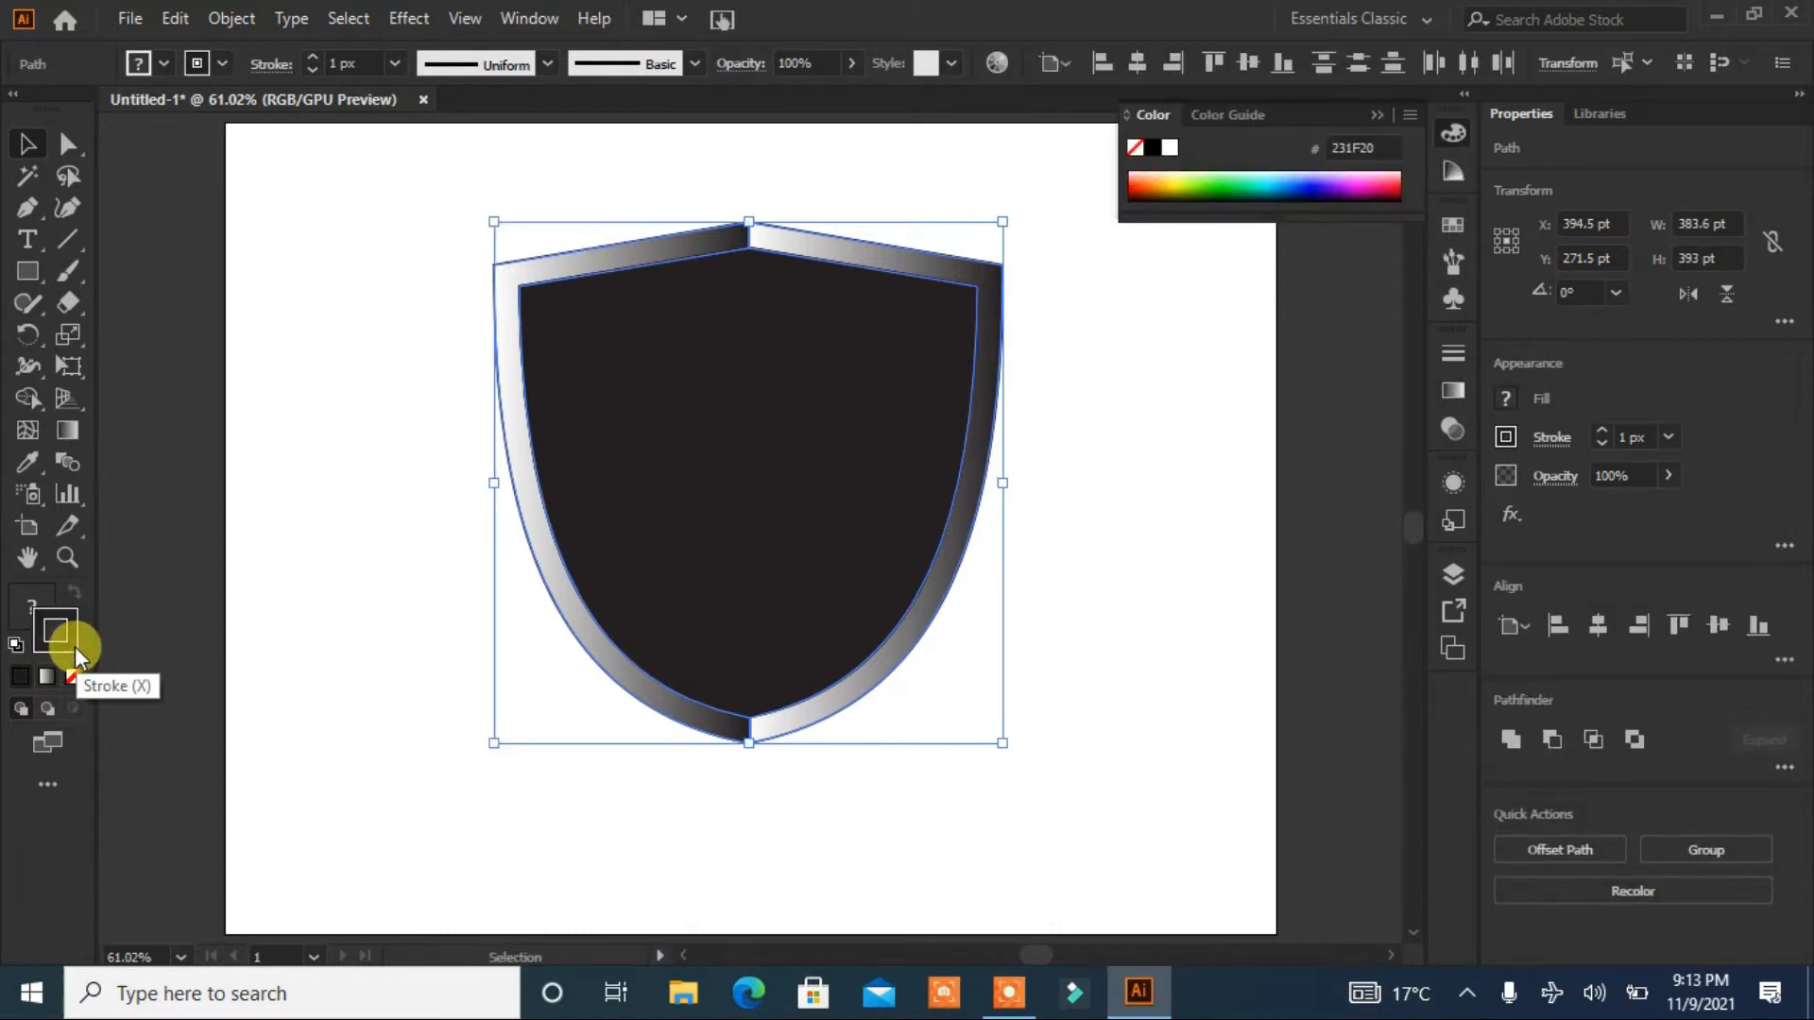
left_click(74, 676)
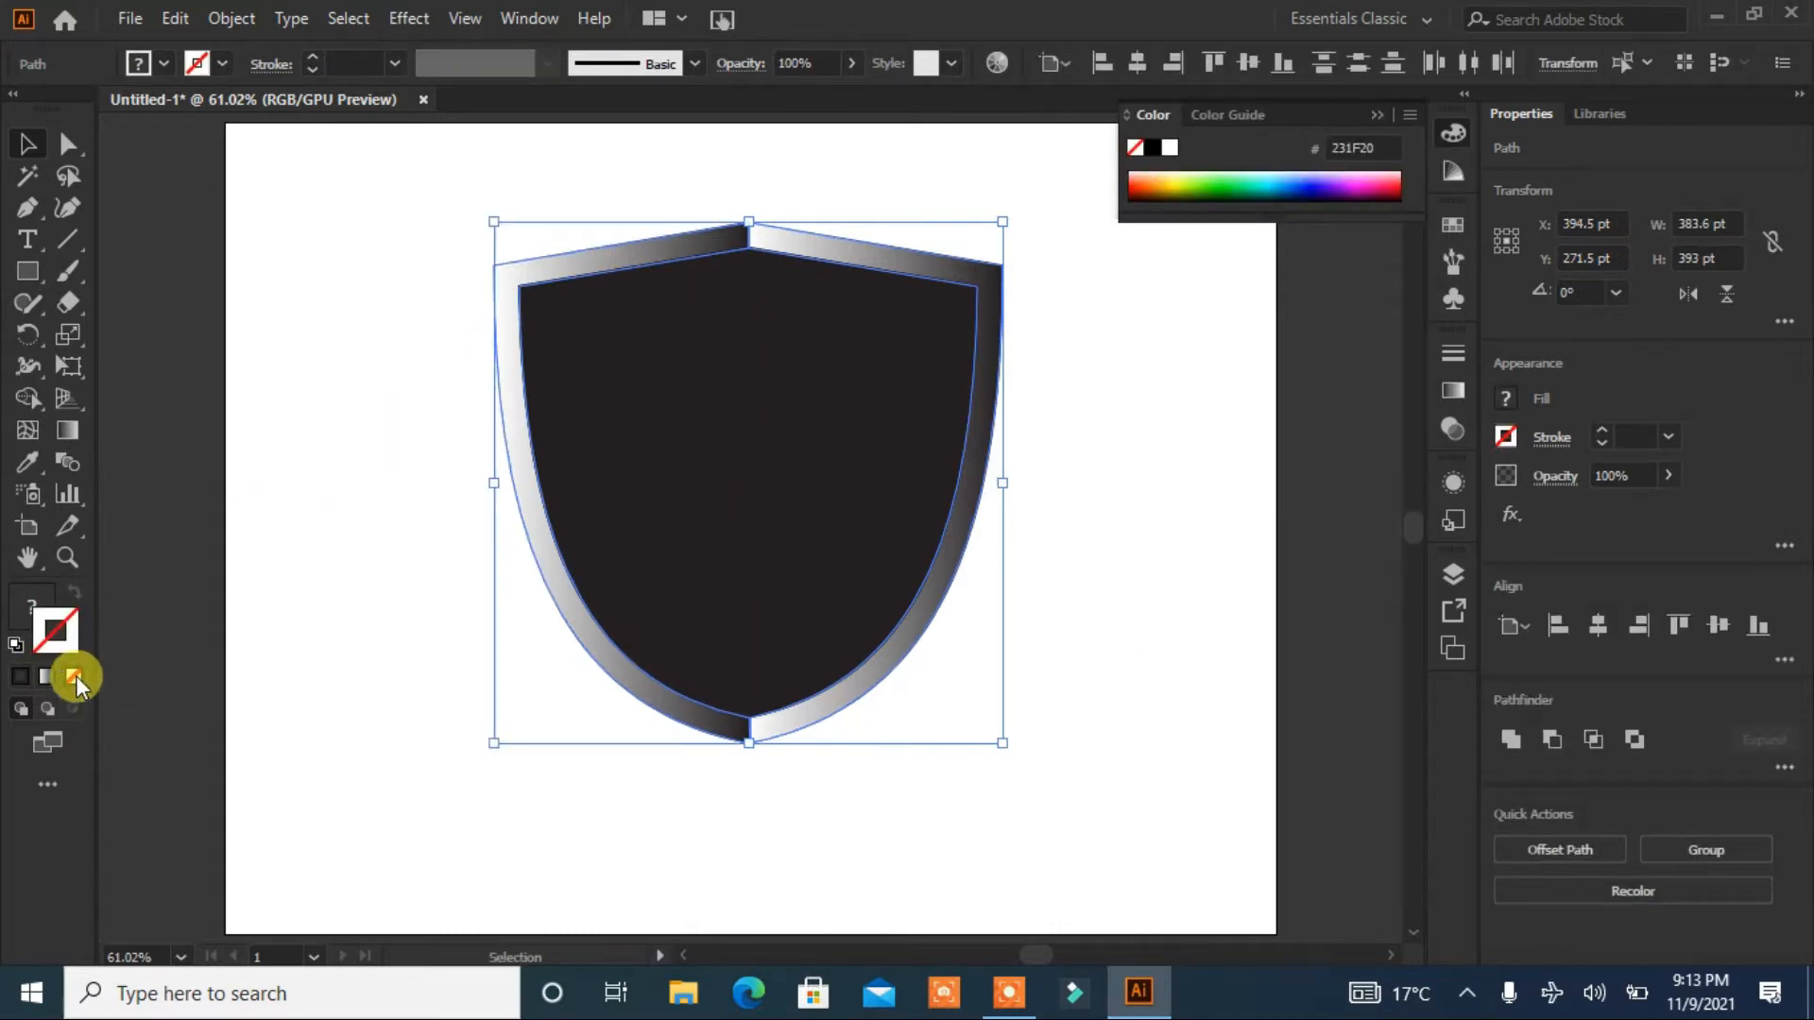
left_click(252, 611)
Step: Fill the shield's inner left half with an orange swatch and remove its stroke
left_click(628, 508)
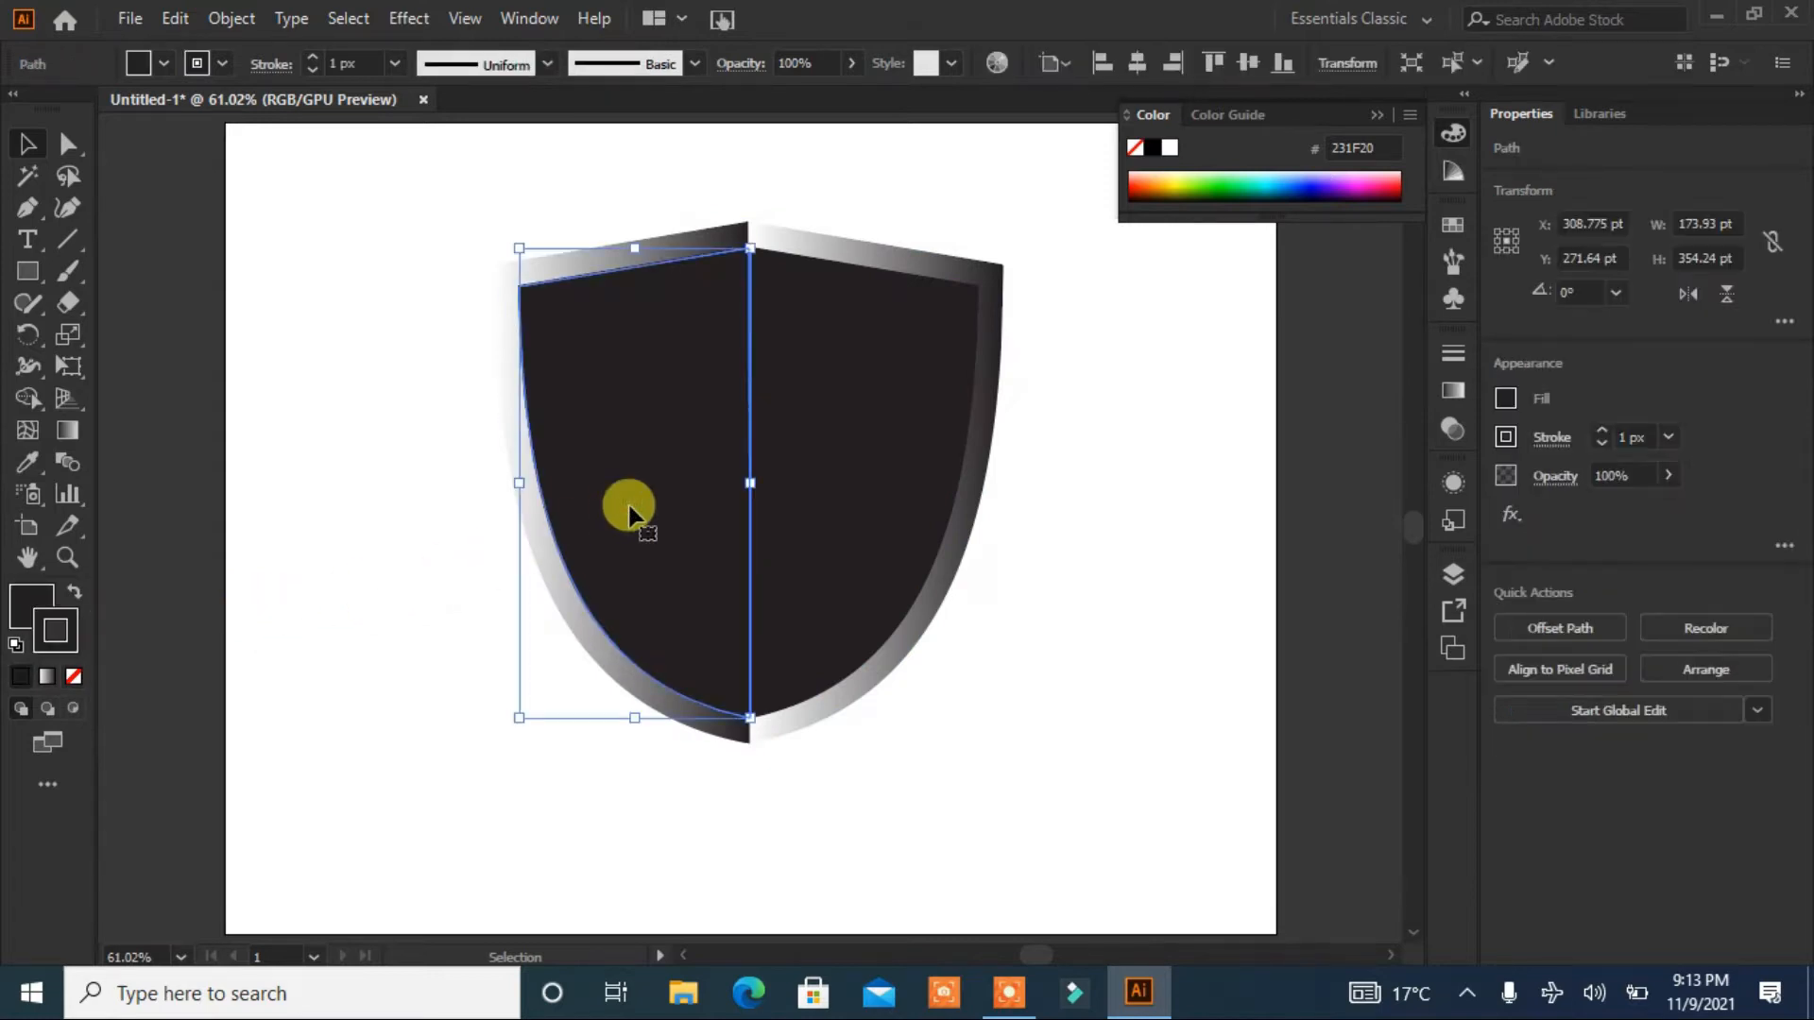
left_click(159, 60)
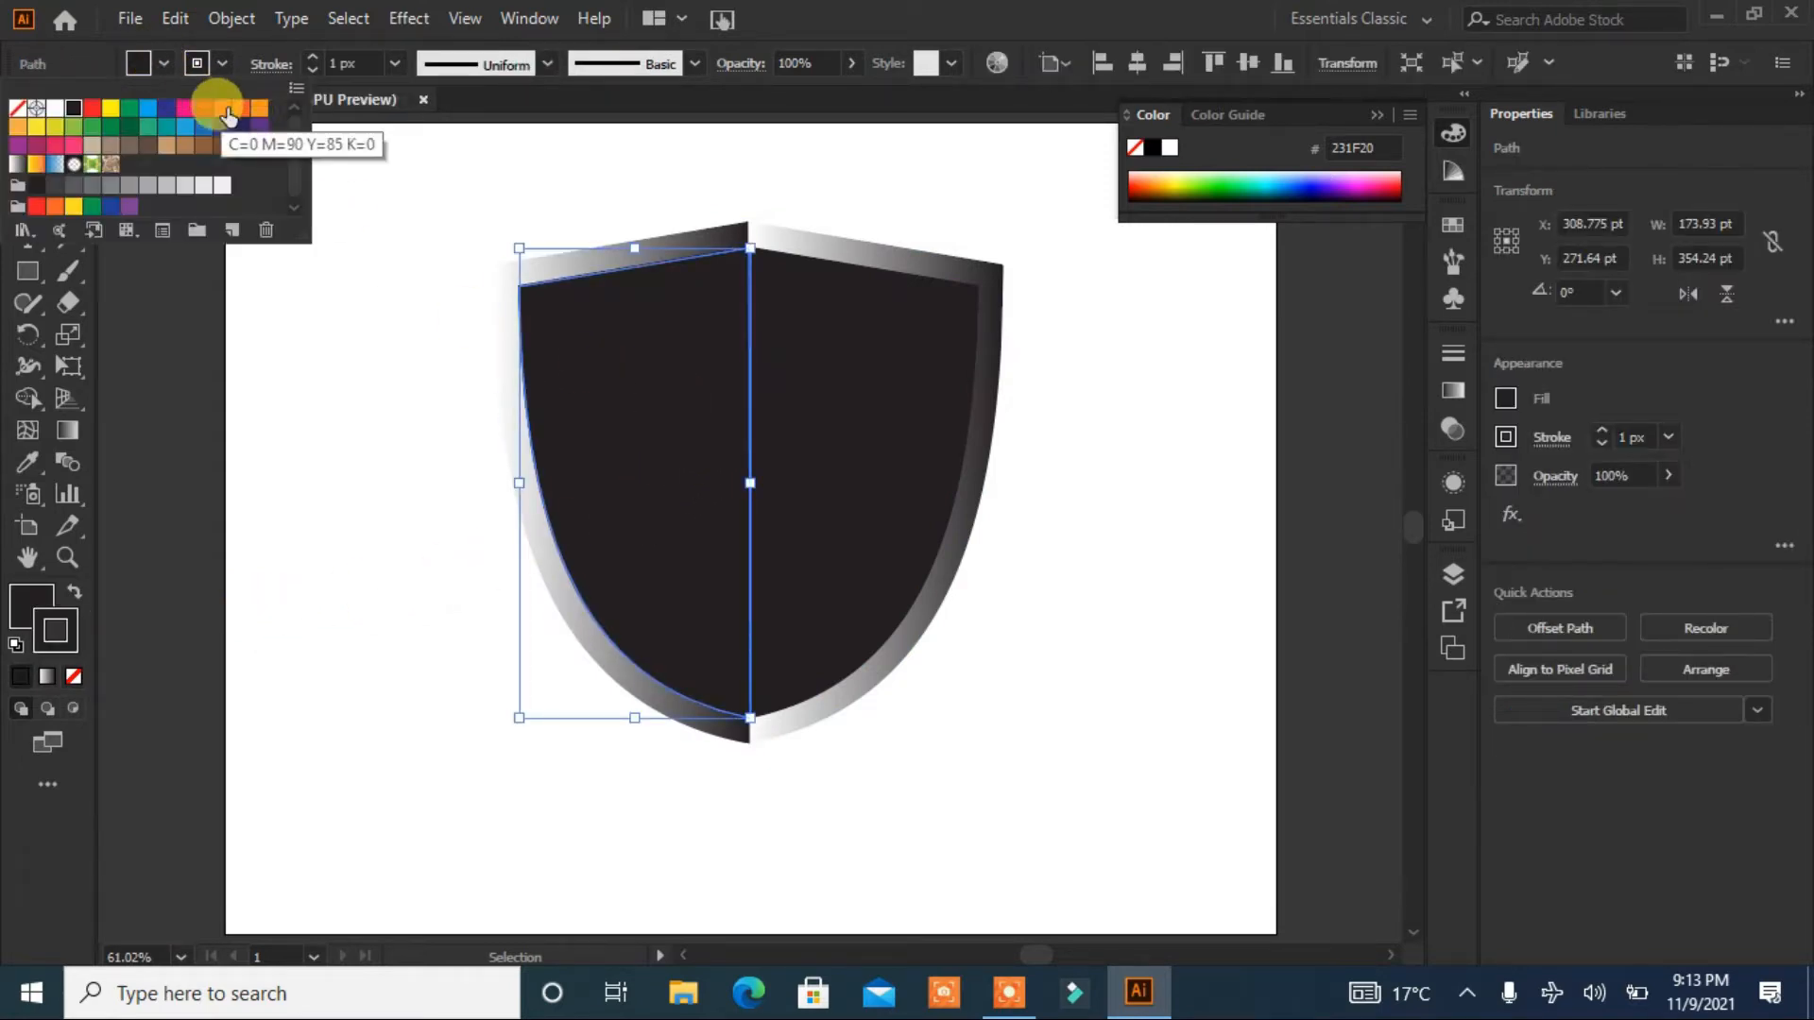
left_click(259, 108)
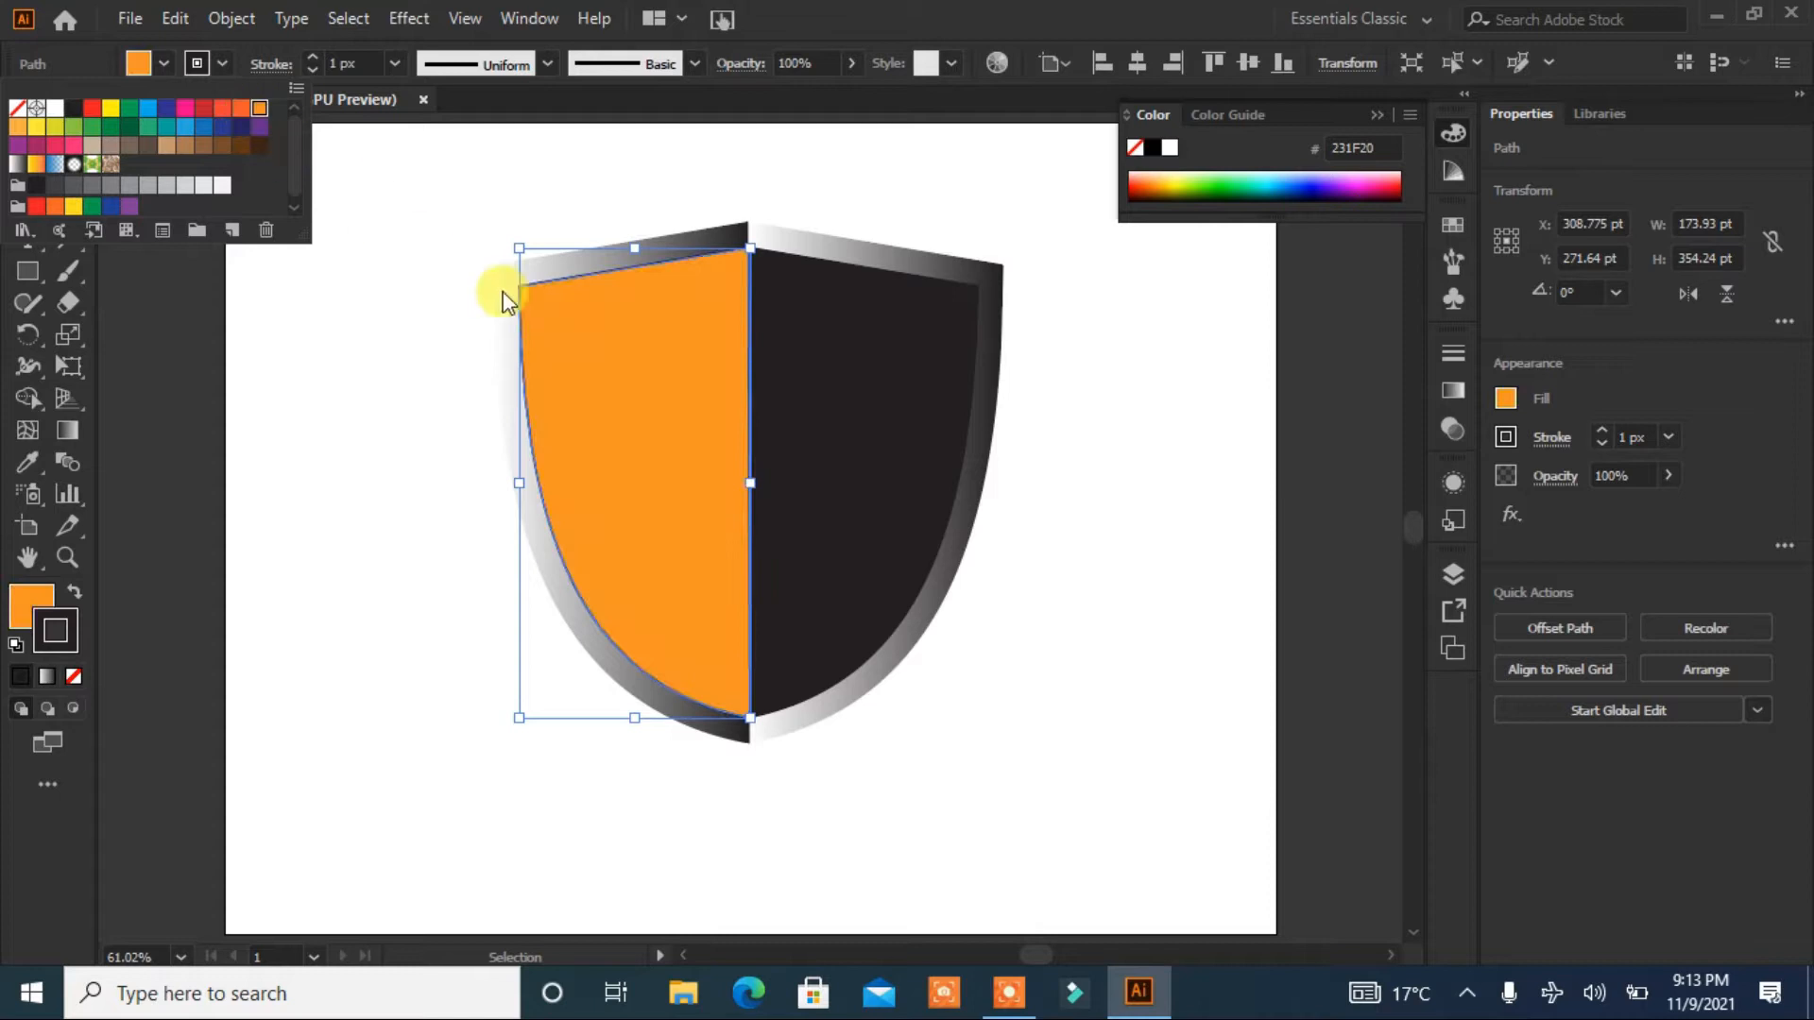
left_click(831, 411)
left_click(831, 408)
left_click(665, 405)
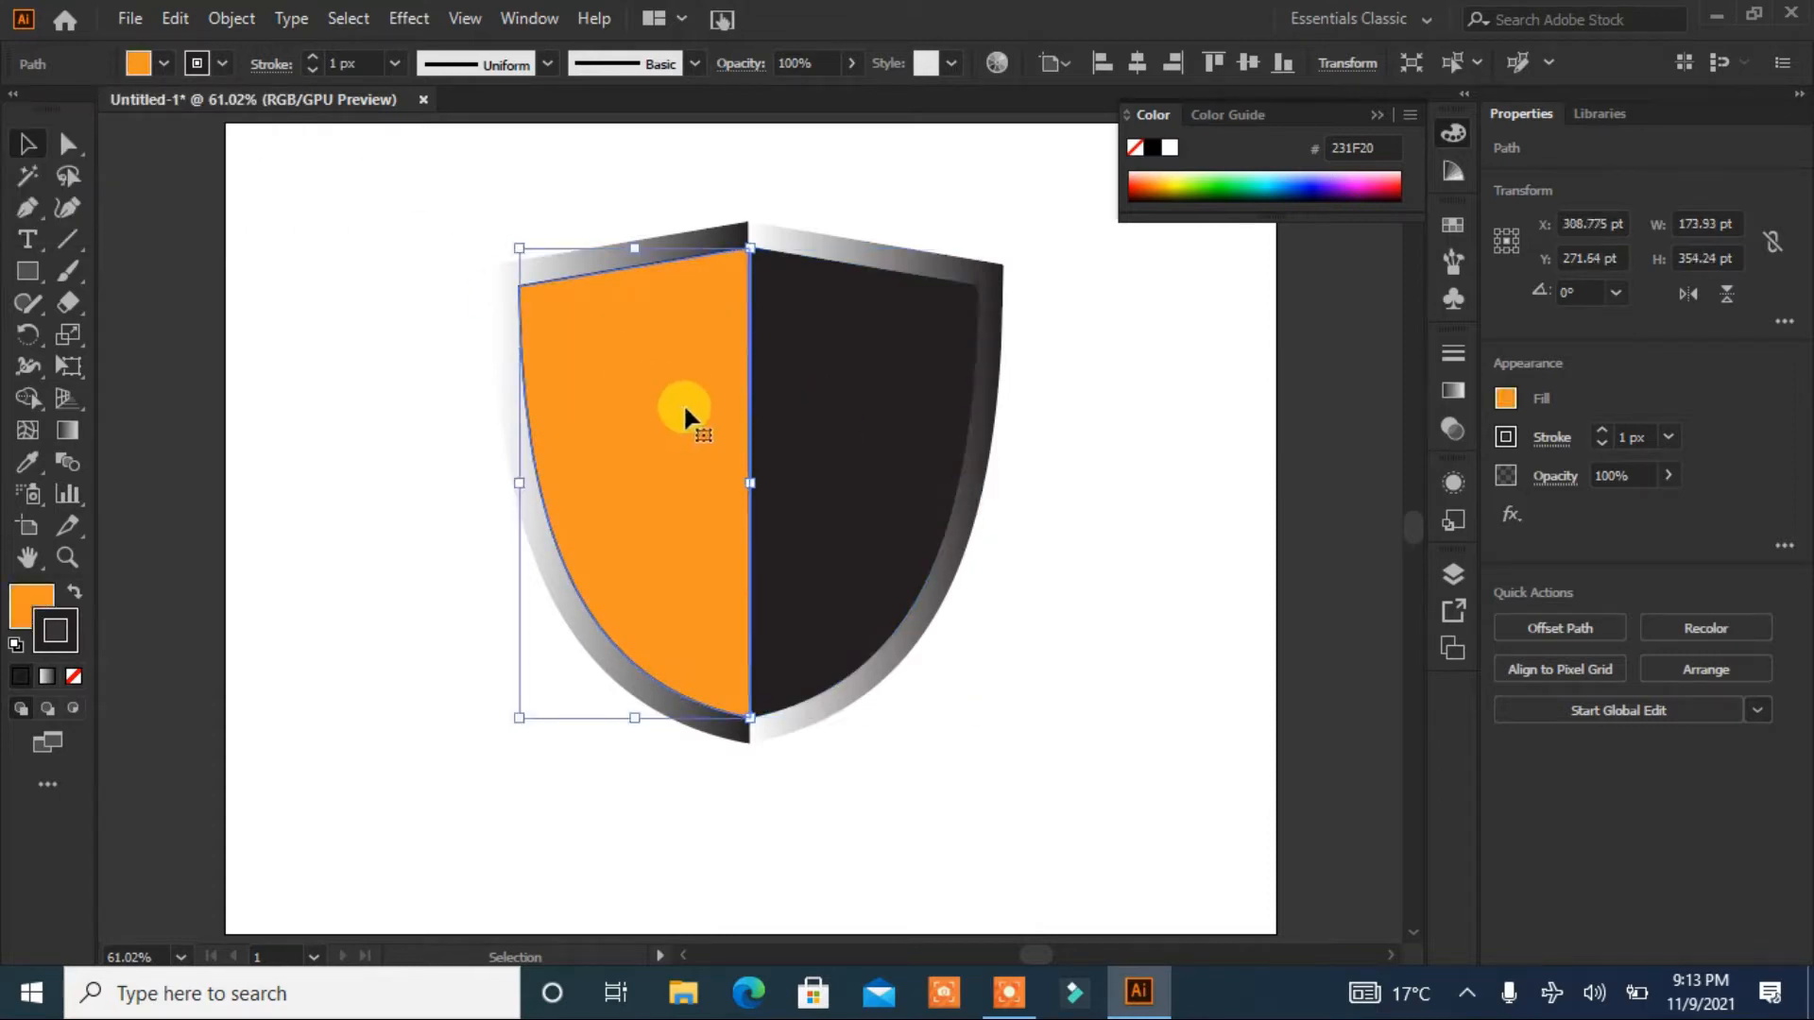
left_click(842, 496)
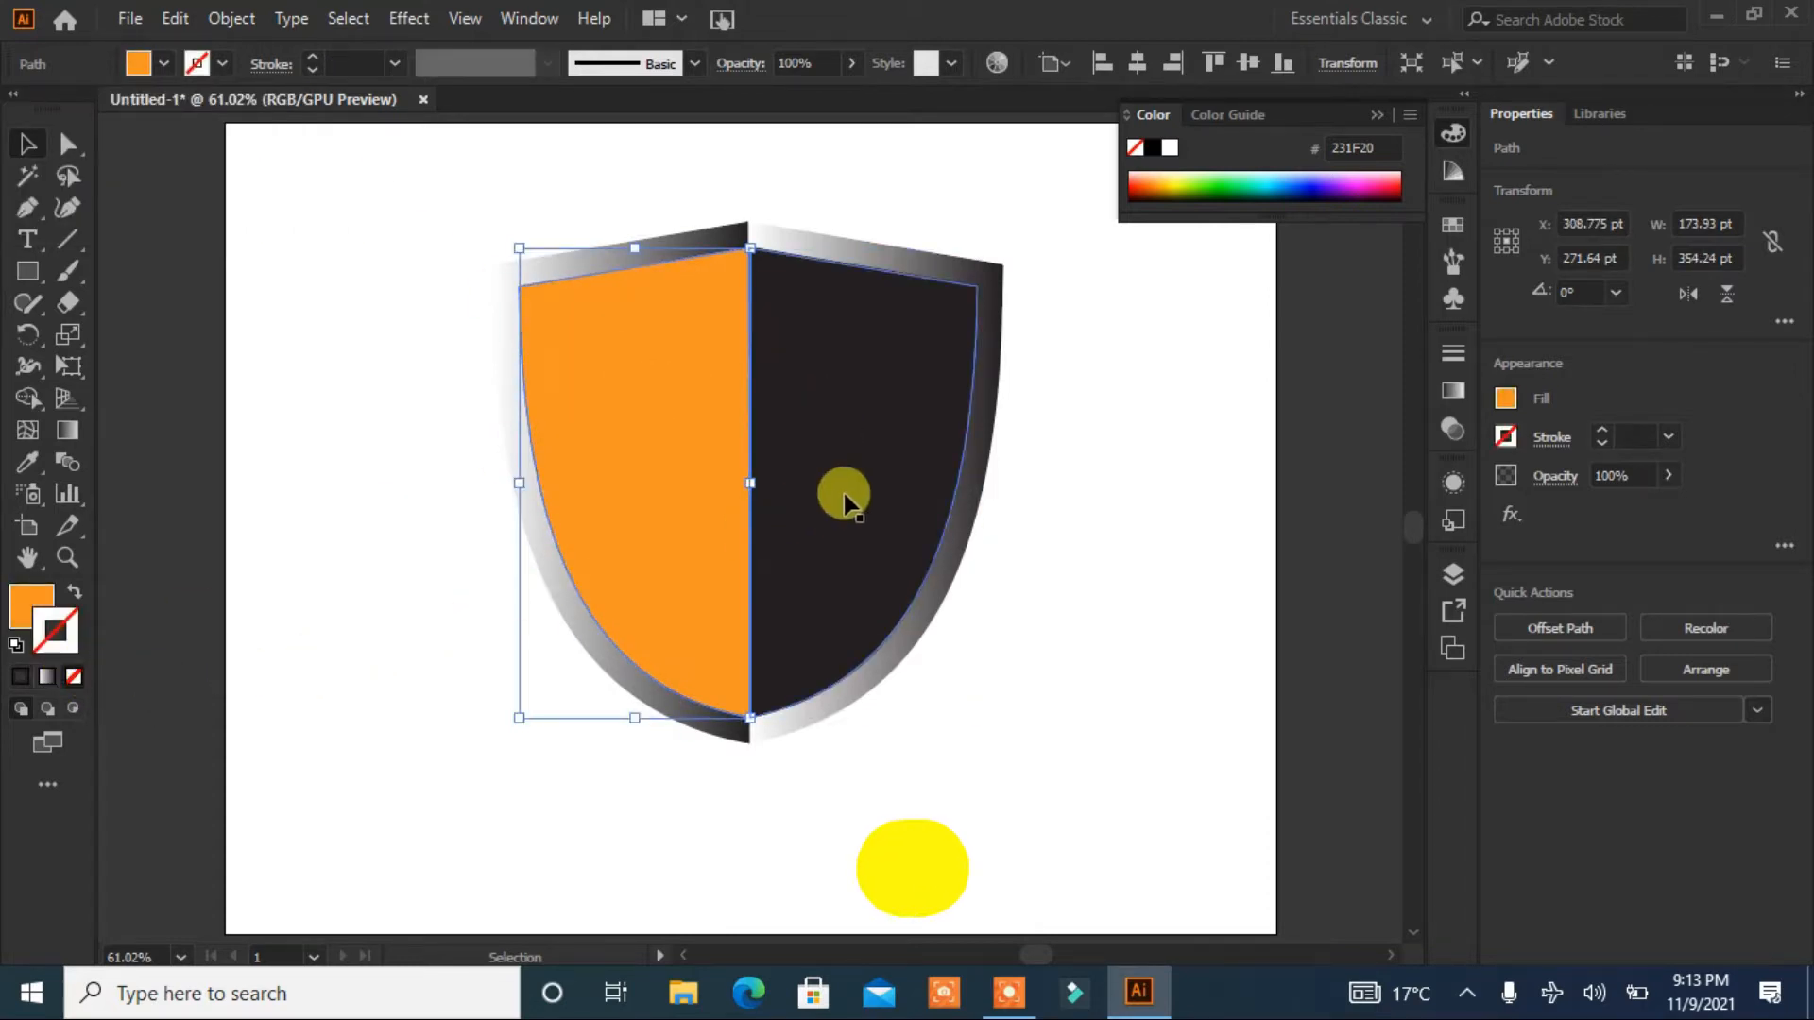
left_click(812, 420)
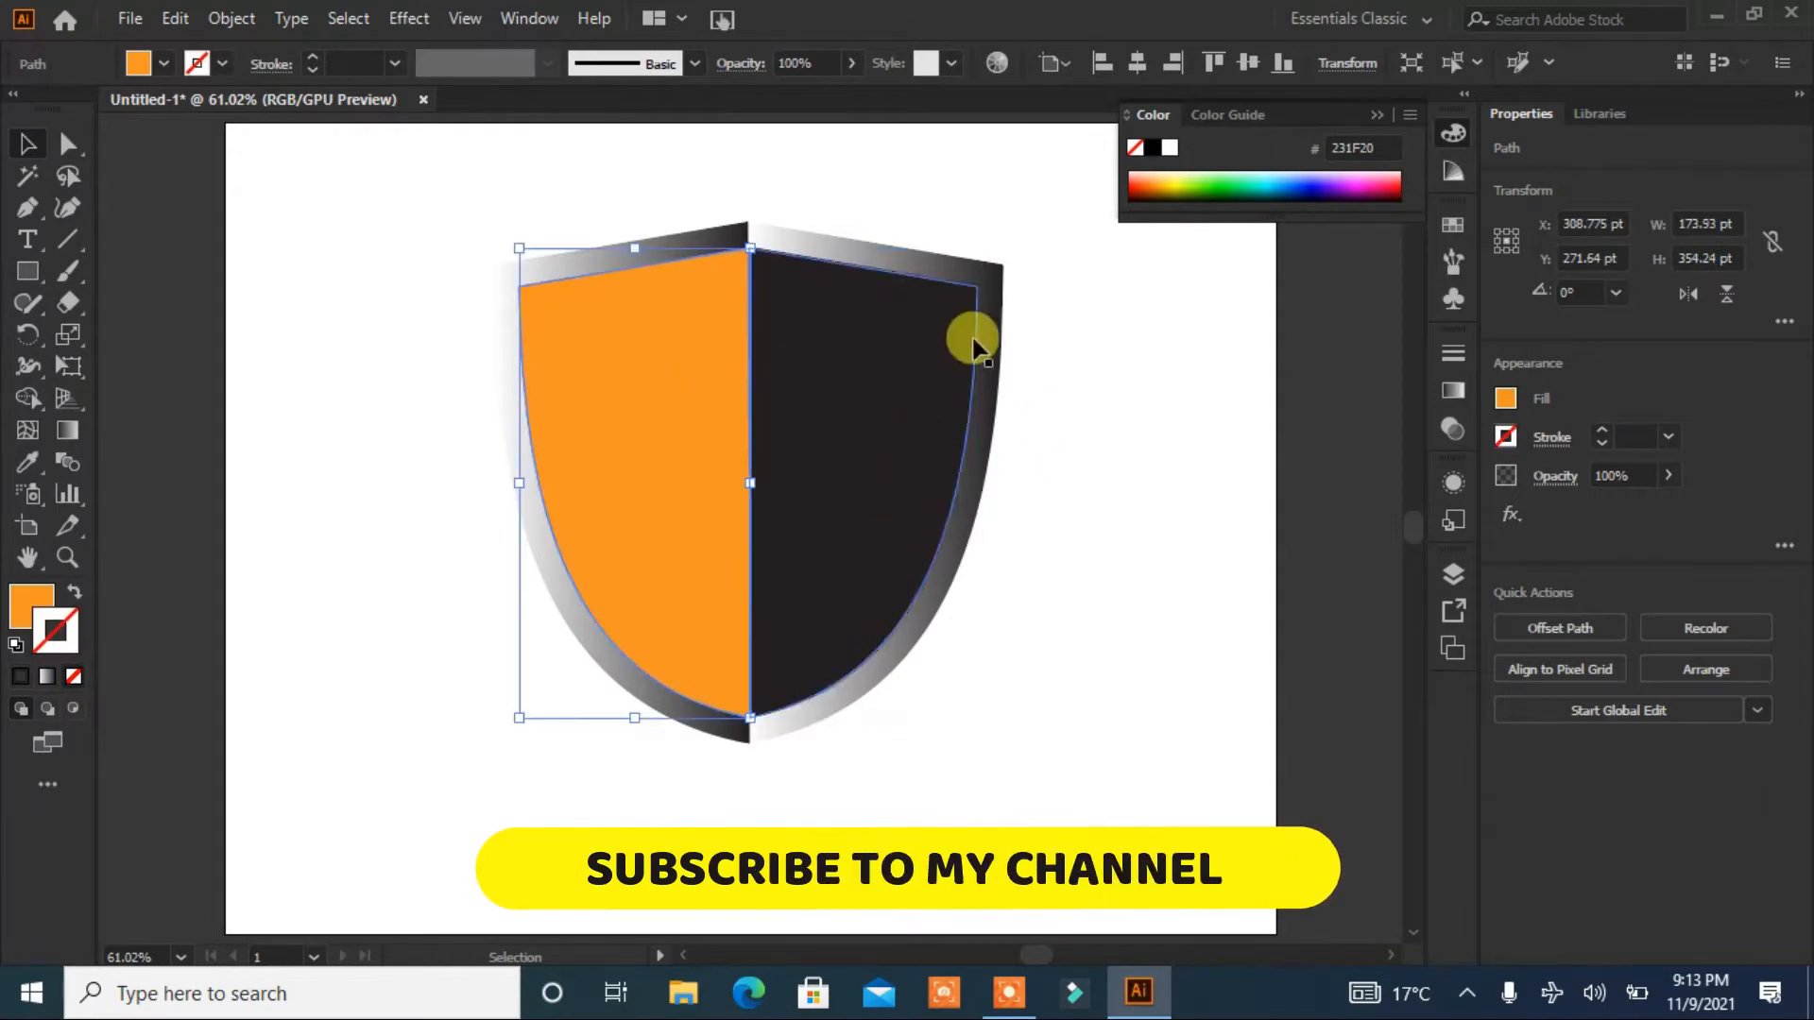
Step: Fill the shield's inner right half with the lighter orange tint F9A94A from the Color Guide and remove its stroke
left_click(1450, 172)
left_click(891, 409)
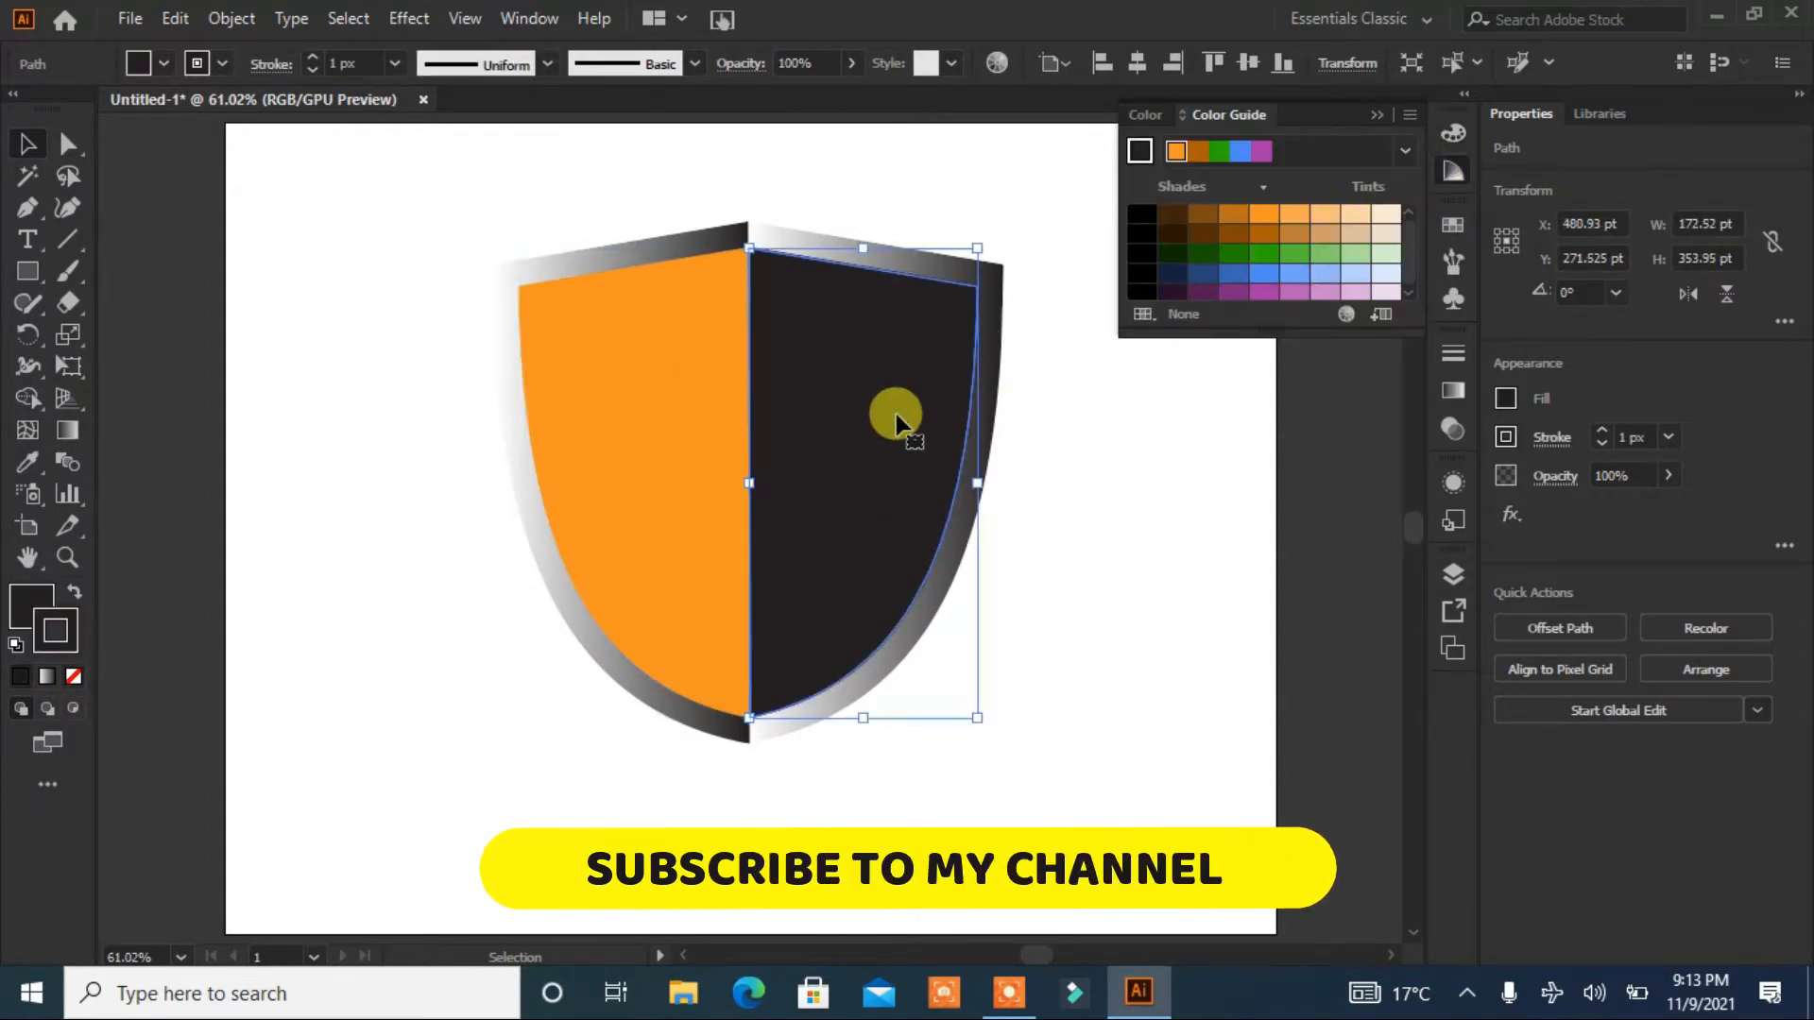
left_click(1294, 215)
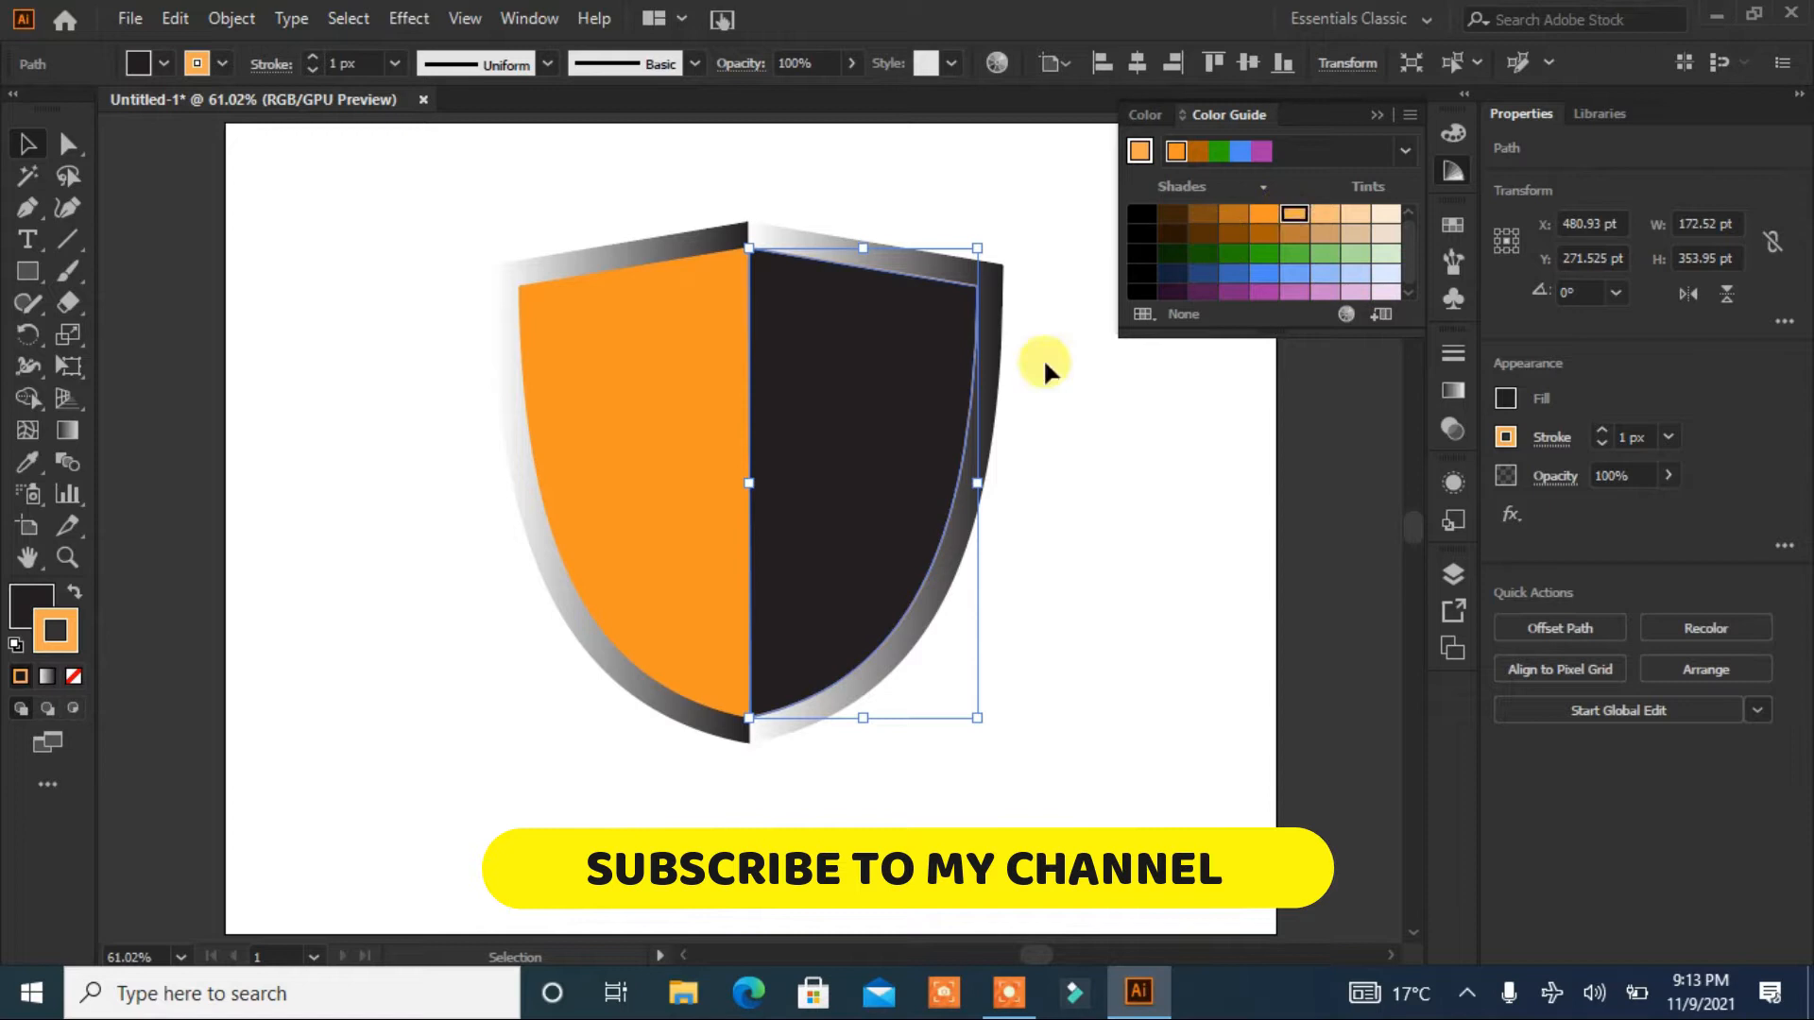
left_click(73, 593)
left_click(72, 677)
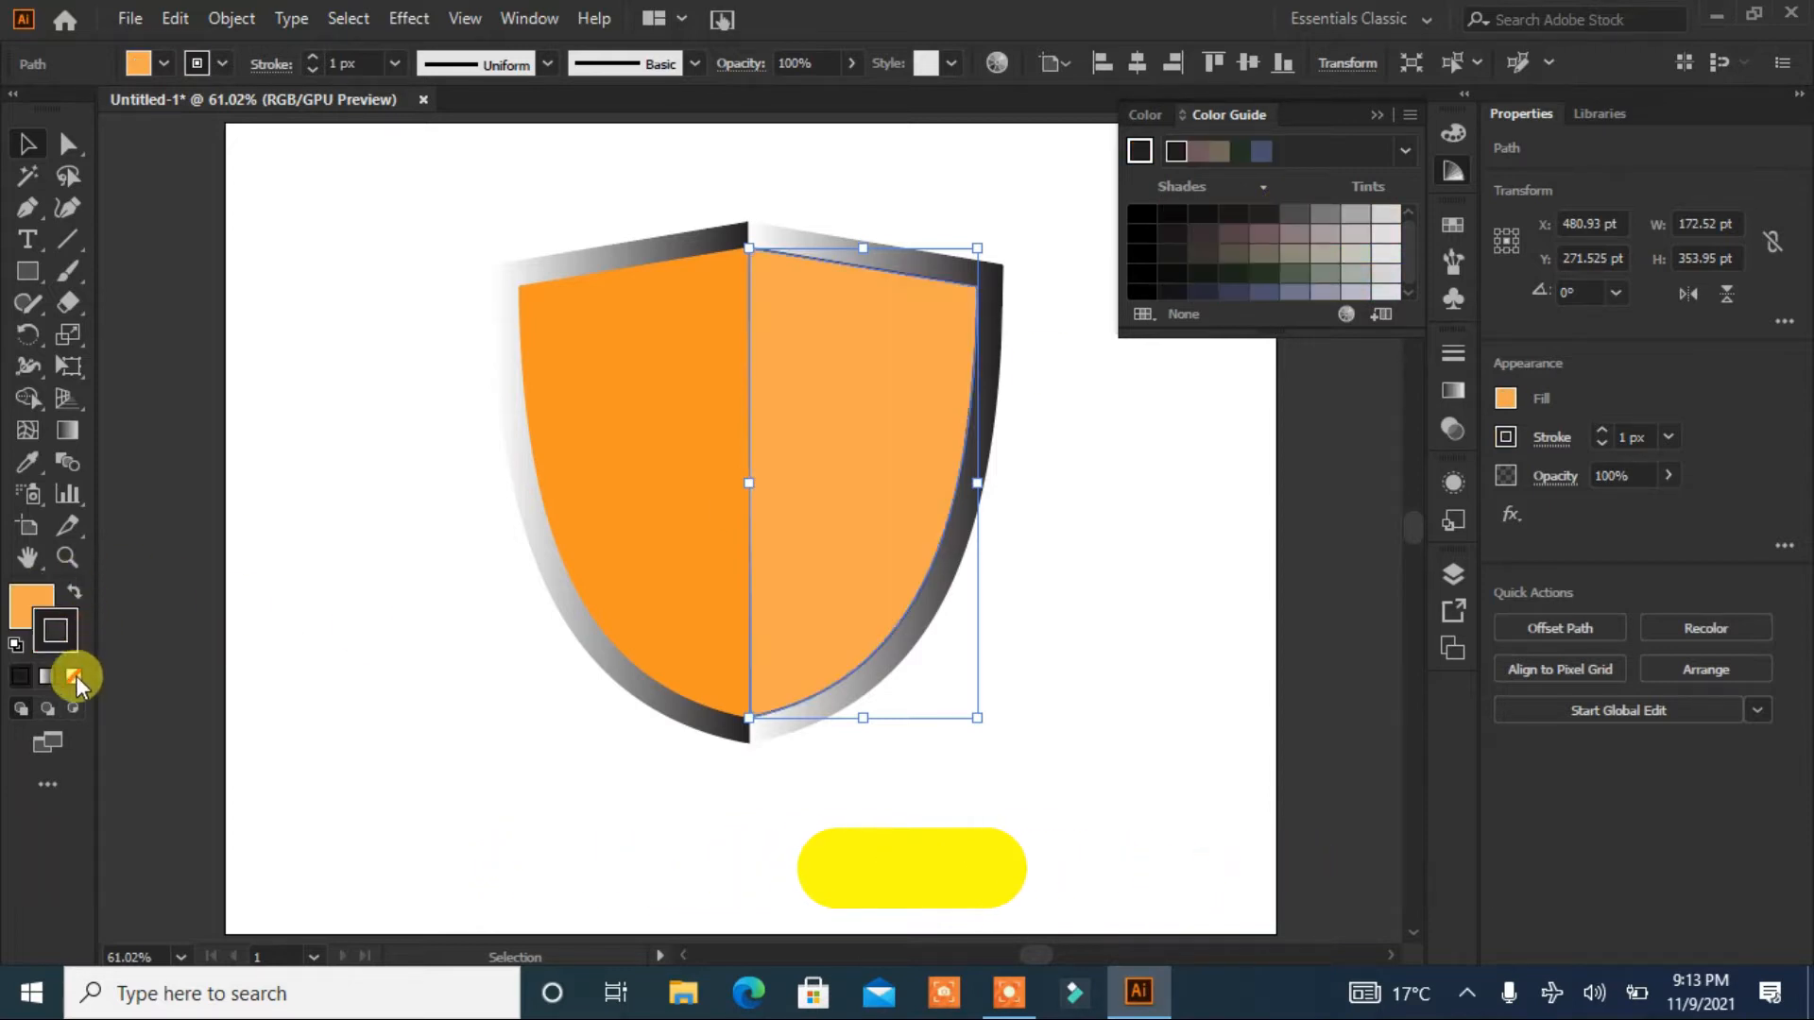
left_click(38, 601)
left_click(302, 593)
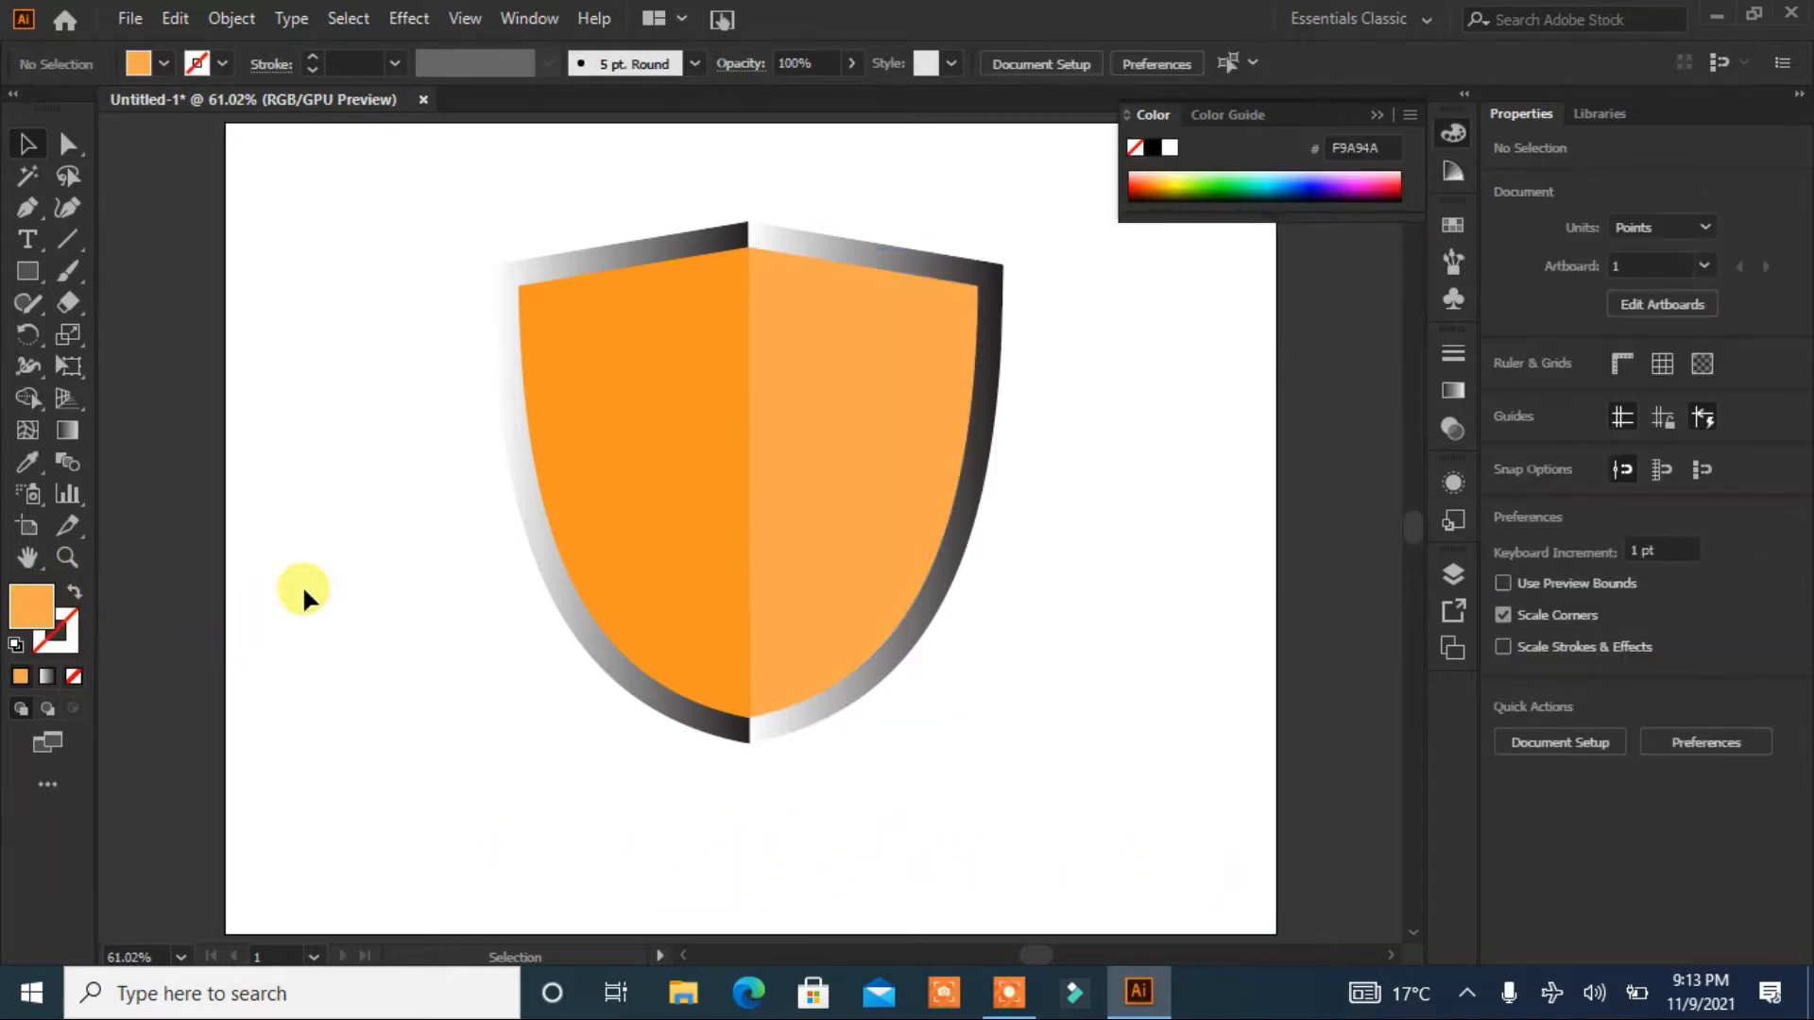
Step: Fill the shield's inner left half with a medium blue swatch
left_click(789, 486)
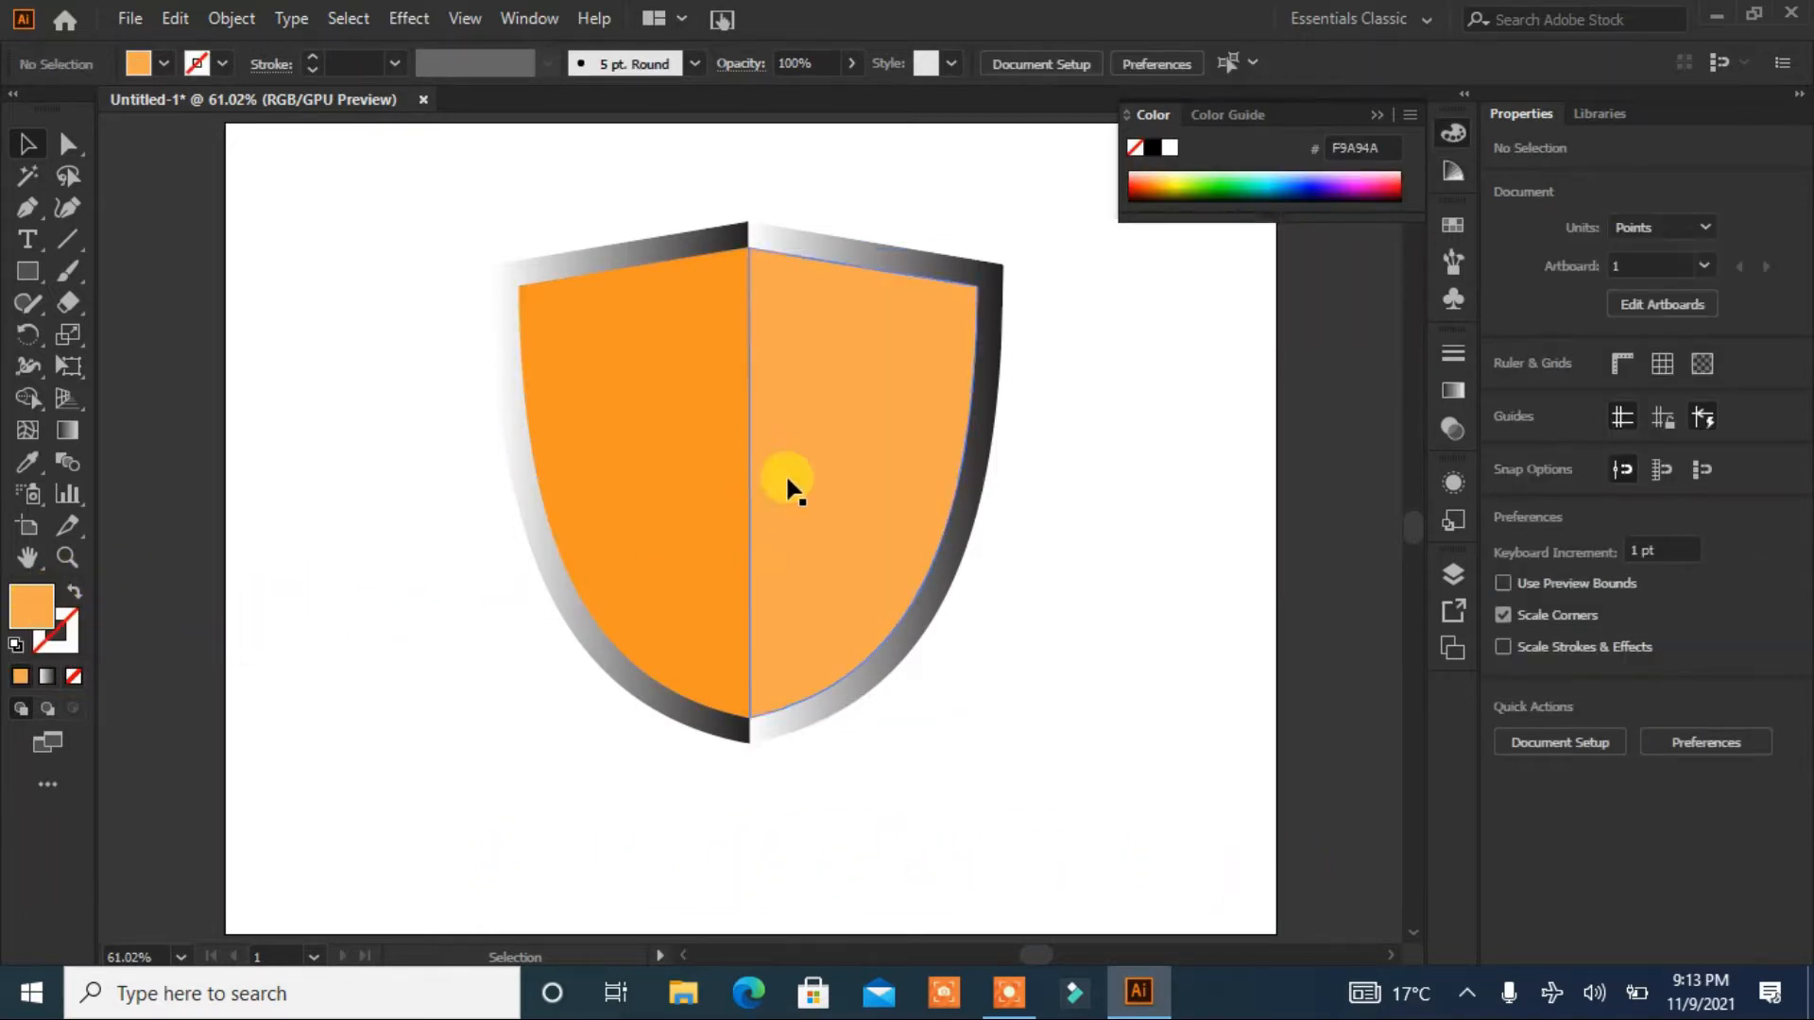
left_click(1450, 170)
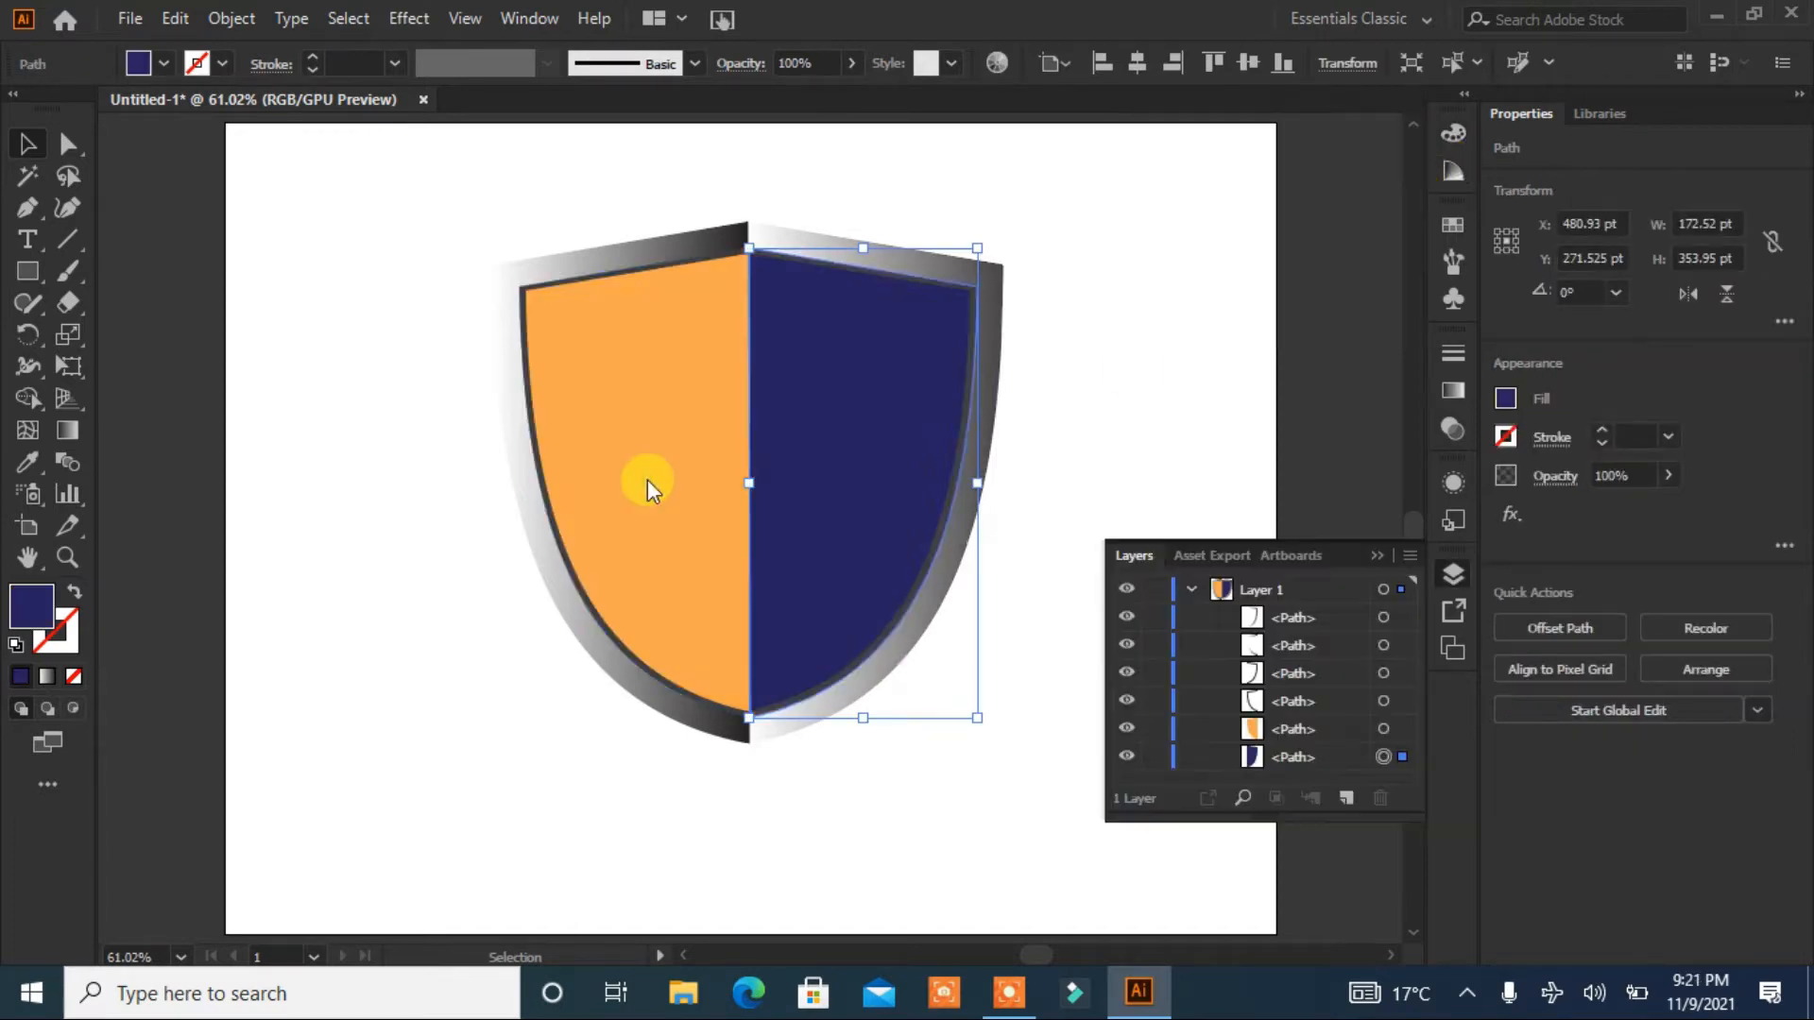
left_click(644, 474)
left_click(140, 63)
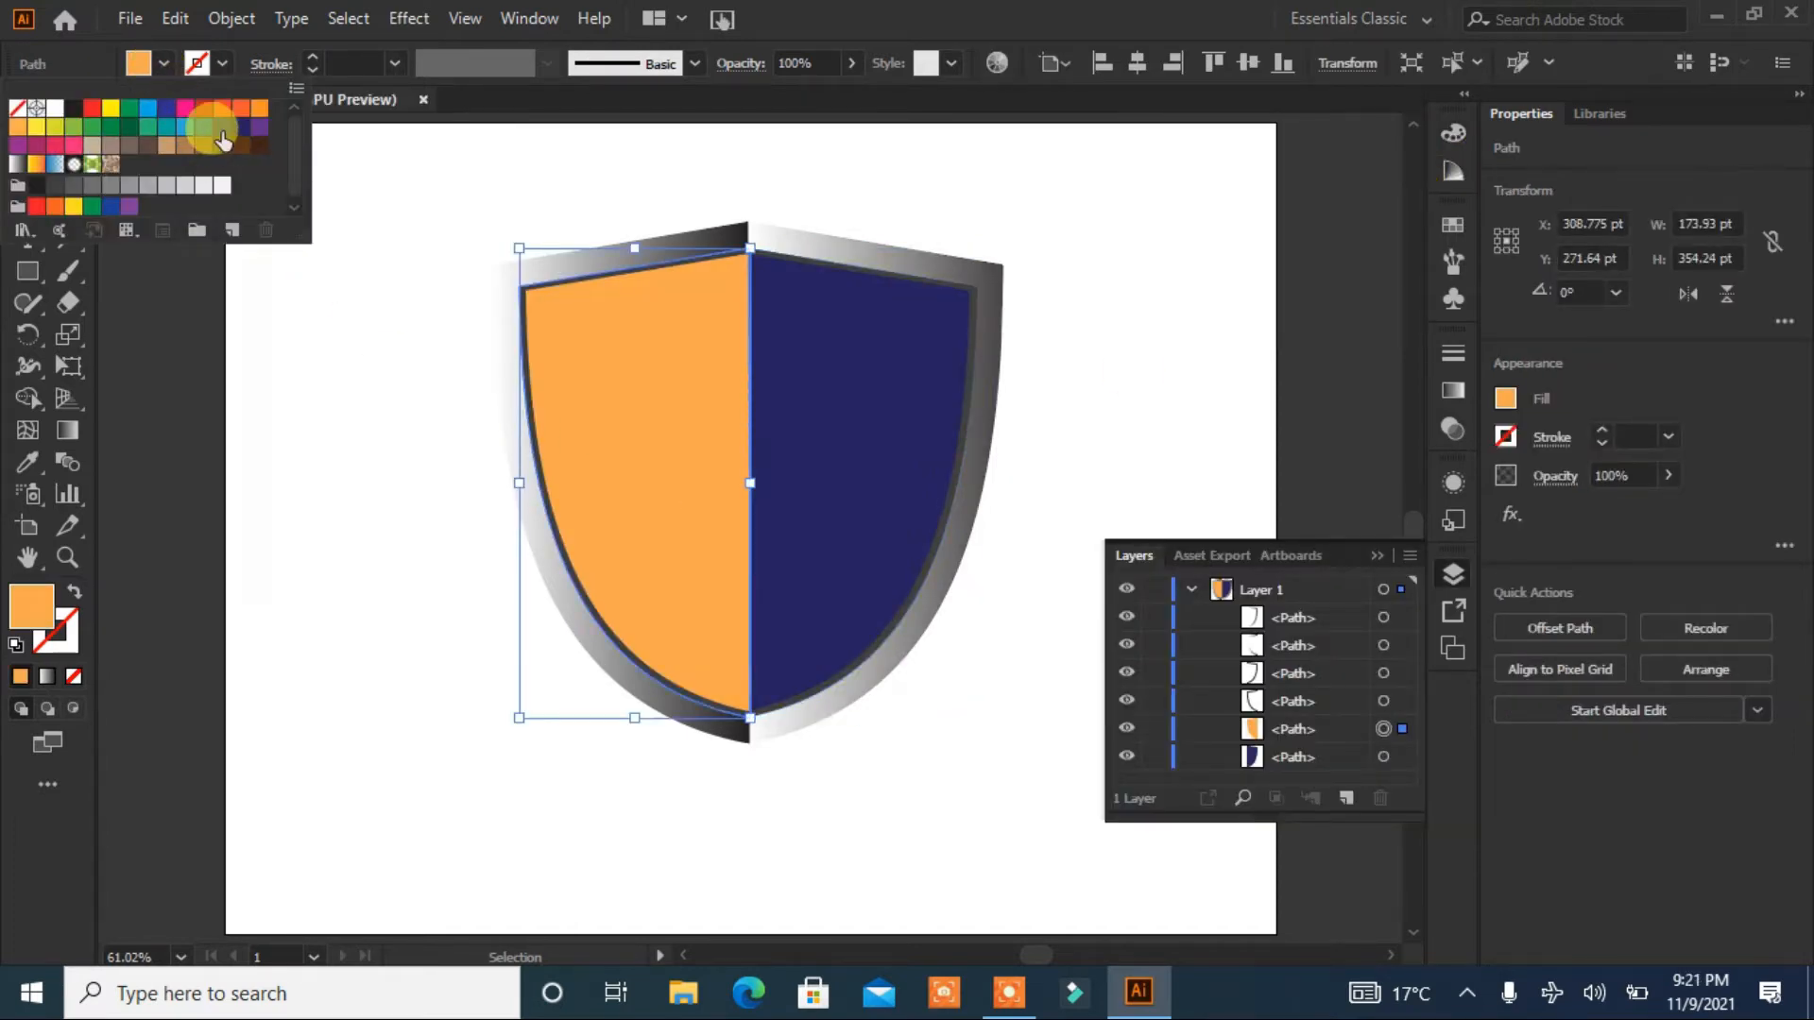
left_click(187, 125)
left_click(369, 390)
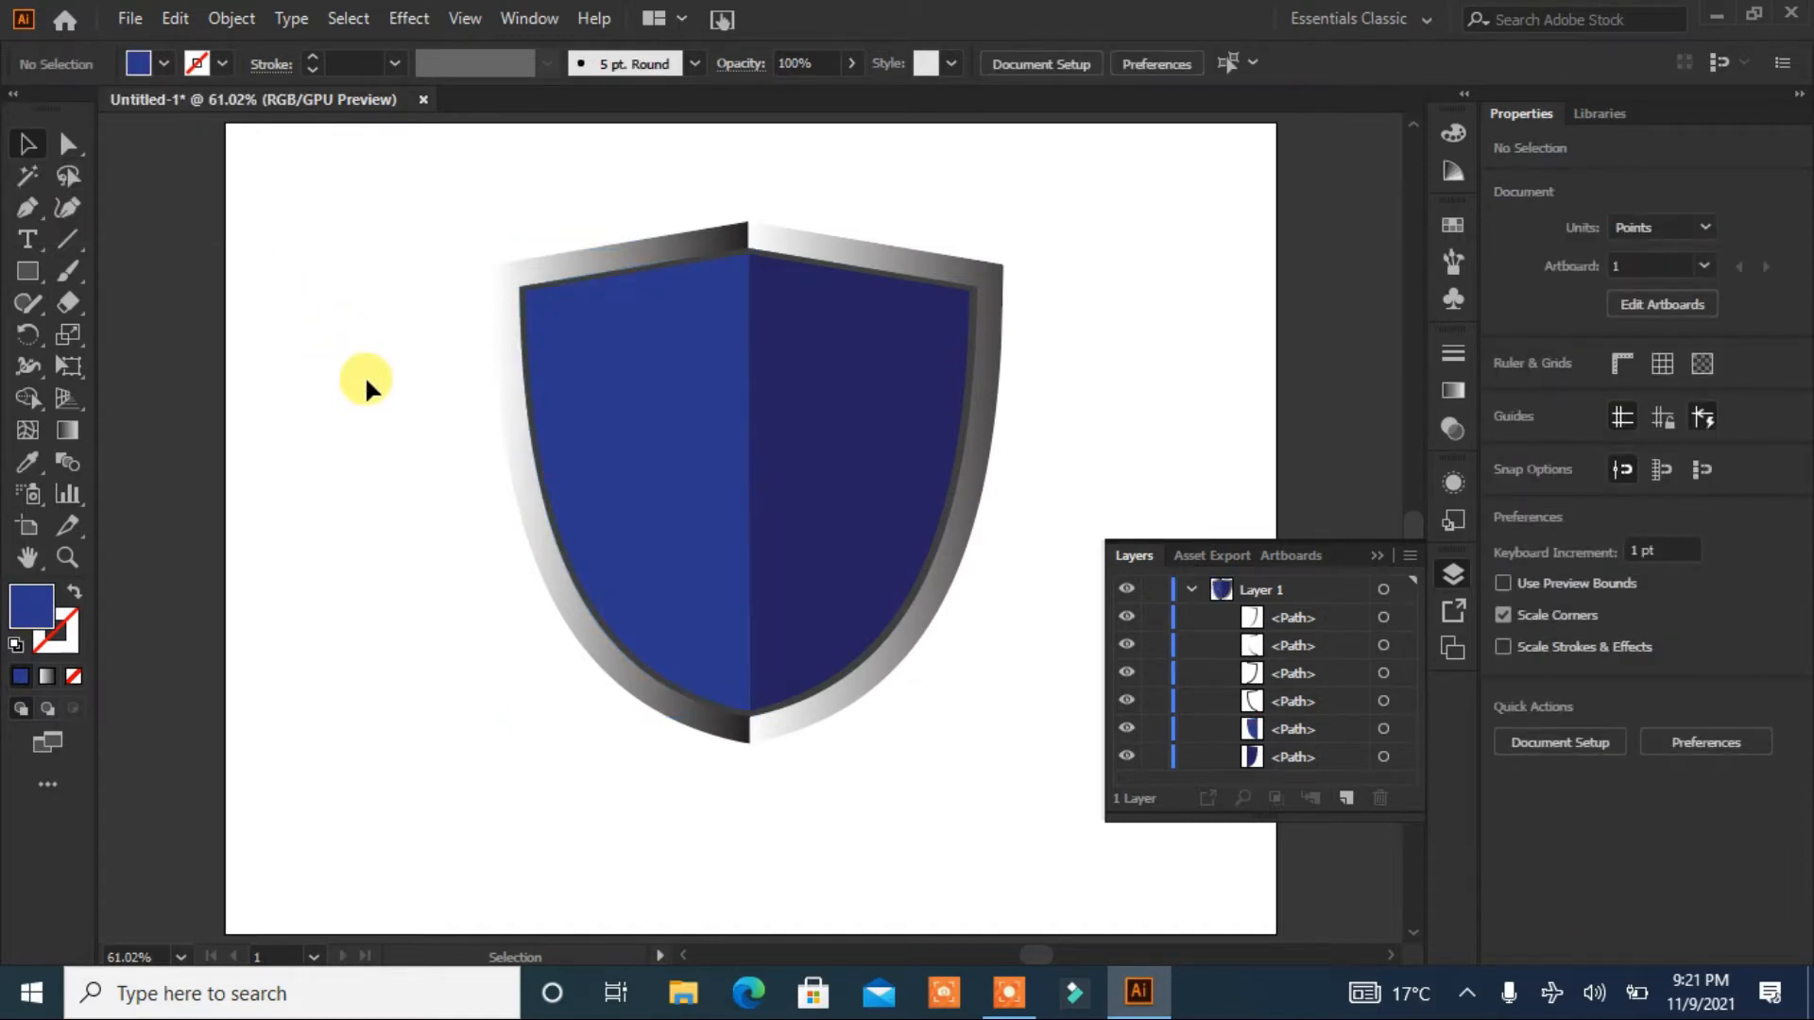
Step: Copy the dark navy fill of the inner right half onto the inner left half with the Eyedropper
left_click(579, 458)
left_click(27, 461)
left_click(805, 416)
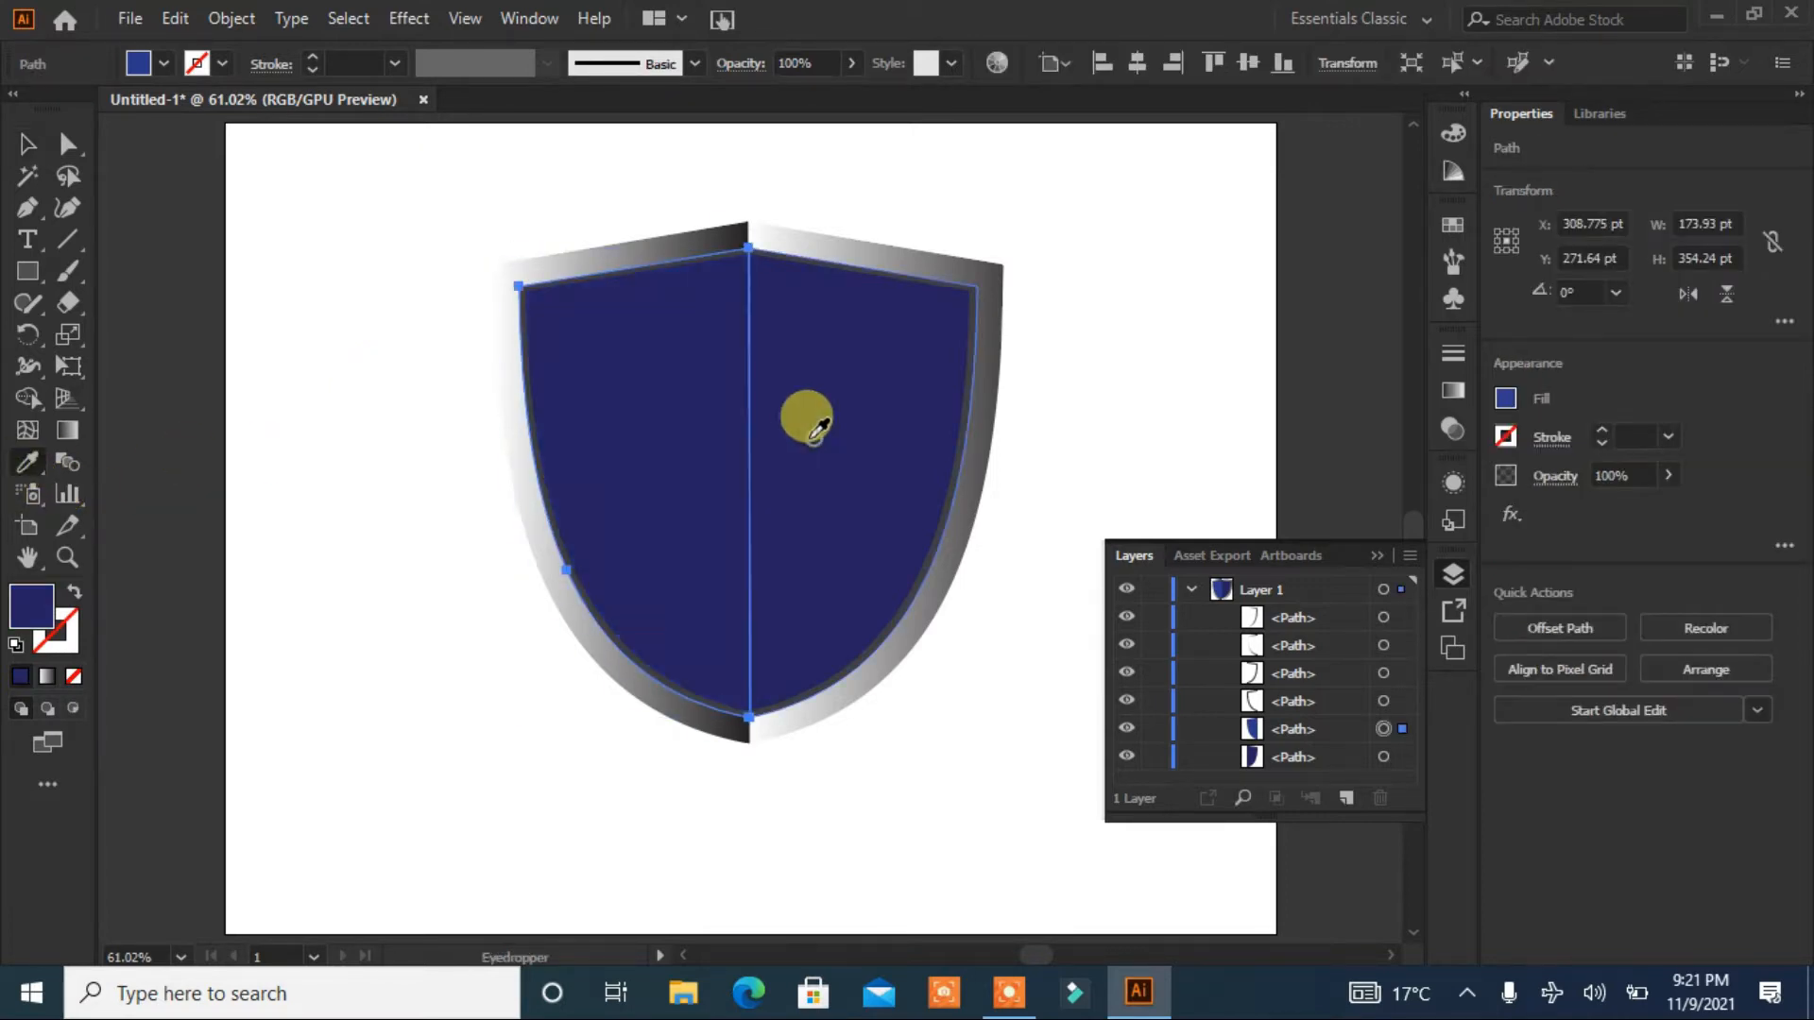
left_click(28, 146)
Step: Fill the shield's inner right half with a medium blue swatch
left_click(863, 437)
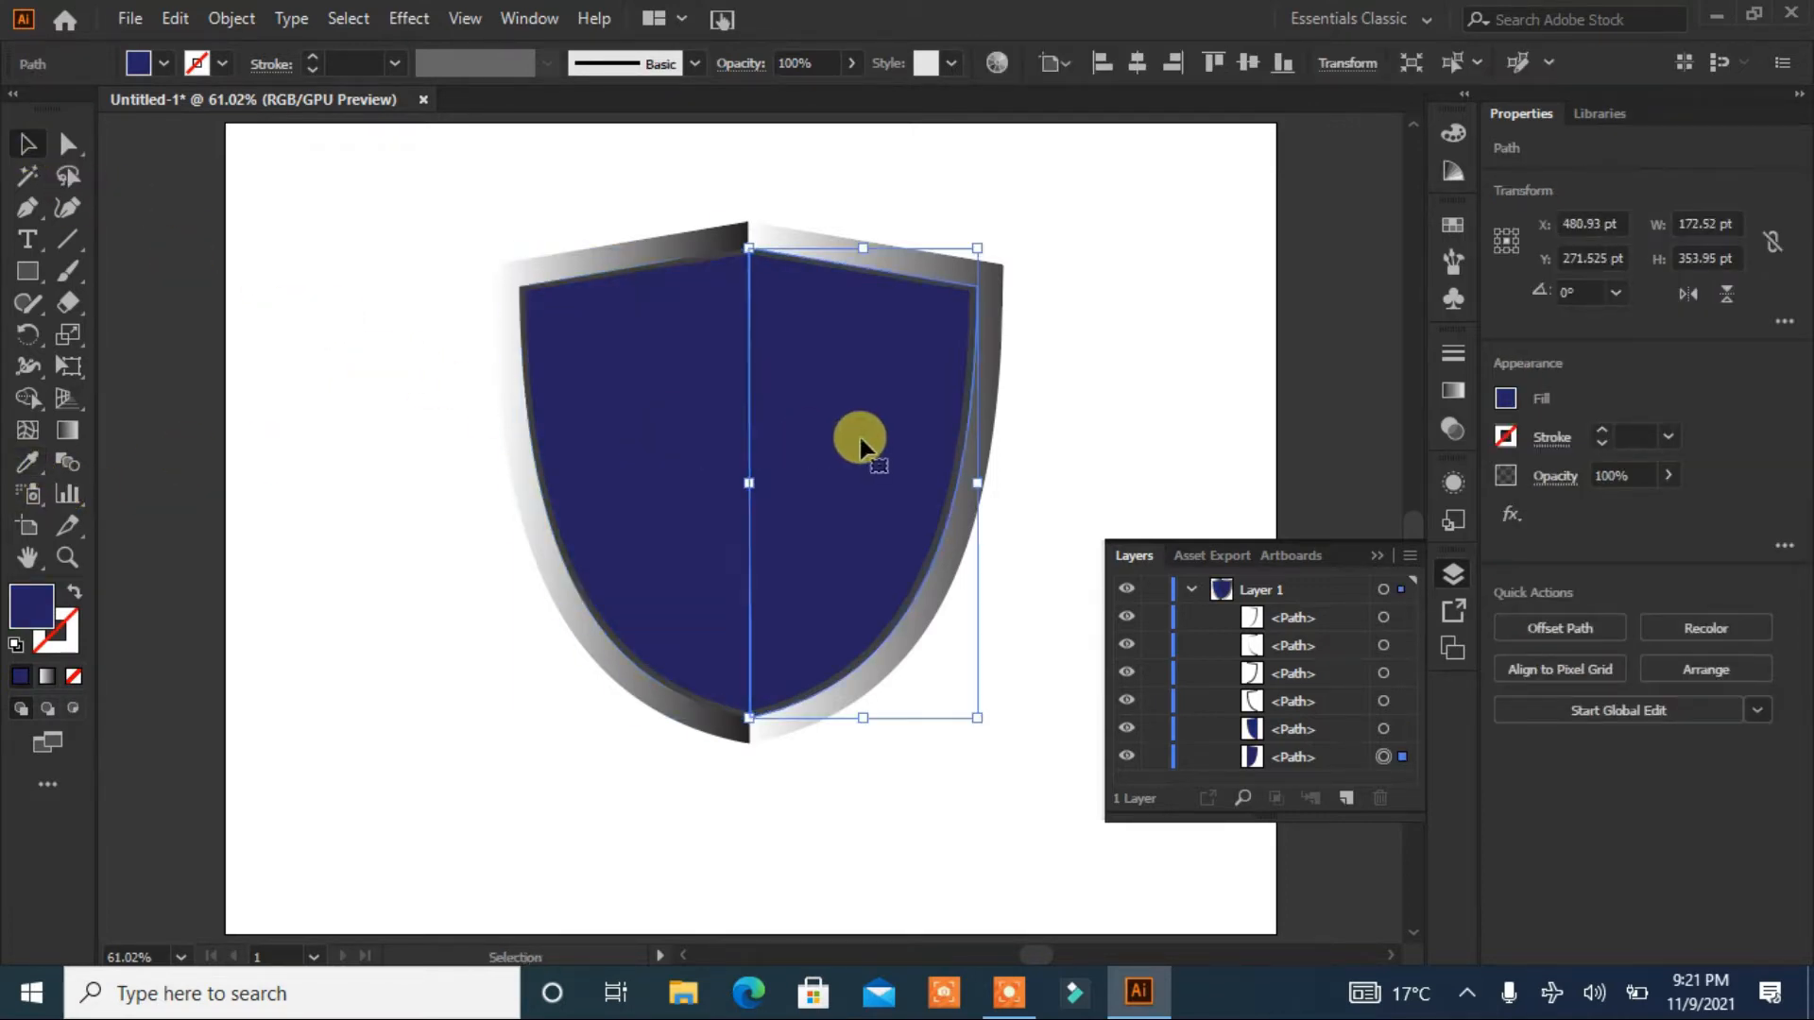
left_click(163, 63)
left_click(222, 127)
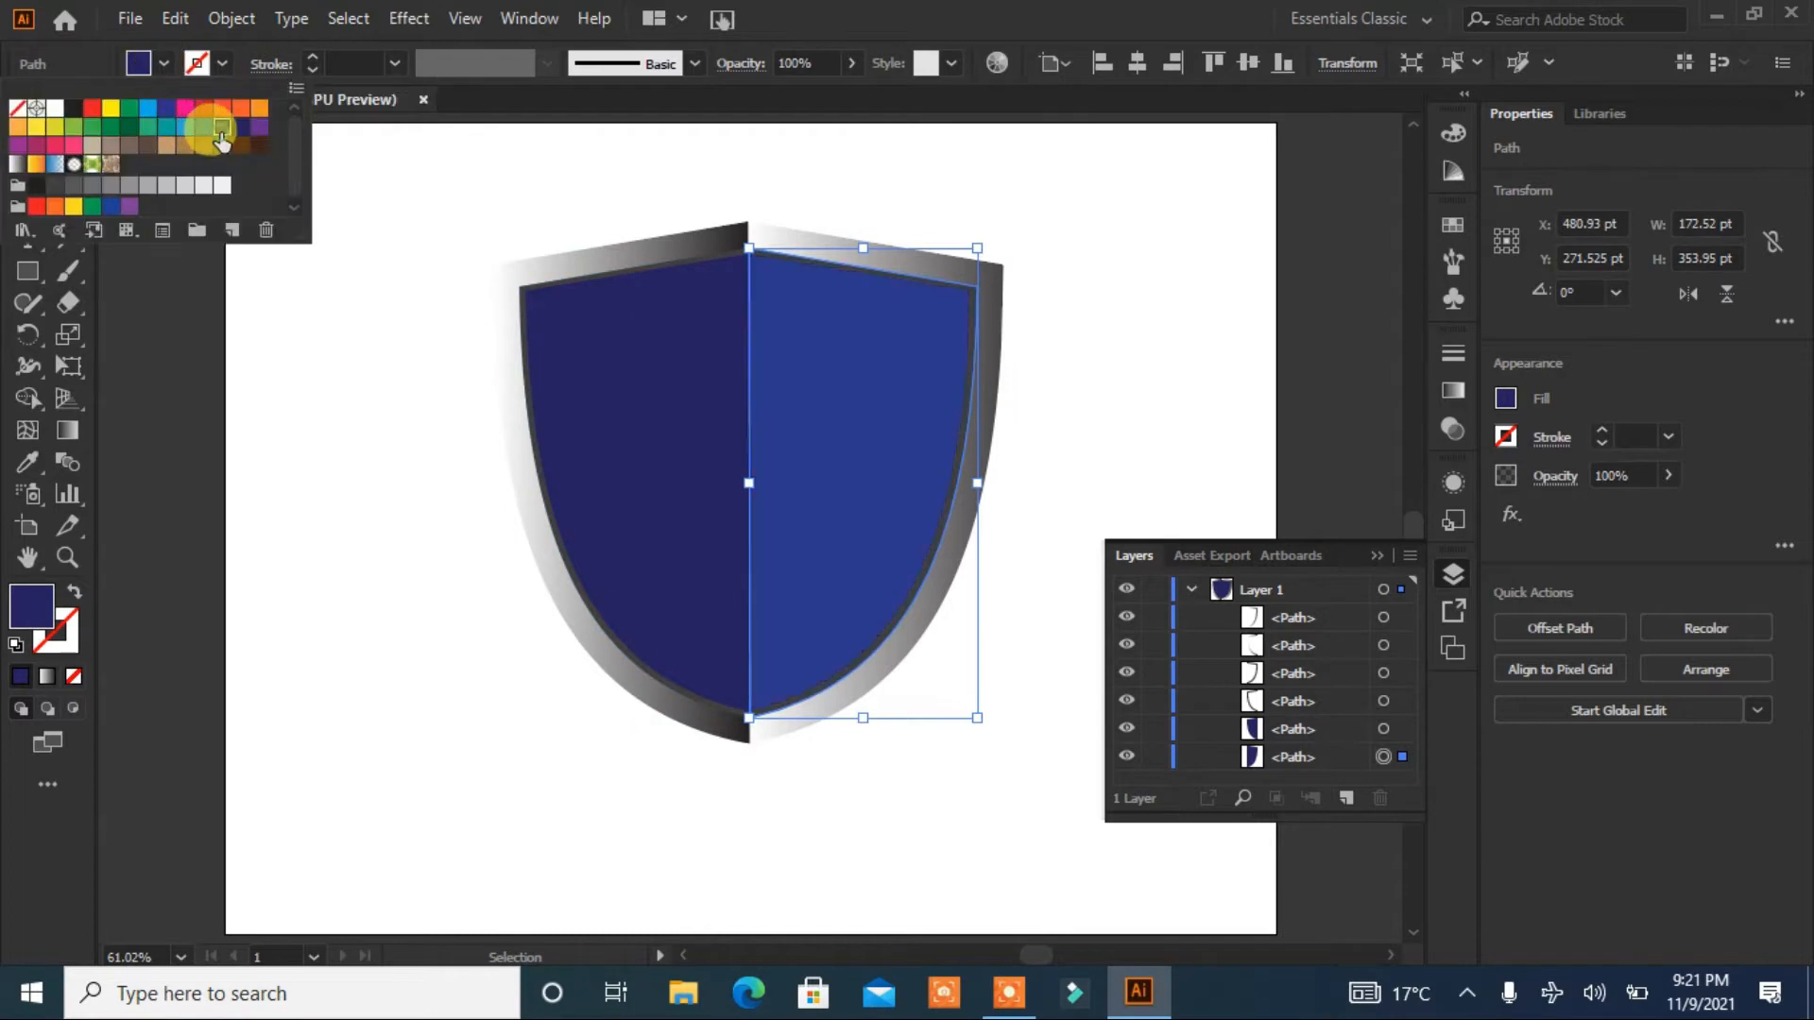
left_click(446, 438)
left_click(445, 437)
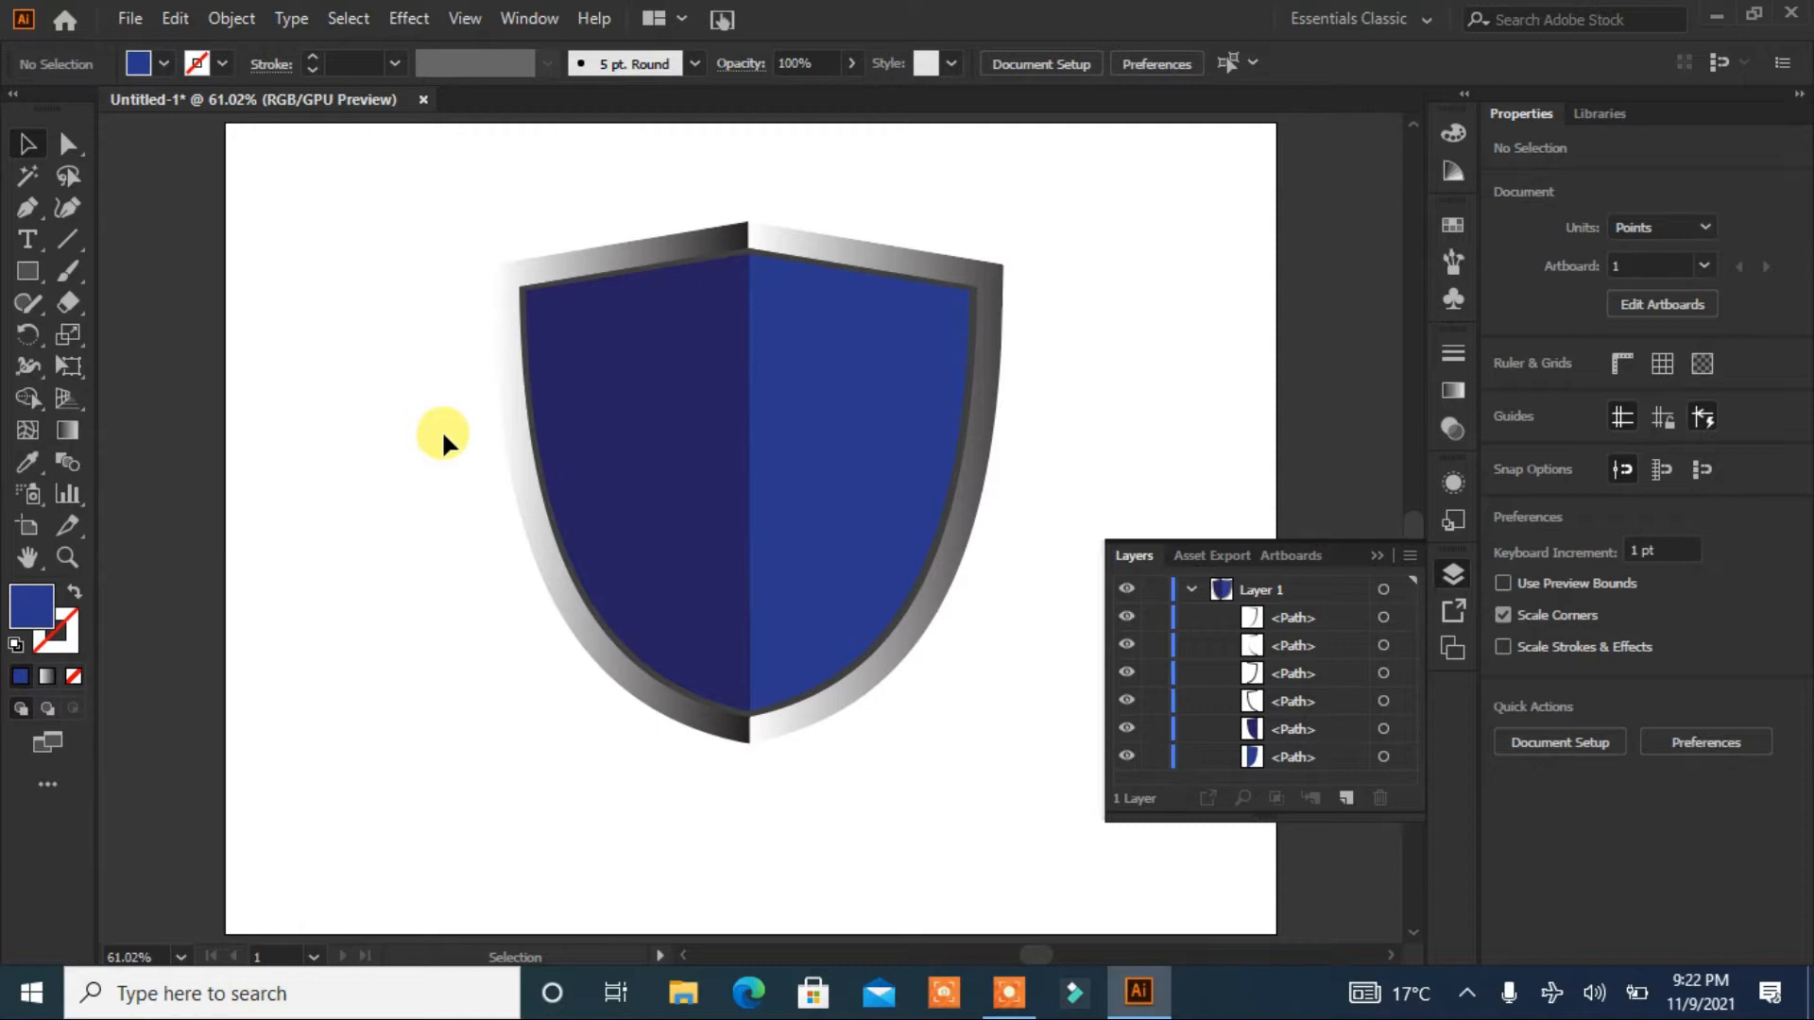
Step: Group all the shield parts and move the group to the upper right of the artboard
left_click_drag(992, 369, 445, 654)
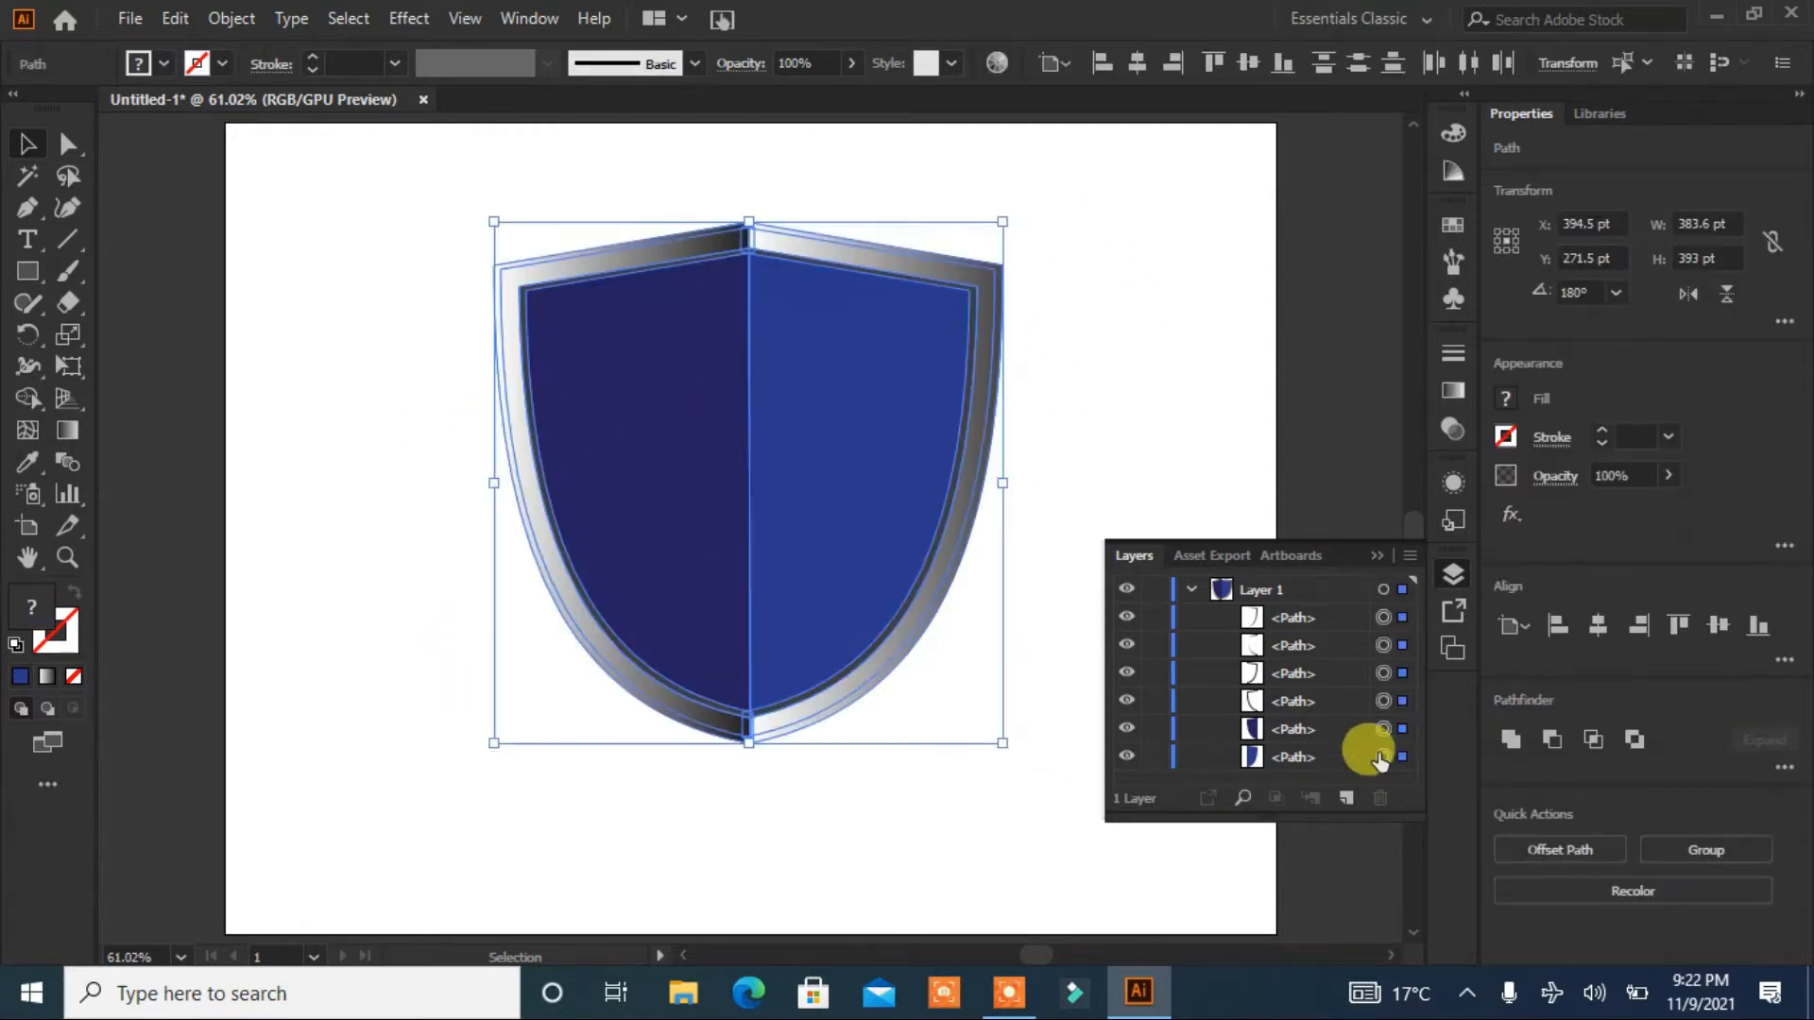
left_click(1706, 850)
left_click(1141, 474)
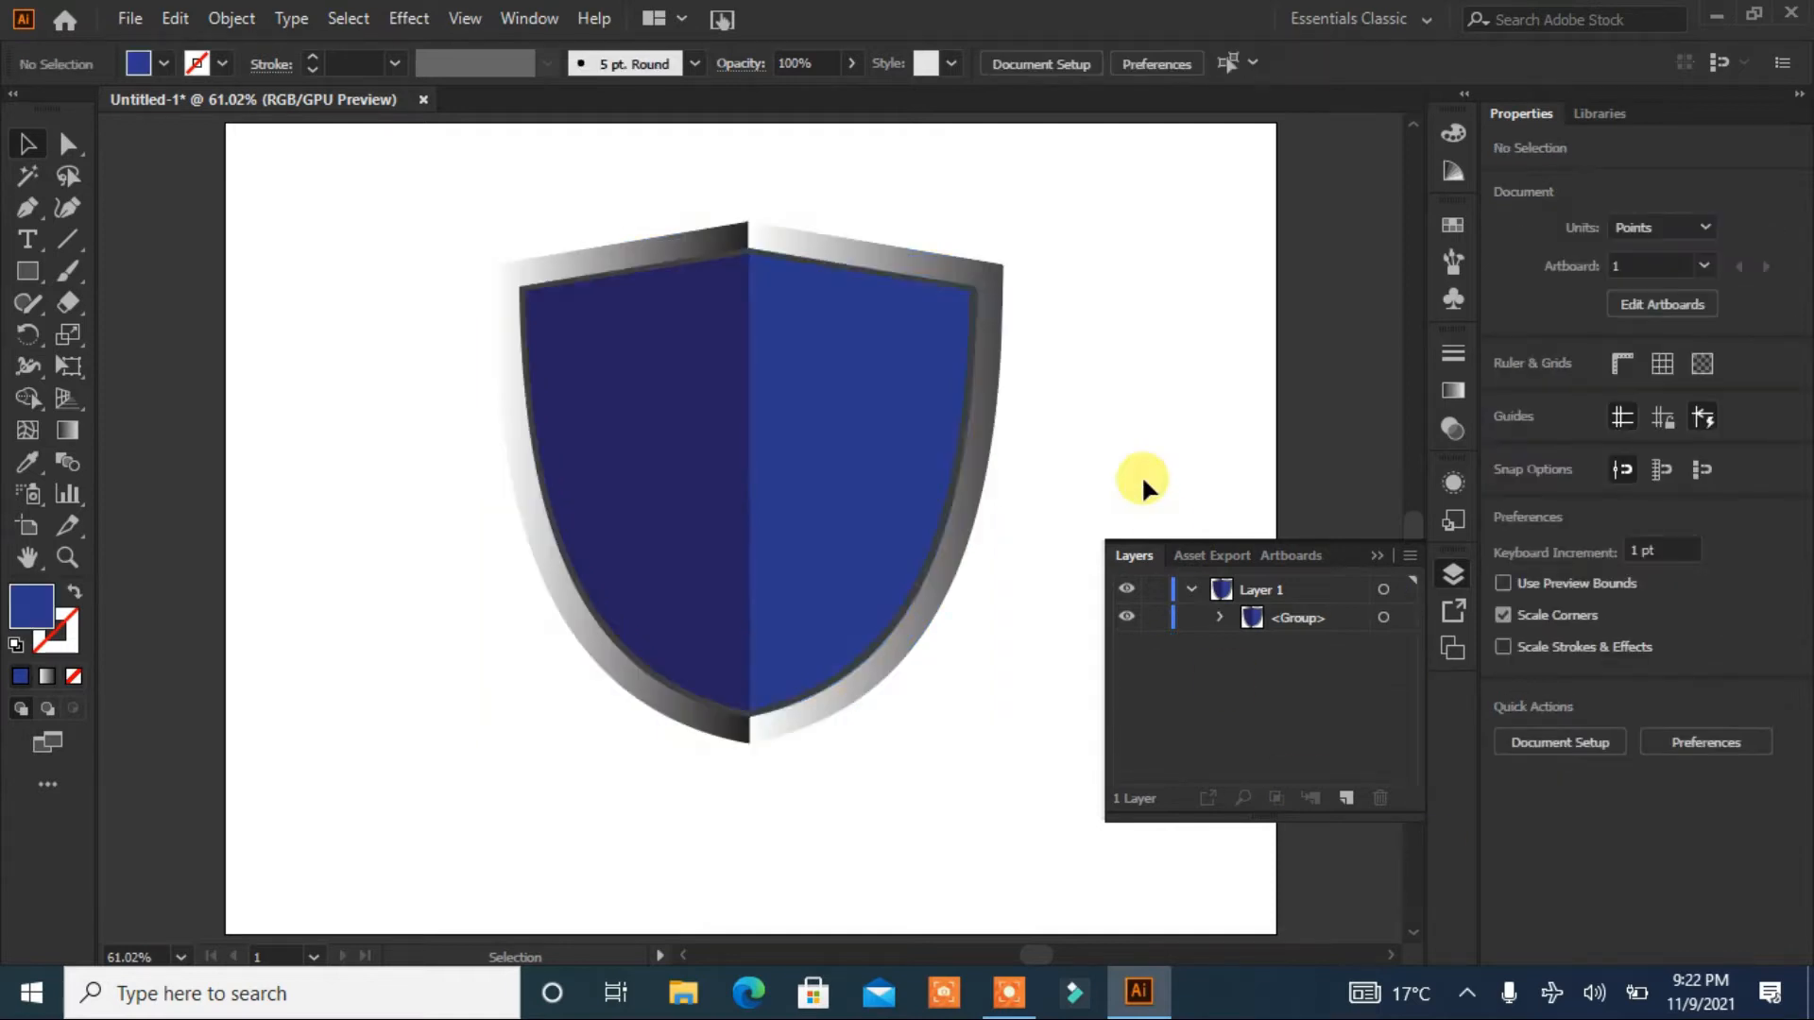
left_click_drag(822, 473, 1047, 399)
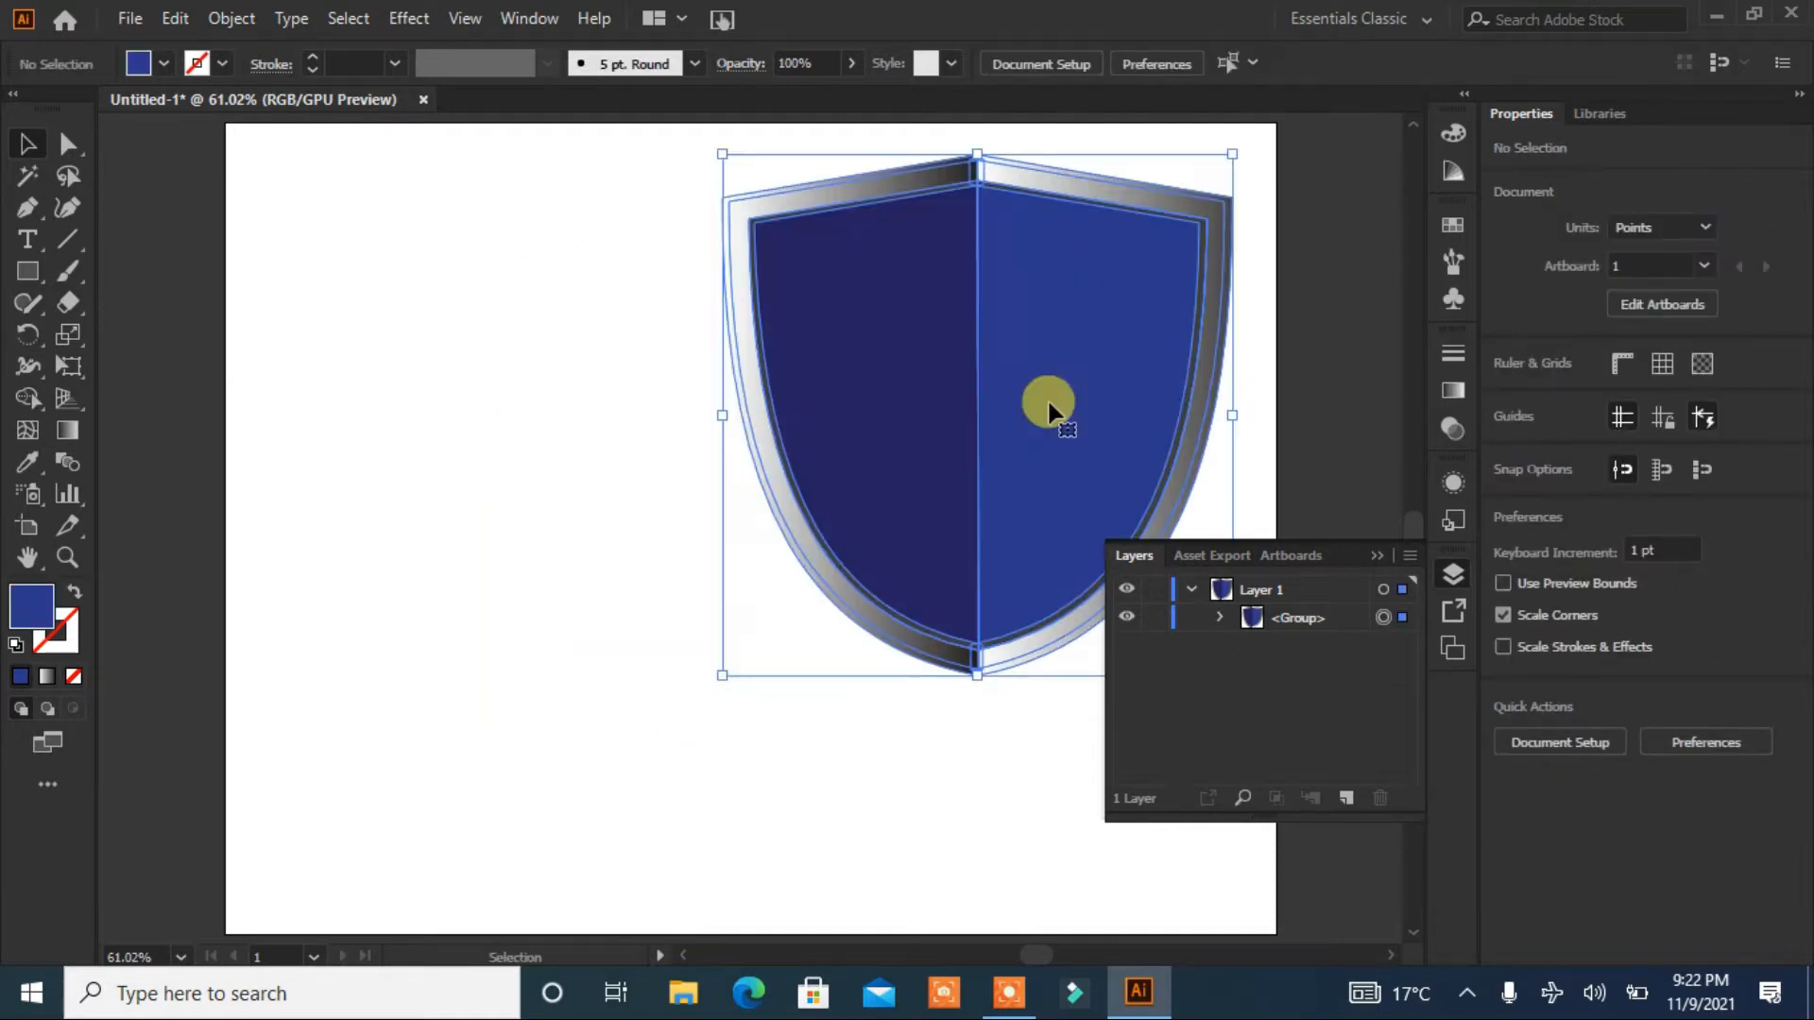
left_click(489, 638)
Step: Draw a tall tan rectangle about 65 by 272 pt left of the shield and shift it down to about Y 380.5 pt
left_click(28, 272)
left_click_drag(387, 310, 473, 669)
left_click_drag(427, 491, 430, 624)
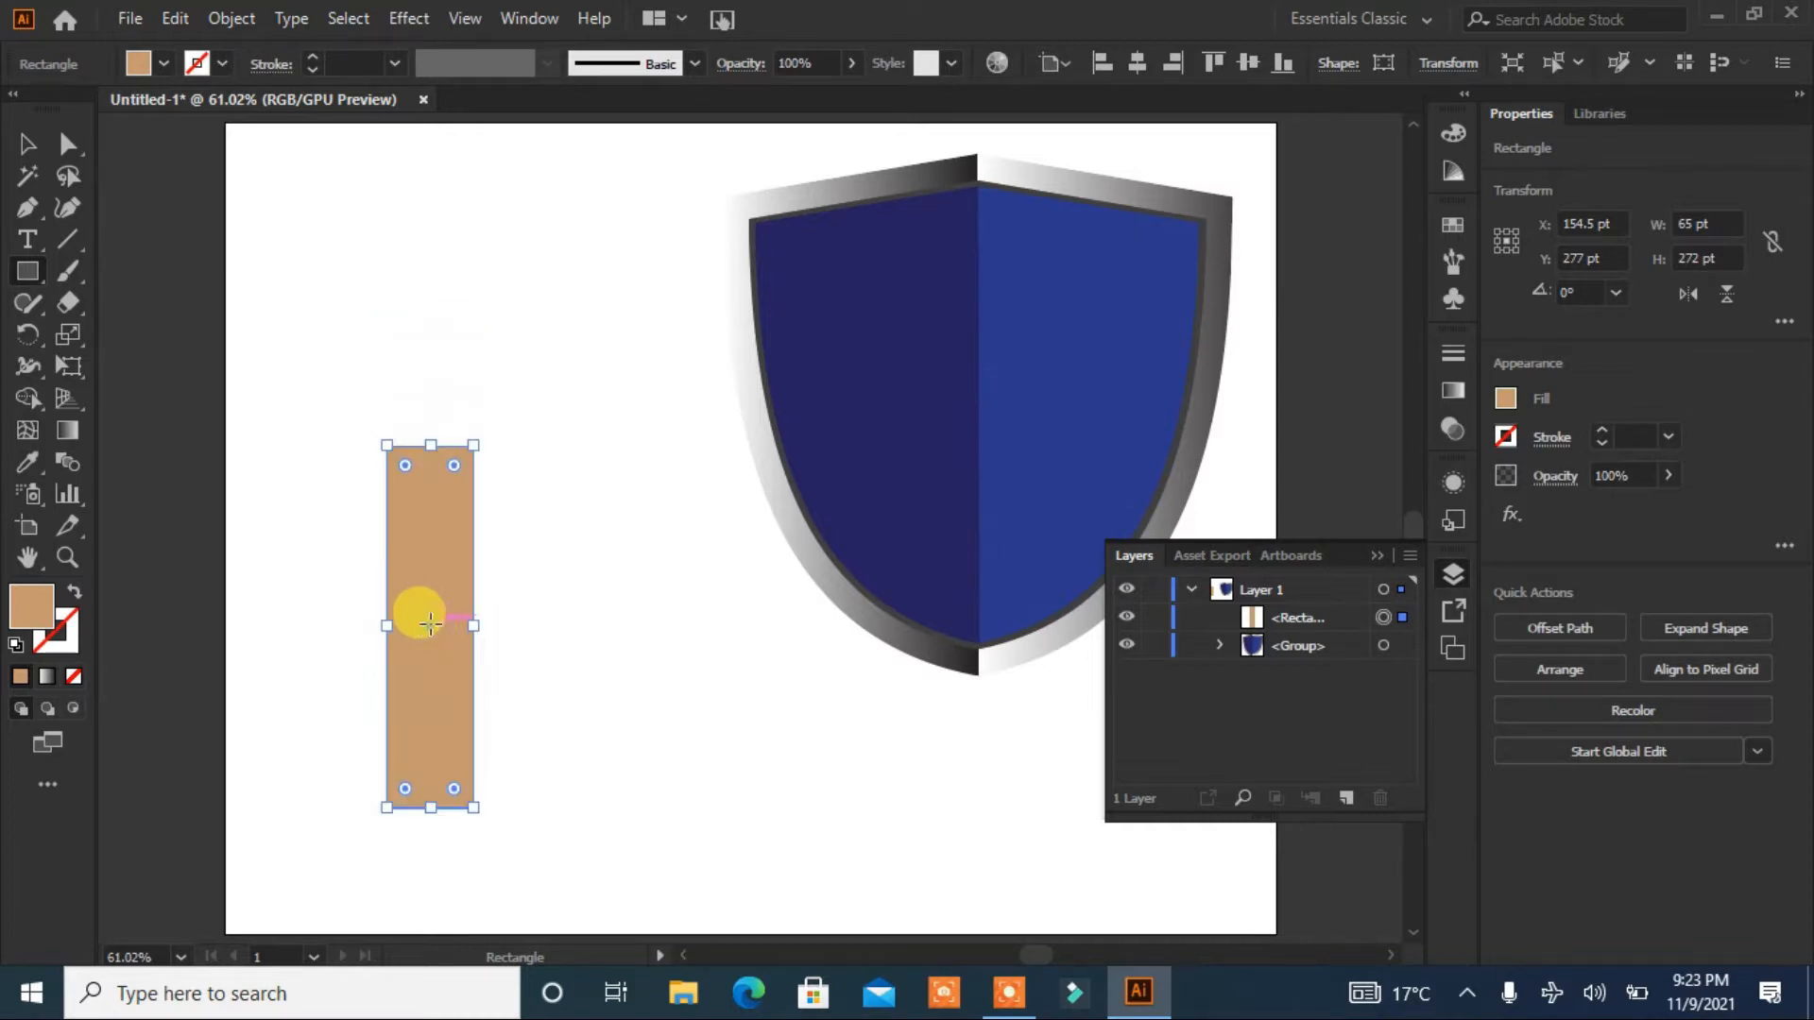
Step: Draw a narrow rectangle about 20 by 126 pt rising from the upper edge of the tall tan rectangle
left_click(28, 270)
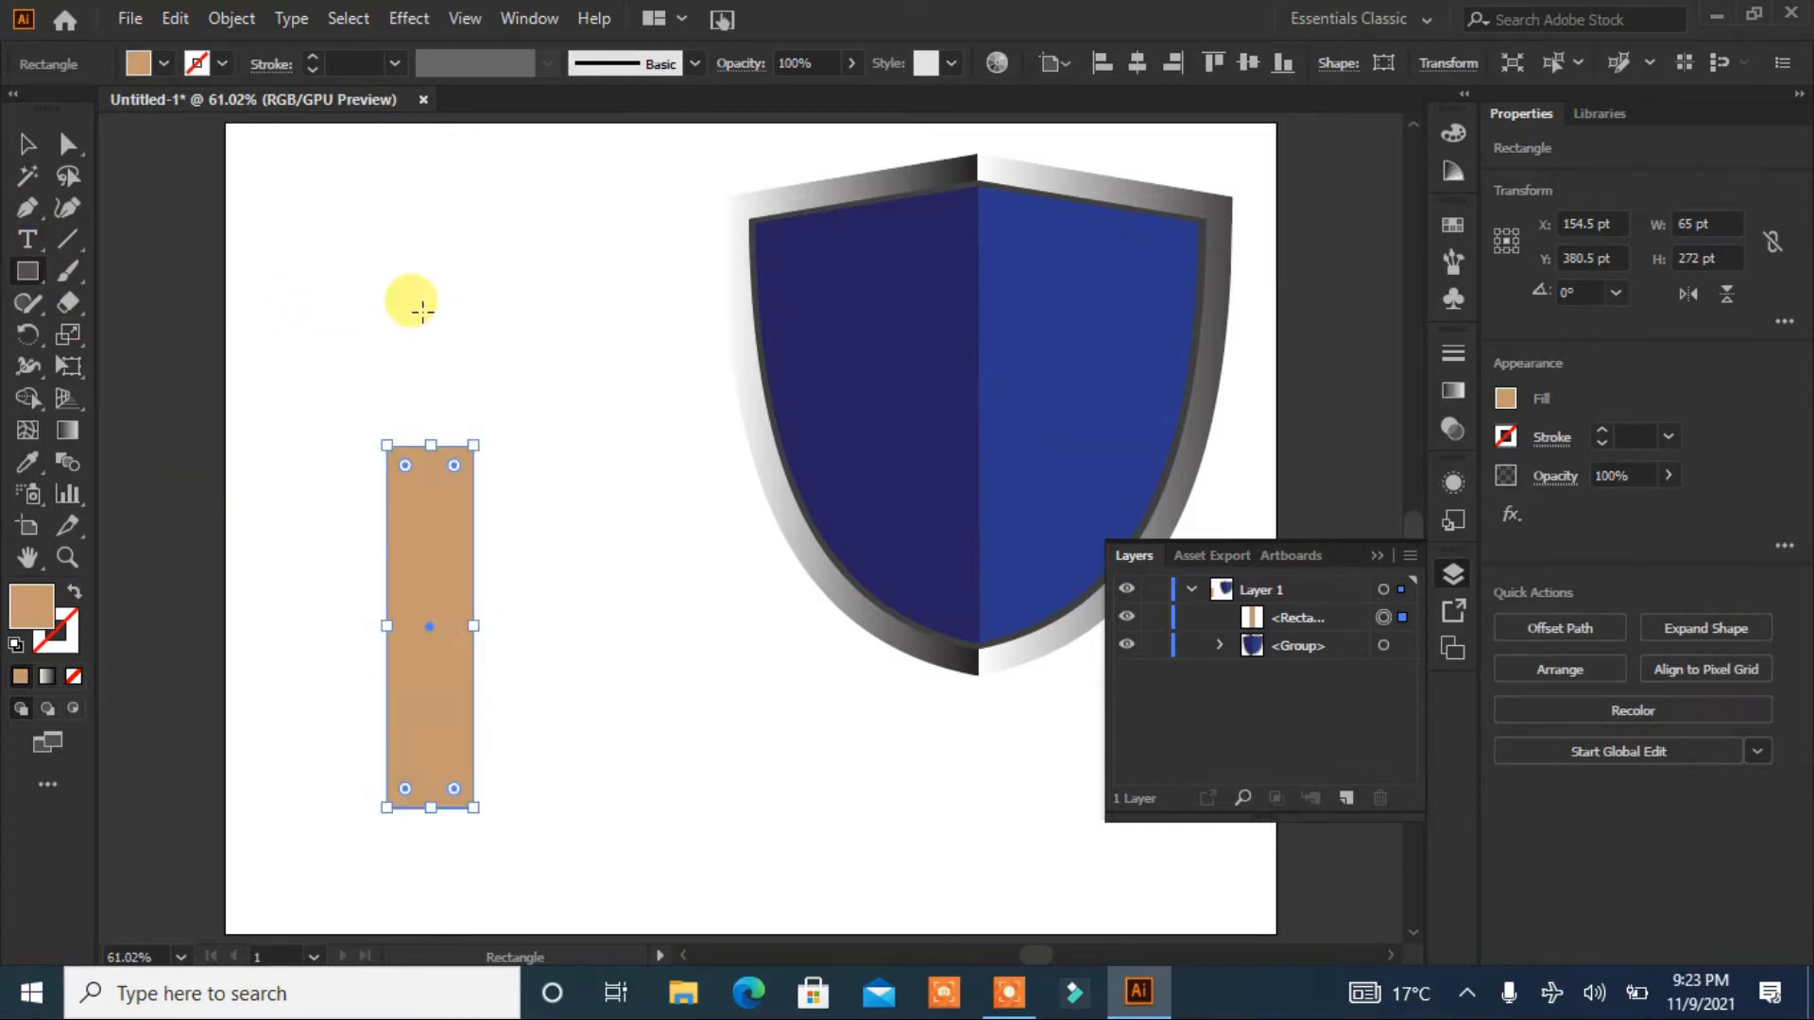
left_click_drag(421, 303, 440, 468)
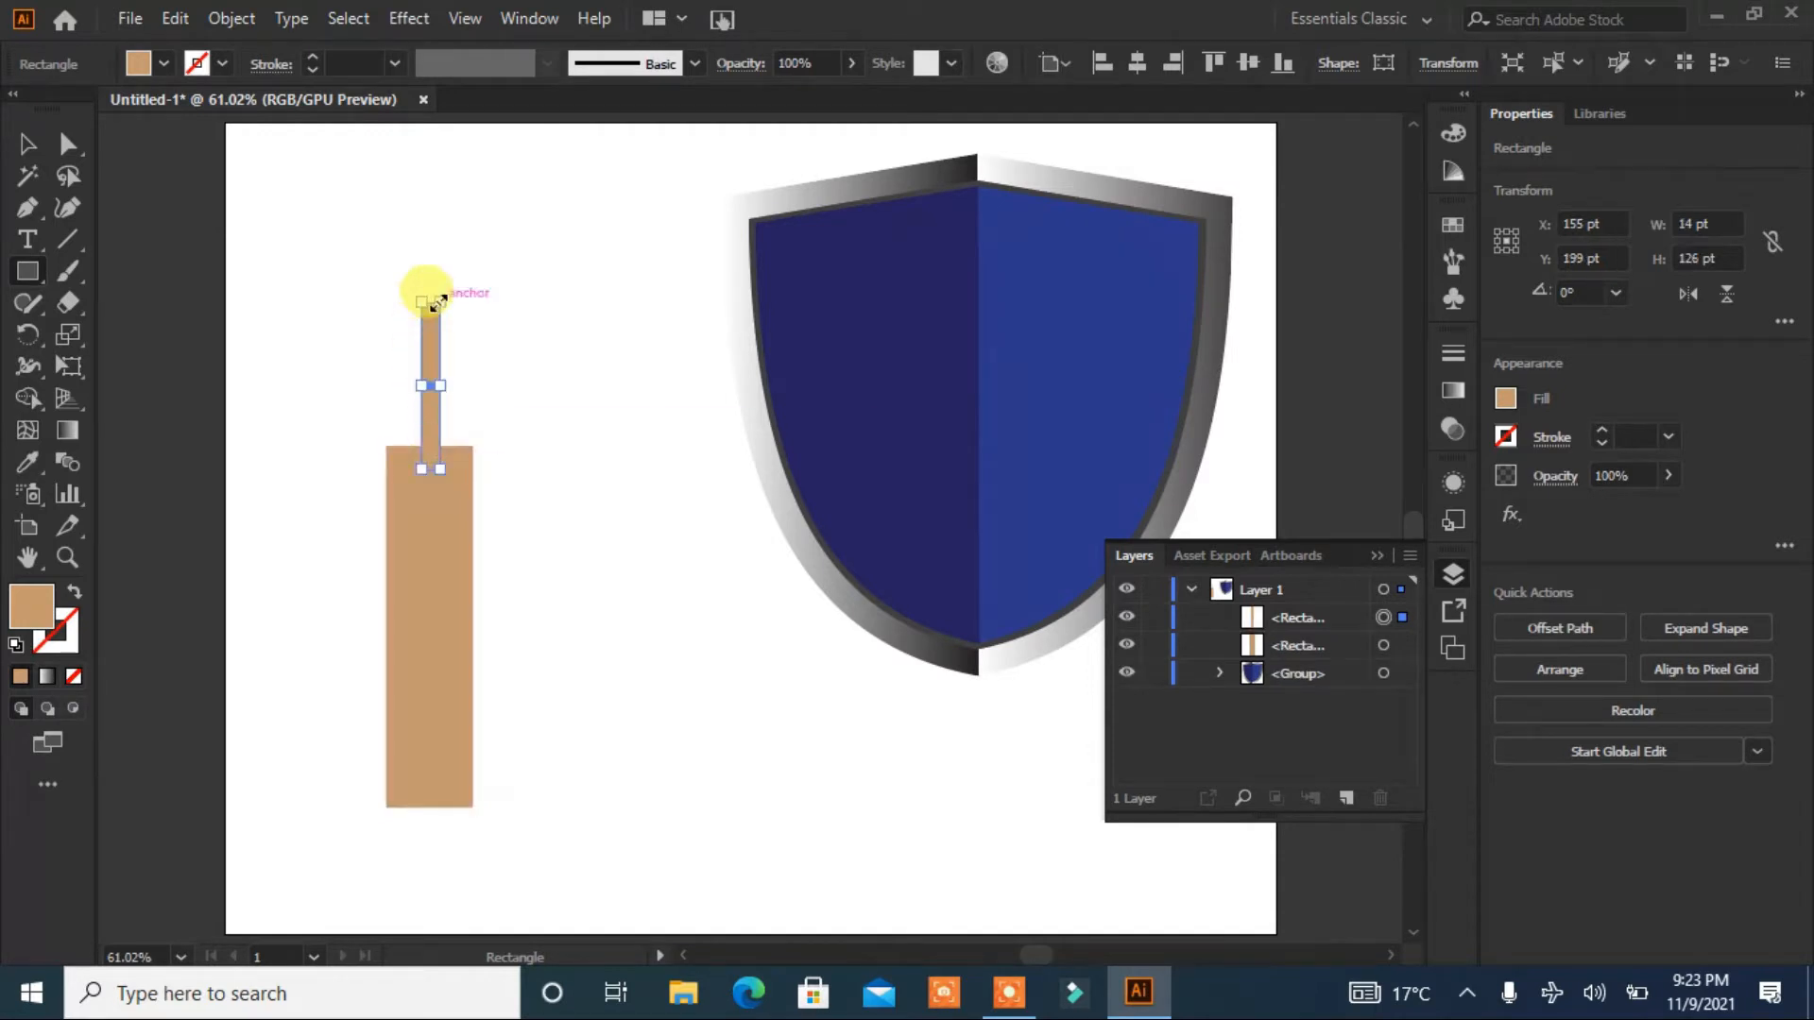
left_click_drag(440, 386, 450, 389)
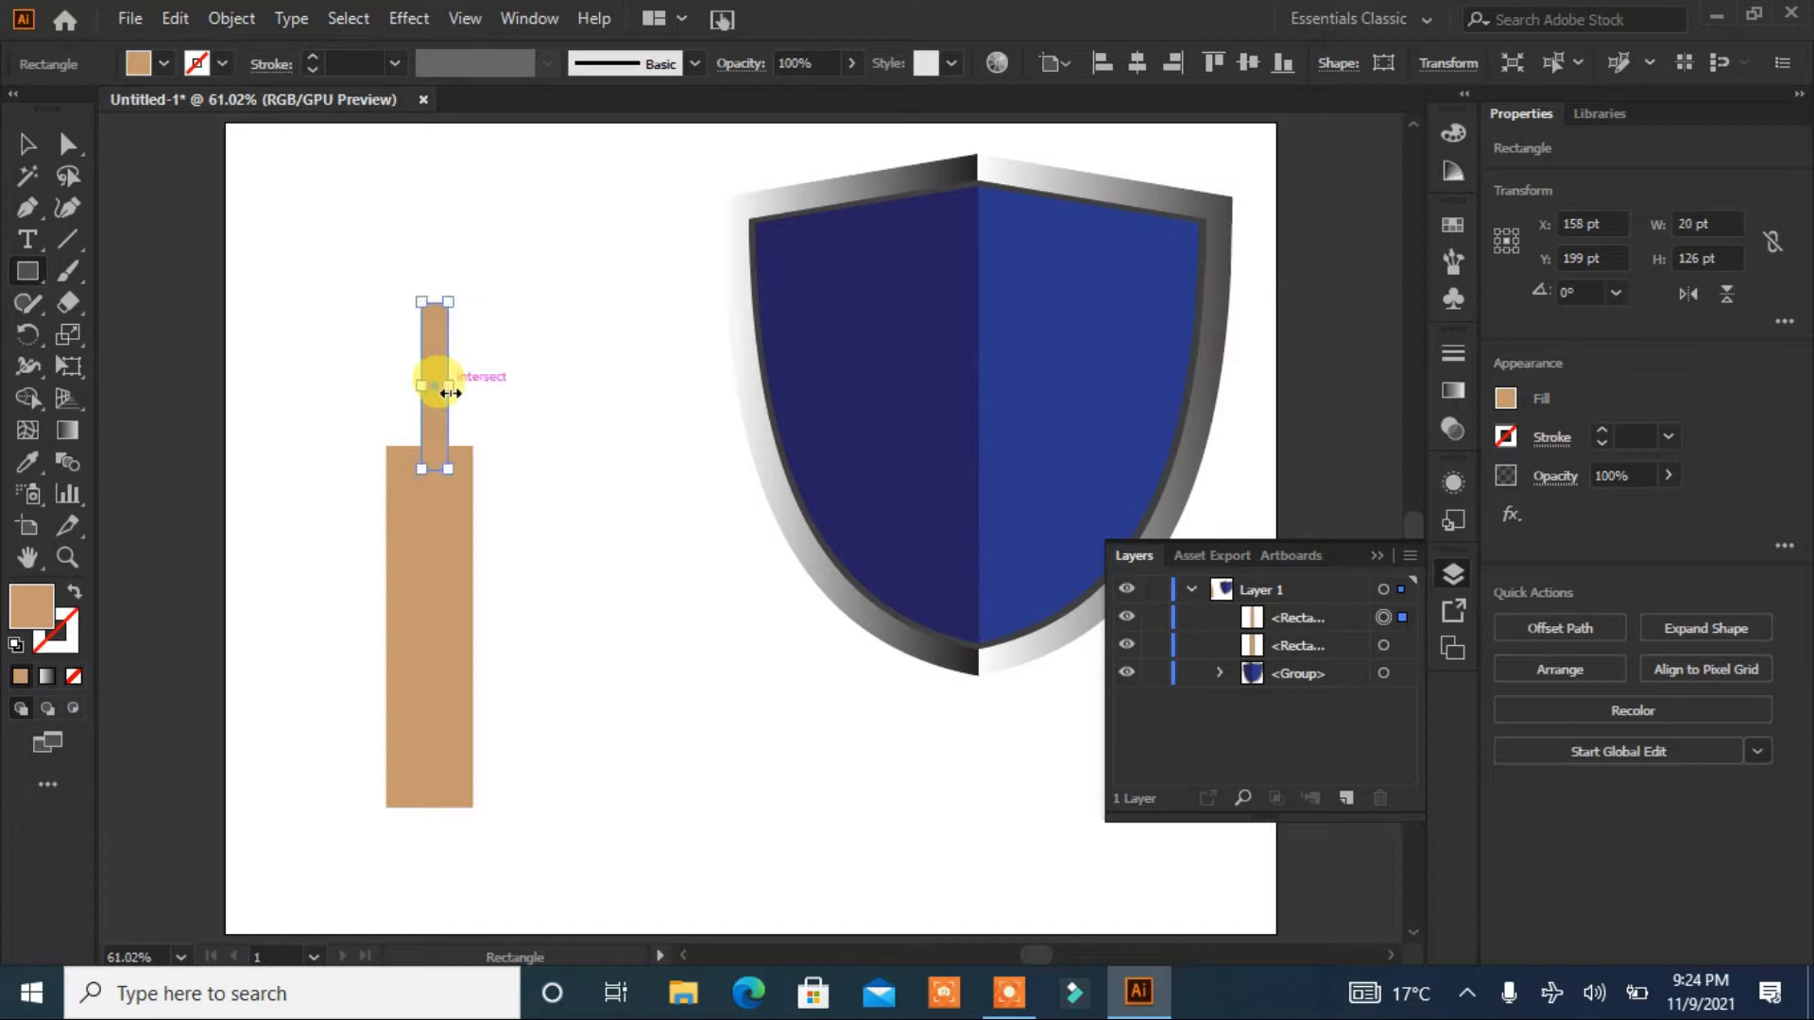
Step: Align the two tan rectangles by their horizontal centres and move the pair to about X 209 pt, Y 292 pt
left_click(28, 144)
left_click_drag(351, 525, 353, 527)
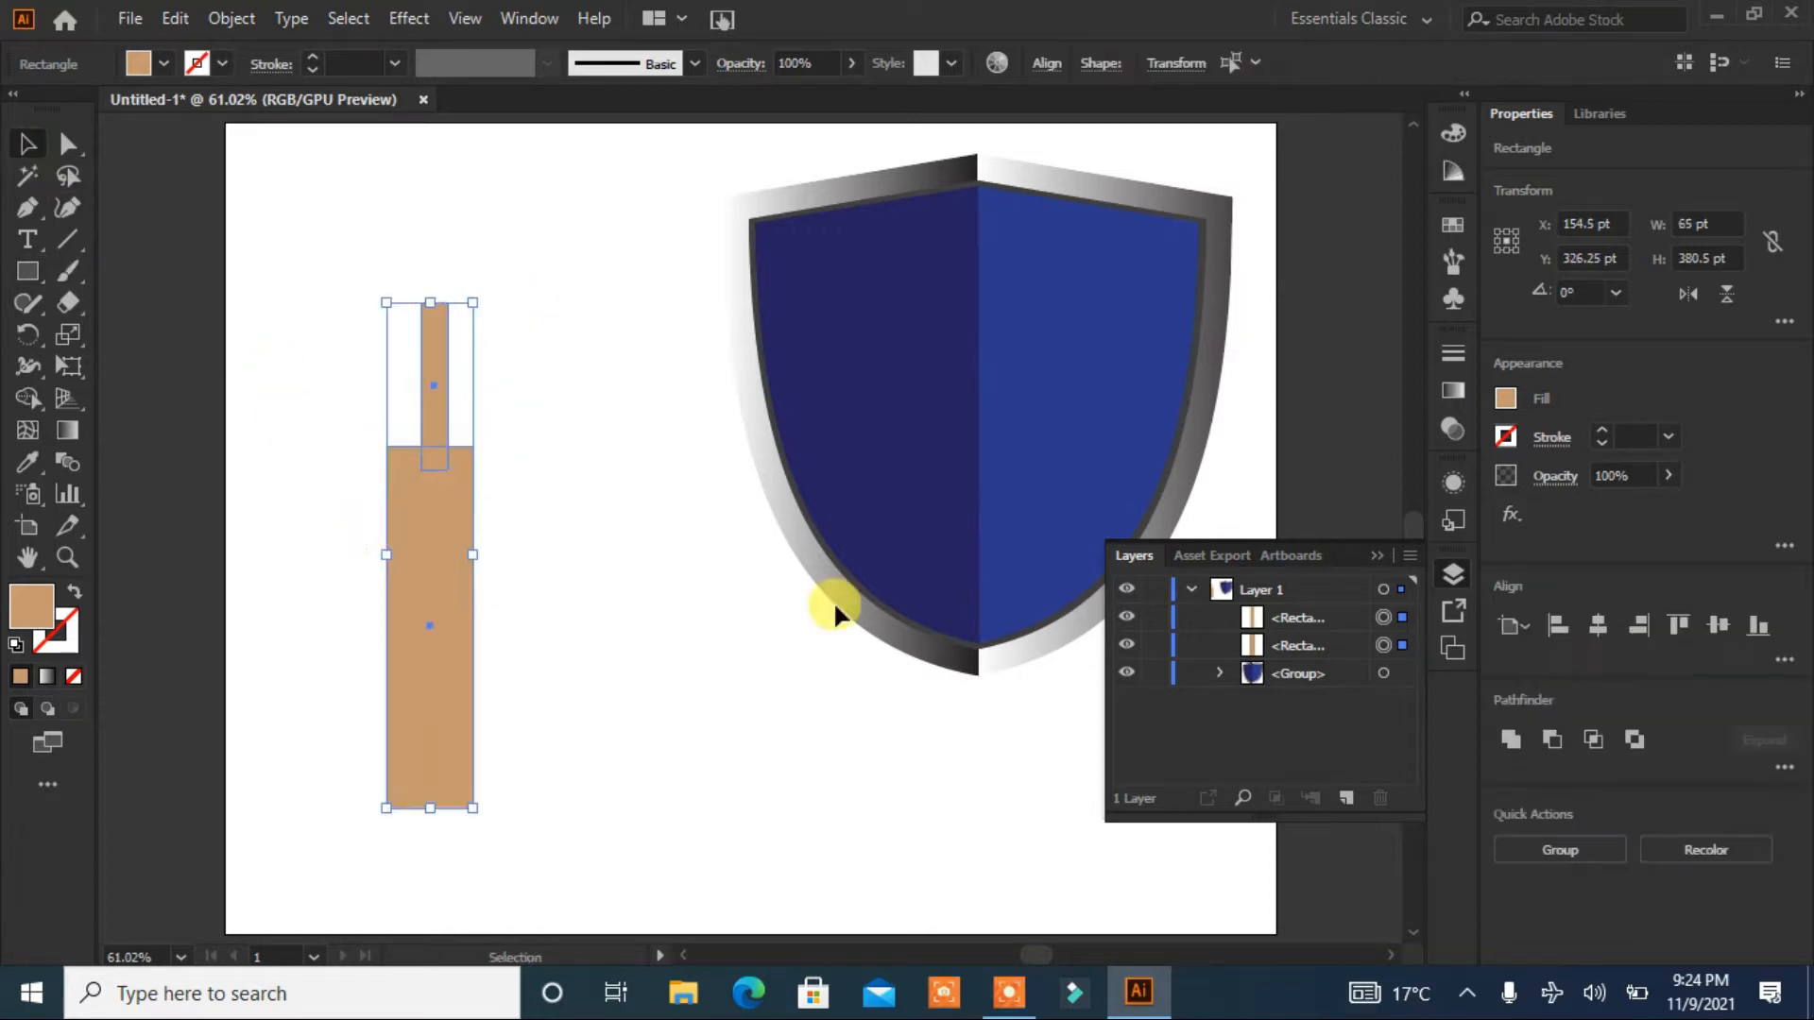
left_click(1595, 633)
left_click_drag(762, 605, 508, 552)
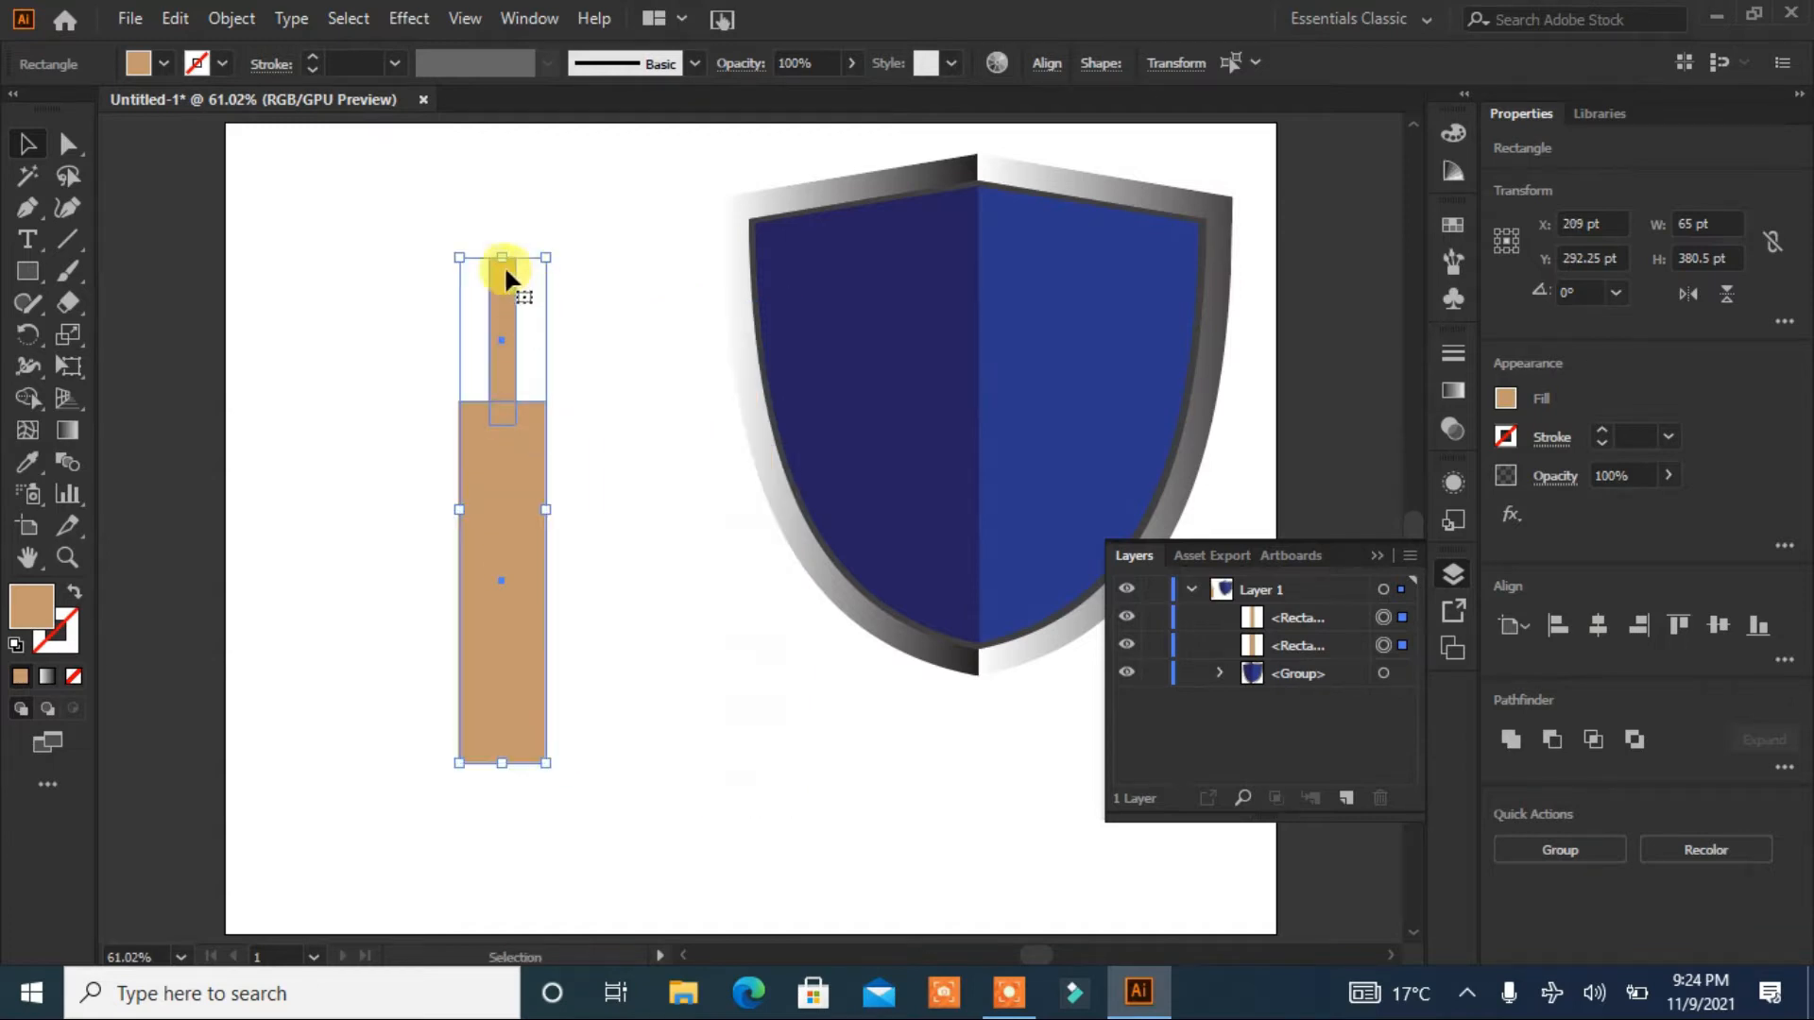
Step: Stretch the two rectangles upward to a combined height of about 396.5 pt and unite them into one bat shape
left_click_drag(505, 255, 501, 237)
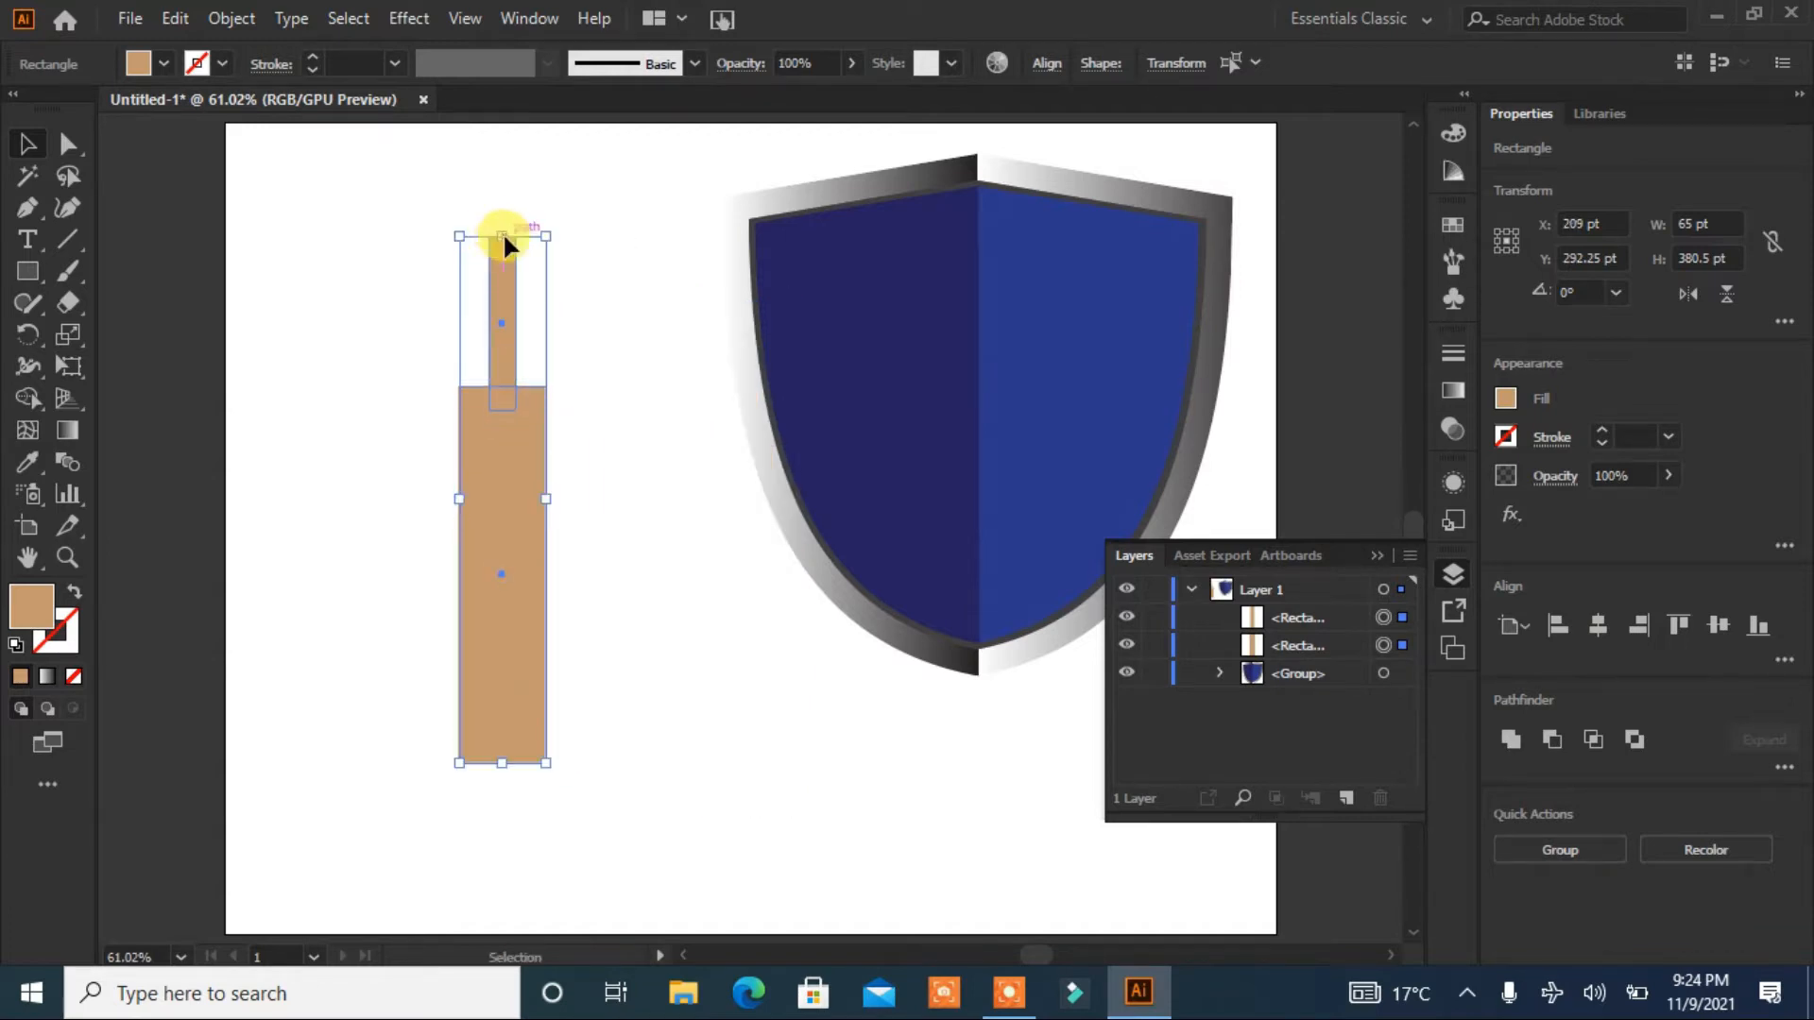
left_click(652, 373)
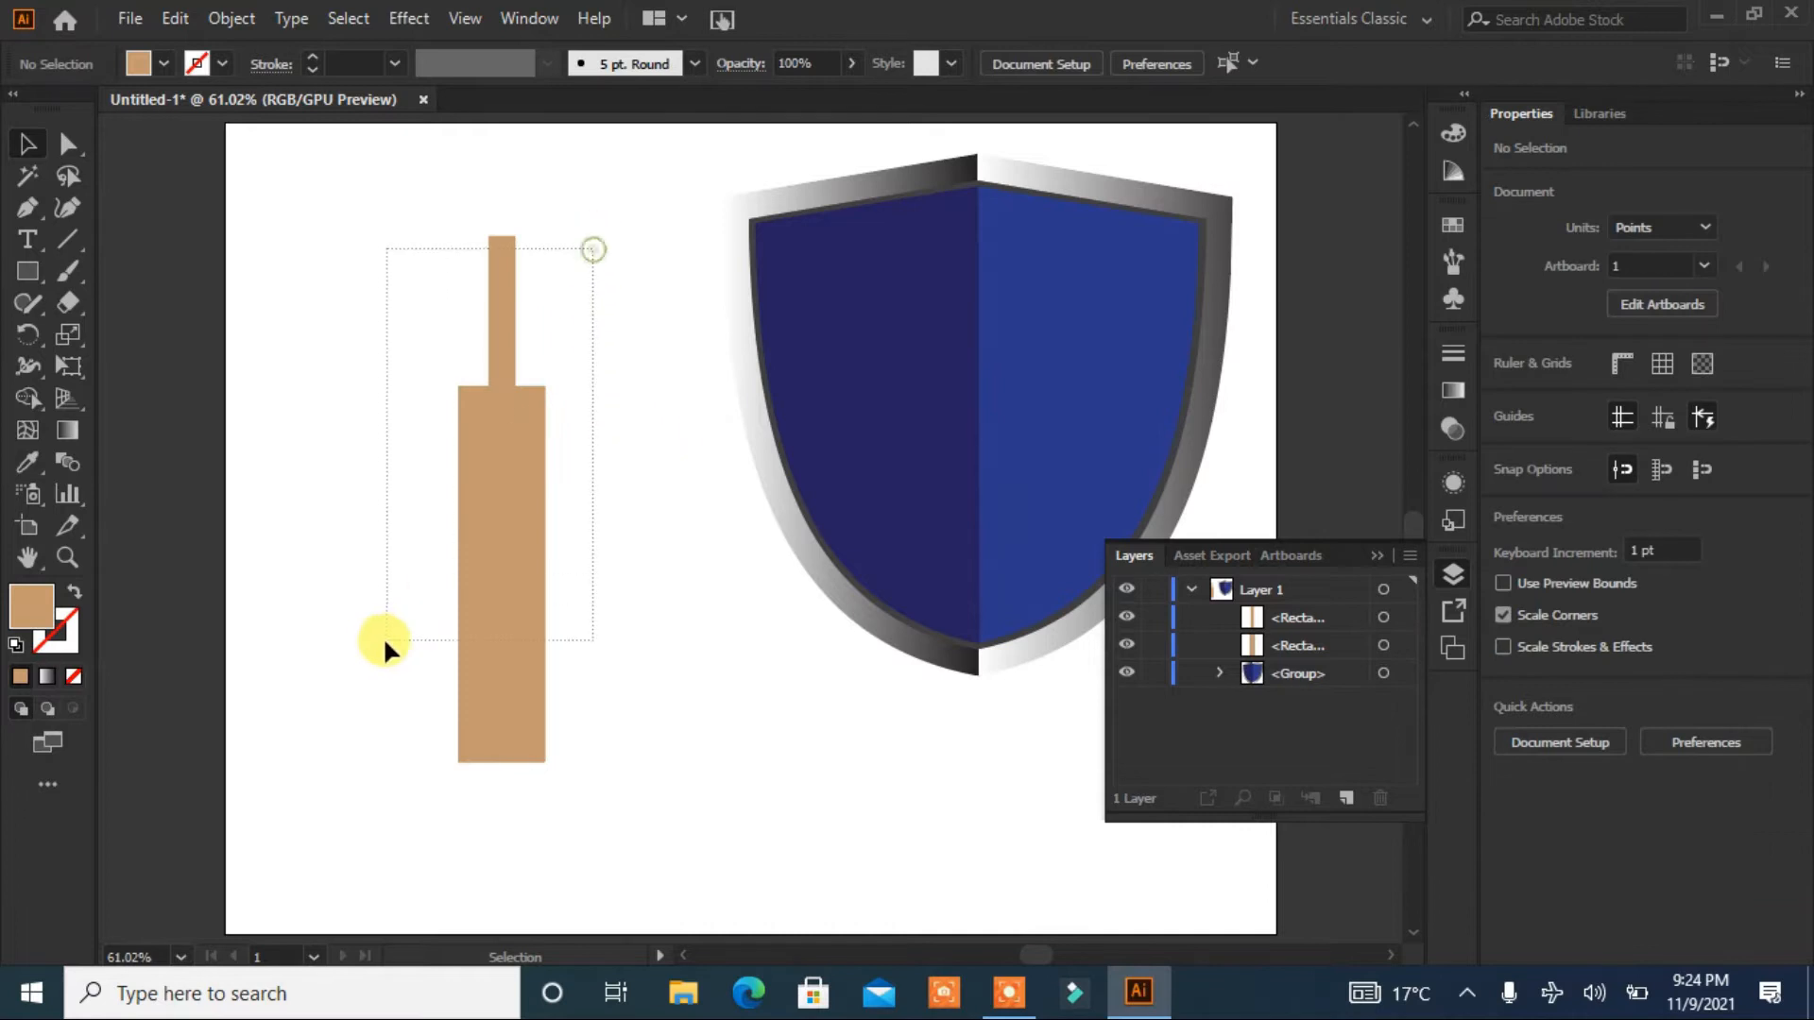
left_click_drag(407, 627, 409, 627)
left_click(1511, 741)
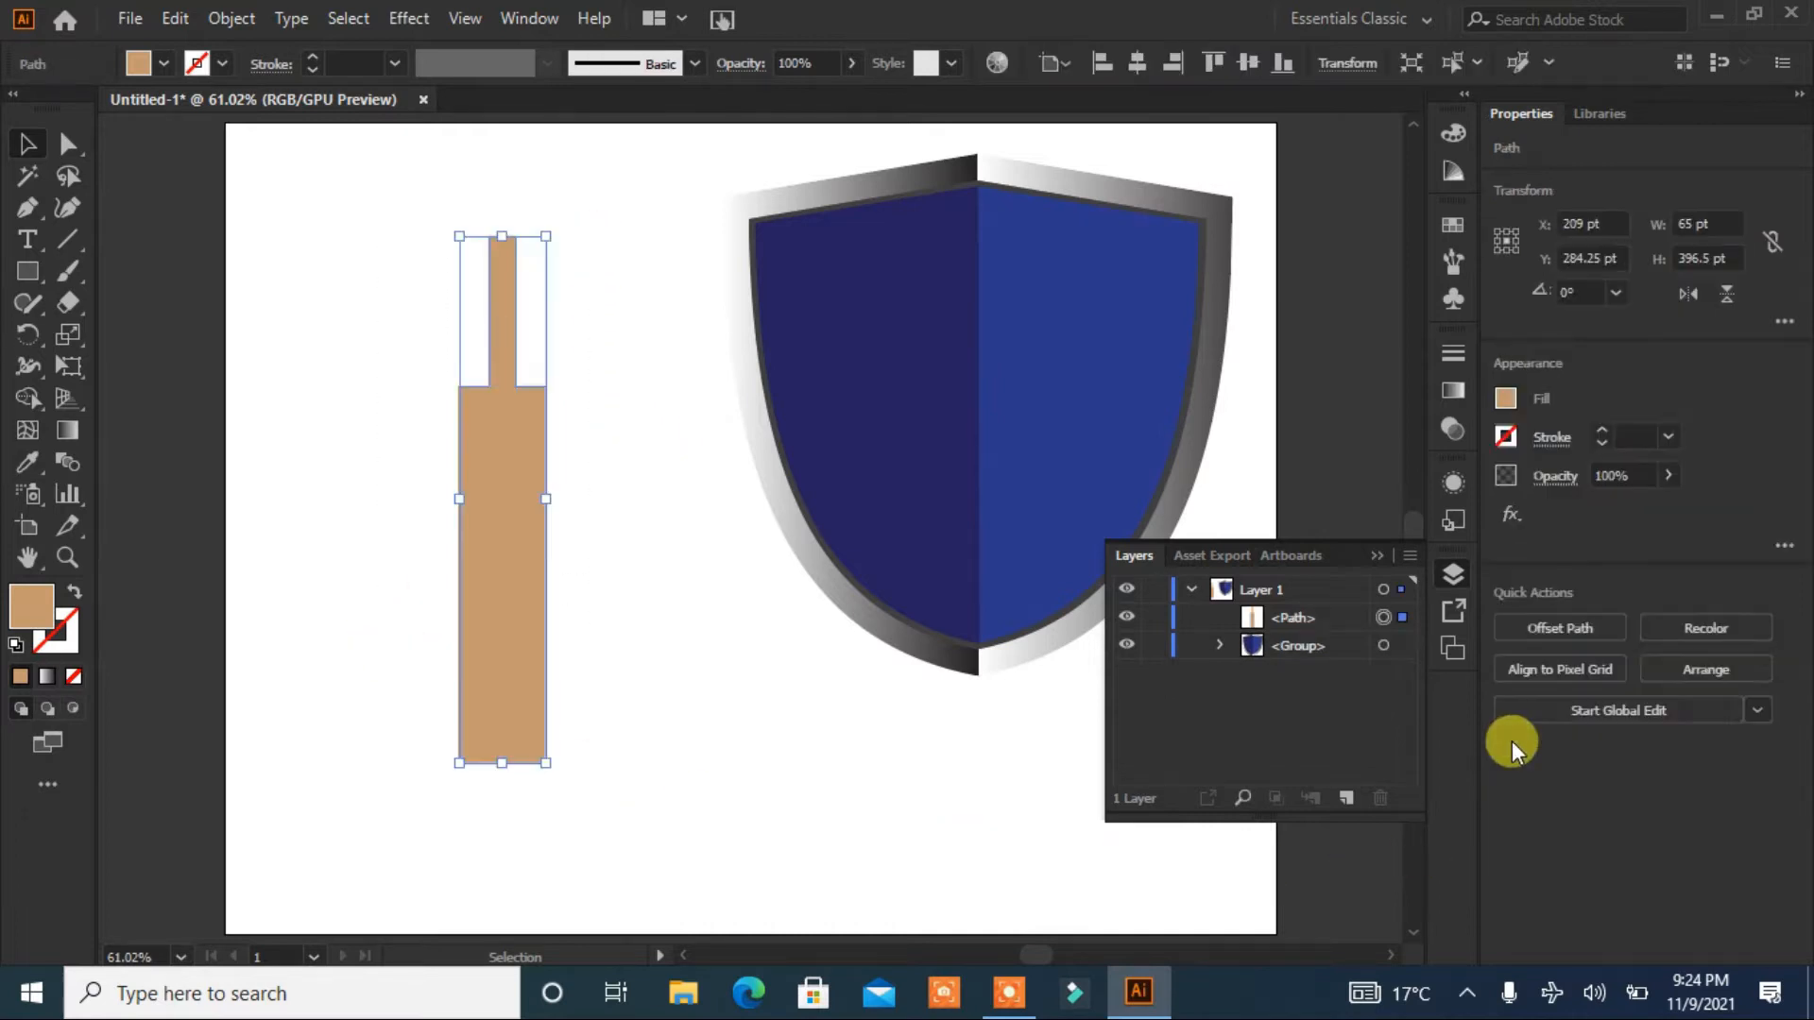
left_click(708, 646)
Step: Round the two inner corners where the bat's handle meets the blade into concave shoulders
left_click(489, 385)
left_click(67, 144)
left_click(322, 425)
left_click(488, 385)
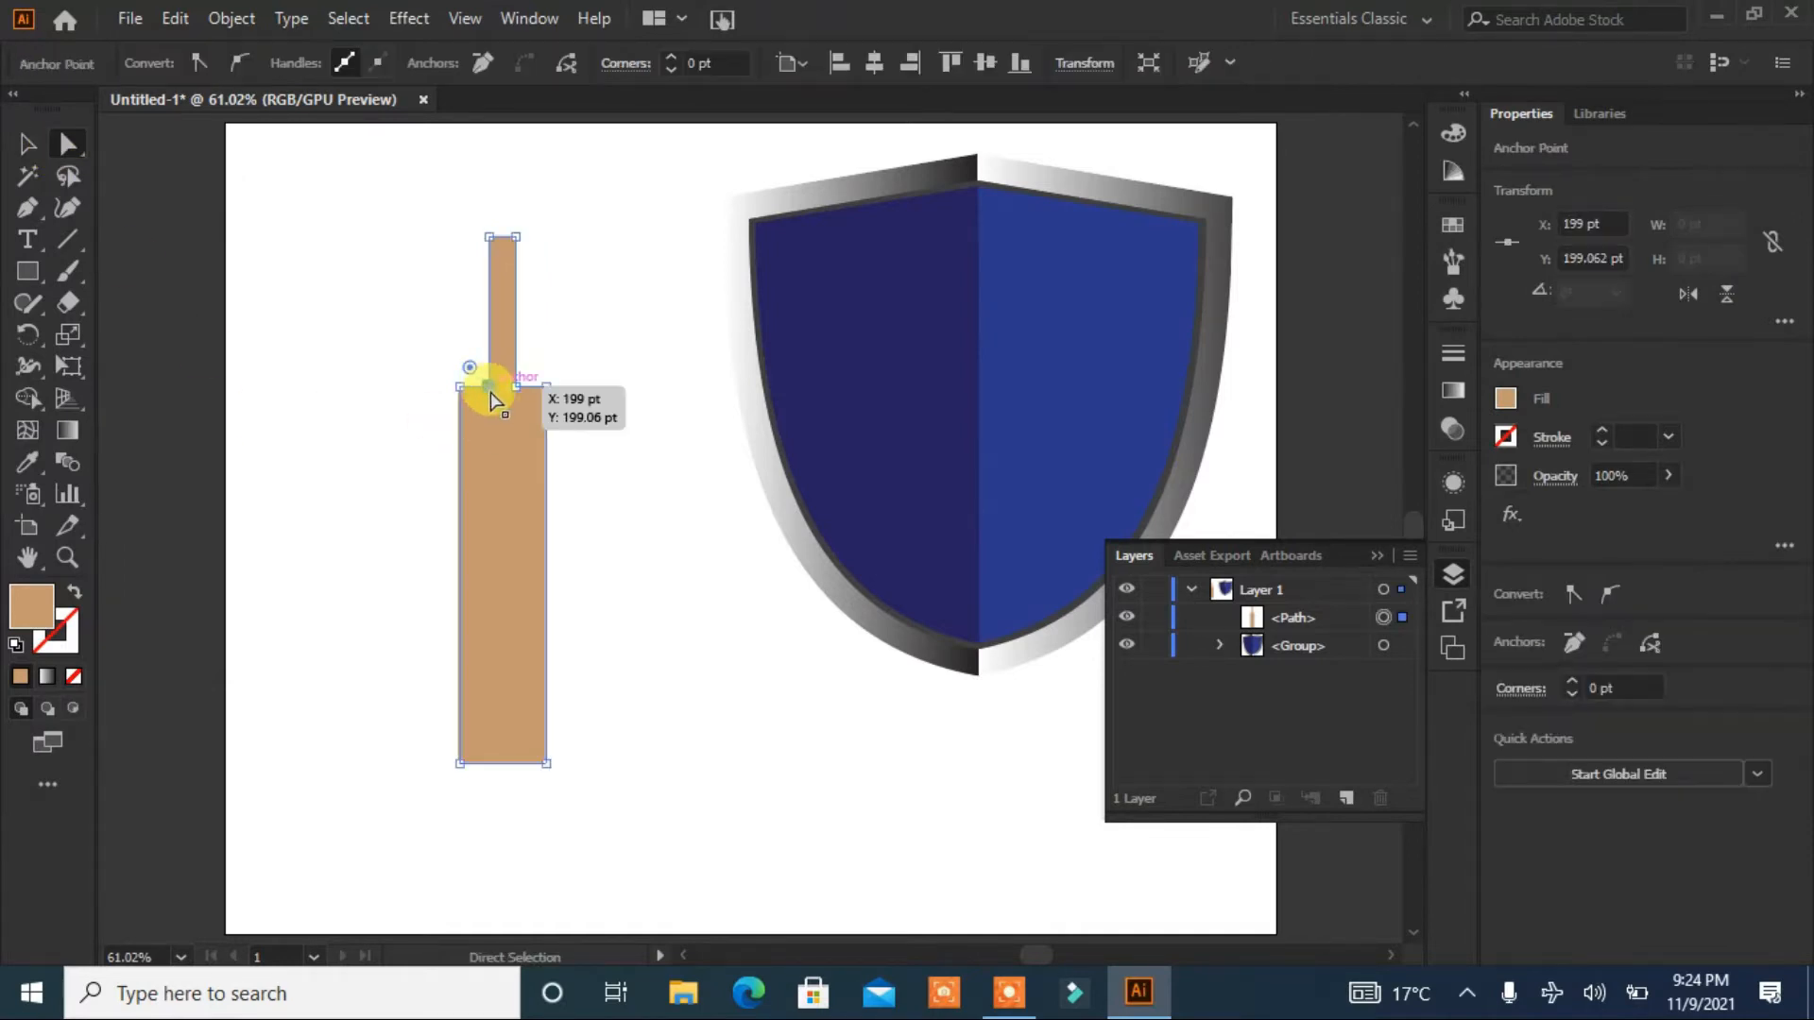
left_click(516, 386, "shift")
left_click_drag(519, 372, 557, 345)
left_click(587, 365)
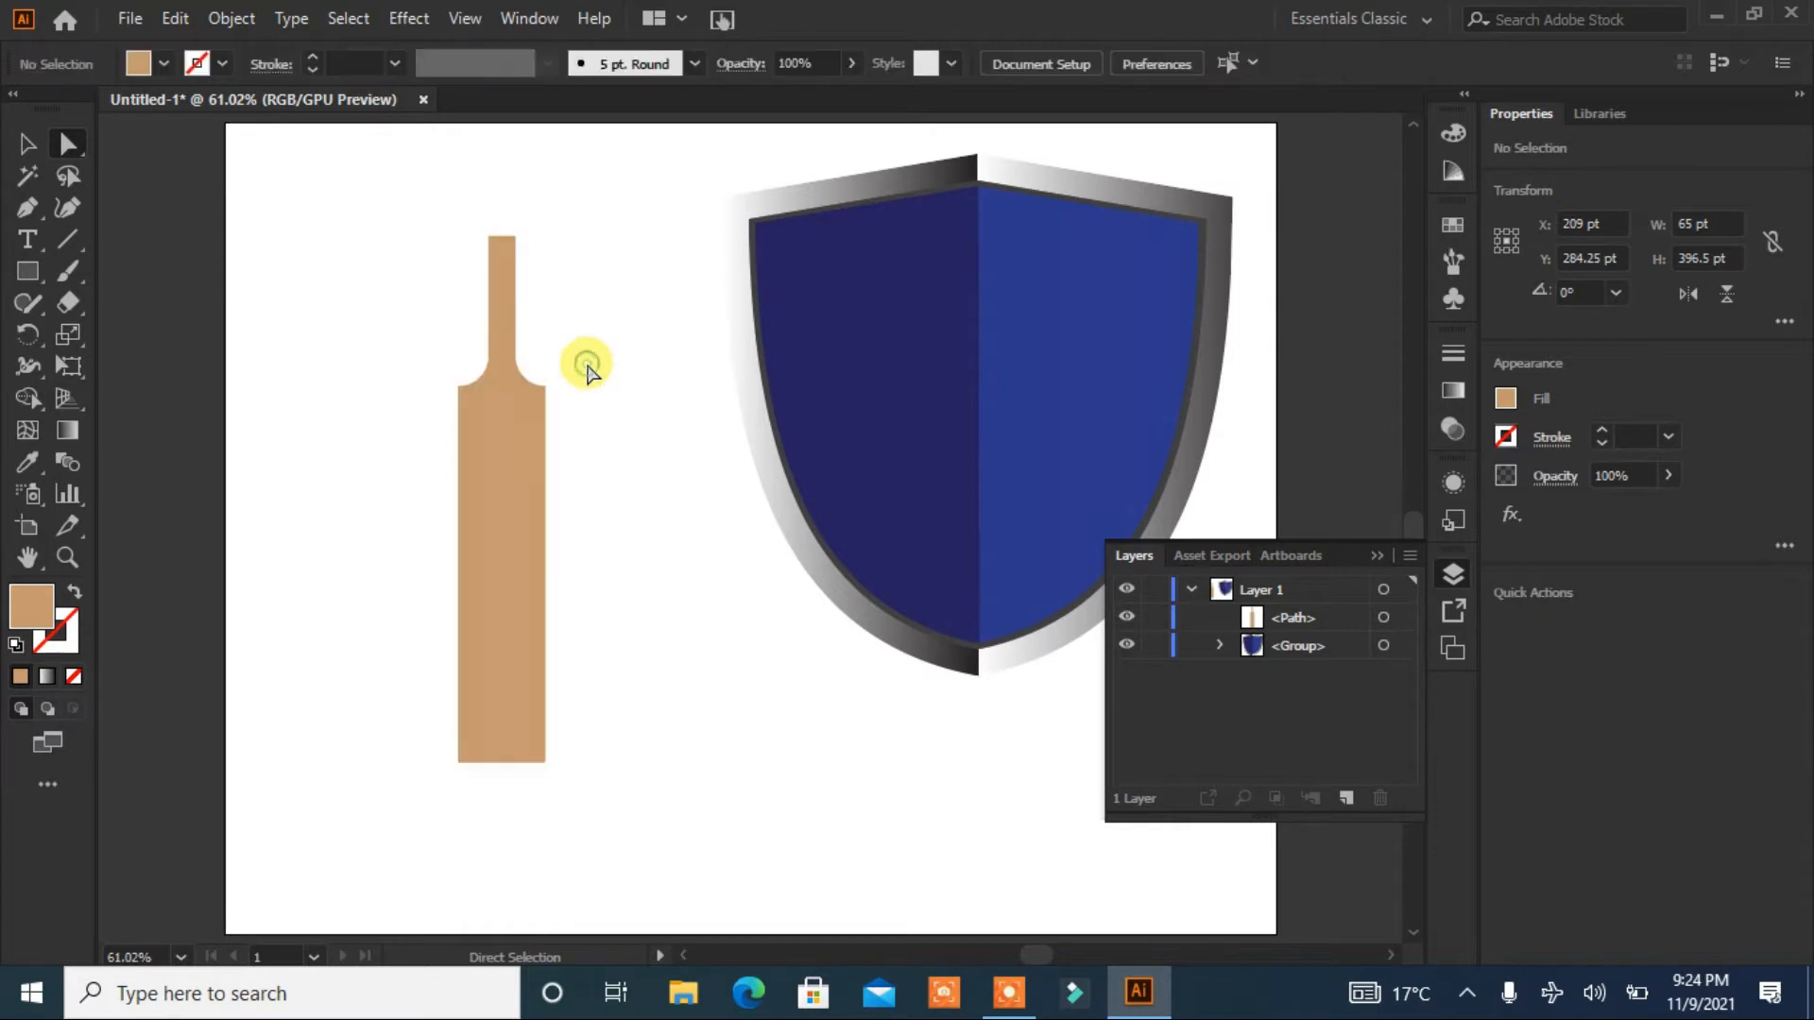
Step: Round the two lower corners of the bat's blade to a radius of about 24.5 pt
left_click(546, 761)
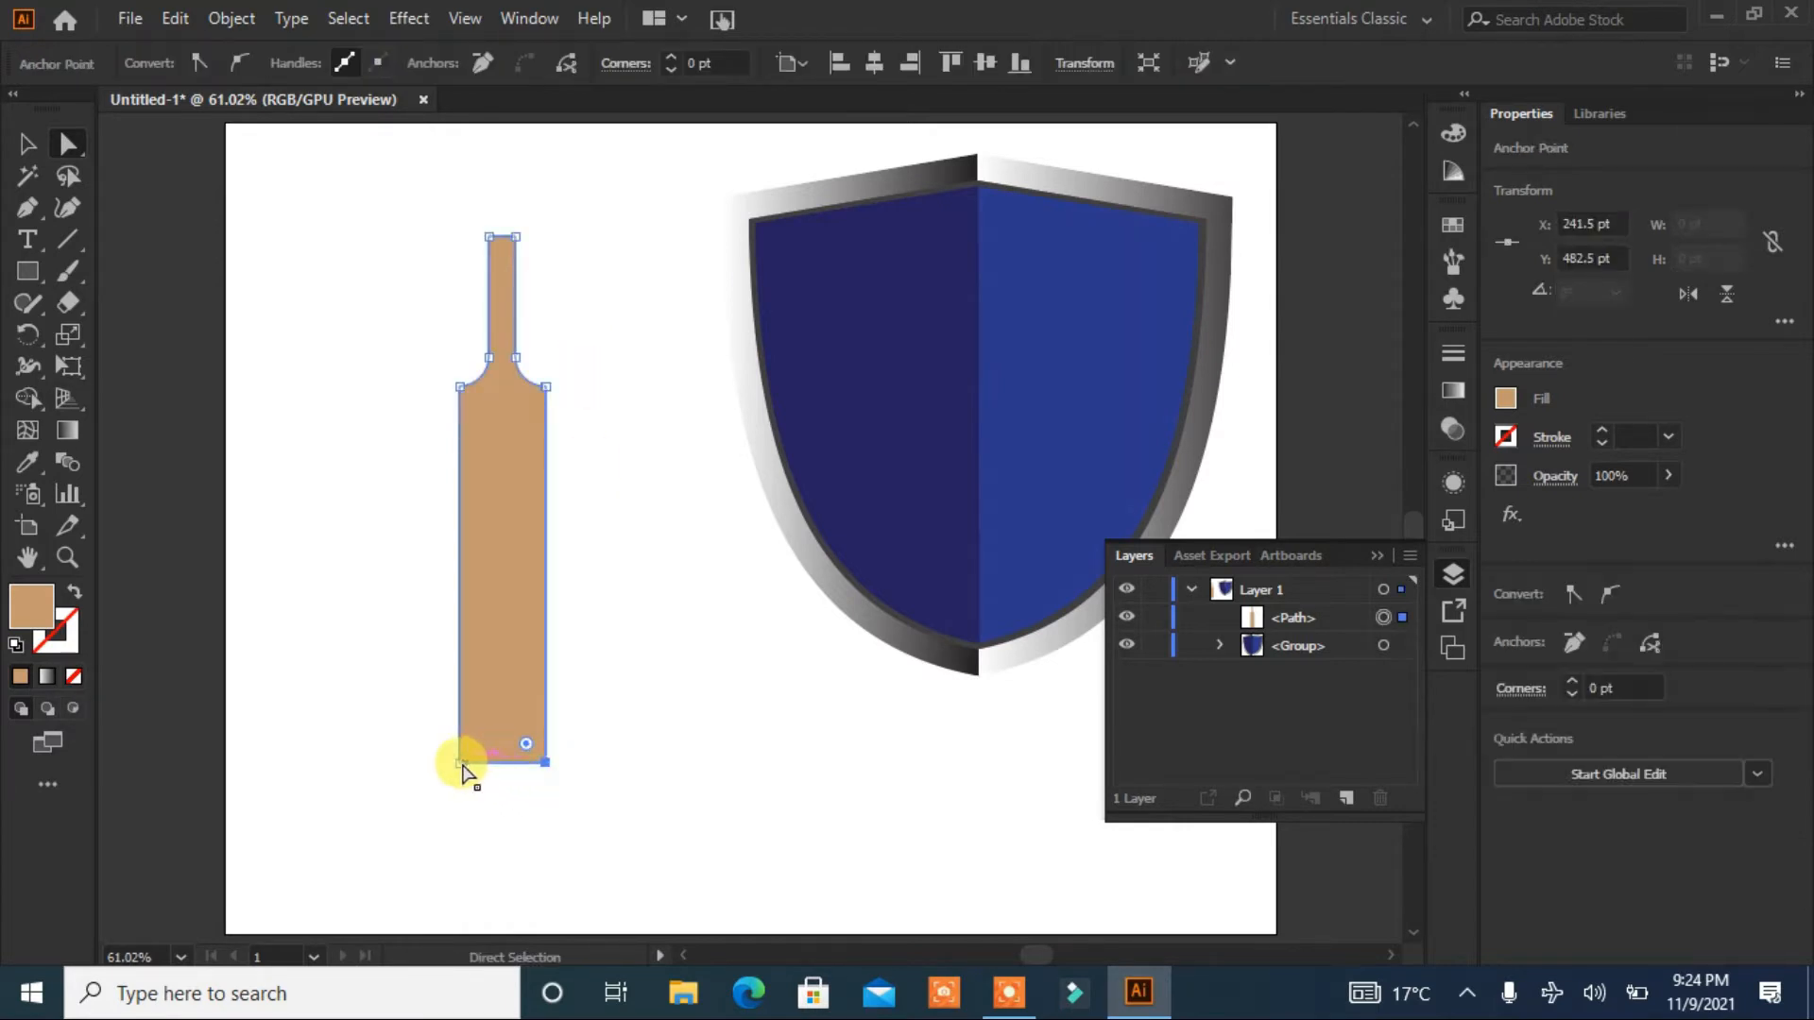
left_click(458, 763, "shift")
left_click_drag(478, 742, 482, 720)
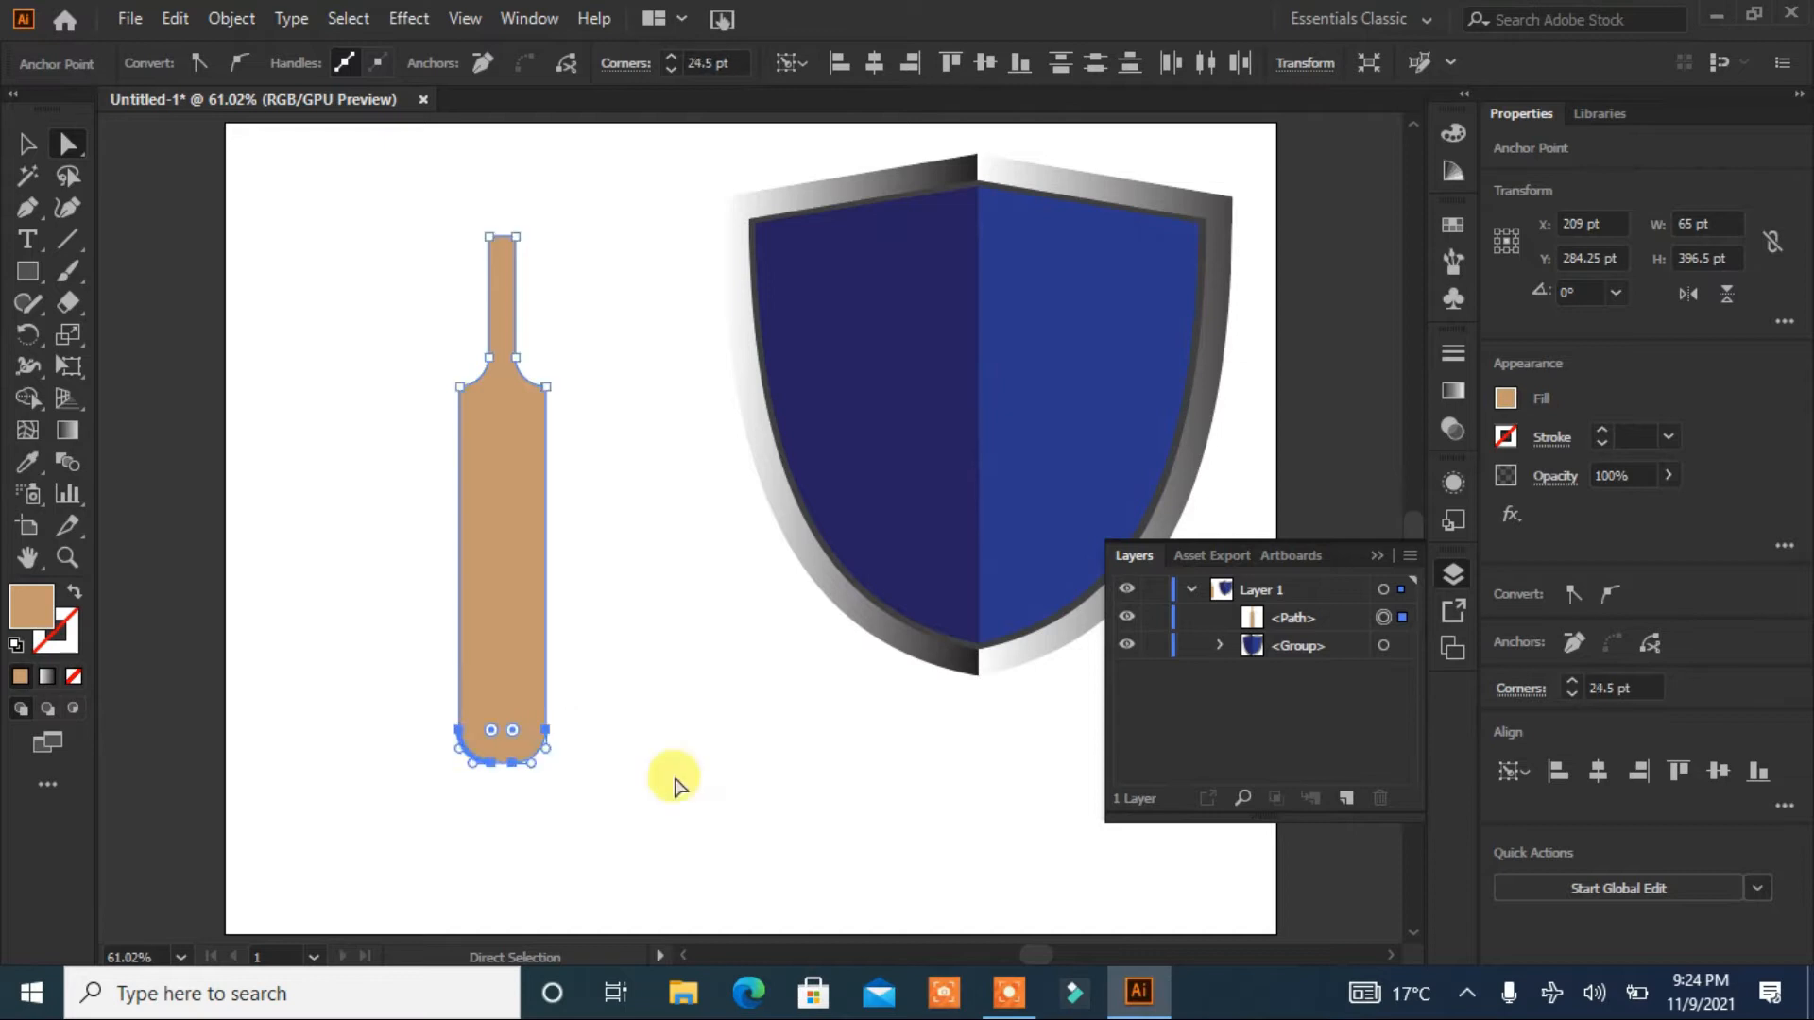
left_click(627, 728)
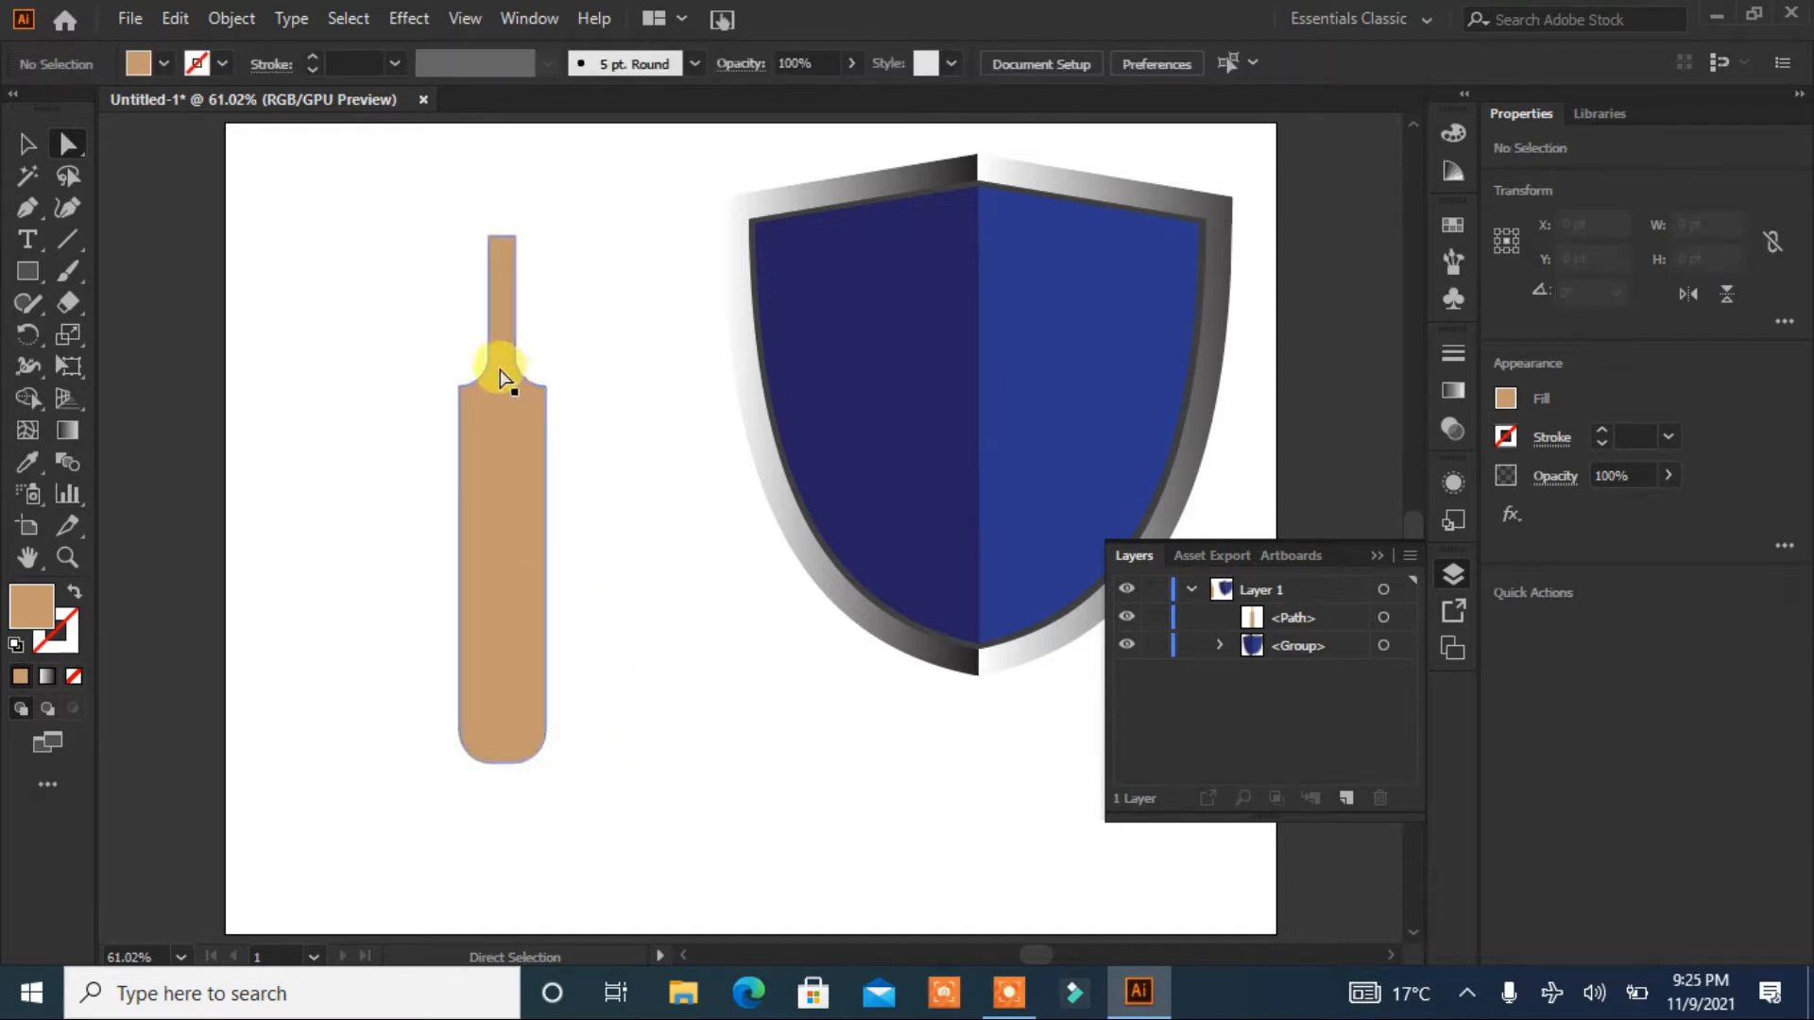
Step: Draw a small tan rectangle about 29 by 15 pt as a cap over the upper end of the bat's handle
left_click(28, 207)
left_click(28, 271)
left_click_drag(481, 221, 519, 242)
left_click(27, 144)
left_click(352, 332)
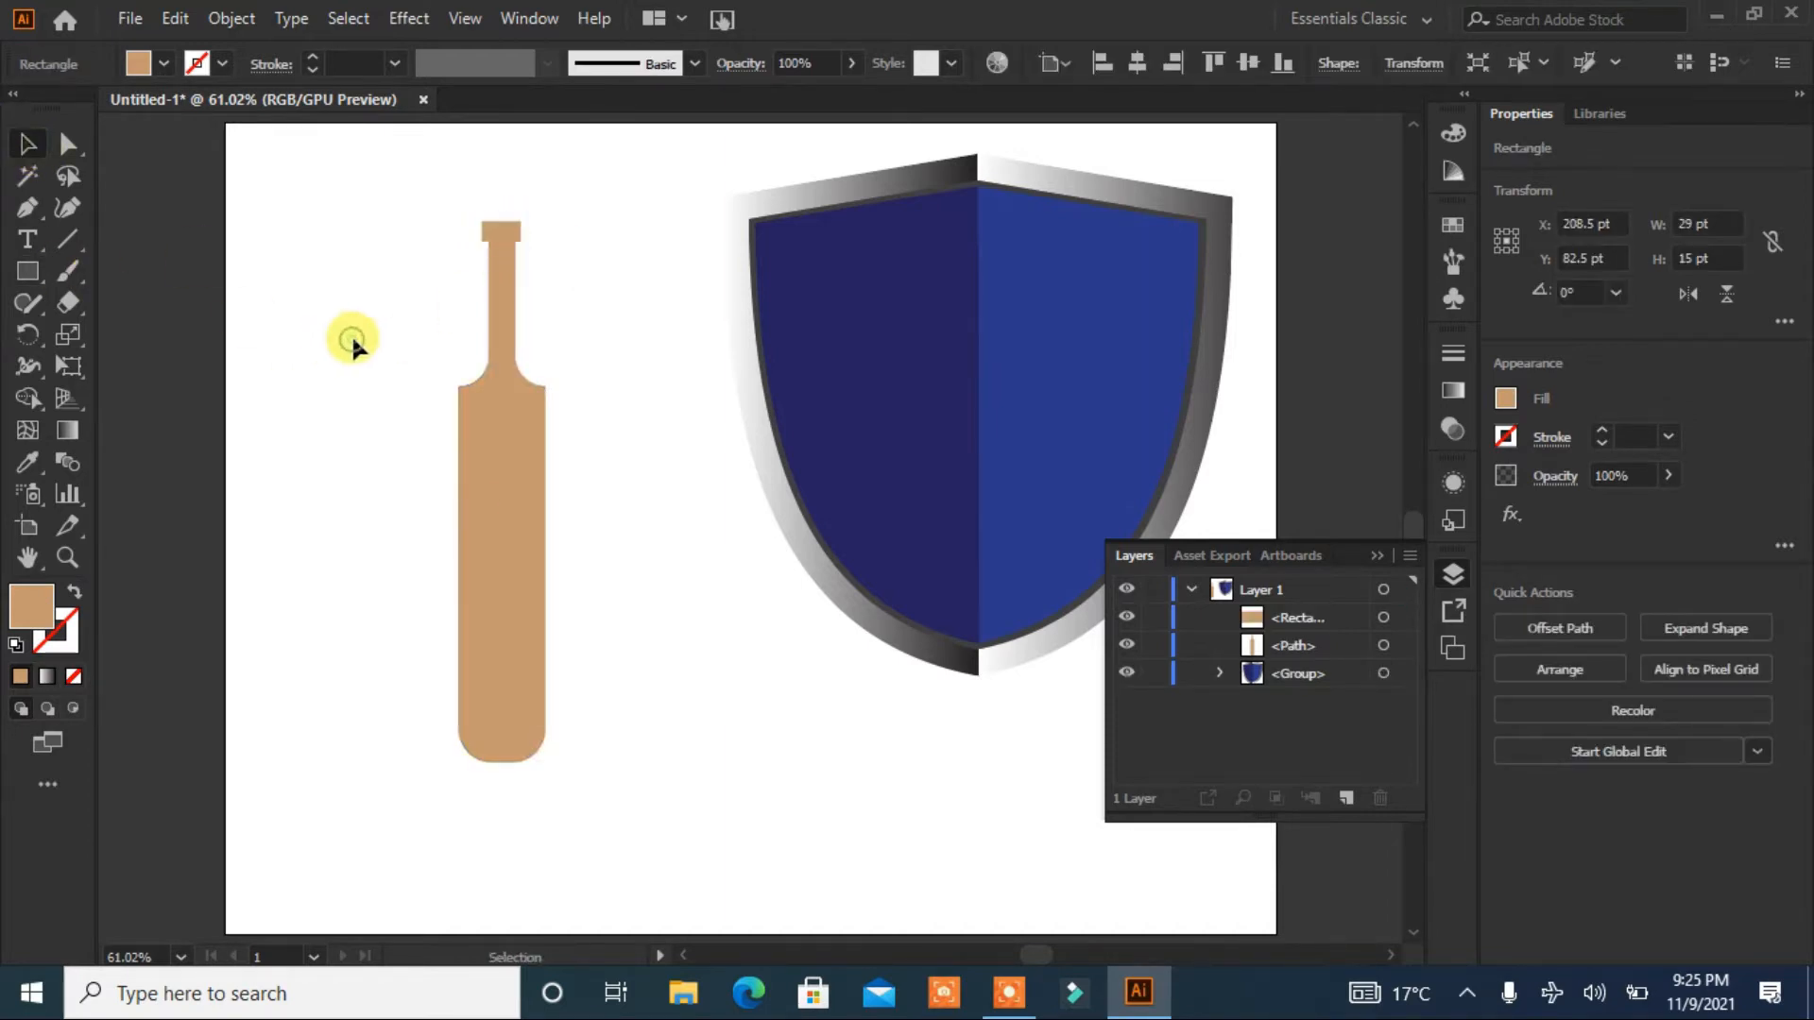
Step: Align the cap and the bat by their horizontal centres and move both left of the shield to about X 226 pt
left_click_drag(571, 200, 468, 289)
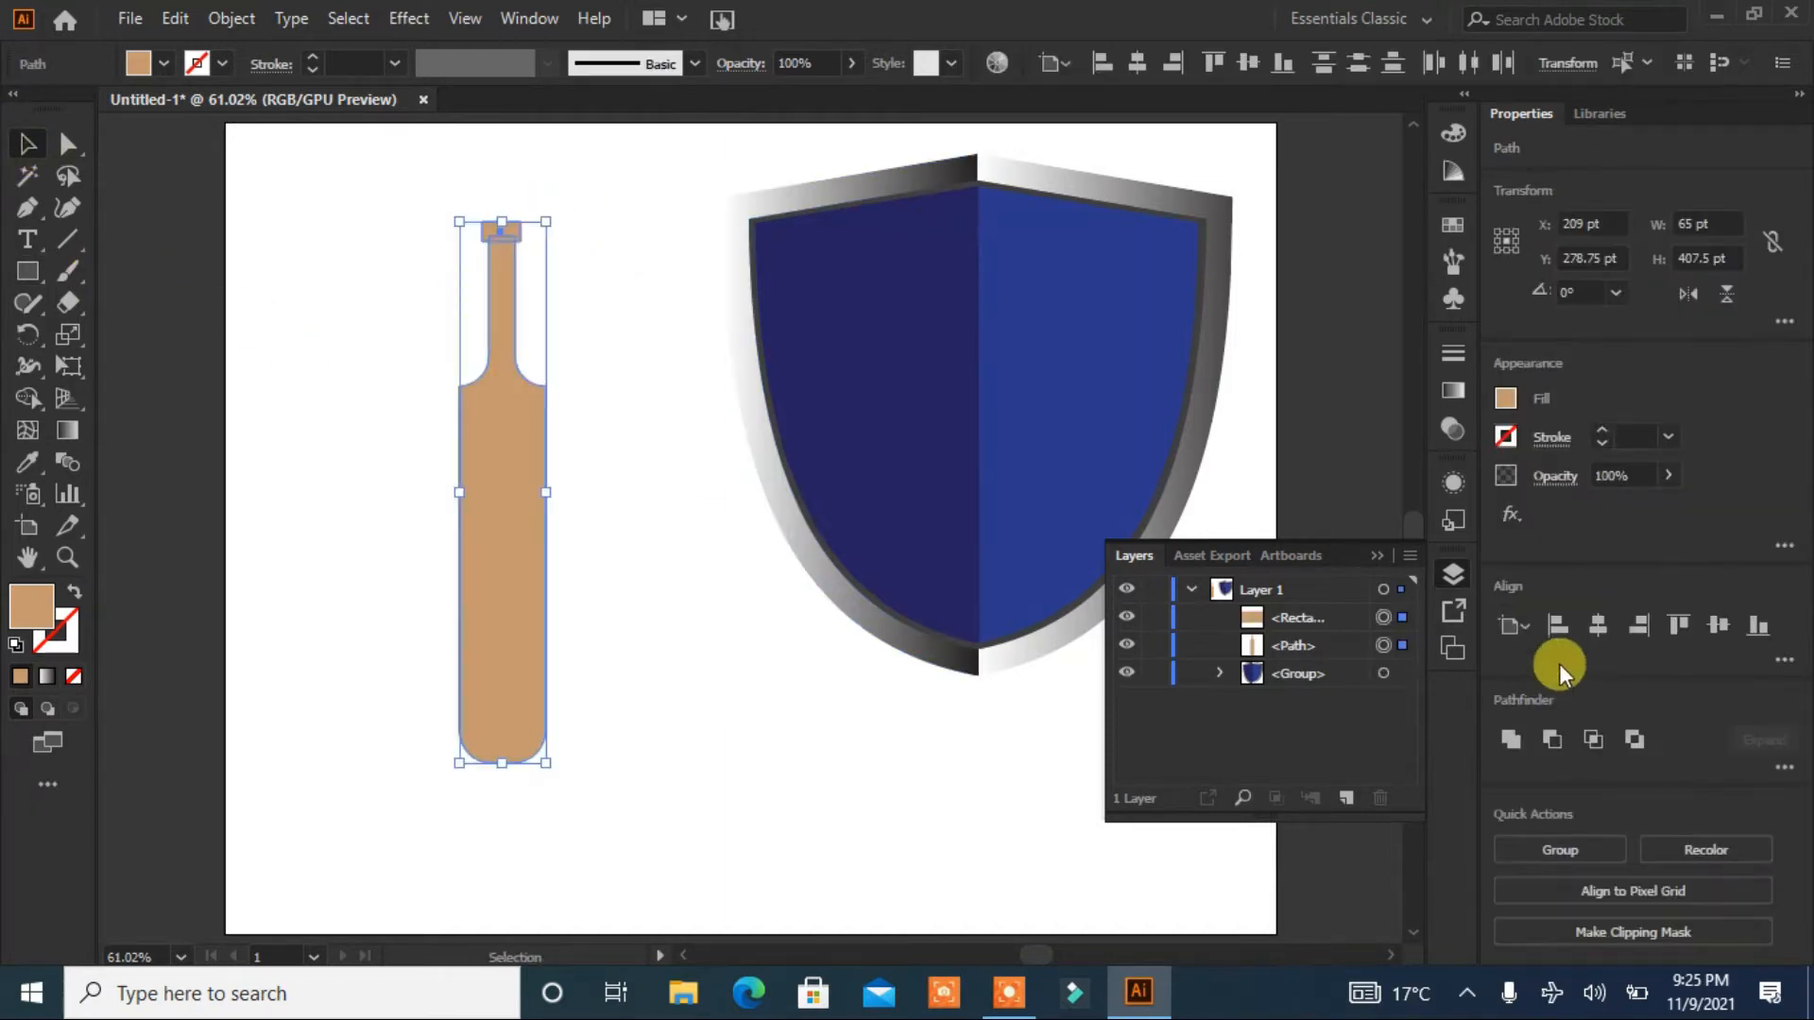
left_click(1597, 626)
left_click_drag(752, 557, 525, 545)
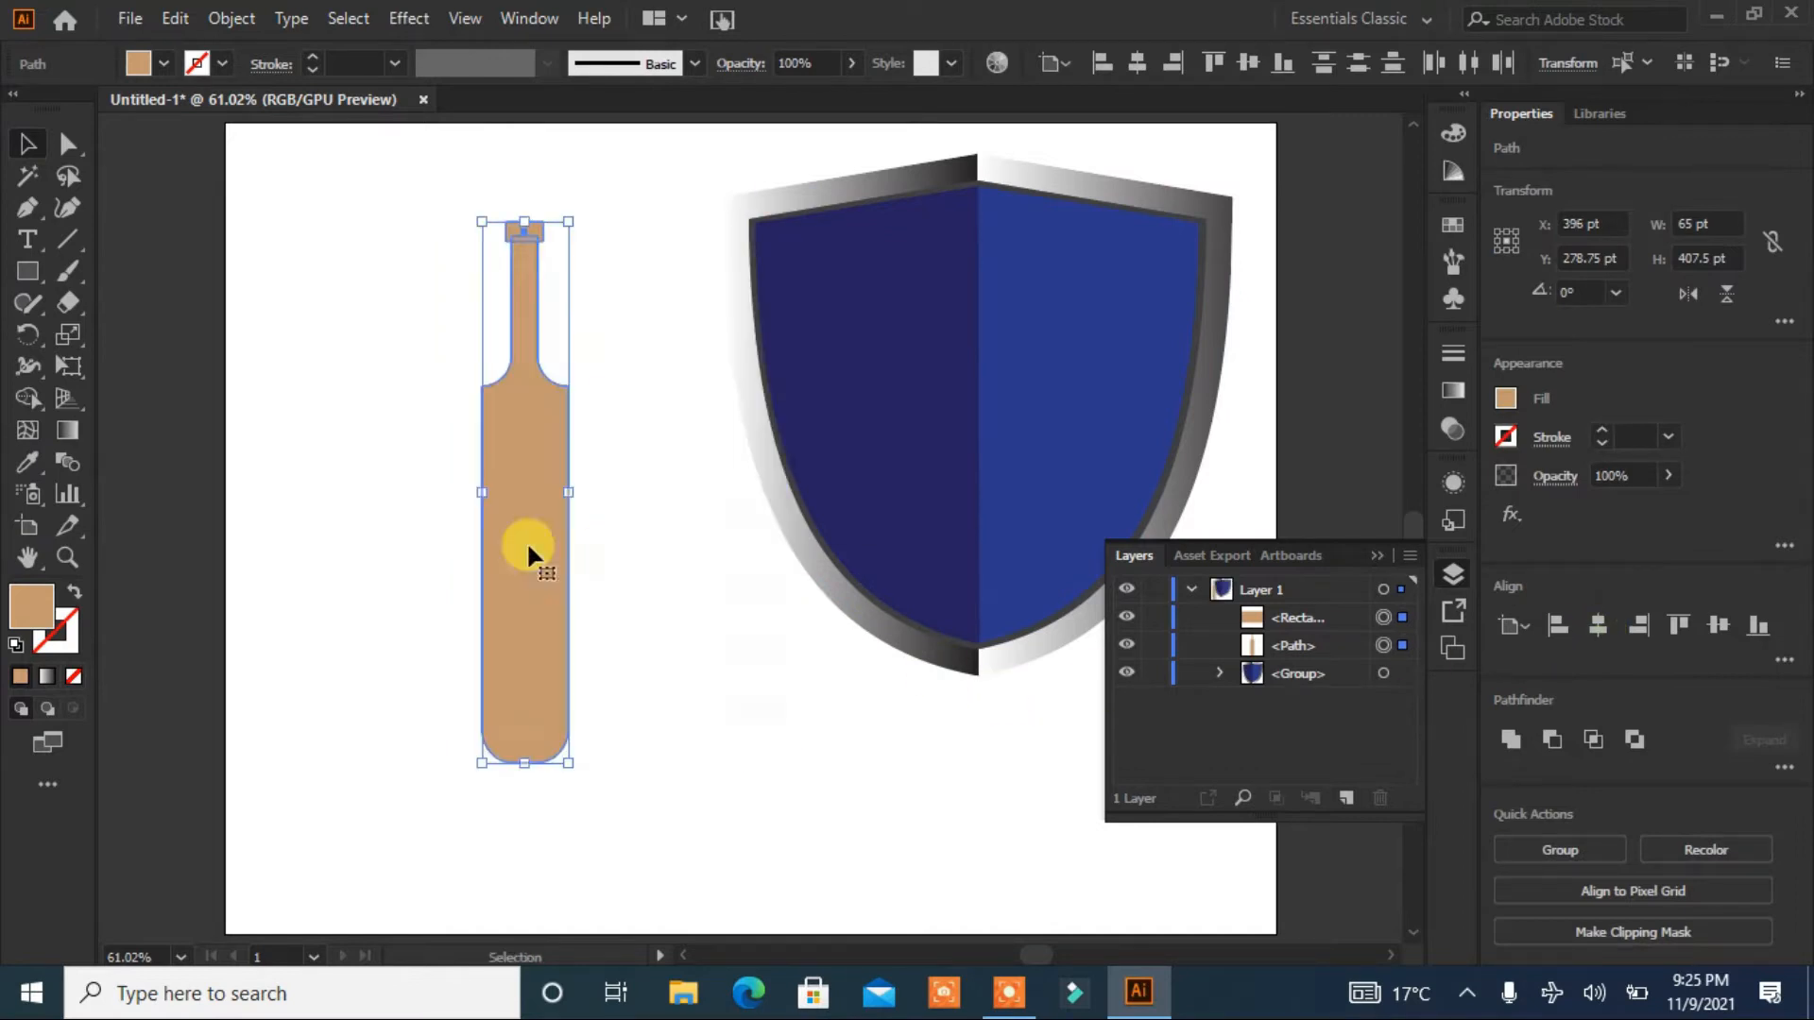
left_click(656, 409)
Step: Shrink the cap rectangle proportionally from its centre to about 24 by 12.4 pt
left_click(521, 239)
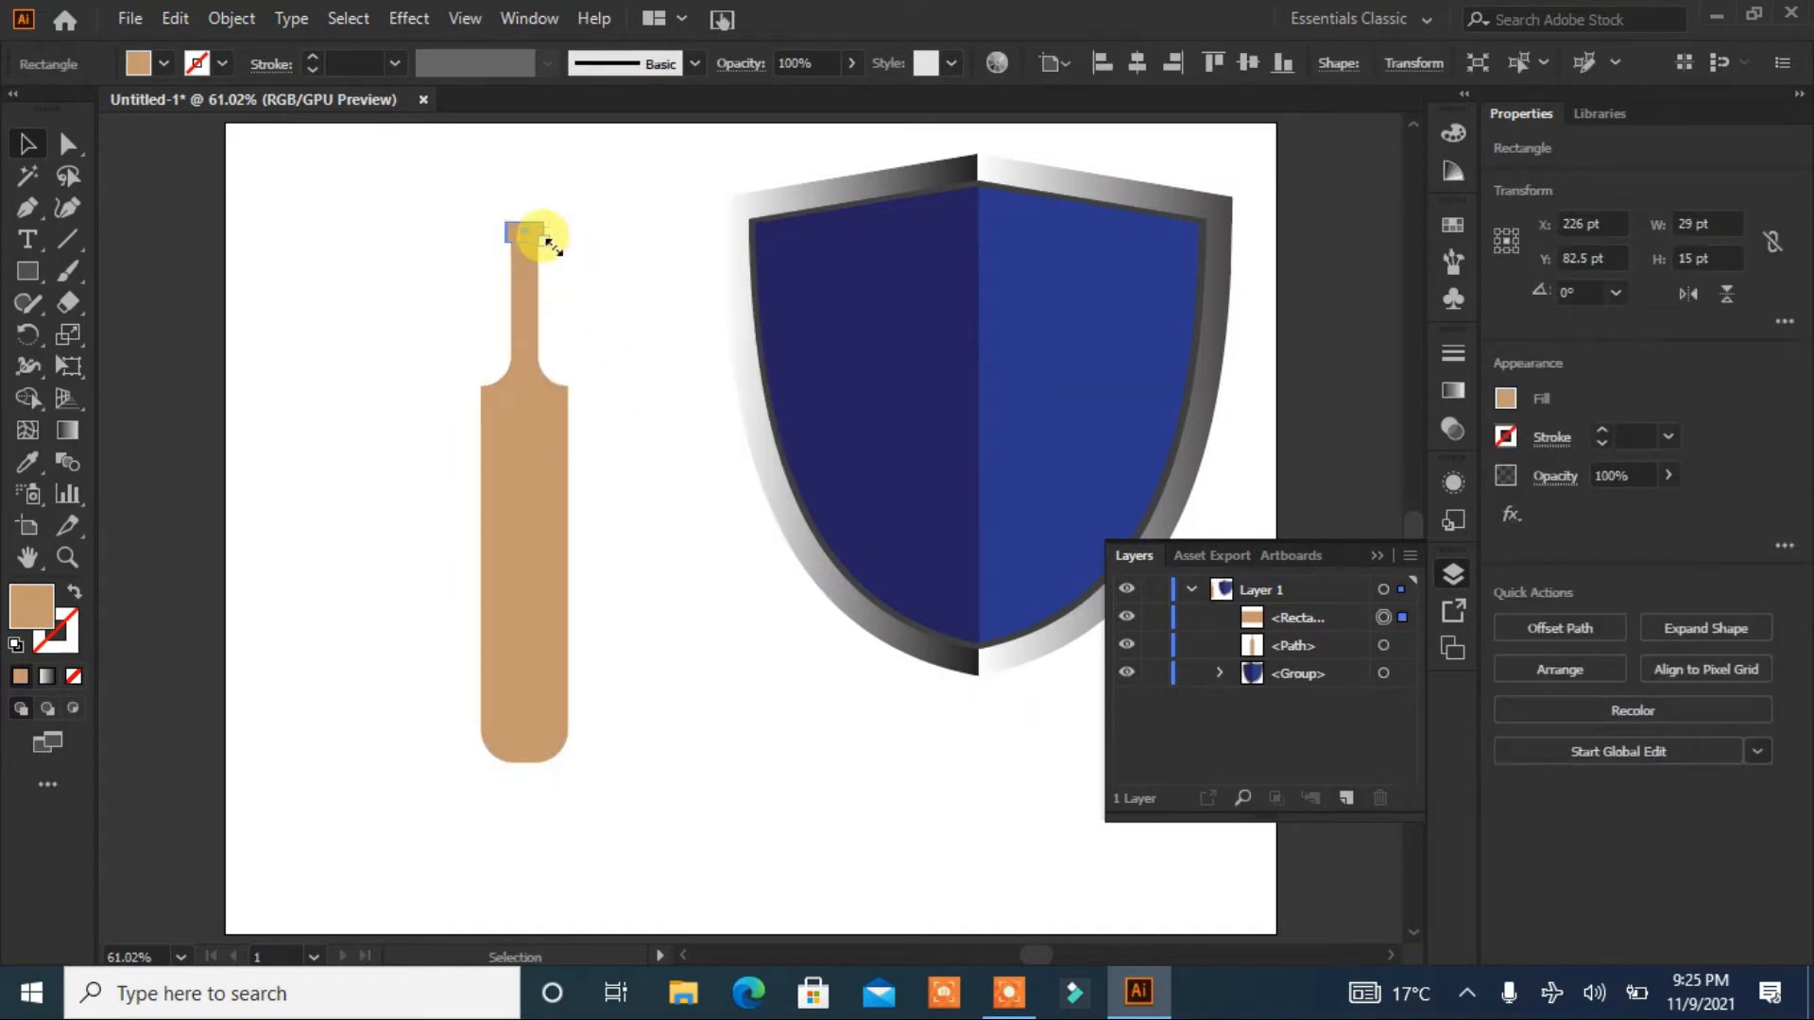
key("ctrl+equal")
key("ctrl+equal")
key("ctrl+equal")
key("ctrl+equal")
key("ctrl+equal")
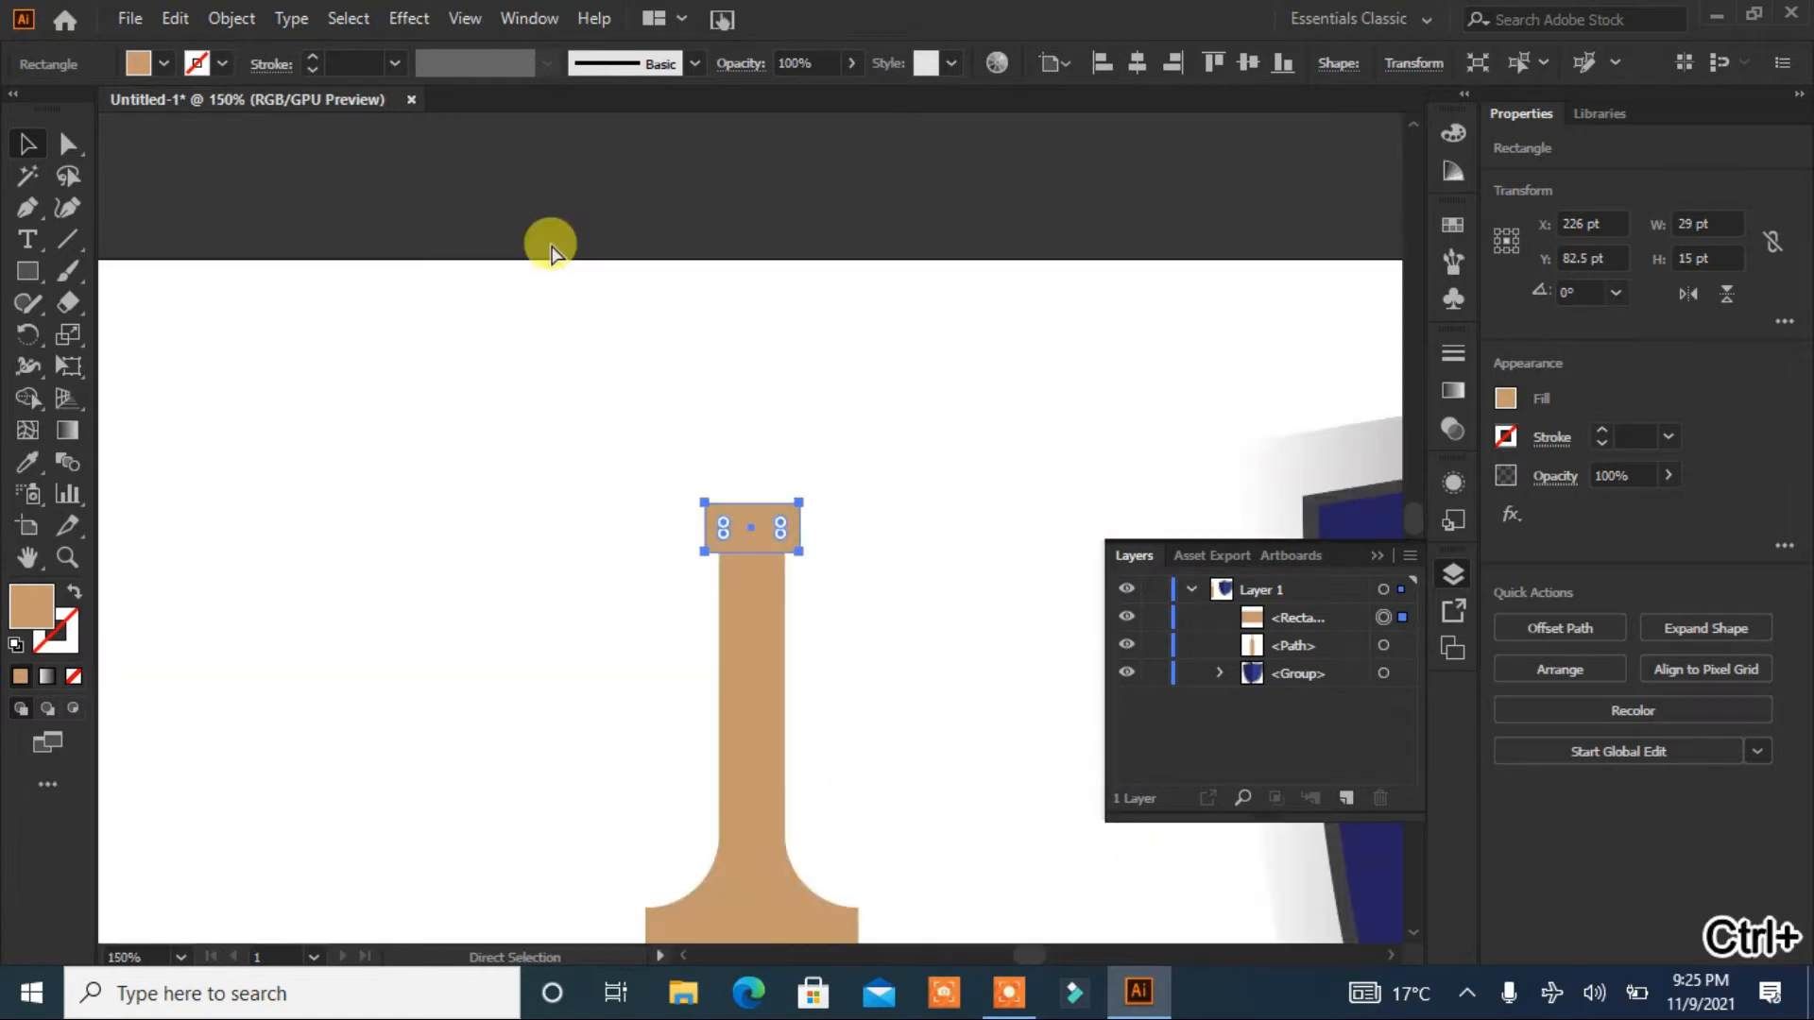
left_click_drag(848, 576, 832, 568)
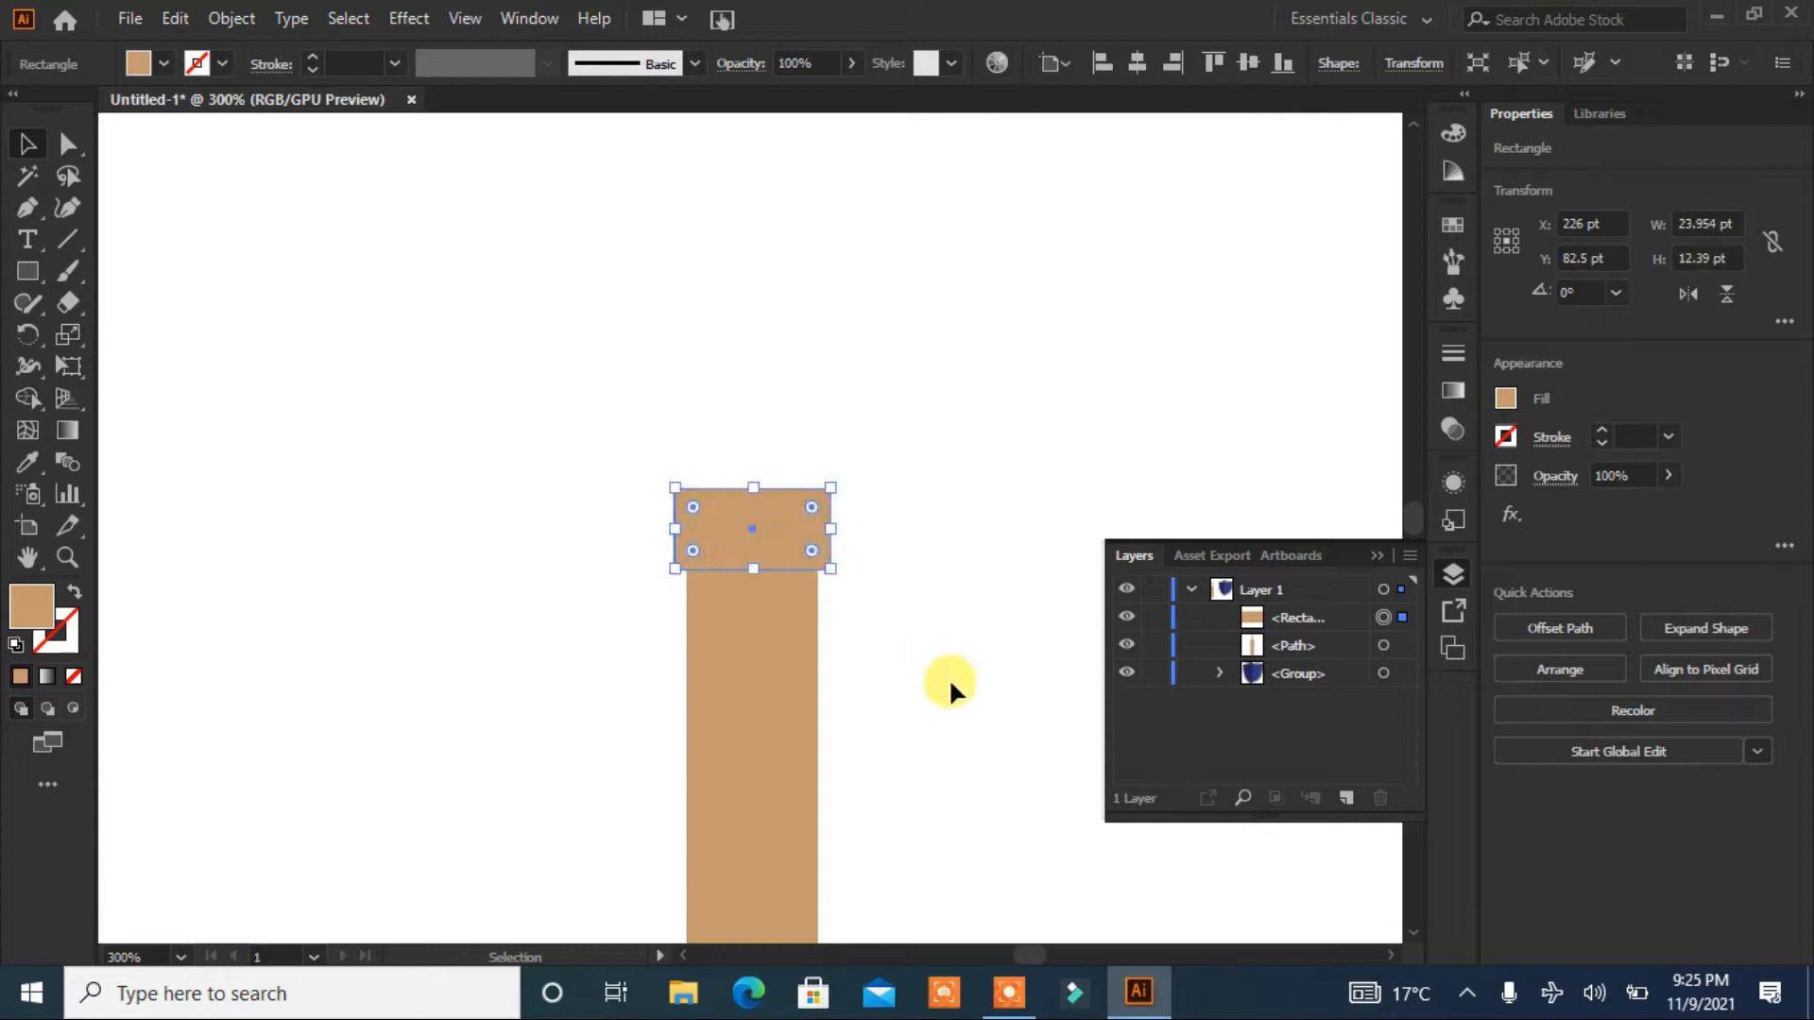
Step: Unite the cap rectangle with the bat into a single shape
left_click(747, 555, "shift")
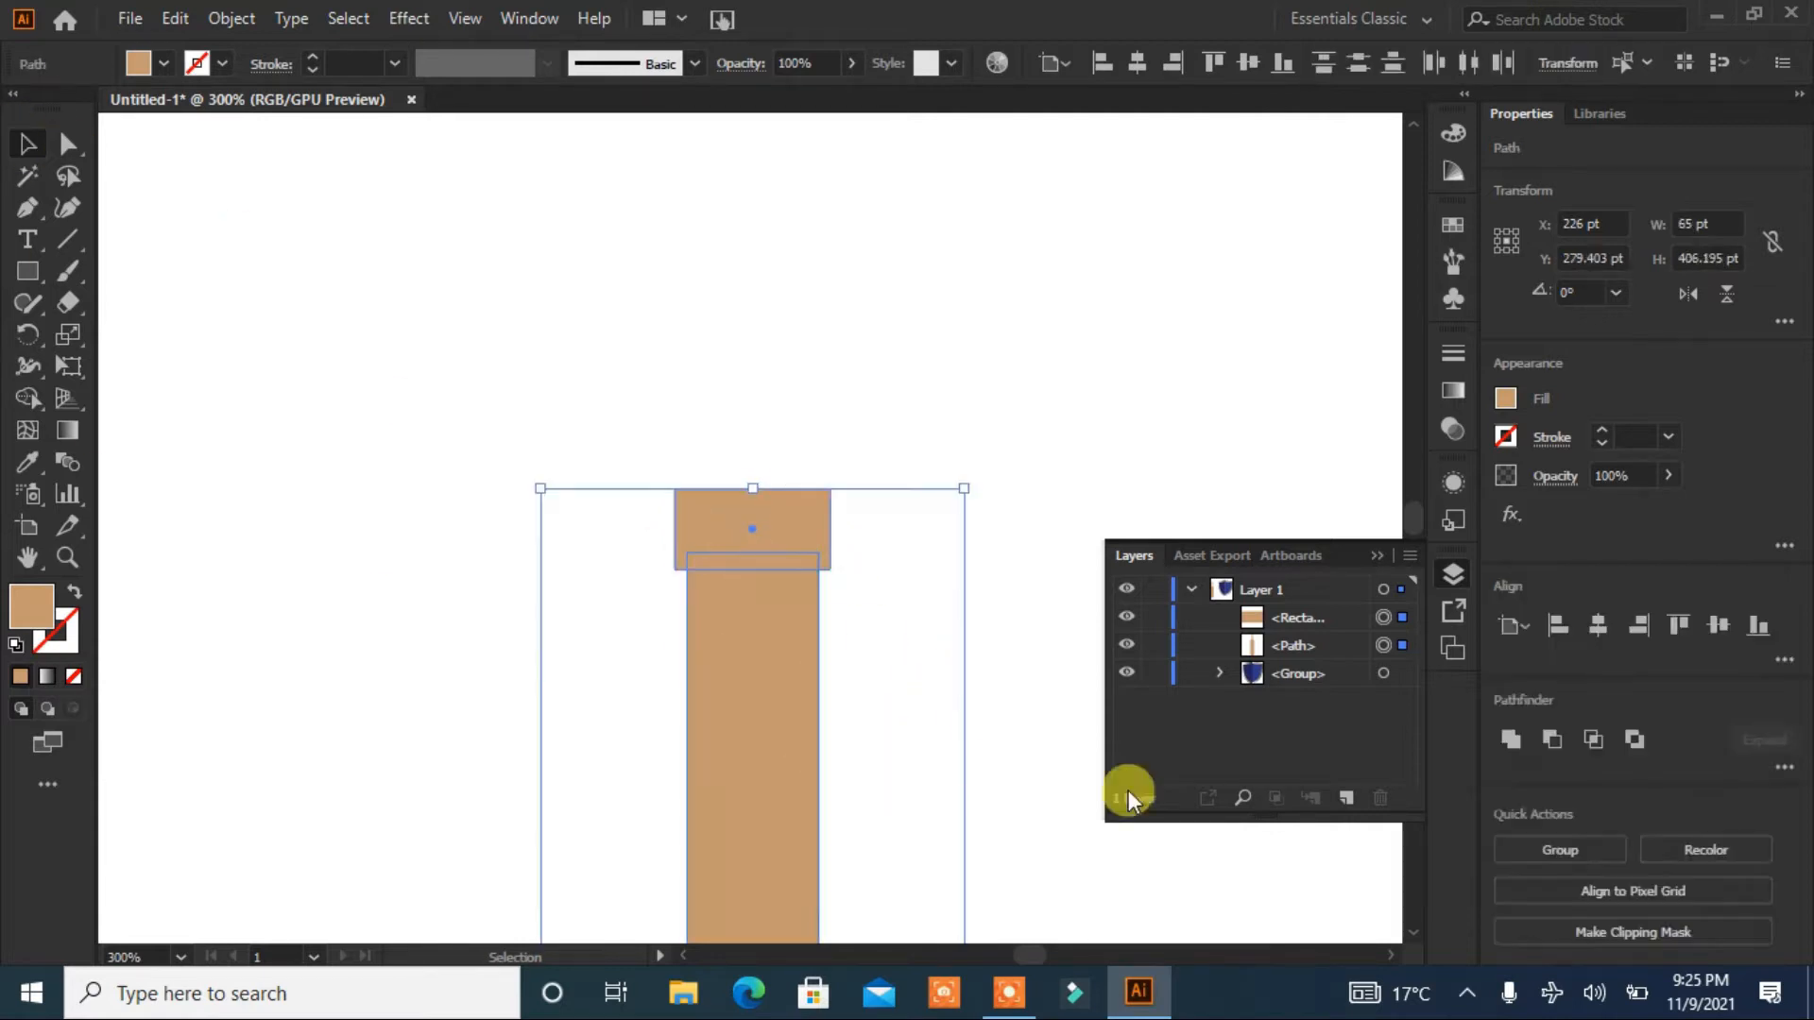
left_click(1508, 737)
left_click(873, 417)
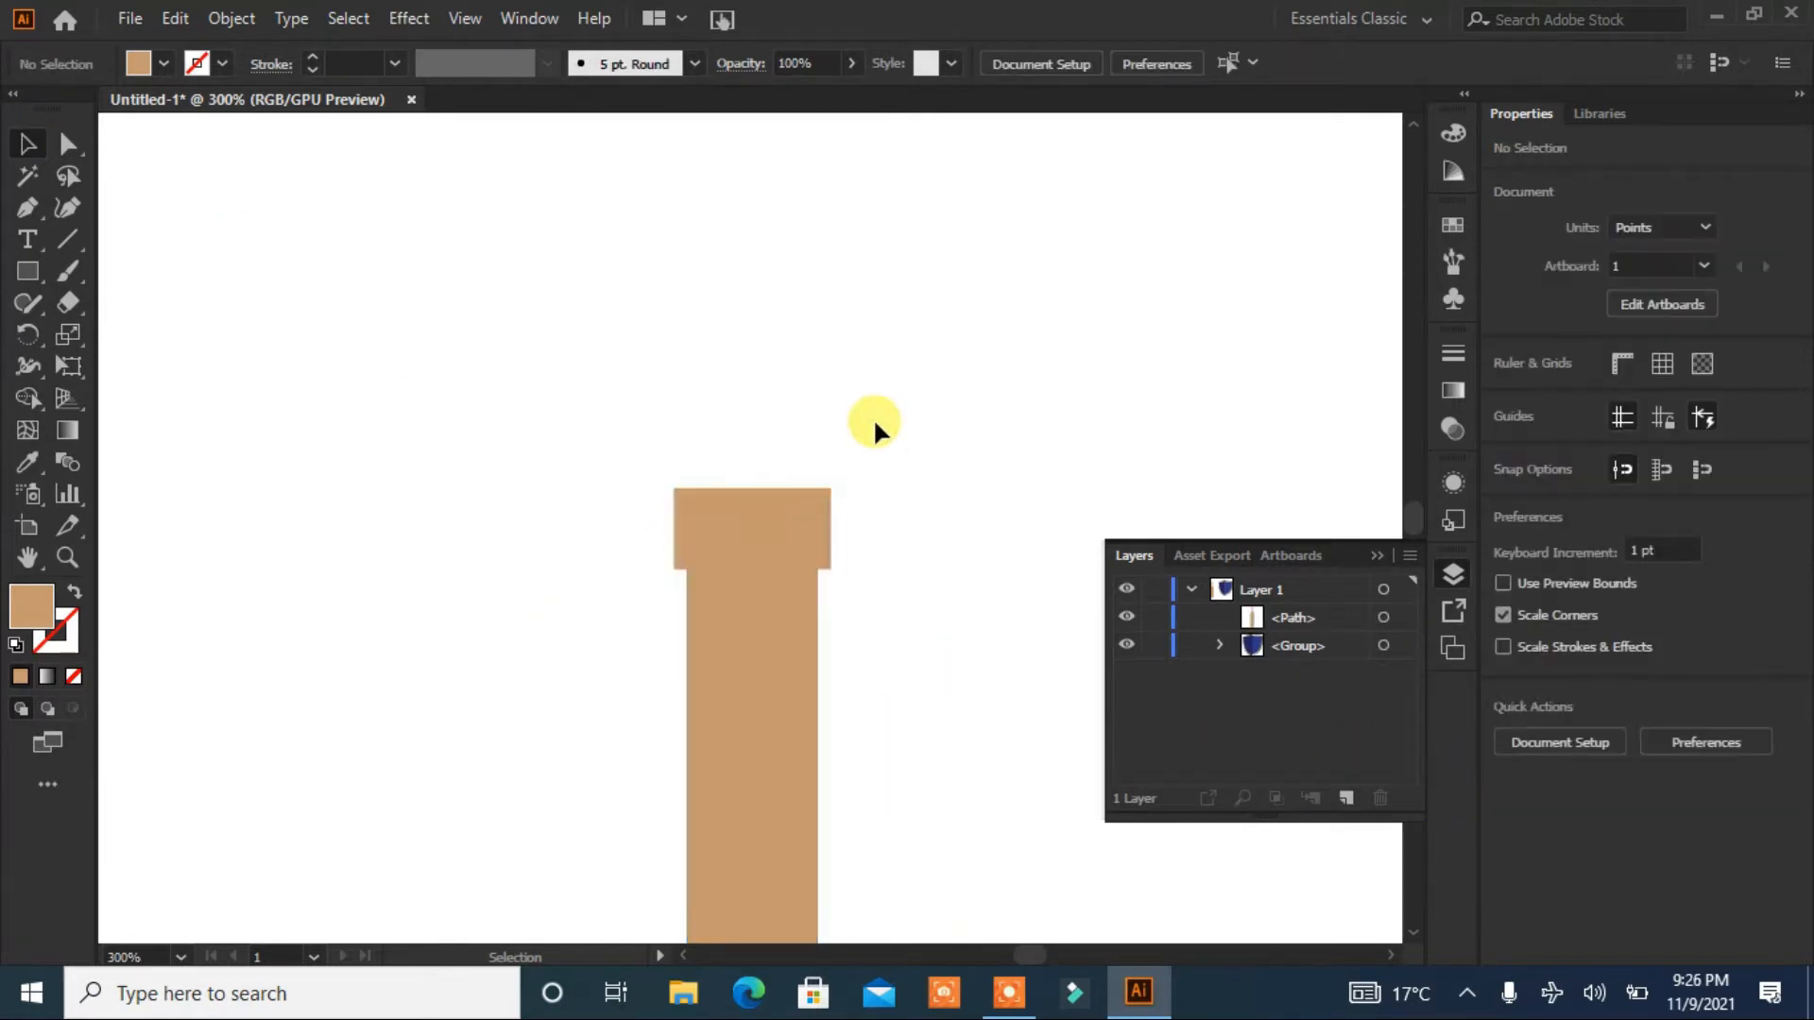
Step: Round the two inner corners where the underside of the cap meets the bat's handle
left_click(67, 144)
left_click(687, 567)
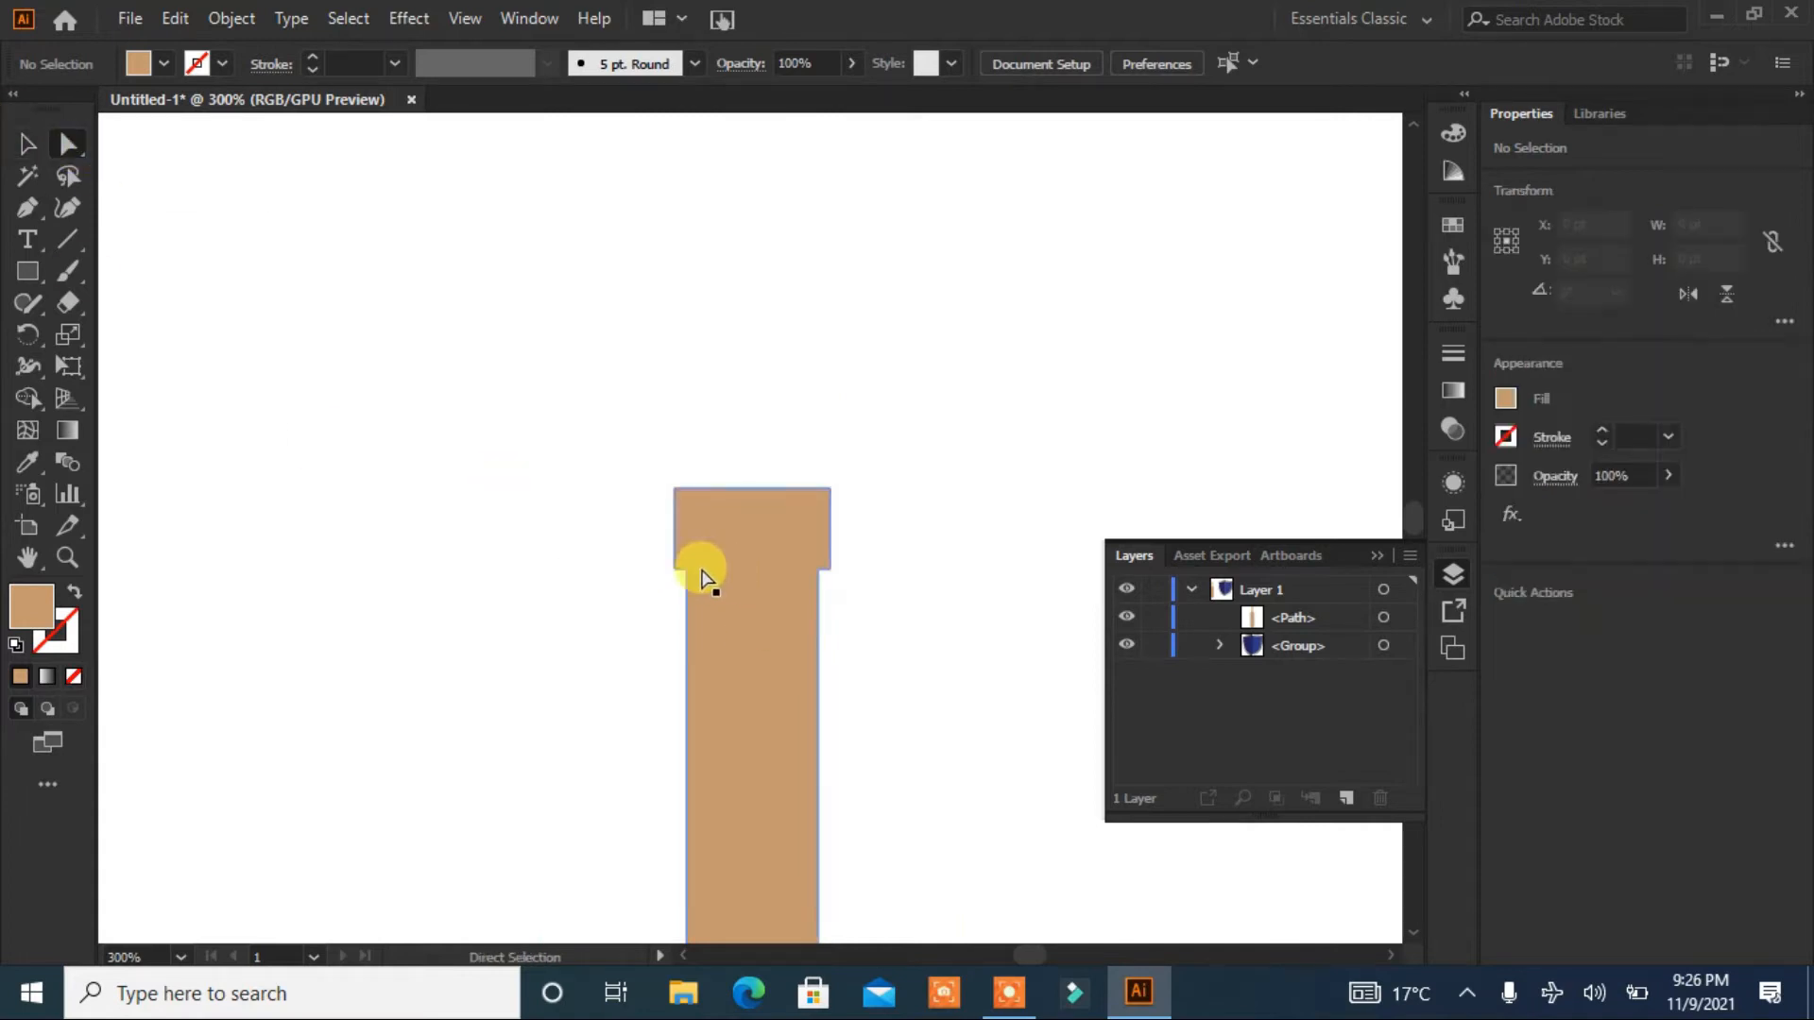
left_click(684, 571)
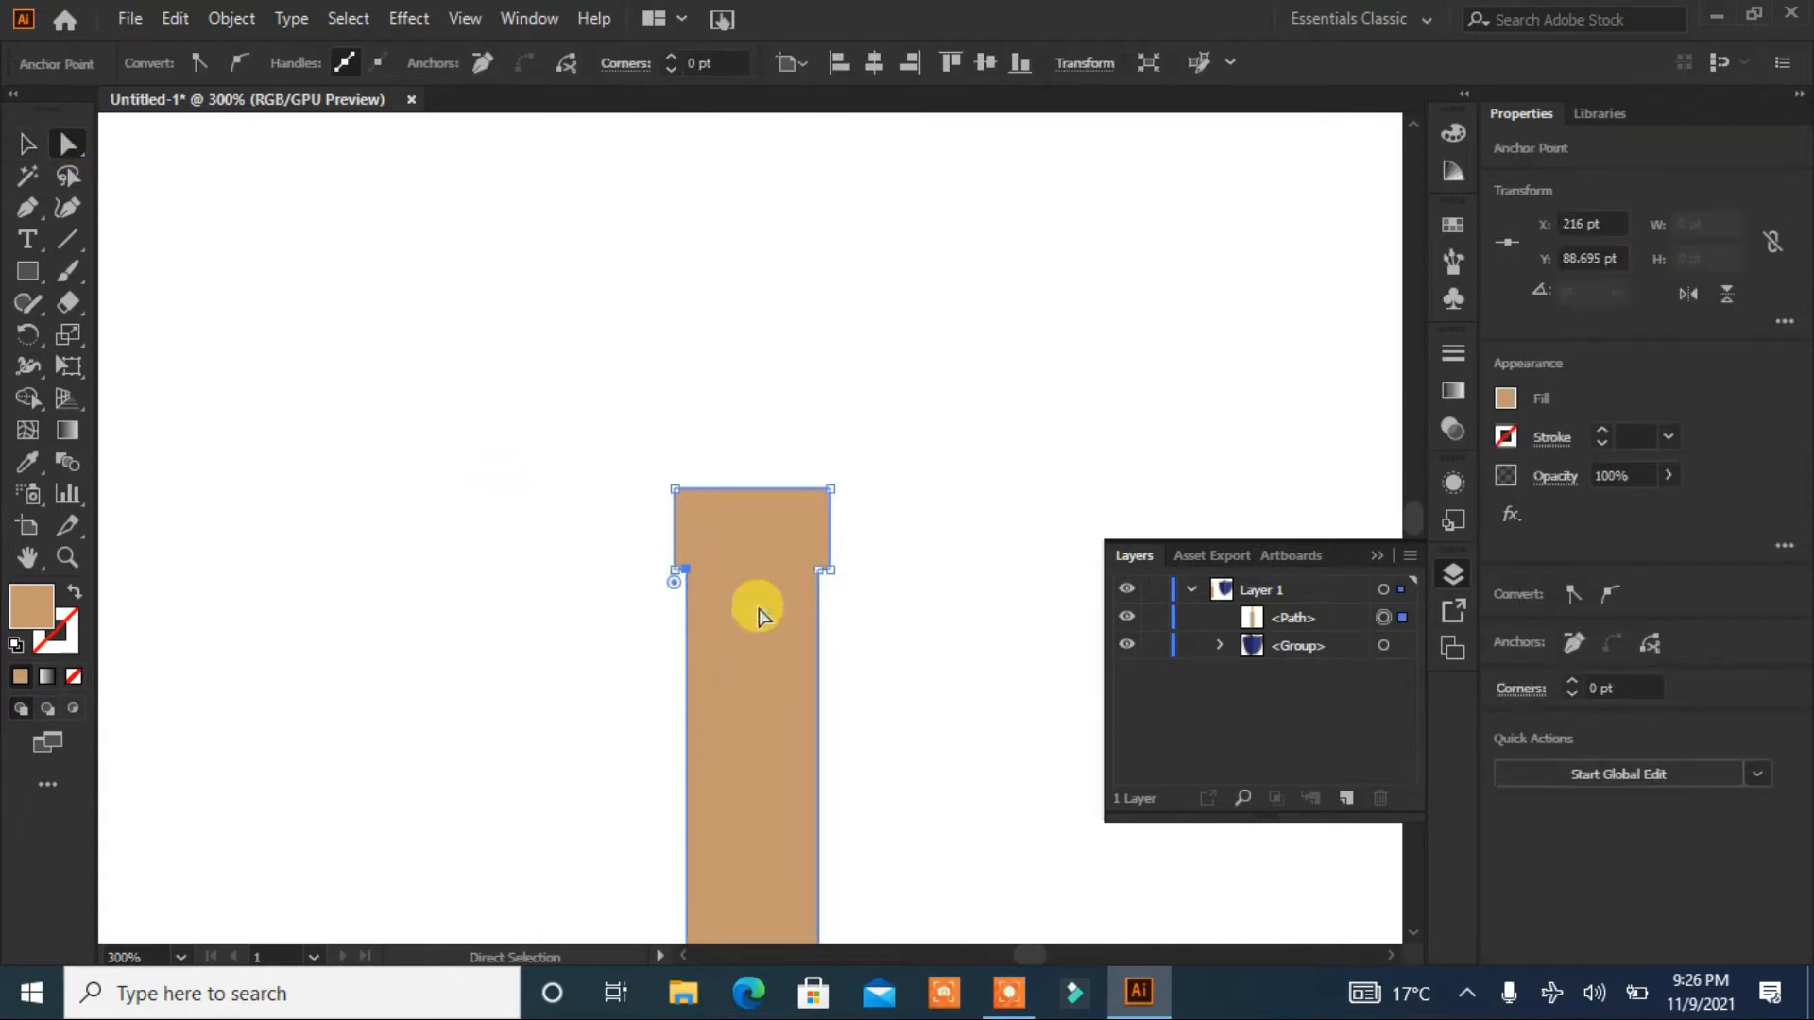
left_click(818, 570, "shift")
left_click_drag(831, 582, 902, 649)
left_click(548, 586)
Step: Round the two upper corners of the handle's cap to a radius of about 3.2 pt
left_click(674, 490)
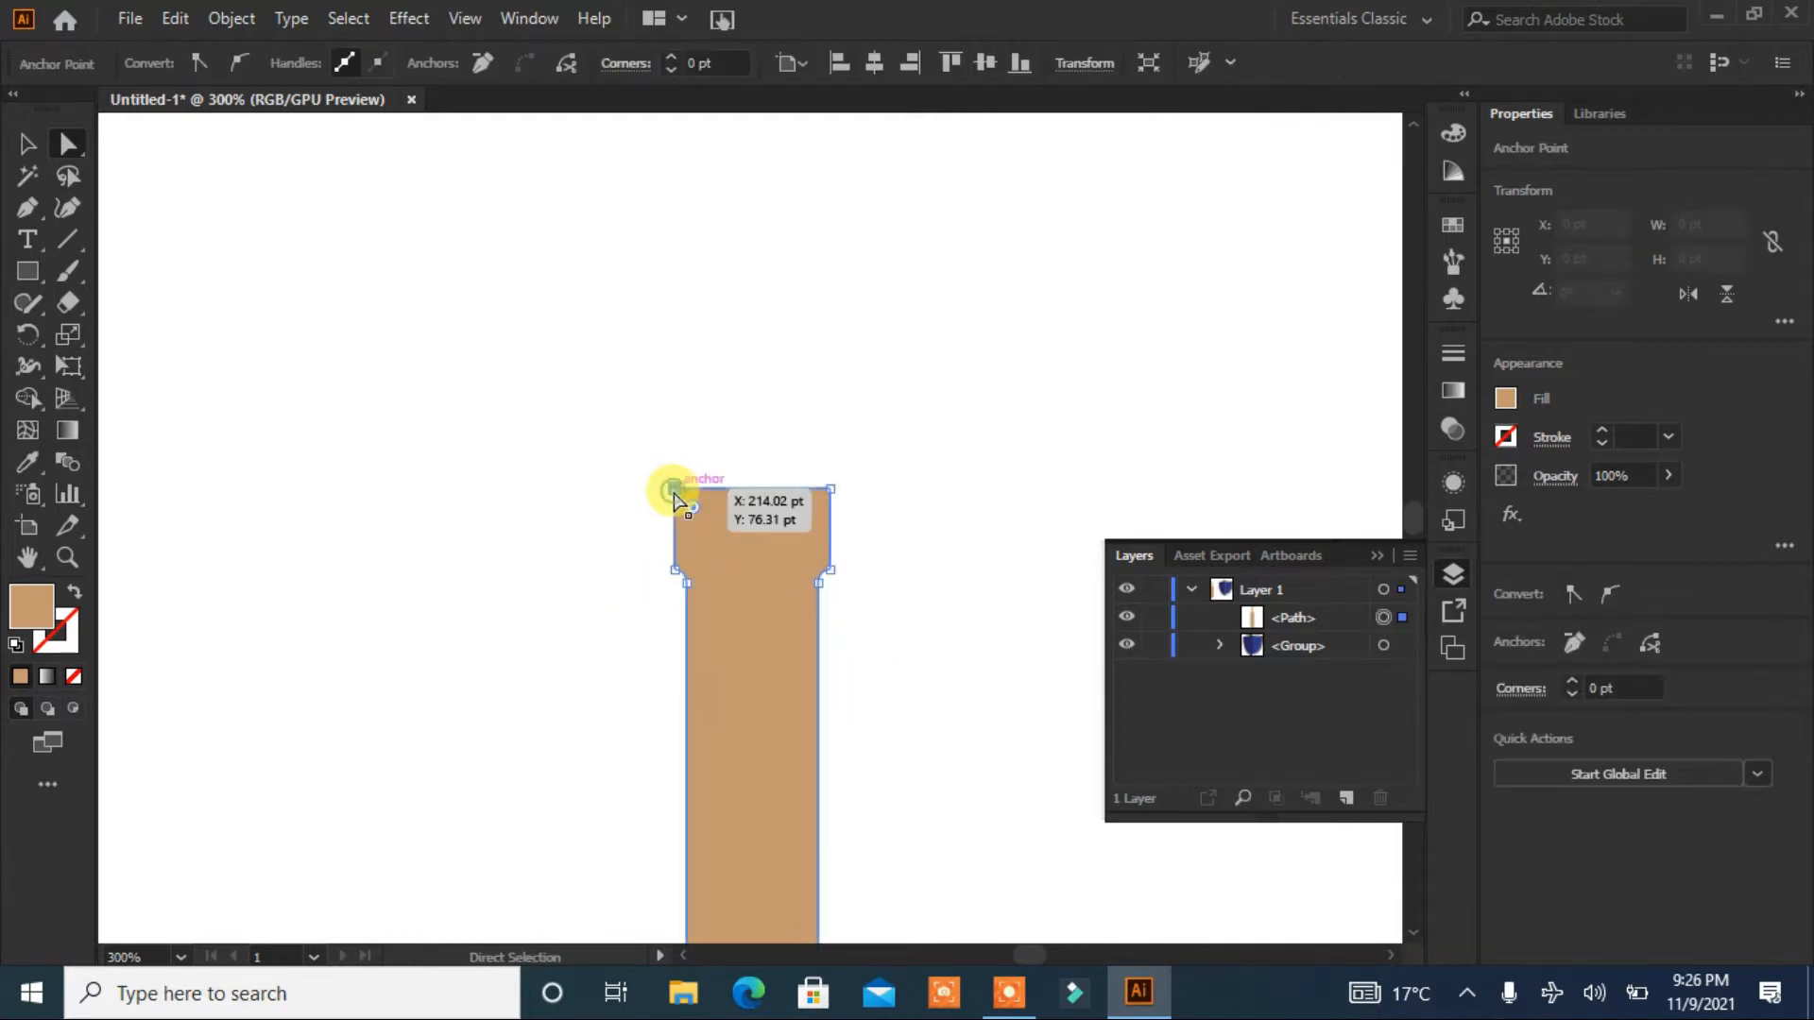
left_click(832, 490, "shift")
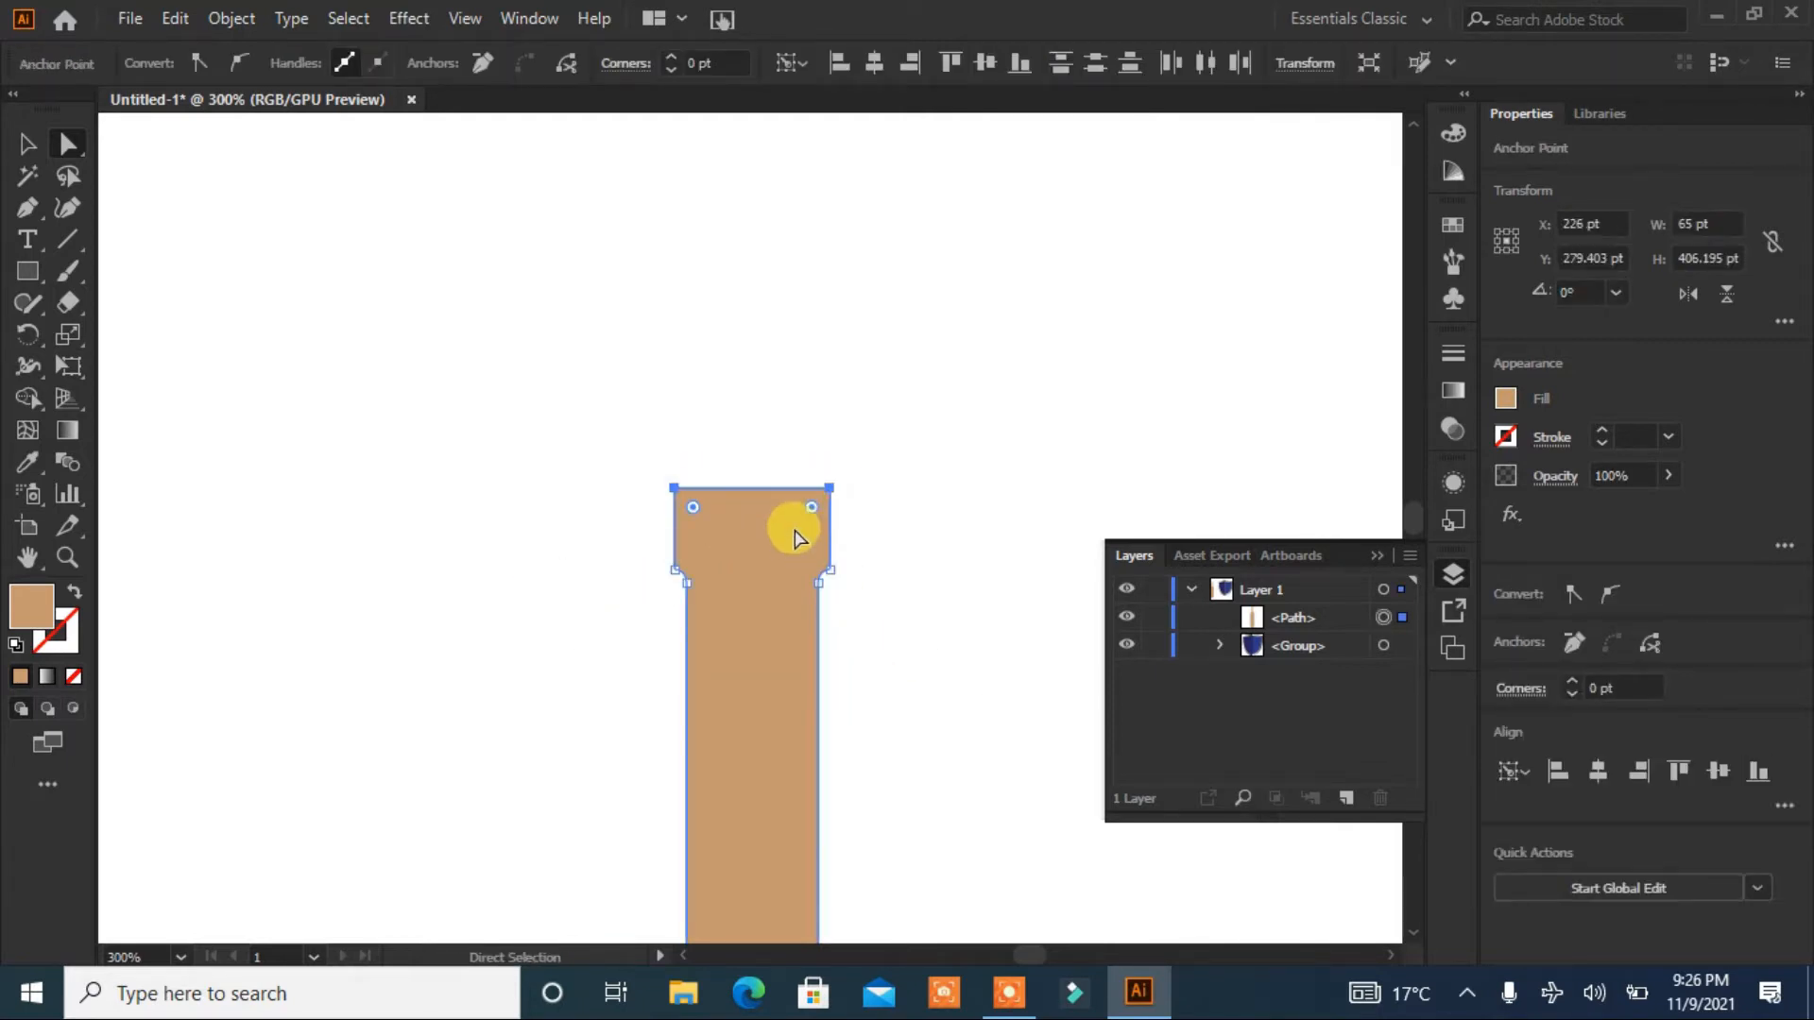
left_click_drag(814, 502, 808, 514)
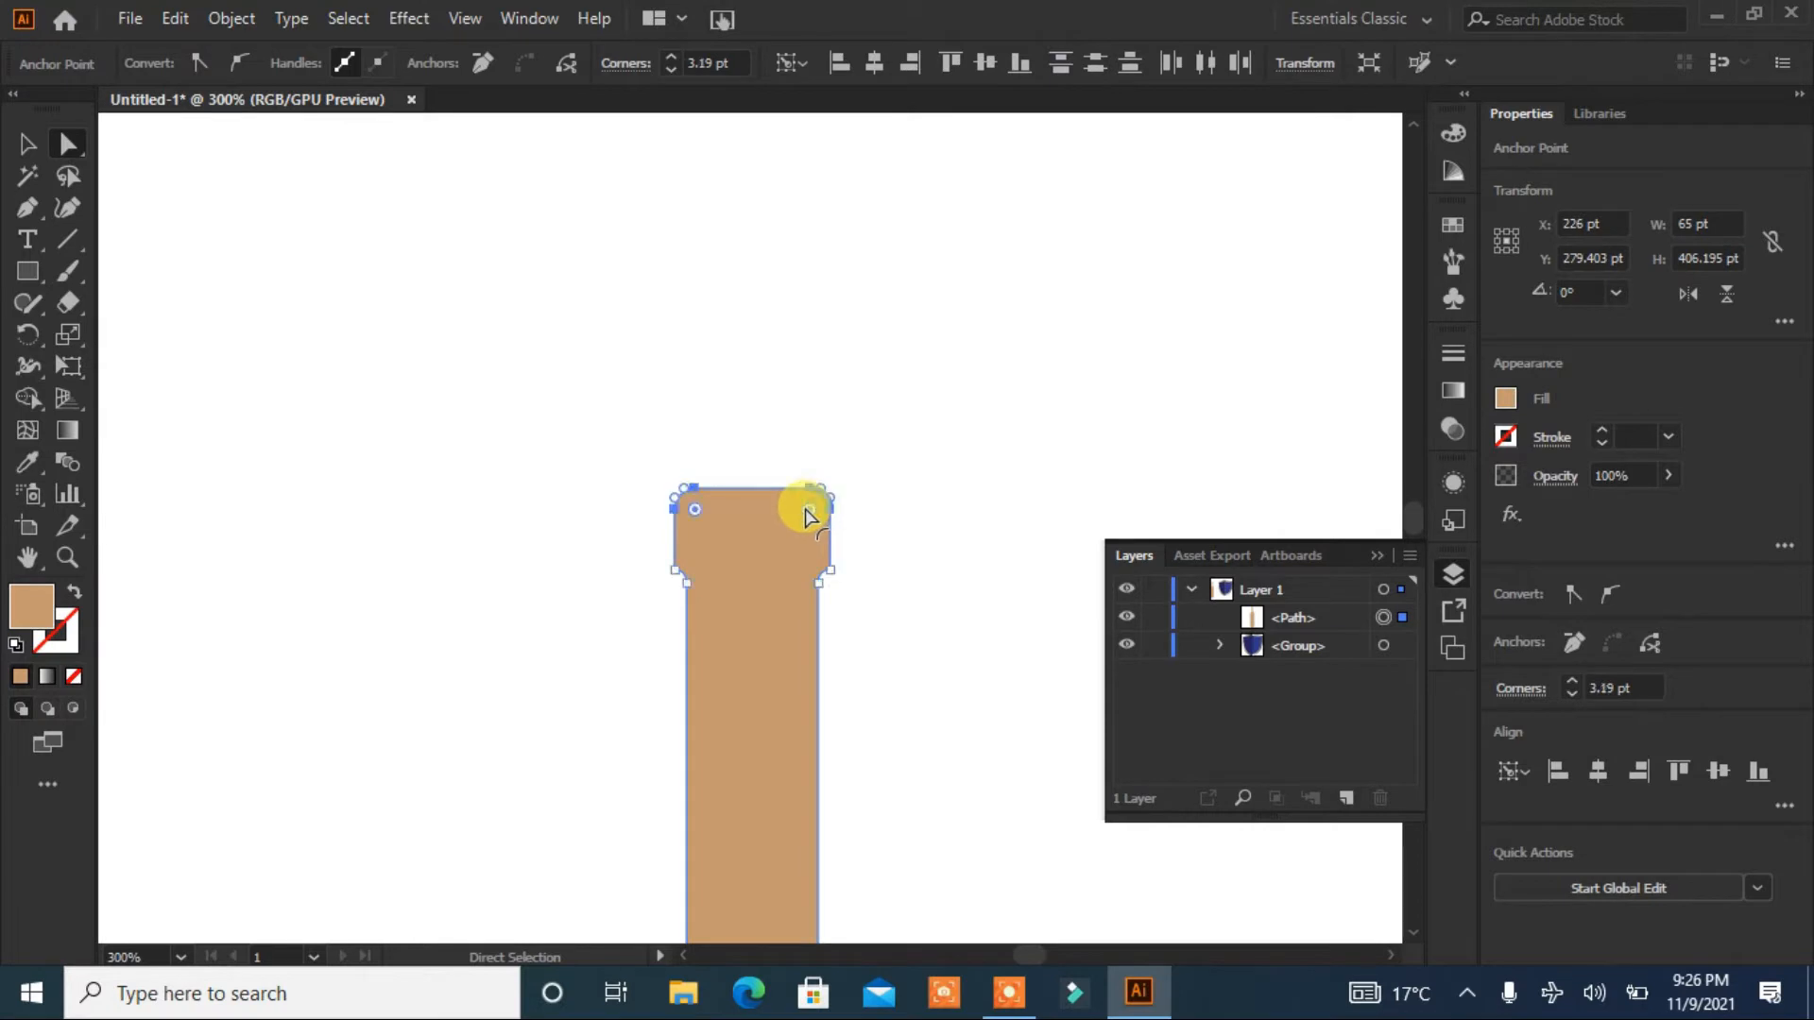
left_click(923, 478)
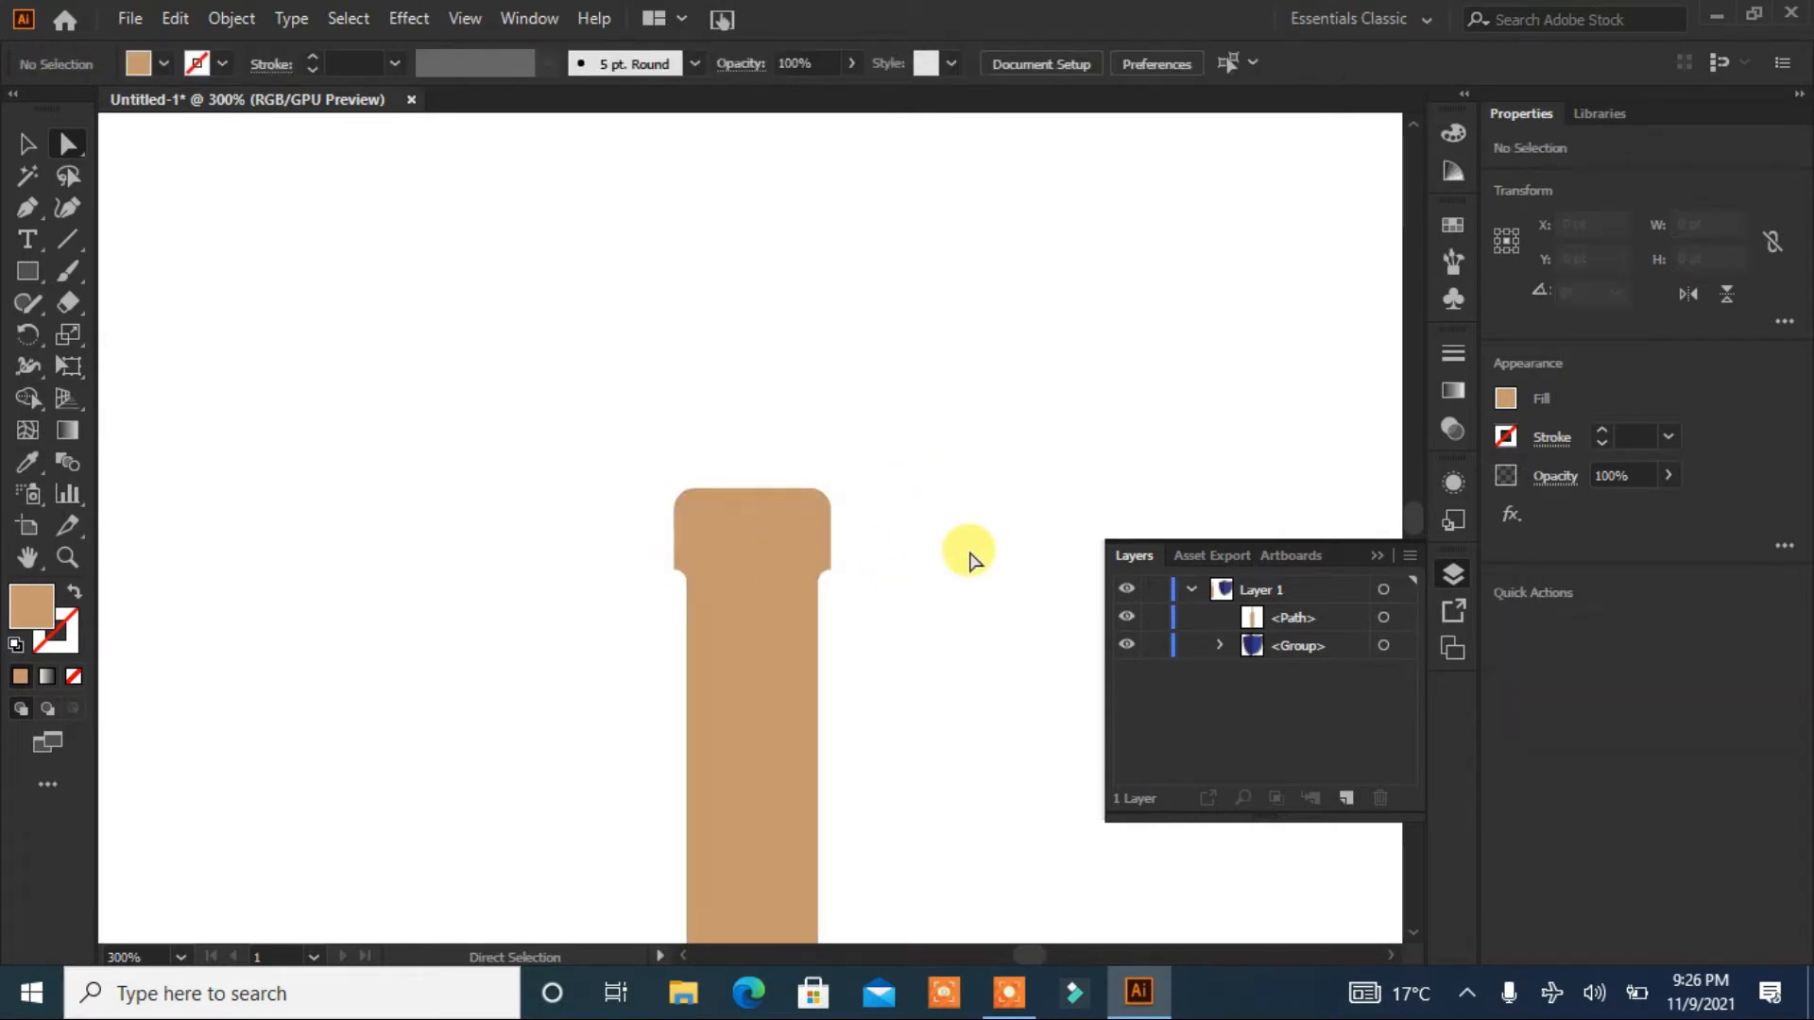
Step: Fill the whole bat with the next lighter tan tint from the Color Guide
left_click(738, 741)
left_click(28, 144)
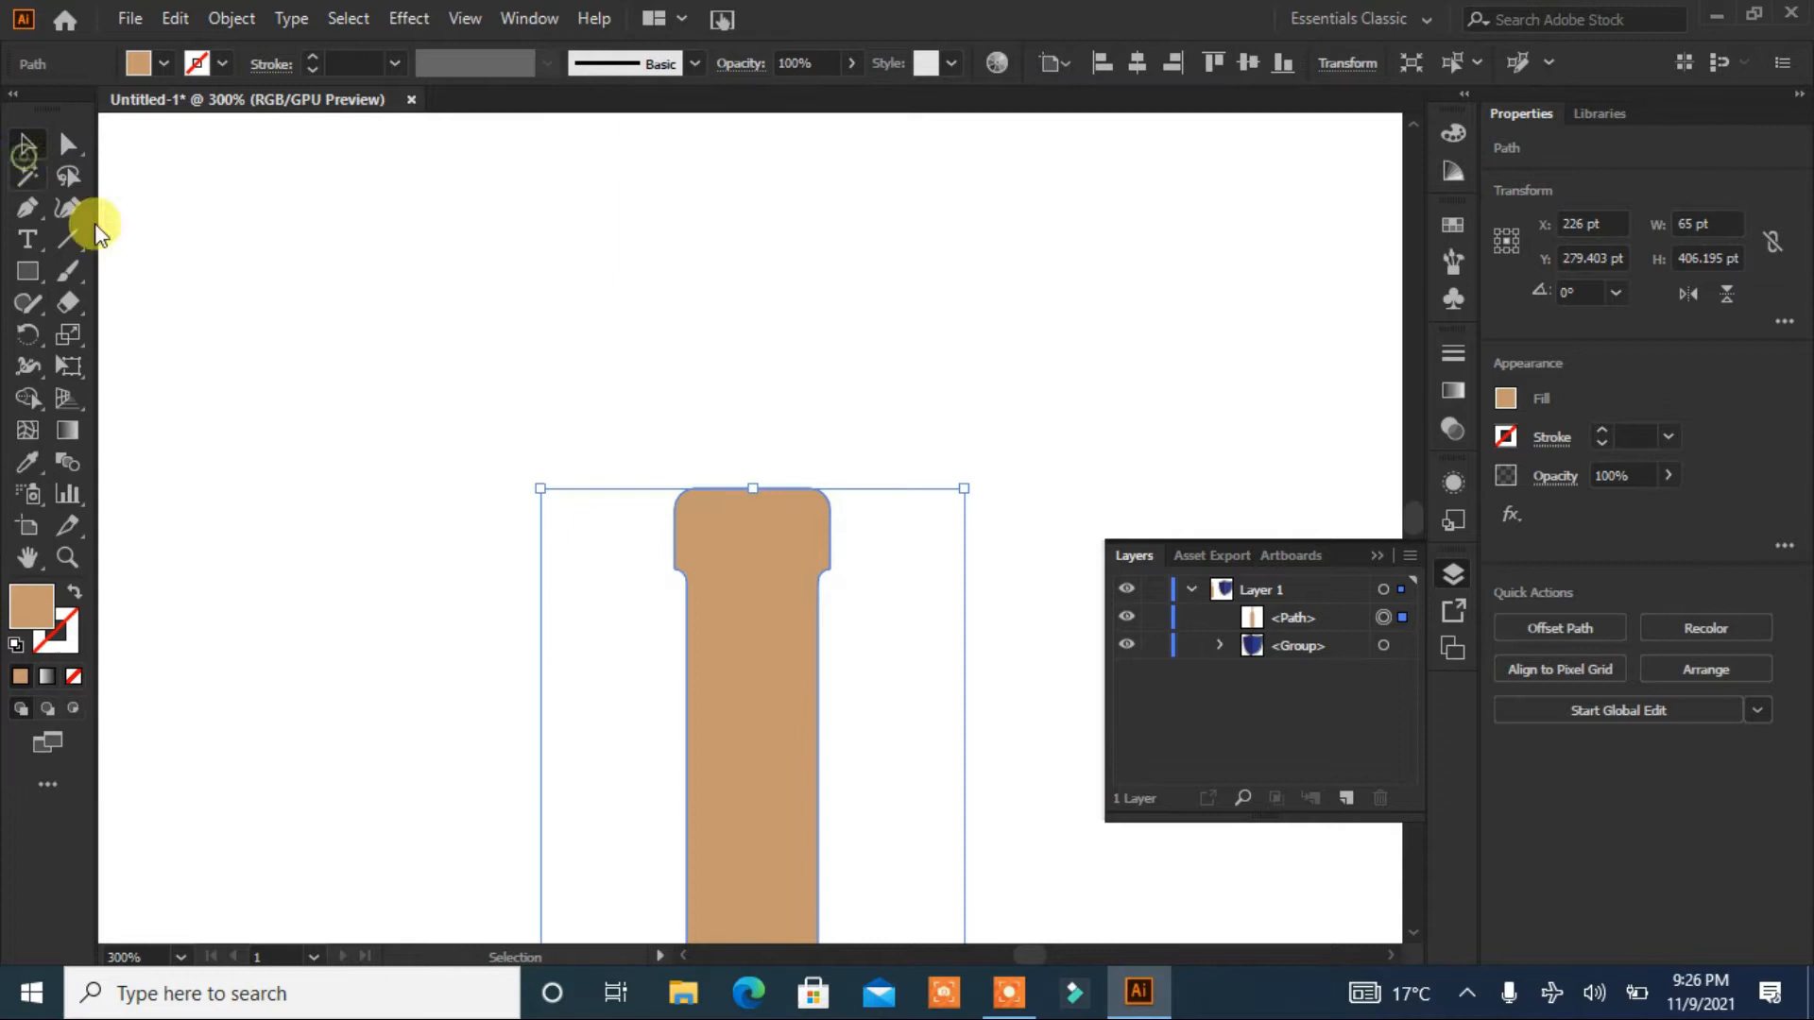
key("ctrl+0")
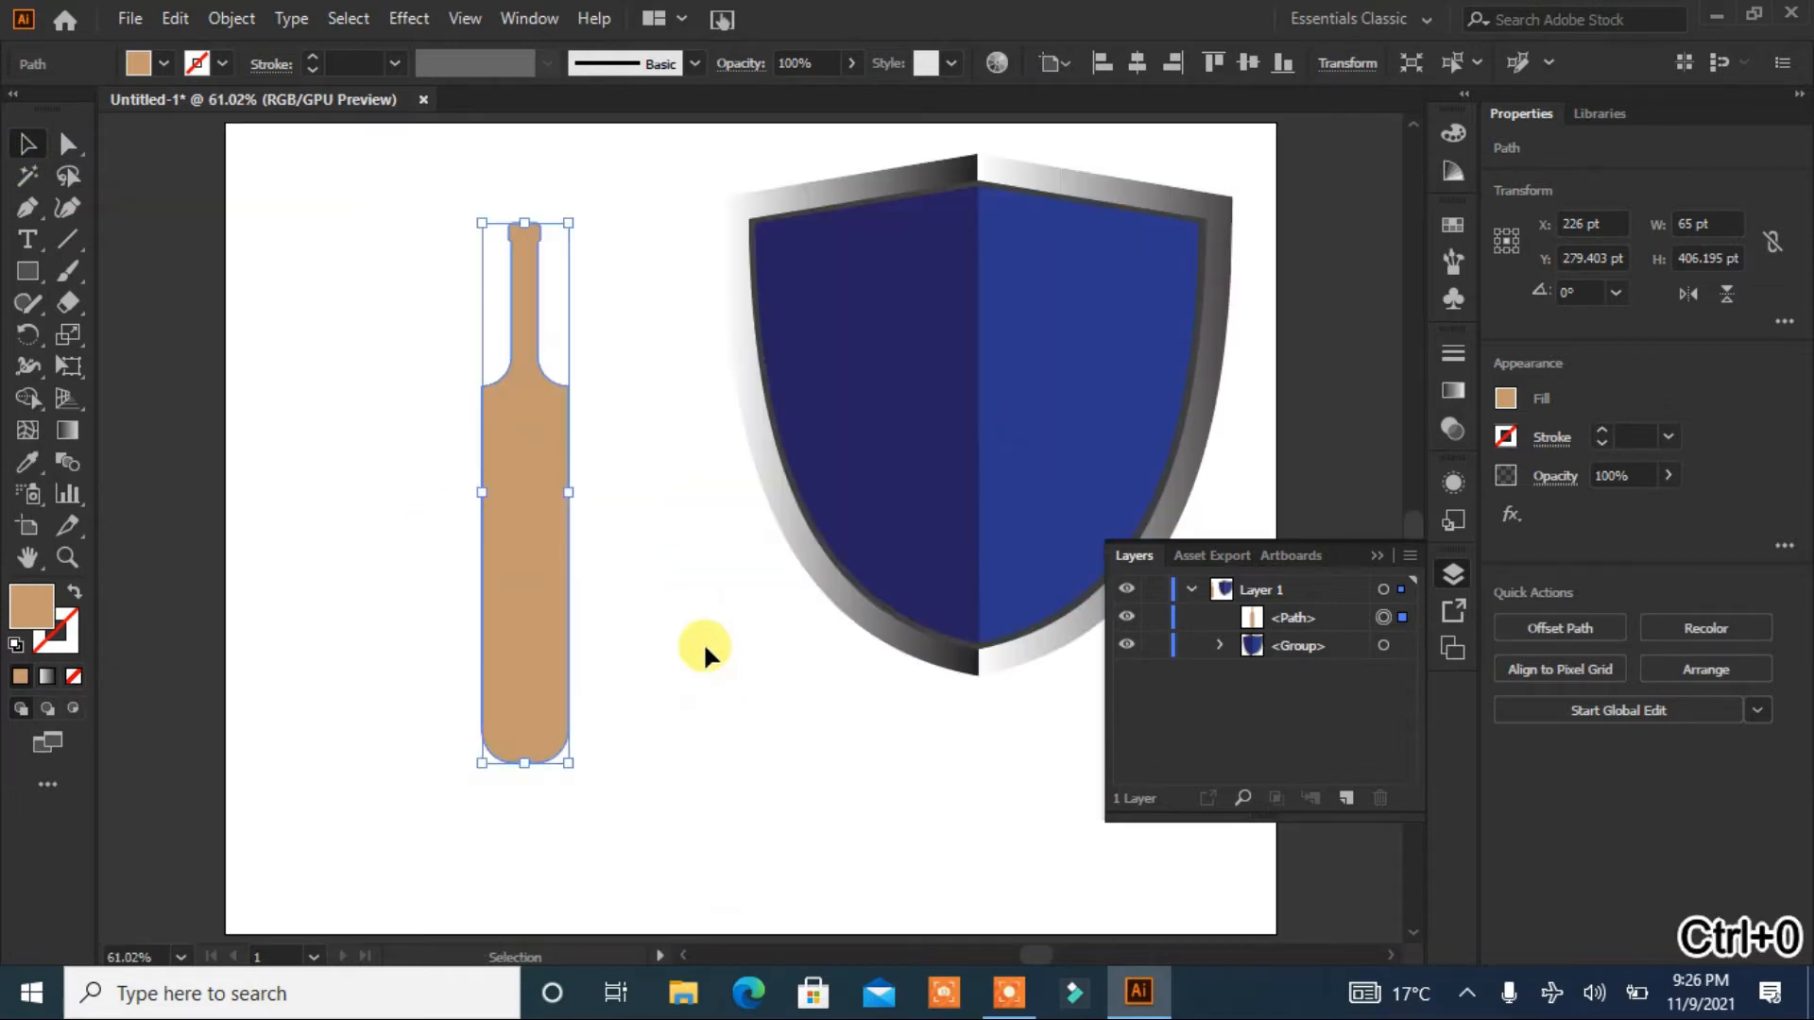
left_click(689, 598)
left_click(553, 535)
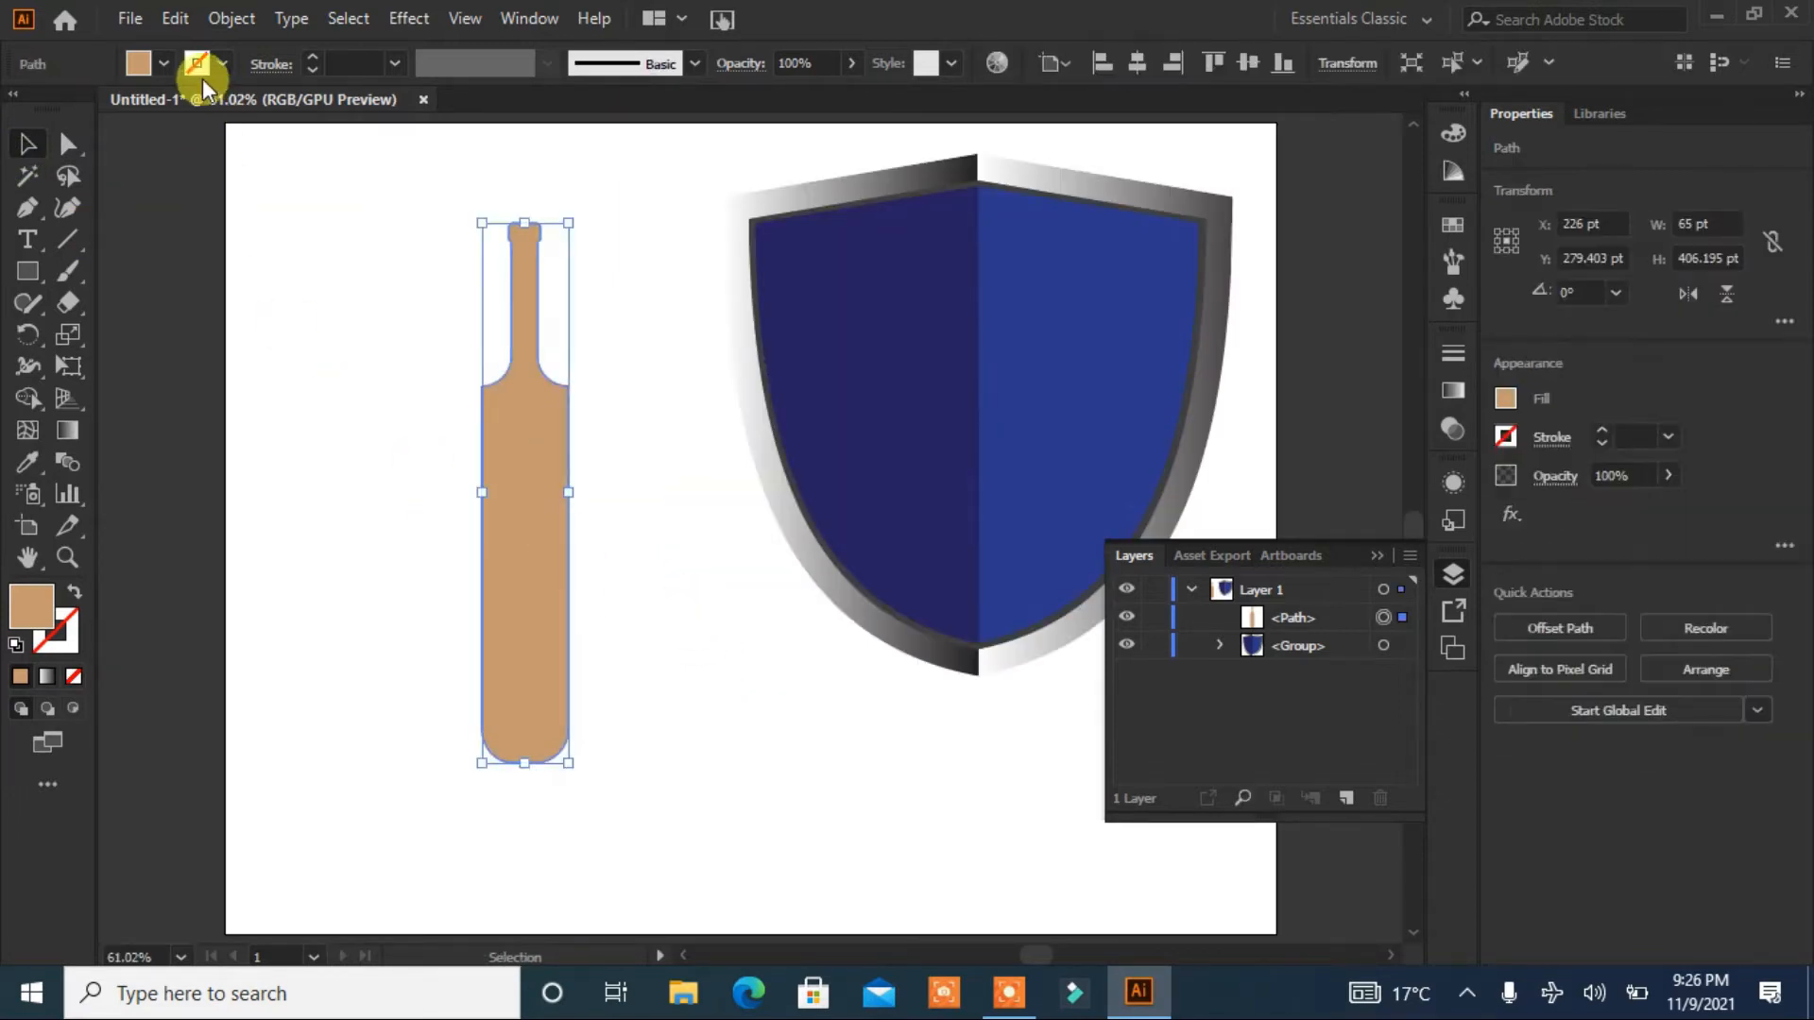
left_click(163, 62)
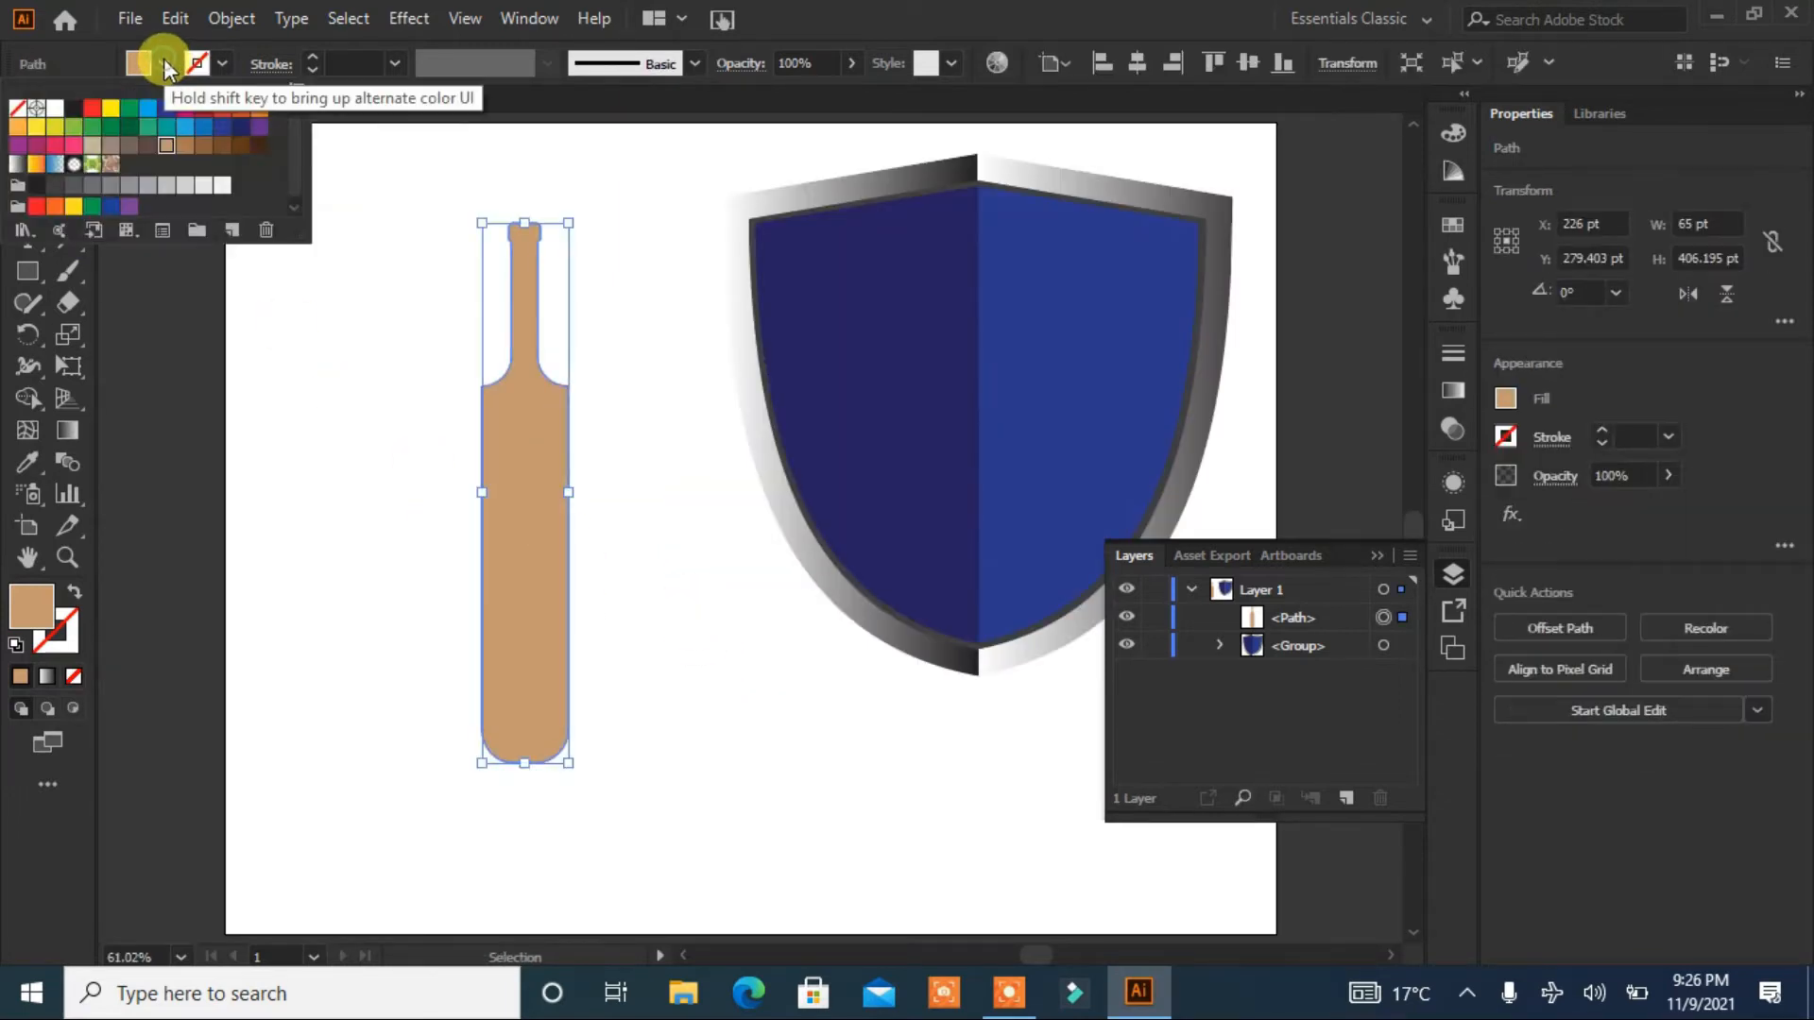
left_click(1440, 176)
left_click(1449, 176)
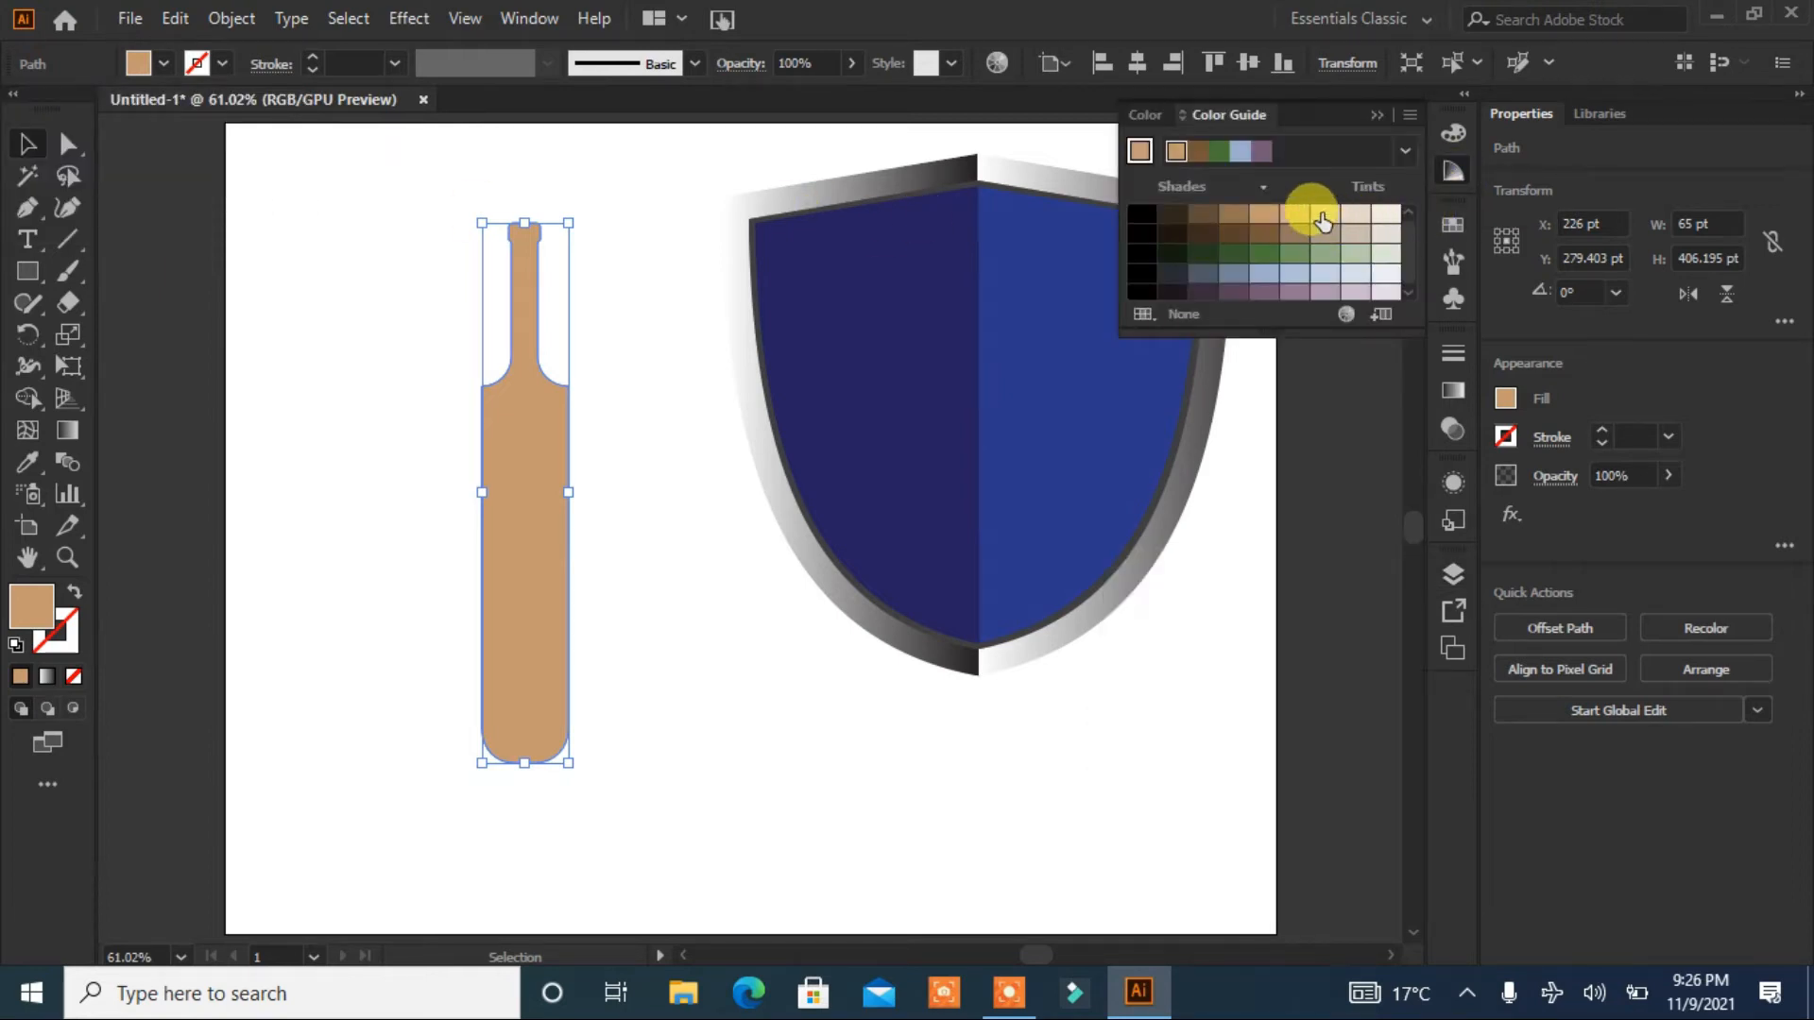
left_click(1322, 221)
left_click(1290, 218)
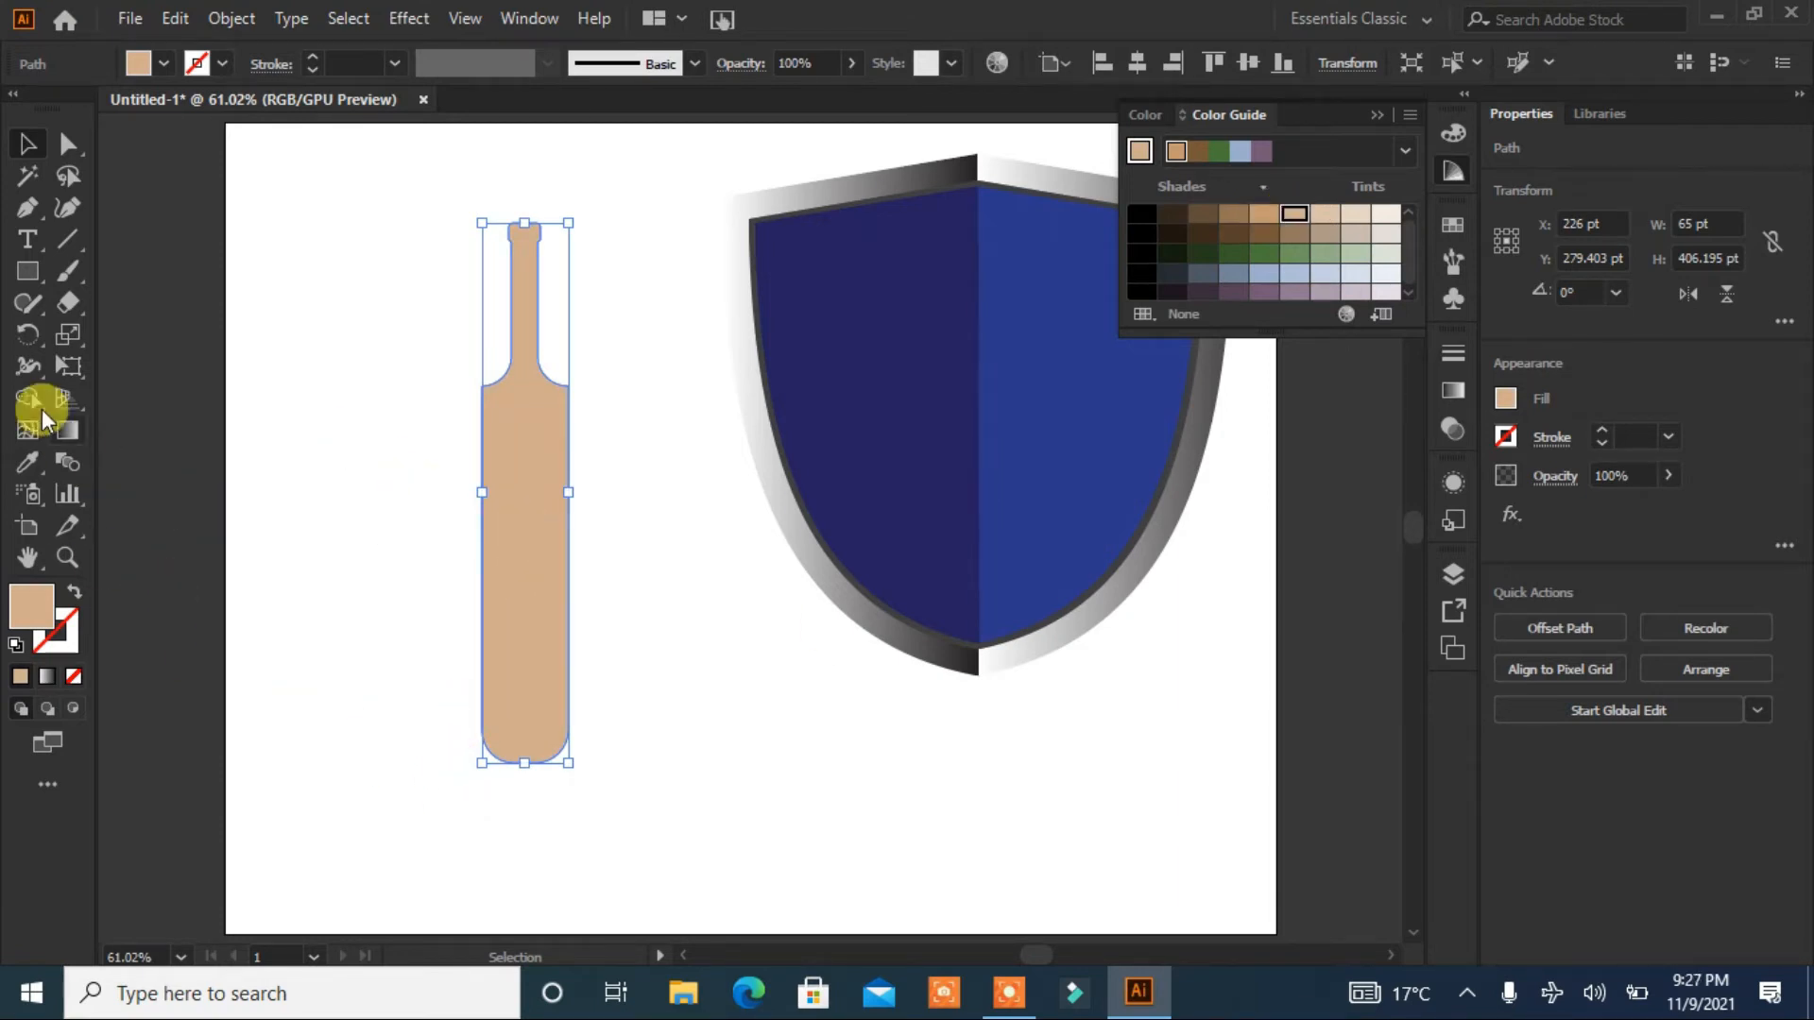
Step: Draw a downward-bowed curve about 59.5 by 14 pt across the base of the bat's handle and swap its fill and stroke
left_click(36, 206)
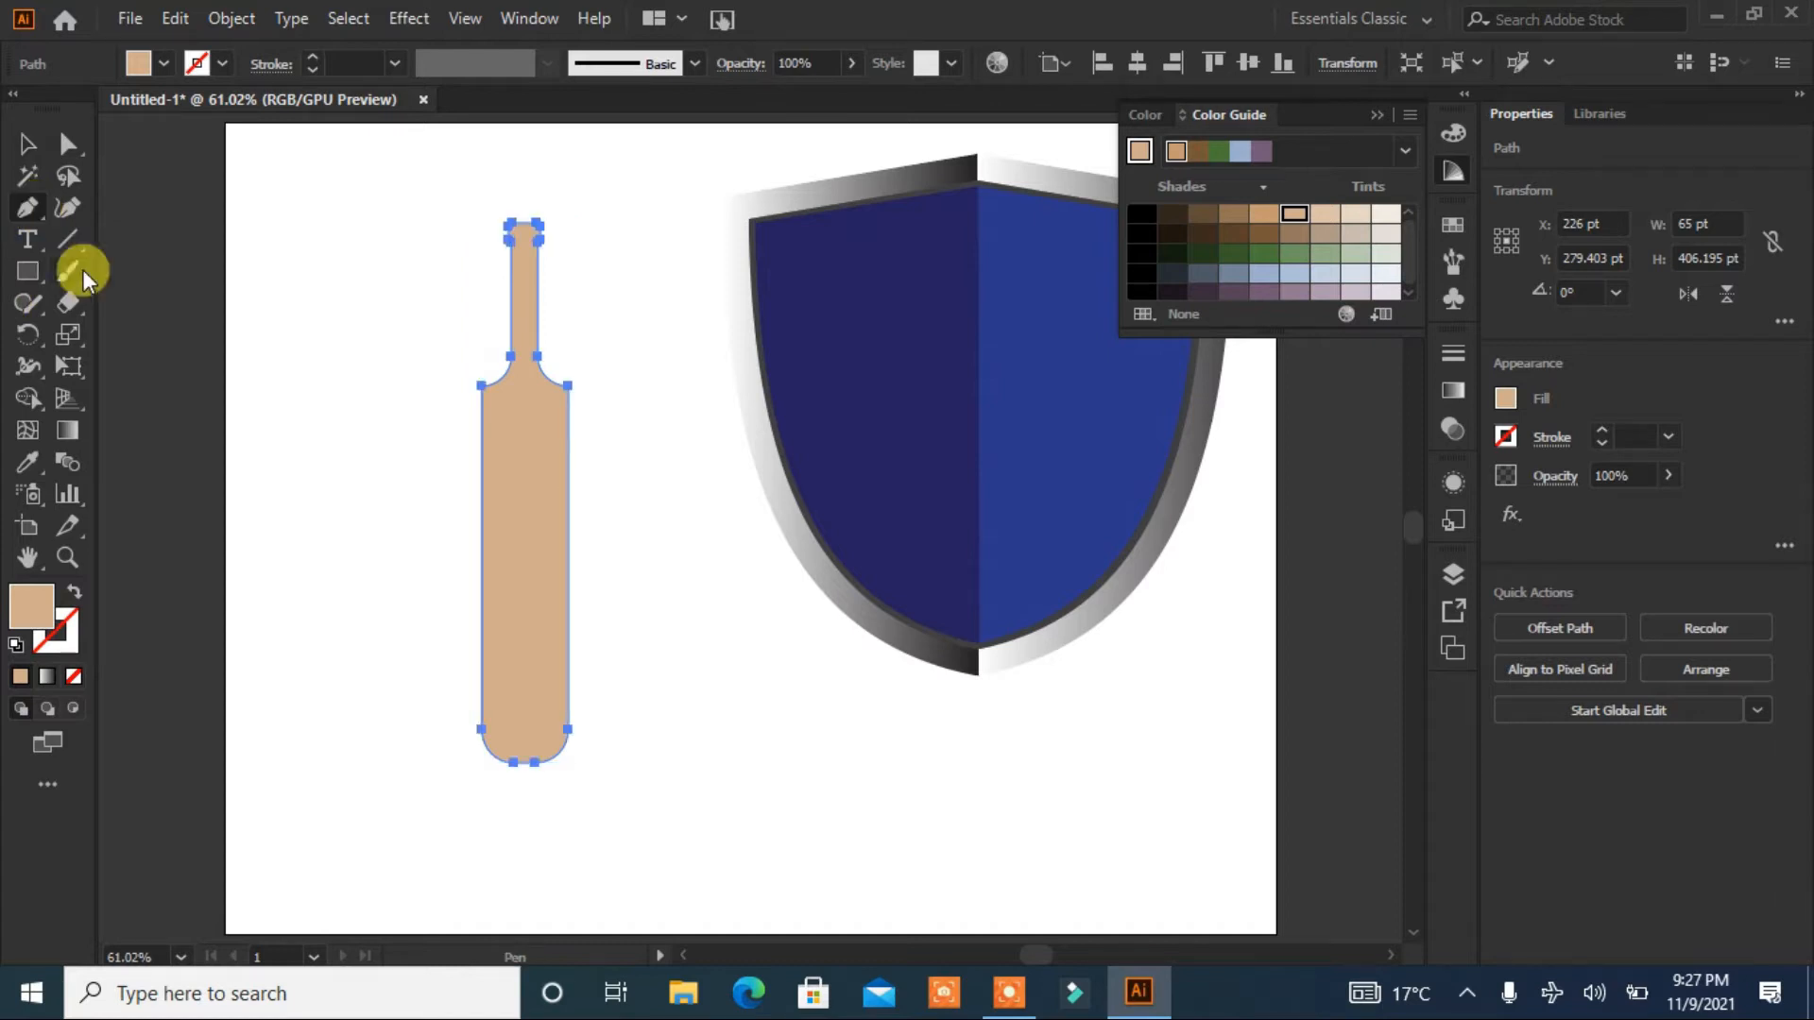
left_click(487, 360)
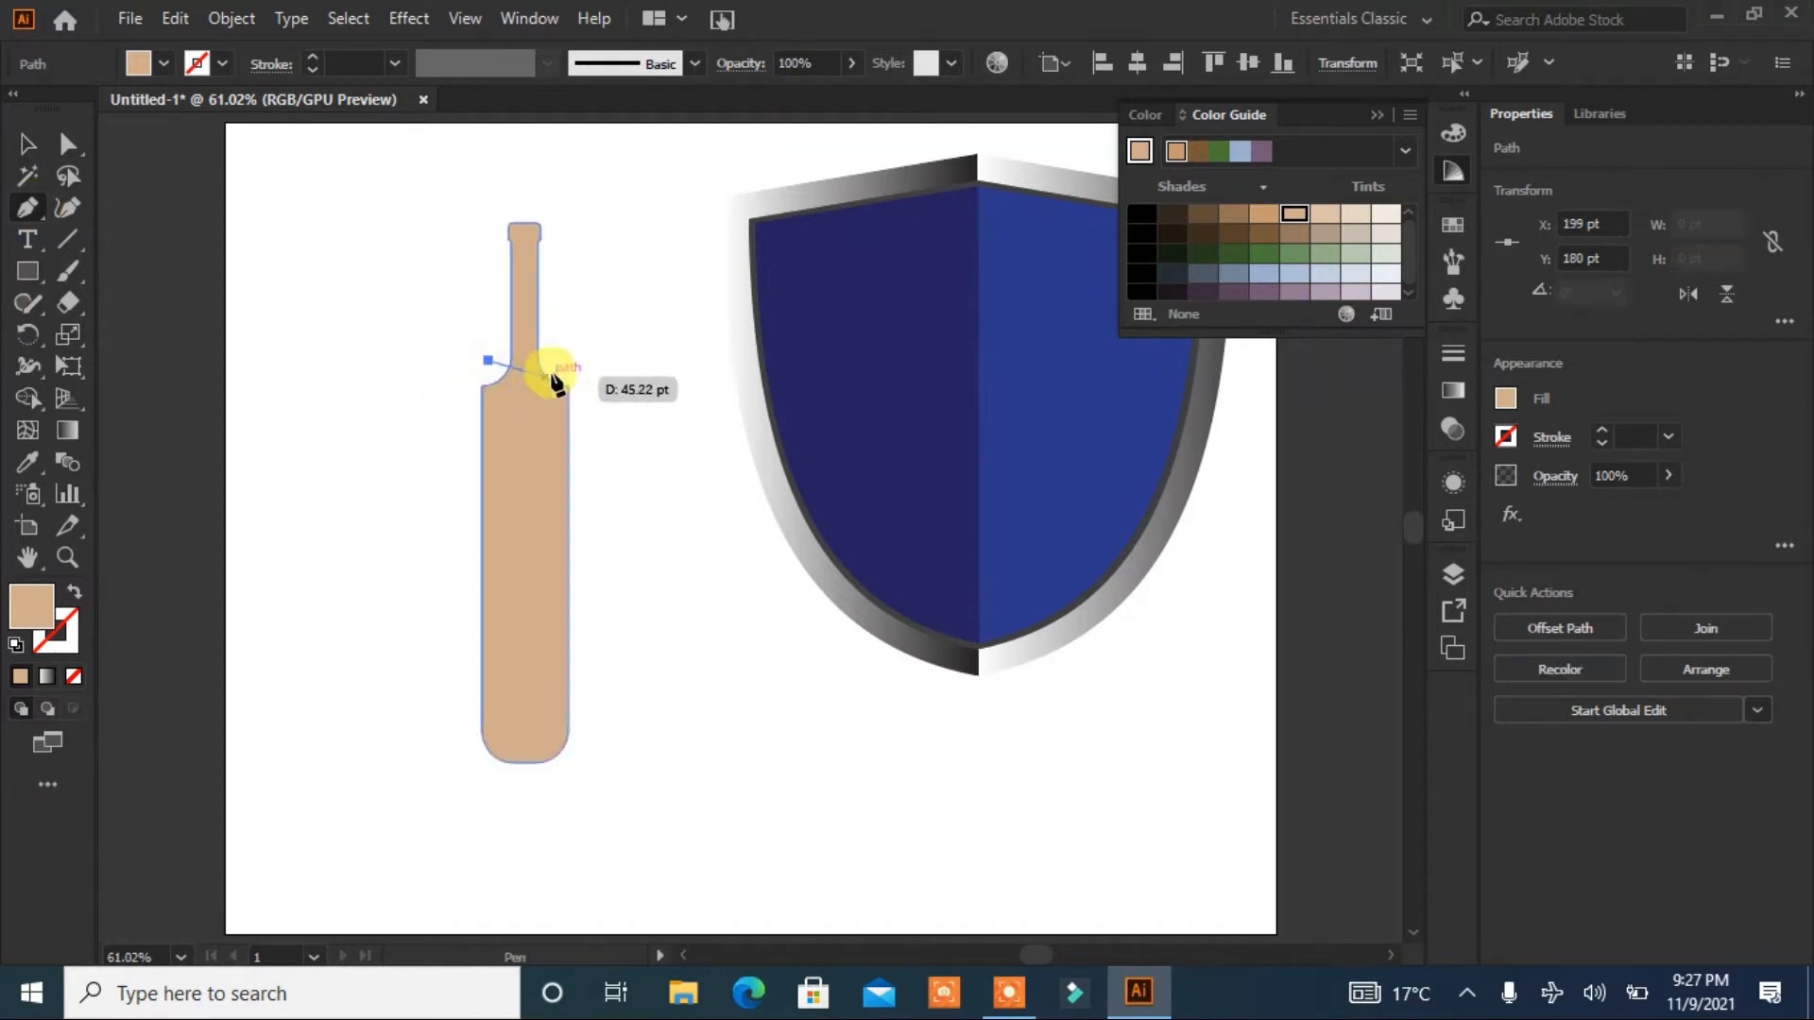
left_click_drag(568, 363, 624, 319)
left_click(603, 378)
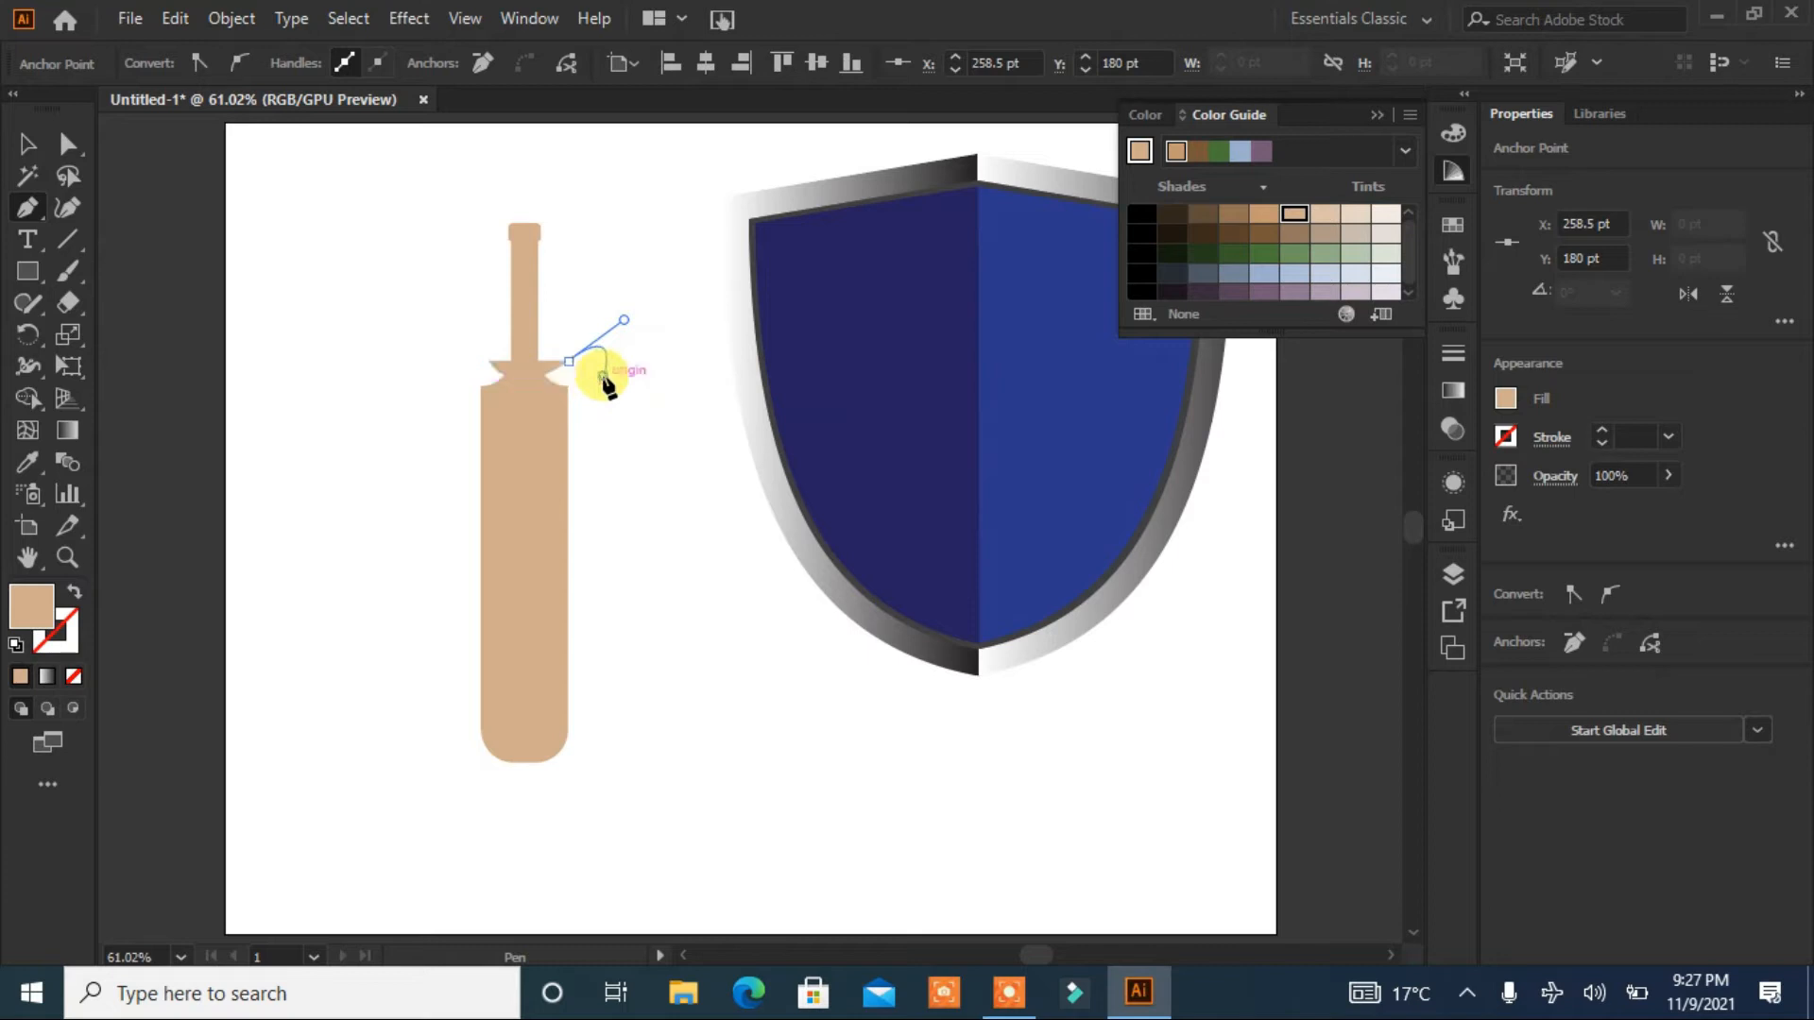
key("ctrl+z")
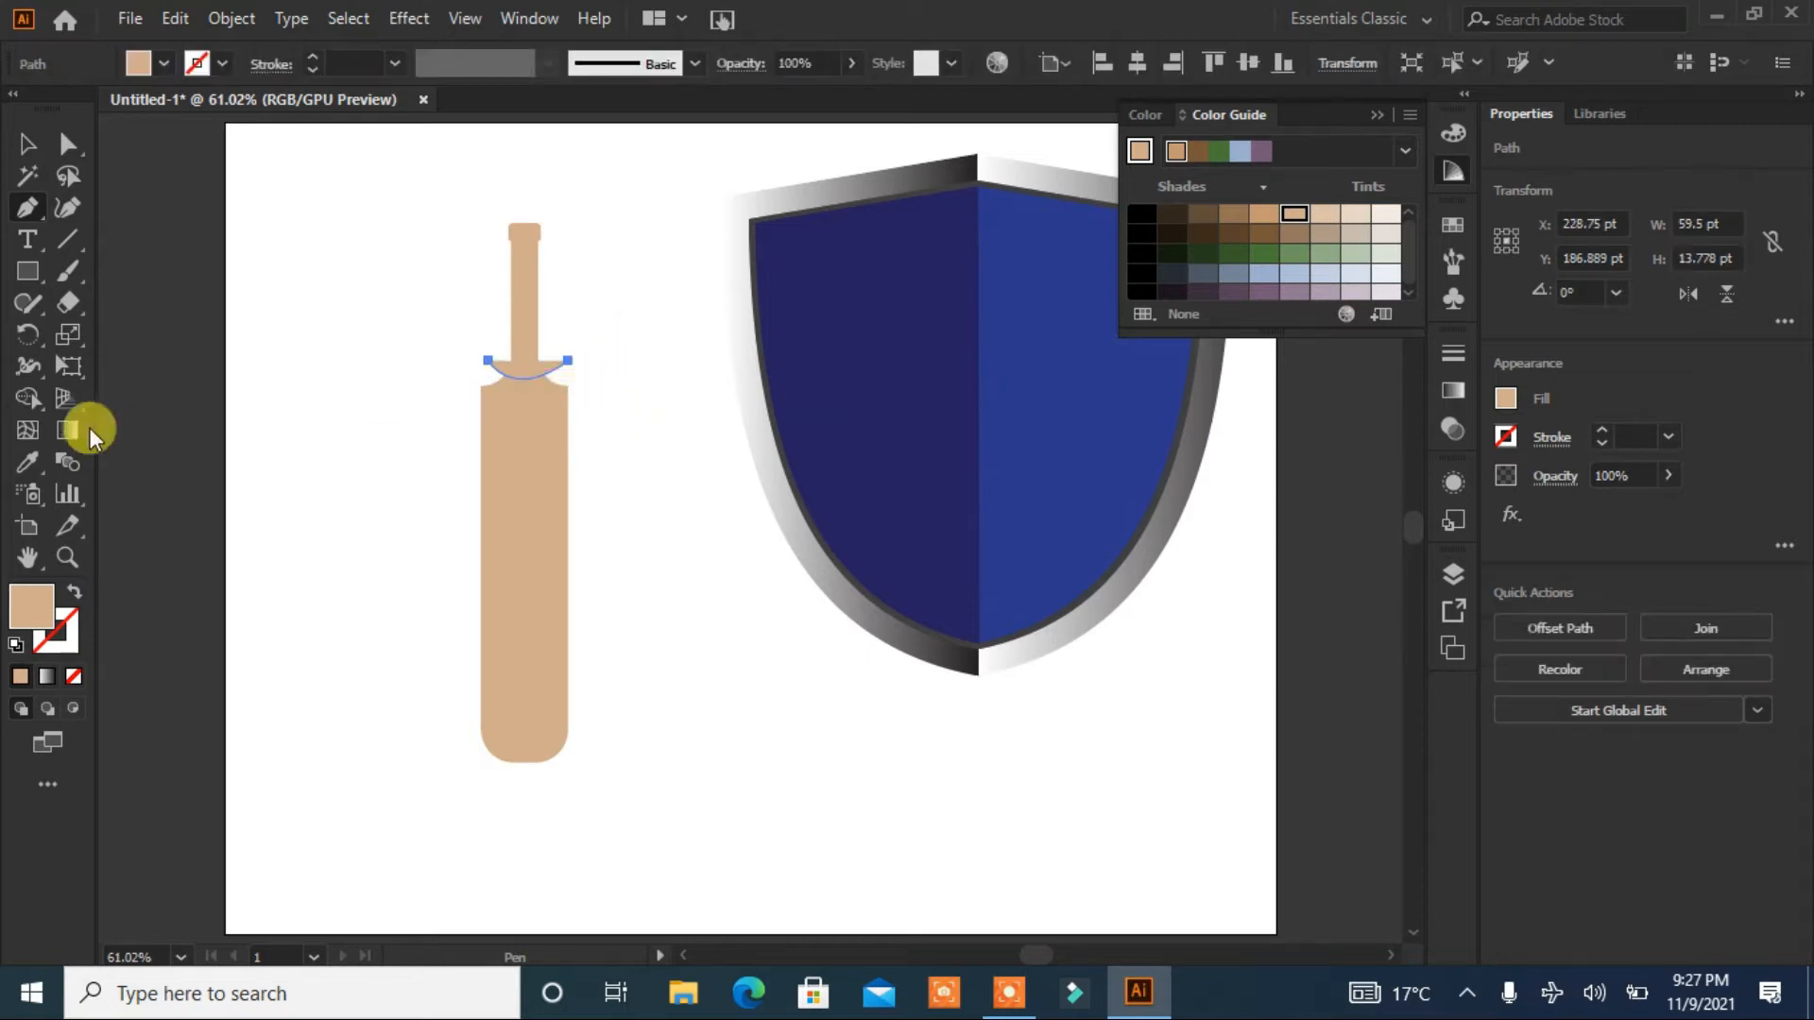
left_click(75, 589)
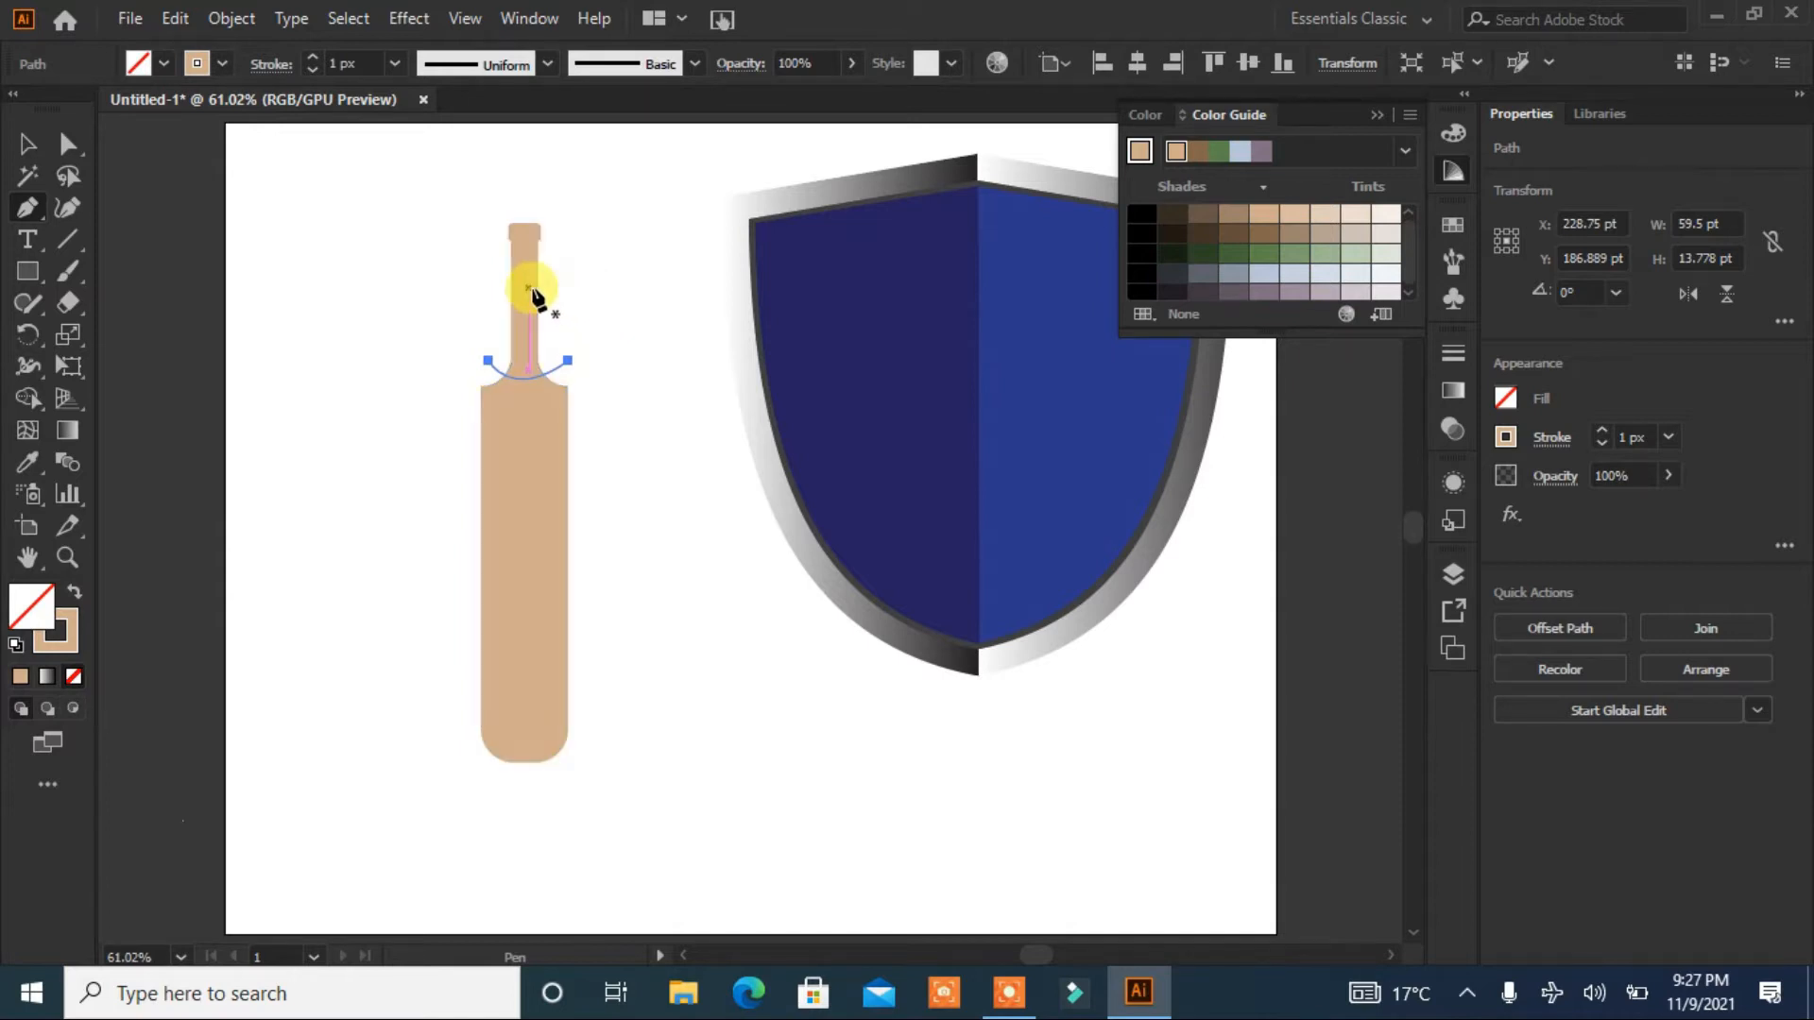
Step: Split the bat's handle from the blade along the drawn curve with the Shape Builder
left_click_drag(607, 296, 575, 366)
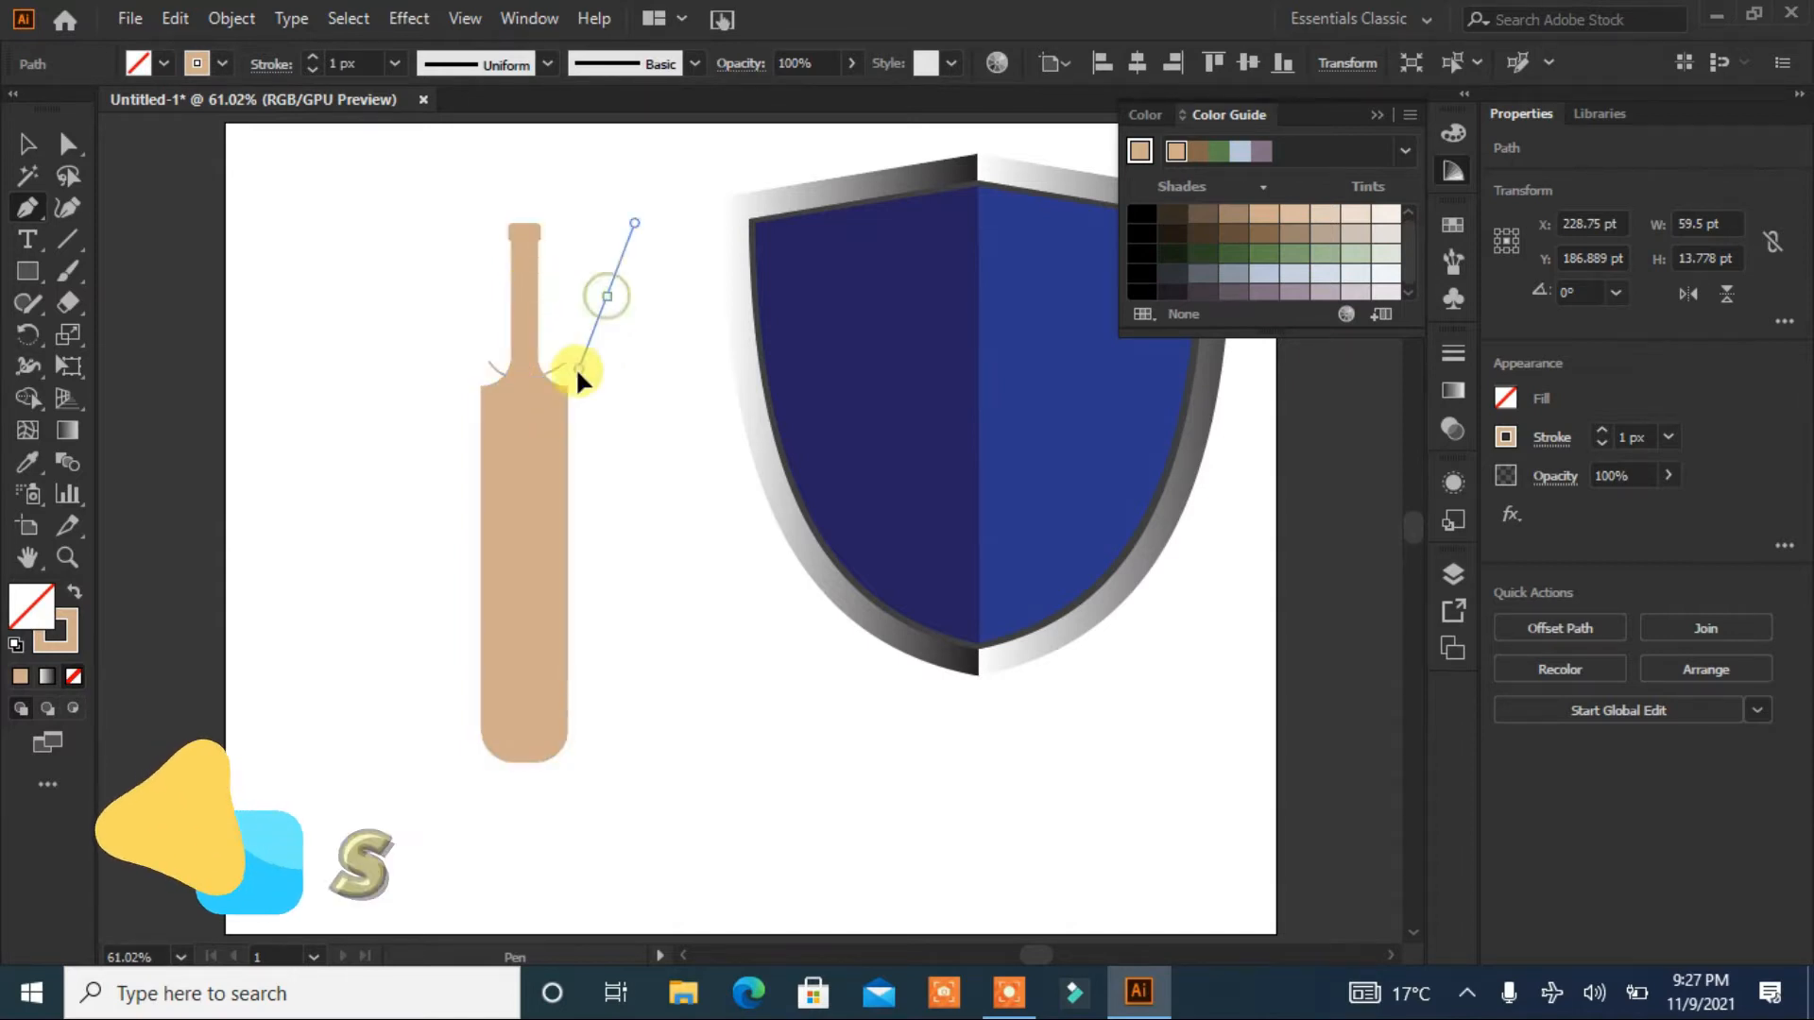
left_click(607, 296)
left_click(28, 145)
left_click_drag(600, 285, 413, 446)
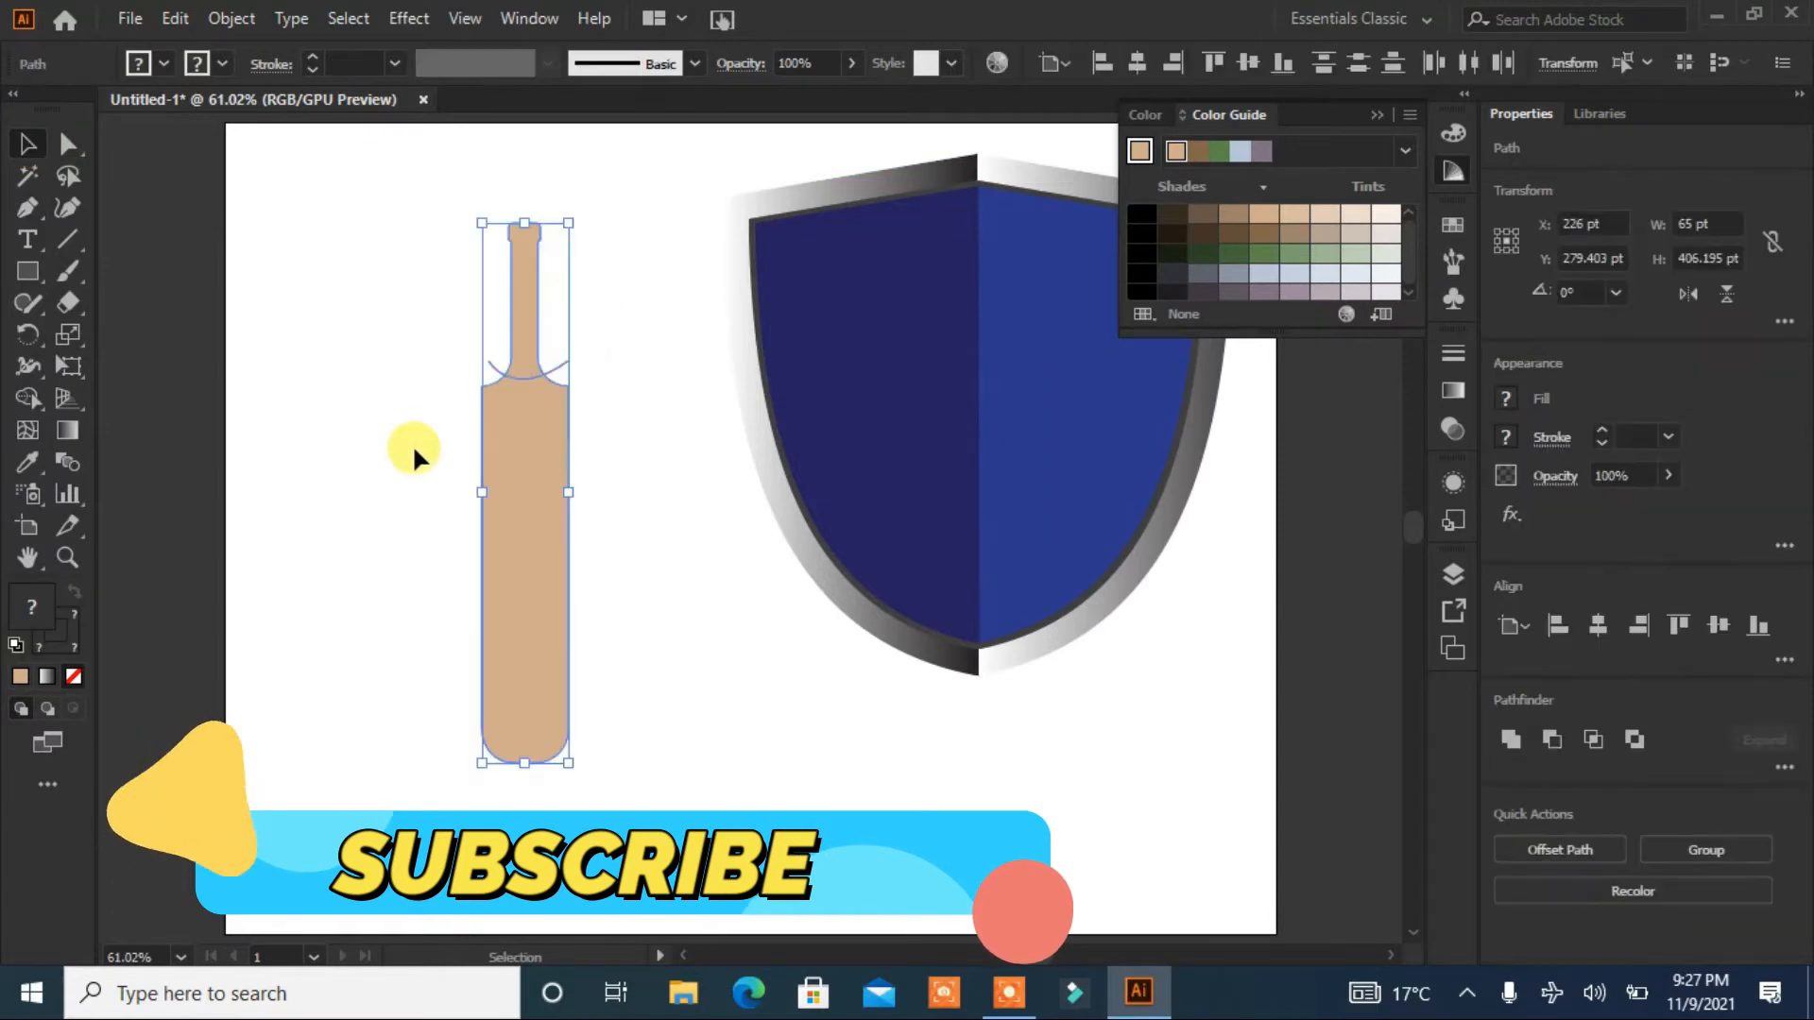
left_click(26, 398)
left_click(527, 332)
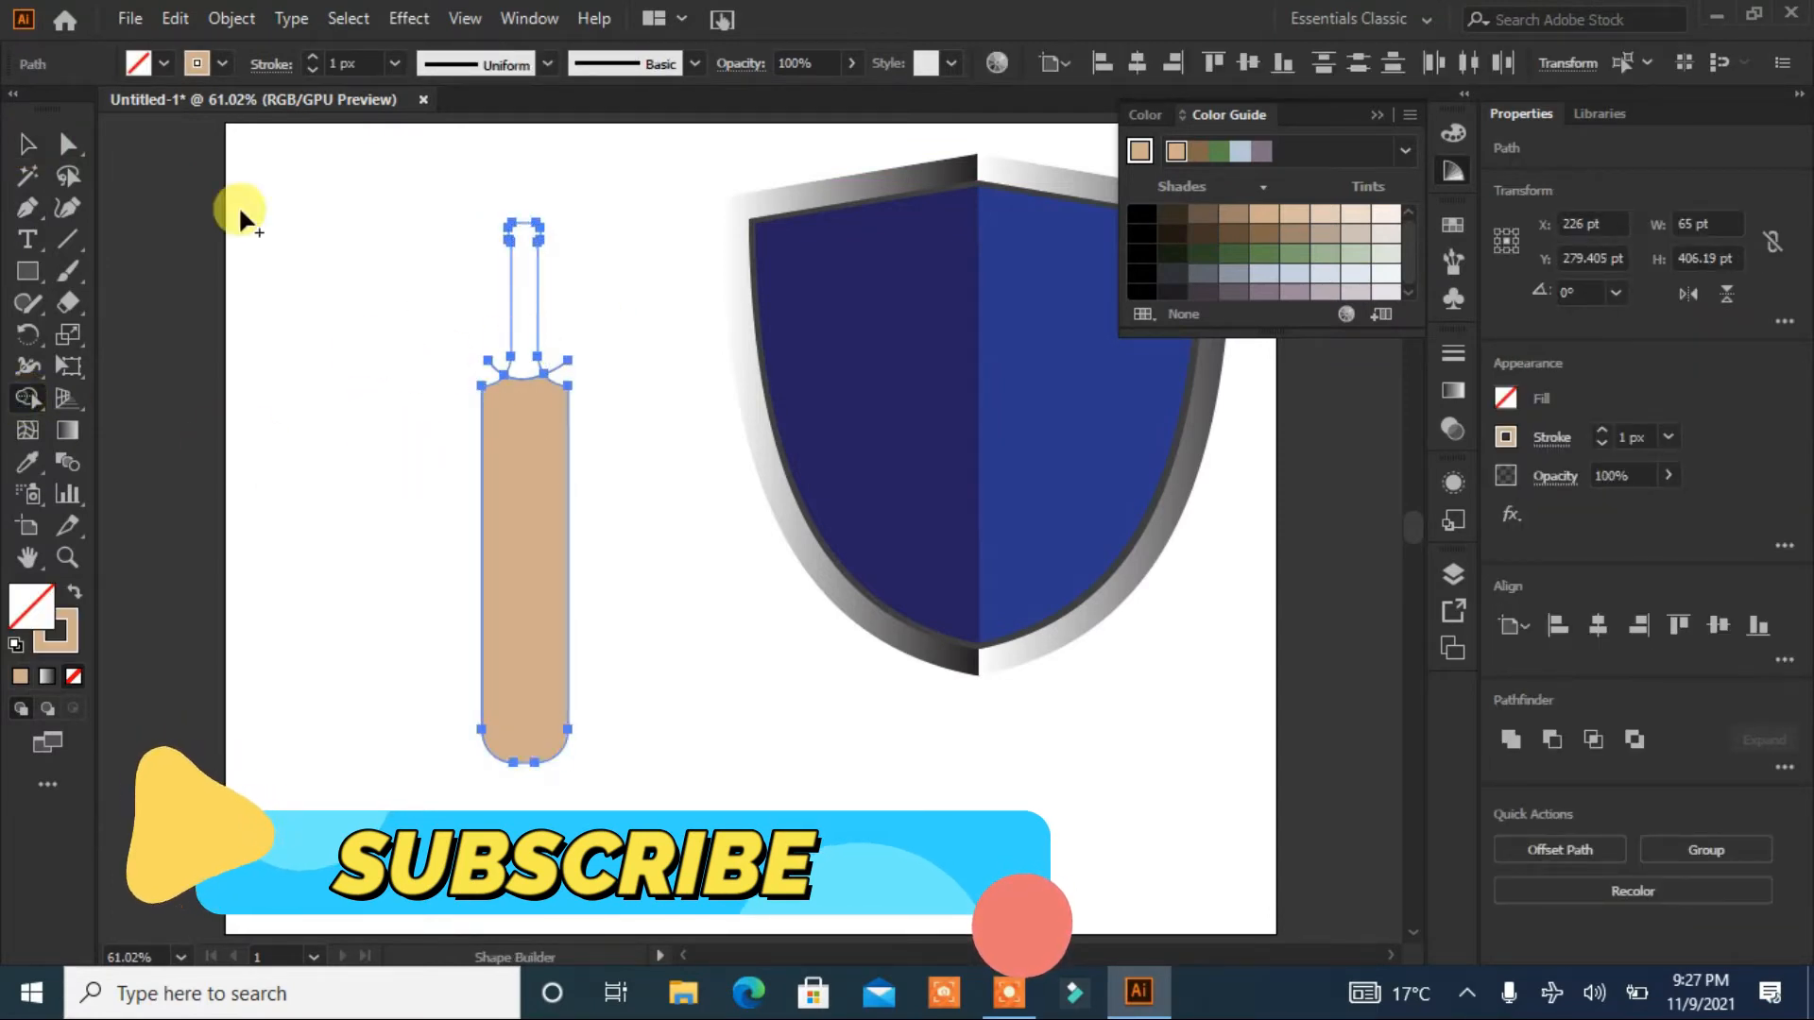
Step: Fill the separated handle and its cap with the dark gray swatch
left_click(162, 62)
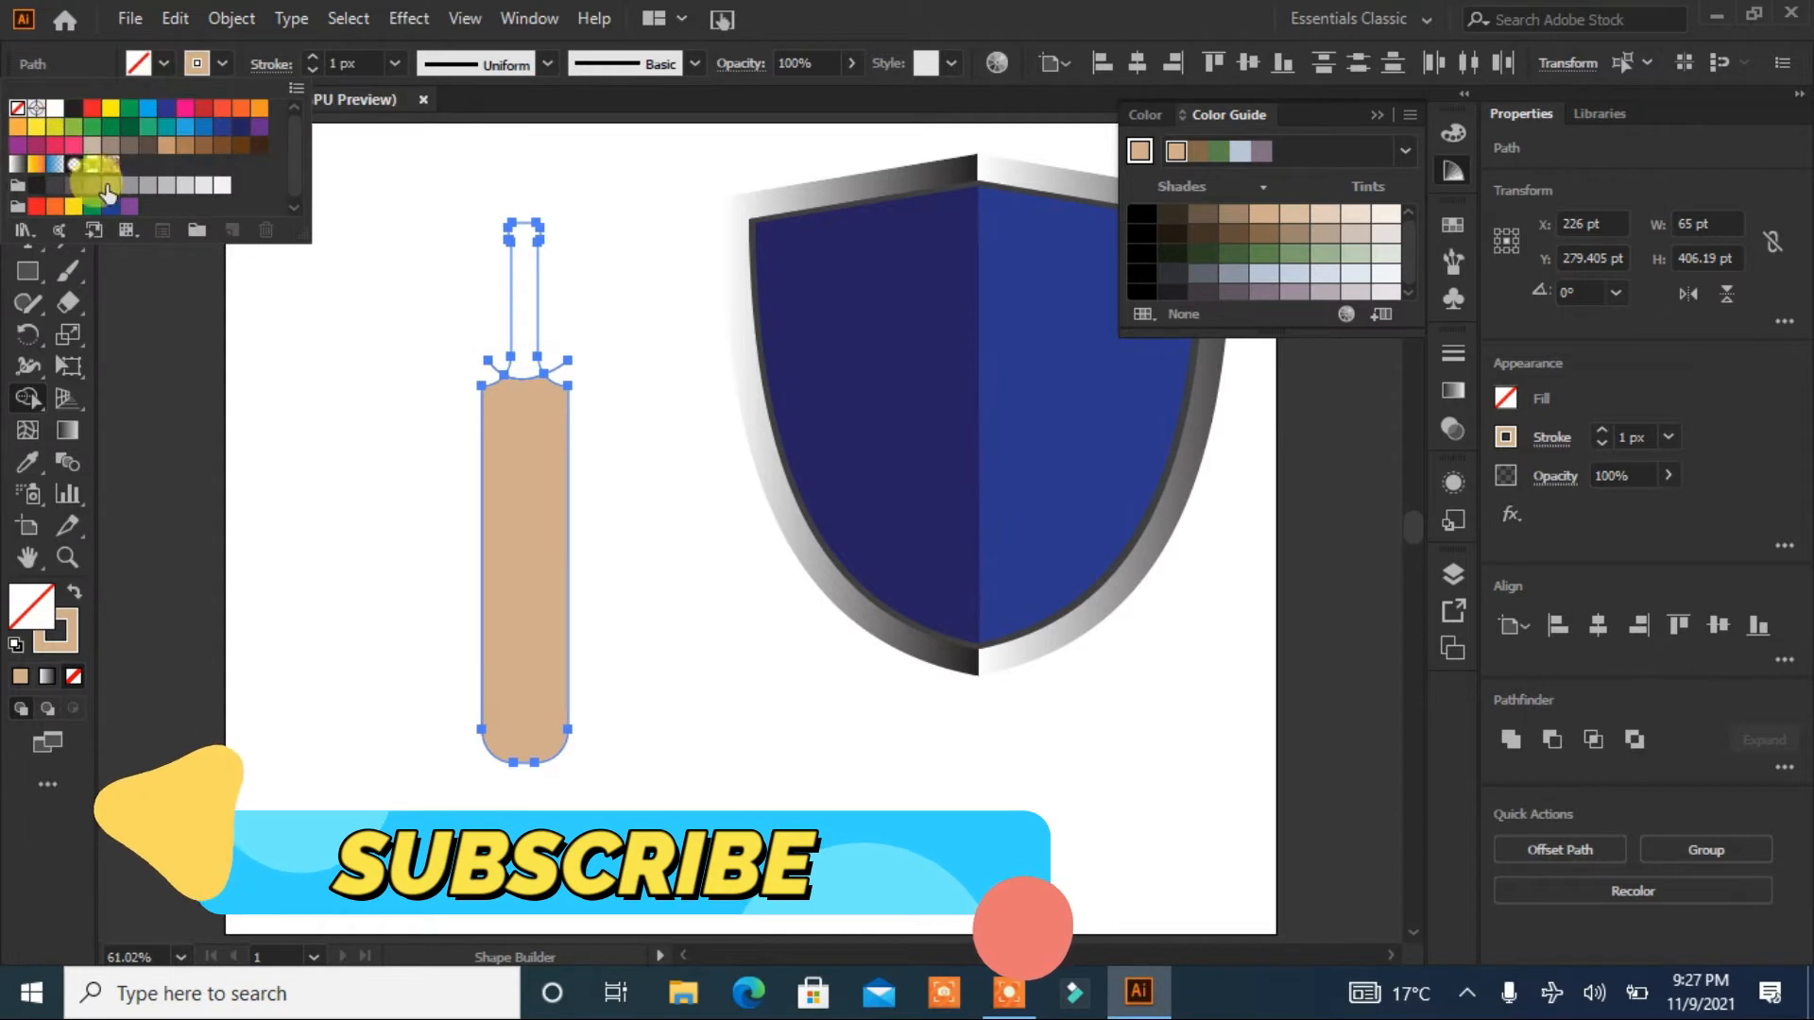
left_click(54, 186)
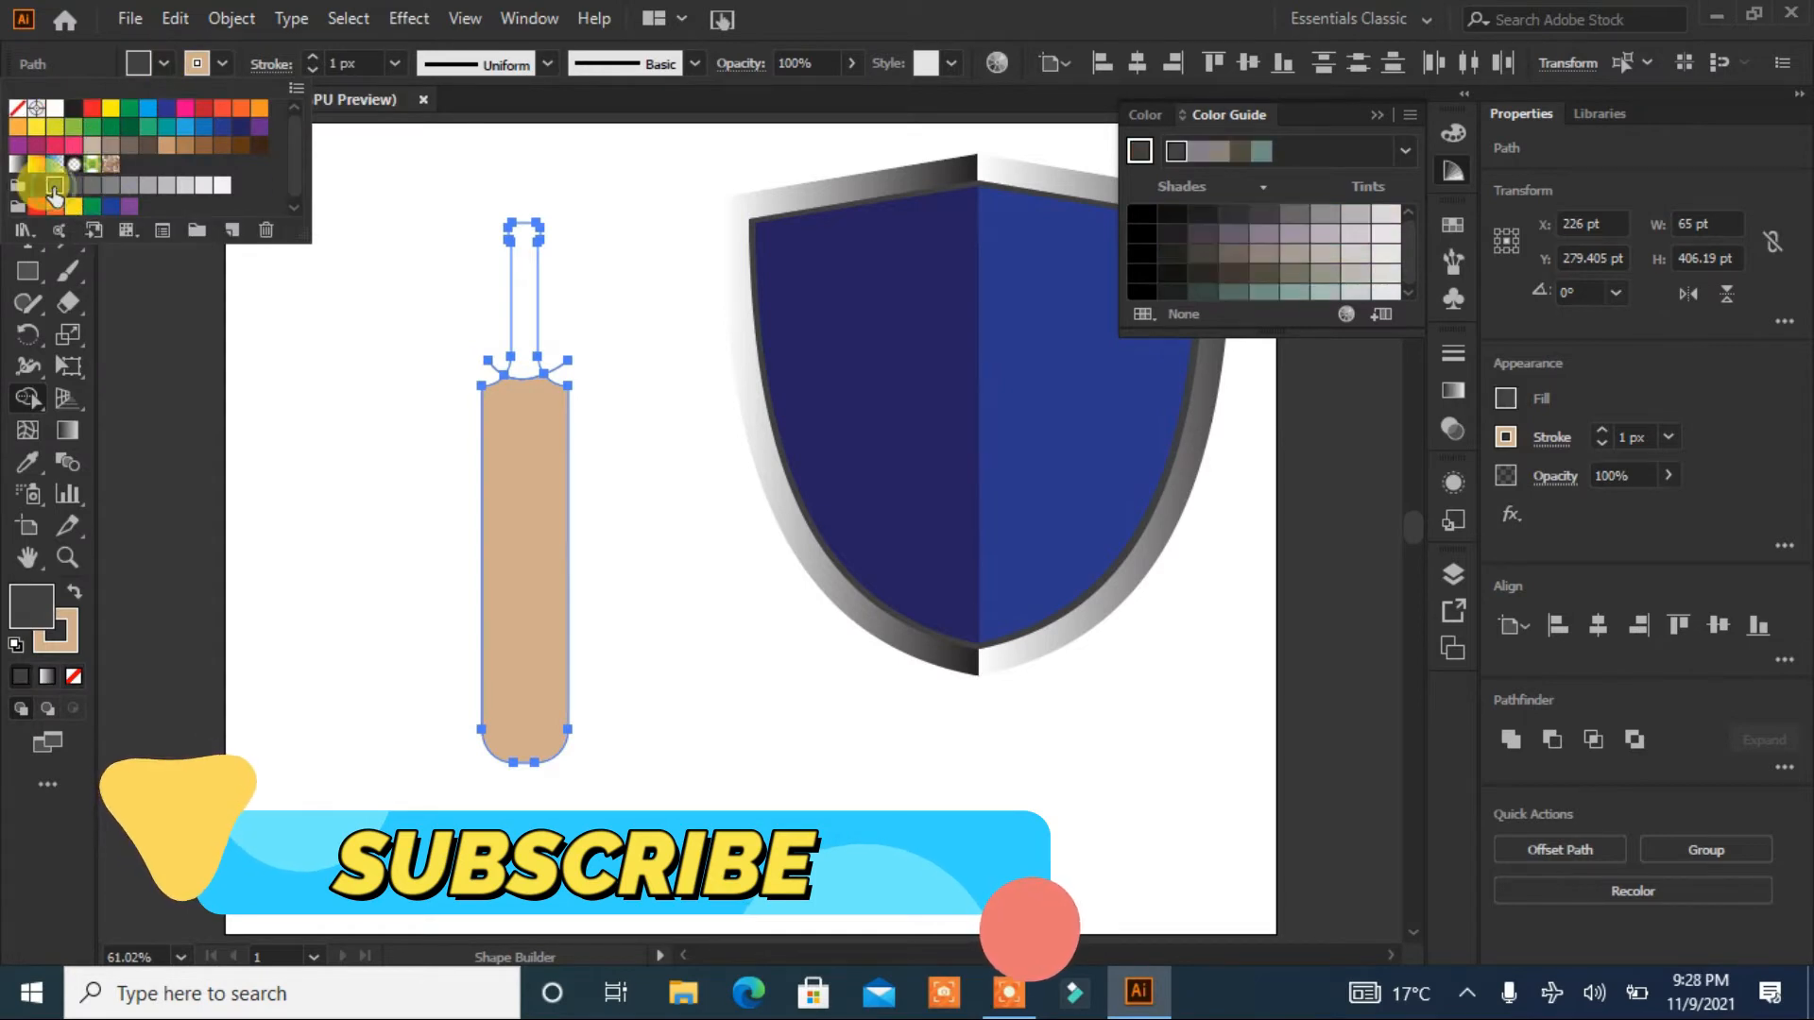
left_click(526, 293)
Step: Delete the two leftover curve ends sticking out on either side of the handle's base
left_click(24, 143)
left_click(332, 353)
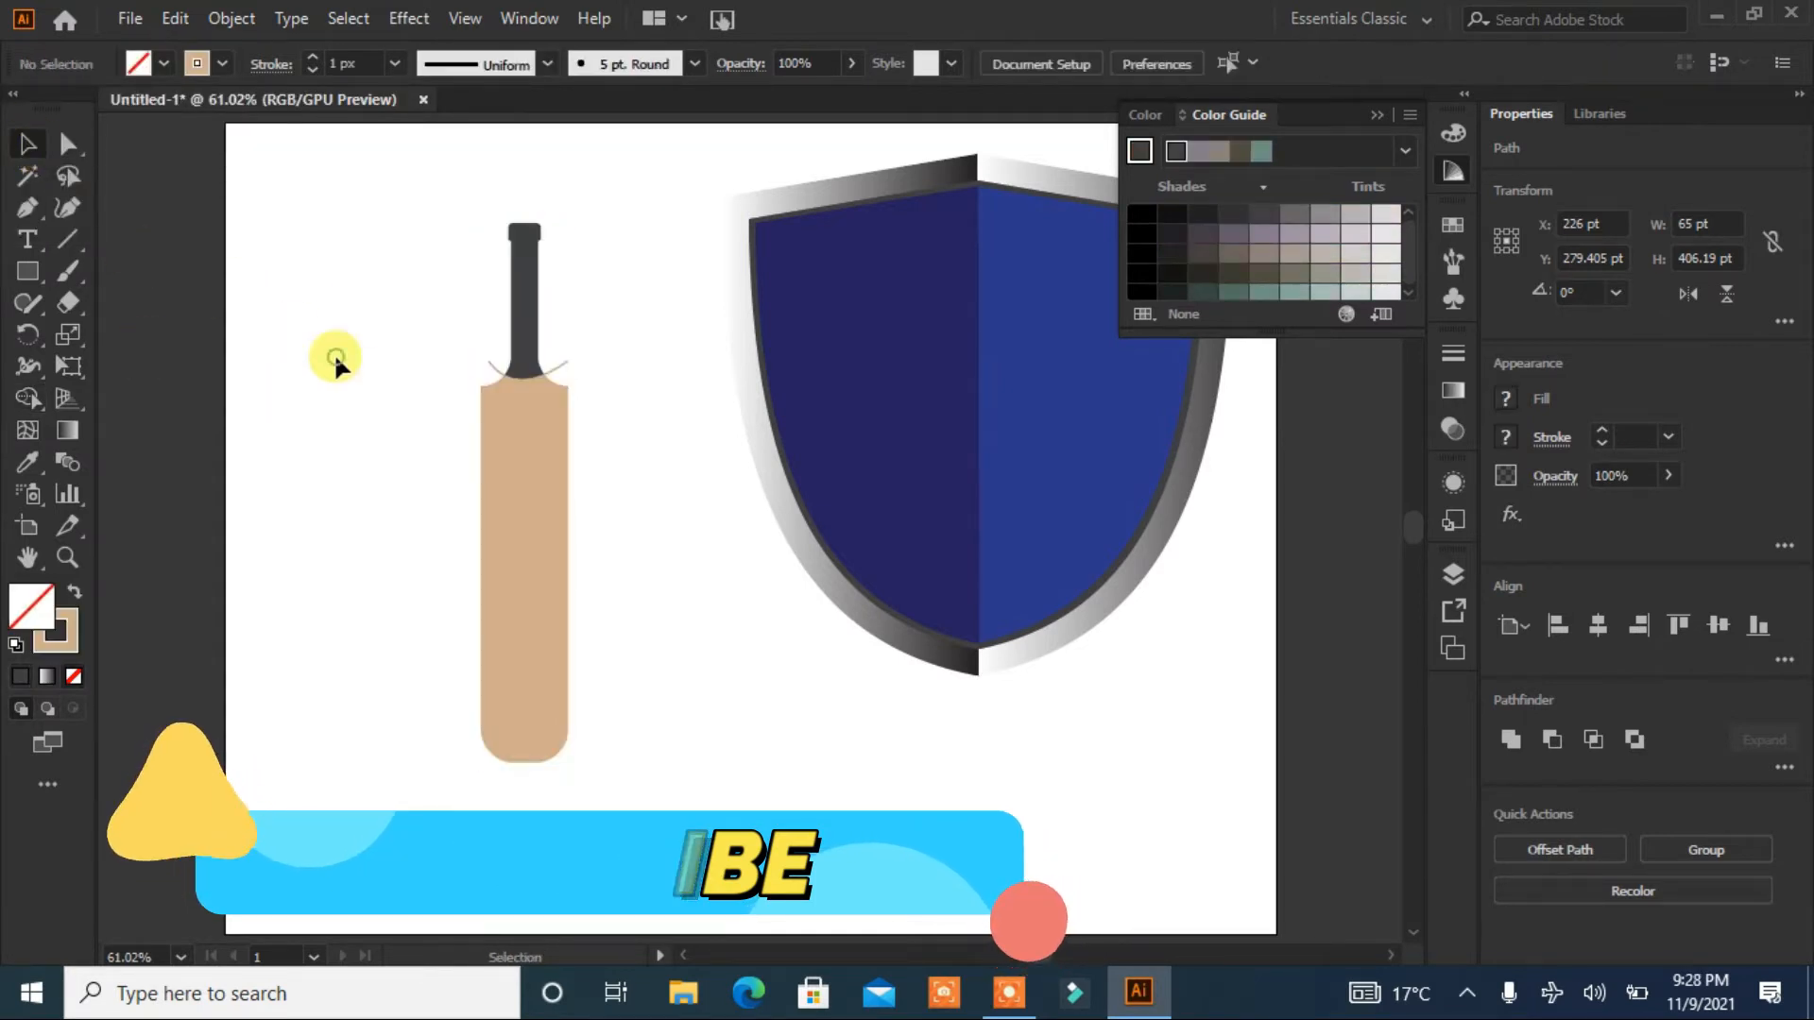
left_click_drag(560, 369, 494, 367)
left_click(351, 729)
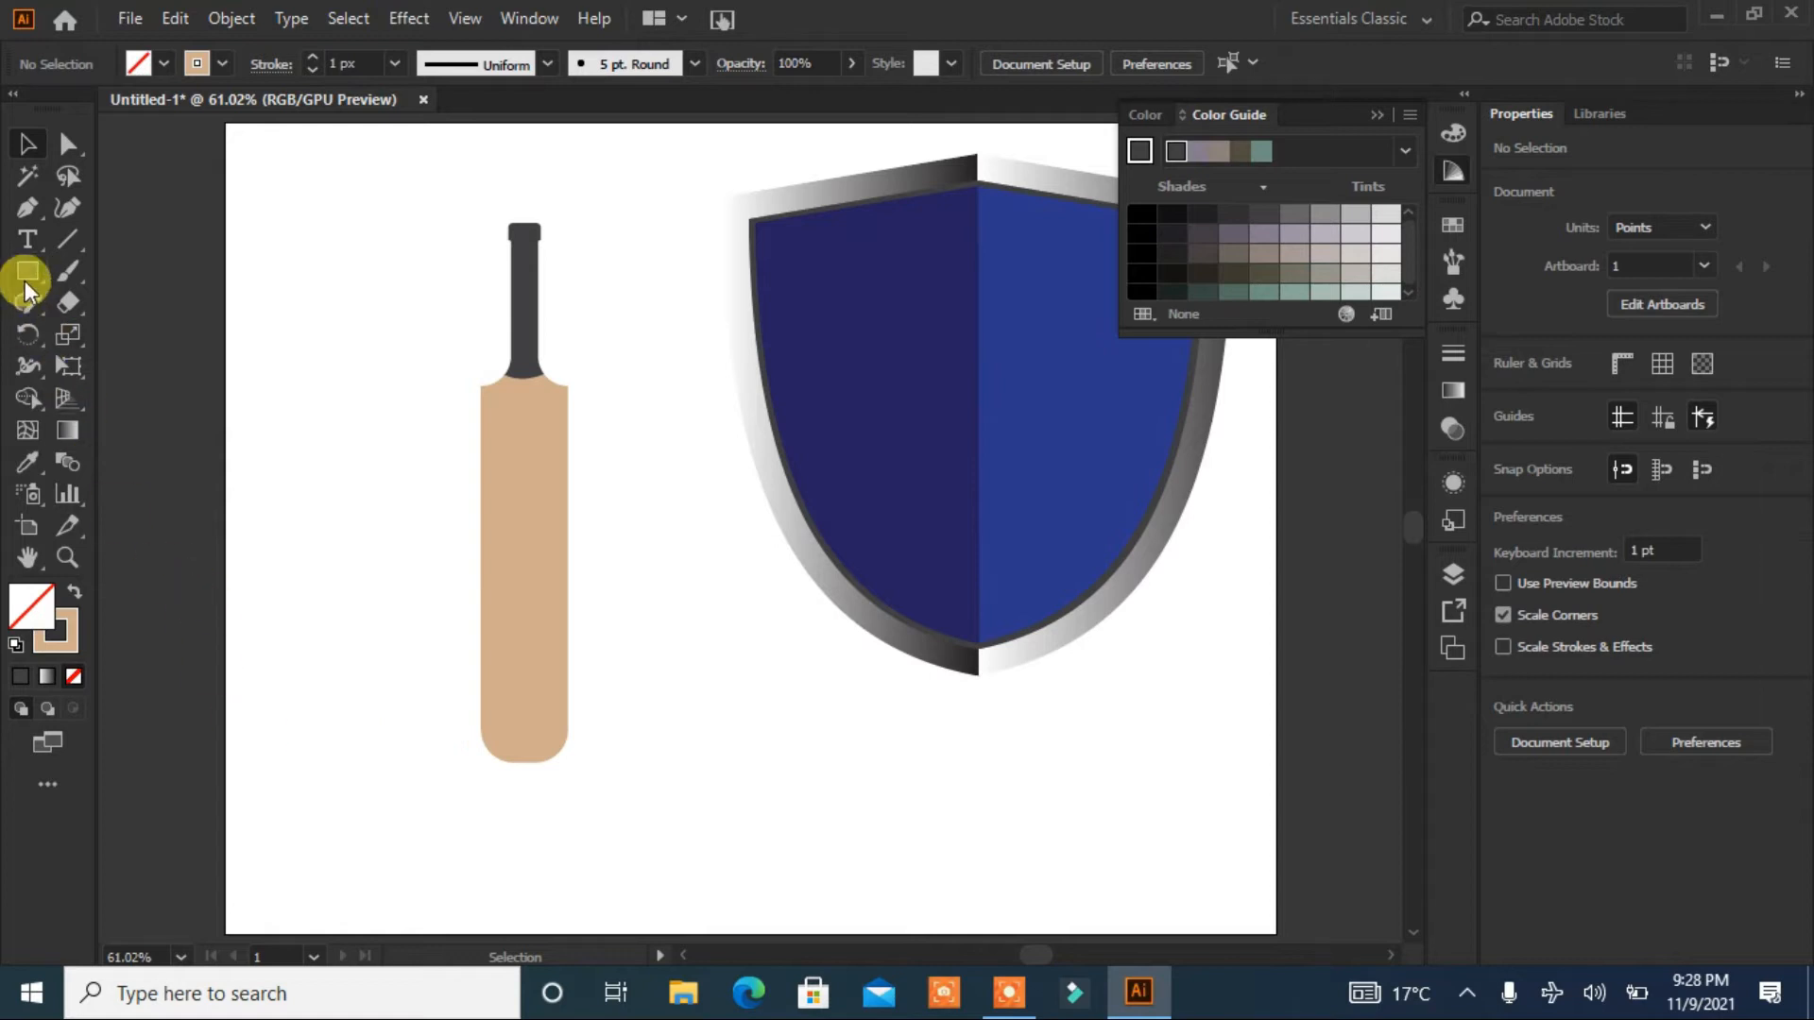
Step: Draw a closed downward-pointing wedge about 30 by 89 pt on the blade, from both corners of the handle's base to the bat's centre line
left_click(25, 208)
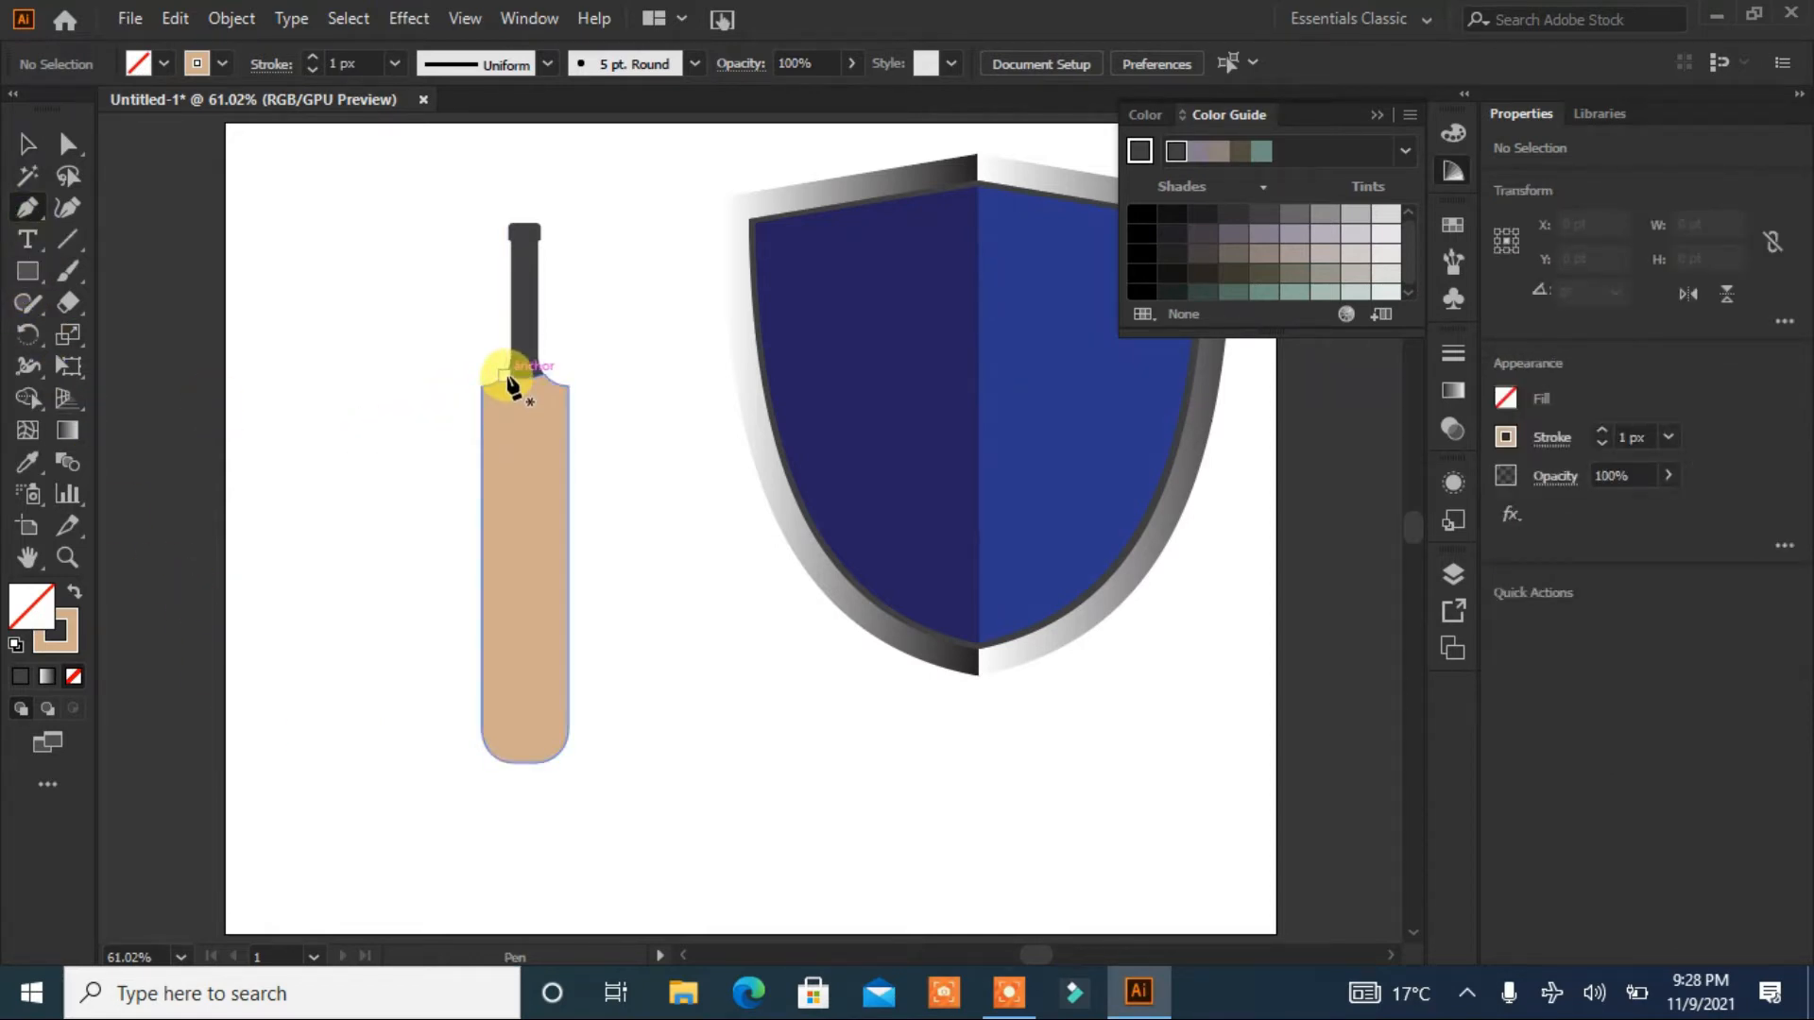
left_click(504, 376)
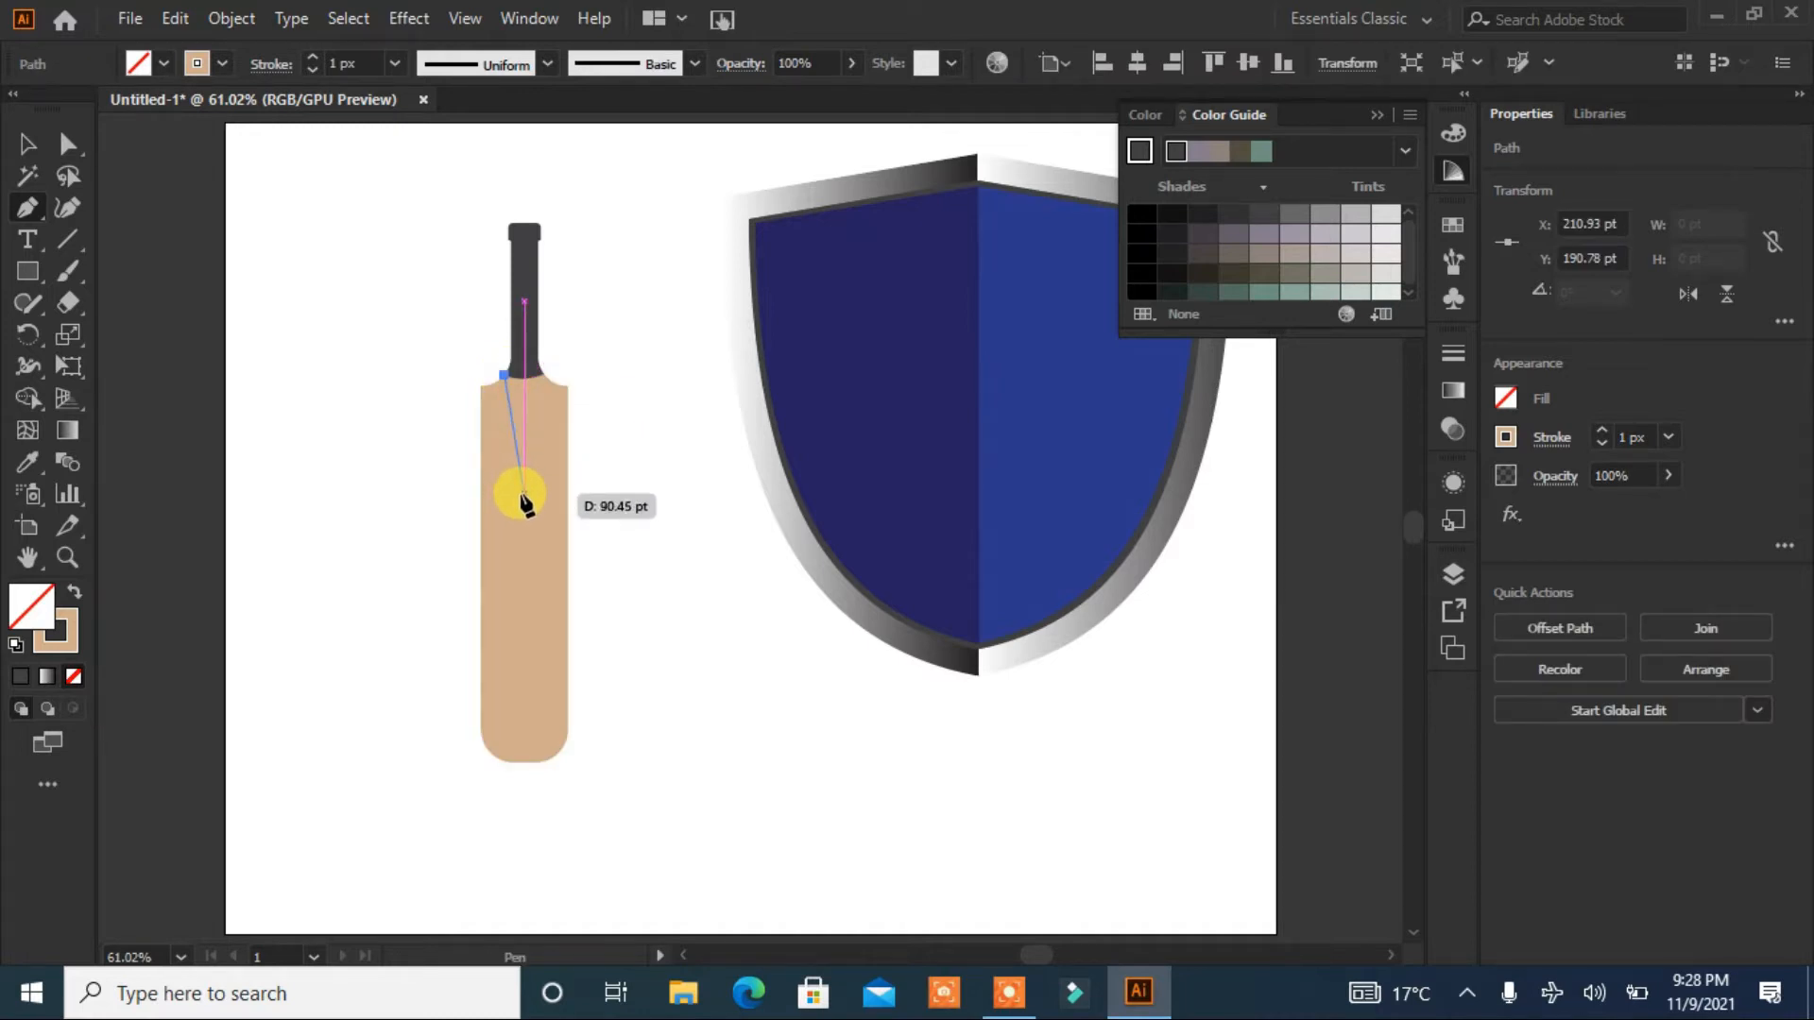
left_click(523, 492)
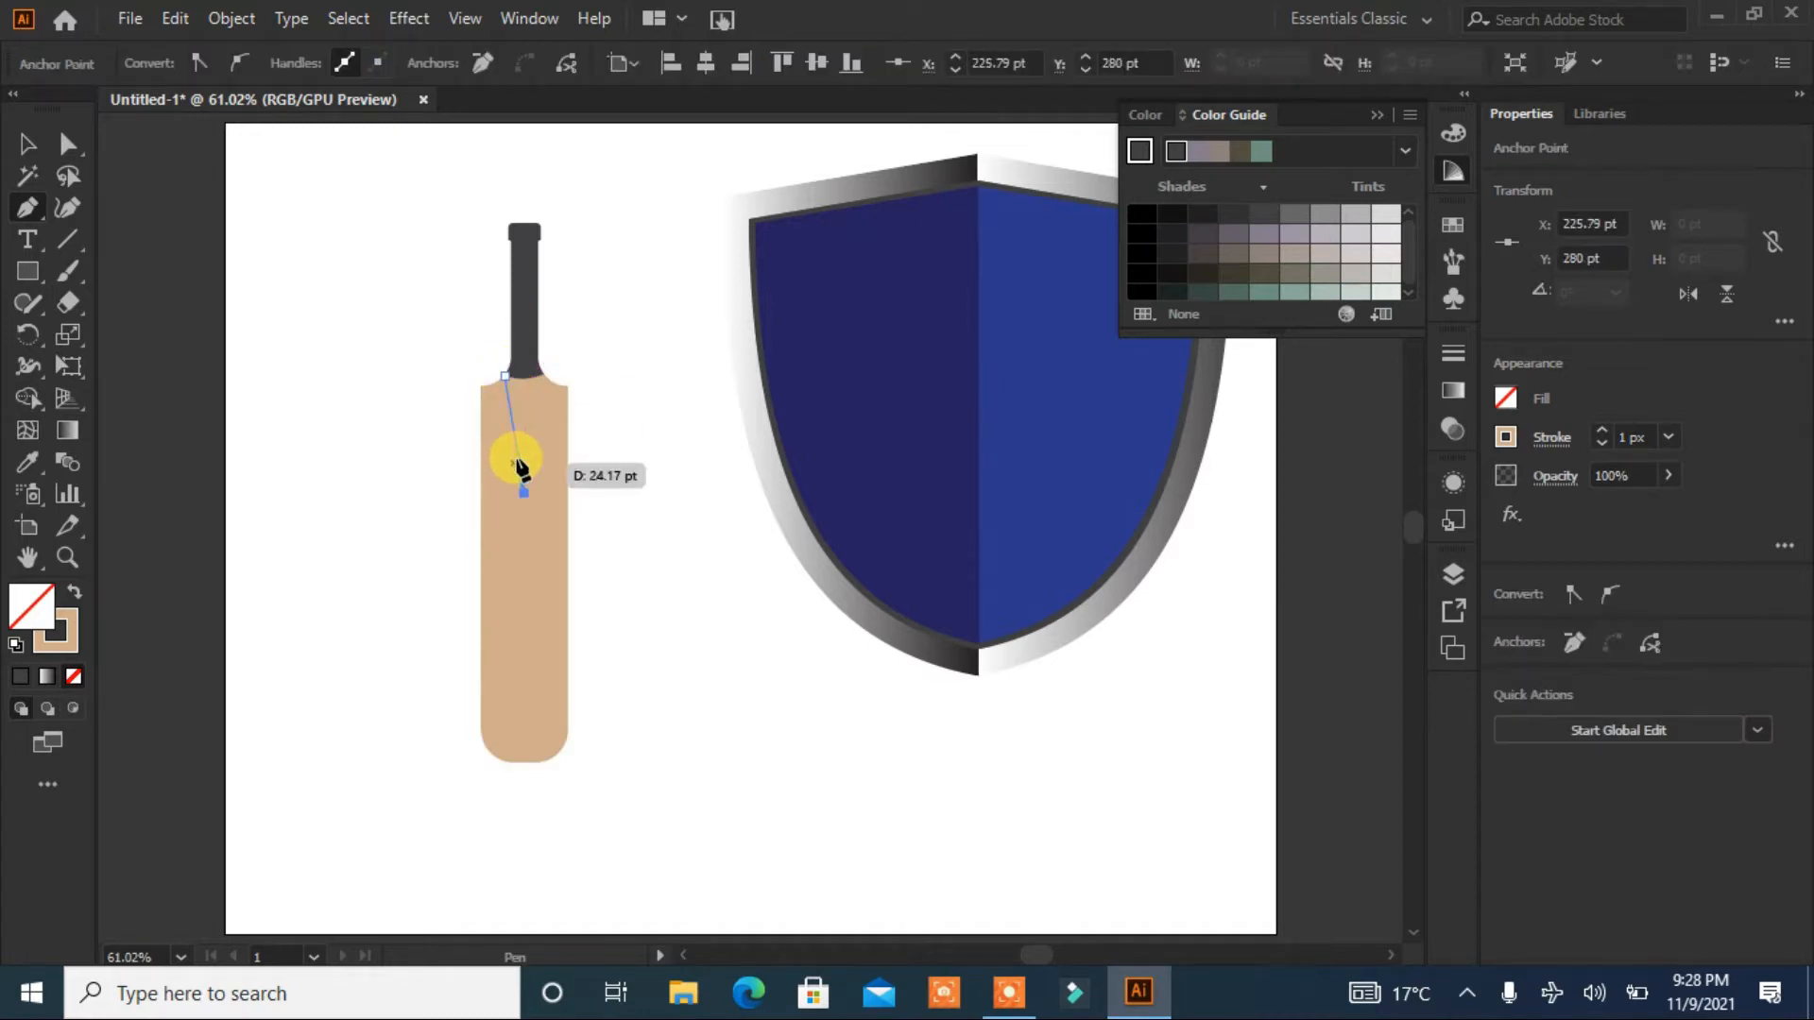
left_click(543, 374)
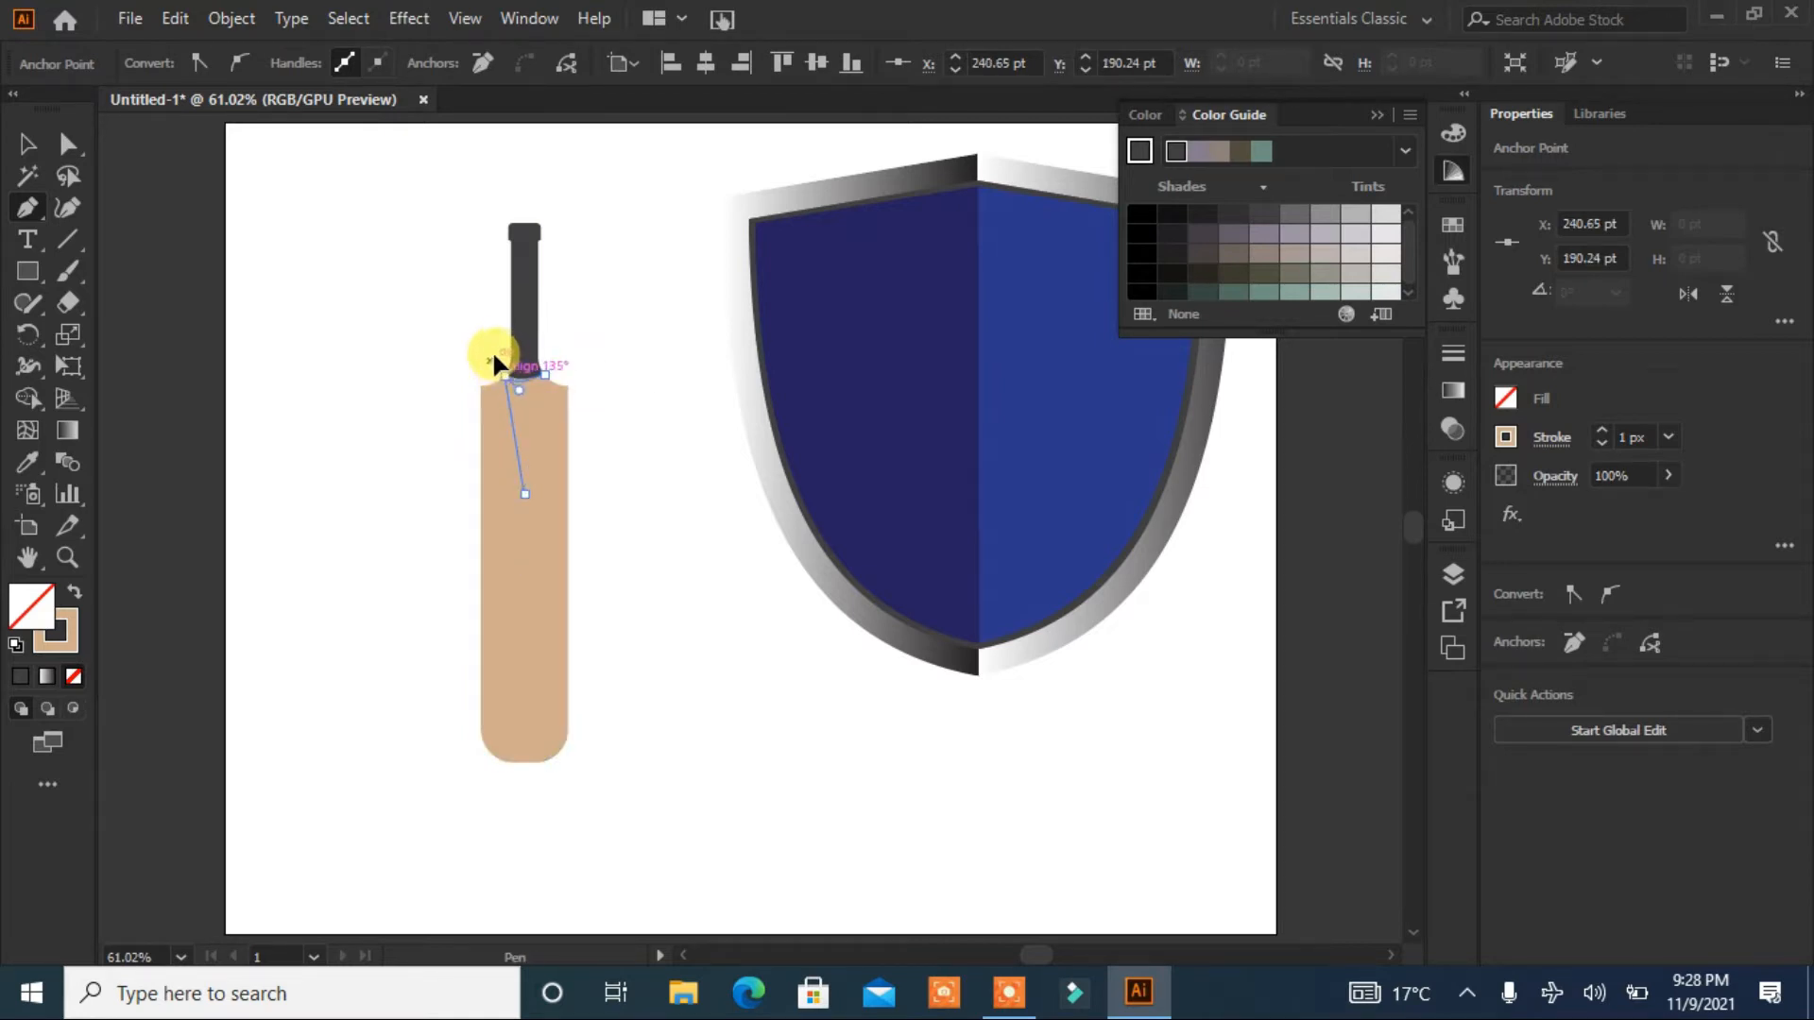
left_click(504, 375)
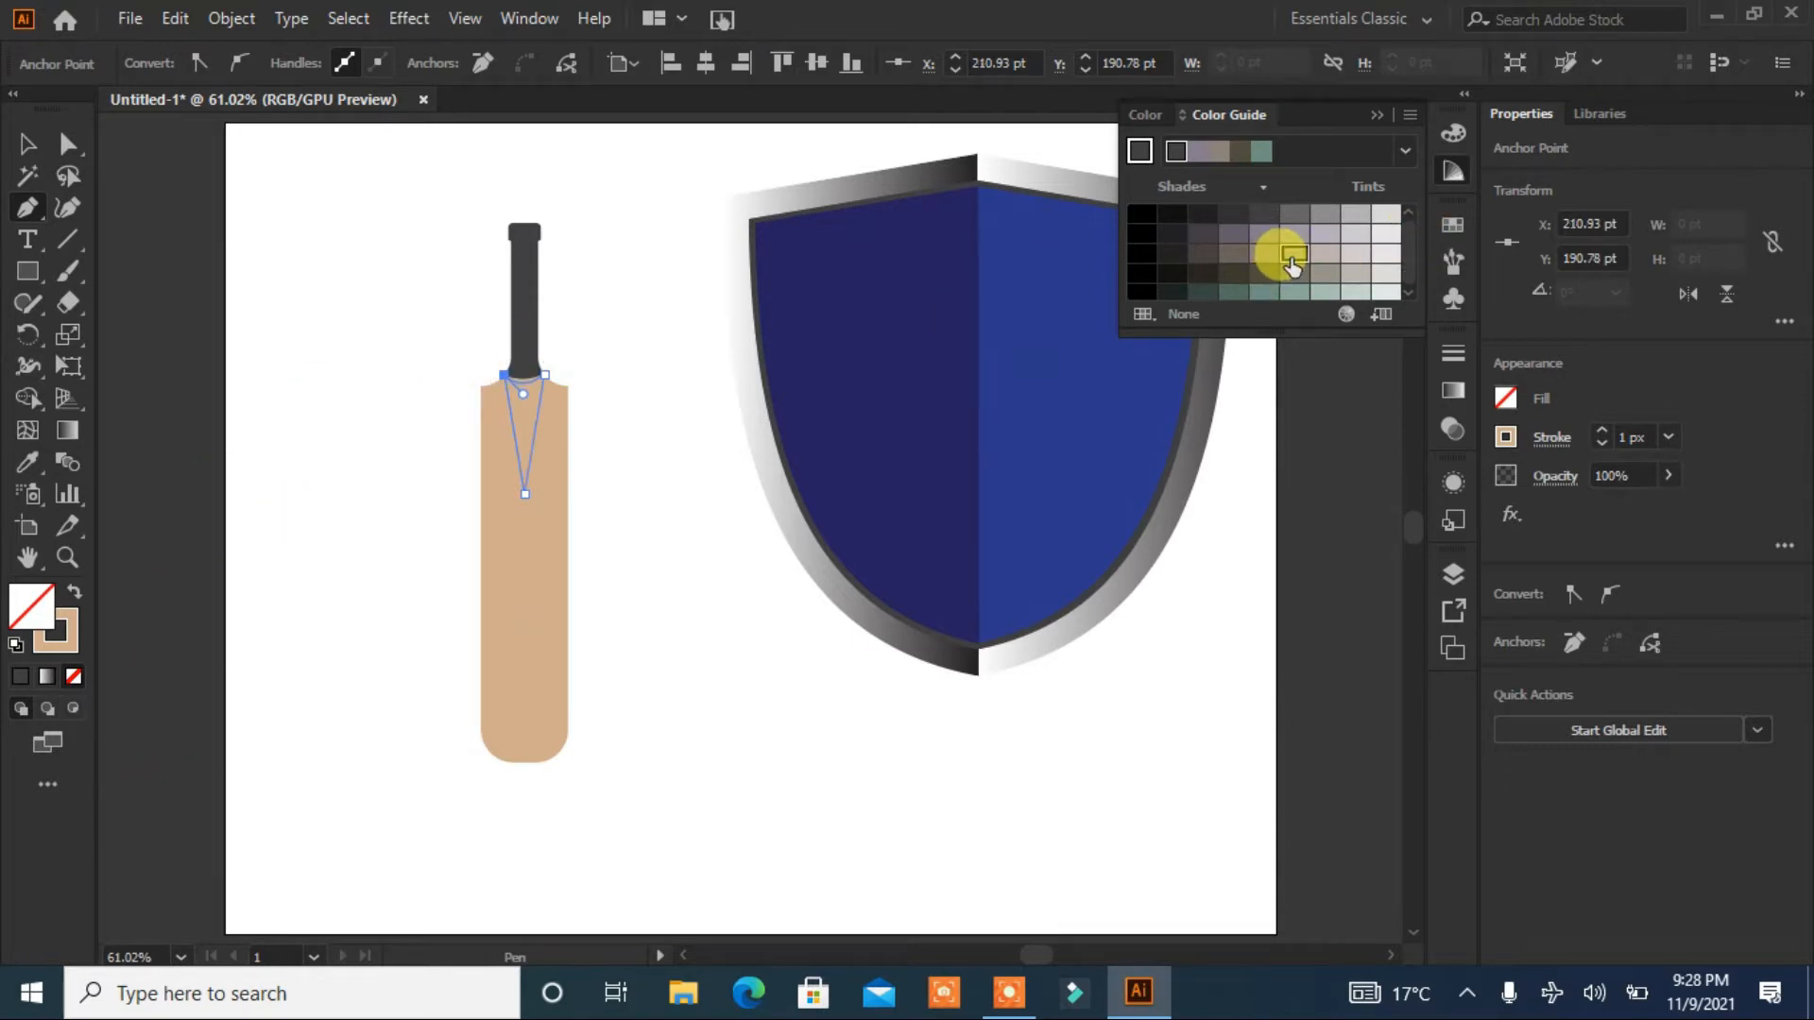
Step: Swap the wedge's fill and stroke and fill it with the next lighter tan tint from the Color Guide
left_click(75, 597)
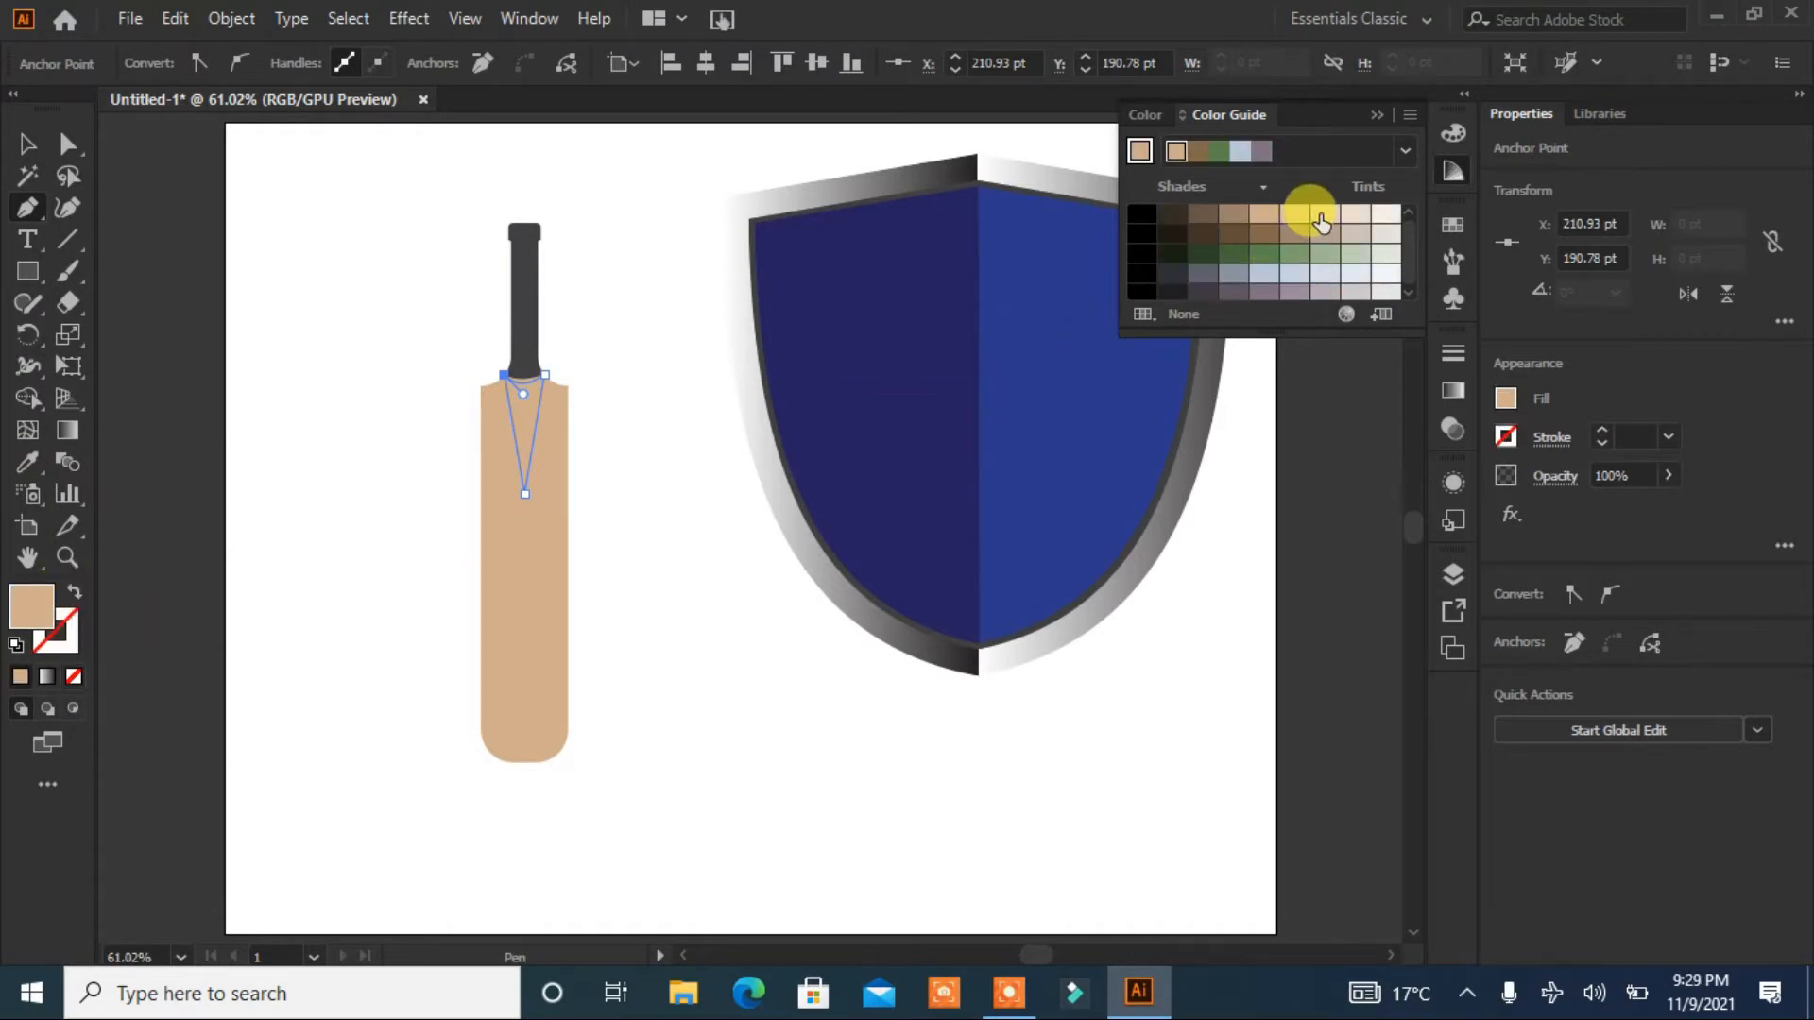
left_click(1322, 220)
left_click(1294, 217)
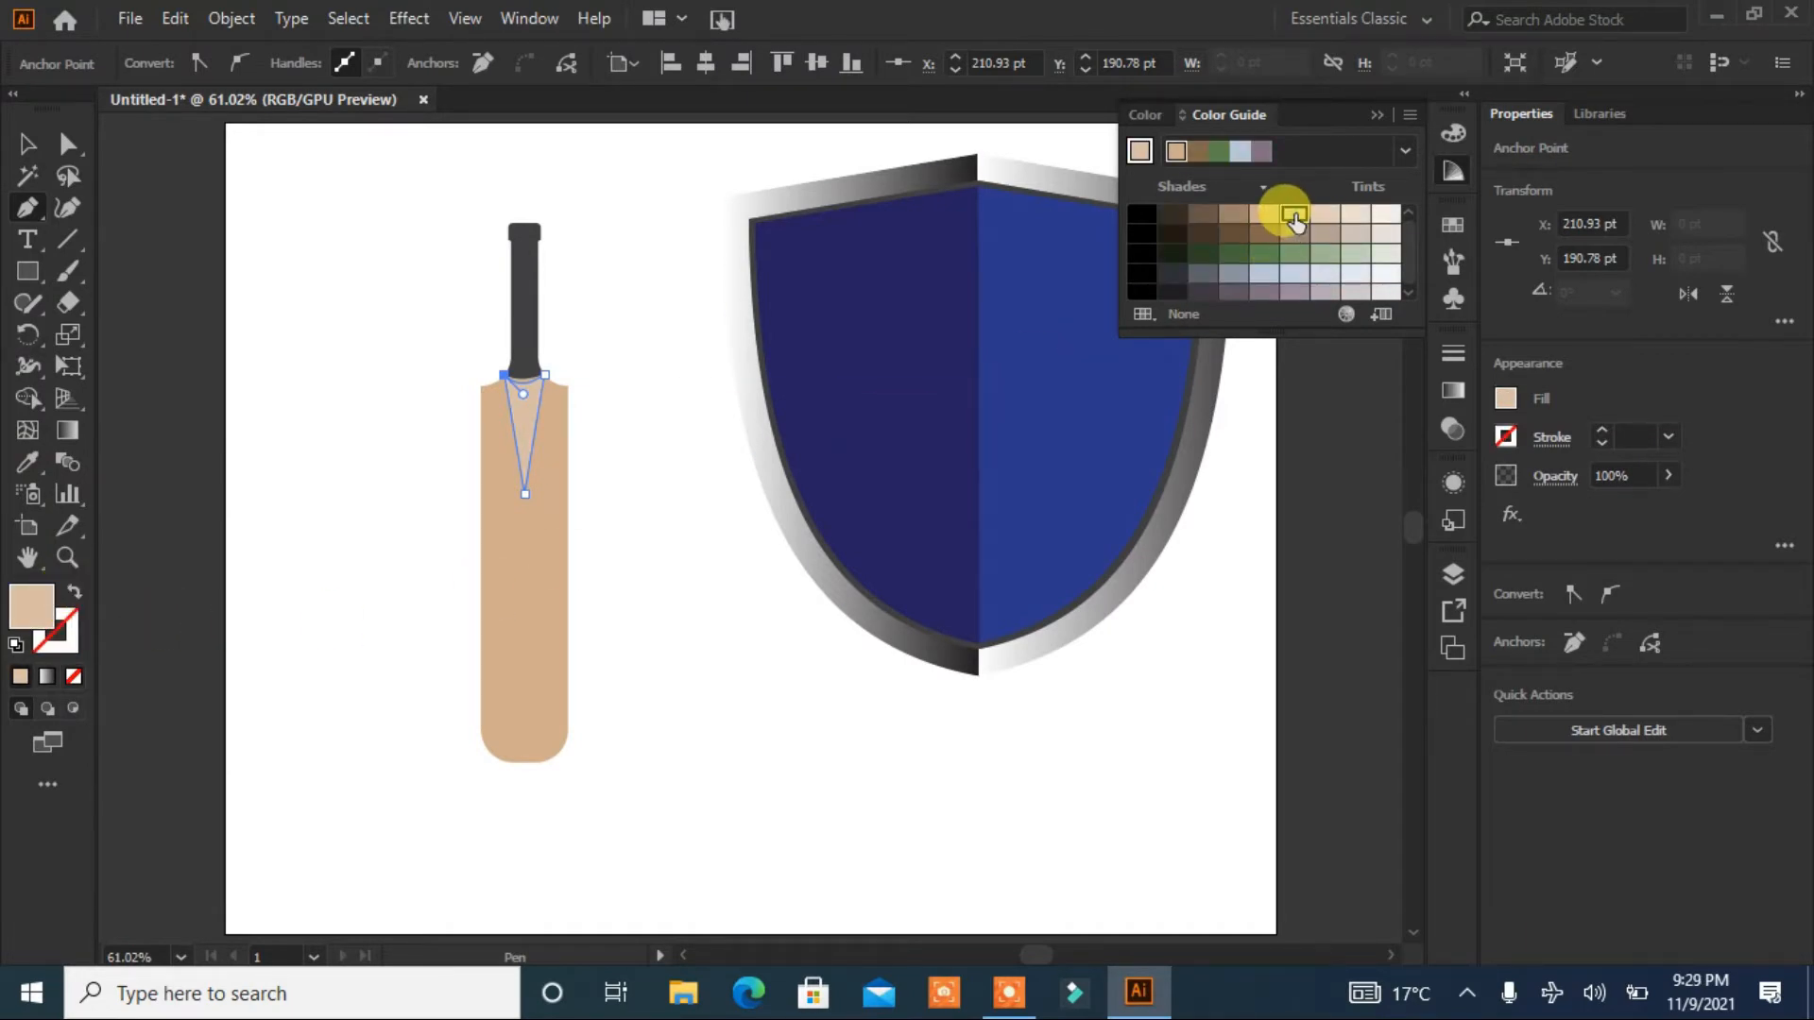
left_click(28, 143)
left_click(289, 376)
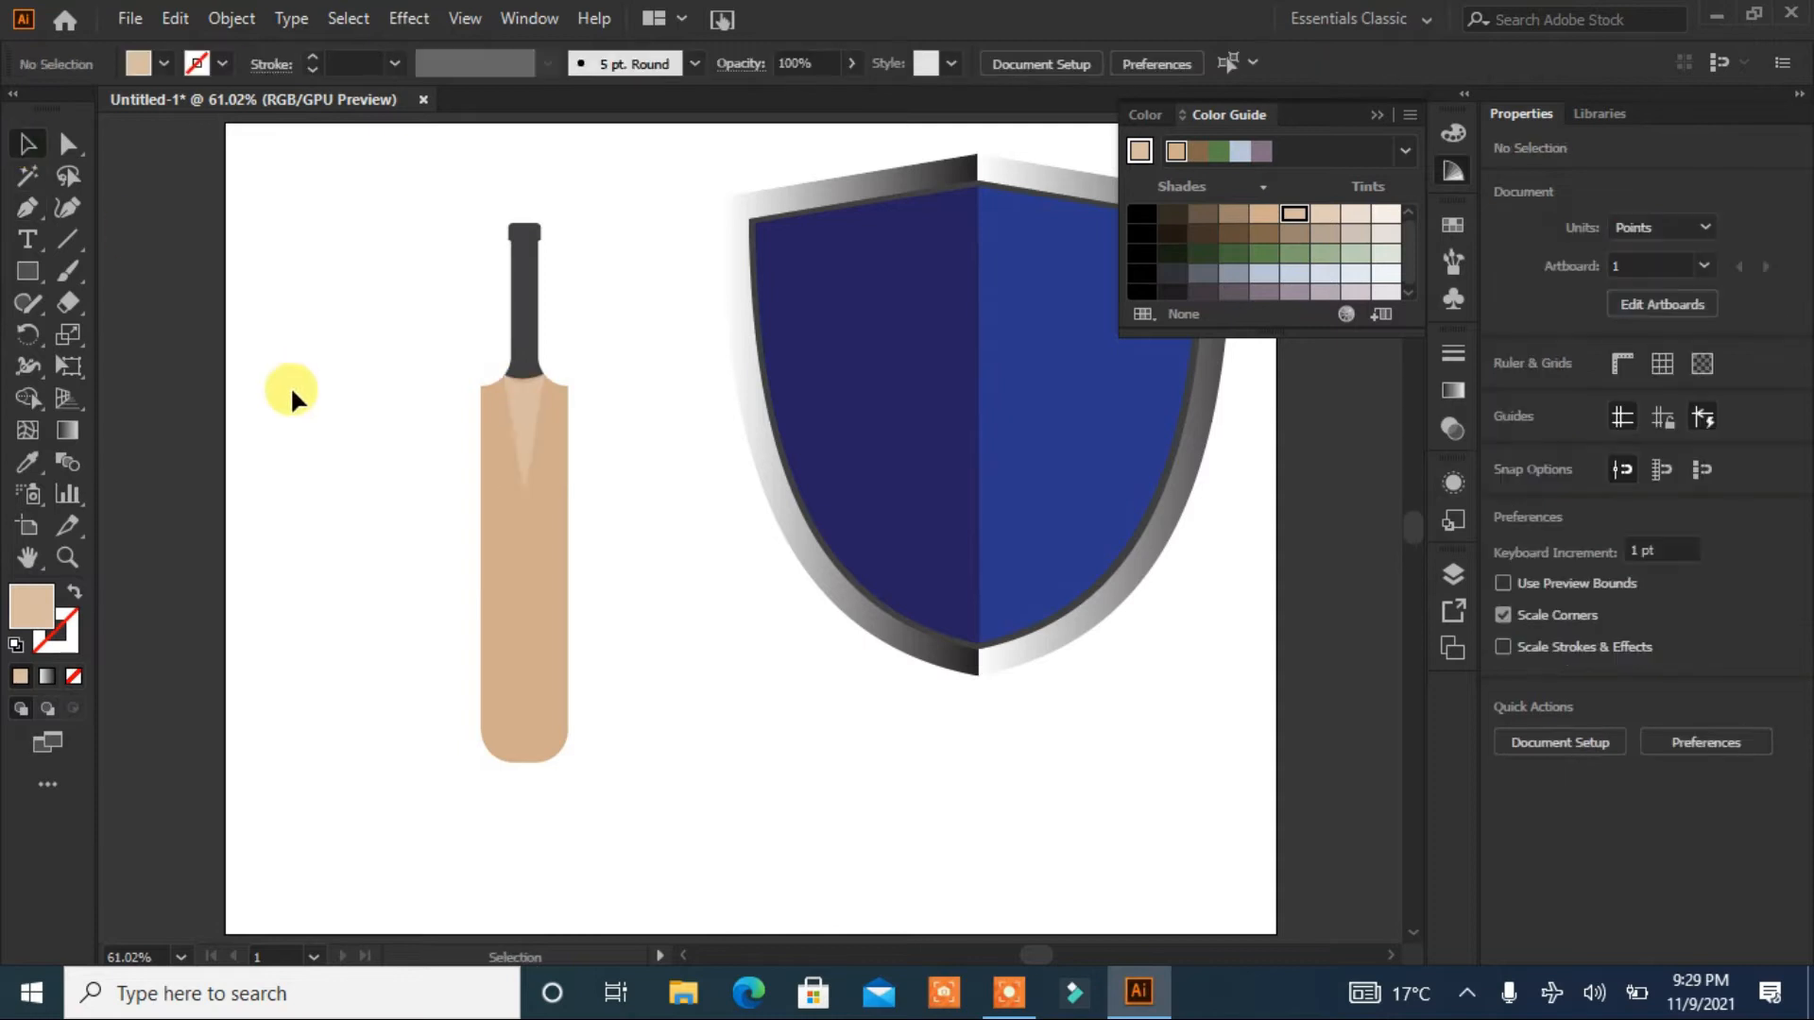
Step: Group the handle, blade and wedge into one bat object
left_click_drag(623, 266, 489, 520)
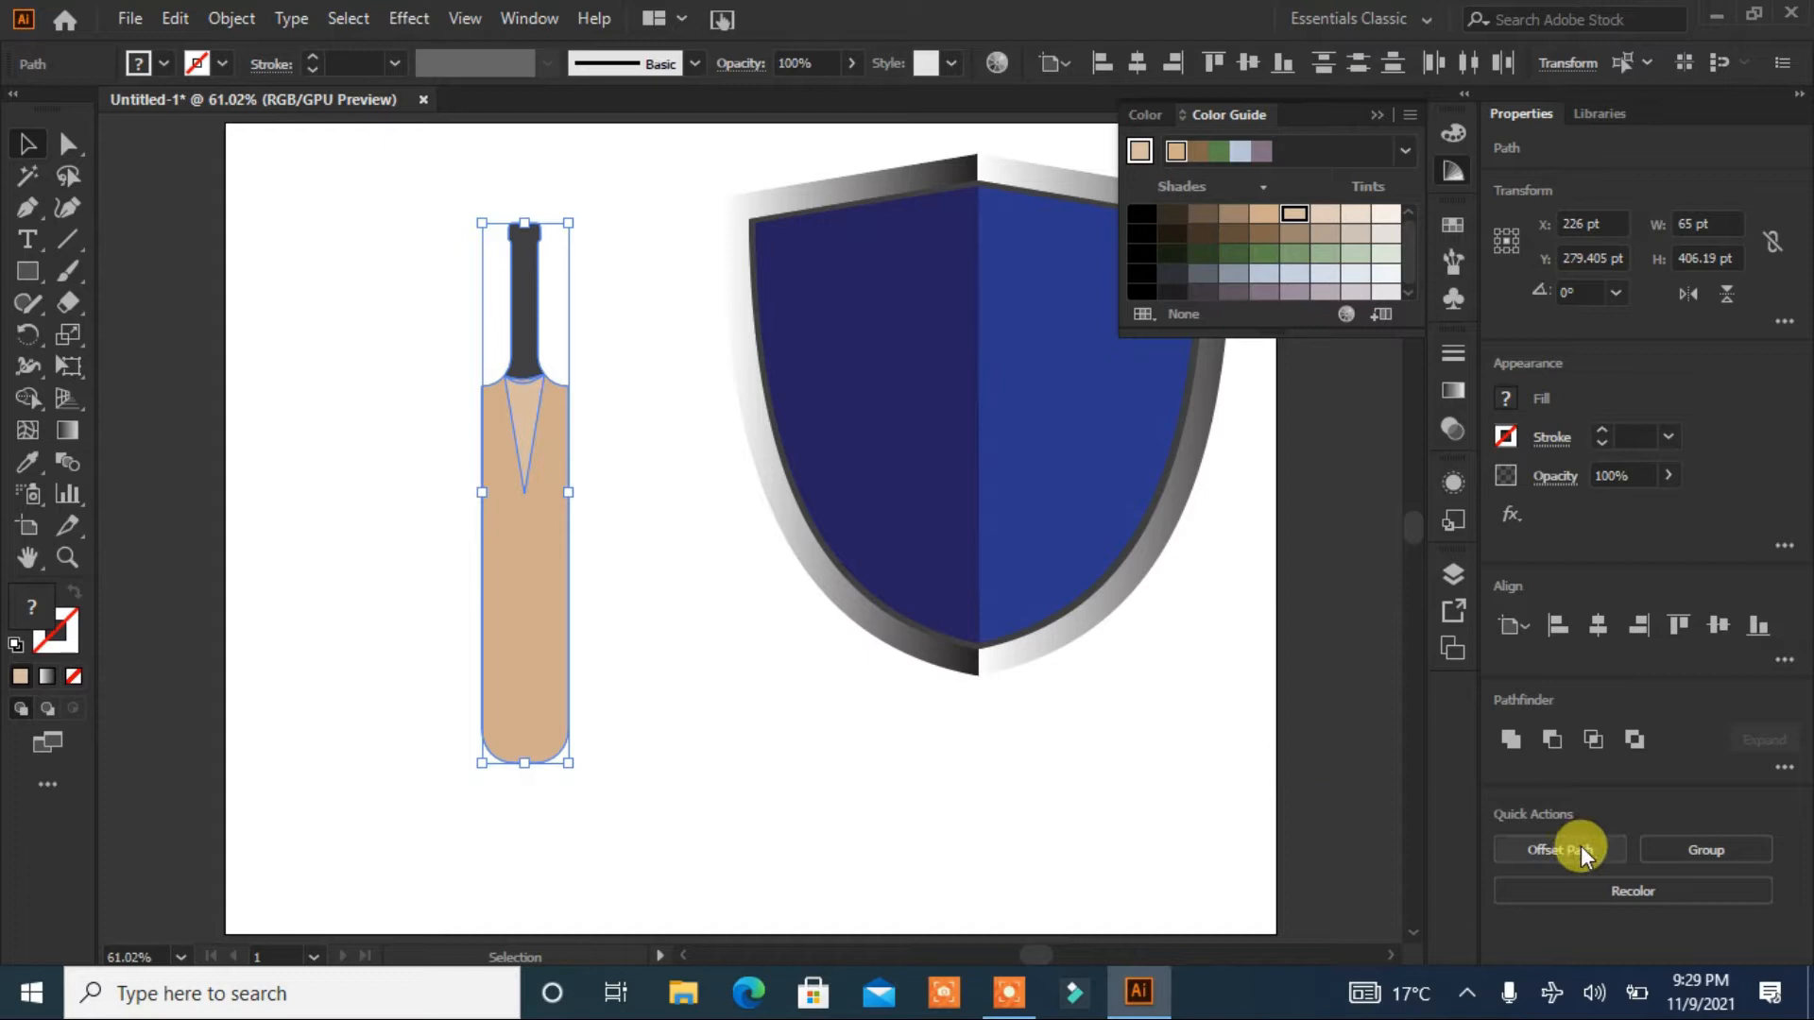
left_click(1686, 849)
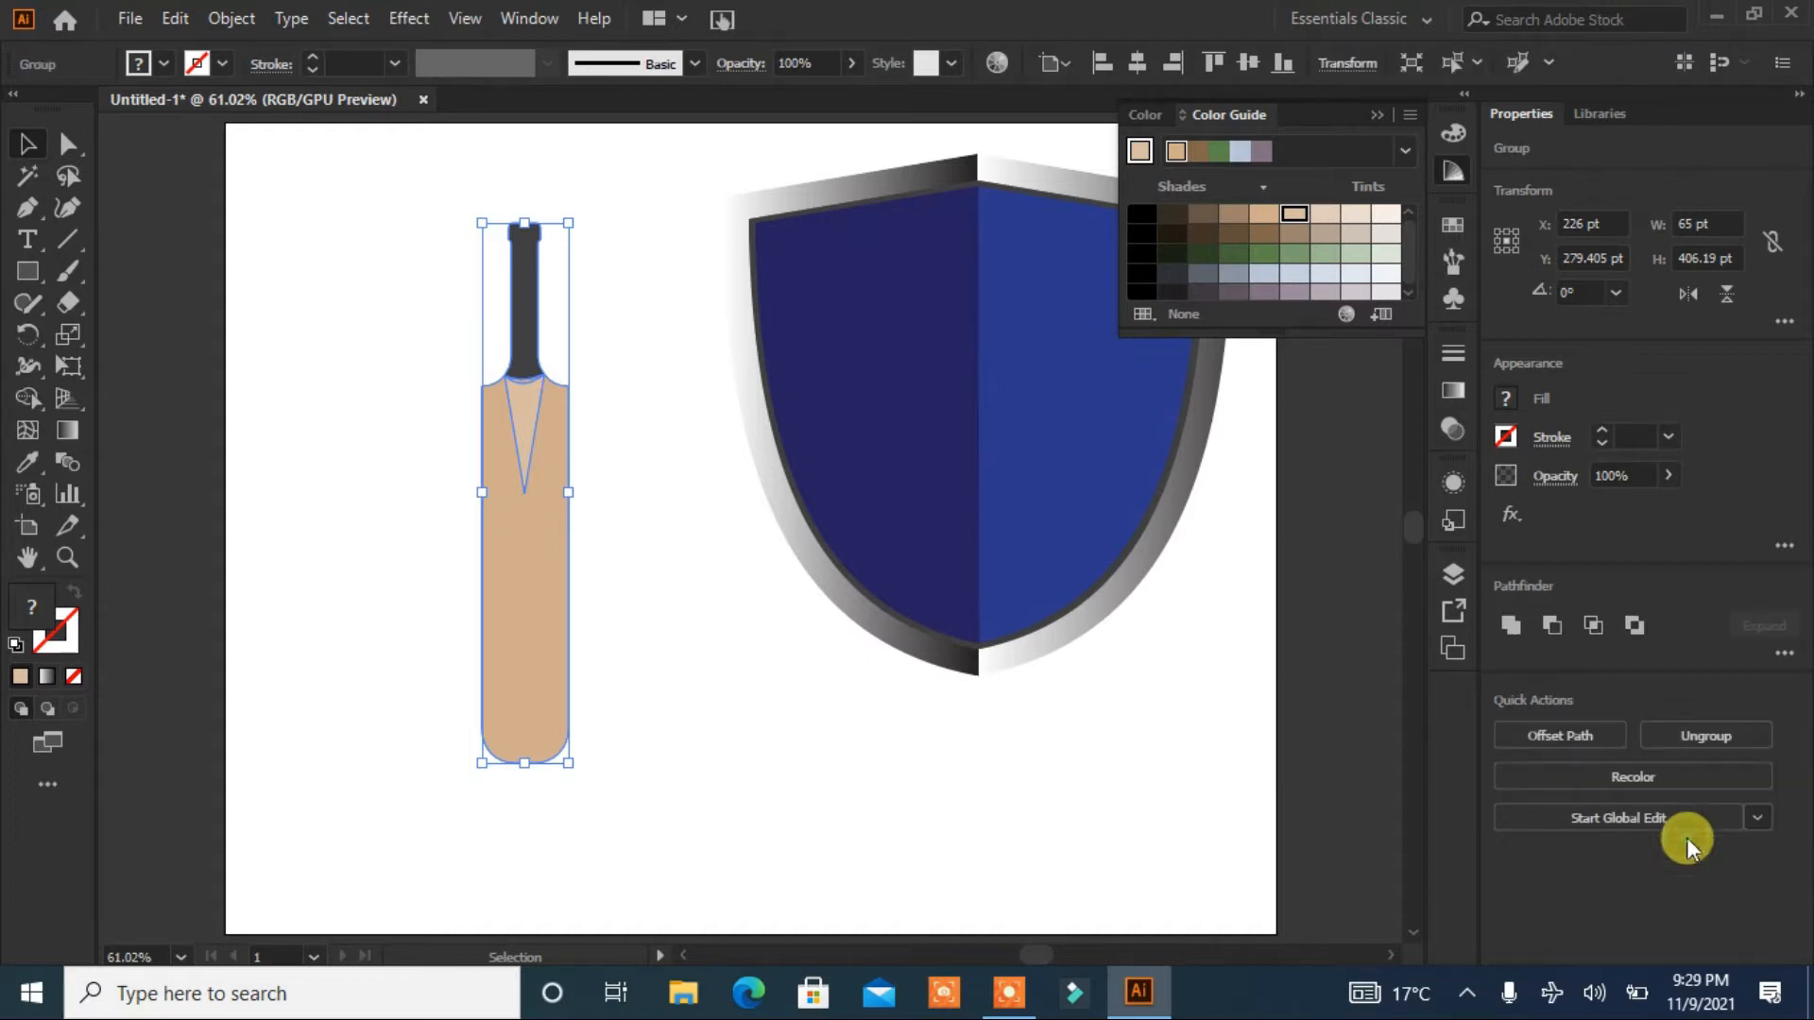
left_click(659, 673)
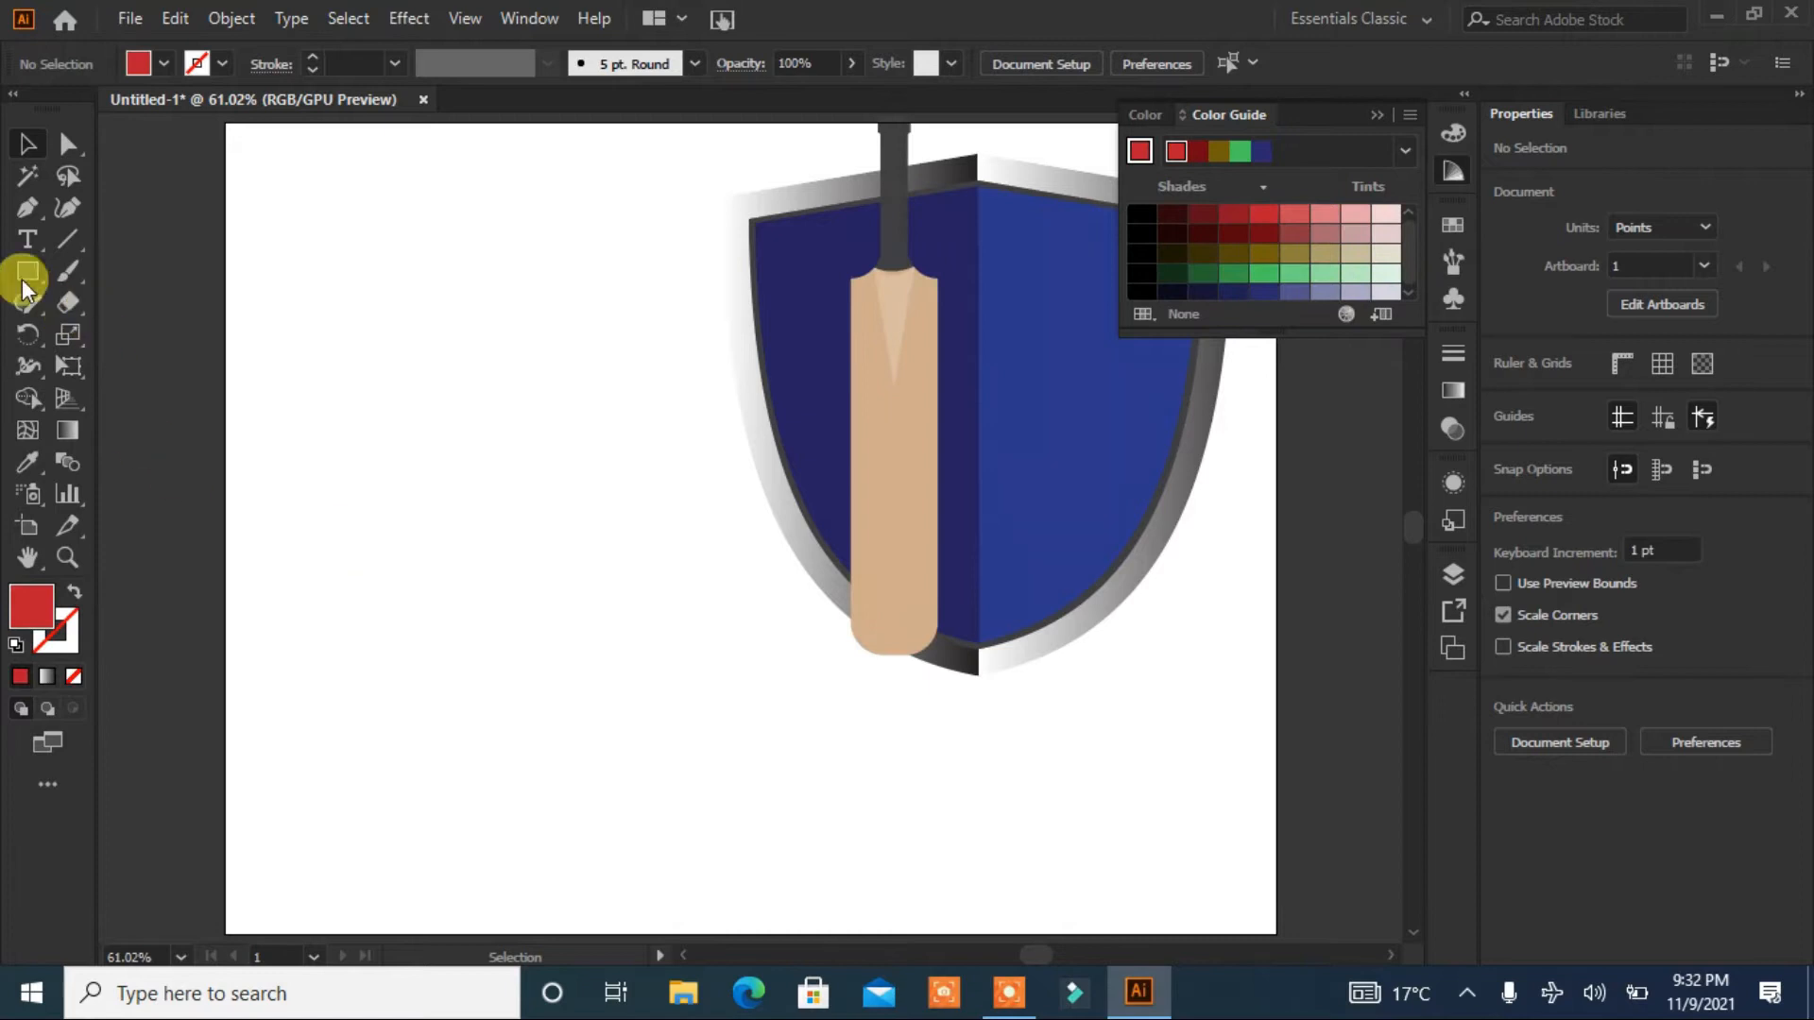
Step: Draw a red circle 148 pt in diameter on the empty area beside the shield
left_click(27, 271)
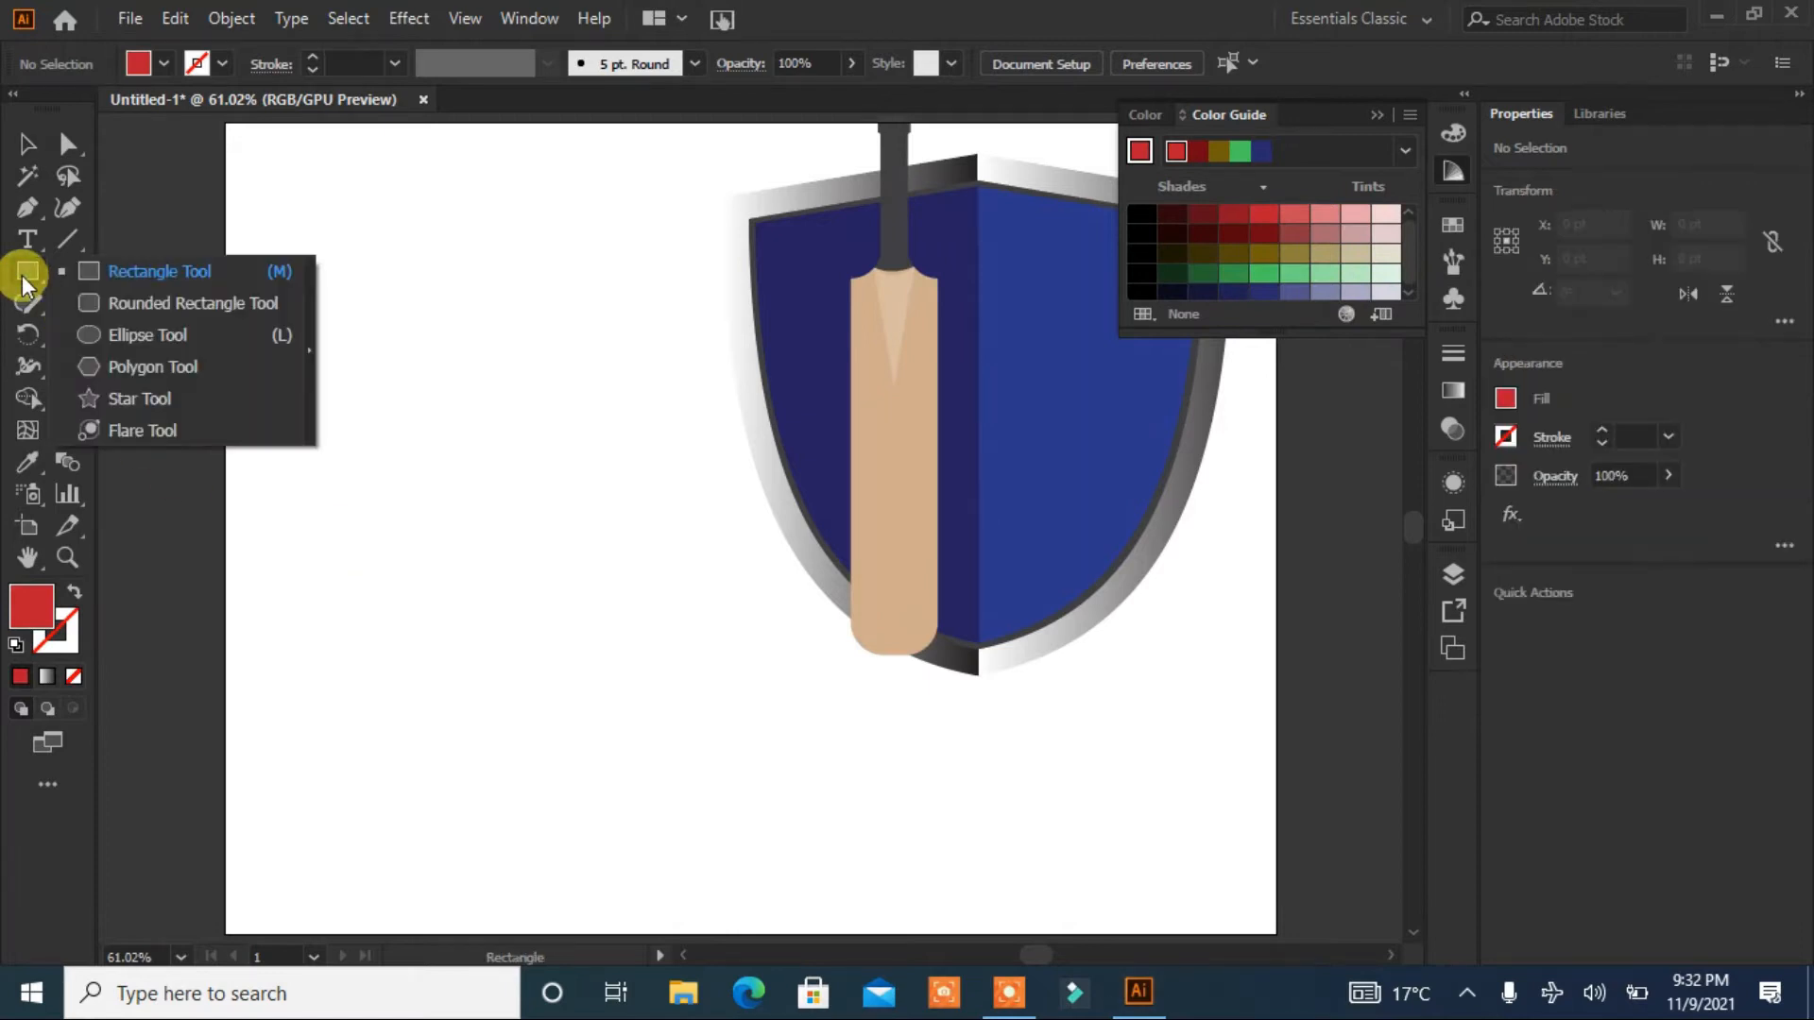
left_click(95, 336)
left_click_drag(450, 430, 513, 527)
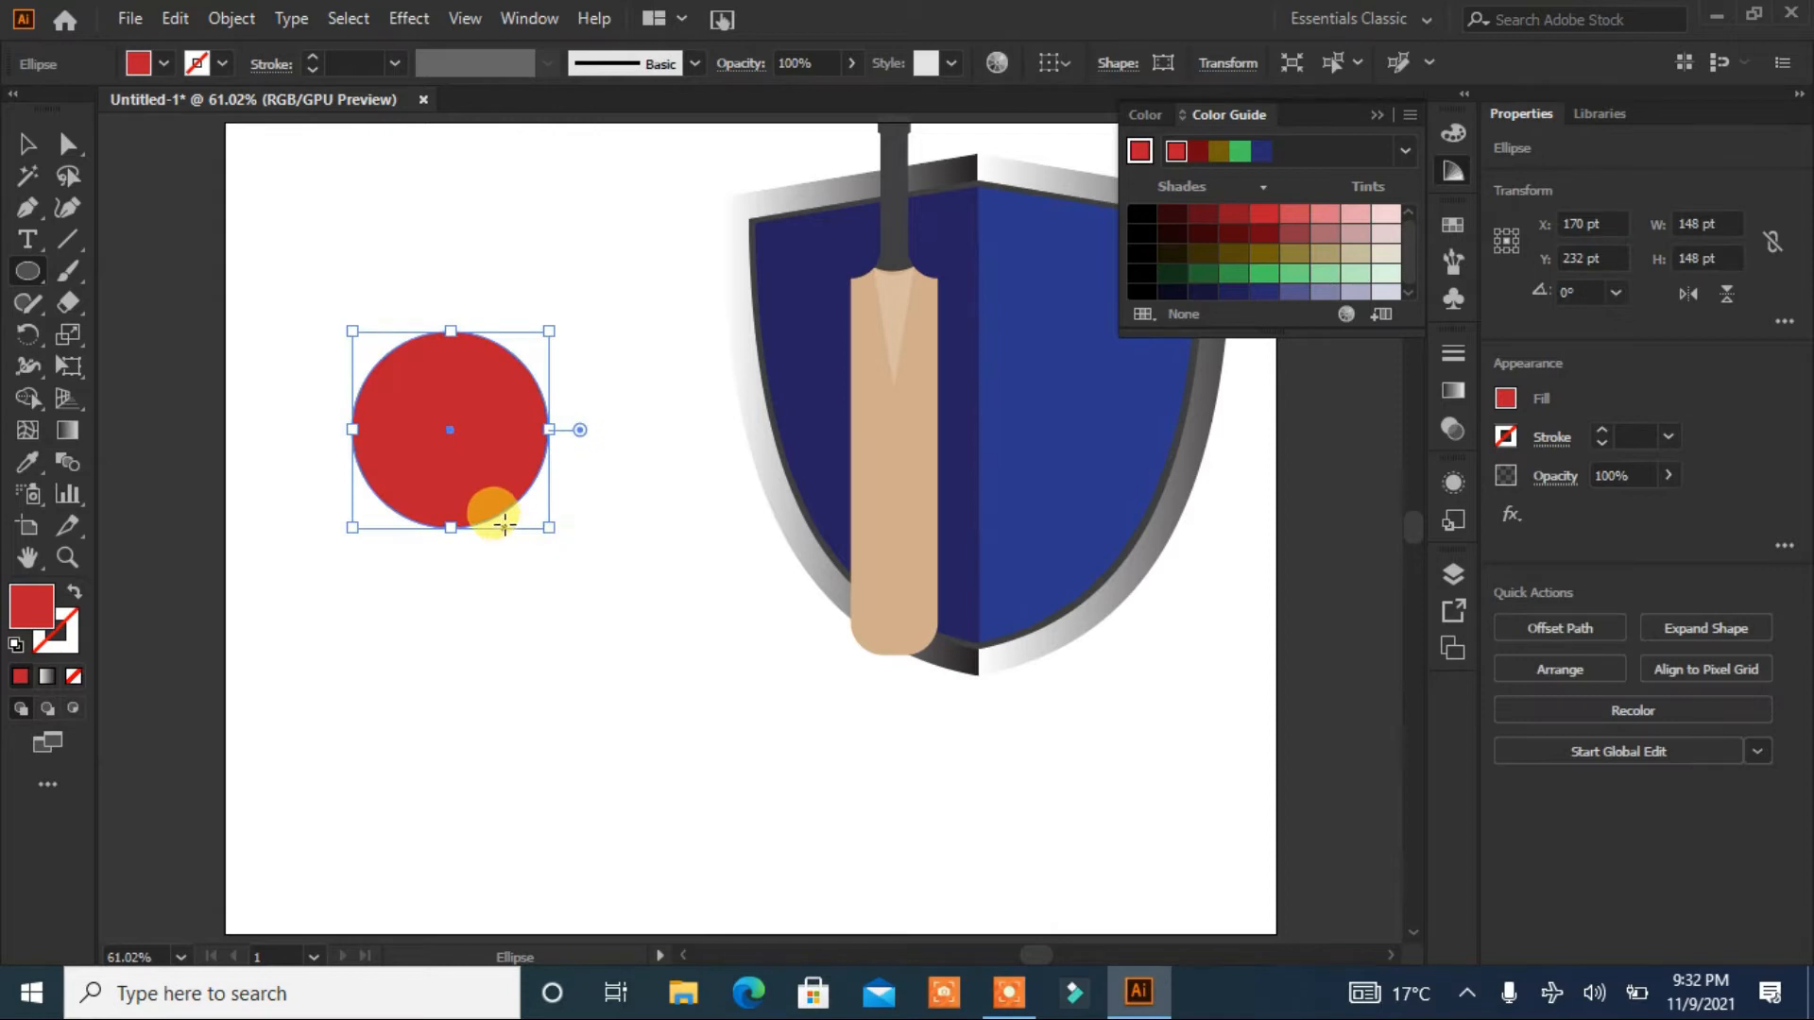
Step: Draw a narrow upright red rectangle about 33 by 255 pt across the middle of the circle
left_click(28, 273)
left_click(83, 271)
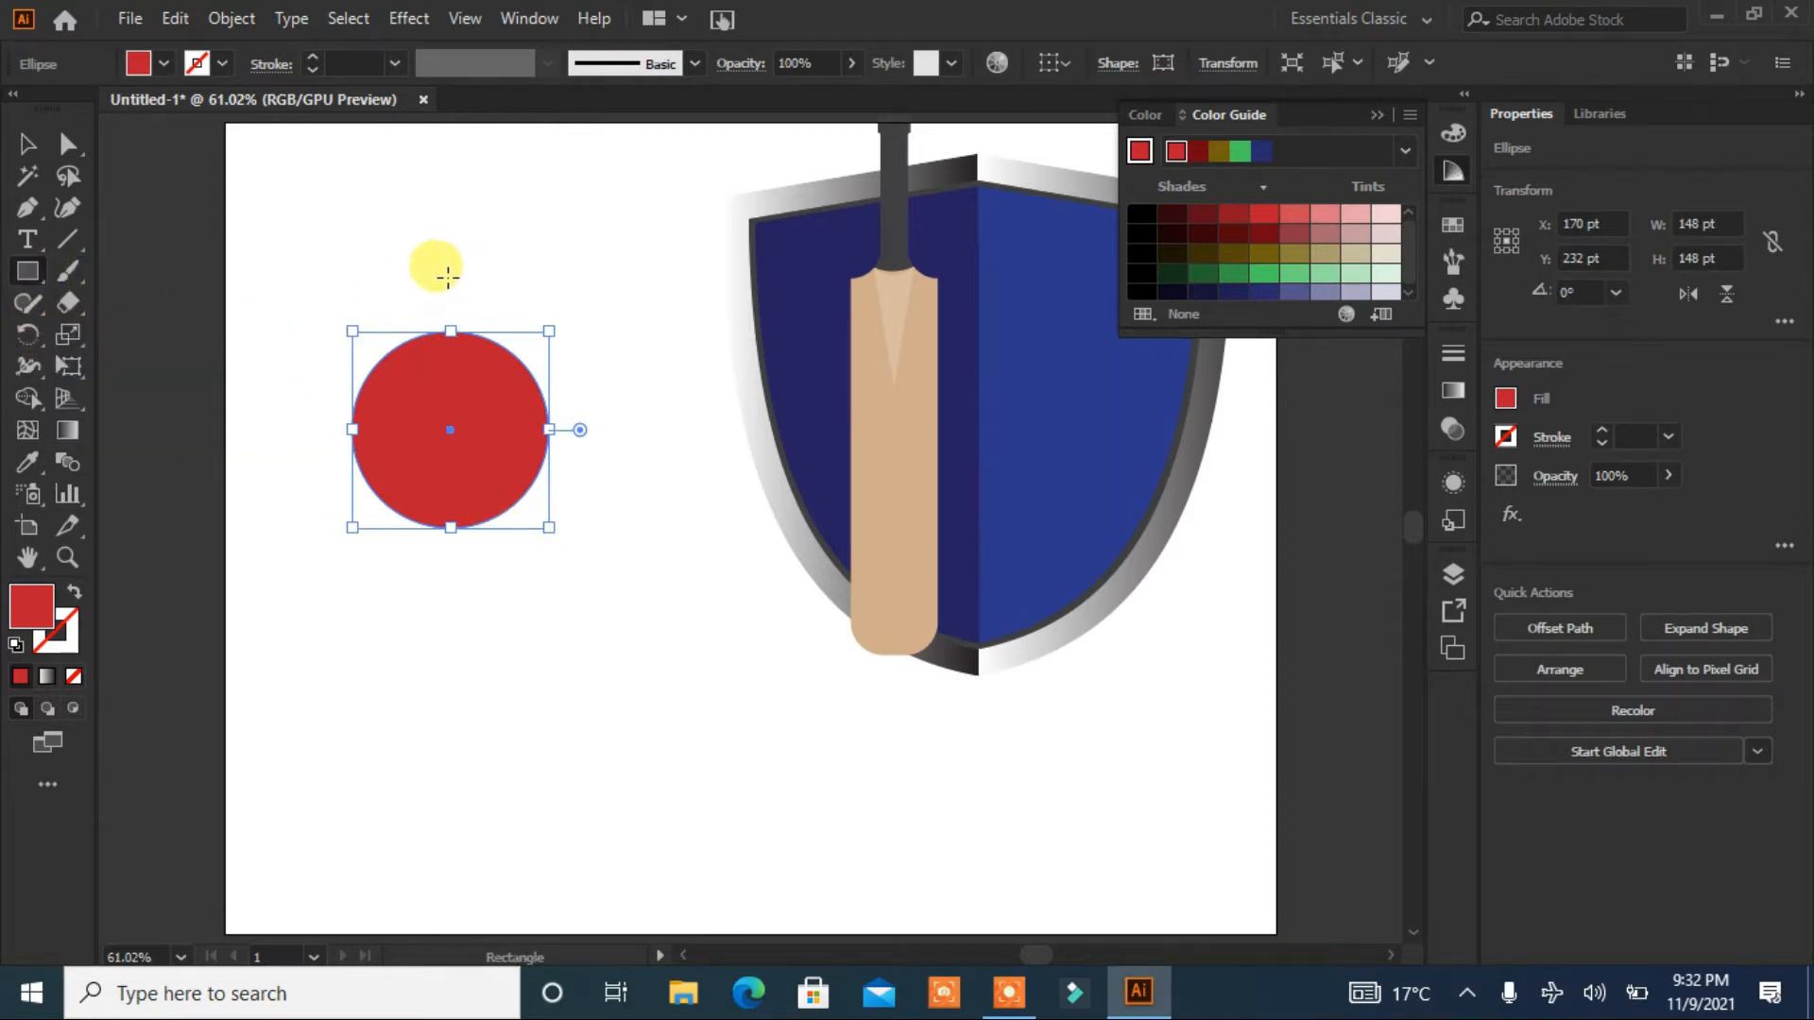
left_click_drag(430, 273, 472, 610)
left_click(27, 144)
left_click(471, 453)
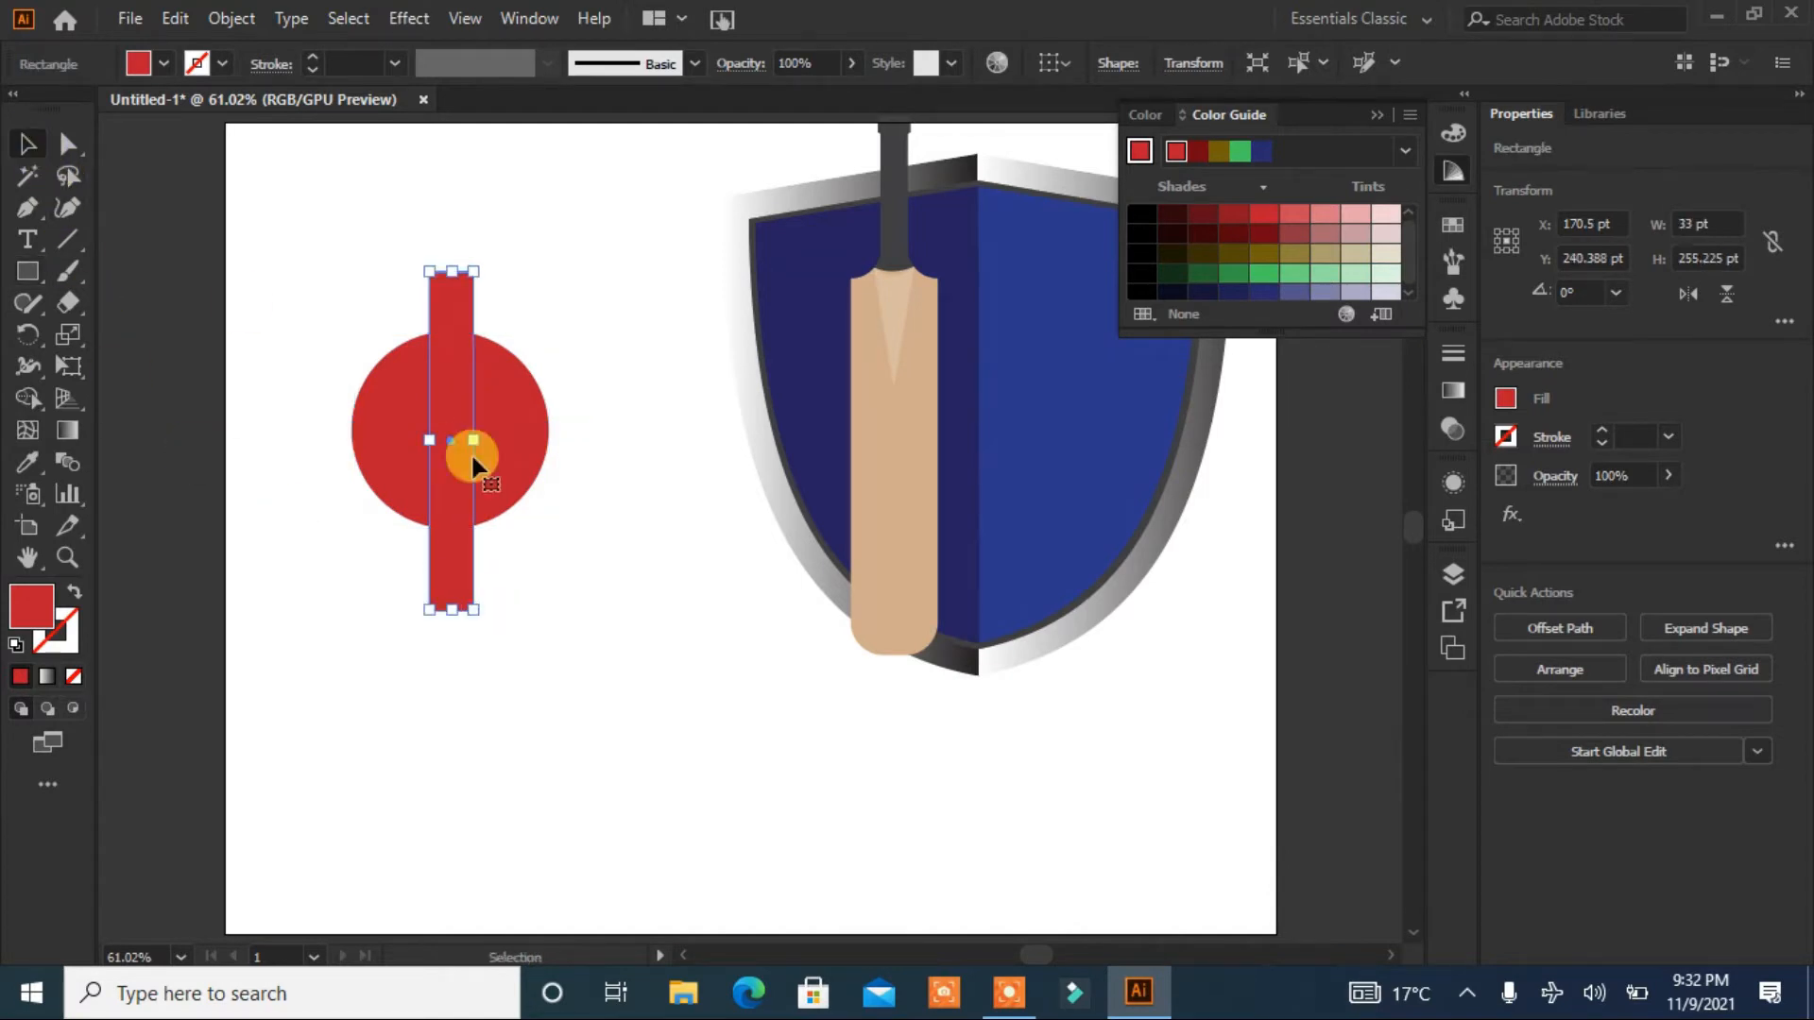
Step: Center the rectangle and the circle horizontally on each other and set the alignment reference to Key Object
left_click_drag(631, 372, 333, 445)
left_click(1598, 623)
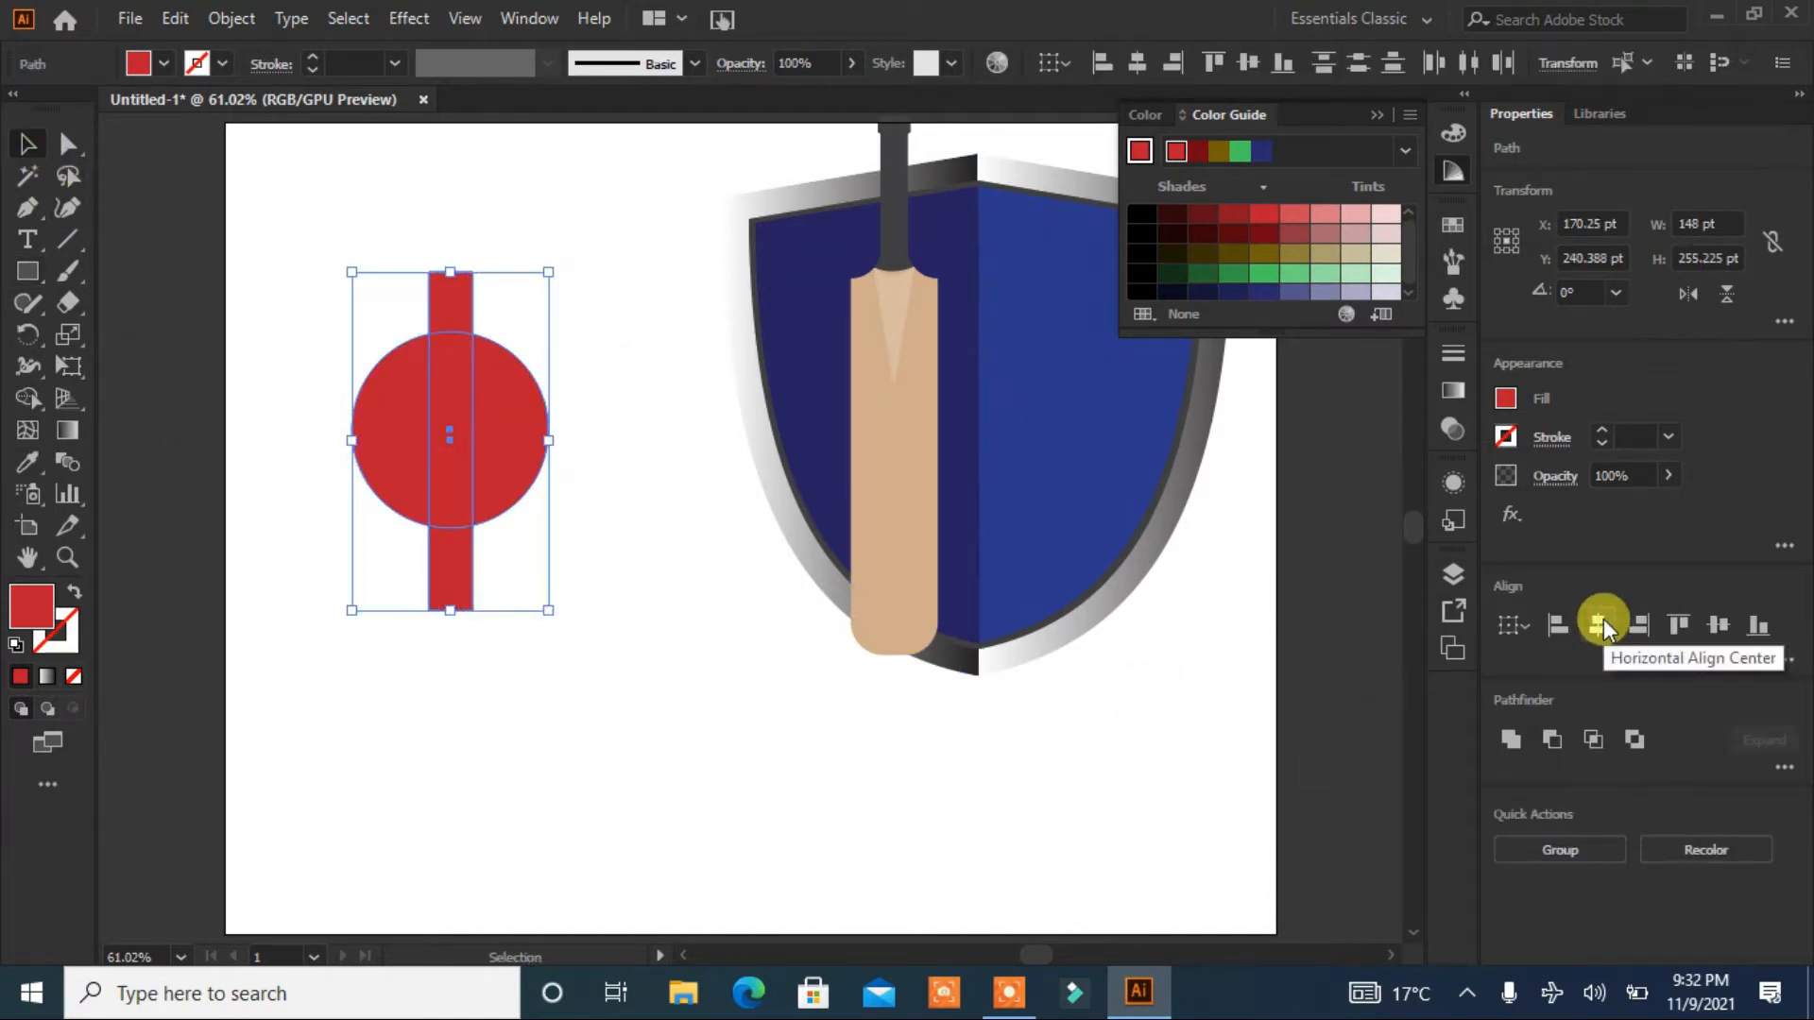
left_click(1512, 626)
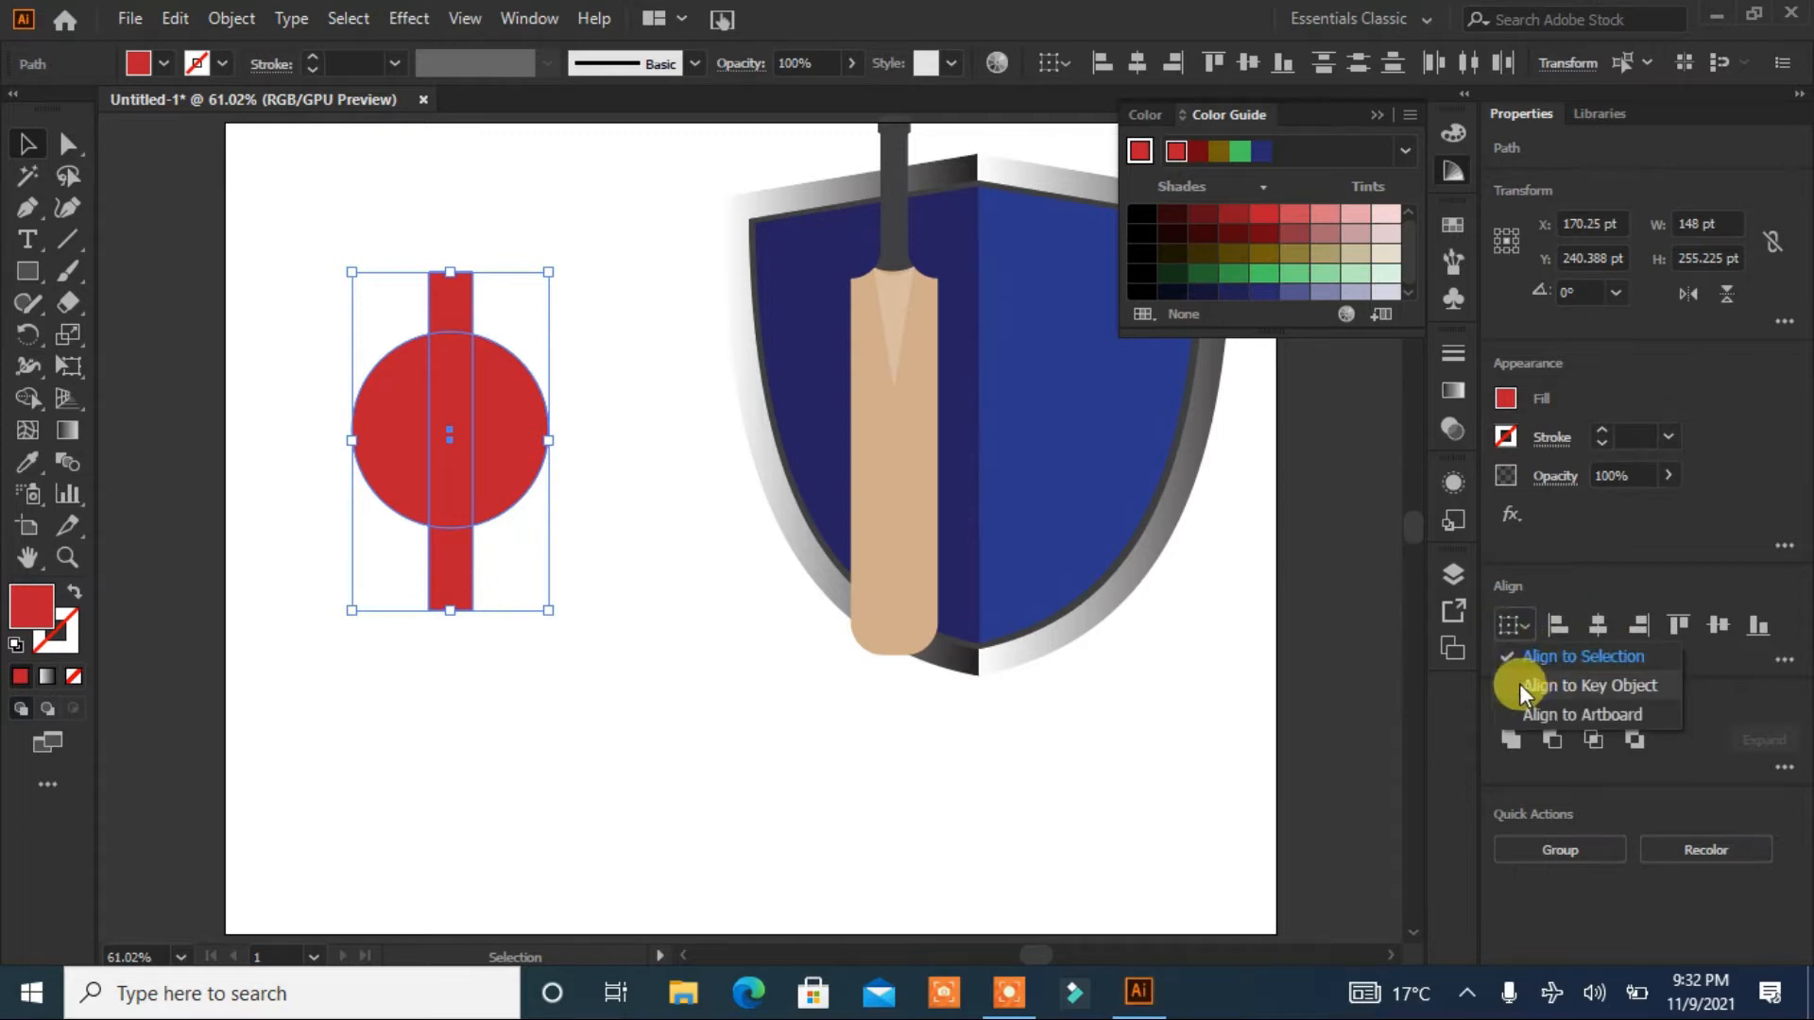
left_click(1519, 683)
left_click(671, 637)
Step: Swap the rectangle's fill and stroke and set its red stroke to 9 px
left_click(440, 295)
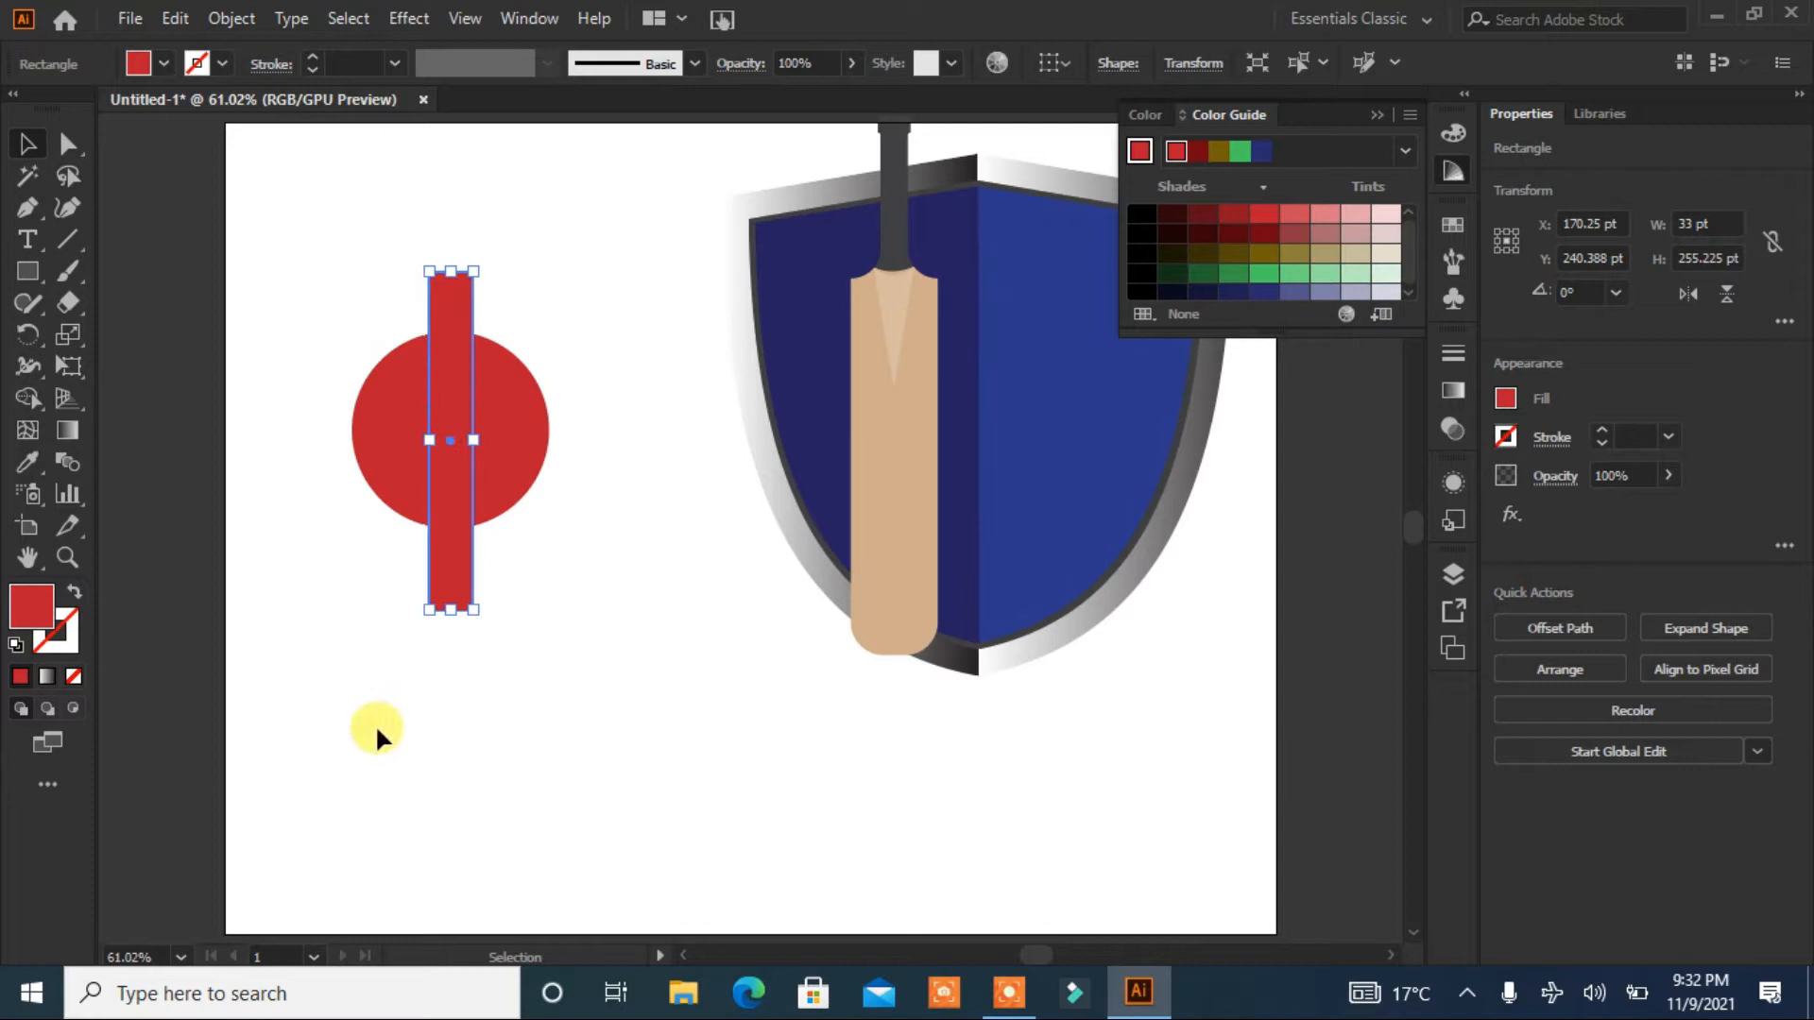
left_click(88, 593)
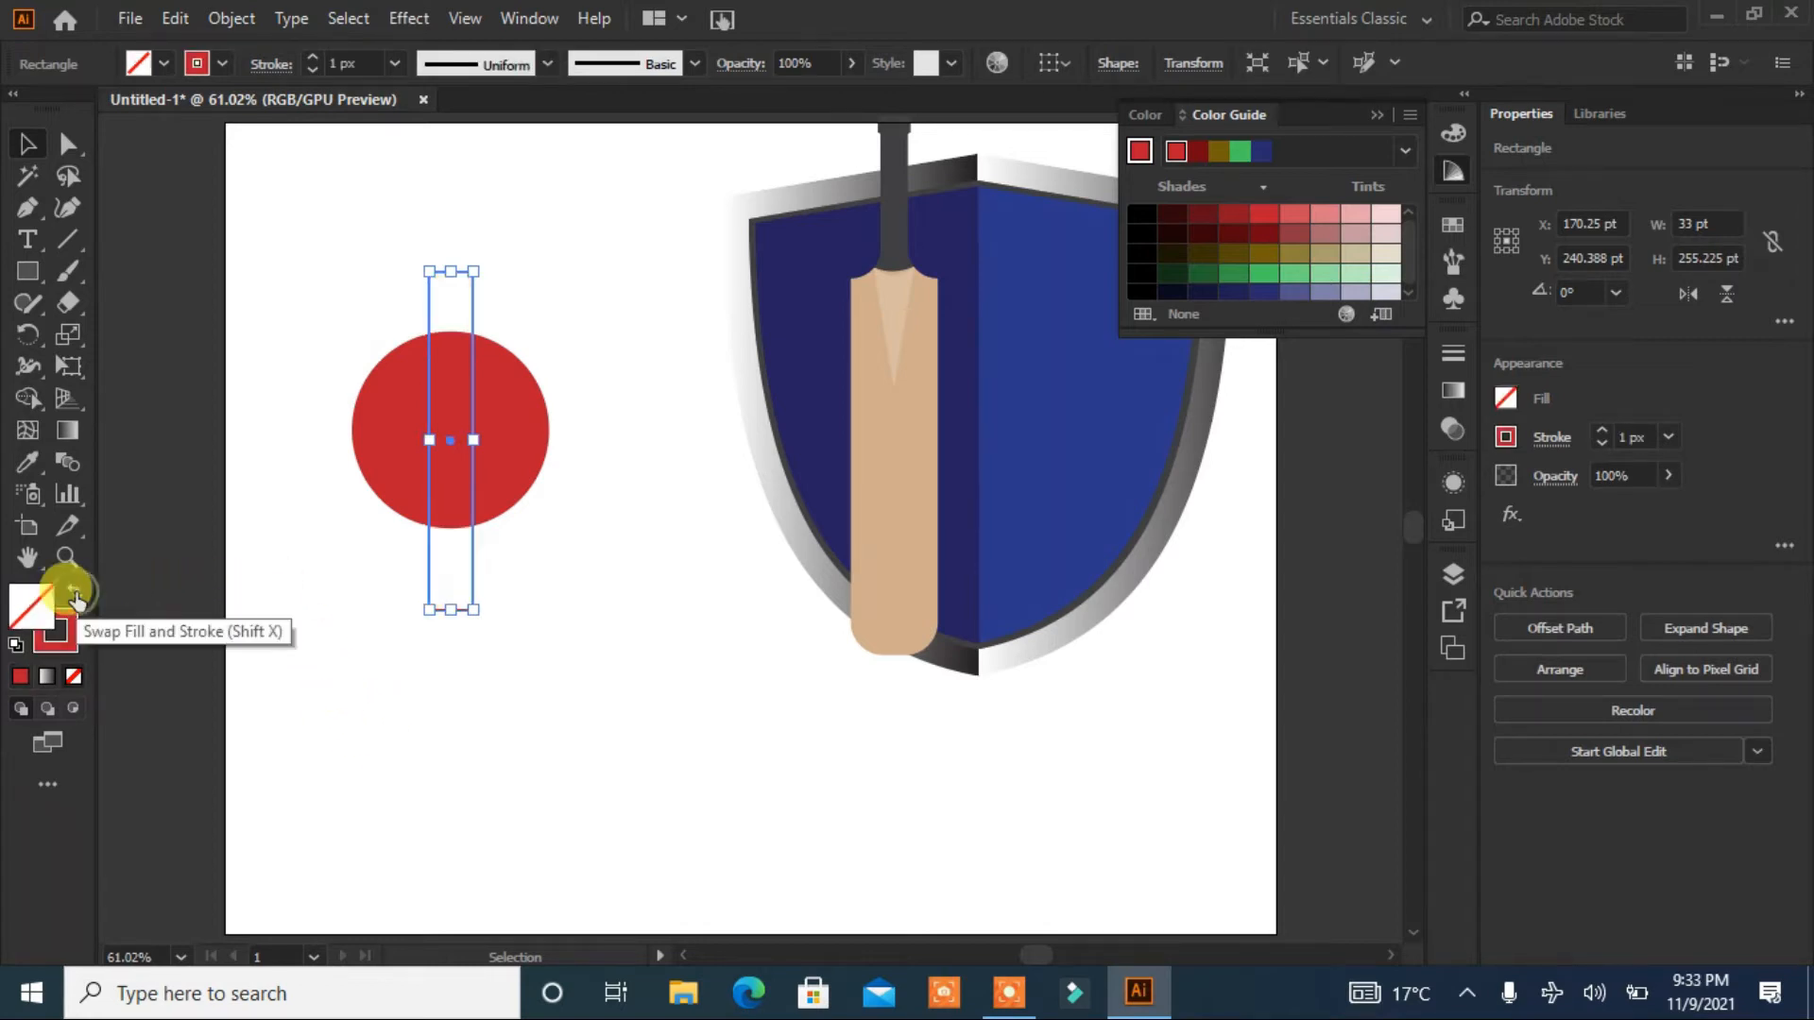
left_click(313, 59)
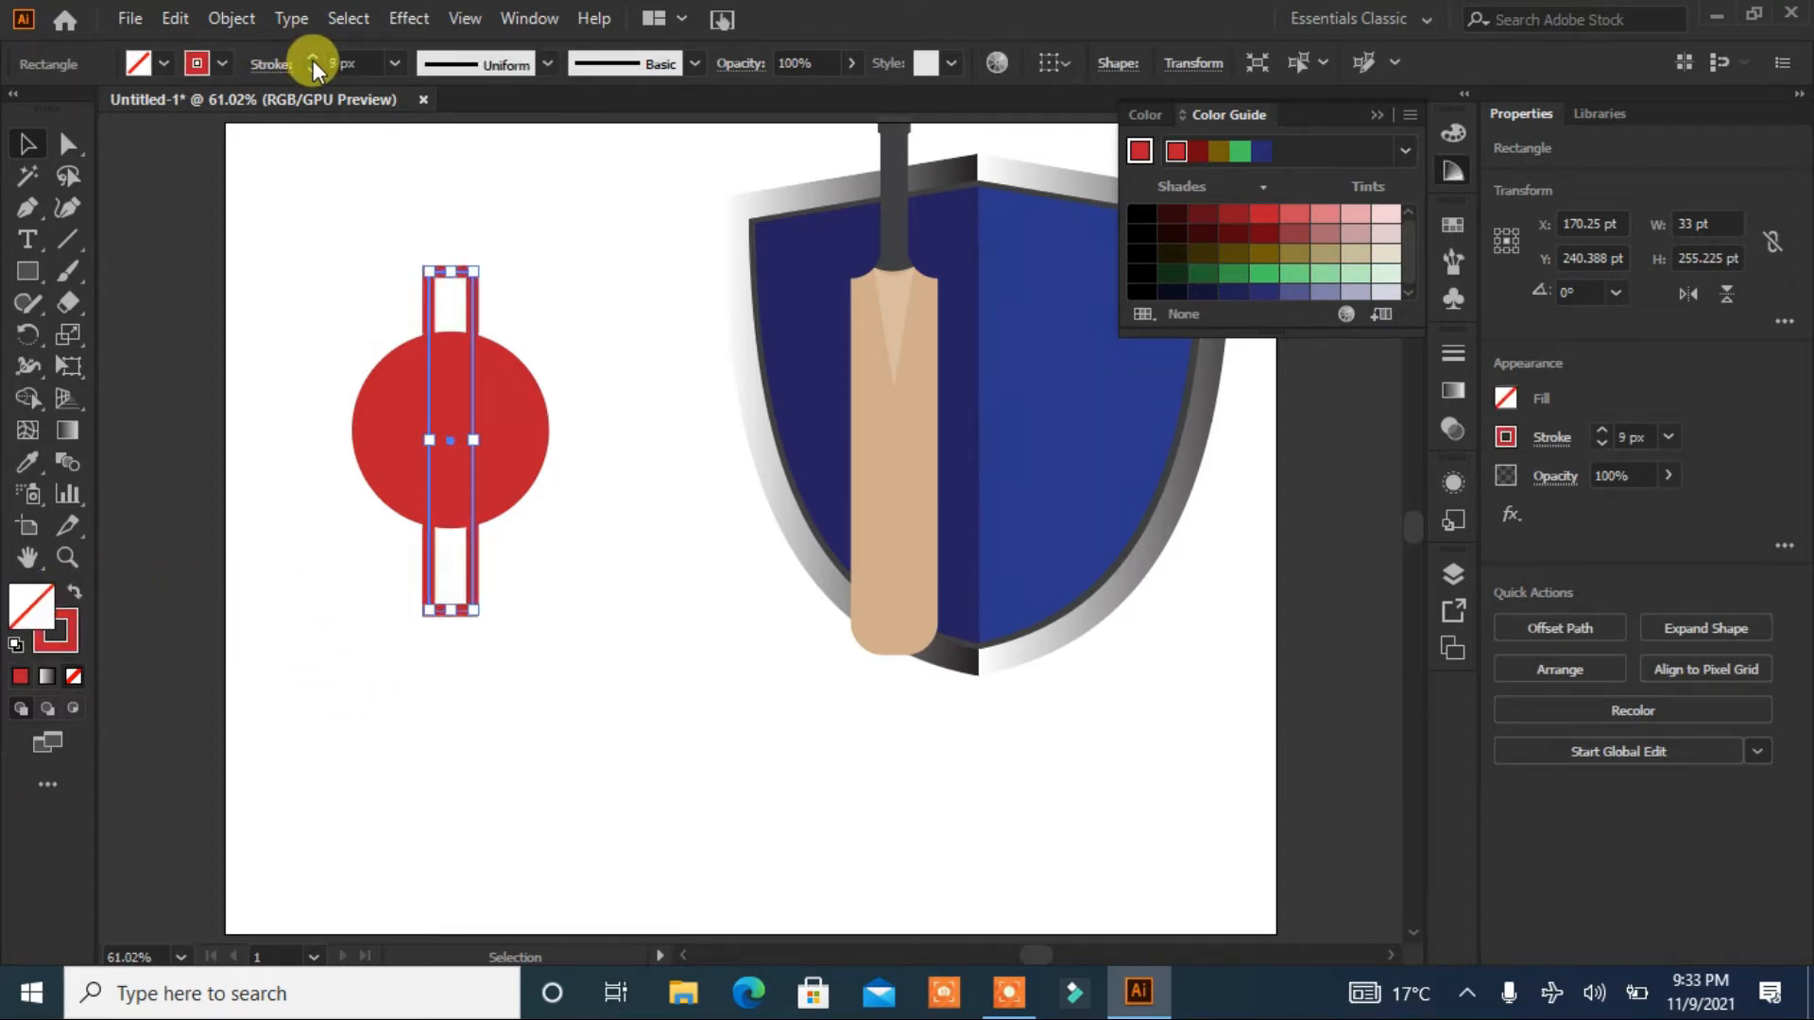
Step: Expand the rectangle's fill and stroke into an editable outline shape
left_click(228, 21)
left_click(331, 323)
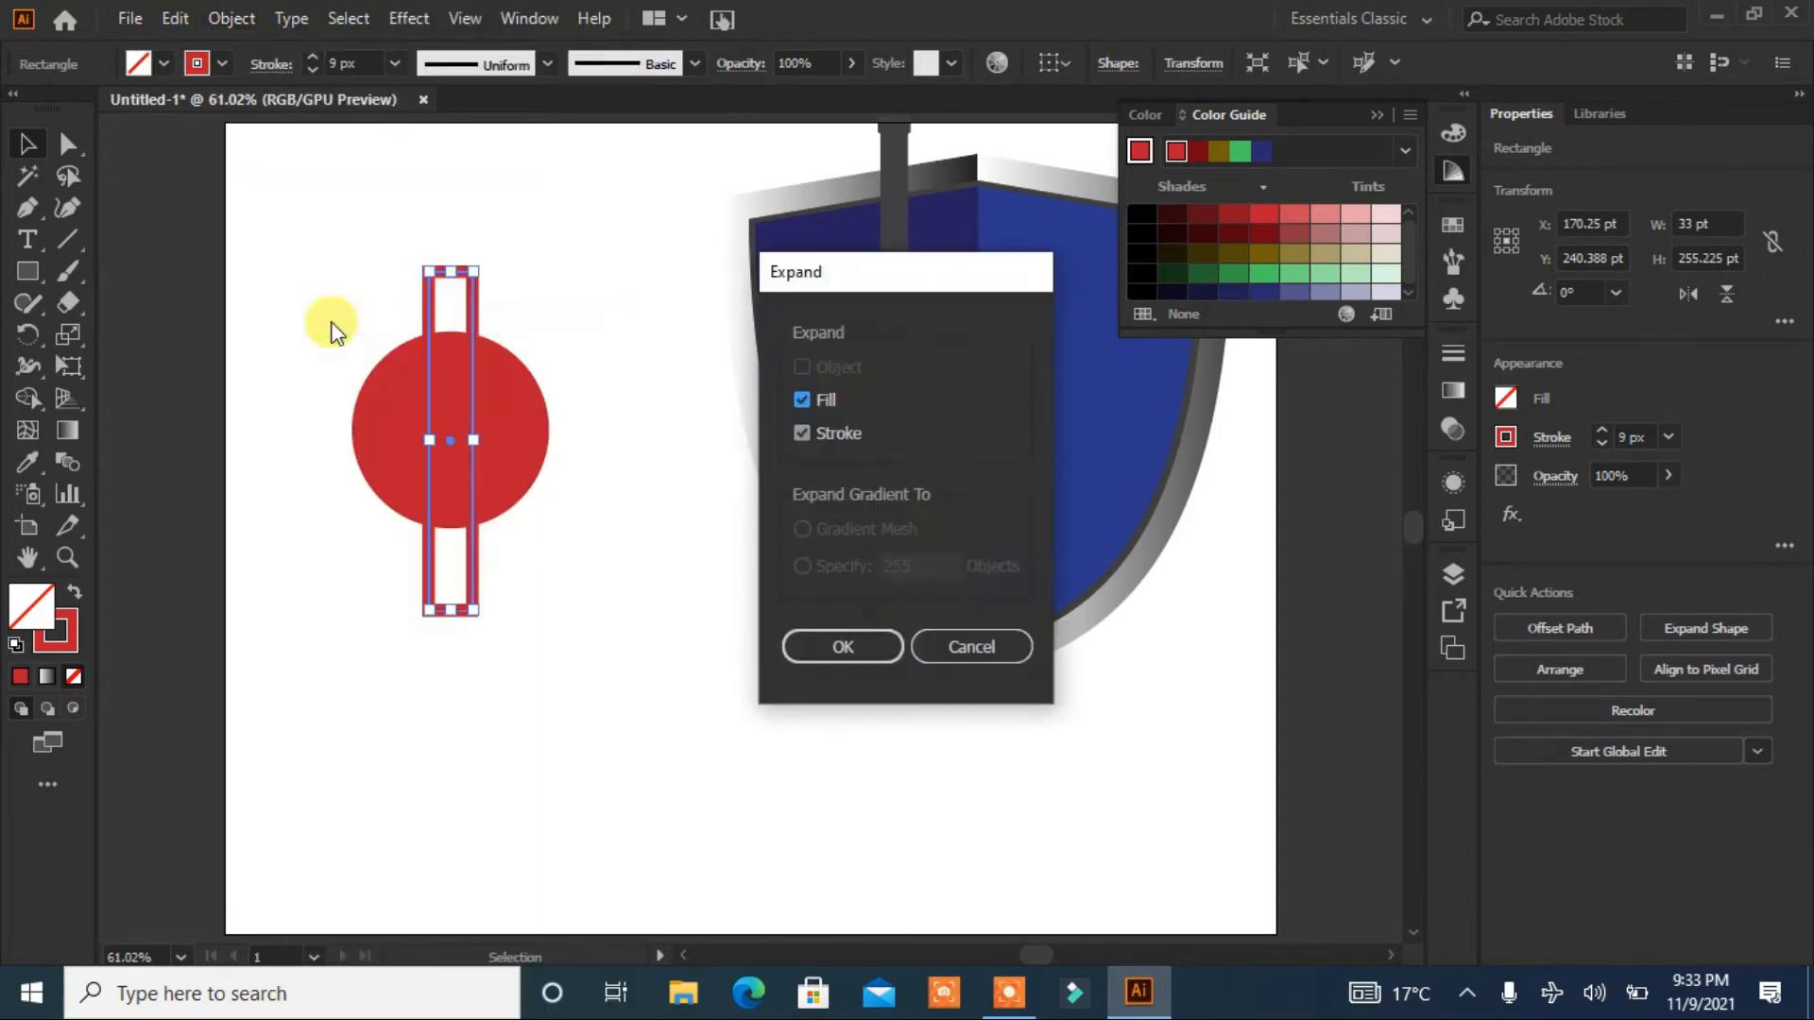
left_click(820, 652)
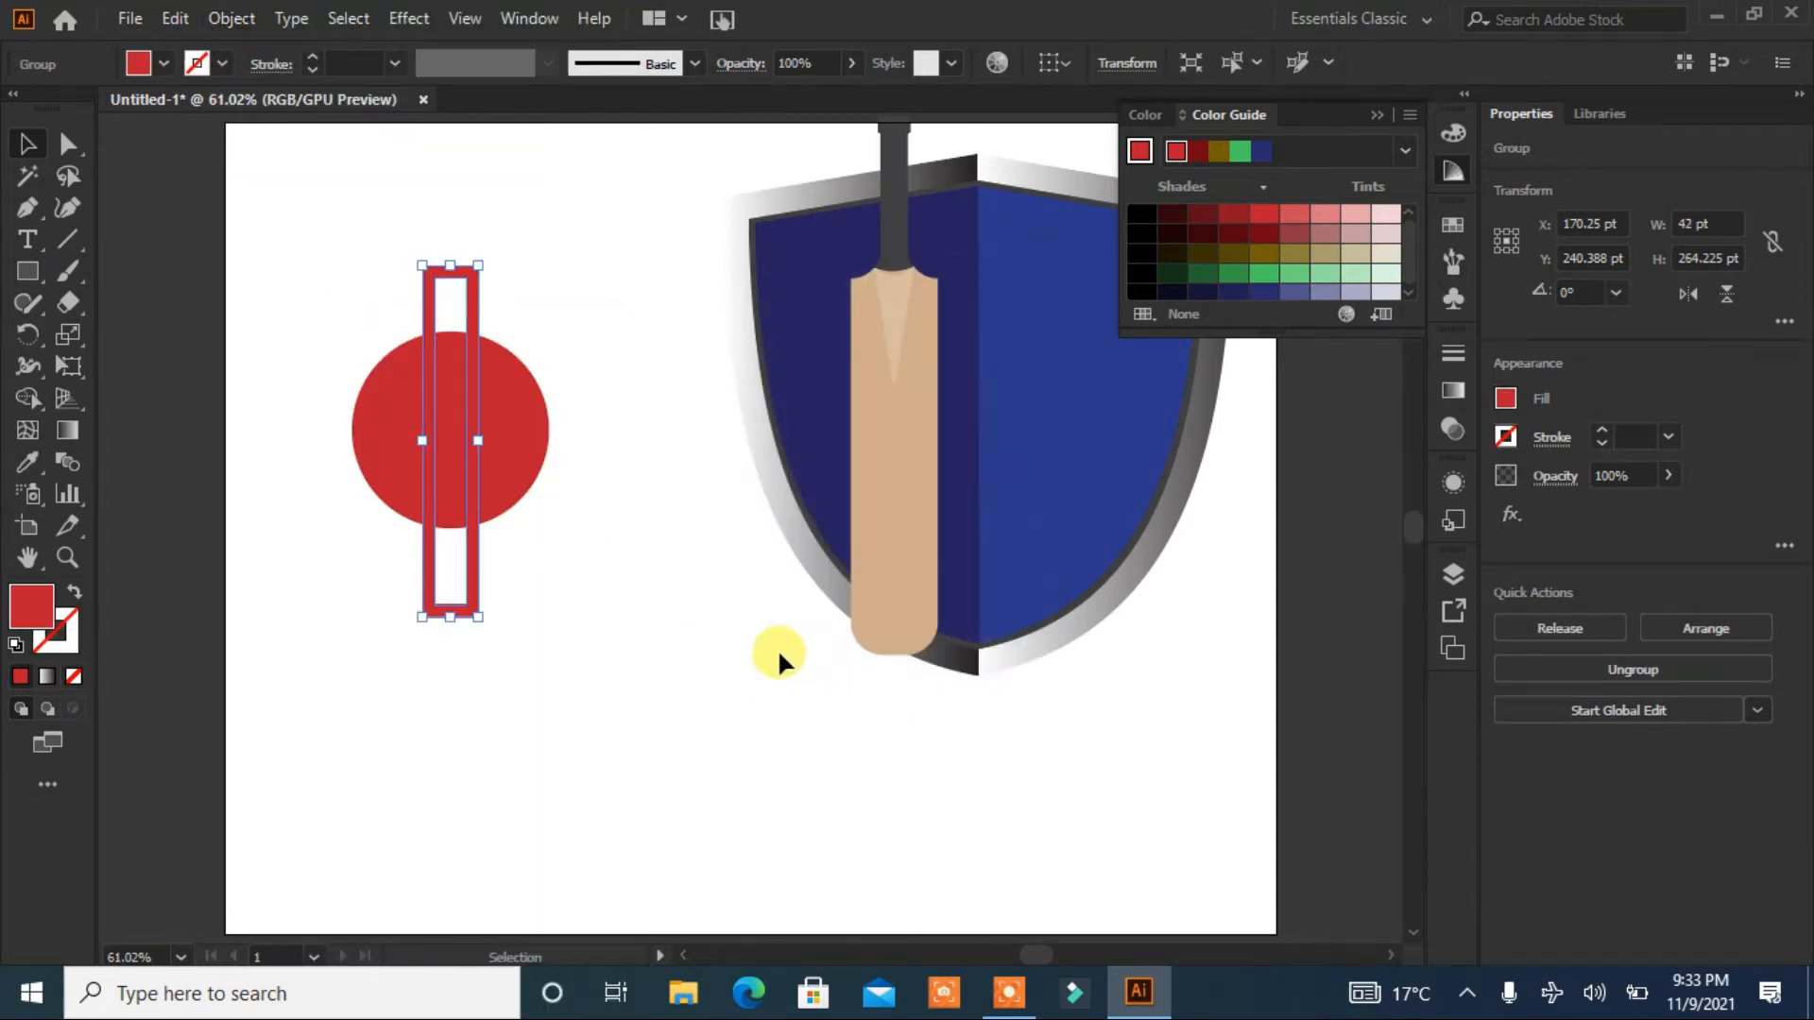
Step: Cut the circle along the rectangular outline with the Shape Builder, joining the outline's side bars where they cross the circle
left_click(522, 432, "shift")
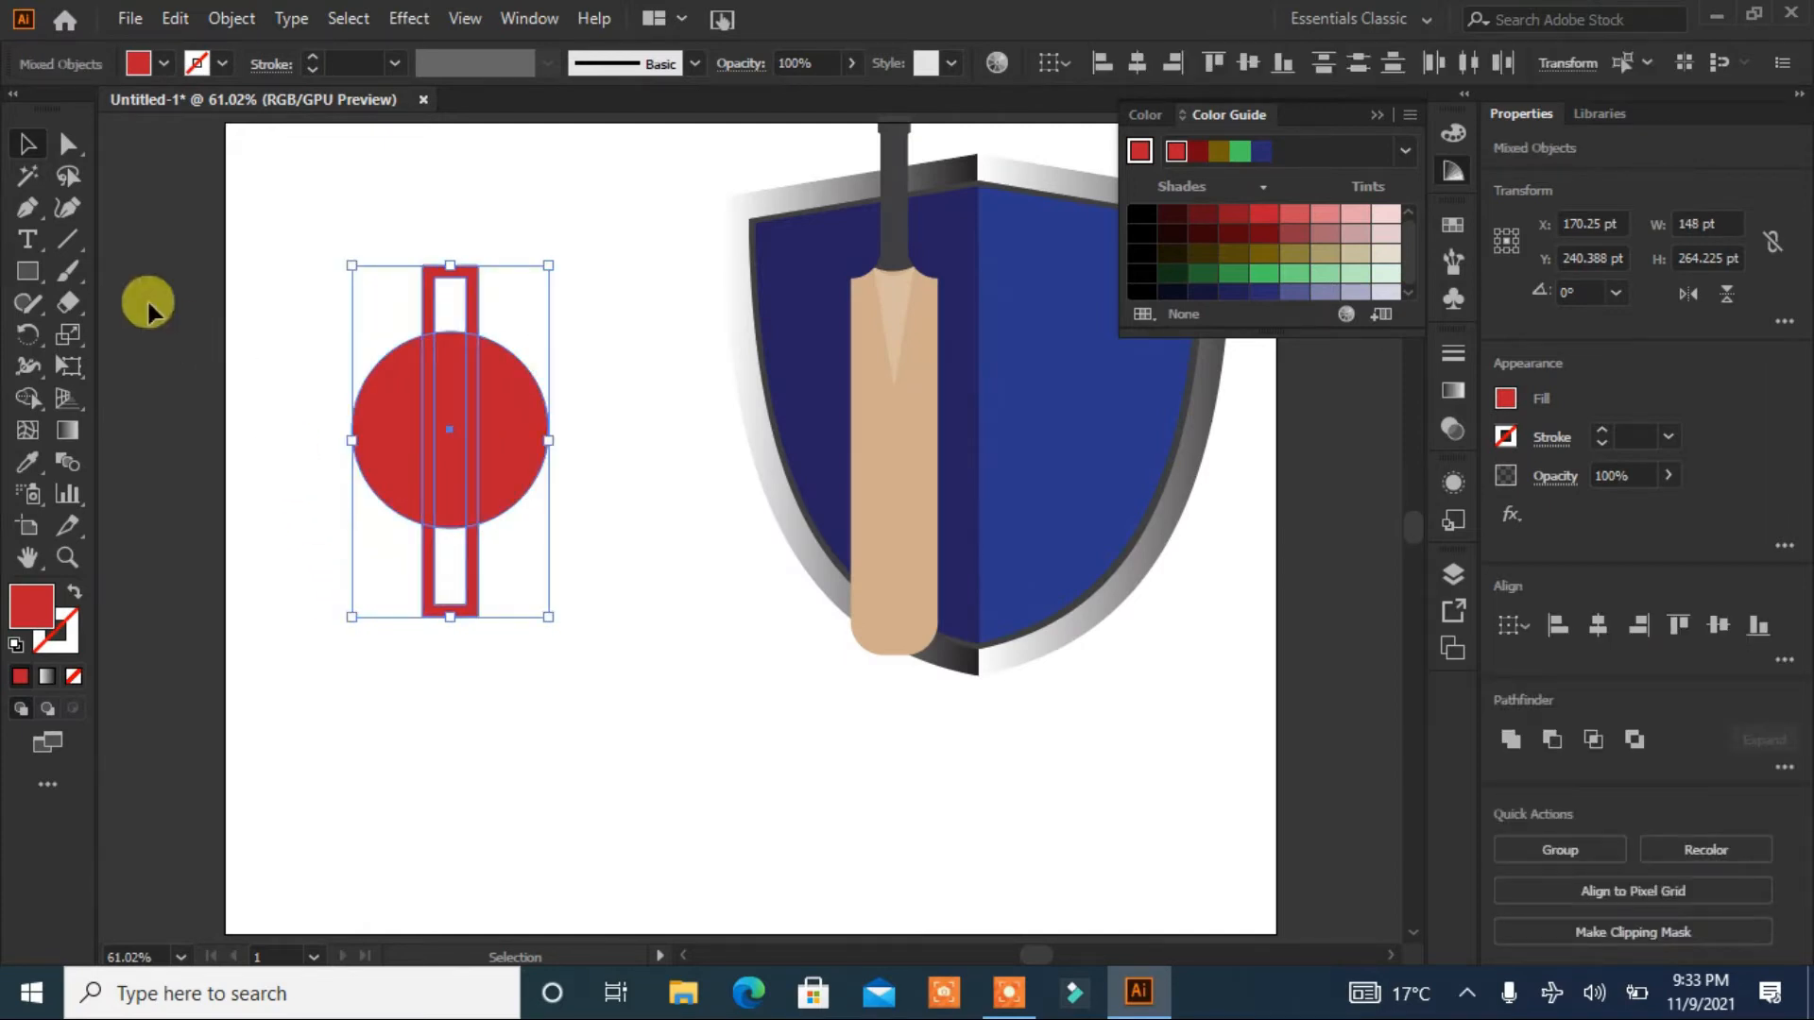
left_click(26, 397)
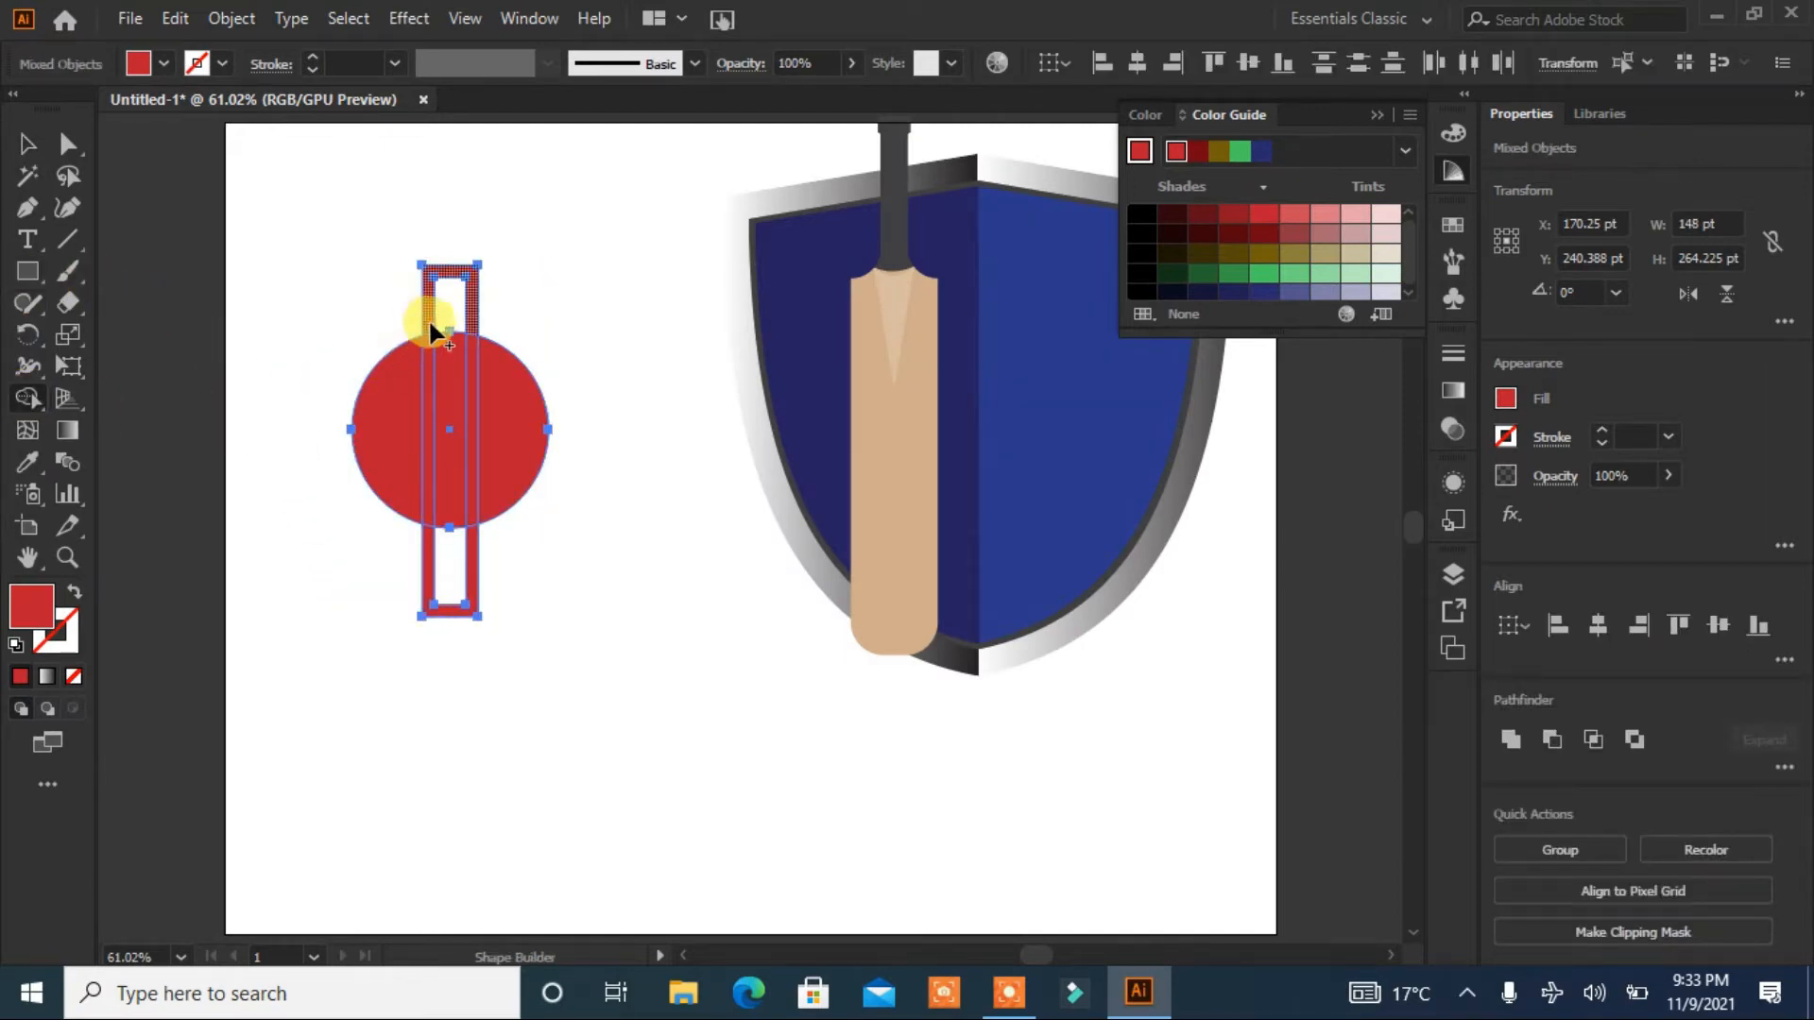
left_click_drag(425, 334, 425, 342)
left_click_drag(428, 506, 428, 535)
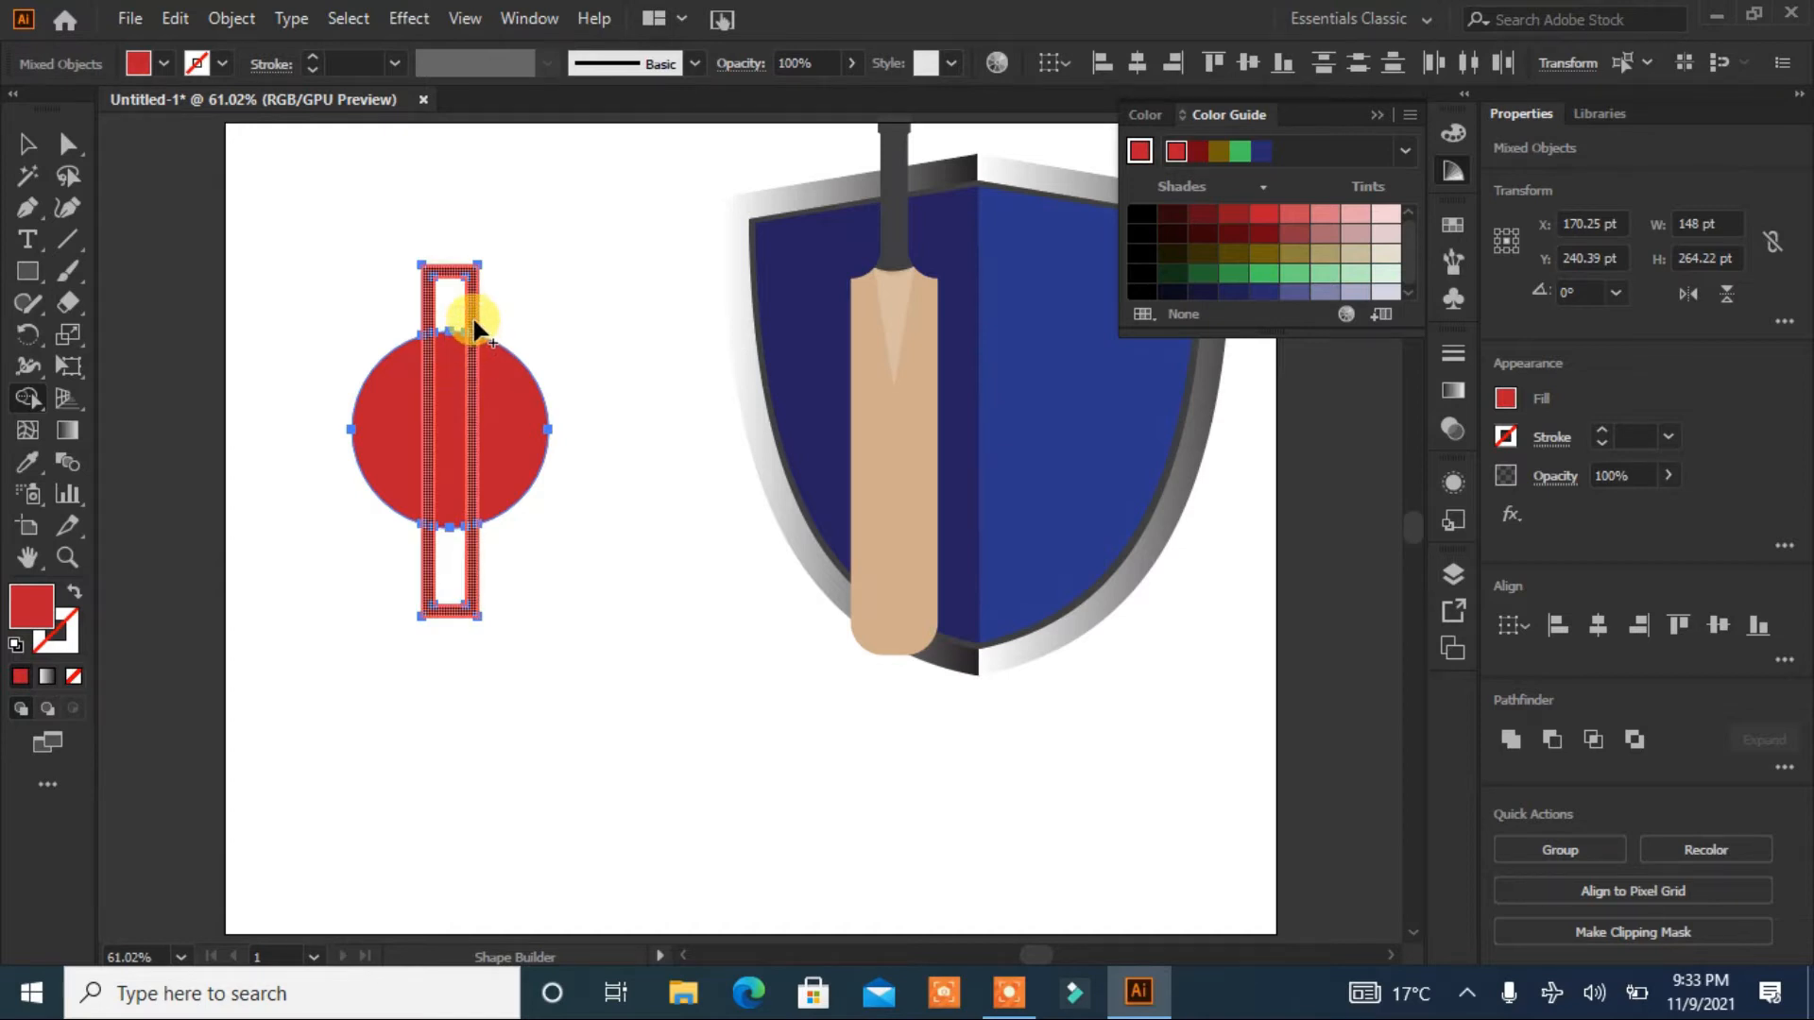
left_click(24, 143)
left_click(255, 535)
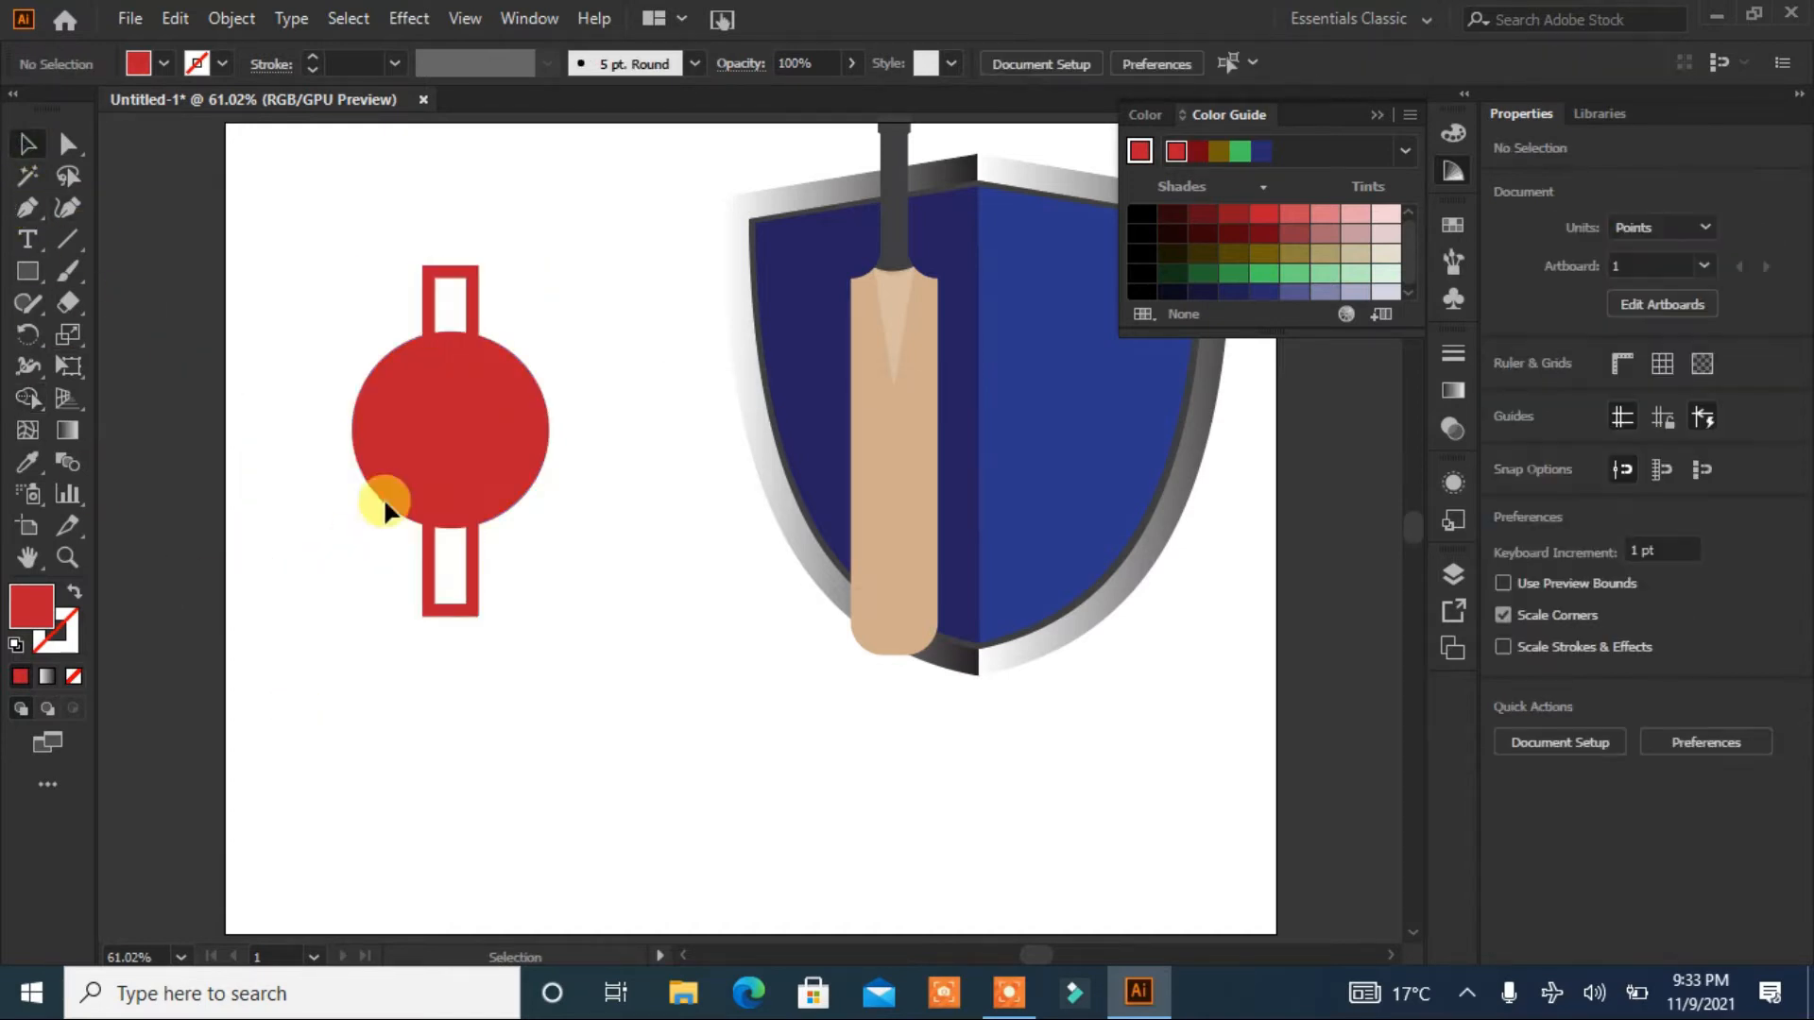
Step: Move the rectangular outline off the circle and delete it, and select the three remaining ball pieces
left_click_drag(466, 271, 635, 516)
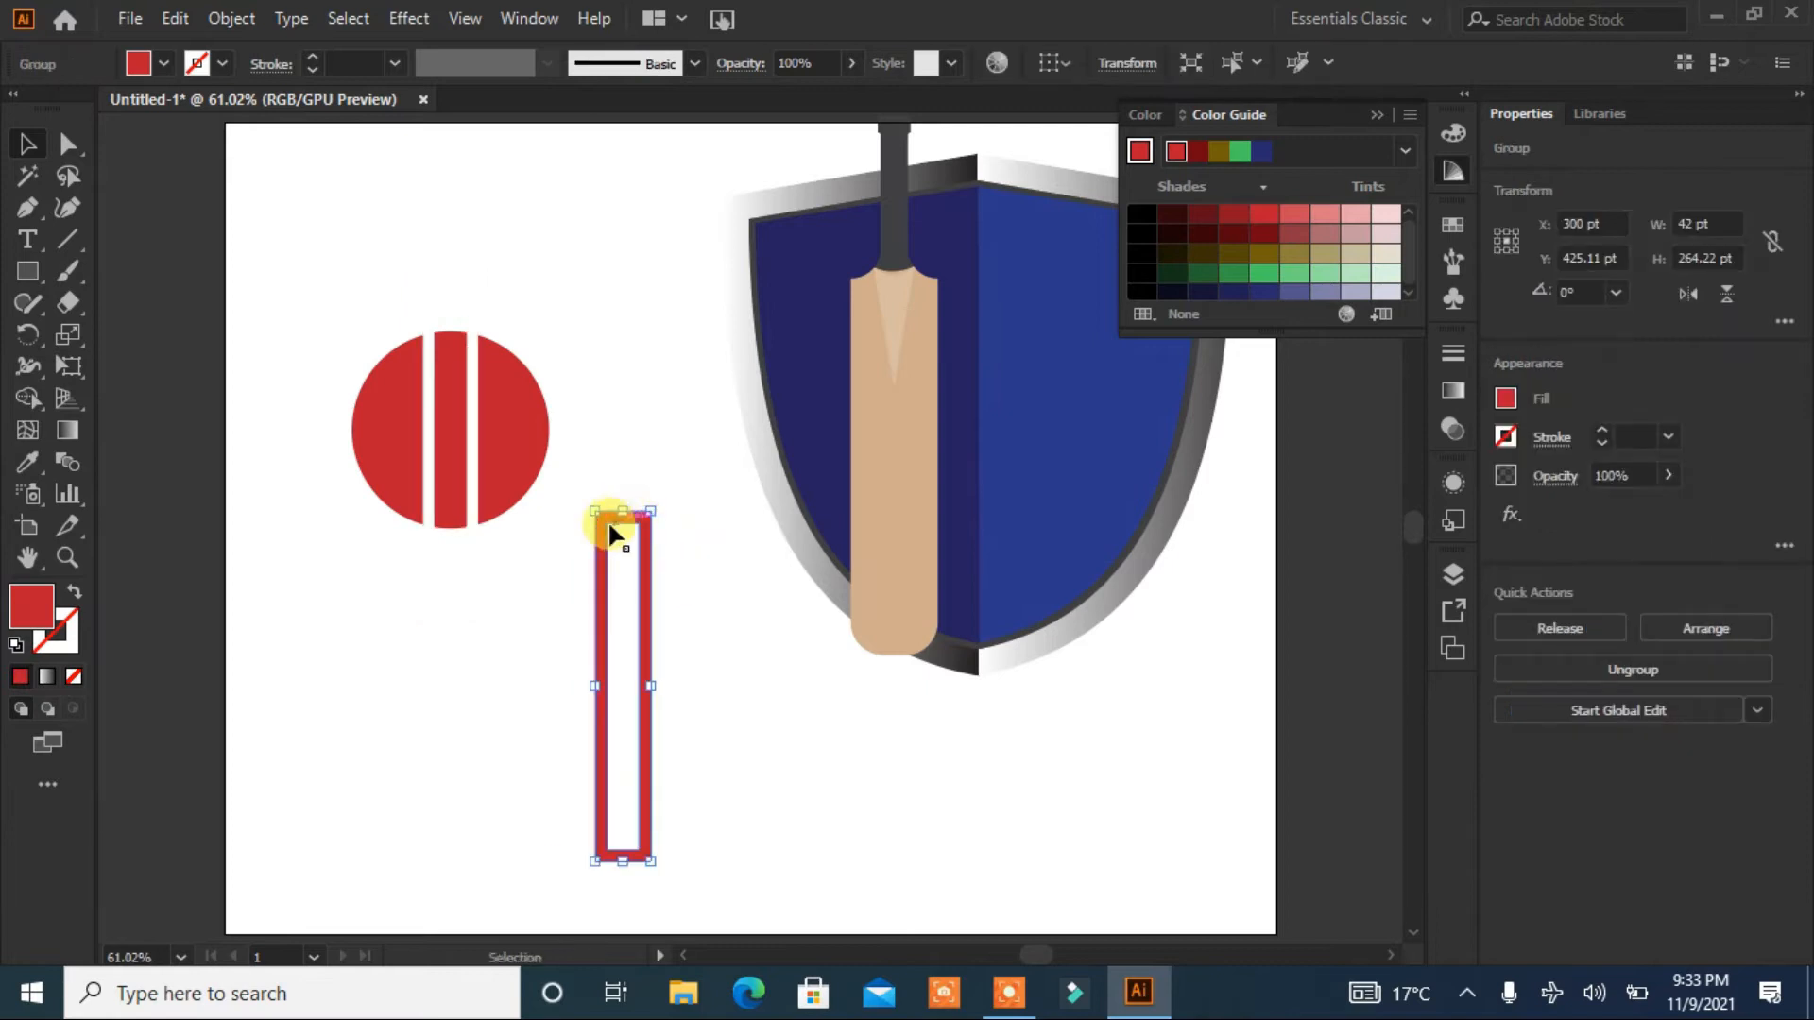
key("Delete")
left_click_drag(562, 303, 349, 573)
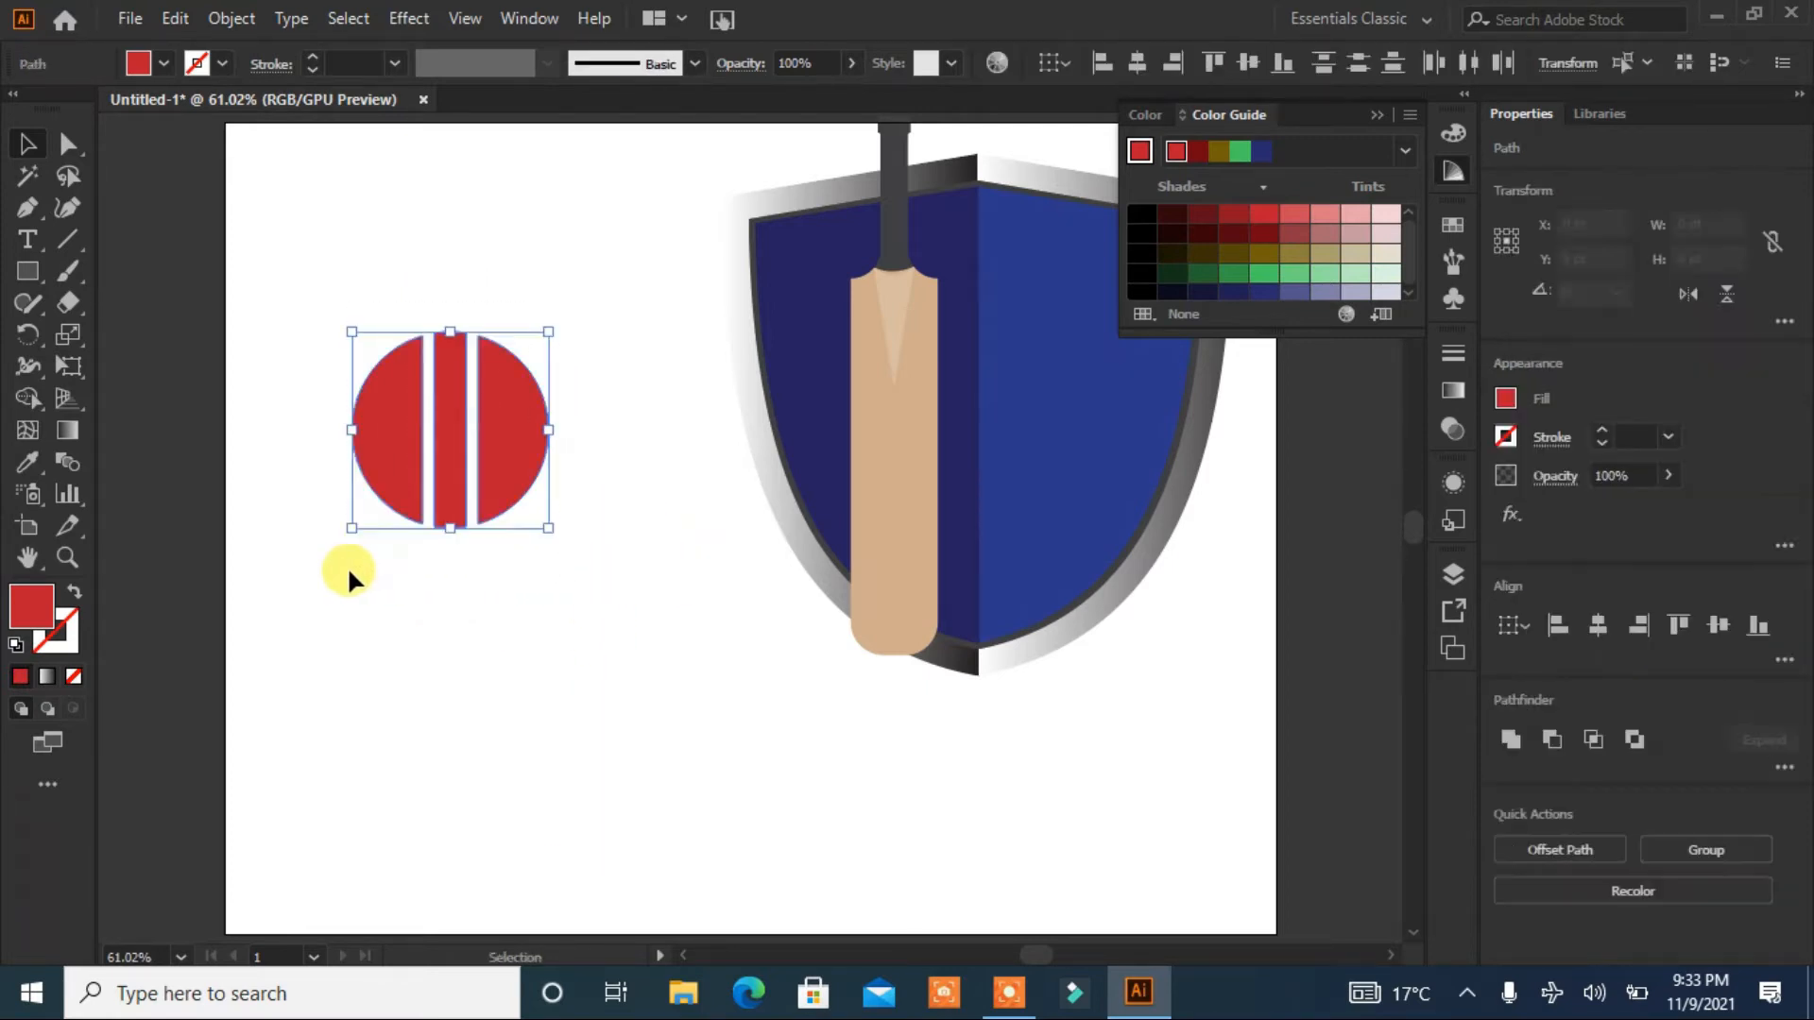
Step: Group the three ball pieces, tilt the ball so its stripes run diagonally, and place it on the shield's right half
left_click(1670, 850)
left_click_drag(564, 321, 601, 431)
left_click_drag(465, 430, 1080, 416)
left_click(484, 510)
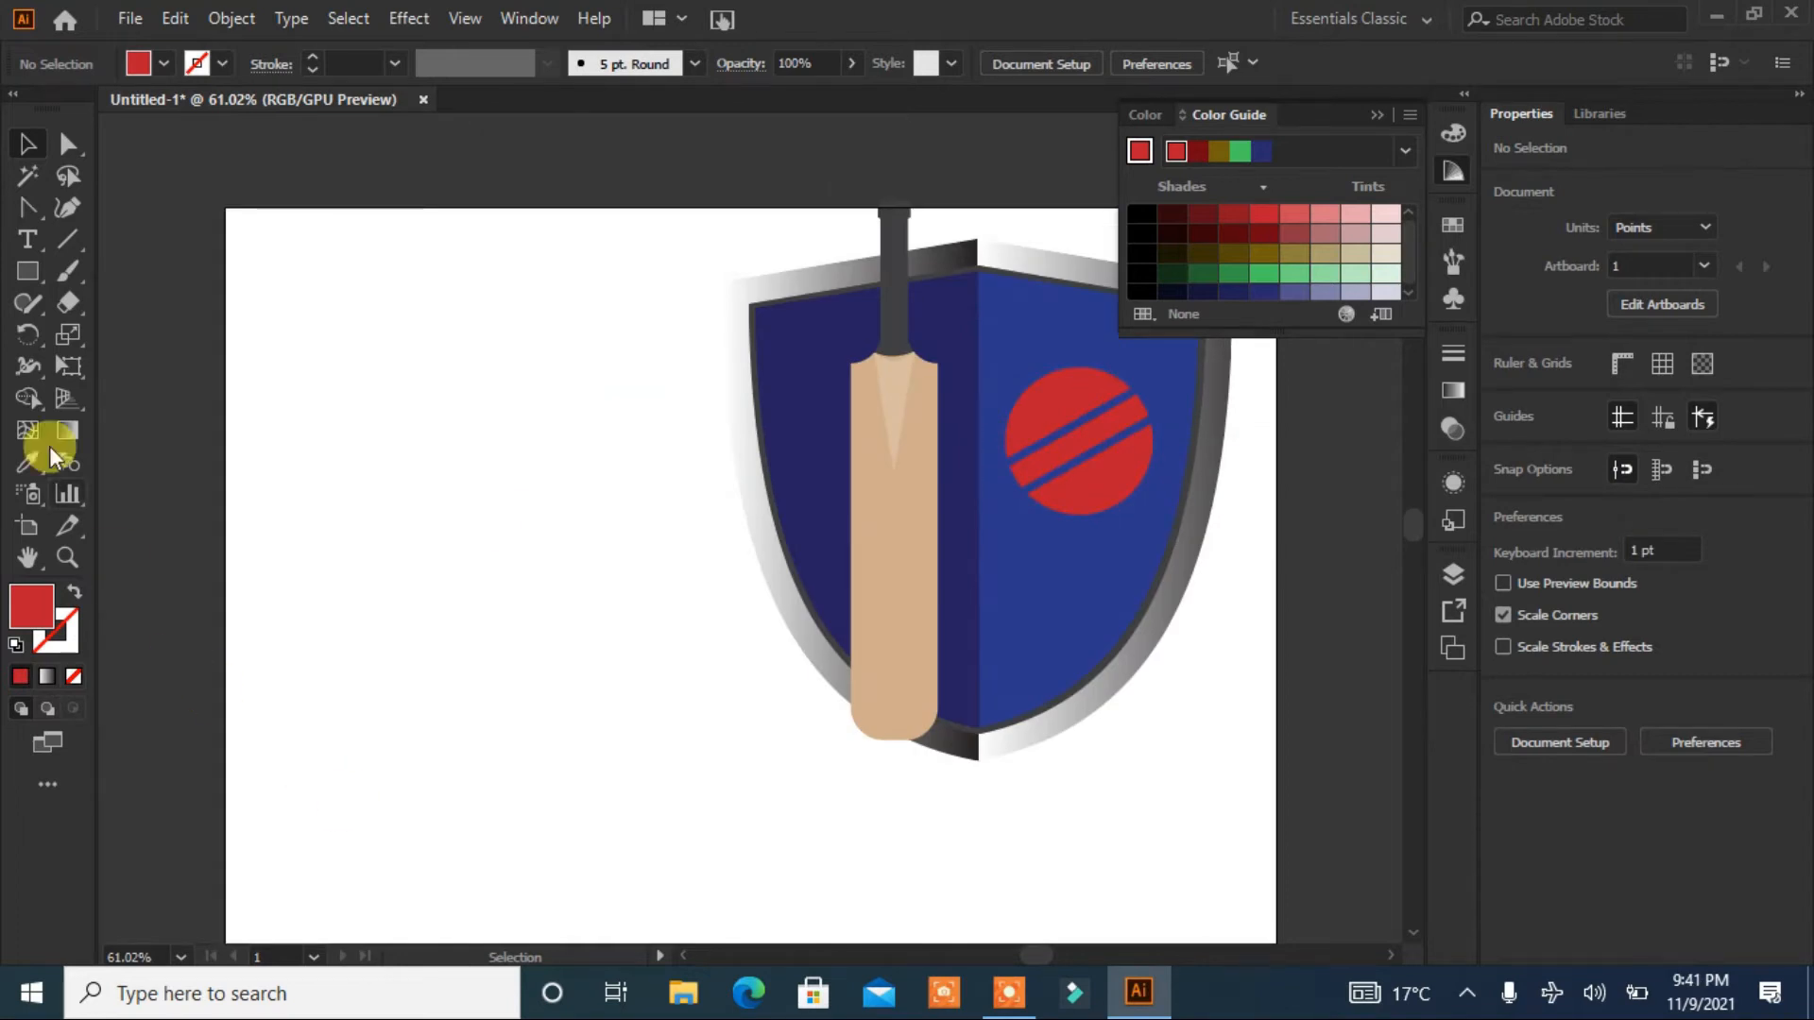
left_click(28, 271)
left_click(387, 329)
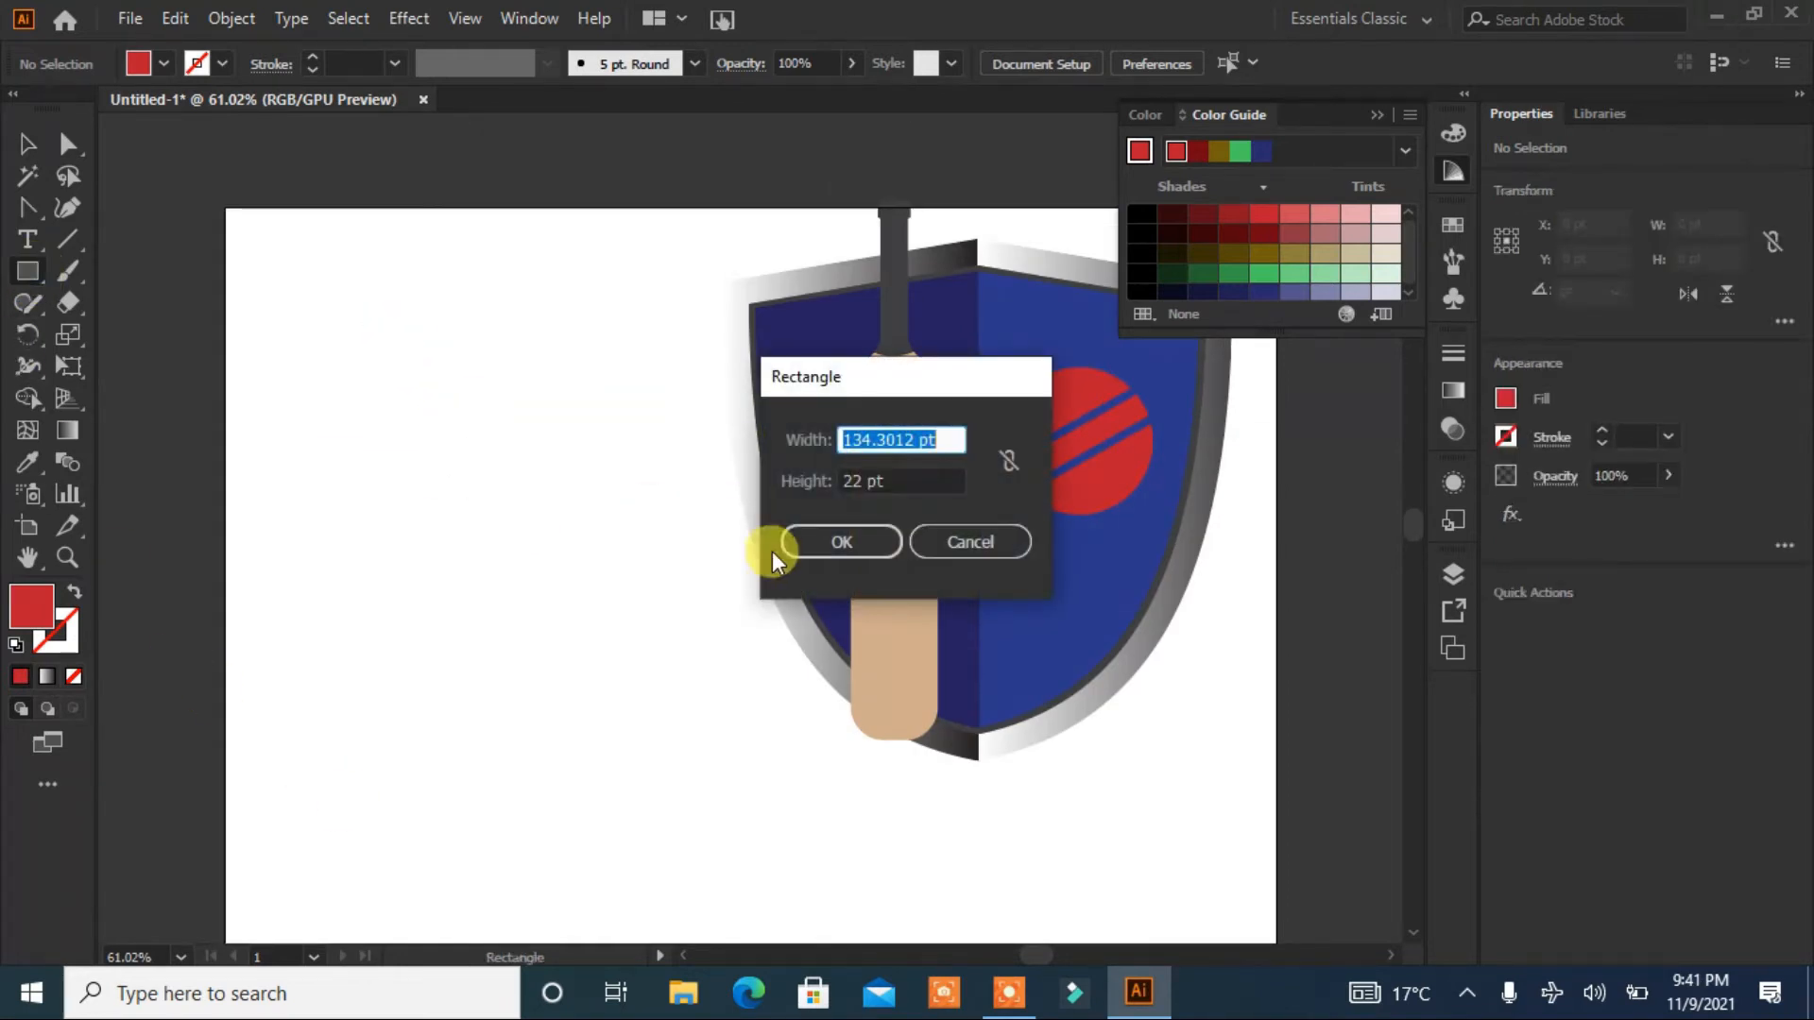
left_click(992, 542)
Step: Create a red triangle beside the shield, turn it 180° to point down, and stretch it to about 146 by 371 pt
left_click_drag(41, 275, 81, 374)
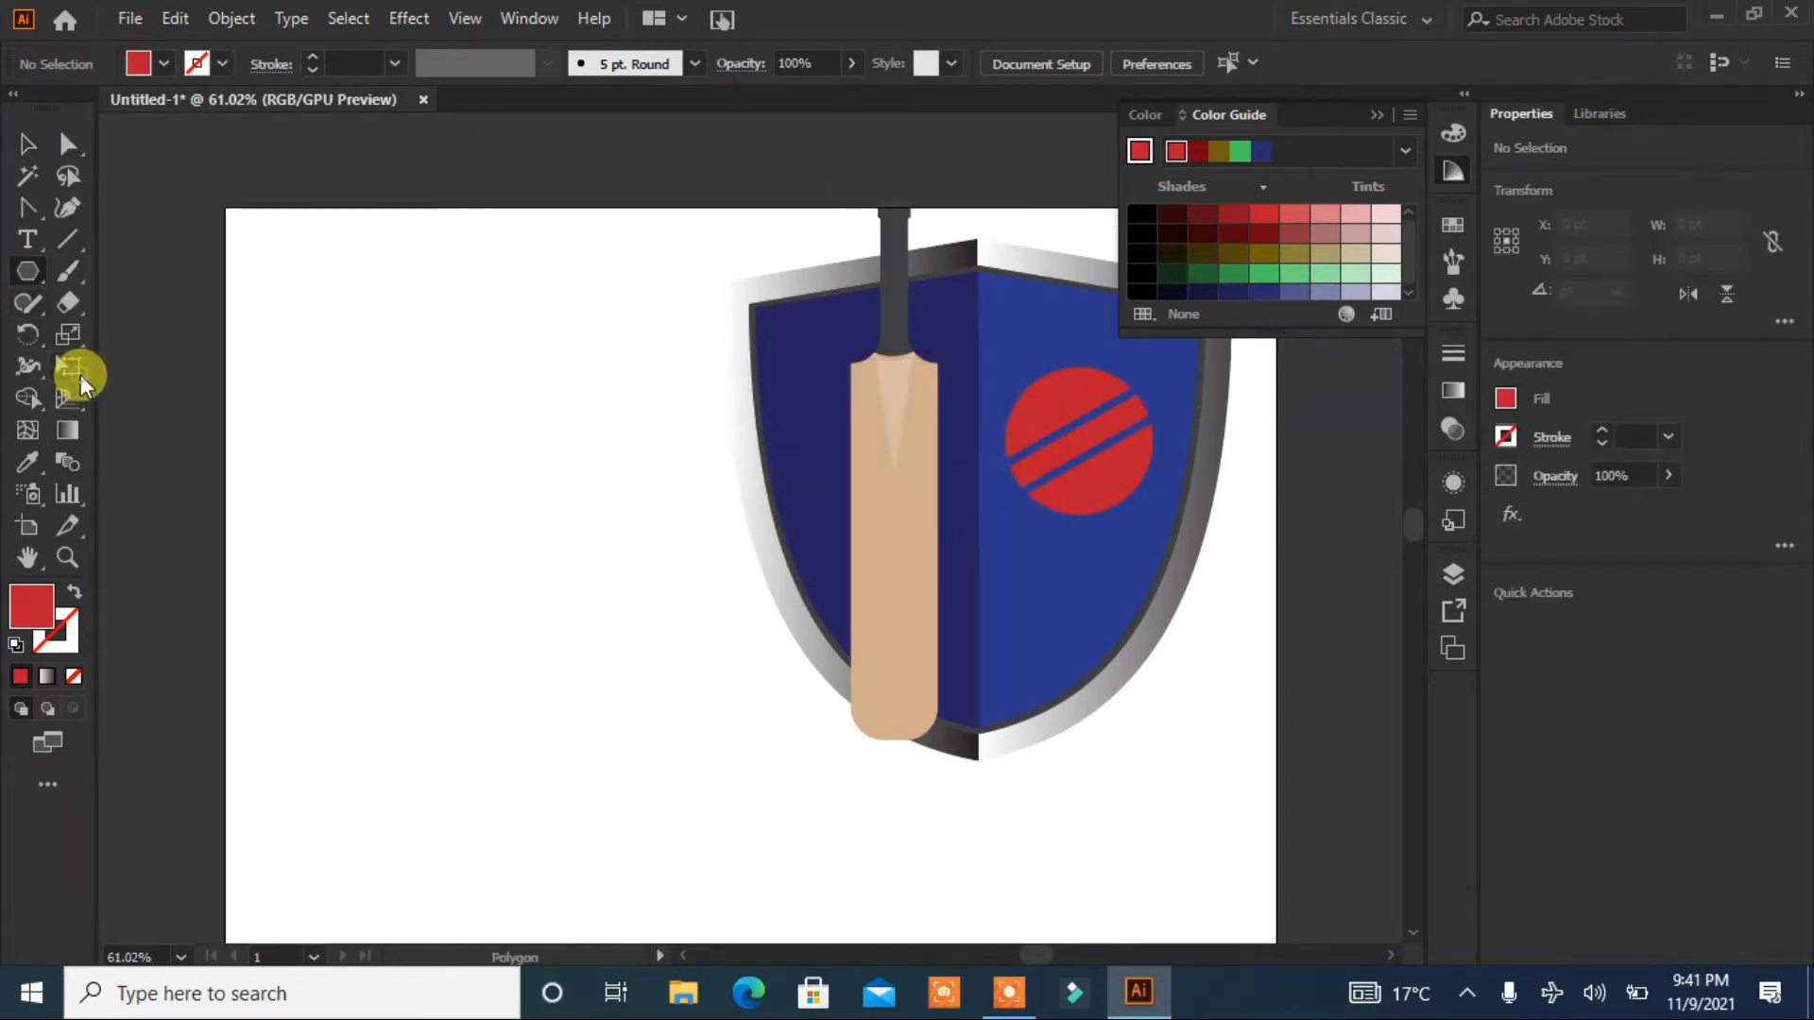
left_click(398, 412)
left_click(812, 551)
mouse_move(457, 324)
left_mouse_down()
mouse_move(314, 645)
mouse_move(265, 570)
left_mouse_up()
left_click_drag(456, 484, 424, 870)
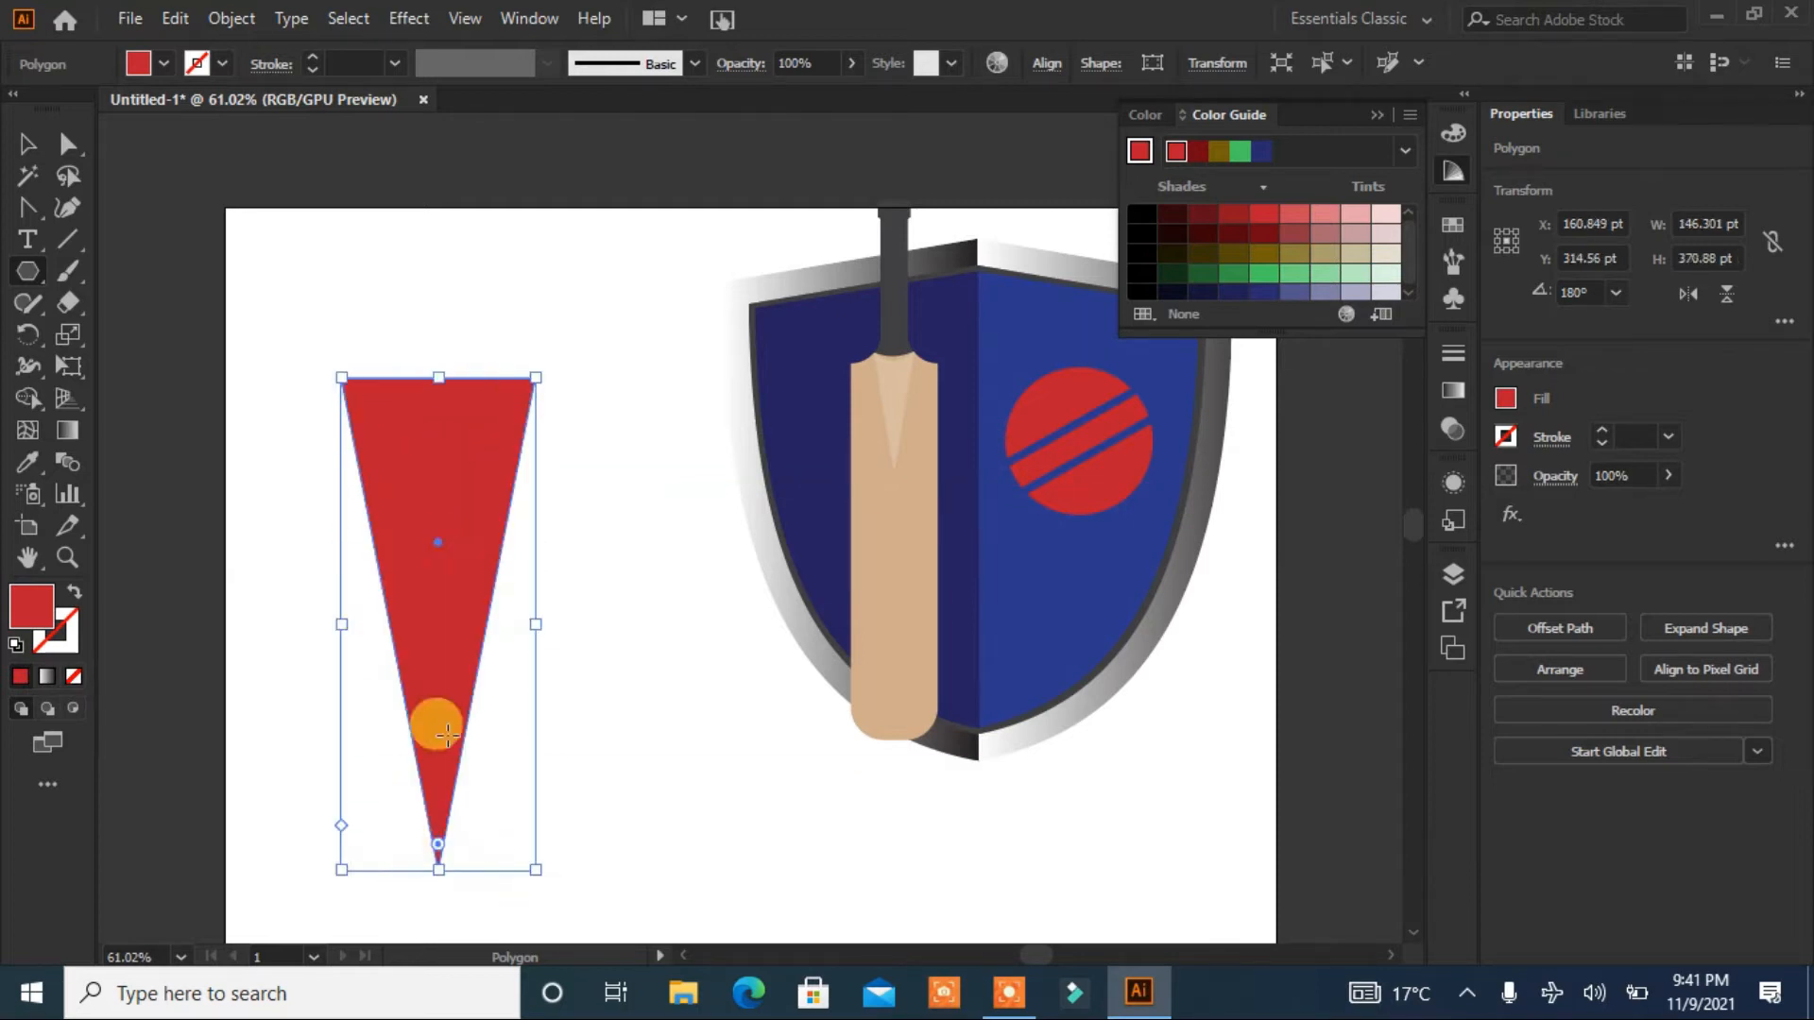
Step: Duplicate the red triangle about 36 pt higher and narrow the copy from both sides to about 82 pt wide
left_click_drag(440, 546, 436, 491)
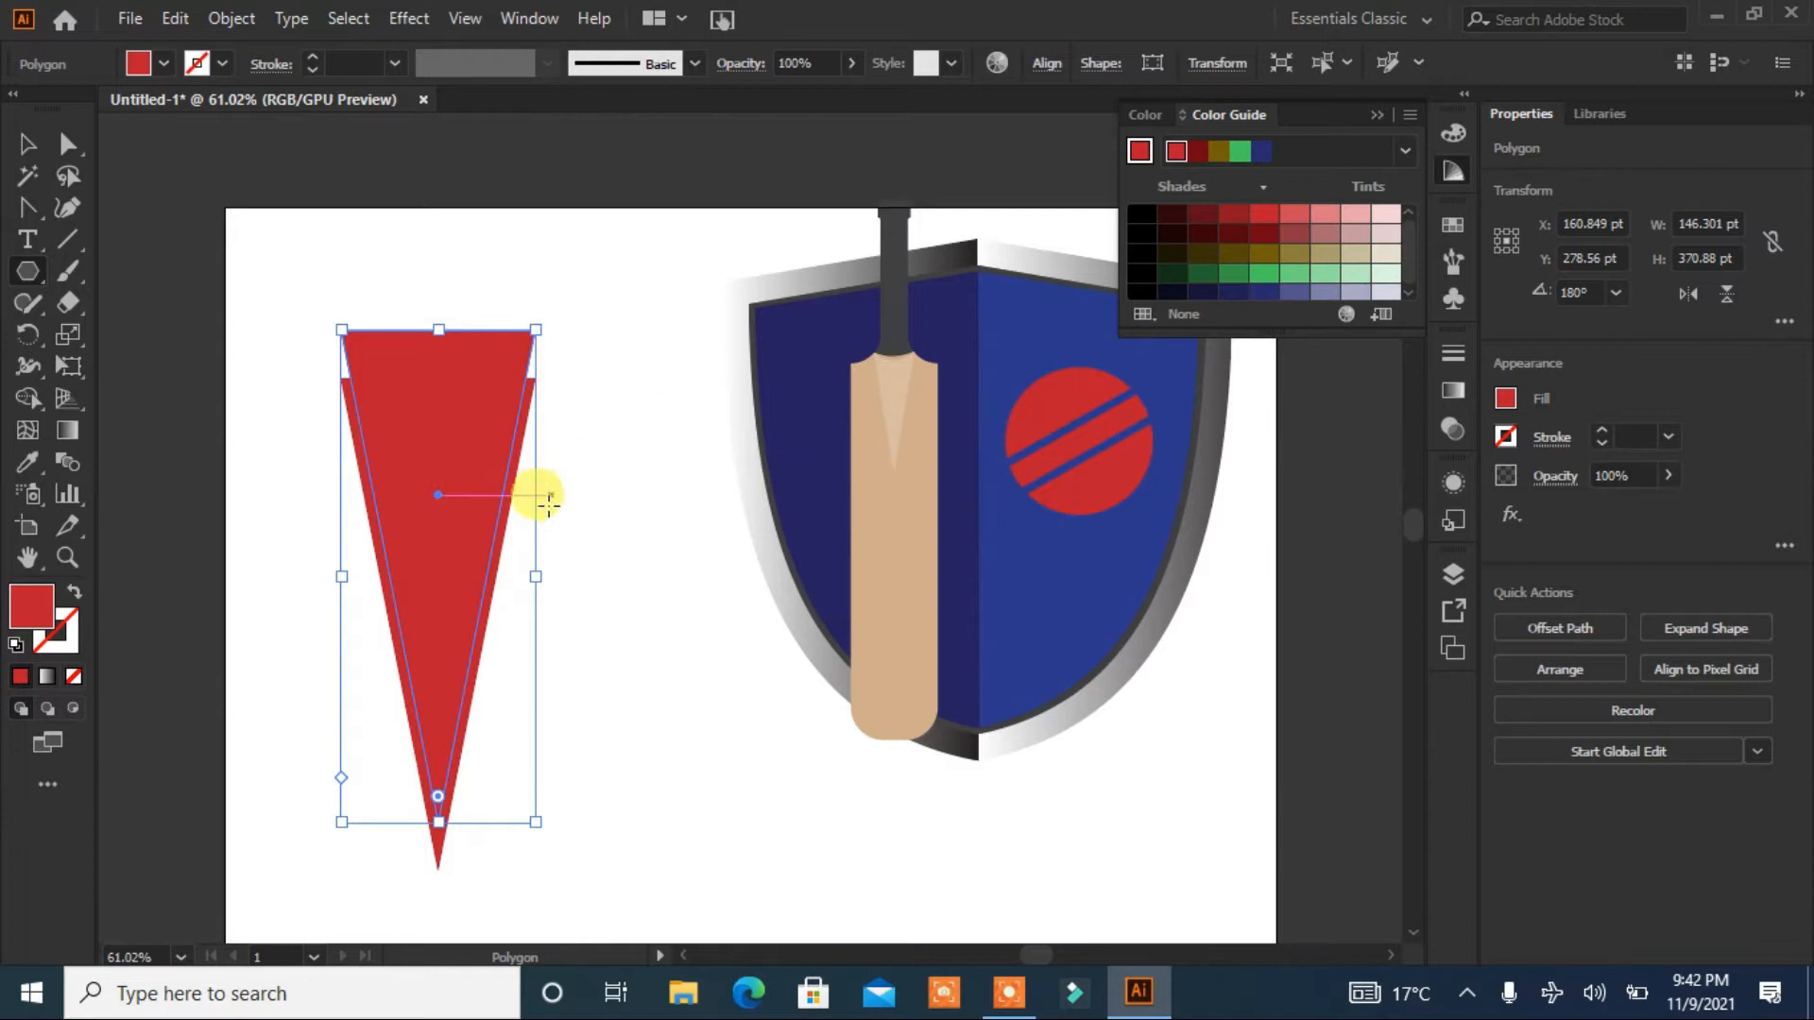
left_click_drag(538, 578, 363, 580)
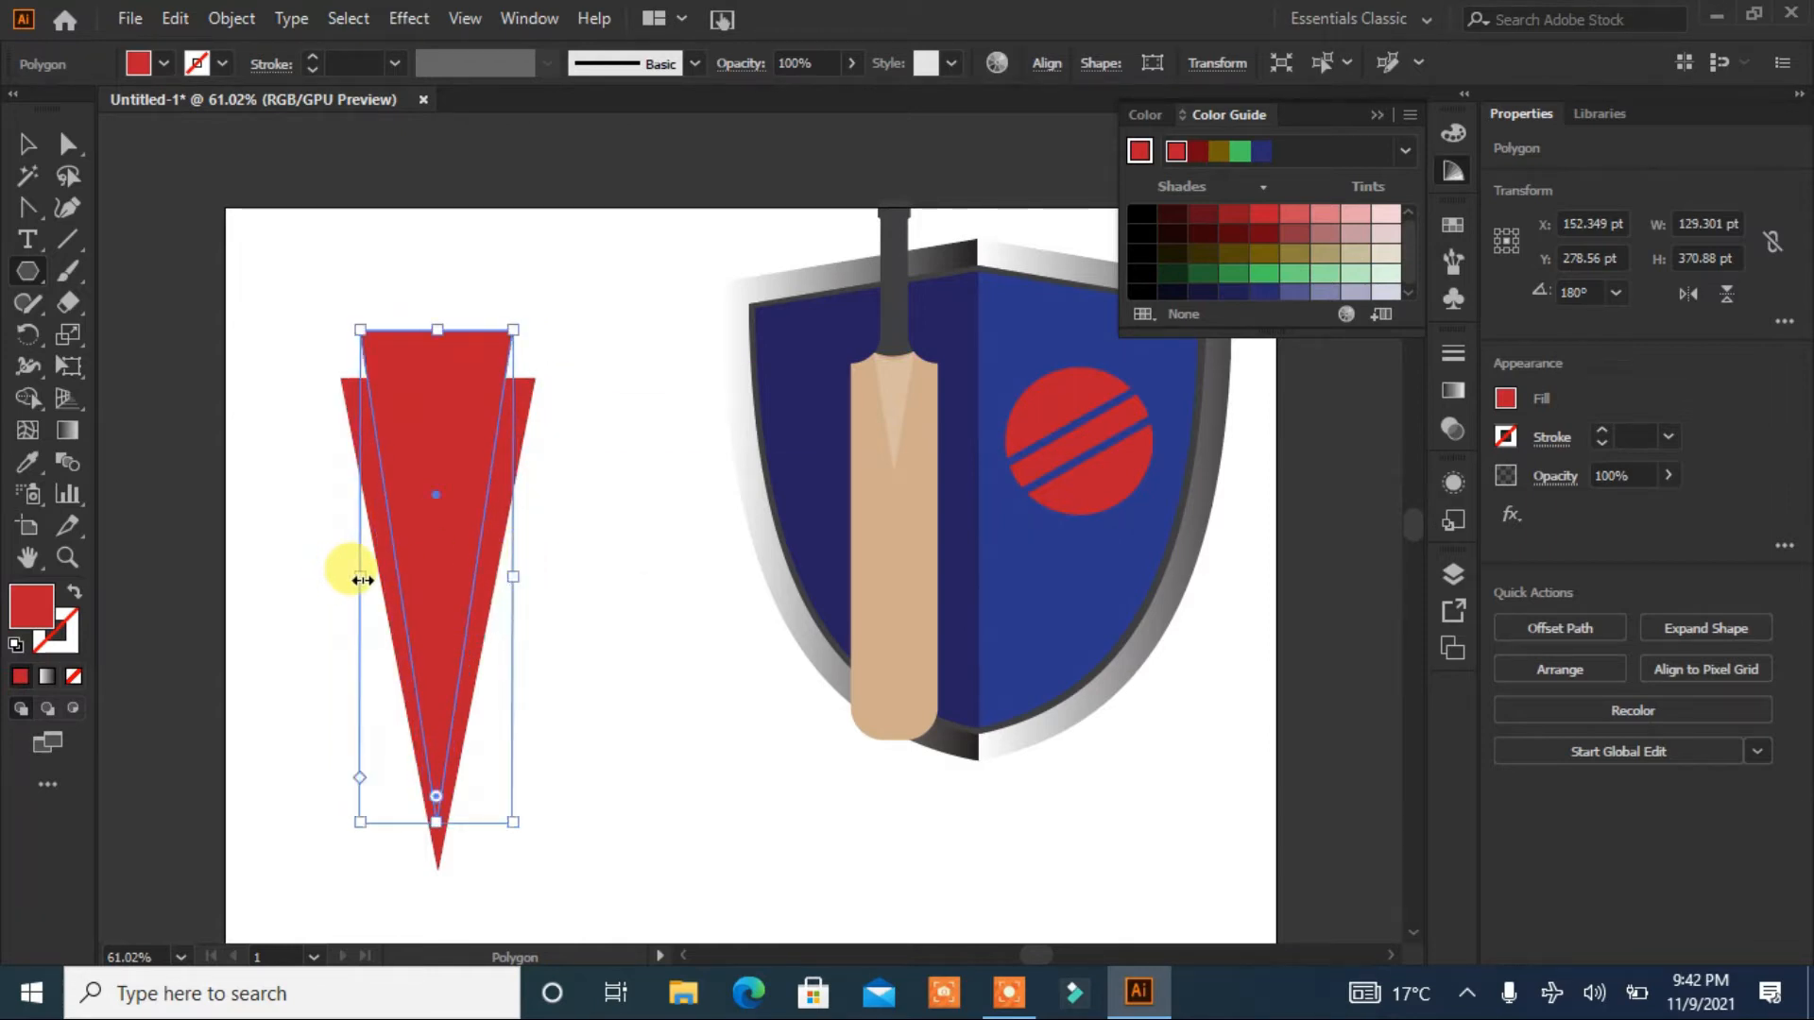
left_click_drag(513, 577, 490, 574)
left_click_drag(360, 580, 382, 583)
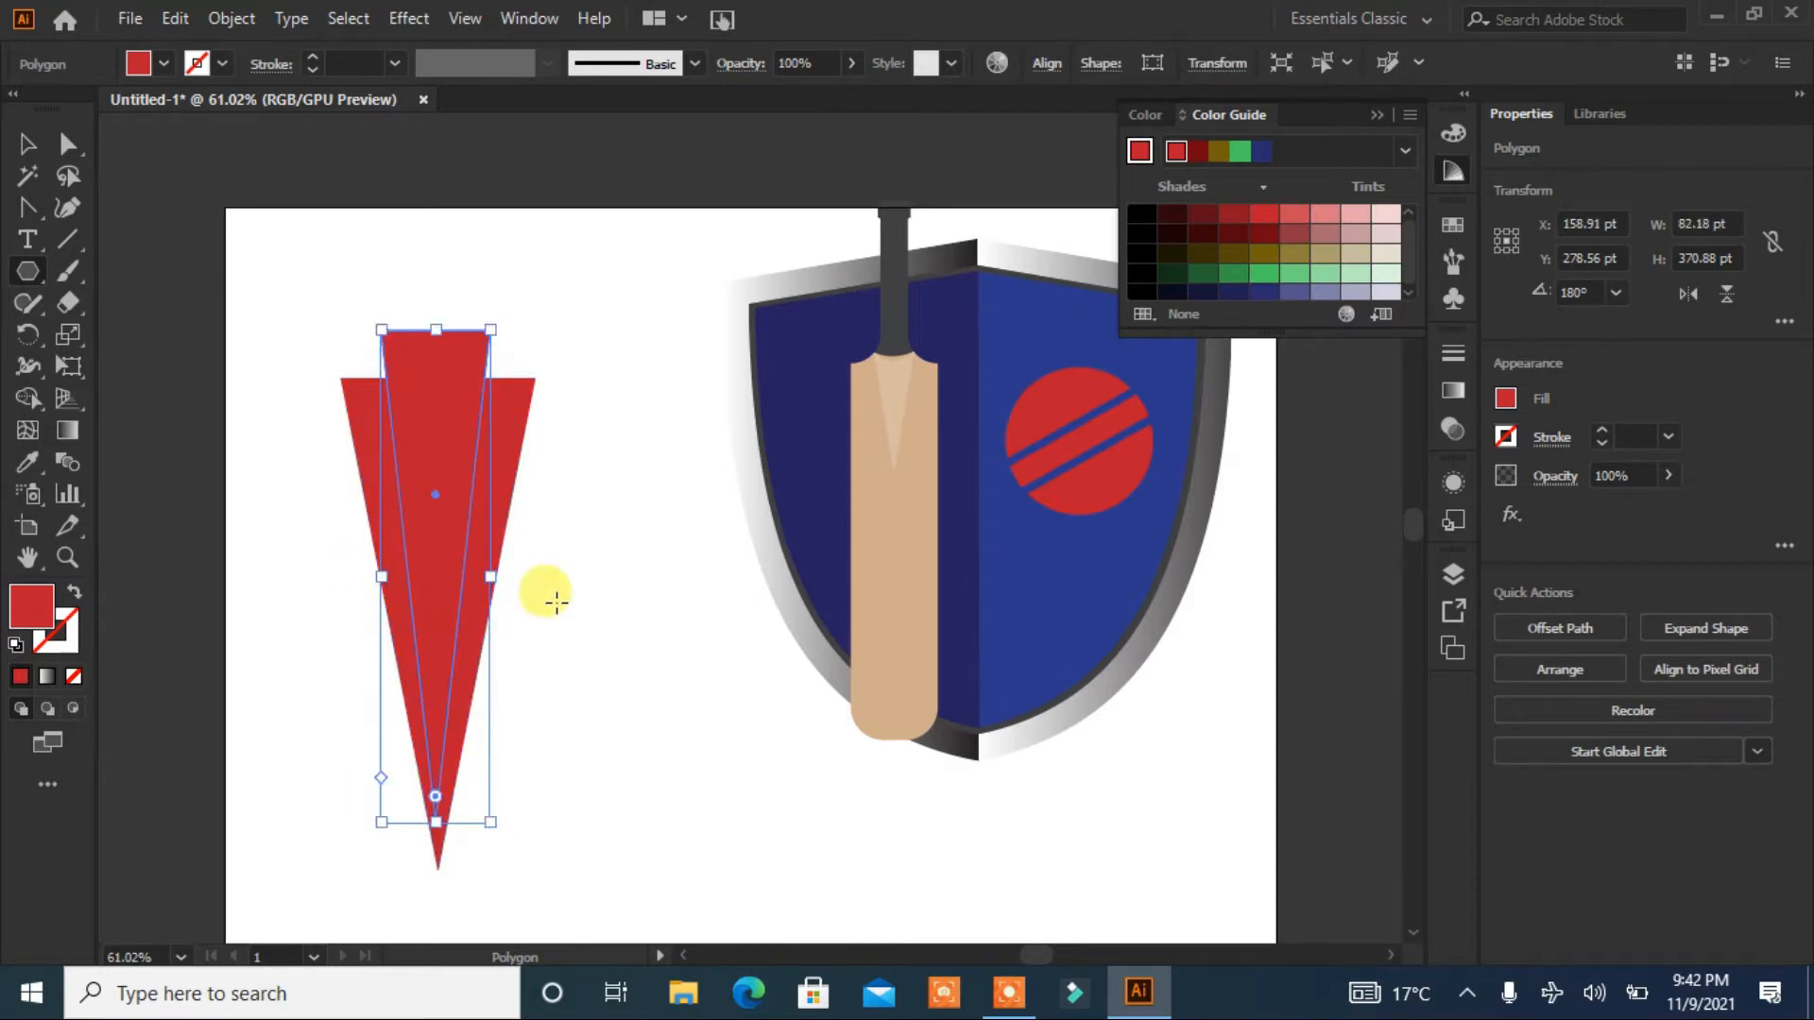
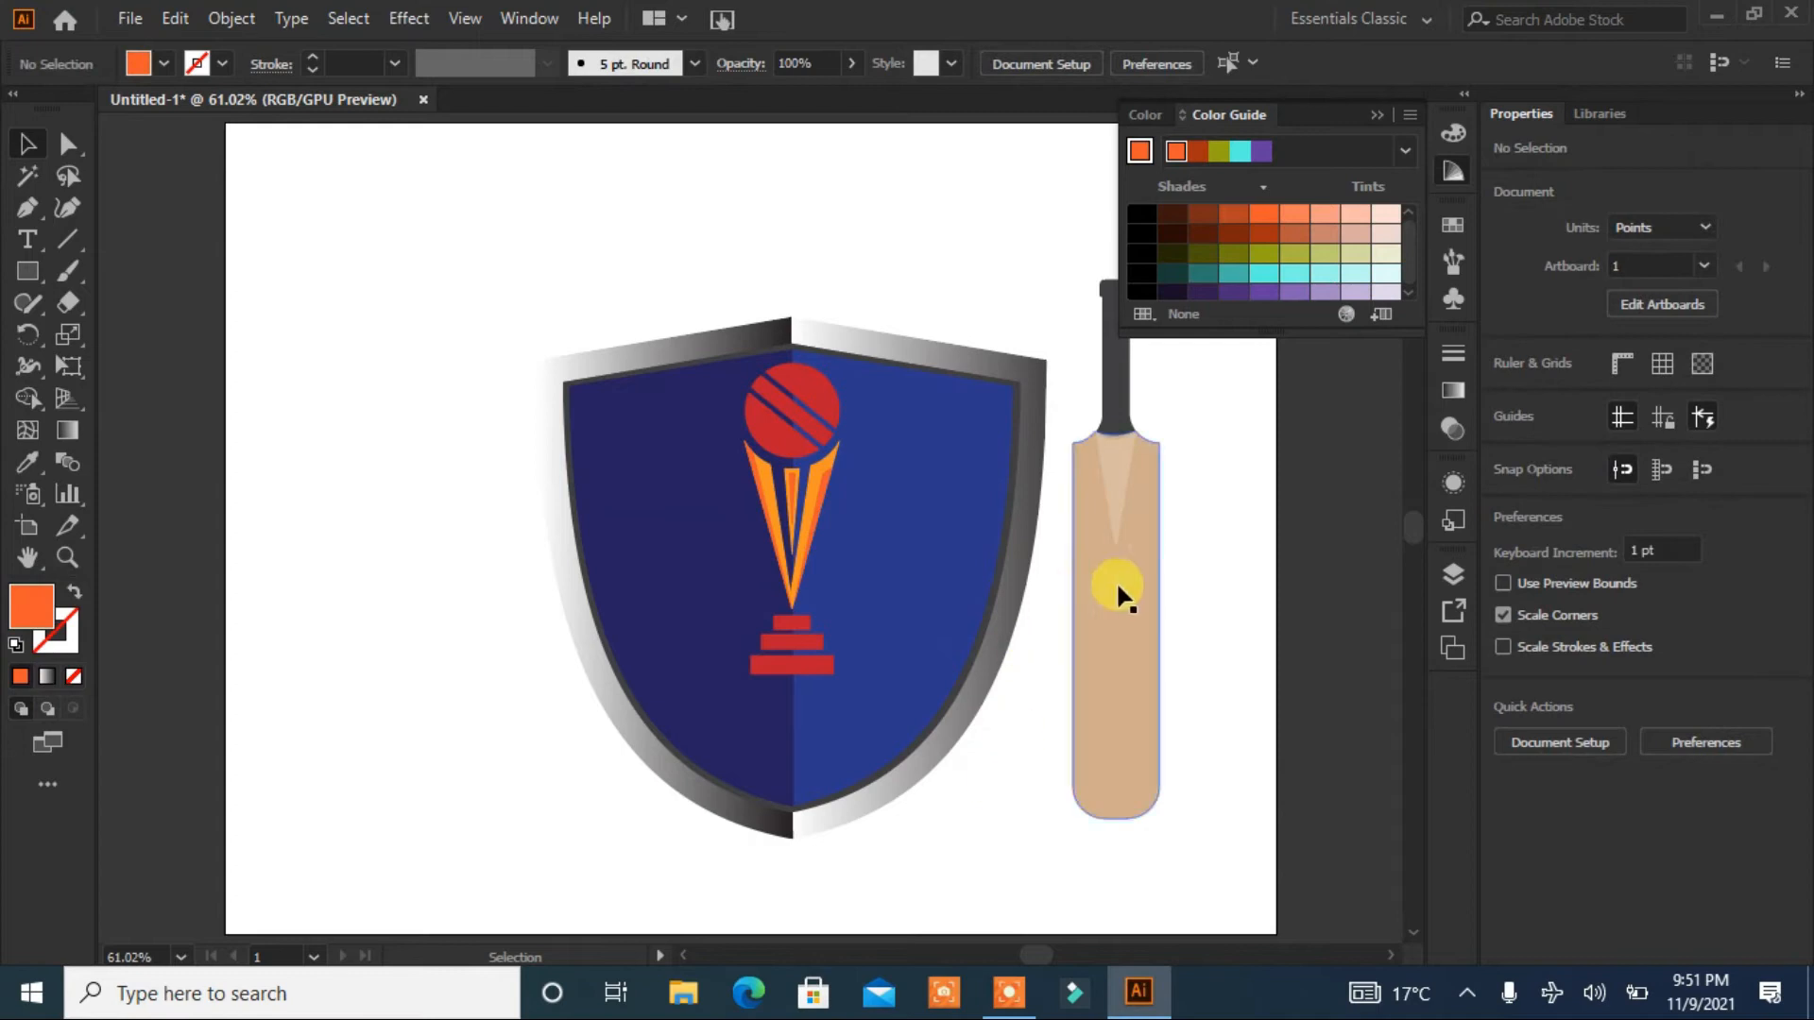
Step: Rotate the bat to about 328° over the shield and enlarge it to about 336 by 498 pt
left_click_drag(954, 269, 1080, 349)
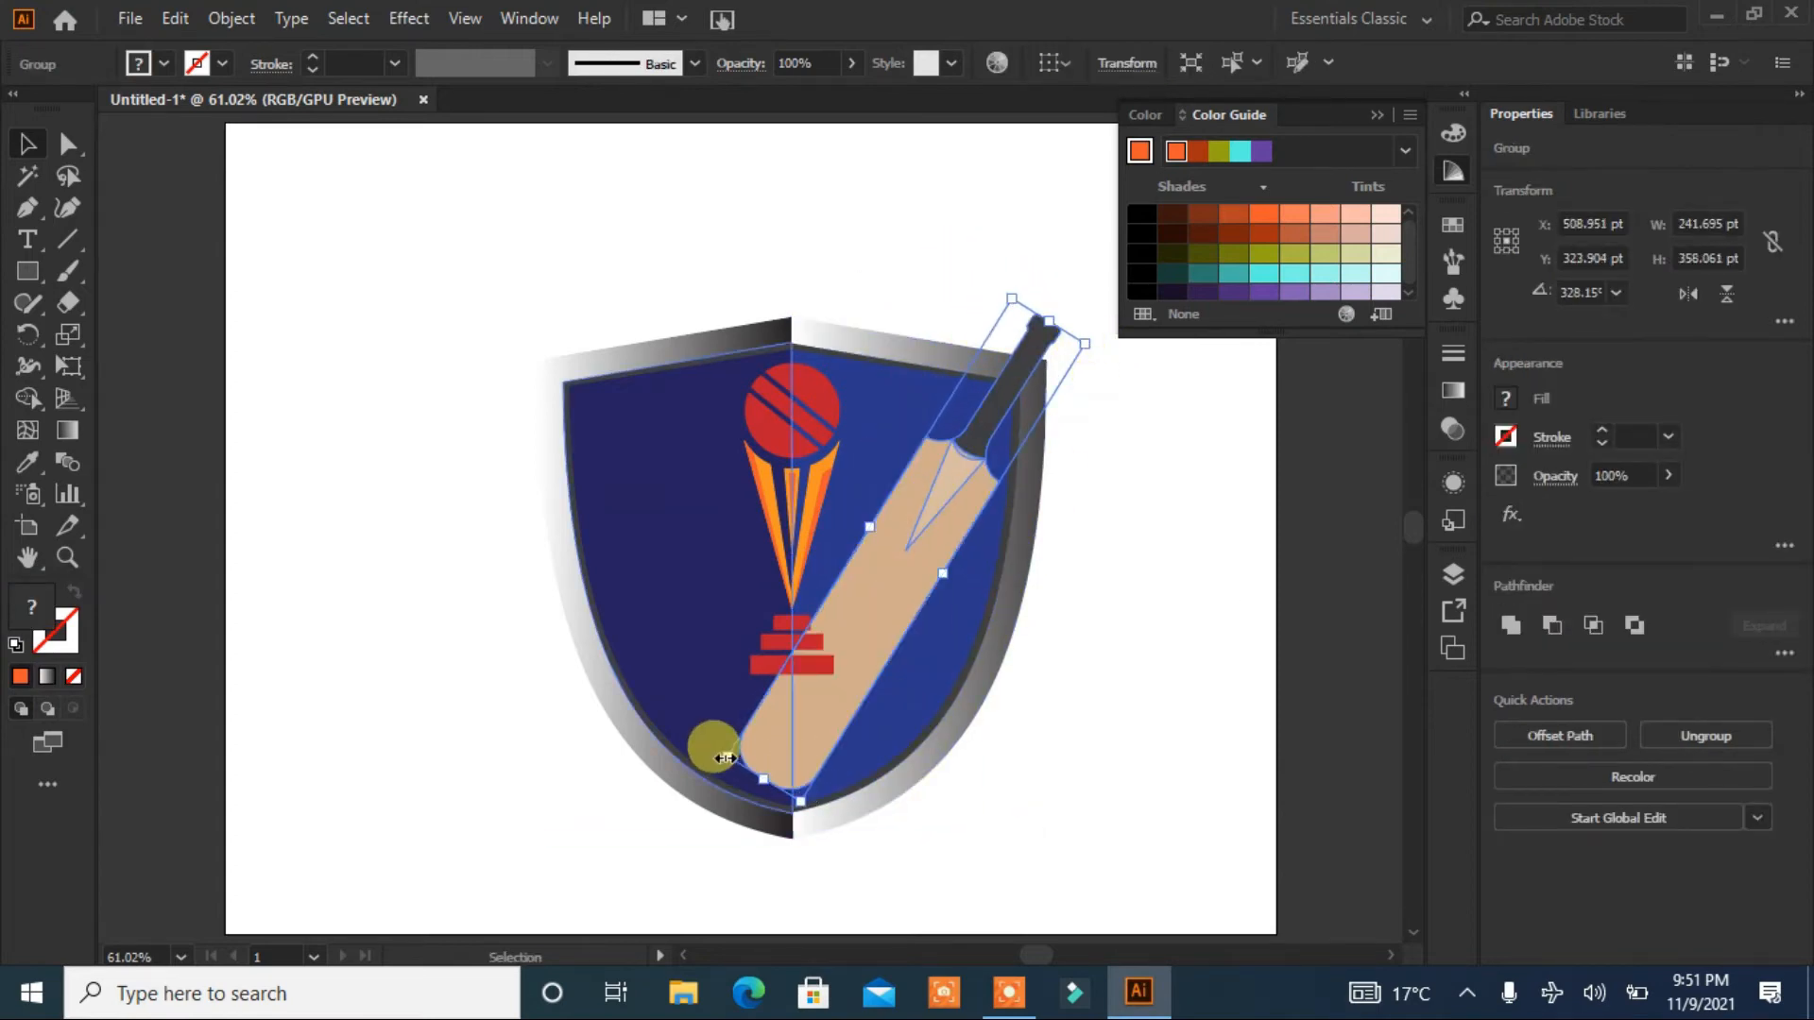
left_click_drag(724, 758, 616, 803)
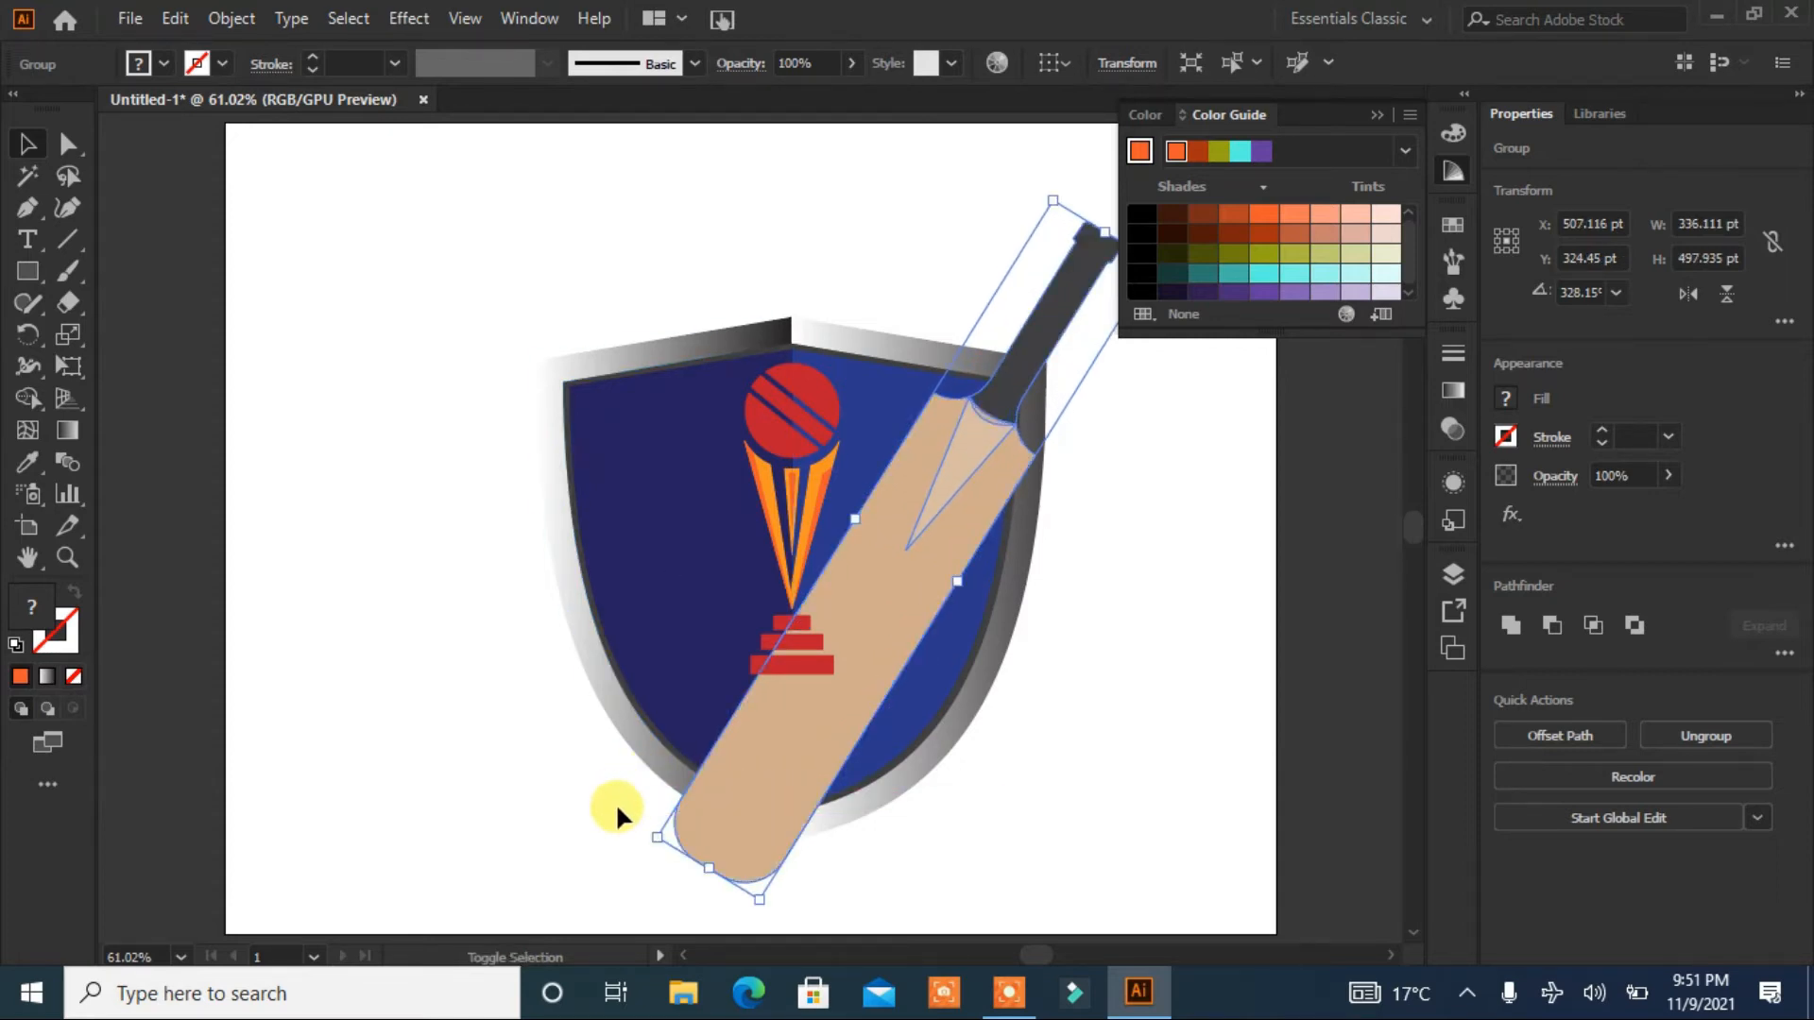
left_click_drag(761, 767, 823, 764)
Step: Make a copy of the bat reflected across the vertical axis and move it toward the shield's left side
right_click(819, 744)
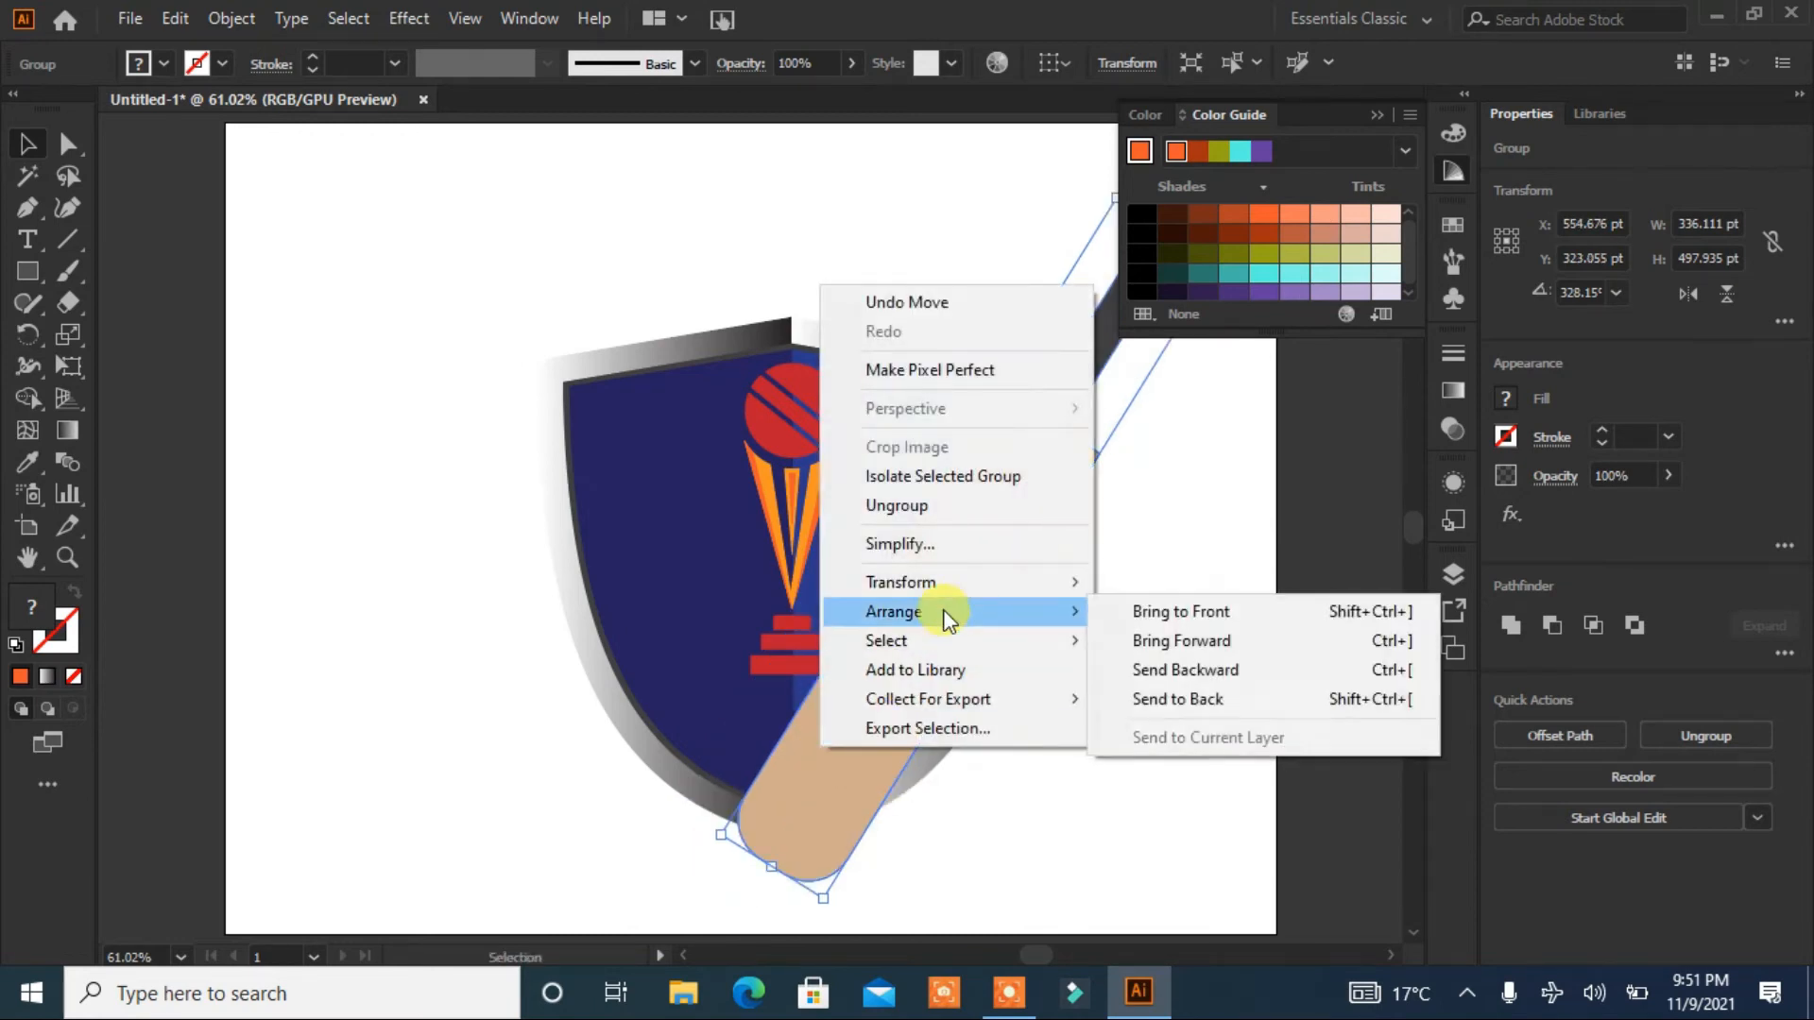
mouse_move(959, 587)
left_click(1162, 679)
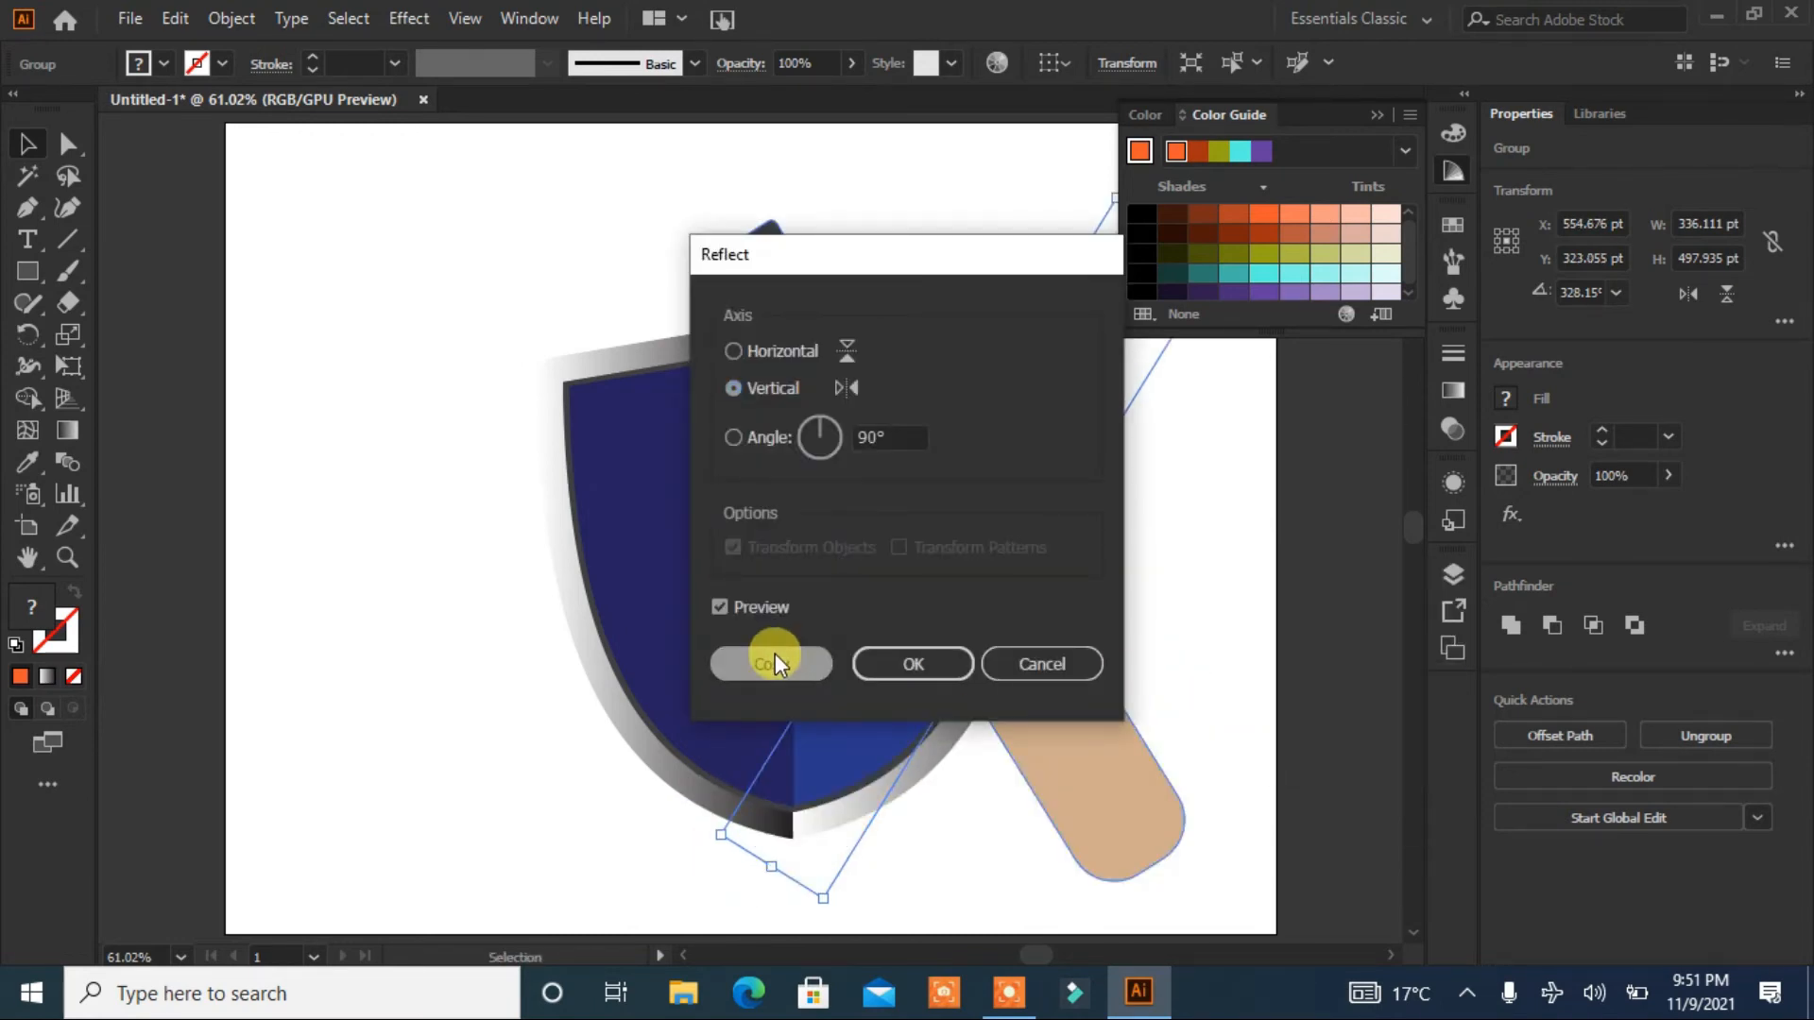
left_click(773, 657)
left_click_drag(990, 644, 650, 640)
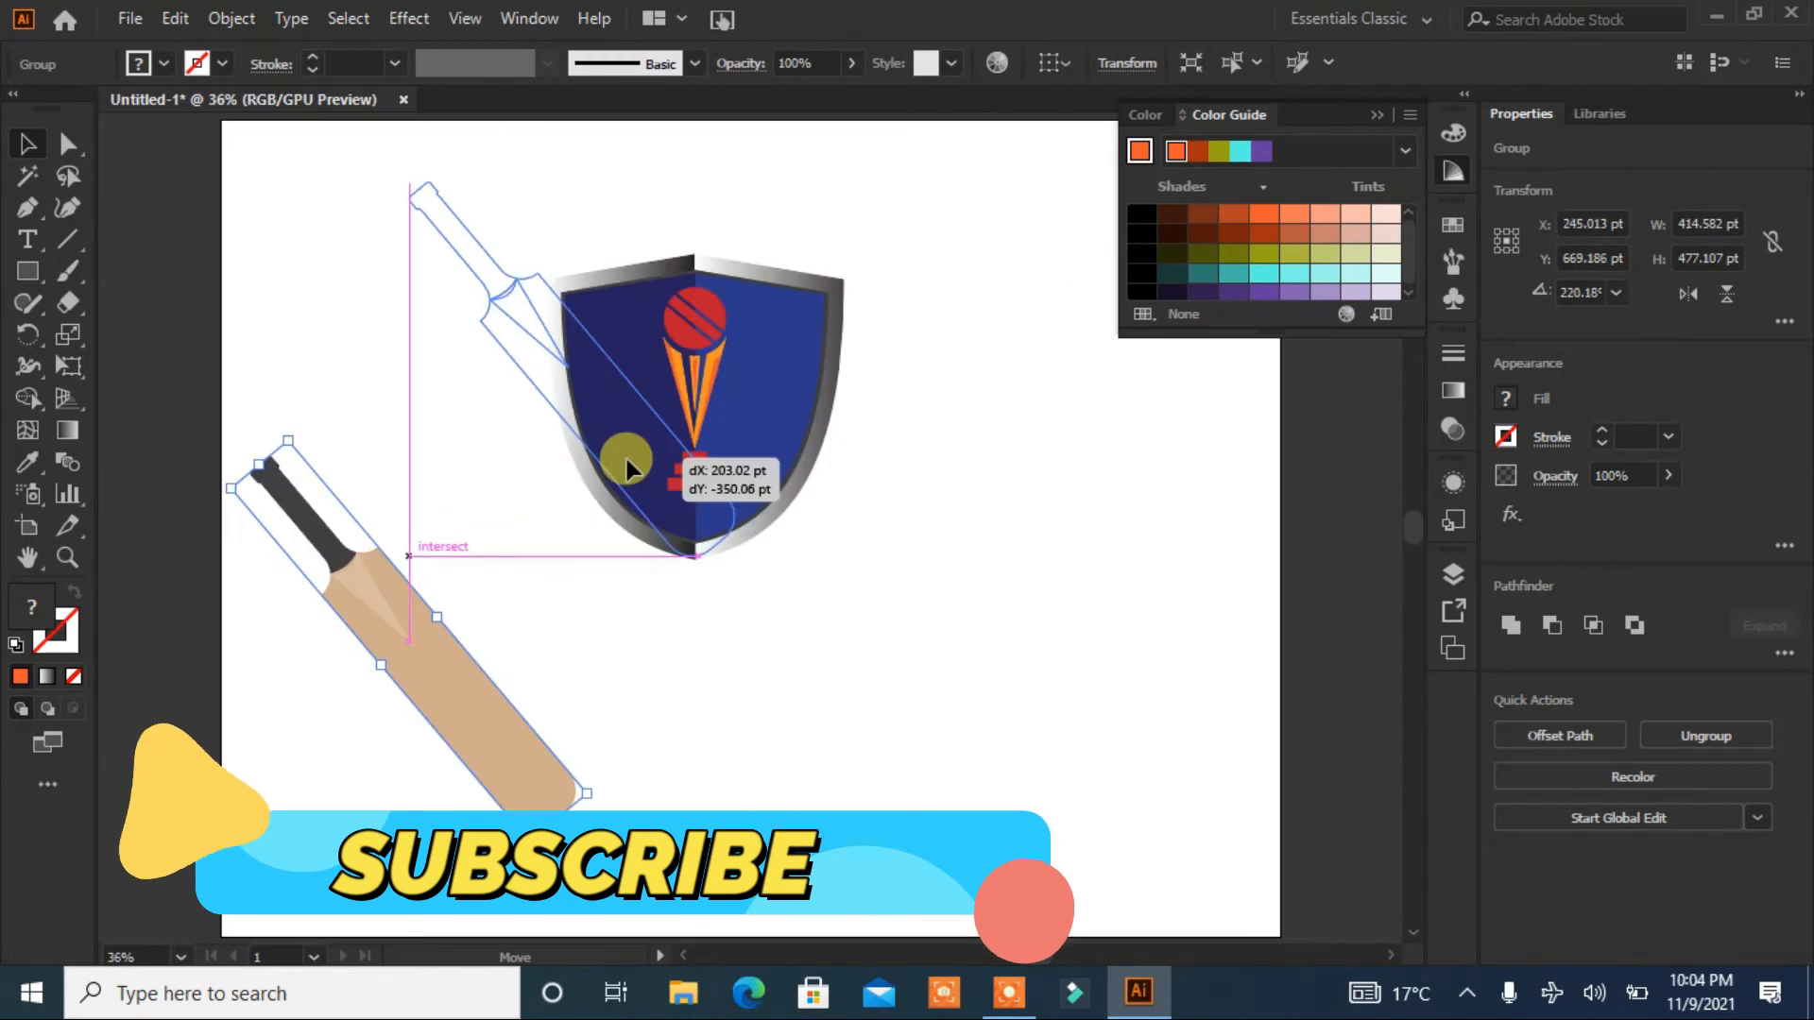
Step: Place the bat diagonally behind the shield, rotate it to about 216°, and make a copy reflected across the vertical axis
left_click_drag(626, 465, 628, 453)
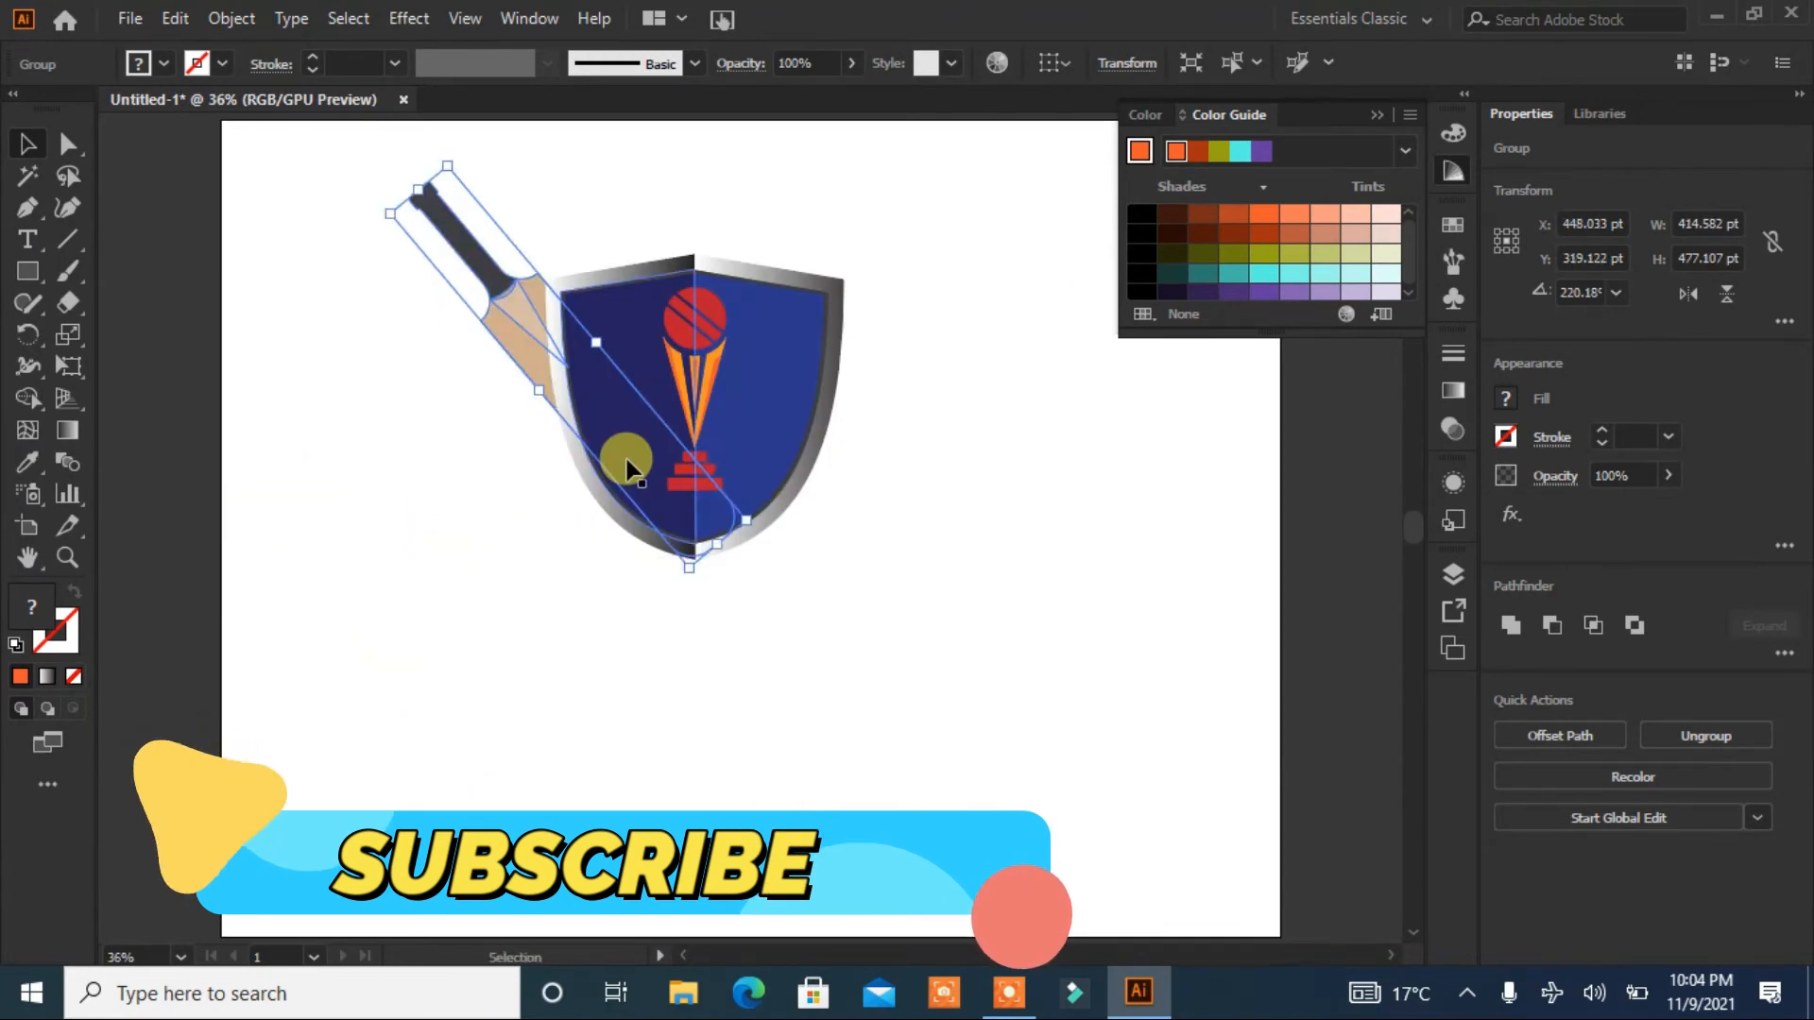
left_click_drag(463, 165, 479, 146)
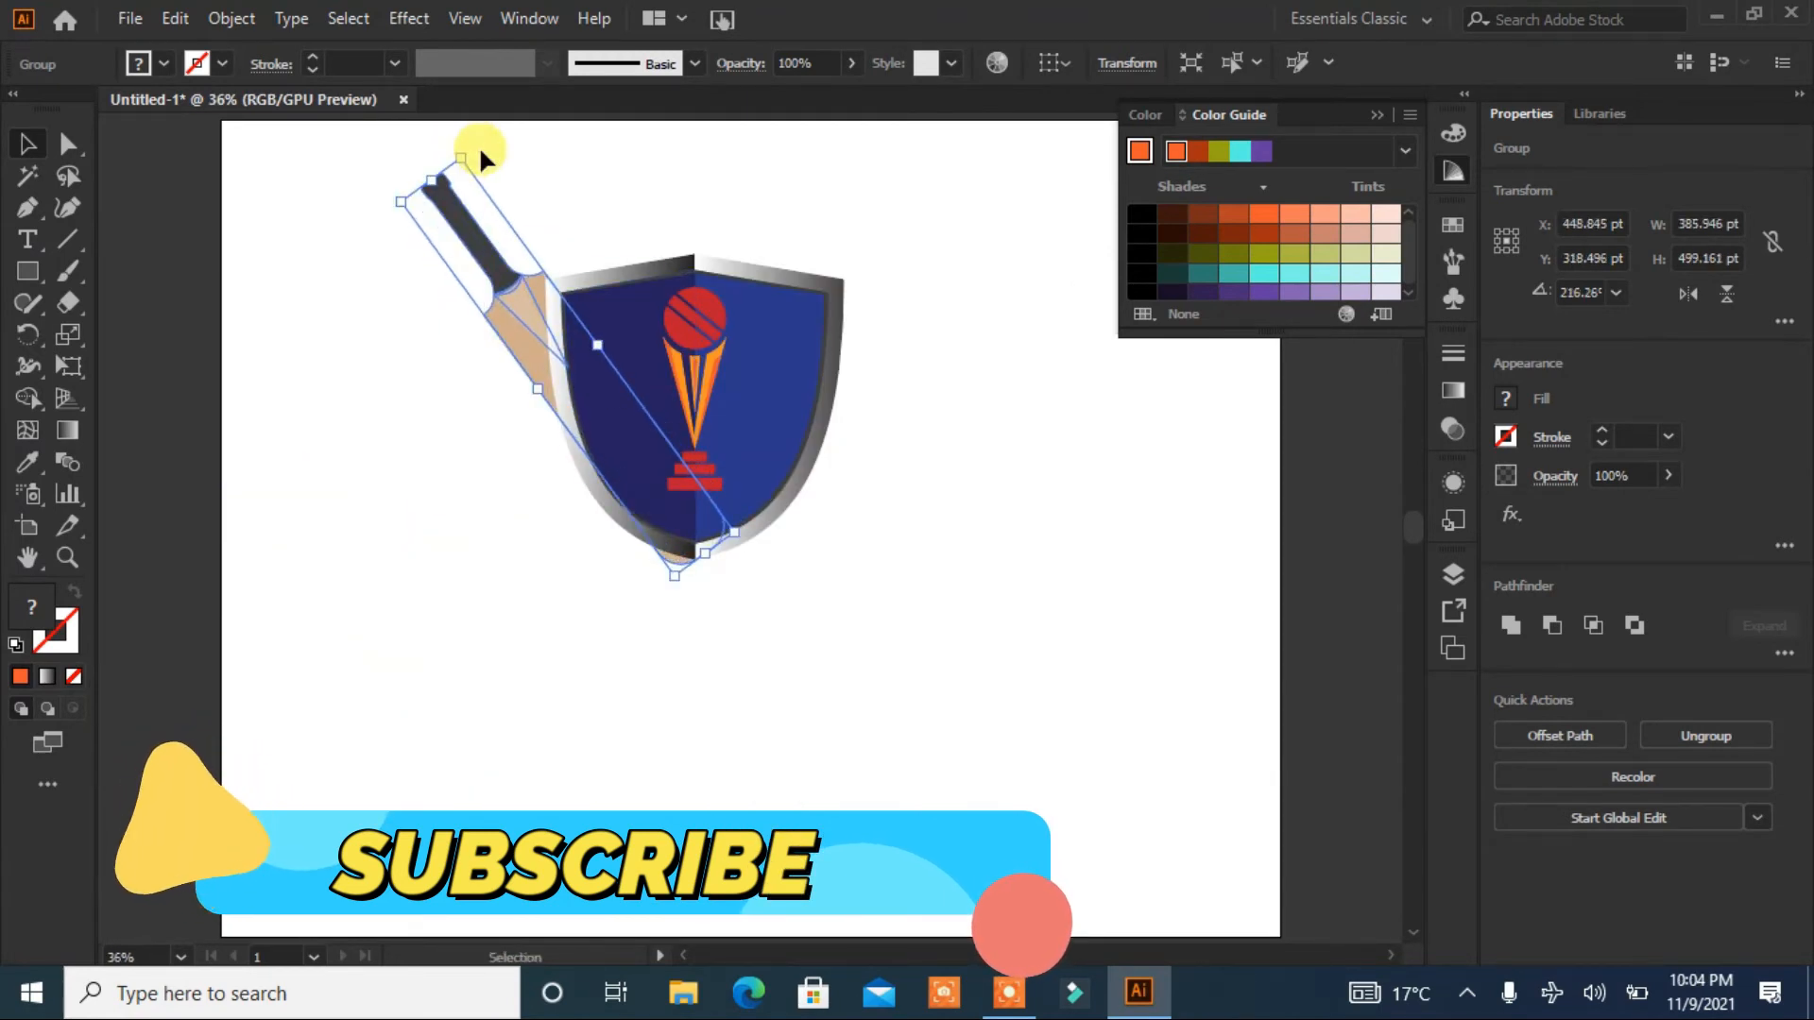
right_click(515, 328)
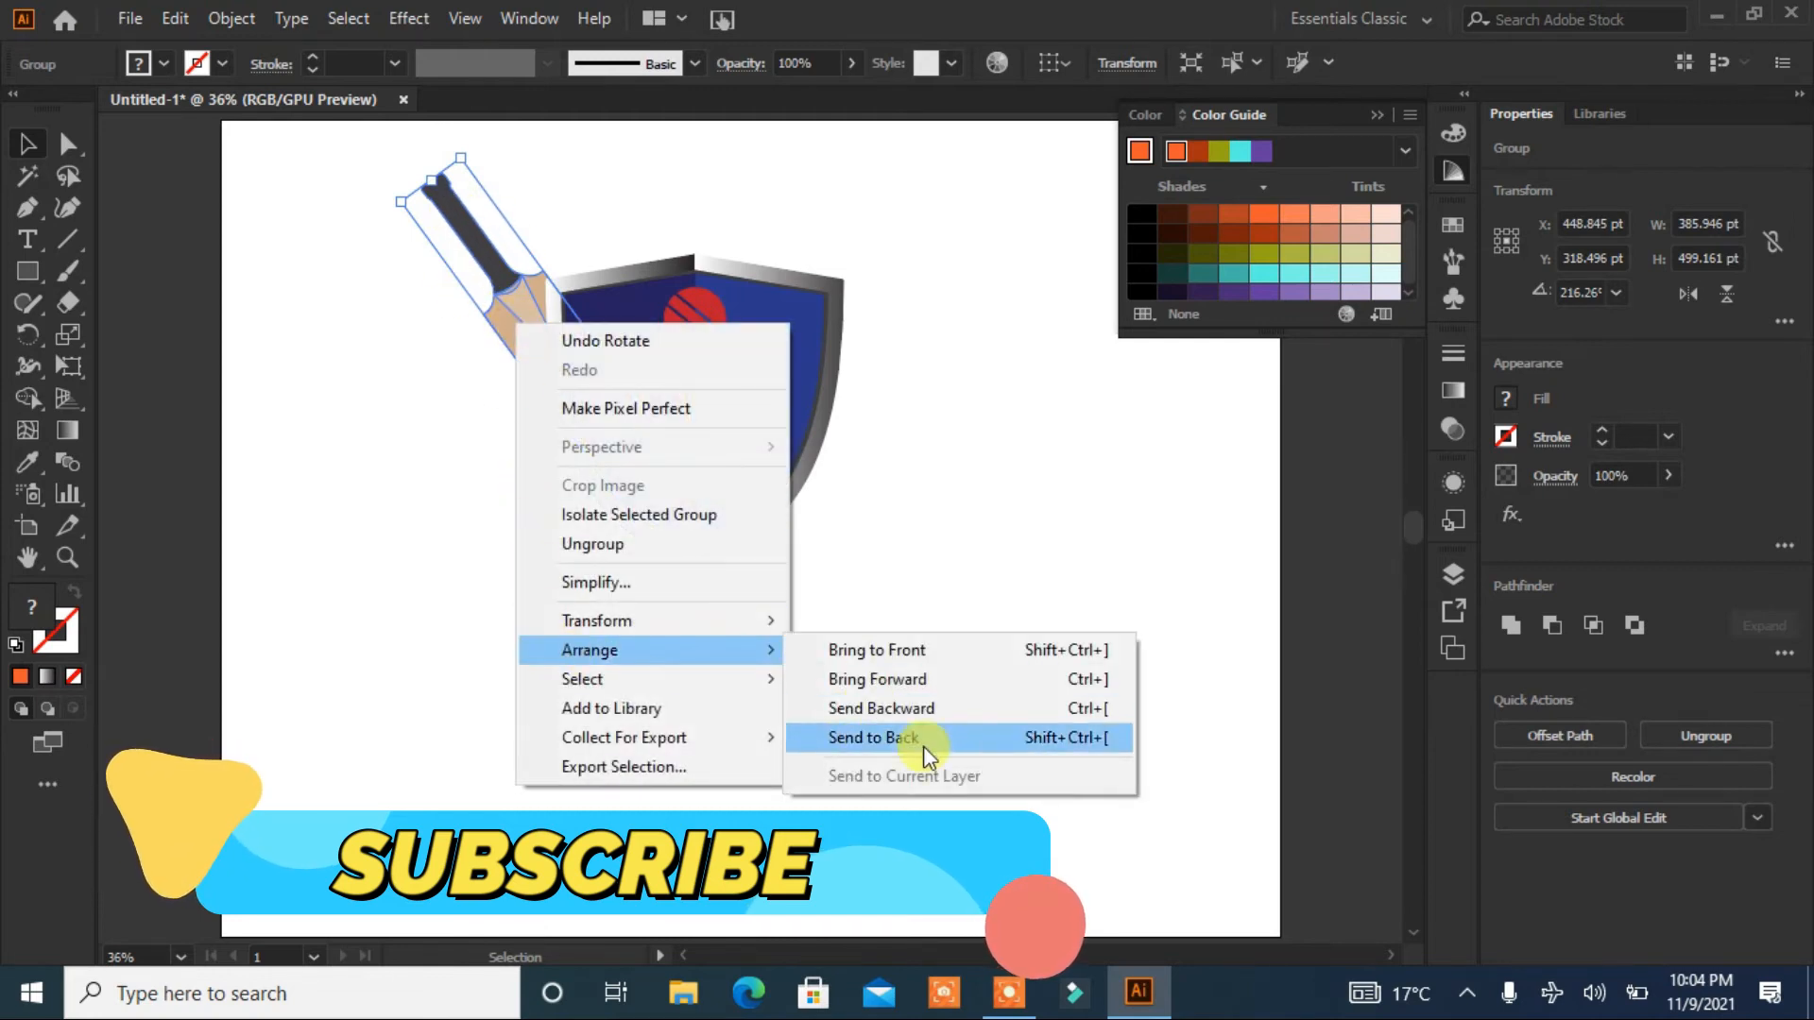
mouse_move(712, 616)
left_click(915, 713)
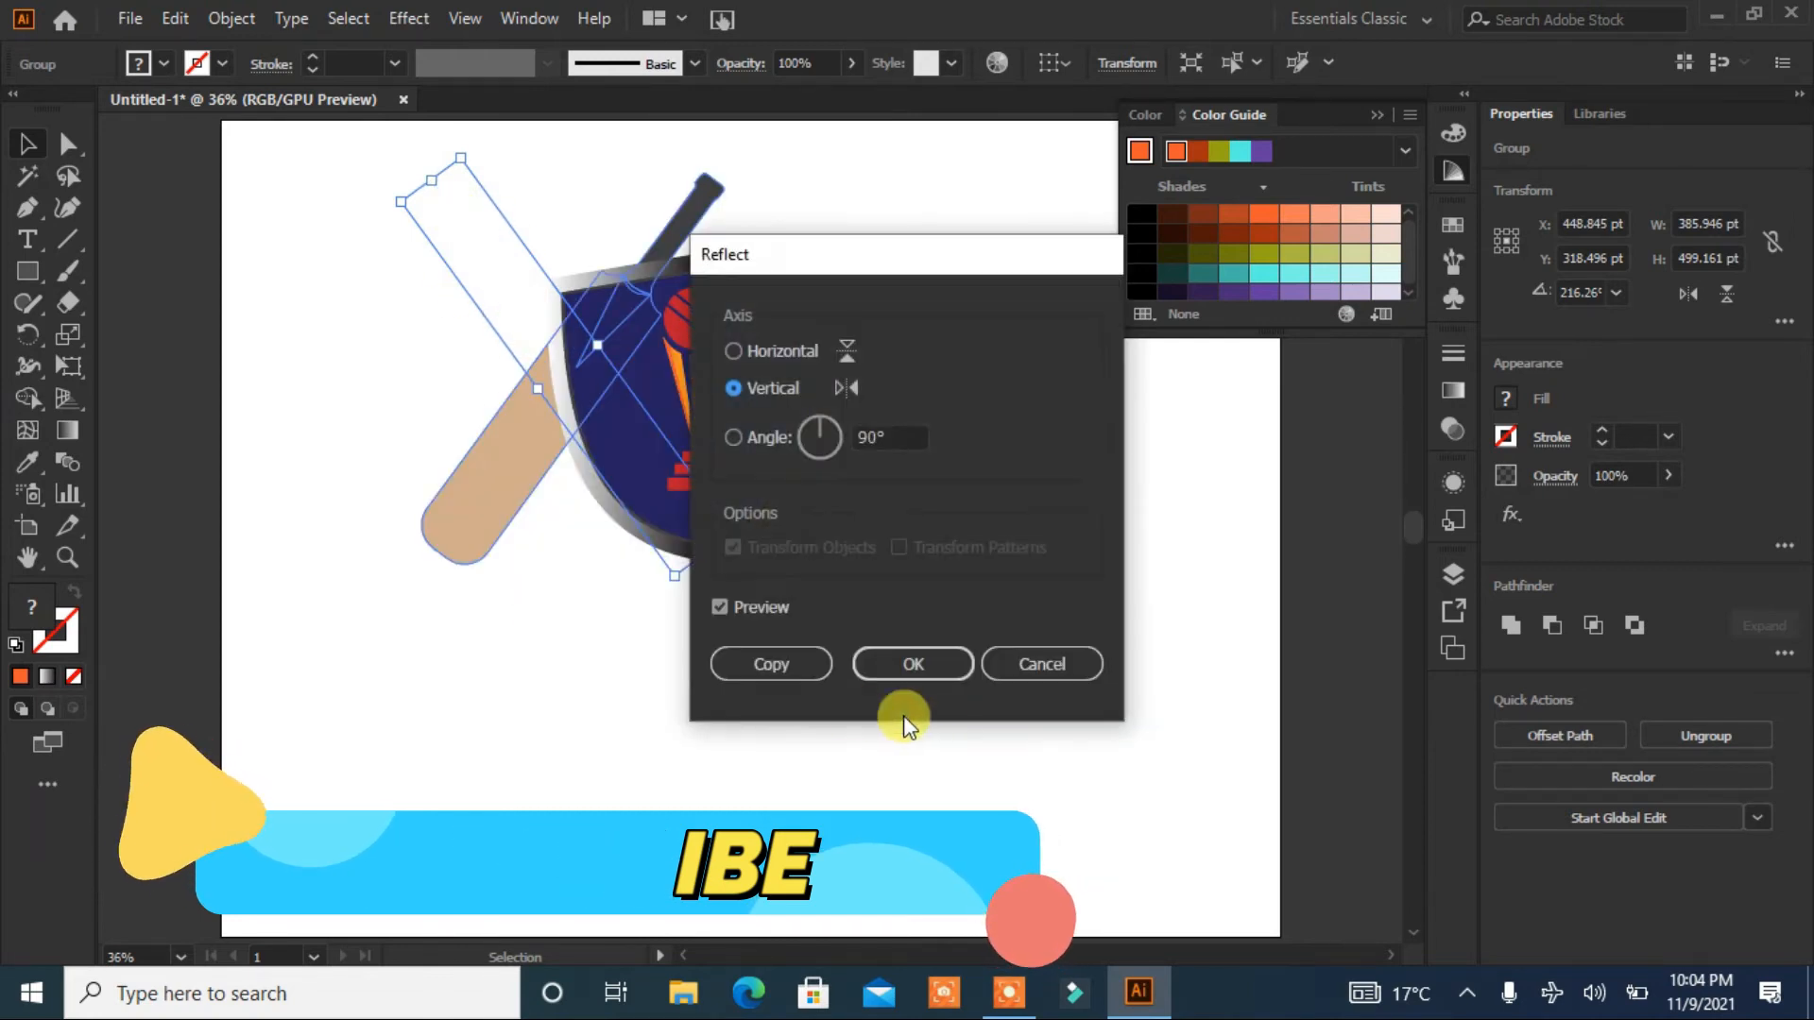
left_click(791, 669)
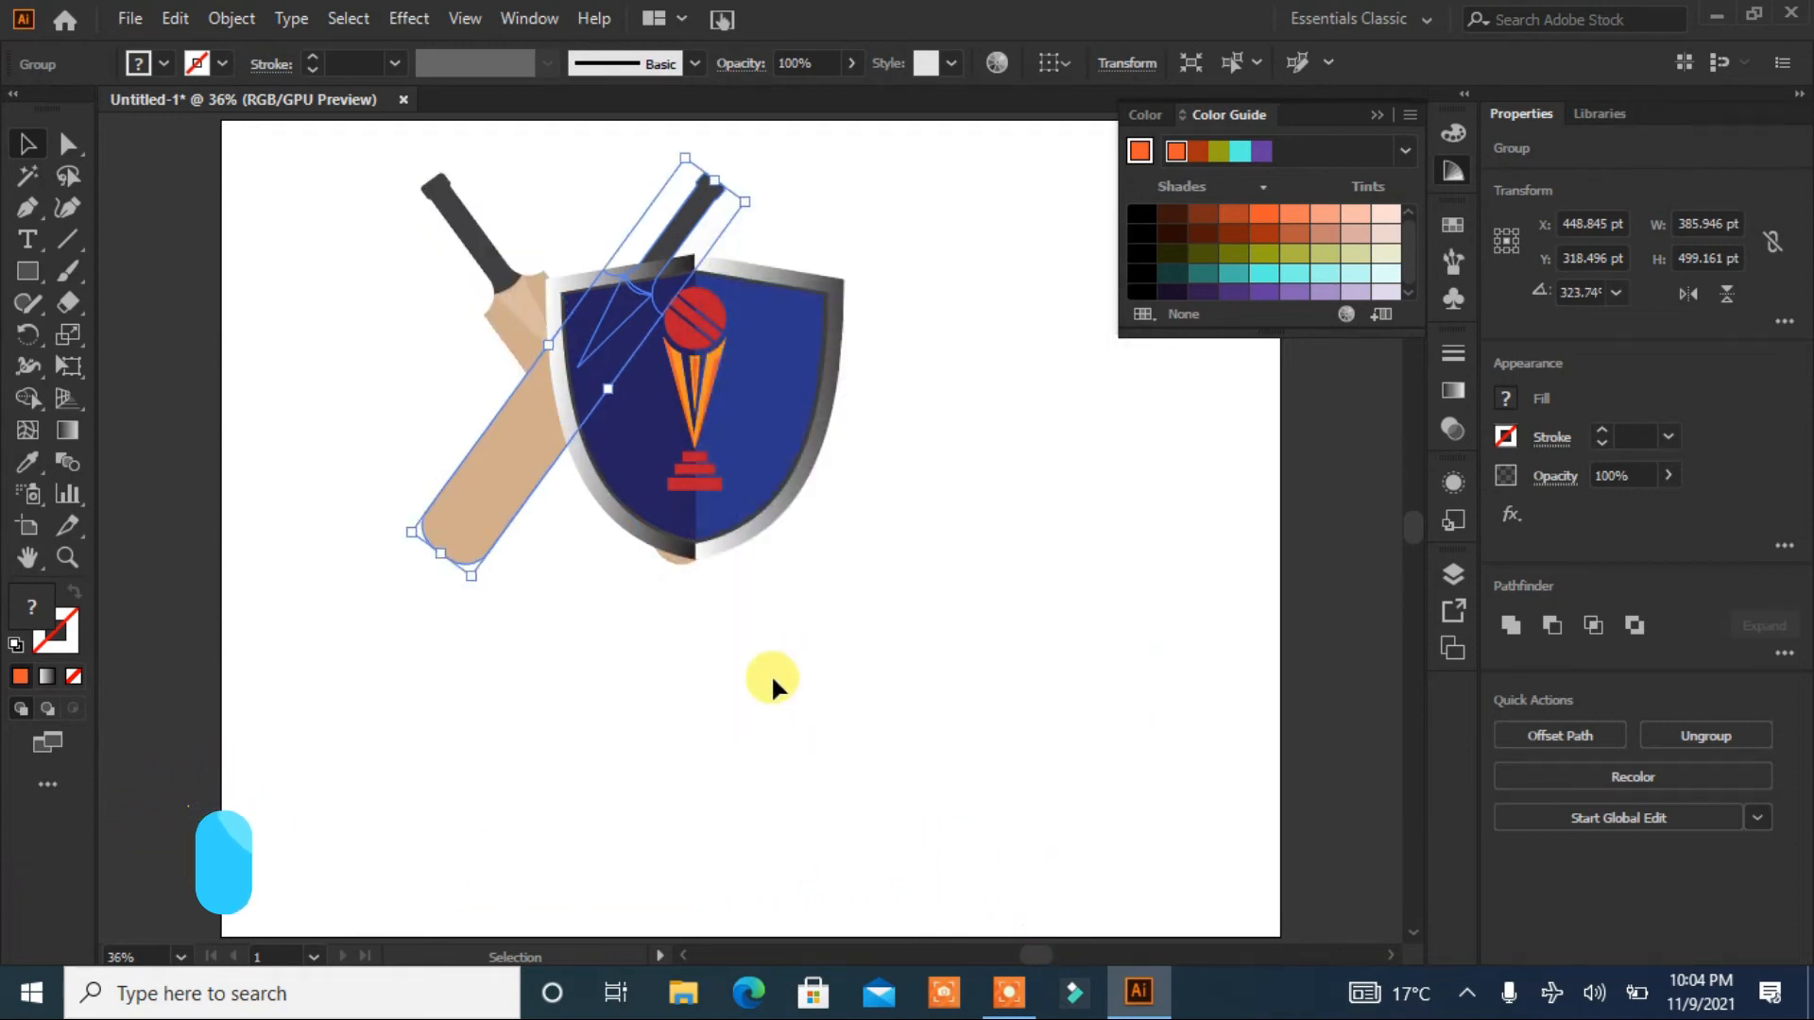
Step: Shift the mirrored bat horizontally to about X 756 pt so both bats cross symmetrically behind the shield
key("Right")
key("Right")
key("Right")
key("Right")
key("Right")
key("Right")
key("Right")
key("Right")
key("Right")
key("Right")
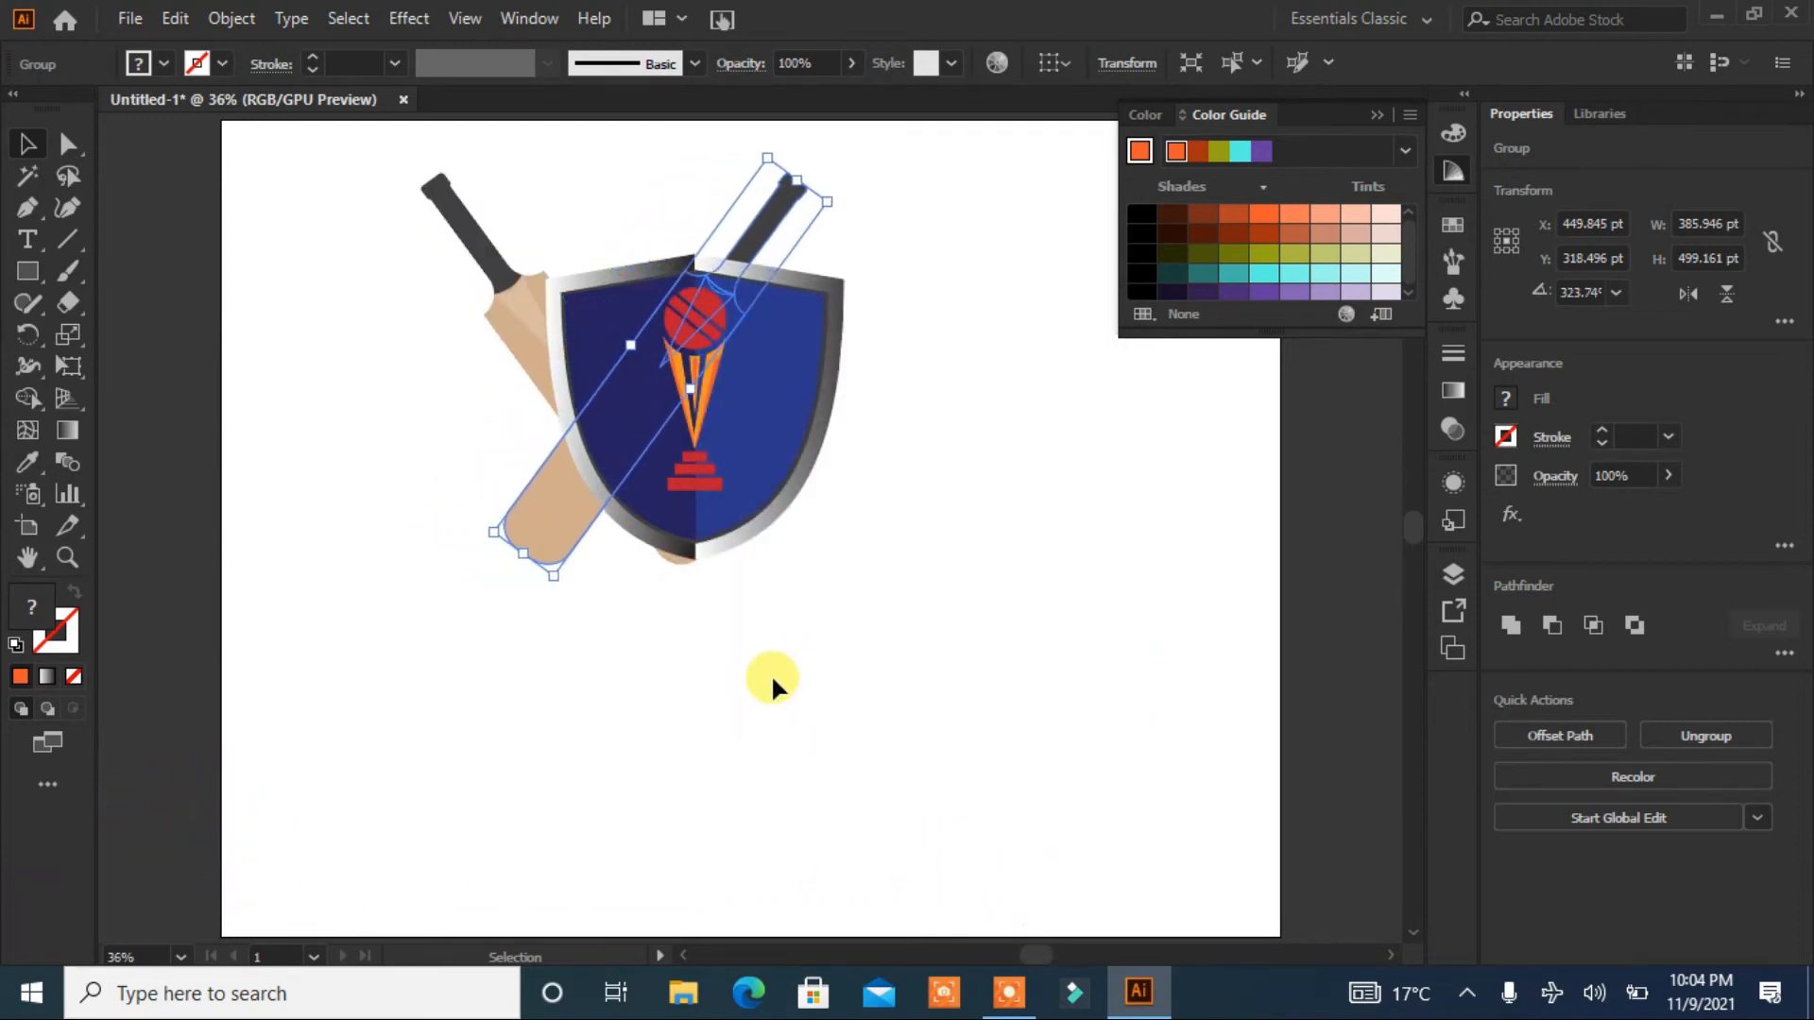
key("Right")
key("Right")
key("Right")
key("Right")
key("Right")
key("Right")
key("Right")
key("Right")
key("Right")
key("Right")
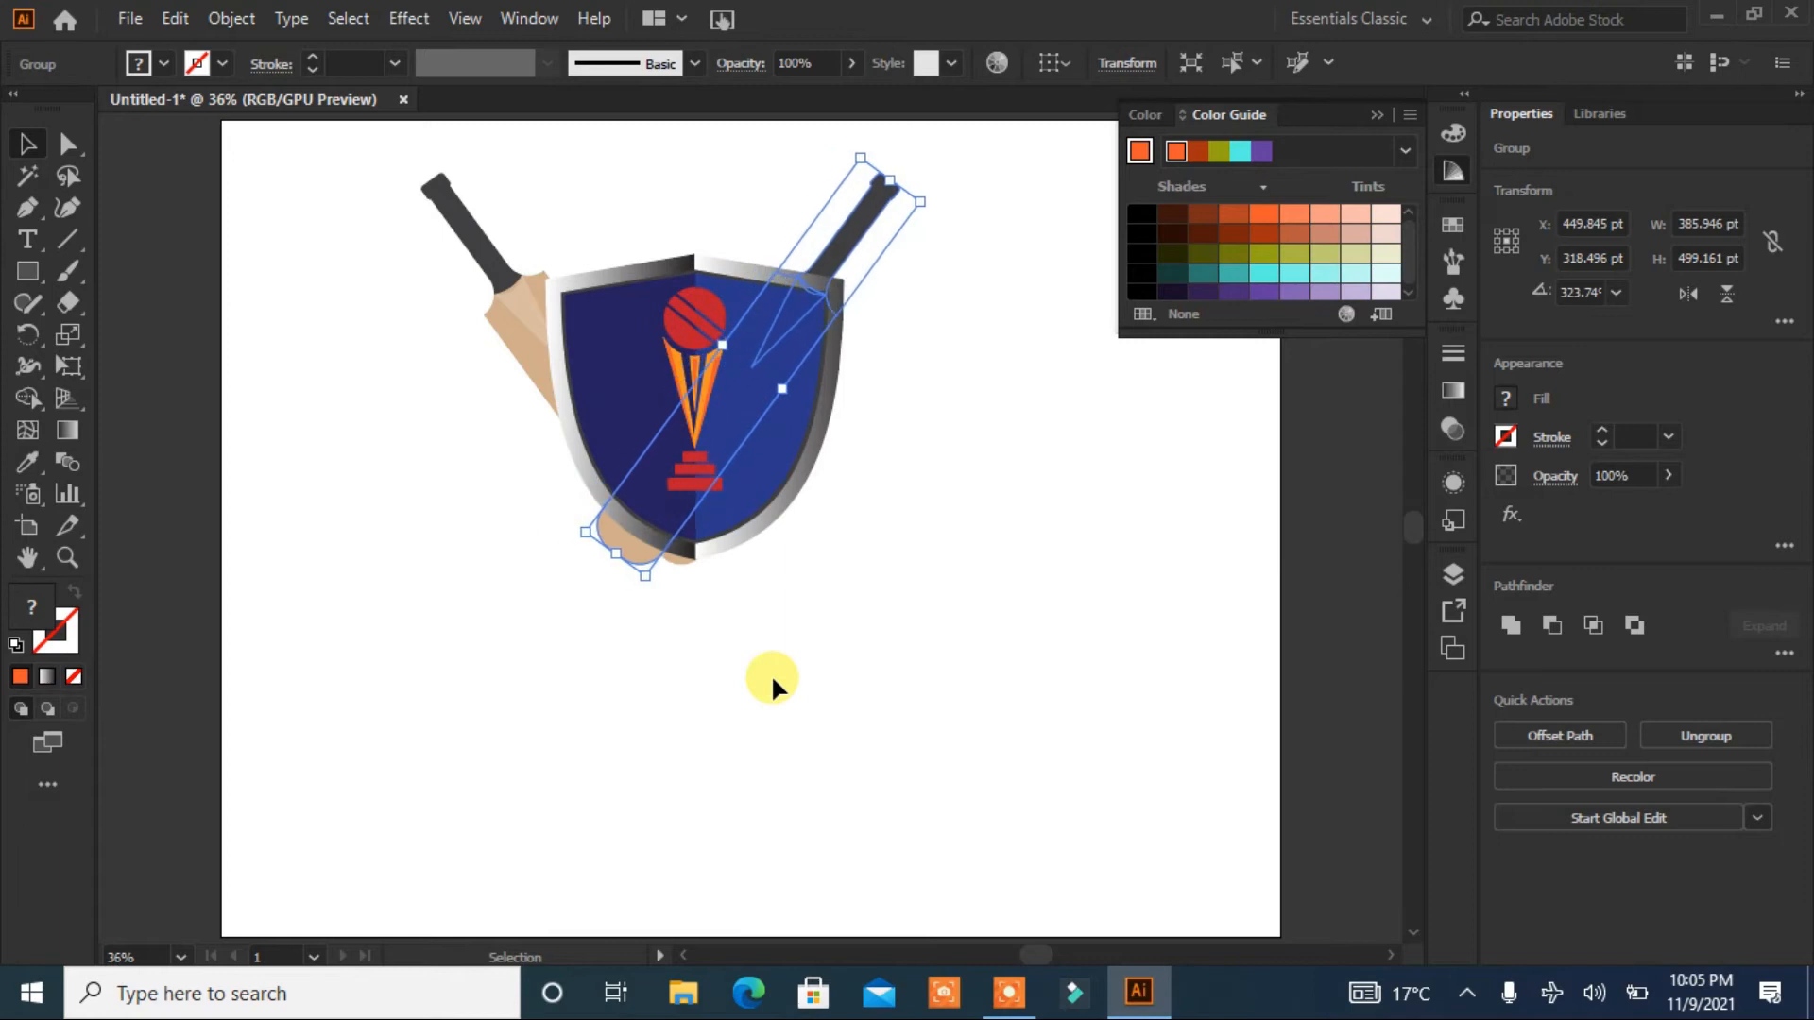
key("Right")
key("Right")
key("Right")
key("Right")
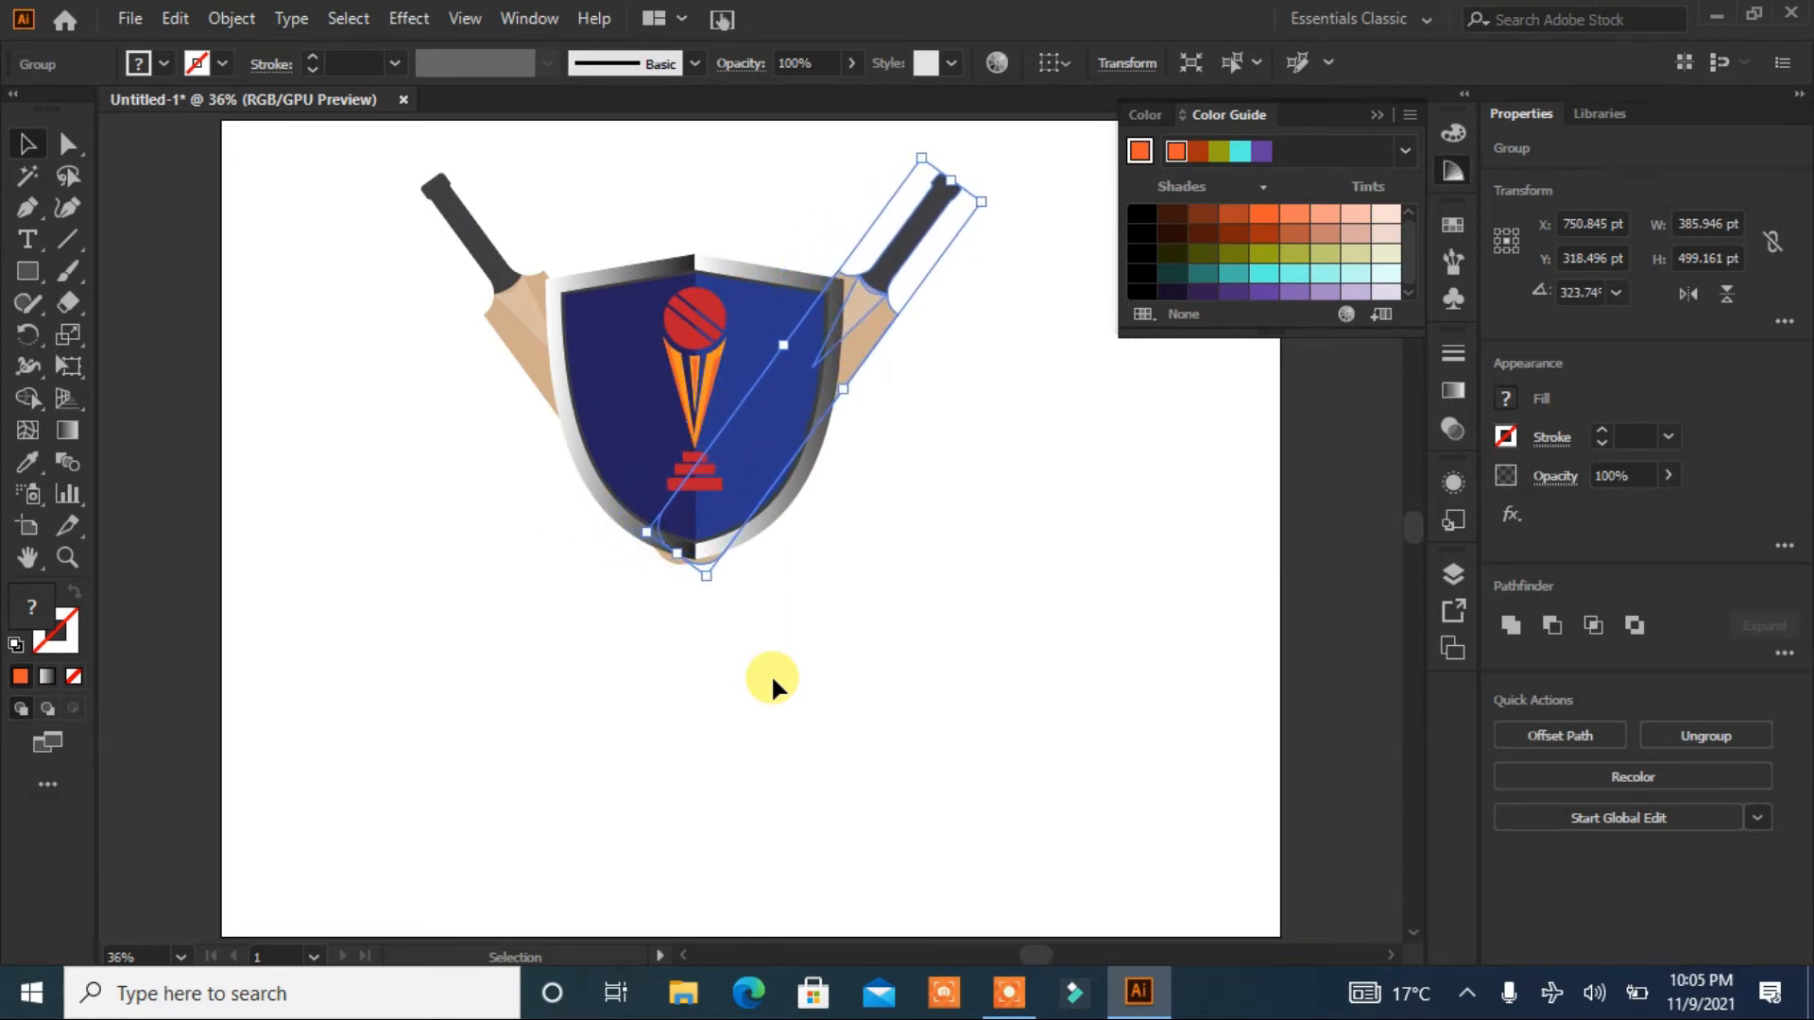
key("Right")
key("Right")
key("Right")
key("Right")
key("Right")
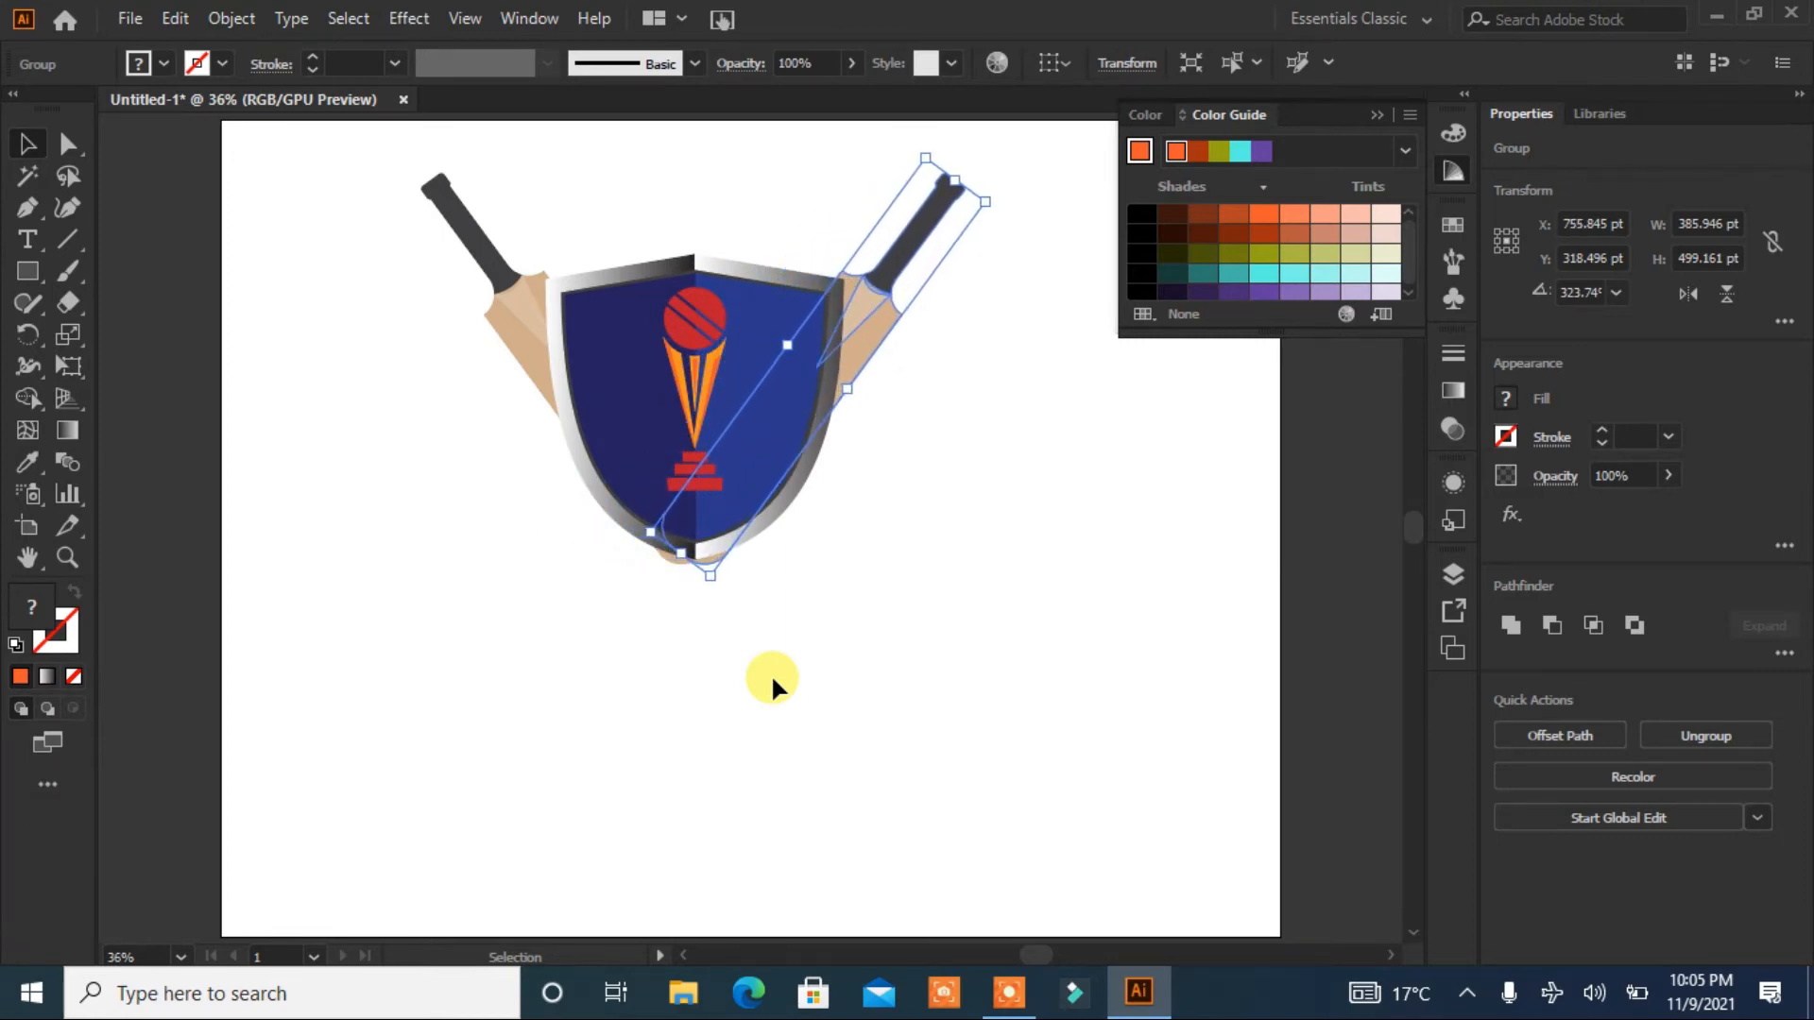
left_click(796, 683)
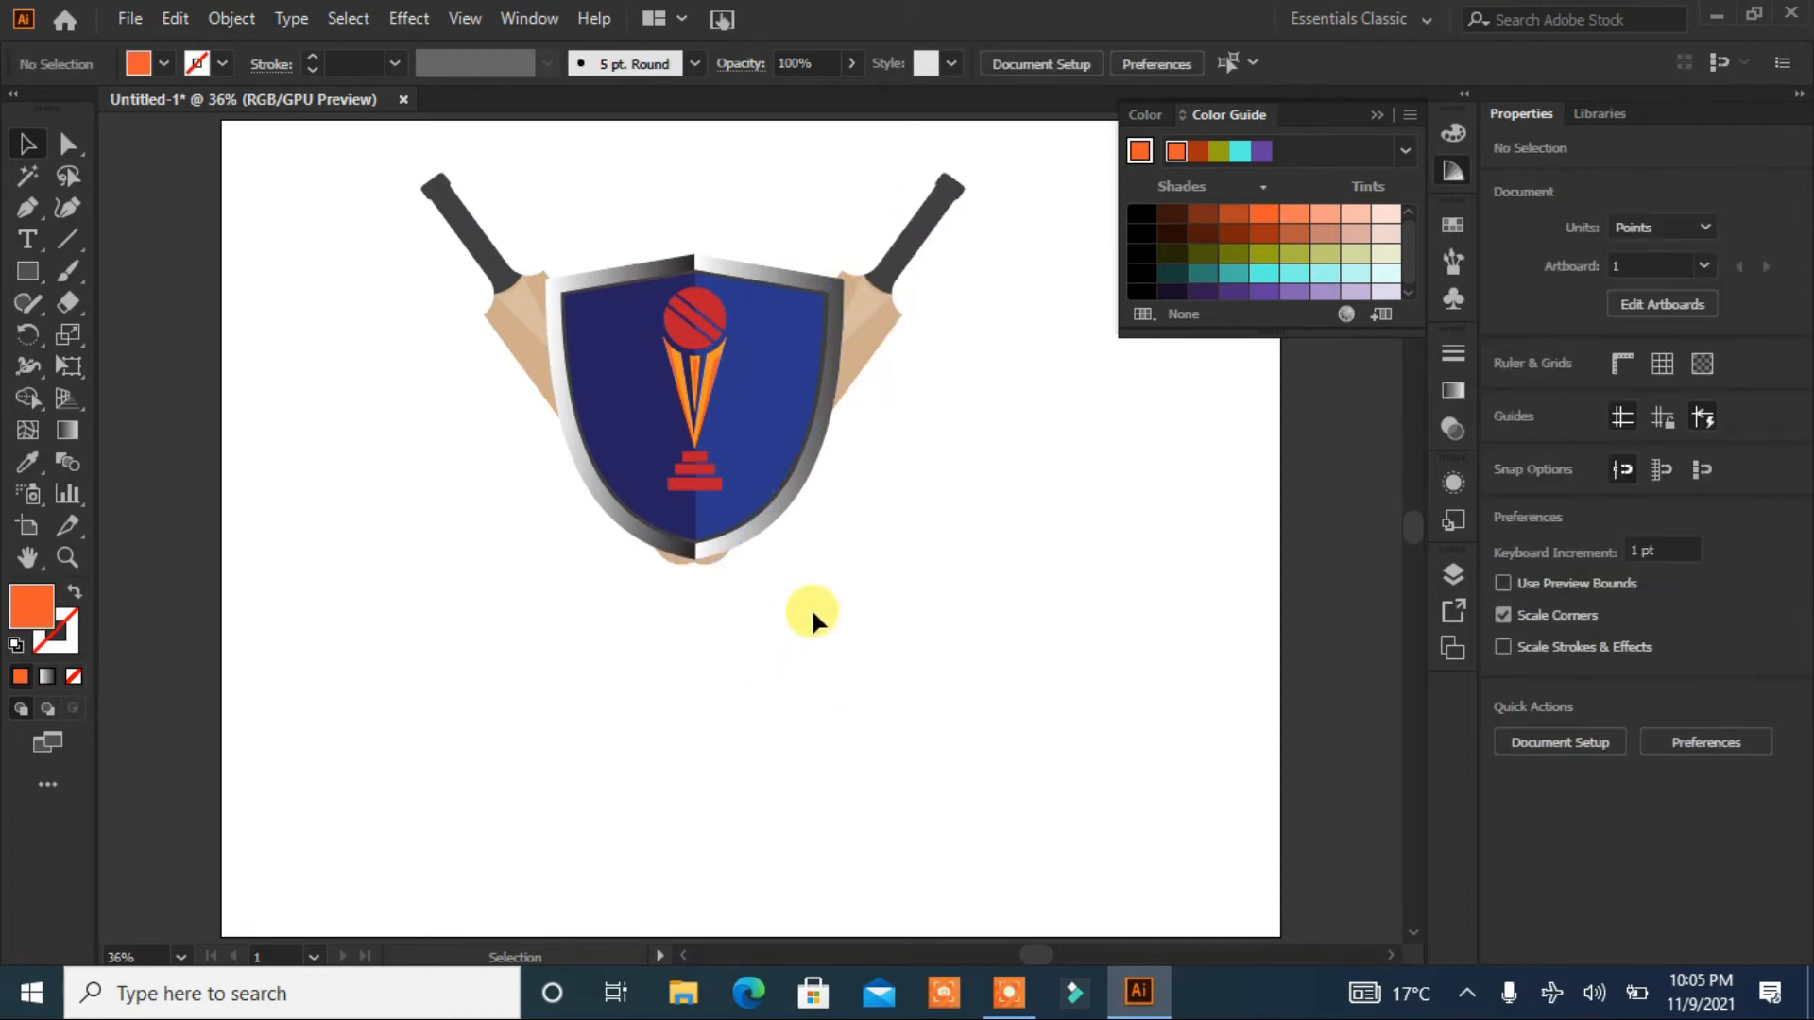
Step: Select the whole emblem with both bats and move it slightly down and to the right on the artboard
left_click(863, 298)
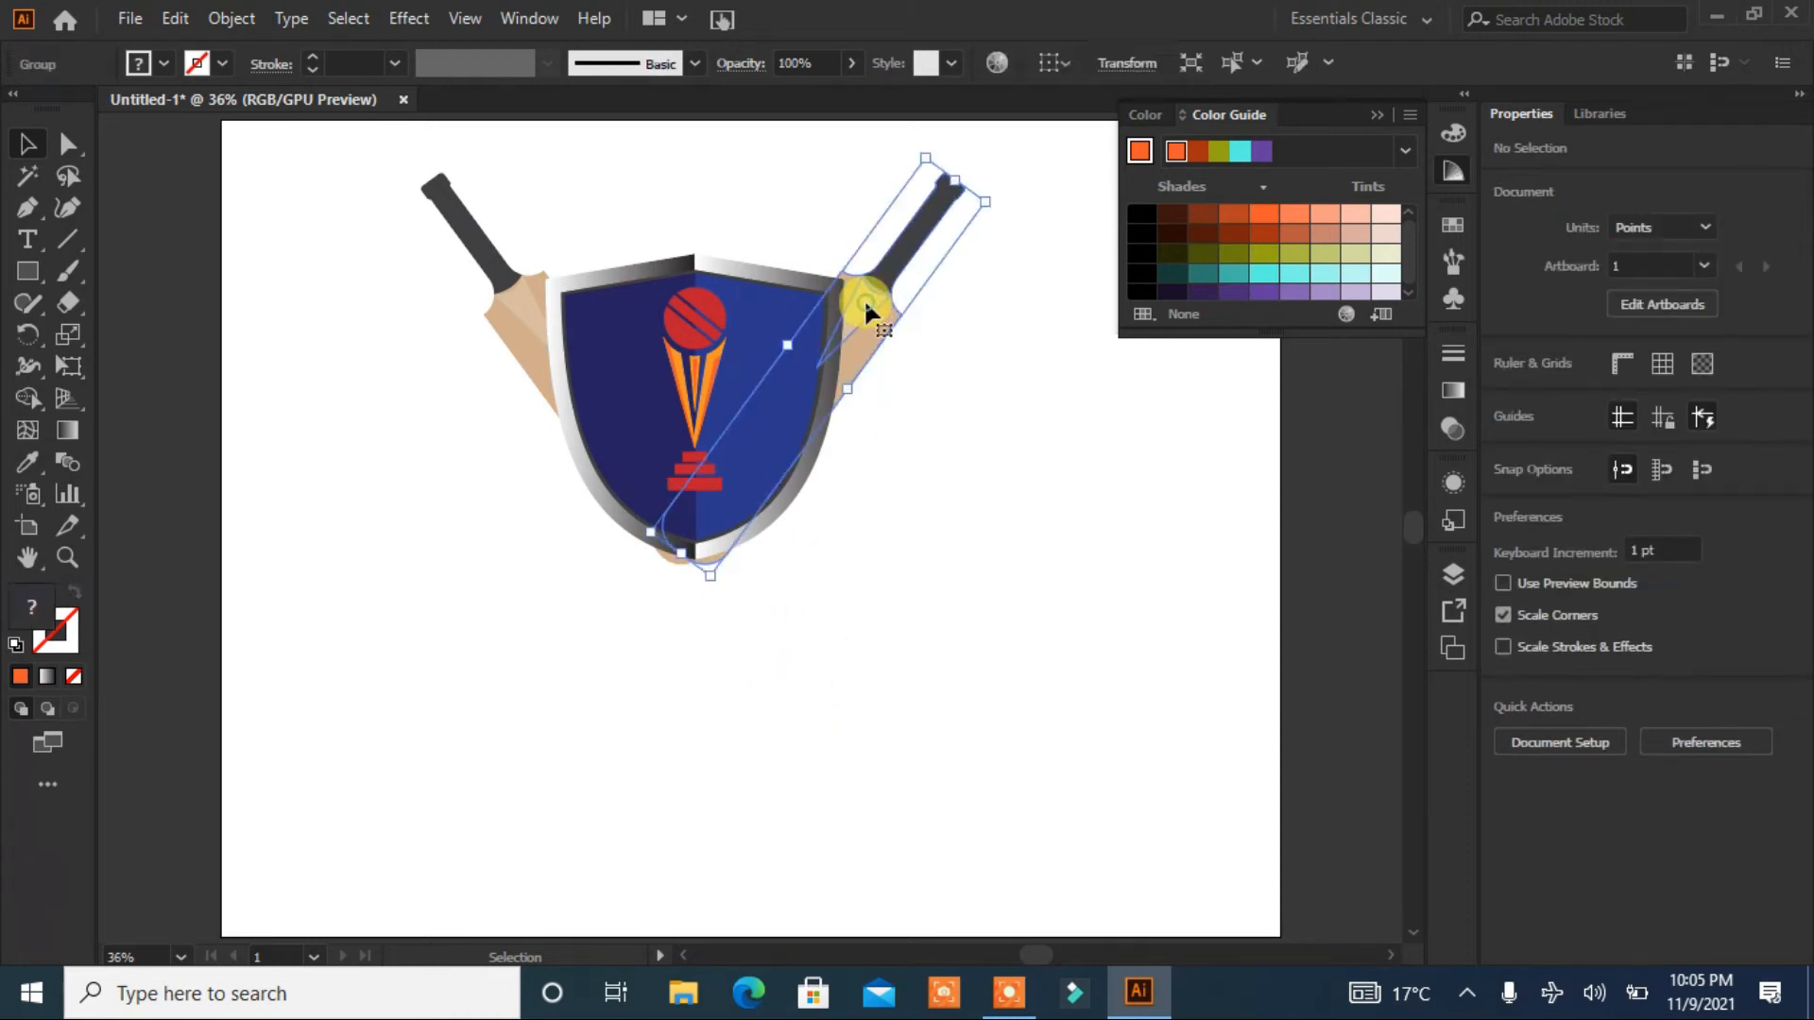
left_click(888, 502)
left_click_drag(1016, 259, 355, 594)
left_click_drag(648, 465, 703, 522)
left_click(752, 677)
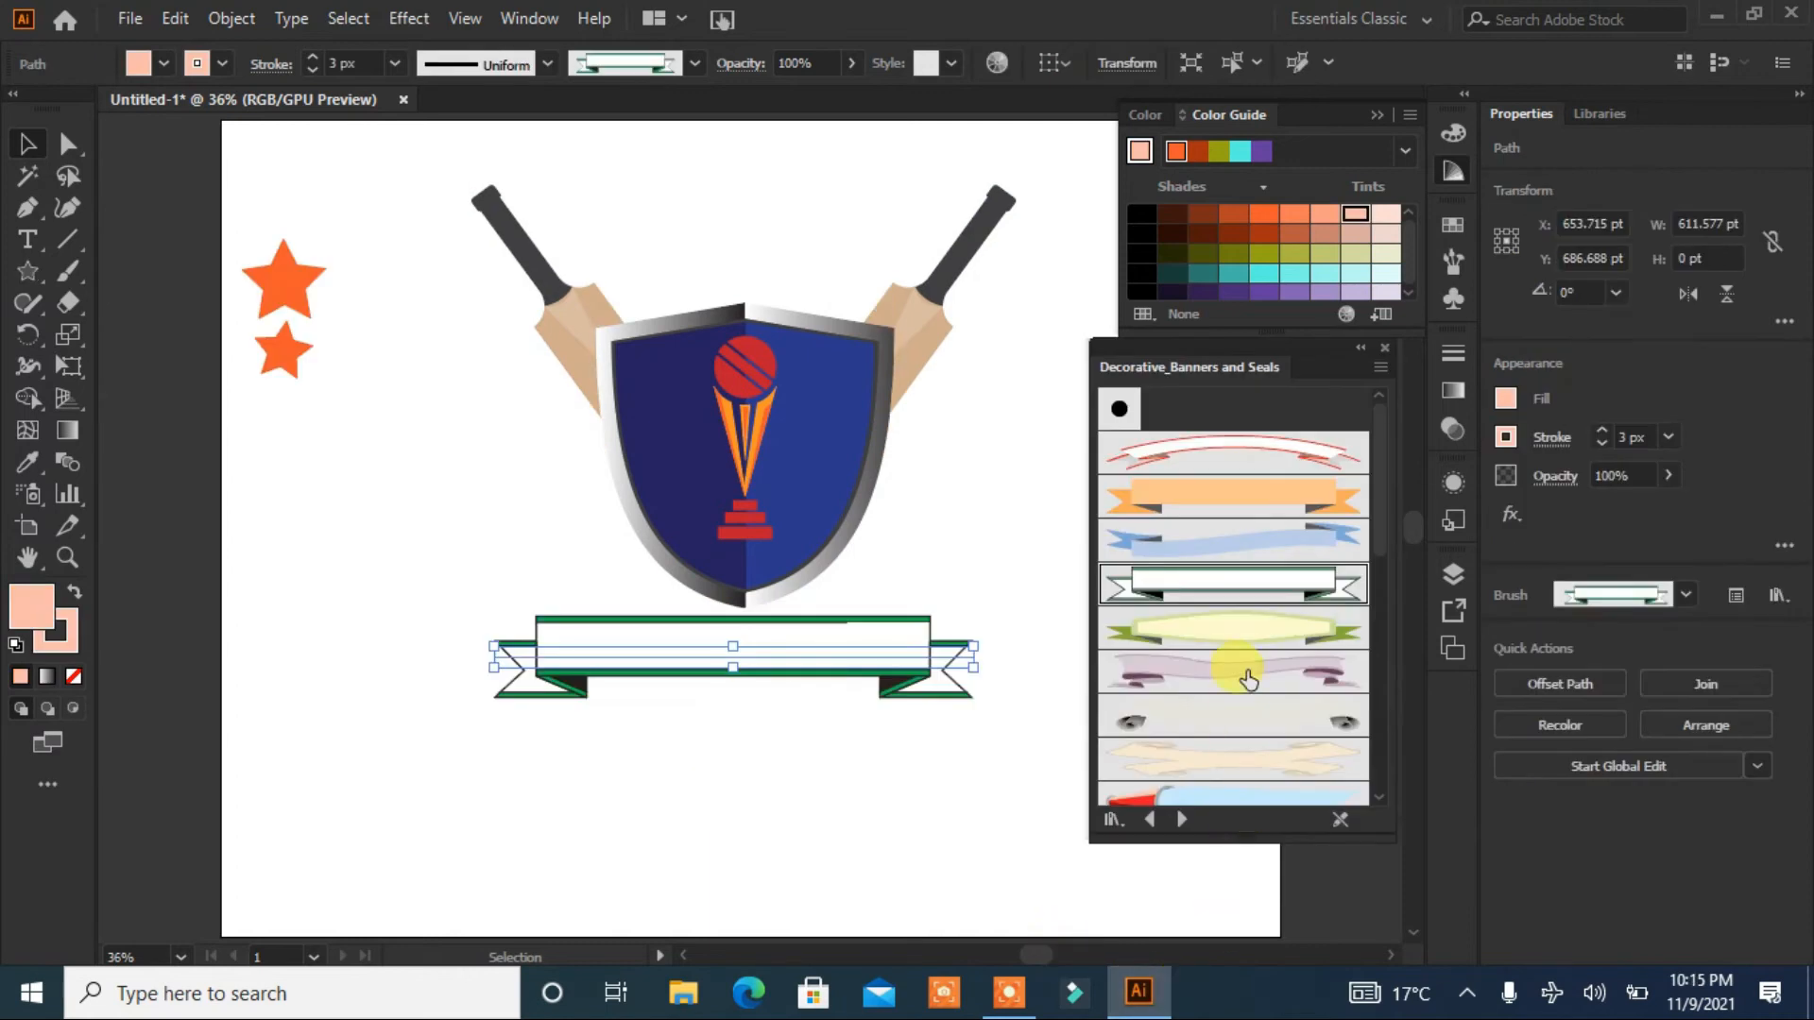
Step: Apply the blue wavy ribbon brush to the banner line and place the banner over the lower part of the shield
left_click(1261, 543)
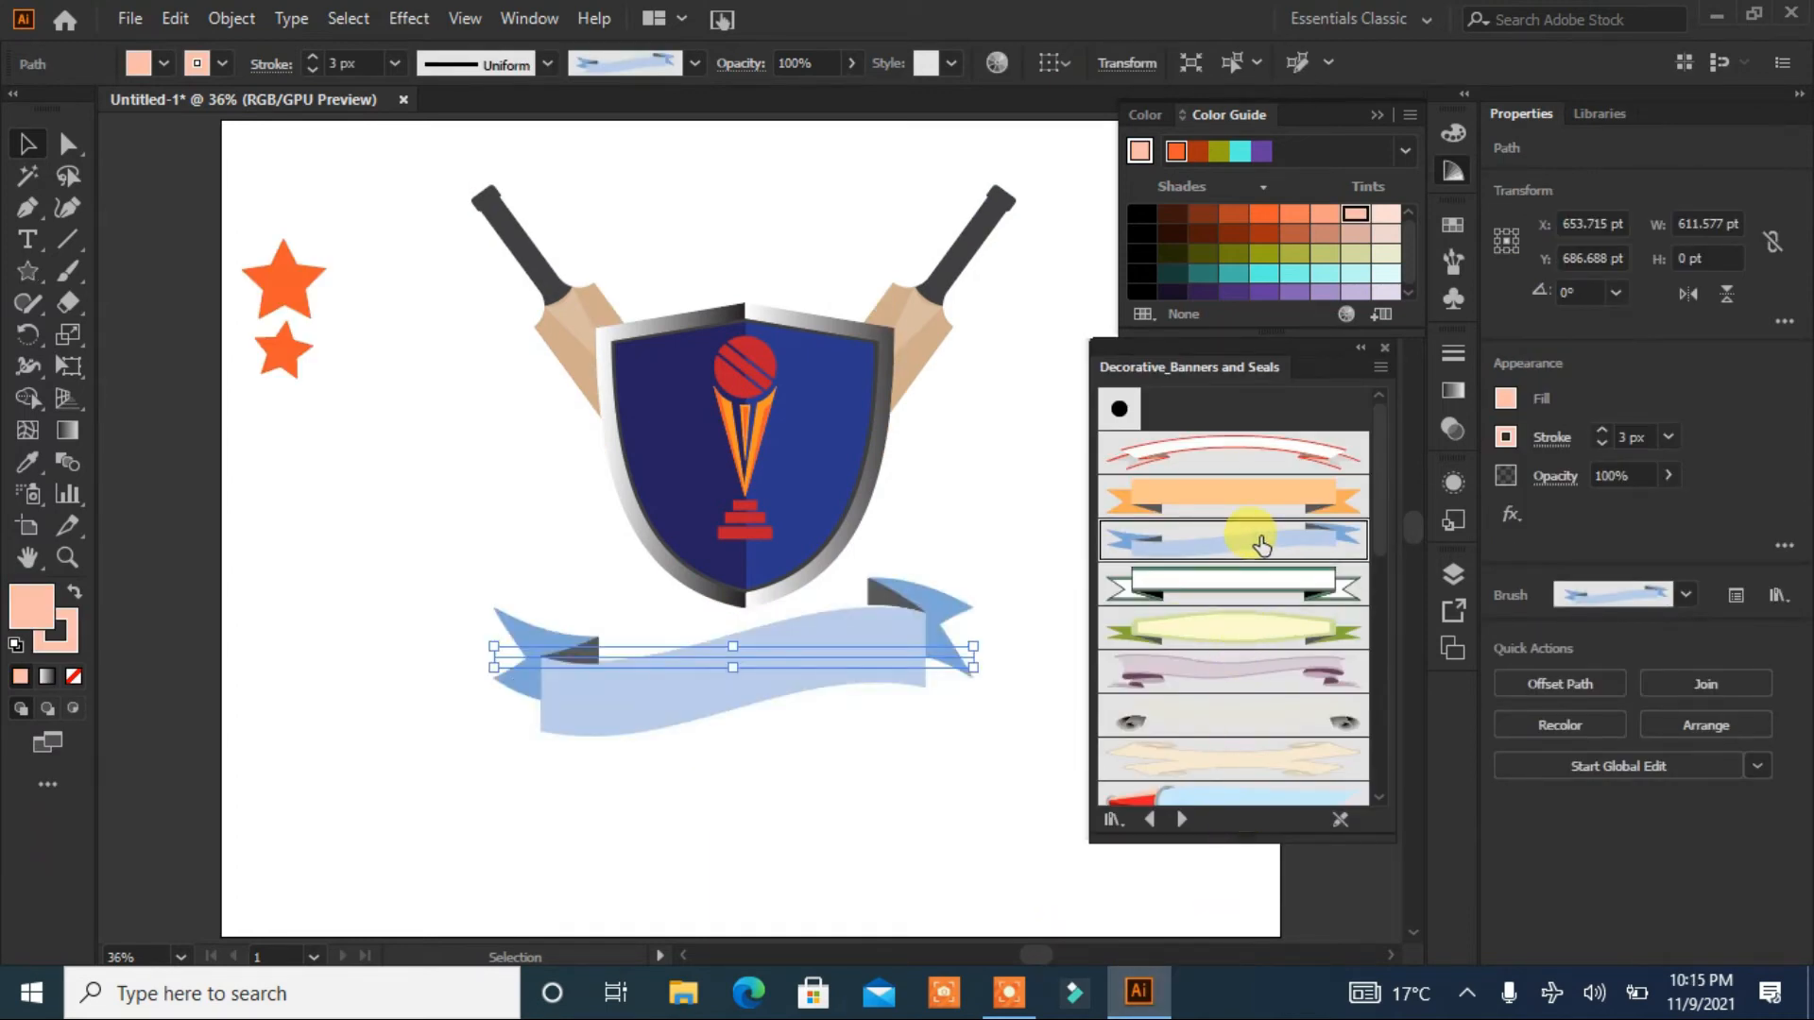
left_click_drag(735, 664, 752, 557)
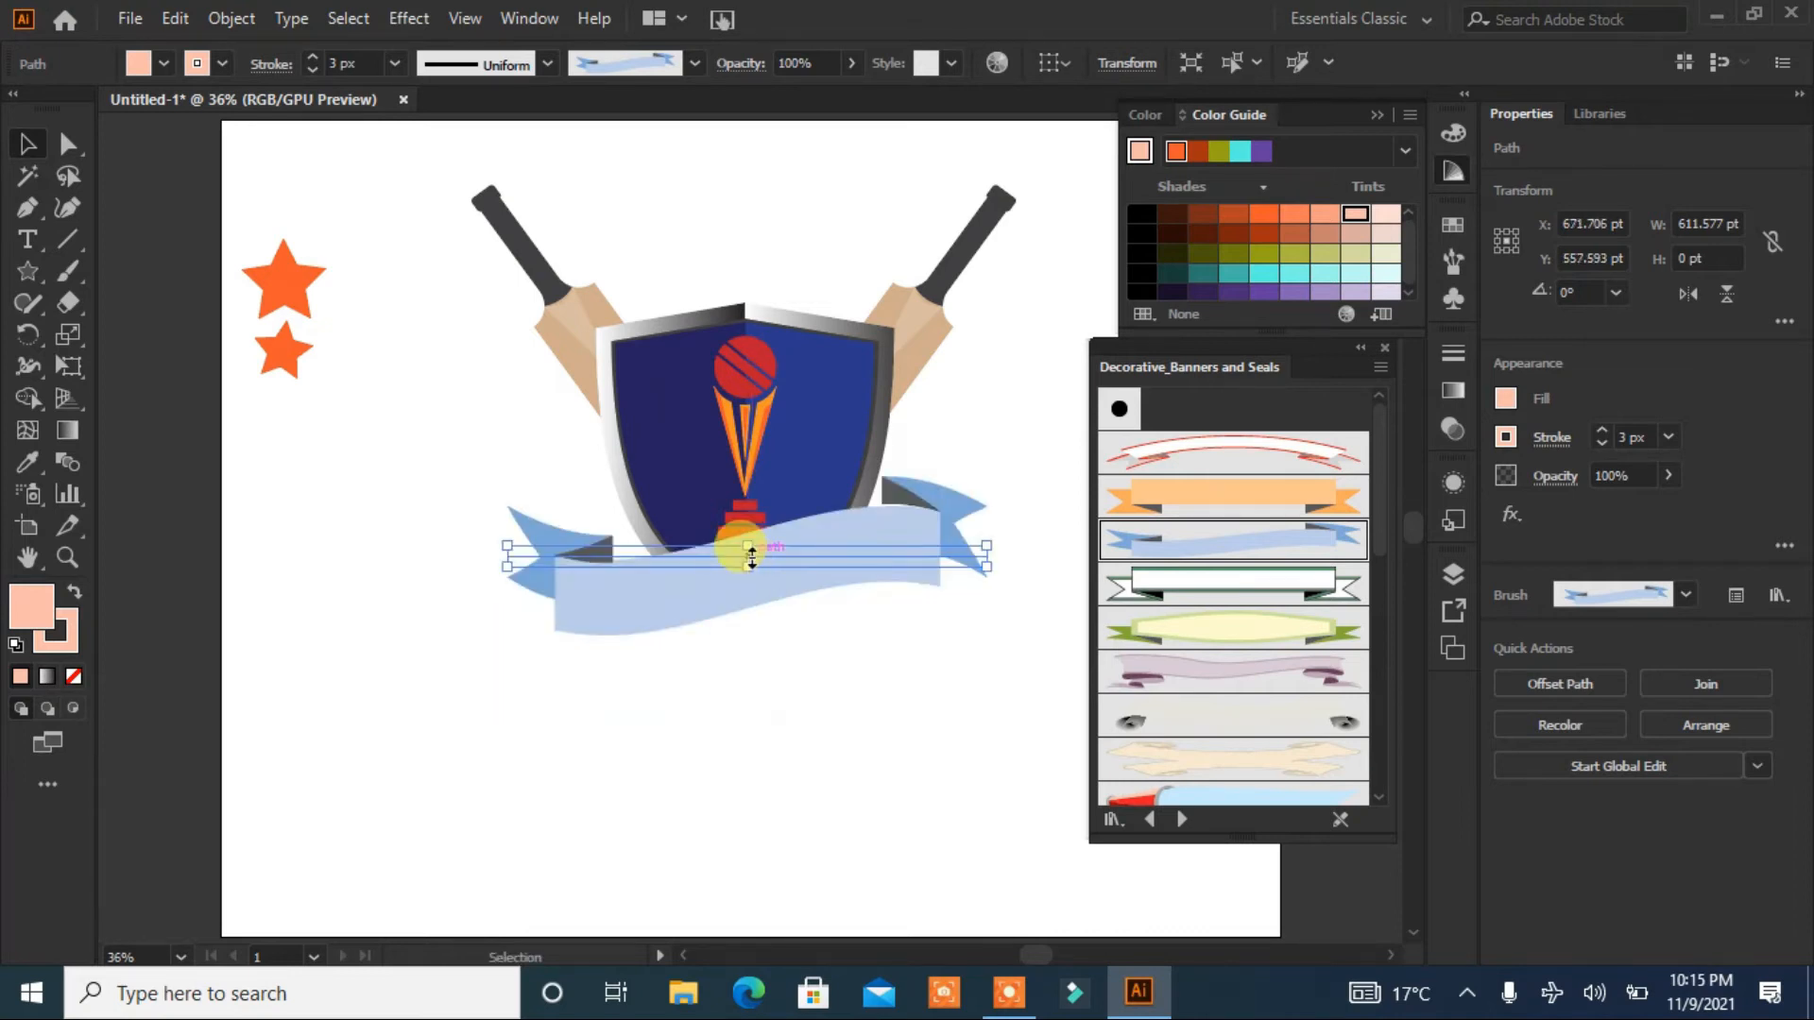
left_click_drag(747, 594, 743, 584)
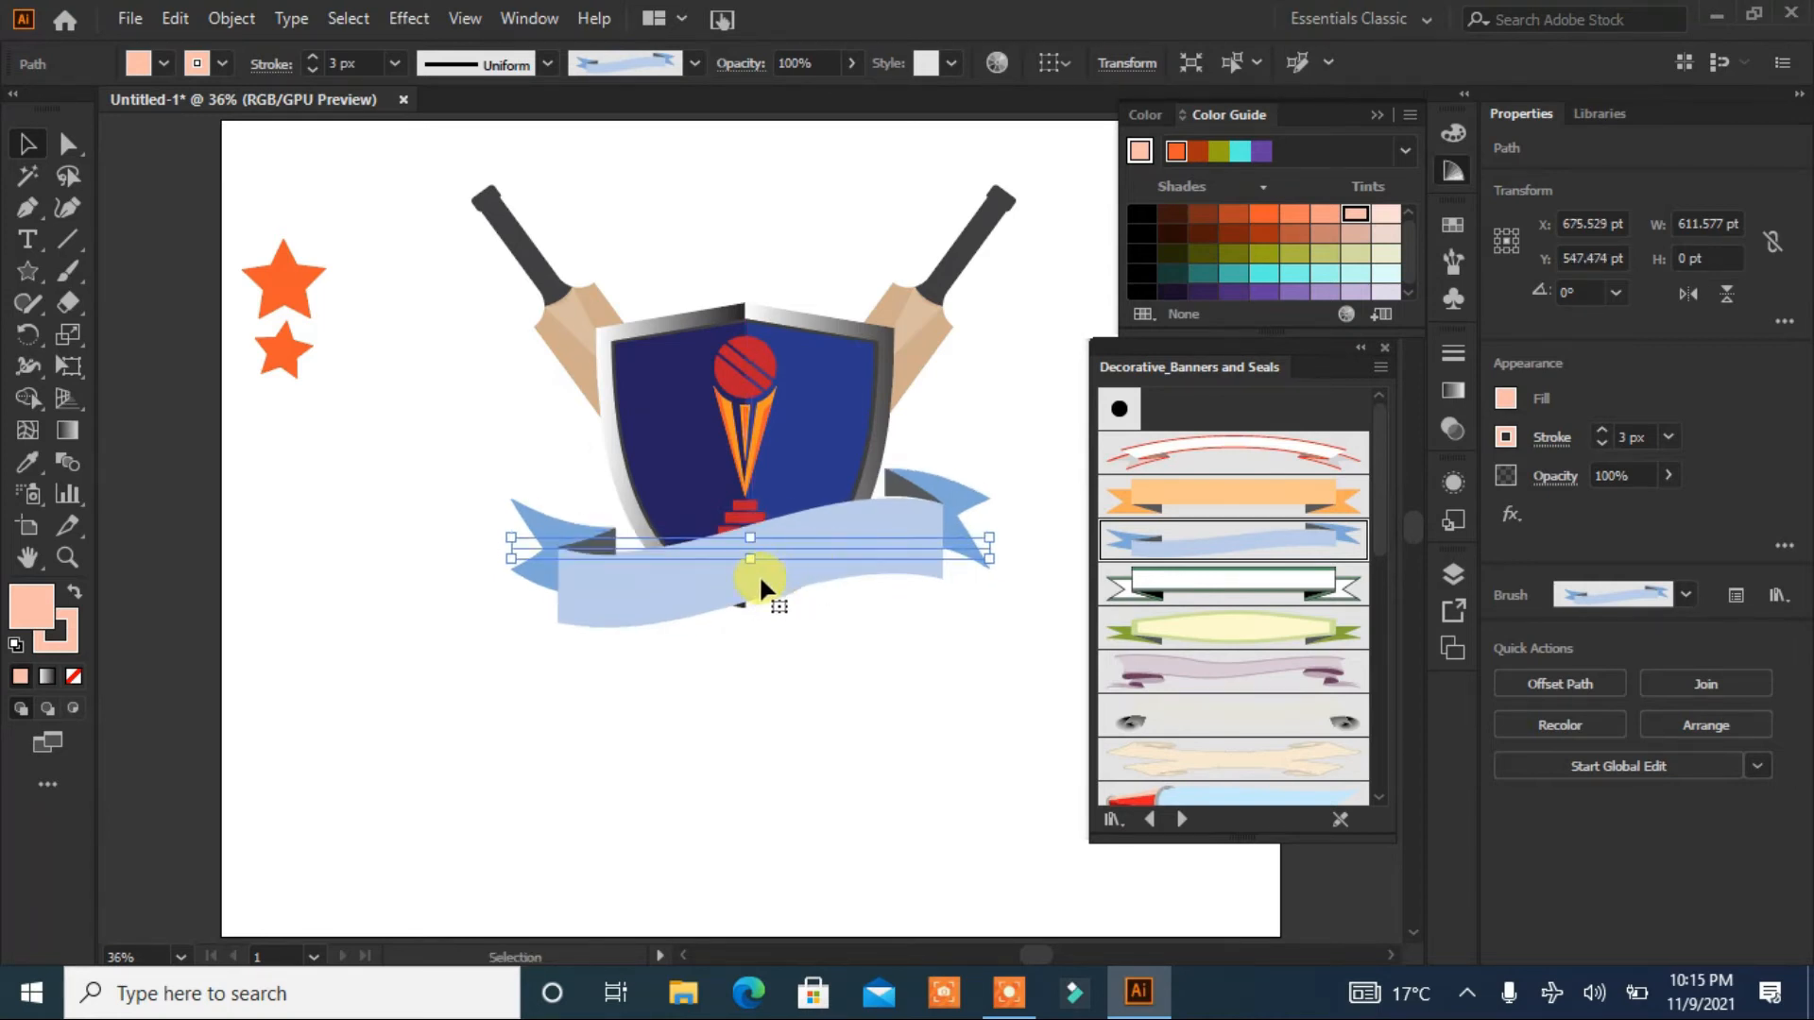
Step: Nudge the blue ribbon banner slightly sideways and upward over the lower shield in small increments
key("Right")
key("Right")
key("Right")
key("Right")
key("Right")
key("Right")
key("Right")
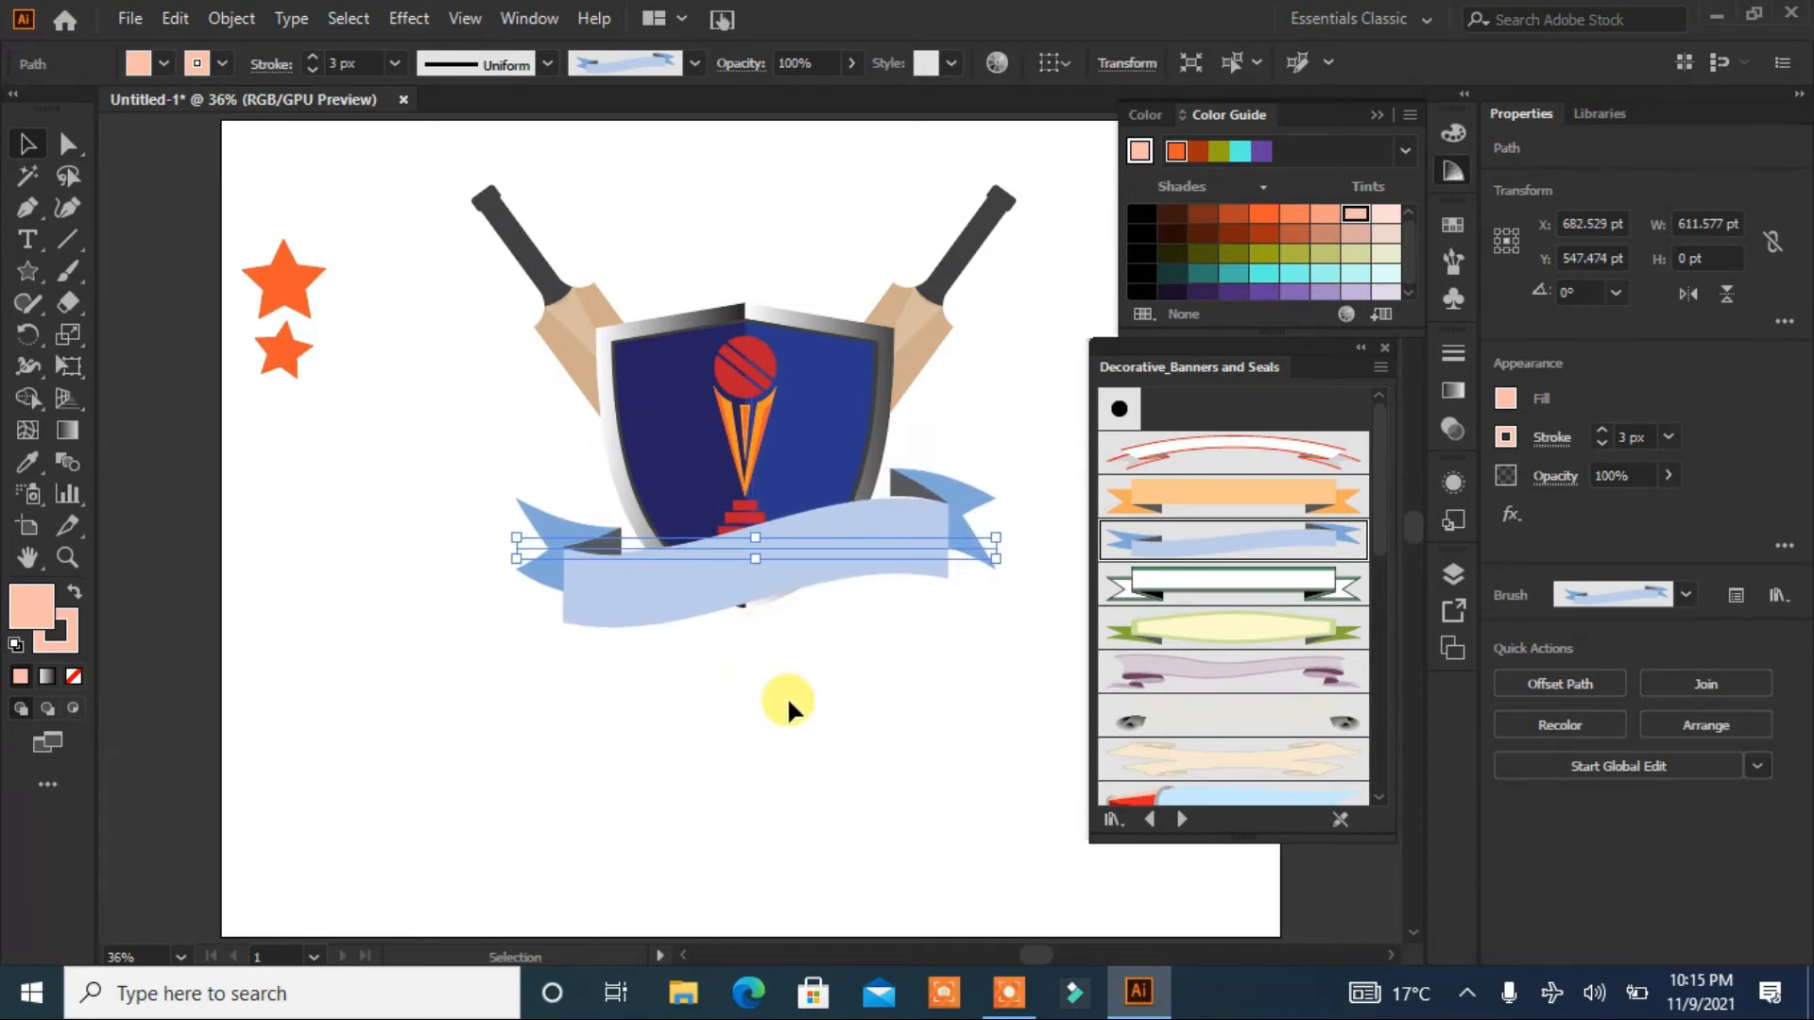
key("Up")
key("Up")
key("Up")
key("Up")
key("Up")
key("Up")
key("Up")
key("Up")
key("Up")
key("Up")
key("Up")
key("Up")
key("Up")
key("Up")
key("Up")
key("Up")
key("Up")
key("Up")
key("Up")
key("Up")
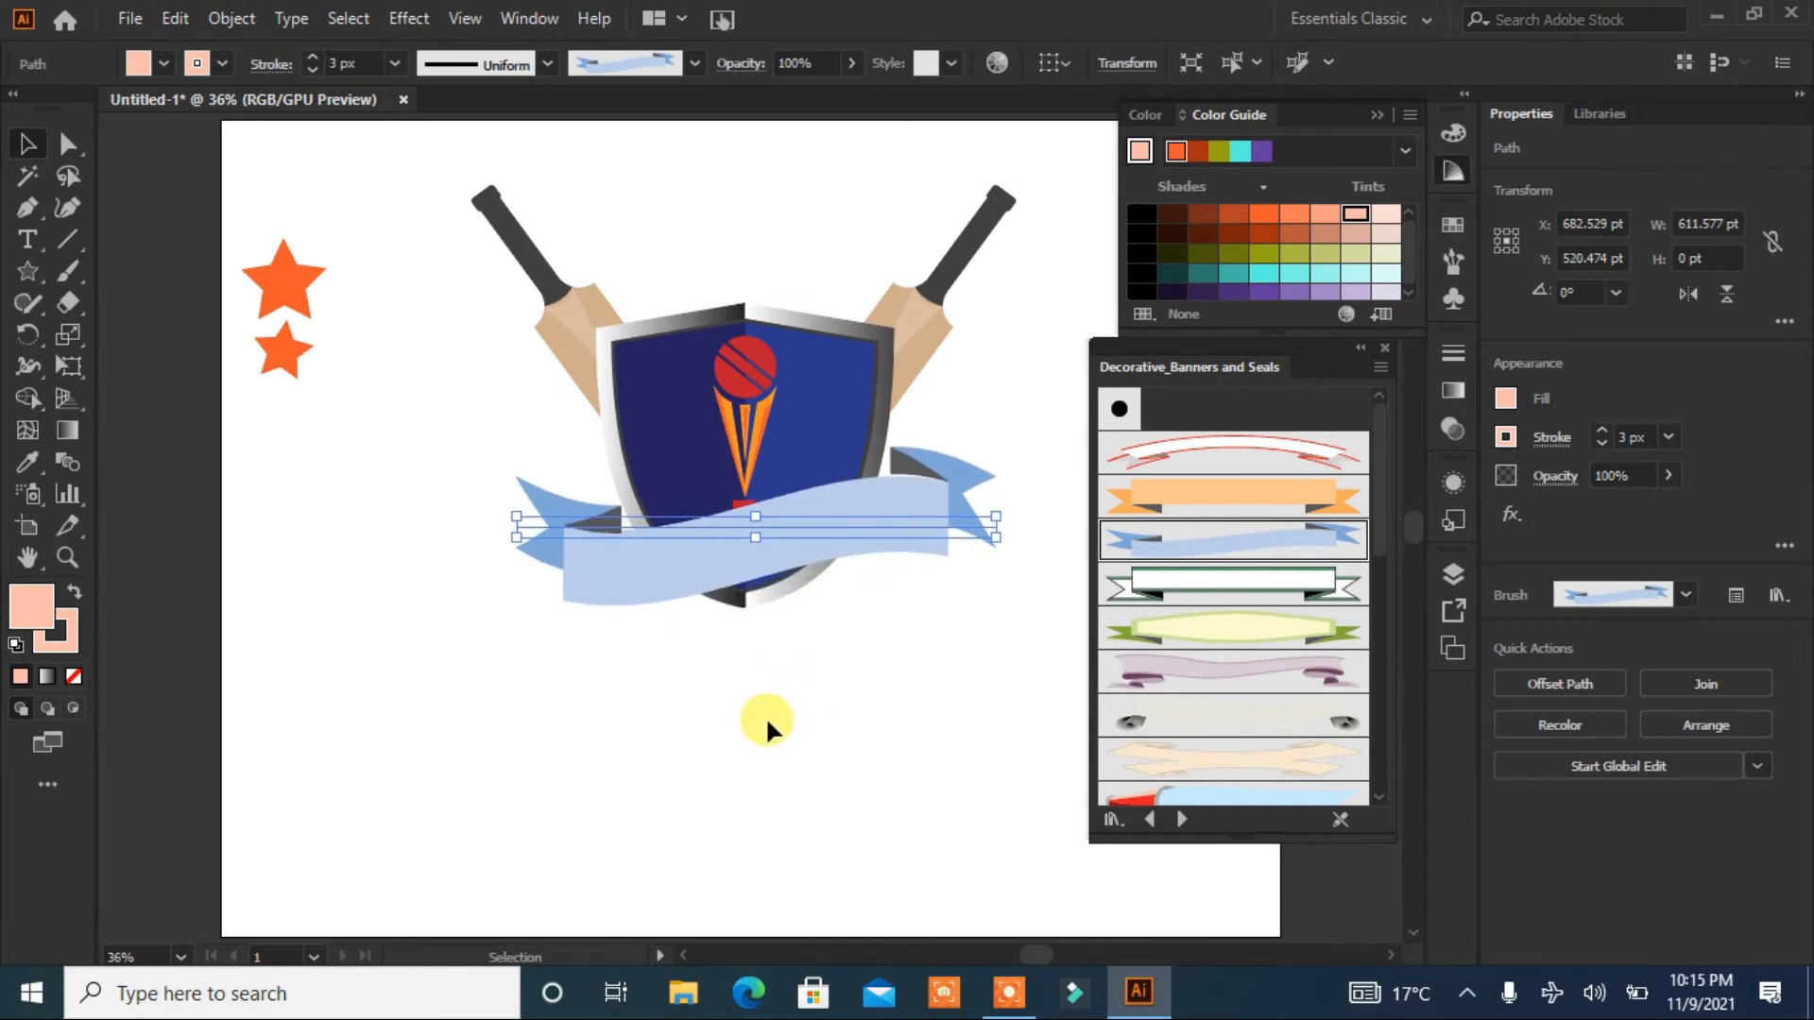
key("Up")
key("Up")
key("Up")
key("Left")
key("Left")
key("Left")
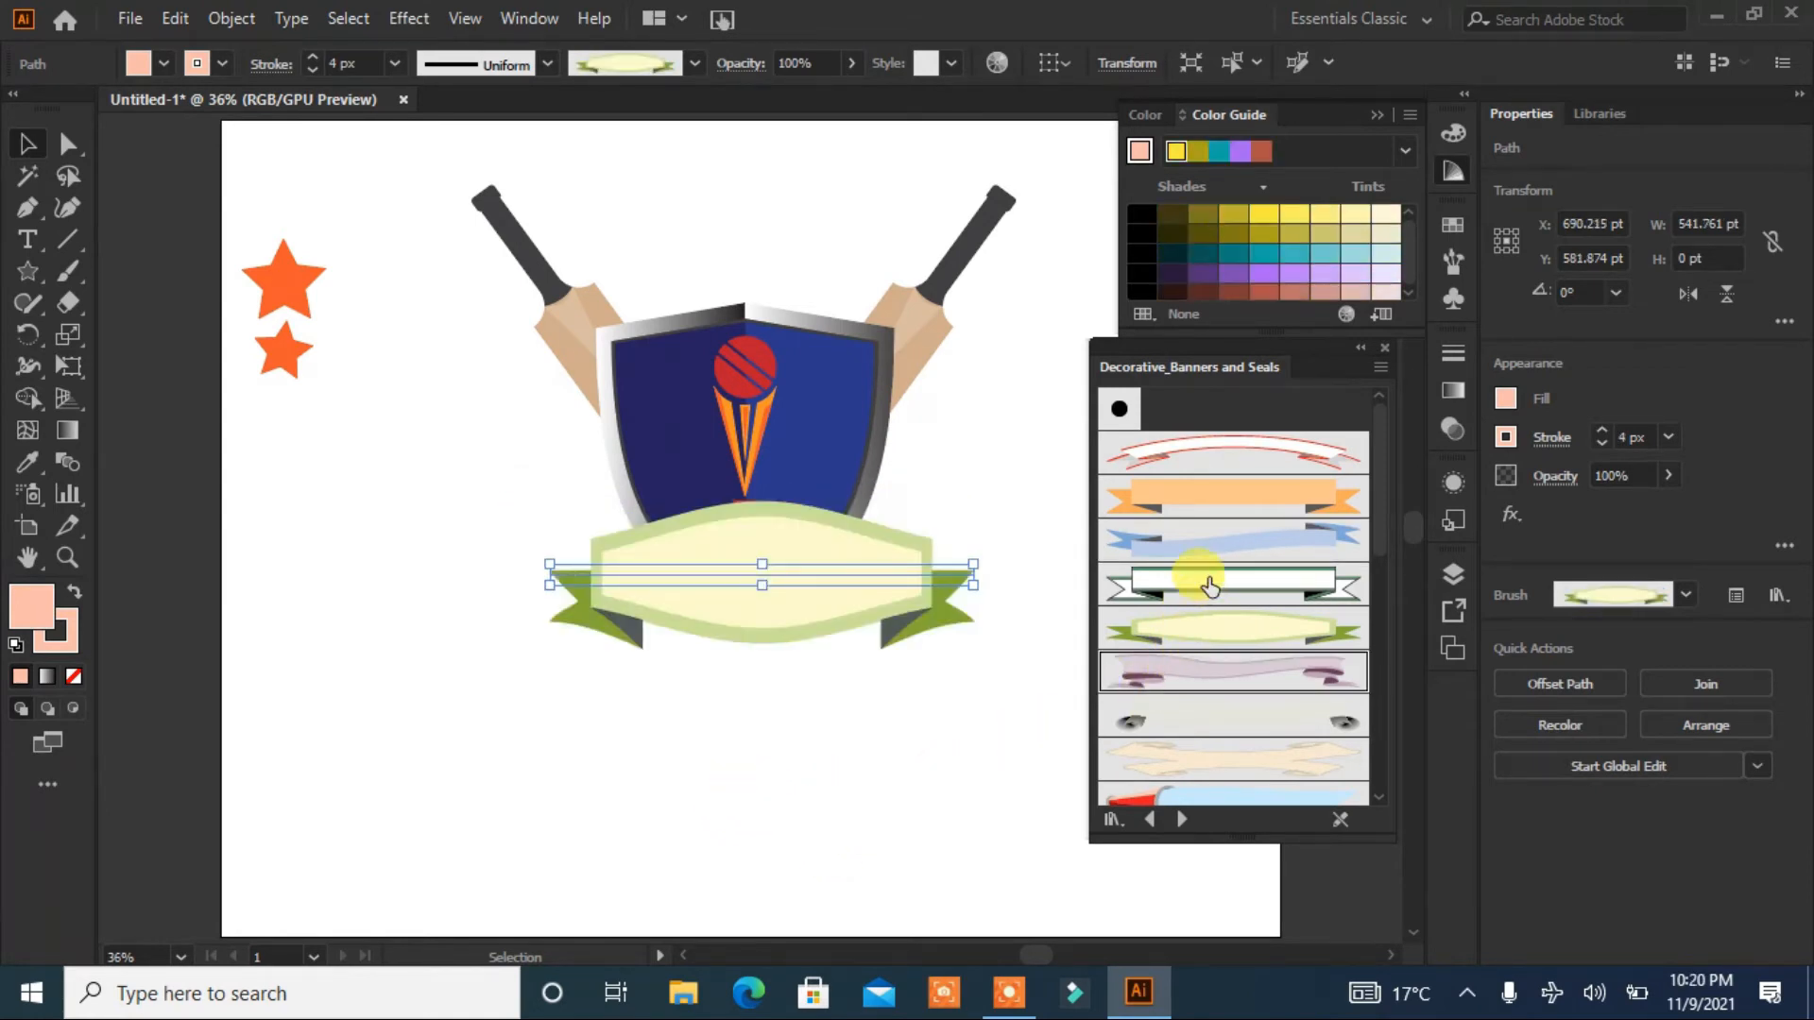
Step: Change the banner line's brush to the purple scroll design from the Decorative Banners and Seals library
left_click(1202, 673)
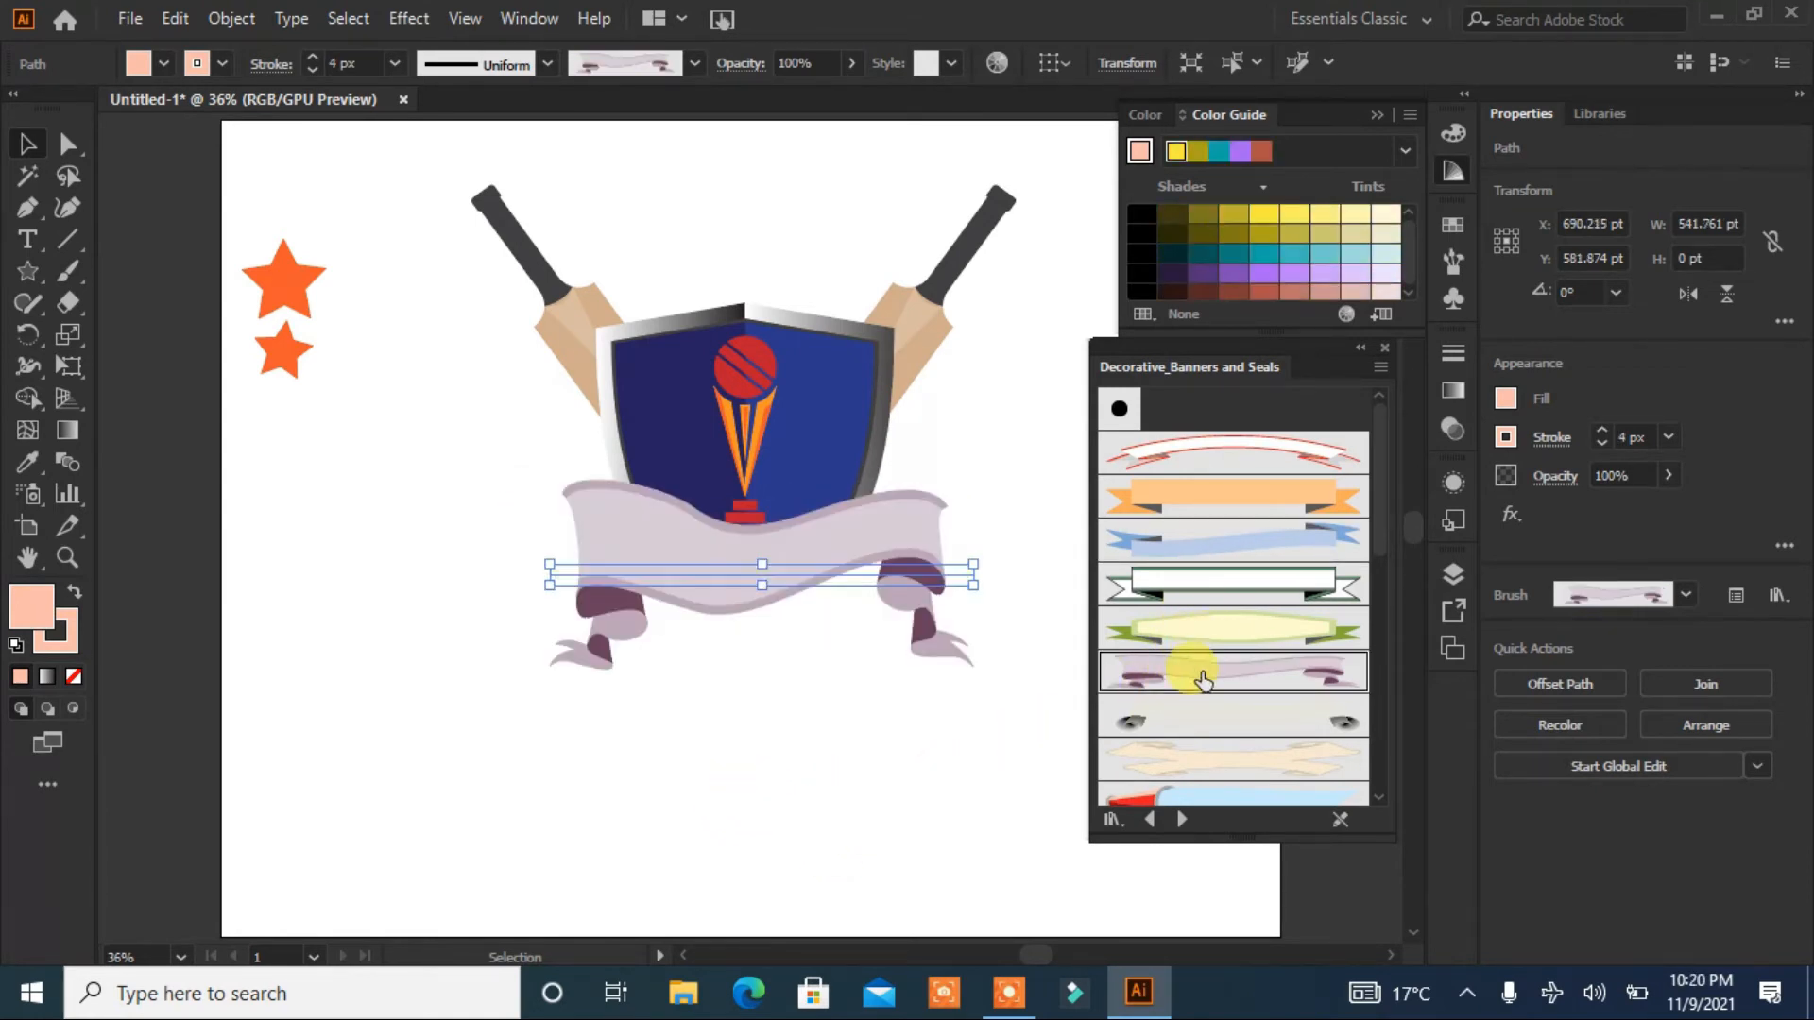
Step: Ungroup the shield and fill its right inner half with light yellow from the Color Guide
left_click(810, 416)
right_click(810, 415)
left_click(859, 633)
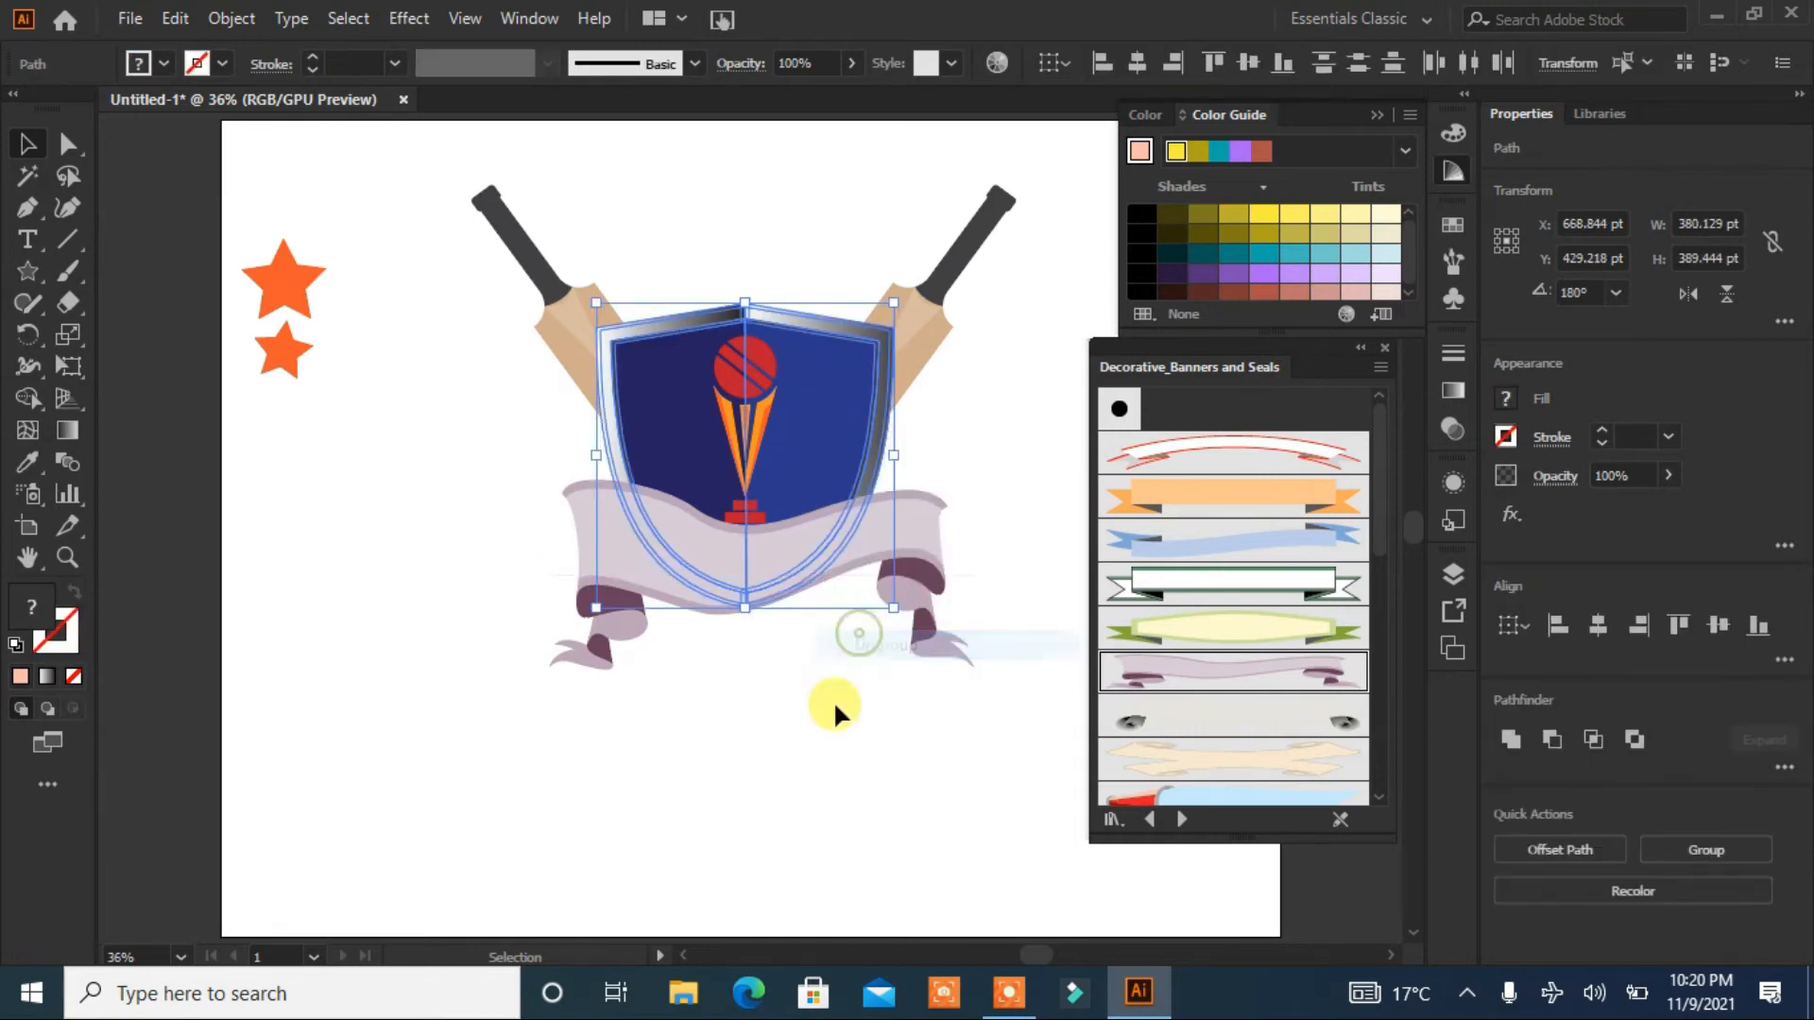
left_click(834, 700)
left_click(809, 412)
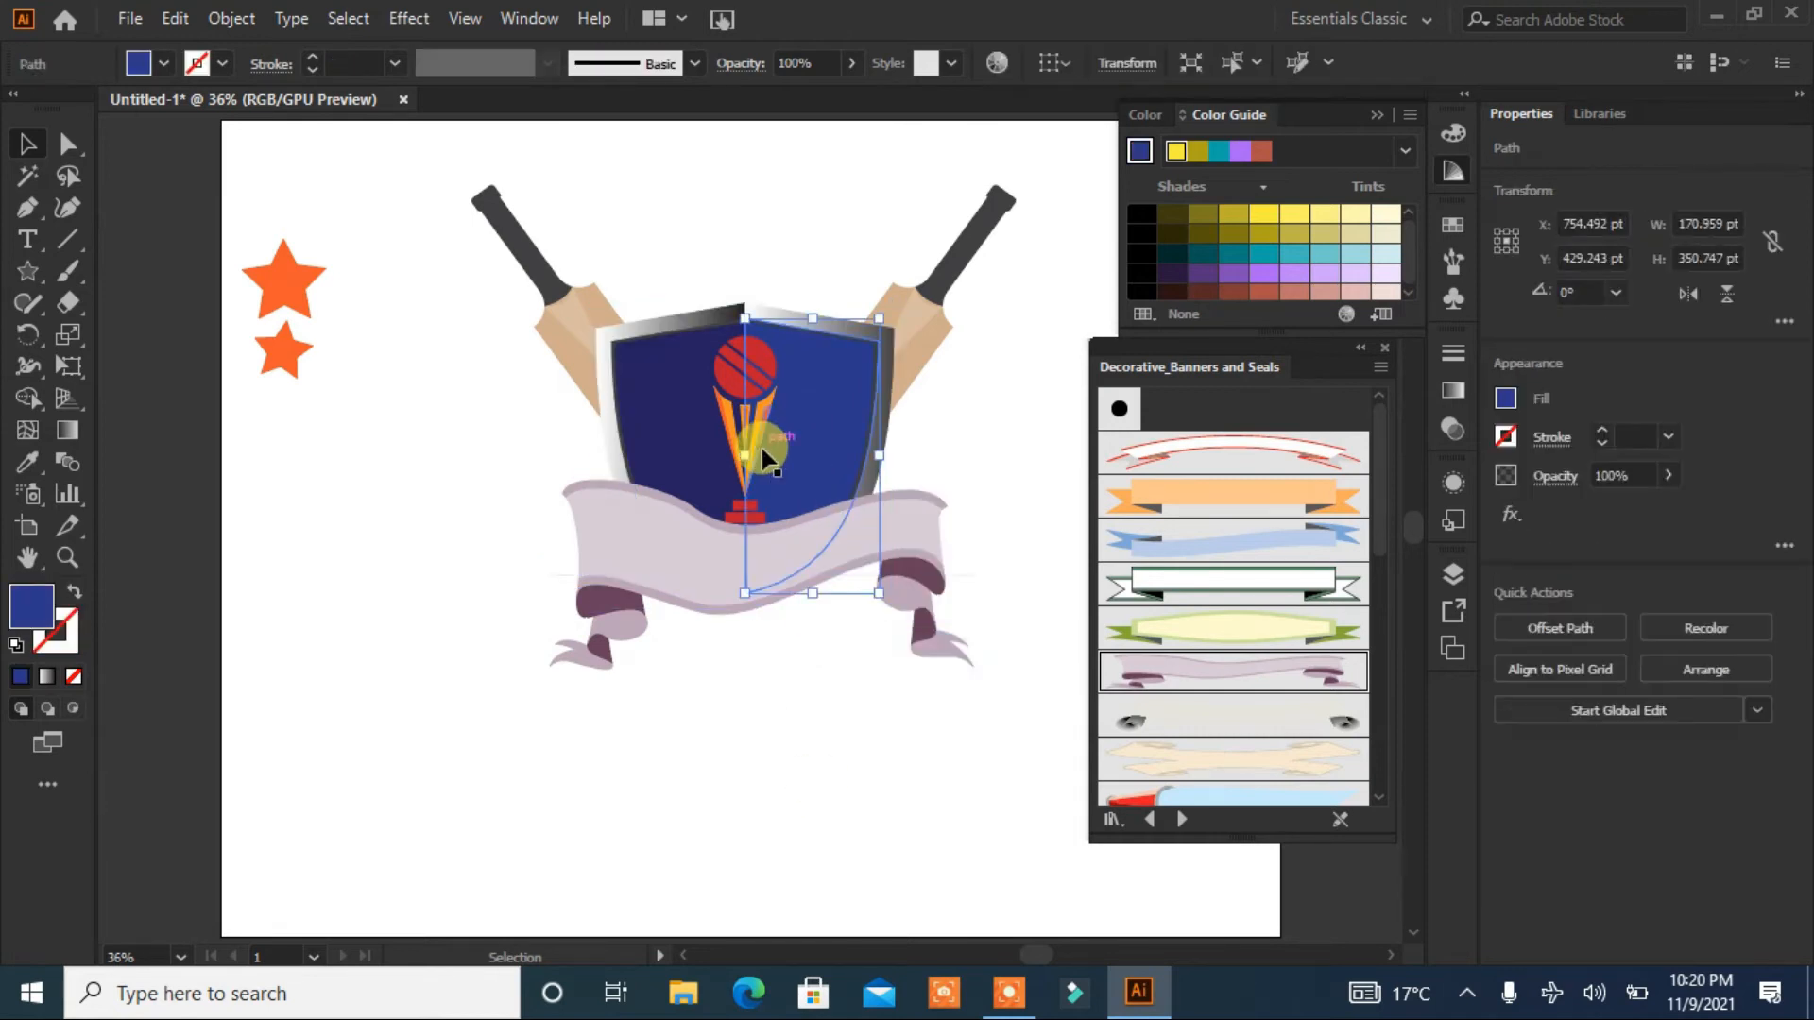
left_click(1294, 217)
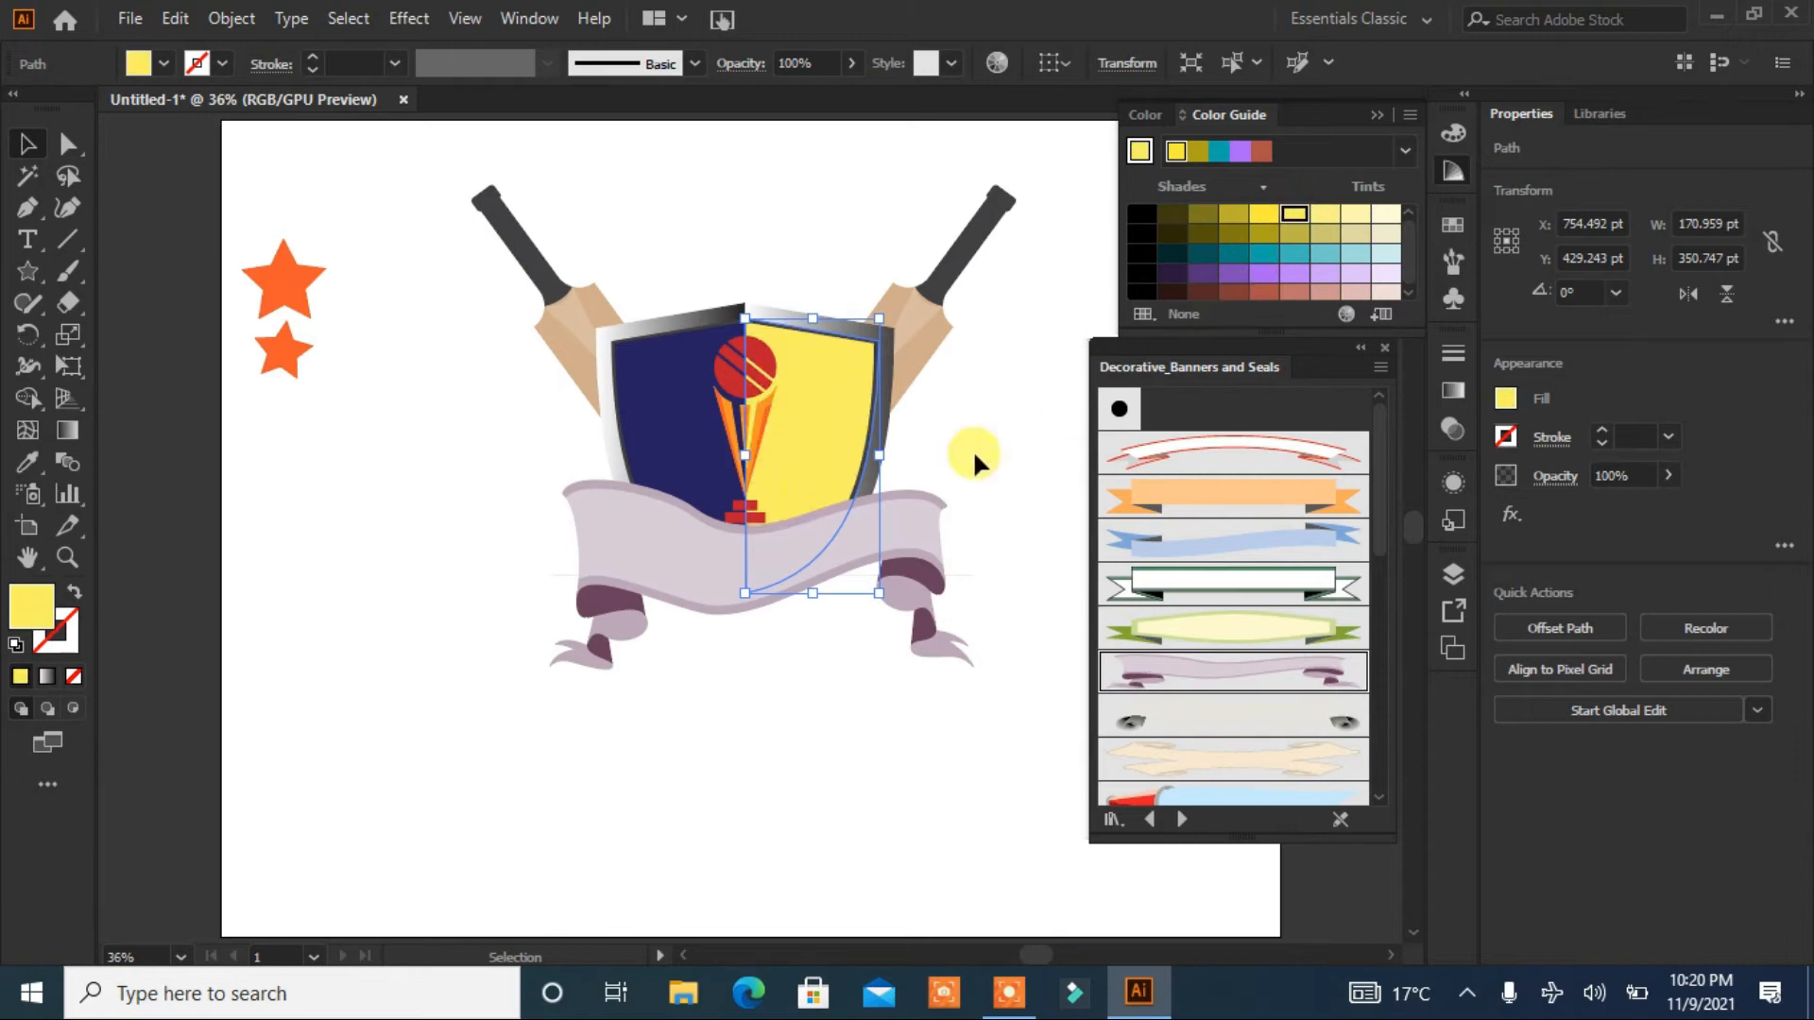
Step: Fill the shield's left inner half with a dark mustard yellow shade from the Color Guide
left_click(687, 454)
left_click(1261, 216)
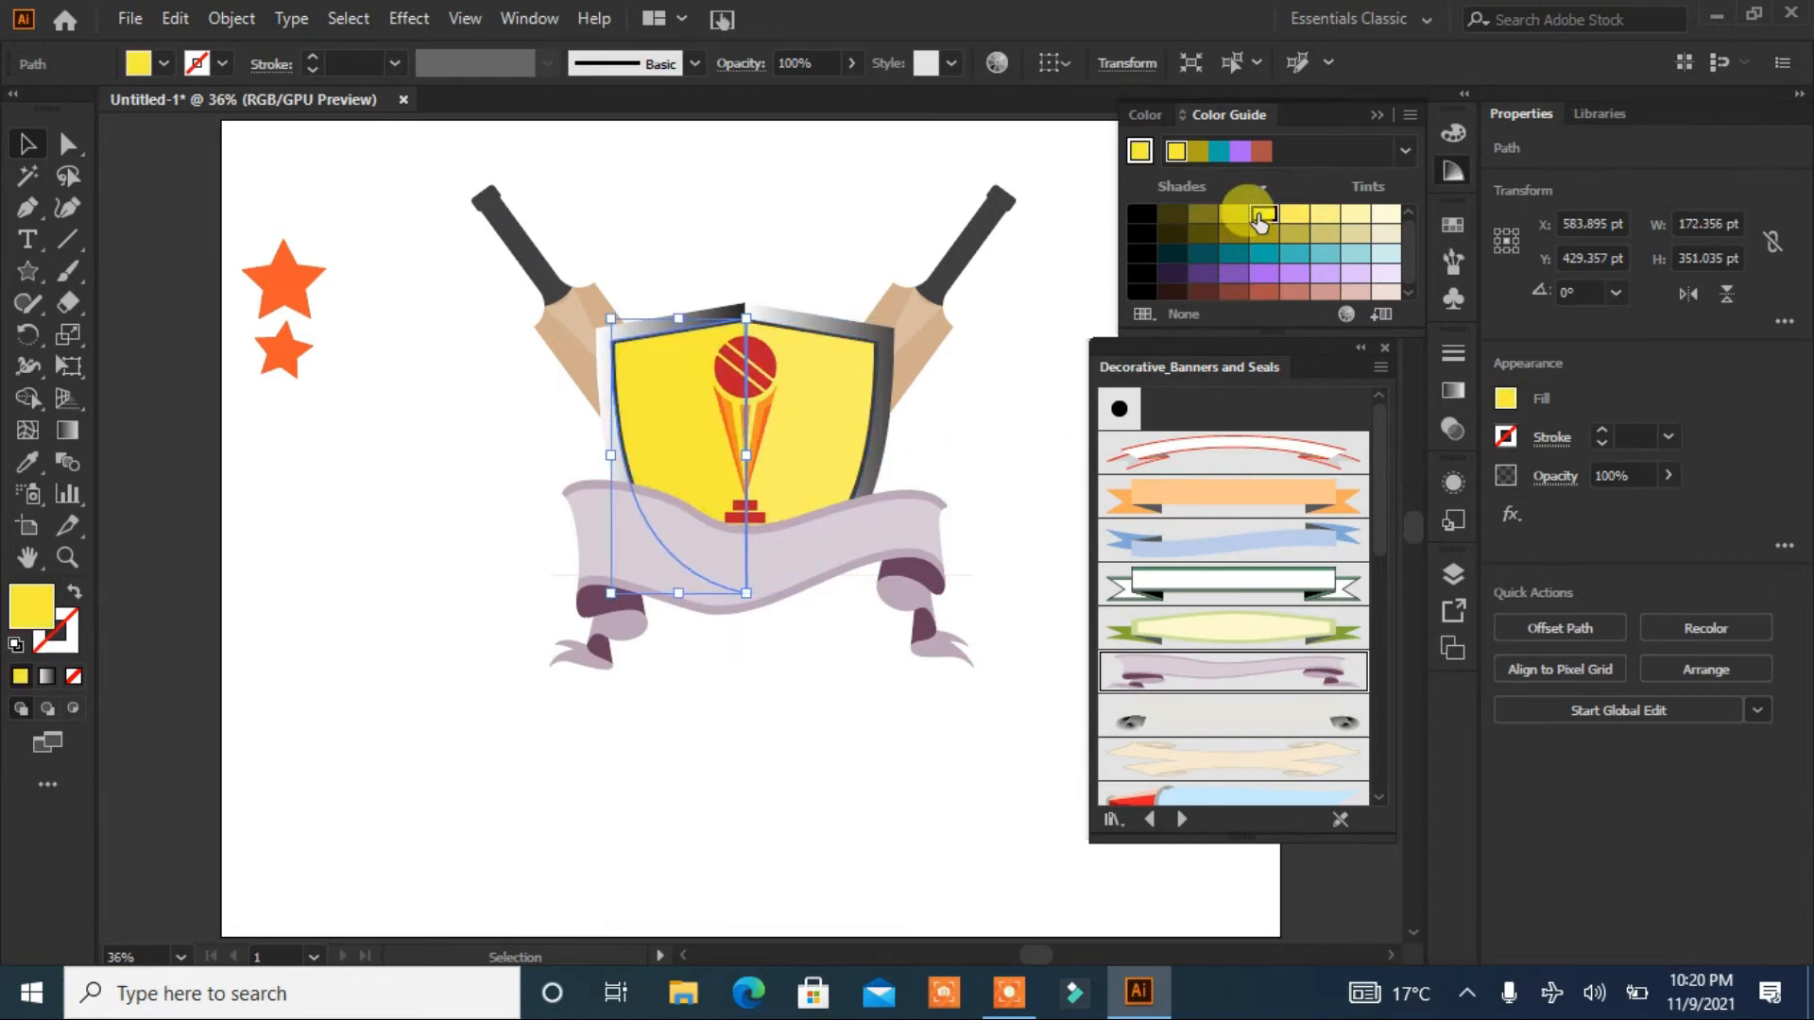
left_click(1234, 216)
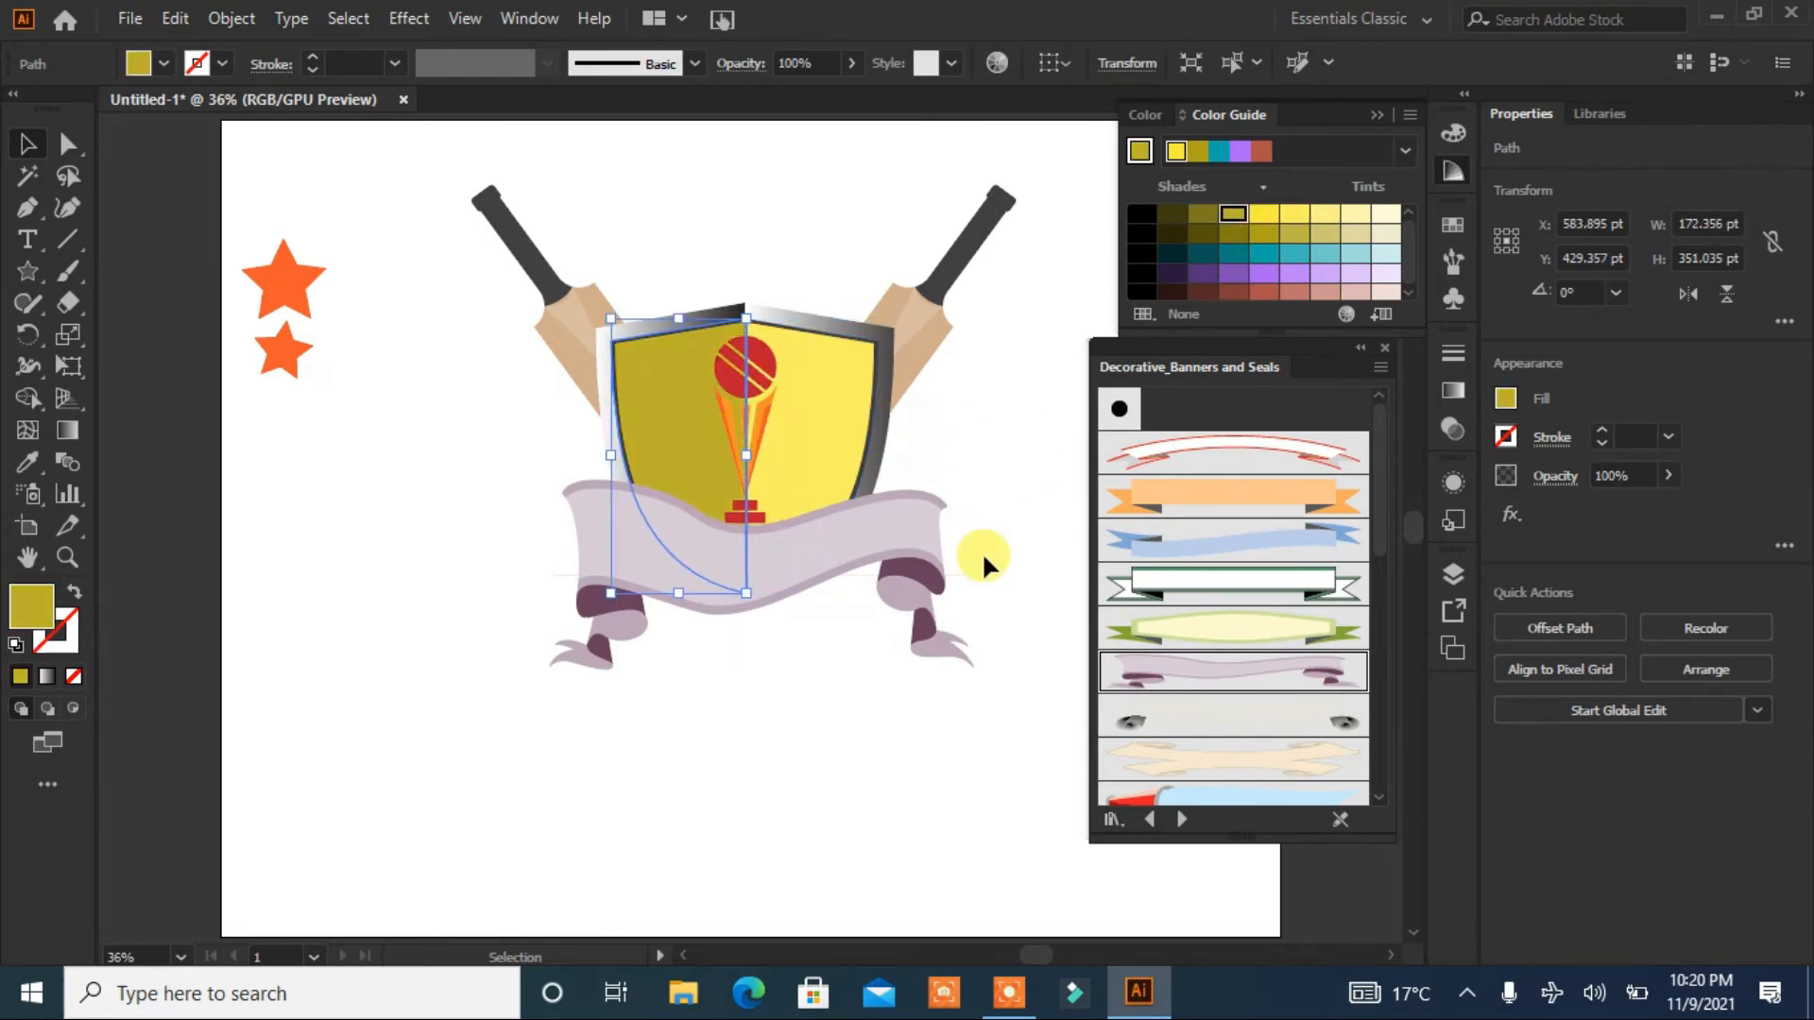
left_click(1000, 527)
Step: Expand the appearance of the banner's brush stroke and ungroup the resulting artwork twice
right_click(883, 547)
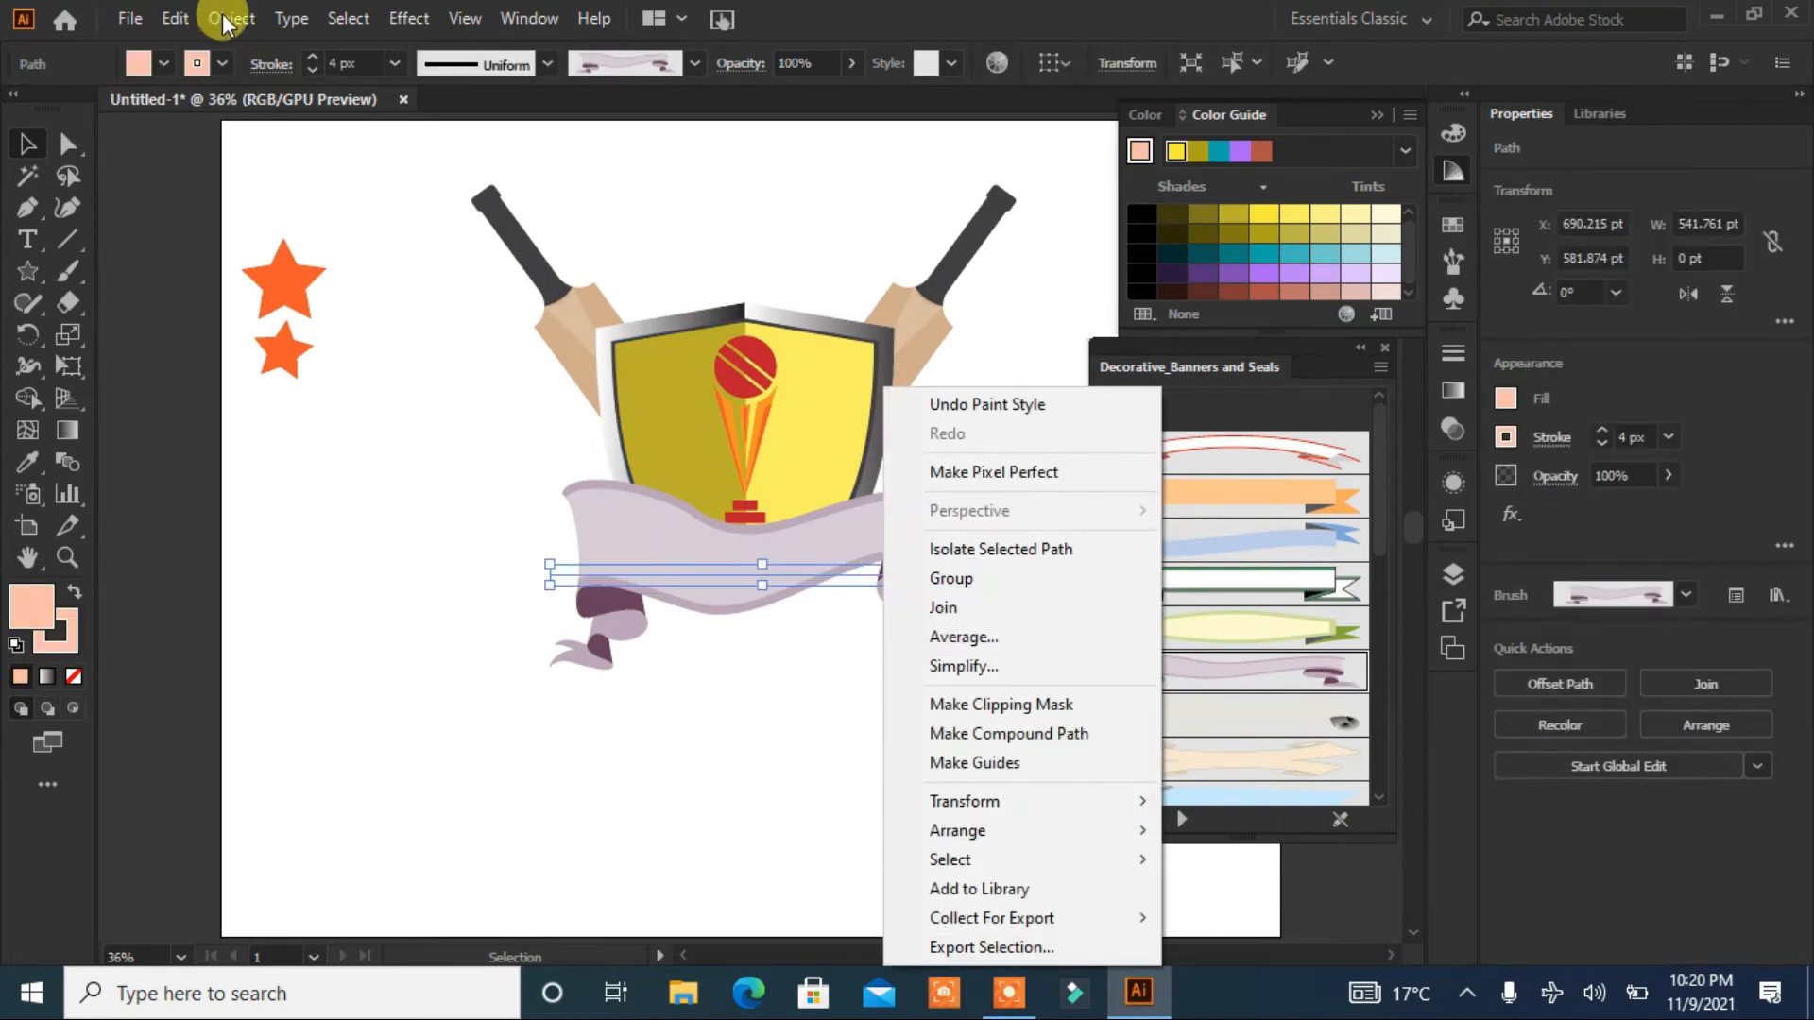
left_click(223, 13)
left_click(320, 353)
left_click(305, 610)
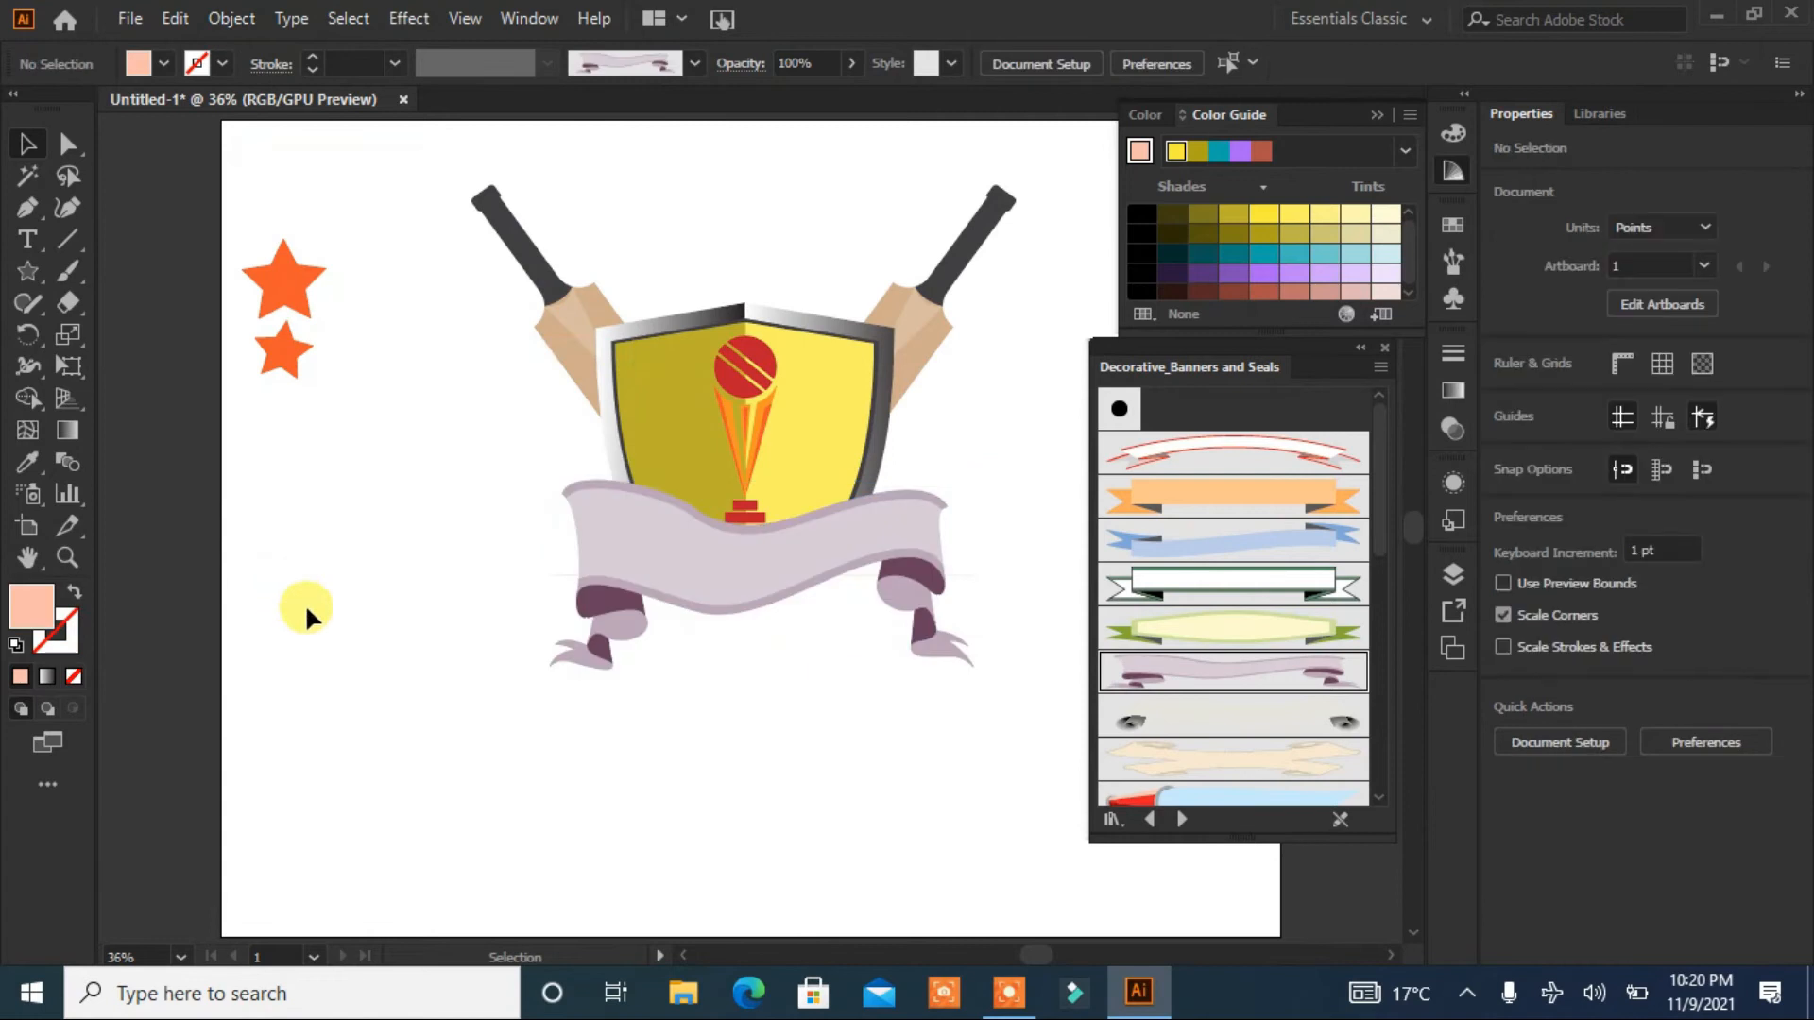
left_click(679, 562)
right_click(682, 561)
left_click(774, 324)
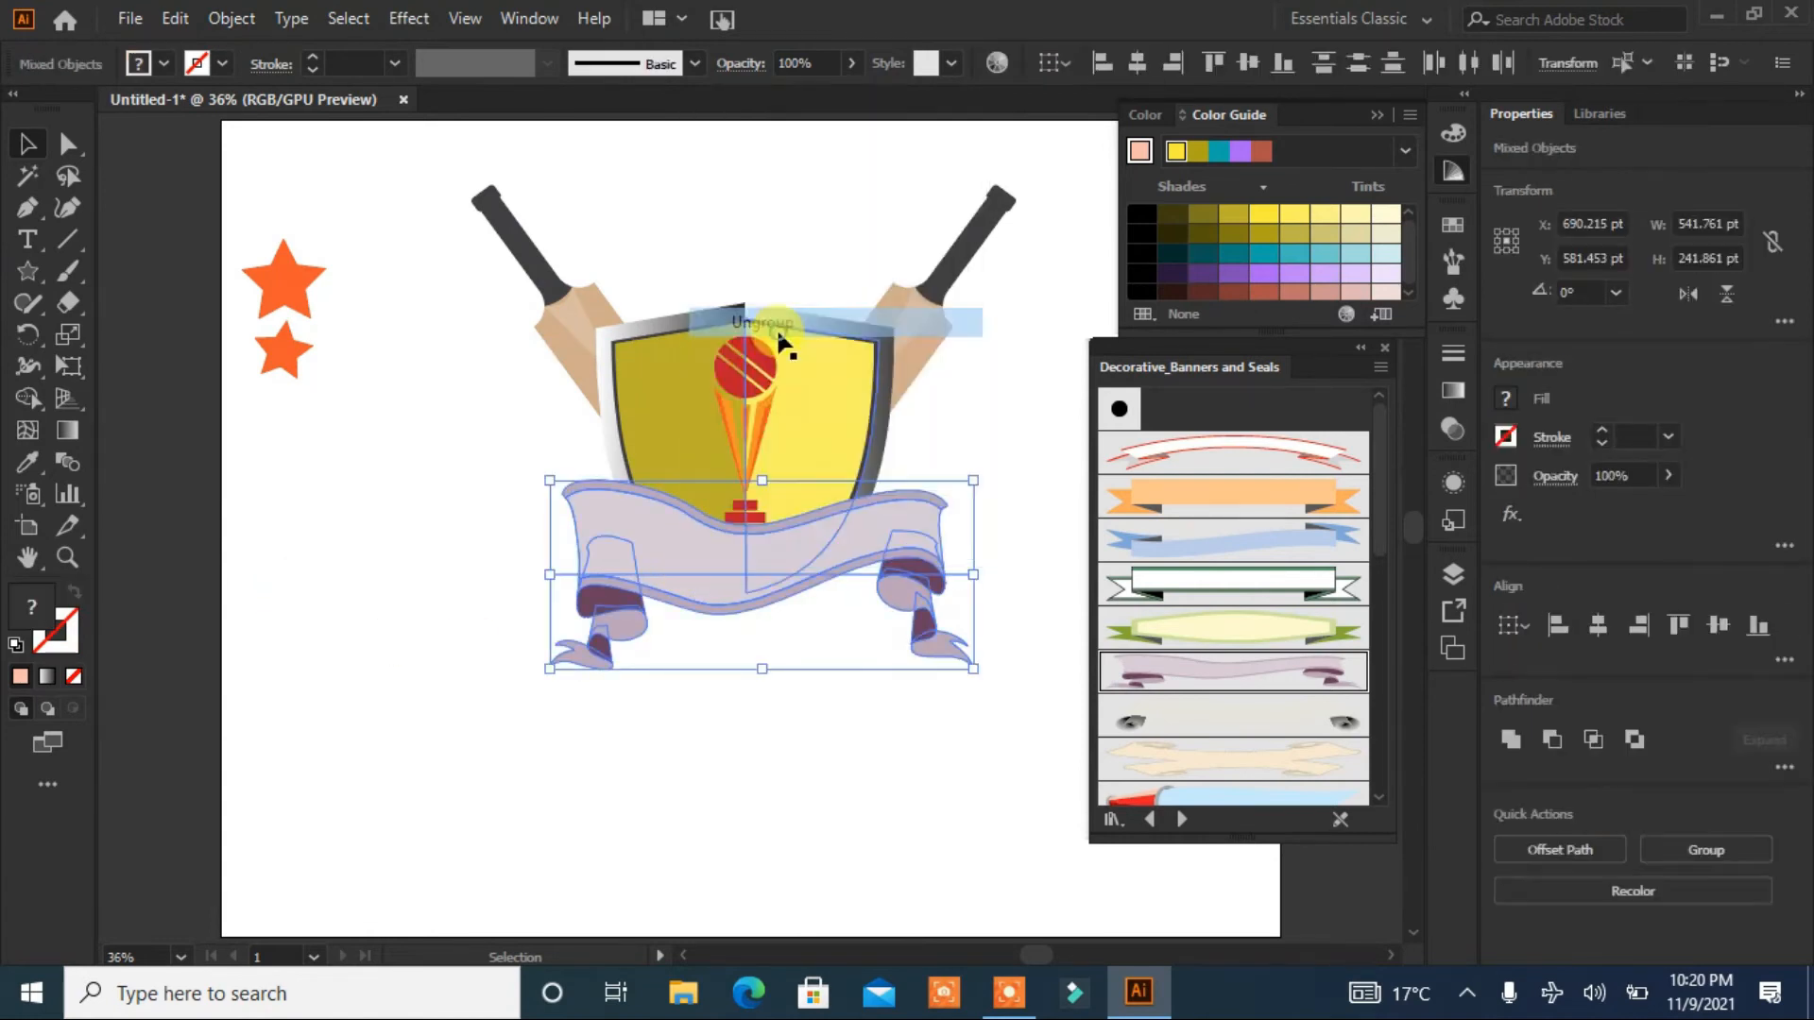
left_click(352, 565)
left_click(716, 552)
right_click(716, 551)
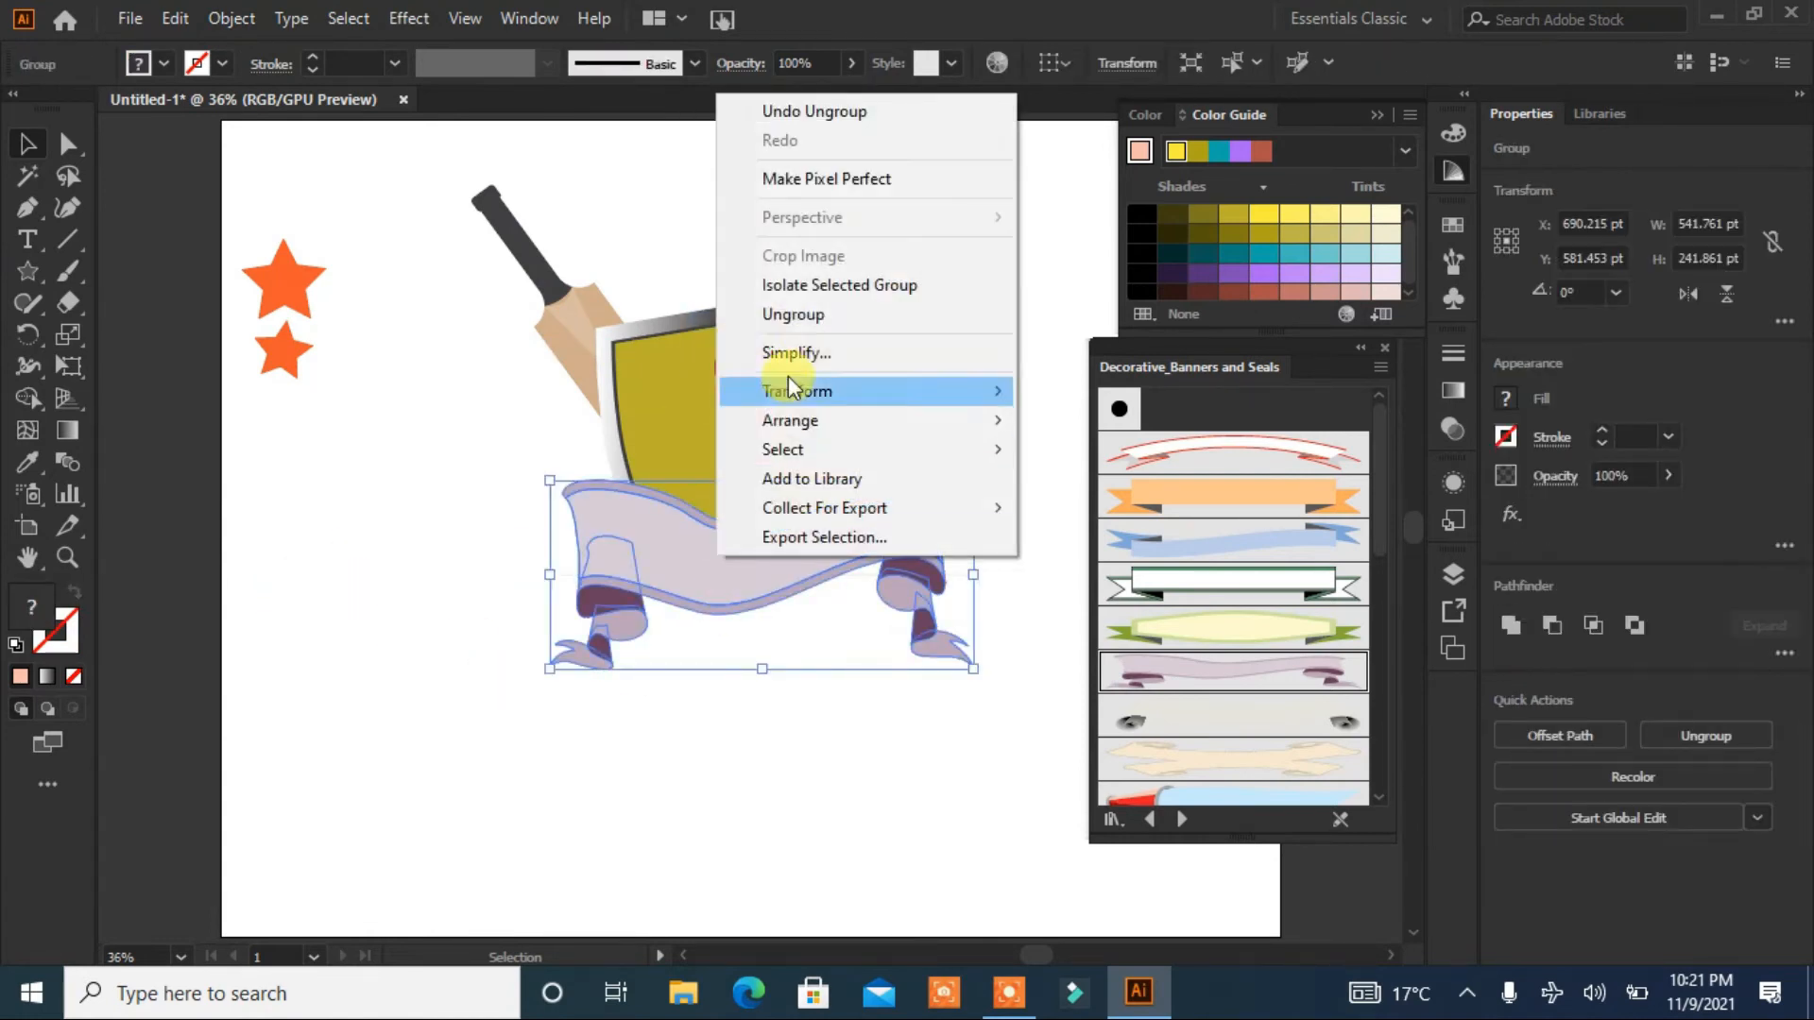
left_click(803, 316)
Step: Fill the banner's wavy front group with the light yellow sampled from the shield's right half
left_click(377, 566)
left_click(623, 606)
left_click(27, 462)
left_click(802, 437)
left_click(28, 144)
left_click(365, 555)
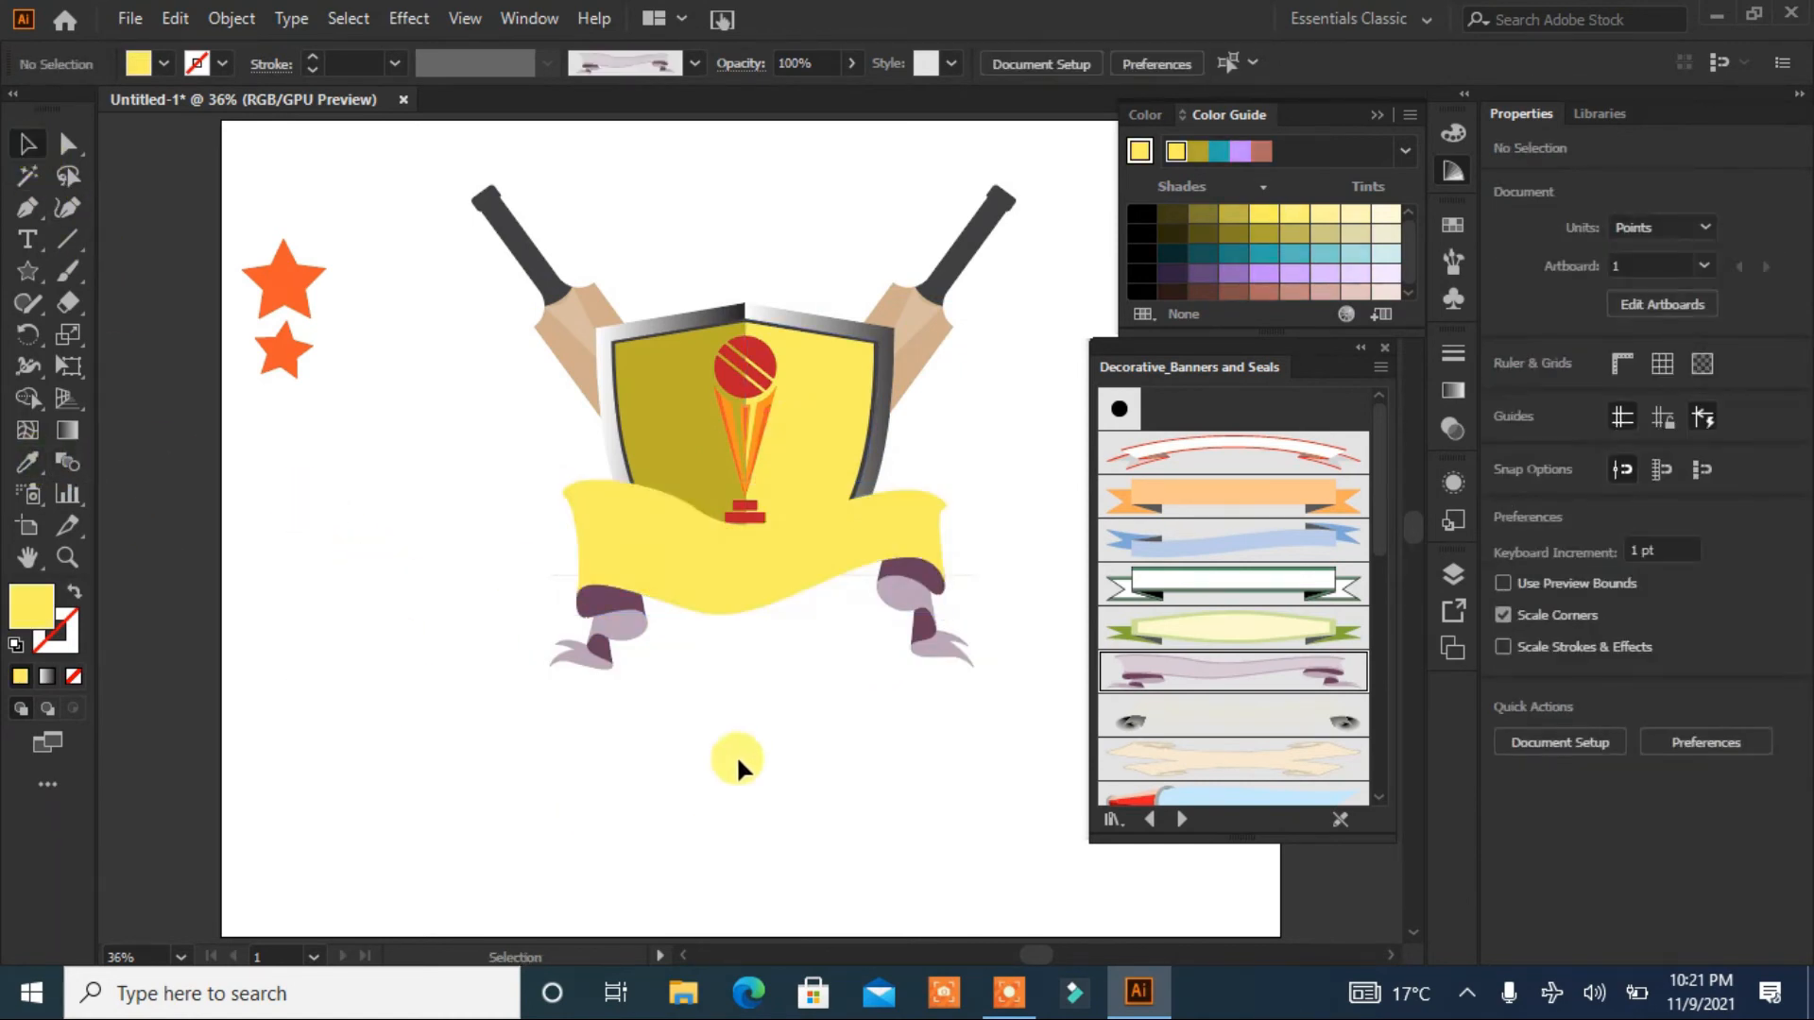
Step: Ungroup the banner's front and fill its upper and lower edge strips with a darker yellow from the Color Guide
right_click(756, 612)
left_click(836, 369)
left_click(753, 839)
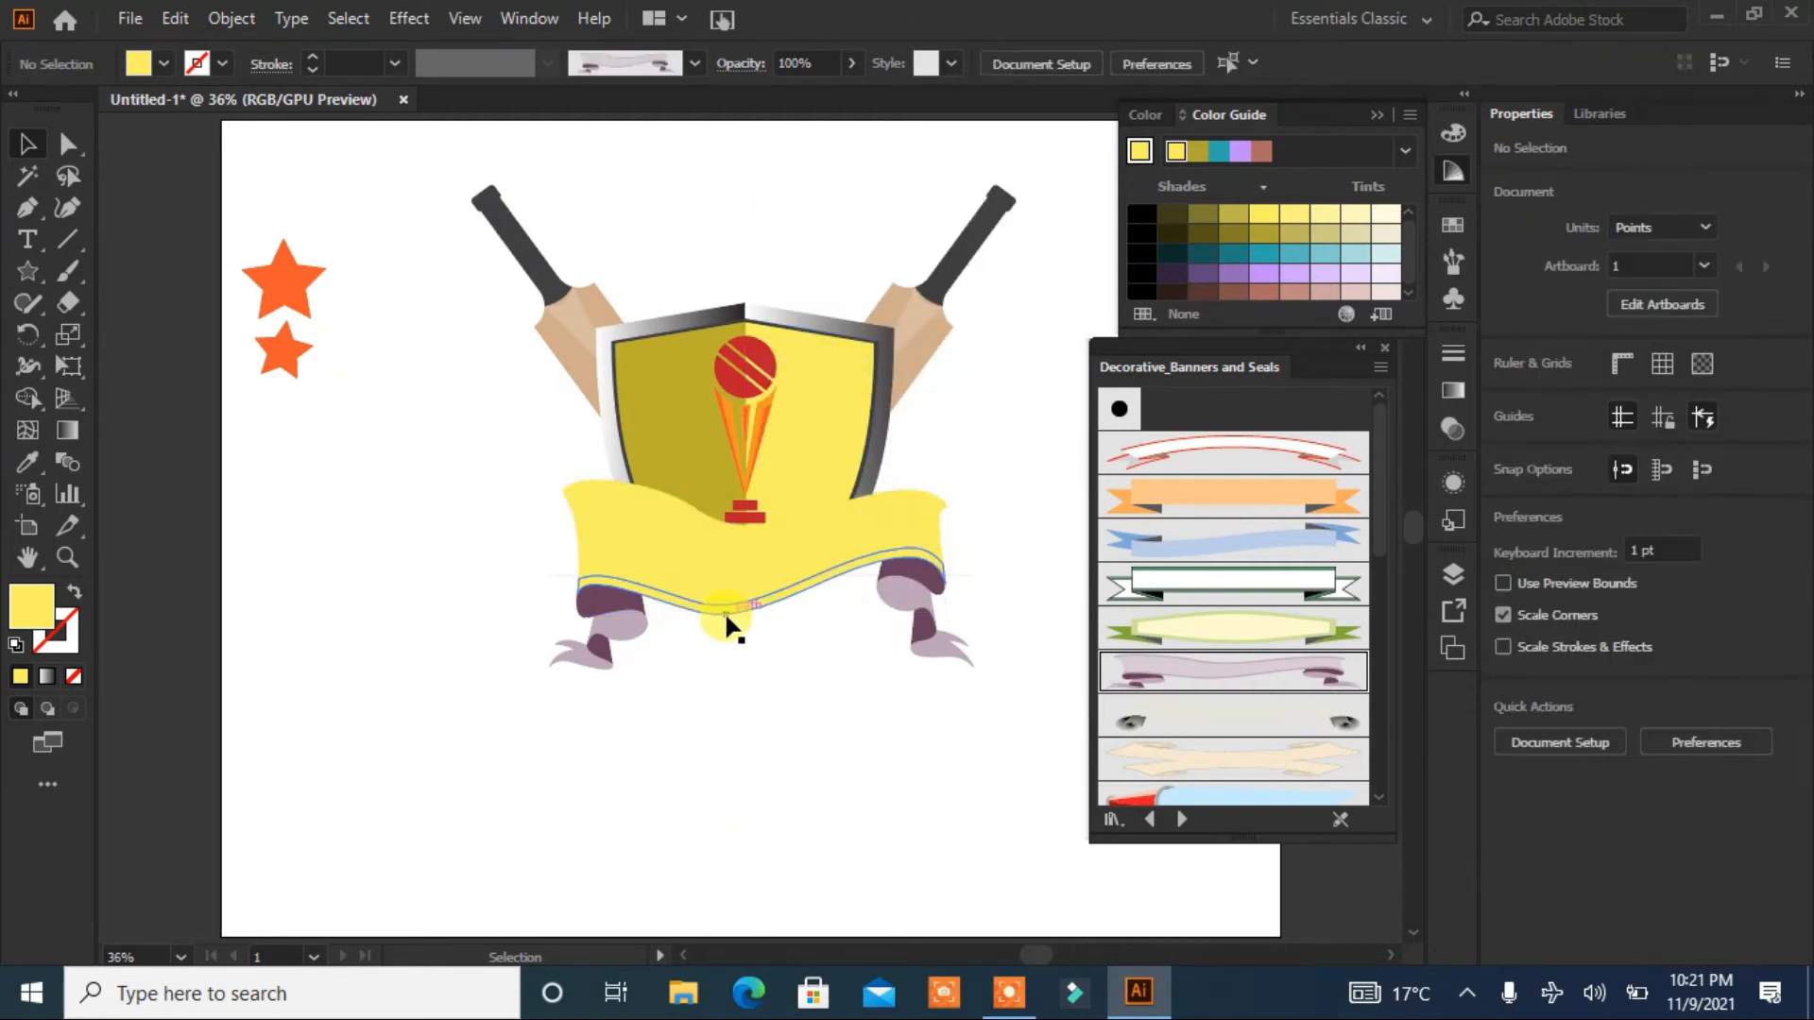
left_click(726, 616)
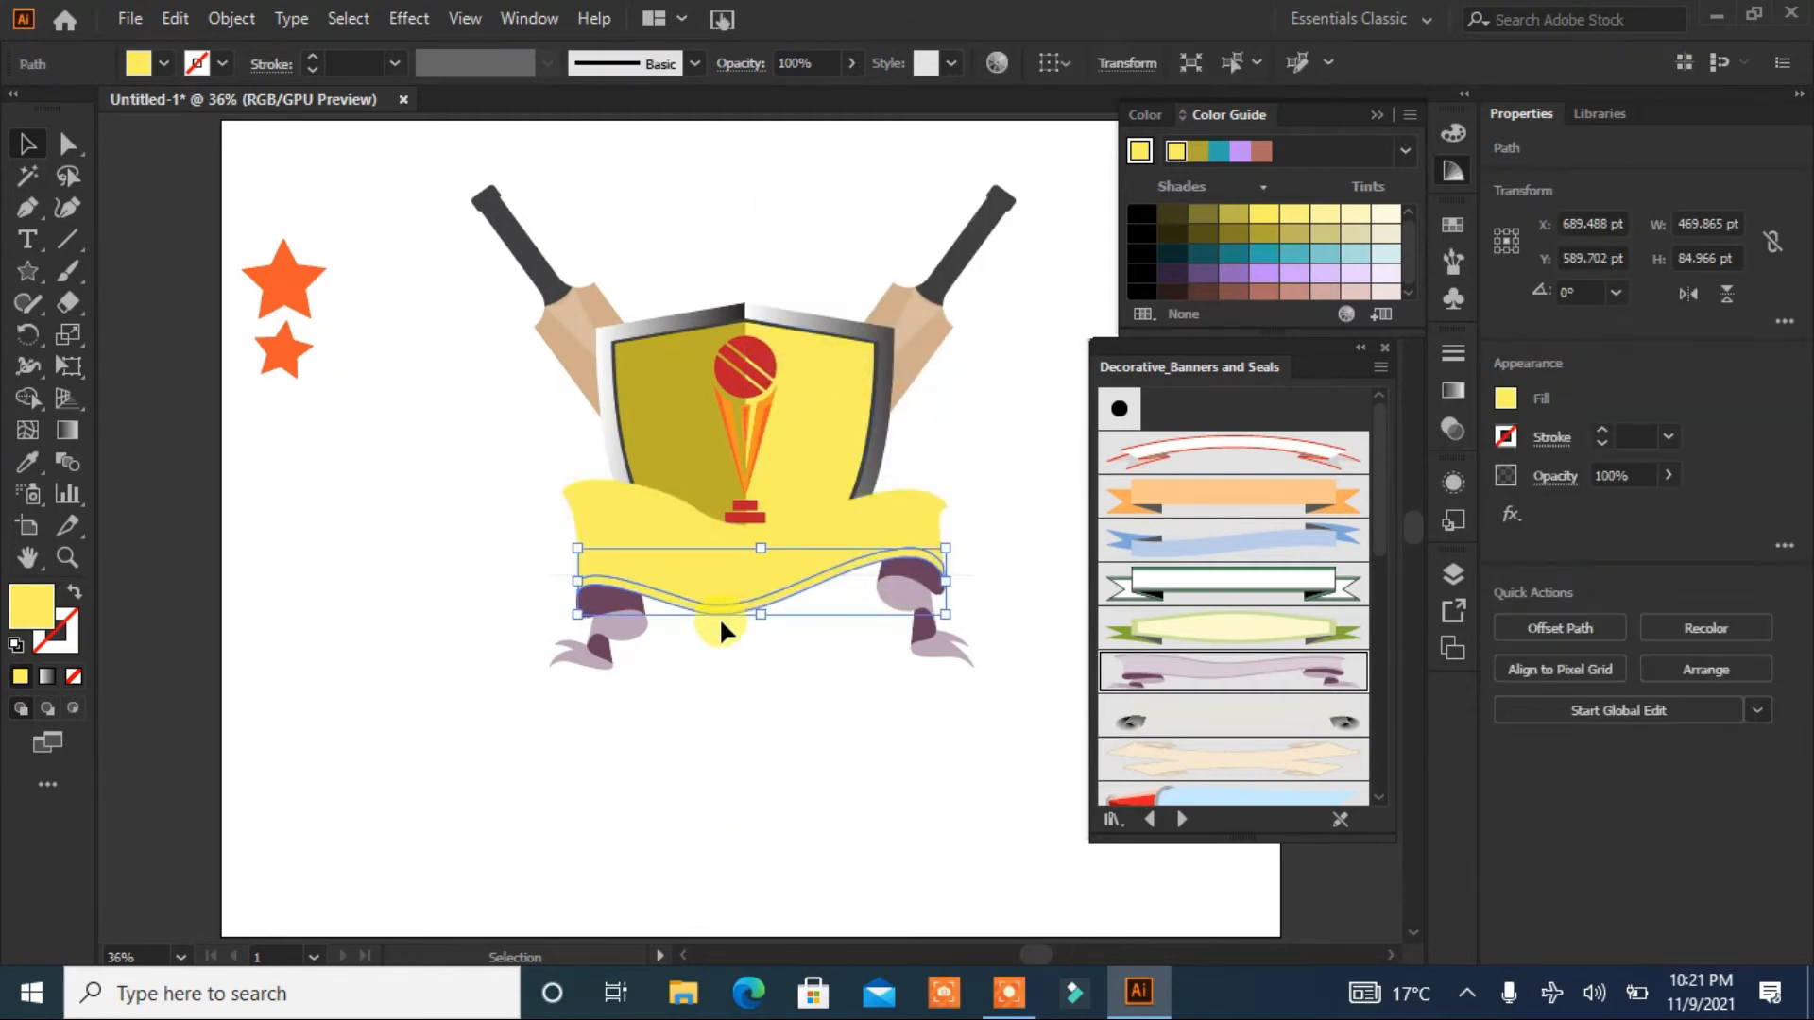
left_click(651, 493, "shift")
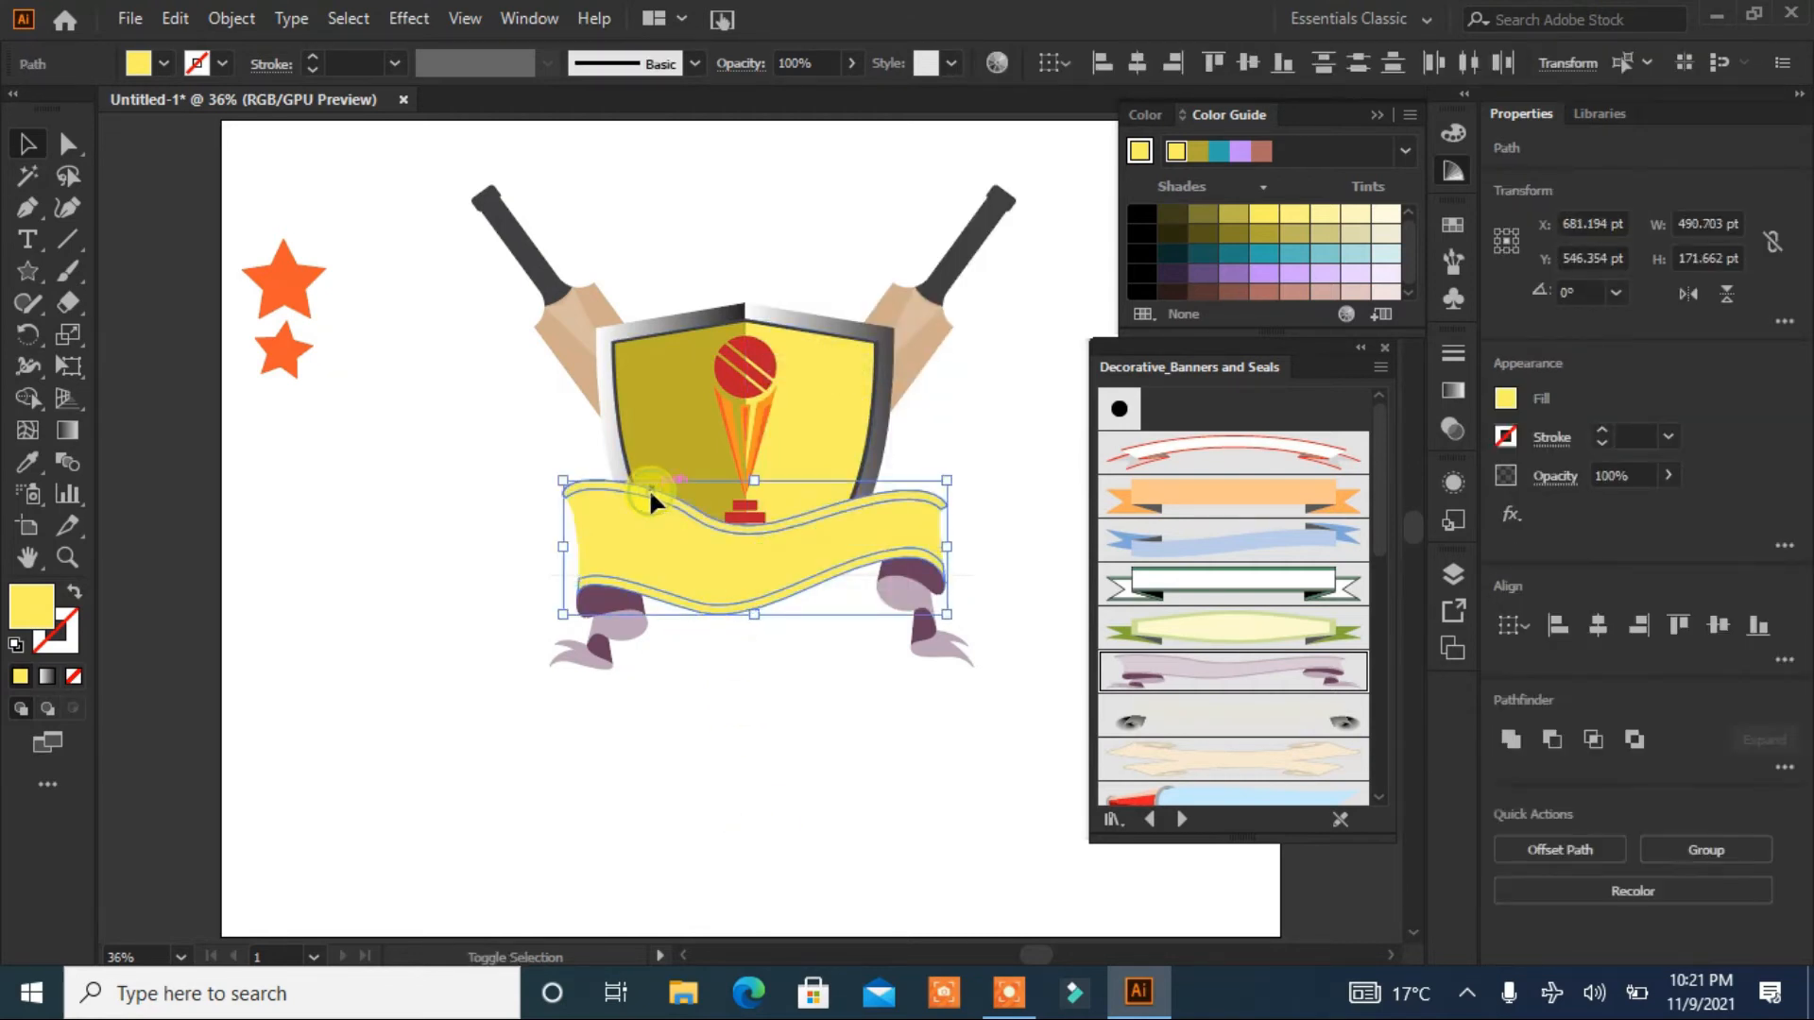
left_click(153, 59)
left_click(1233, 222)
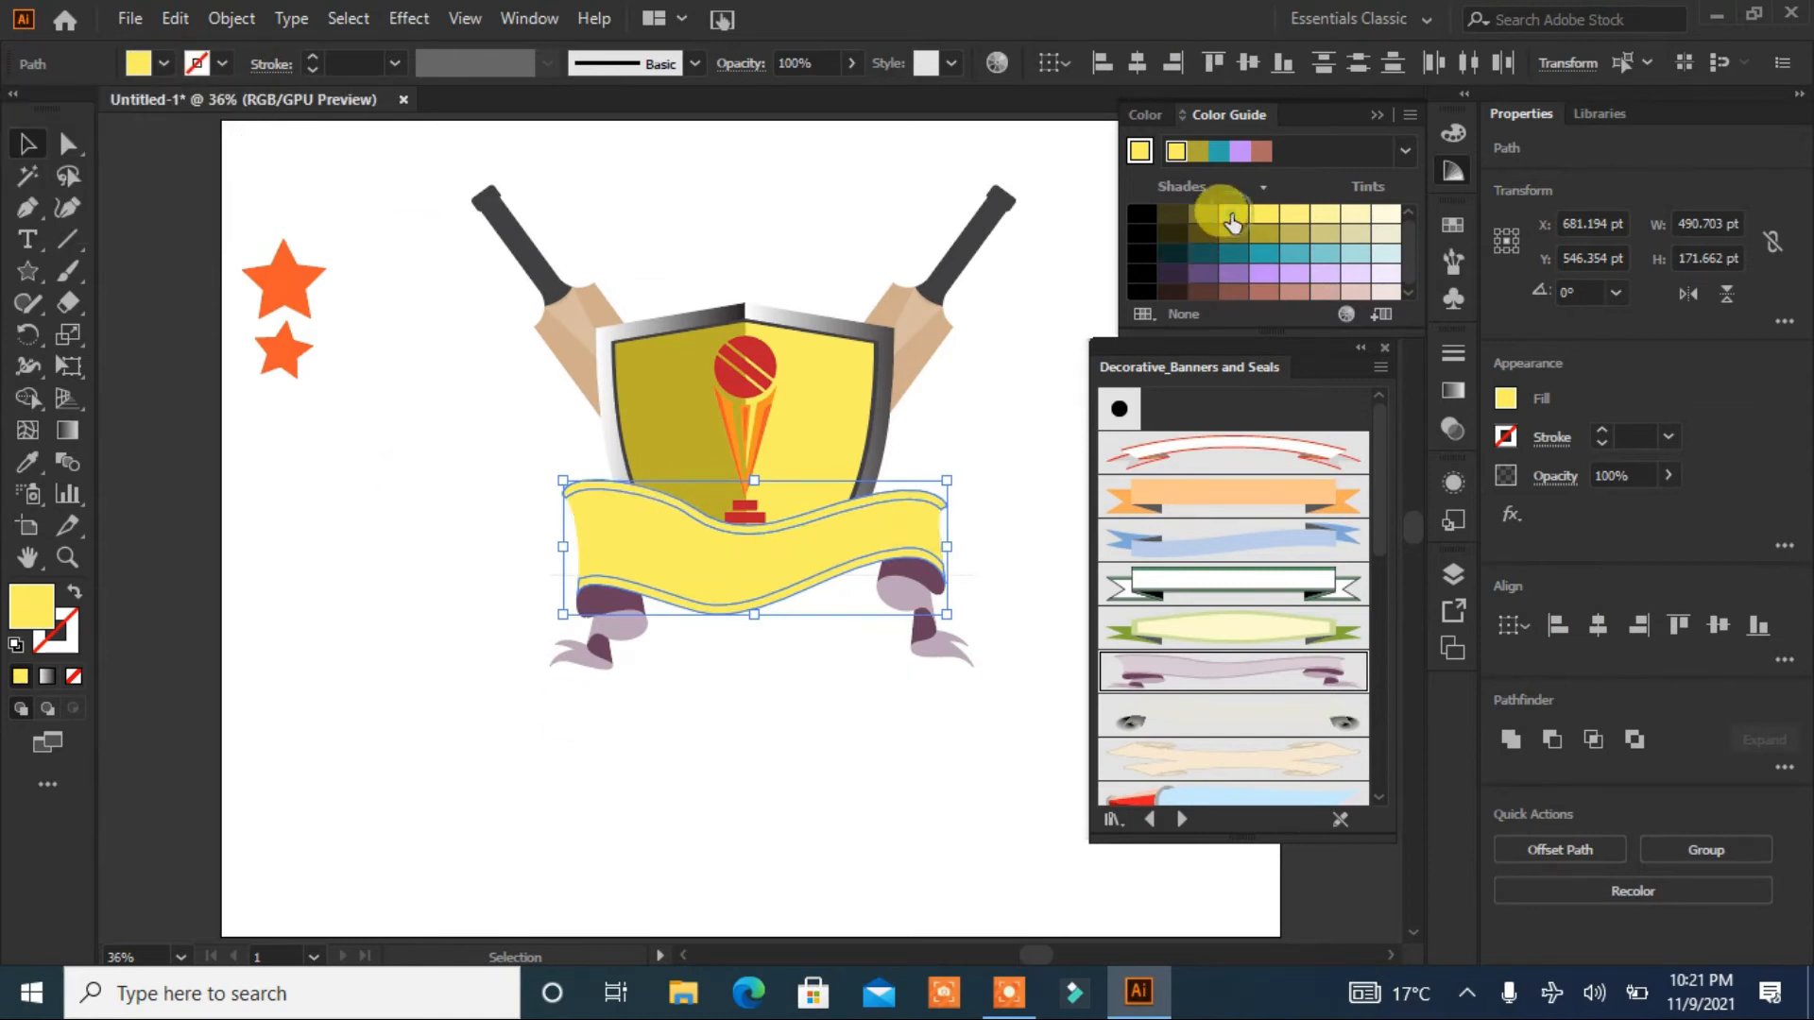
left_click(804, 702)
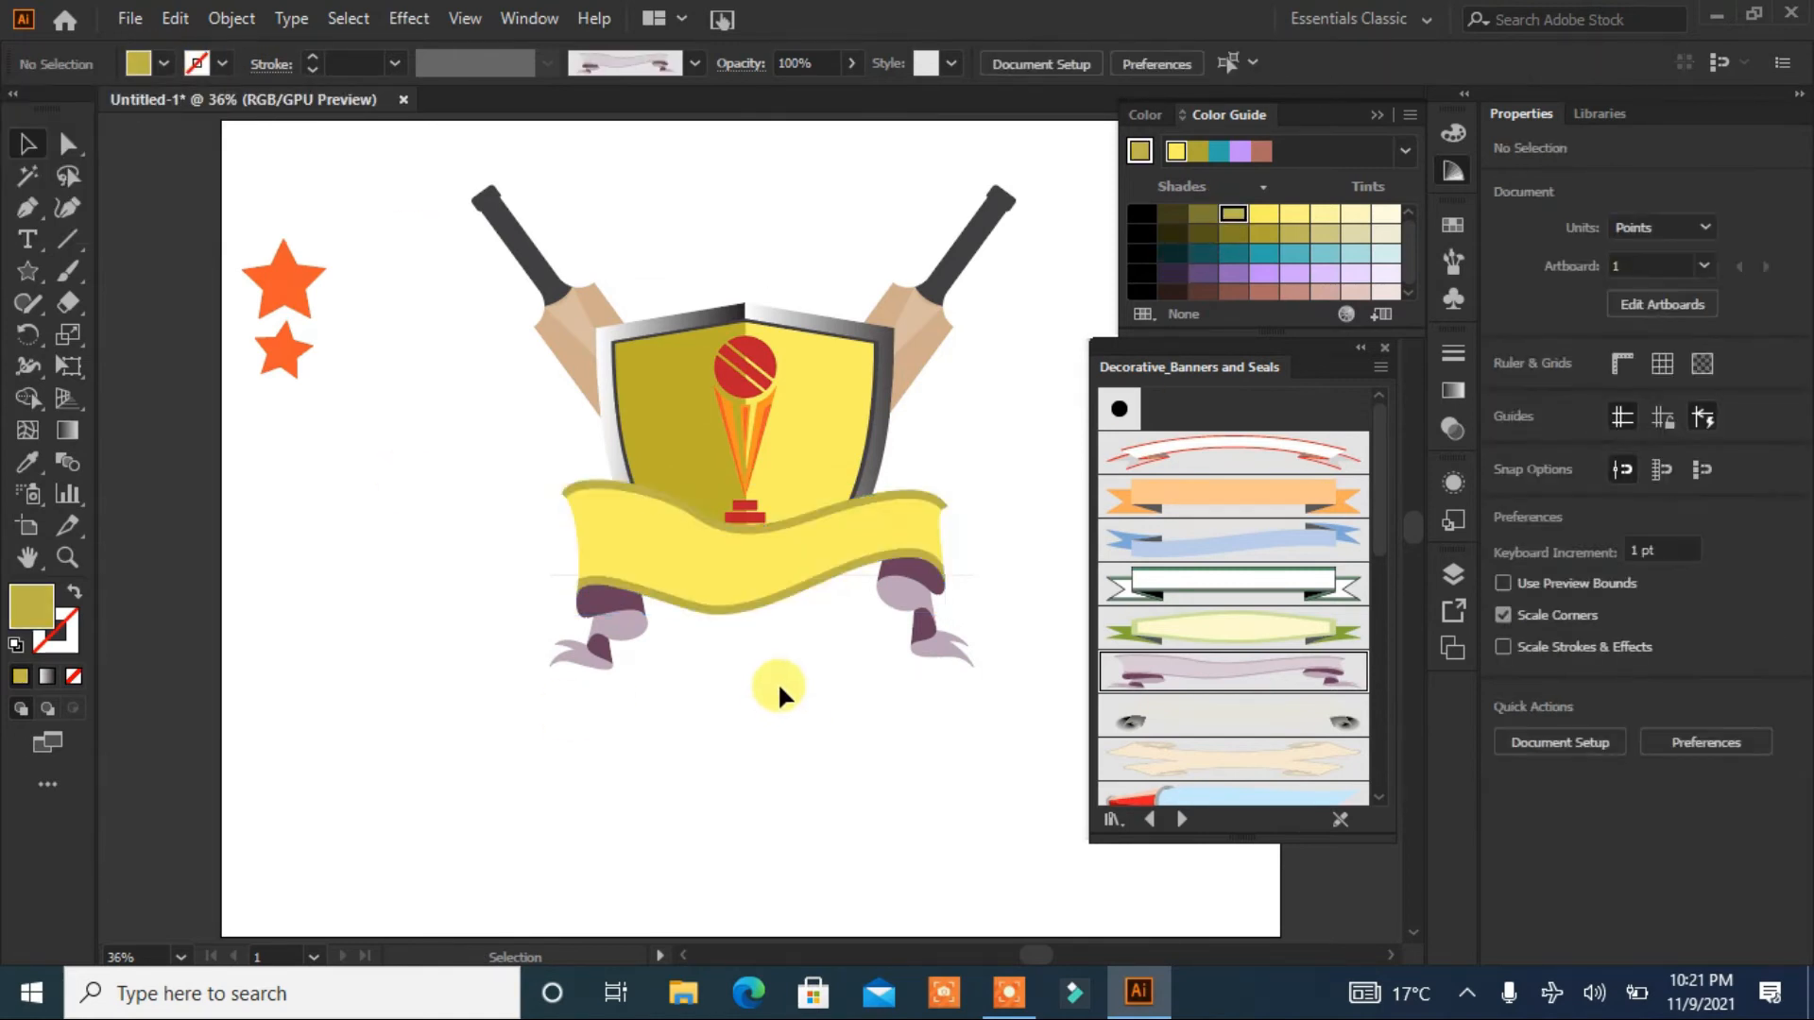
Step: Fill the banner's dark purple fold pieces on both sides with dark olive from the Color Guide
left_click(606, 593)
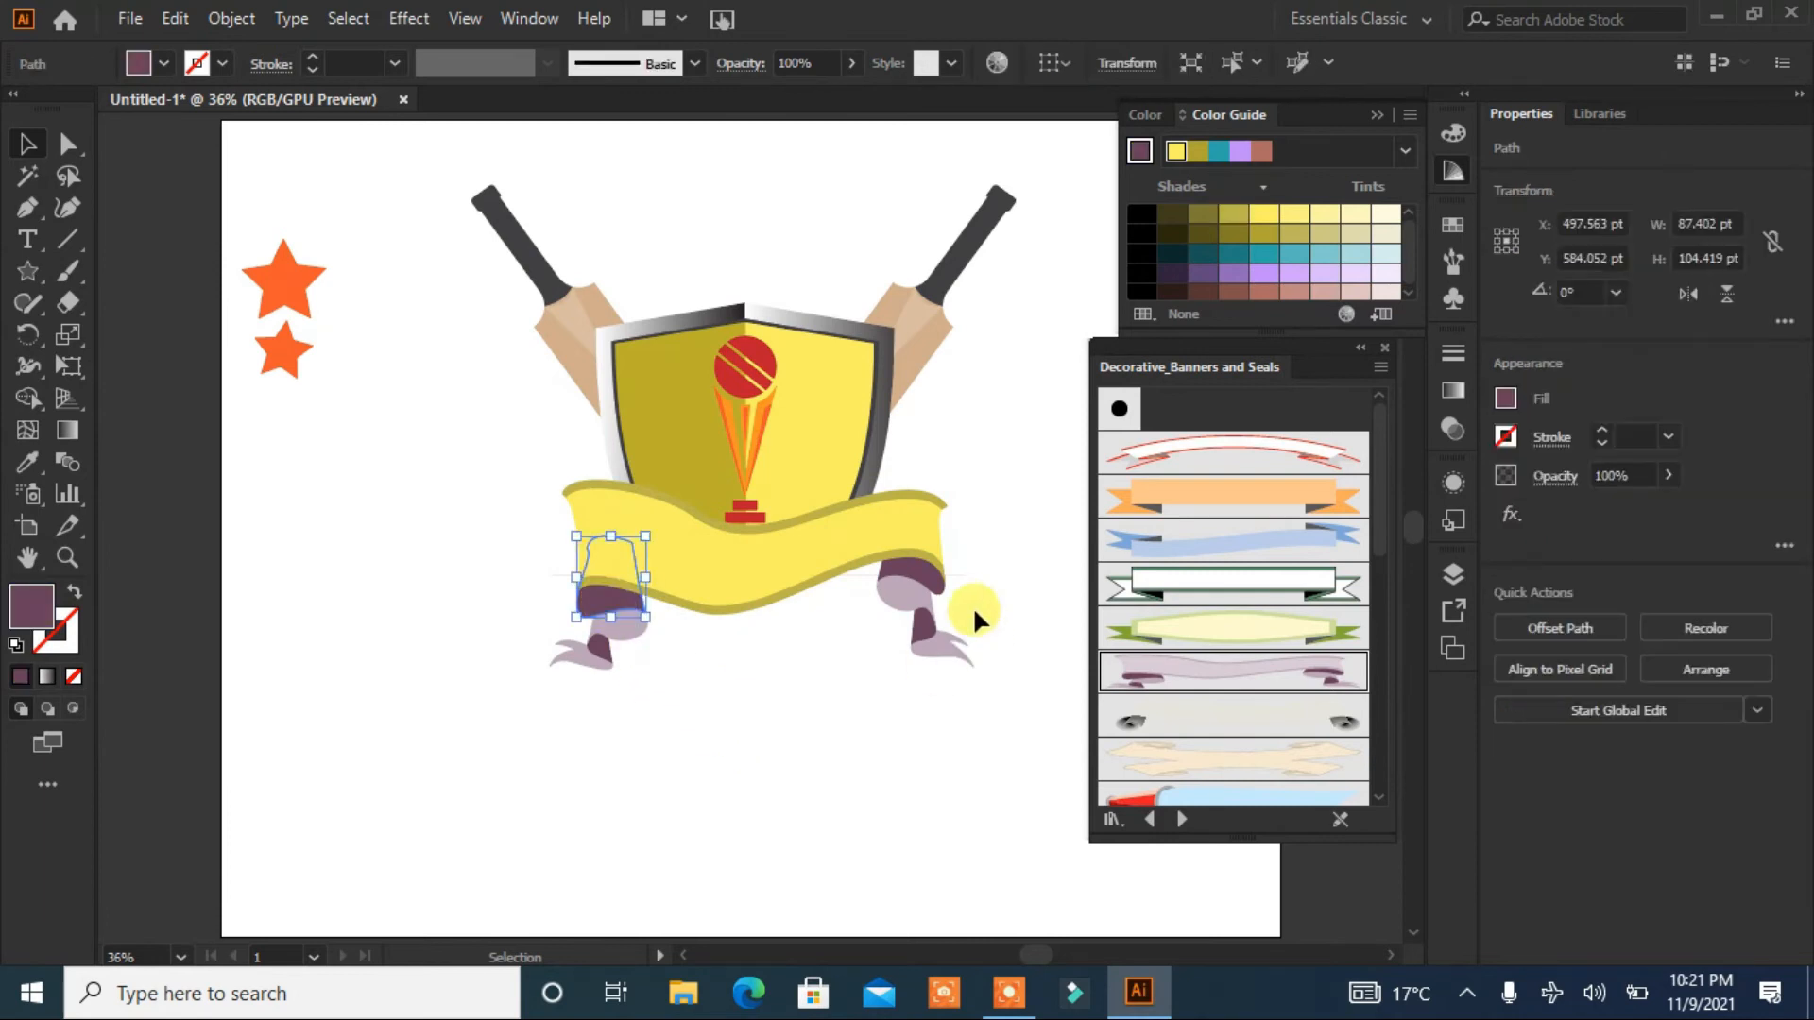
left_click(924, 587, "shift")
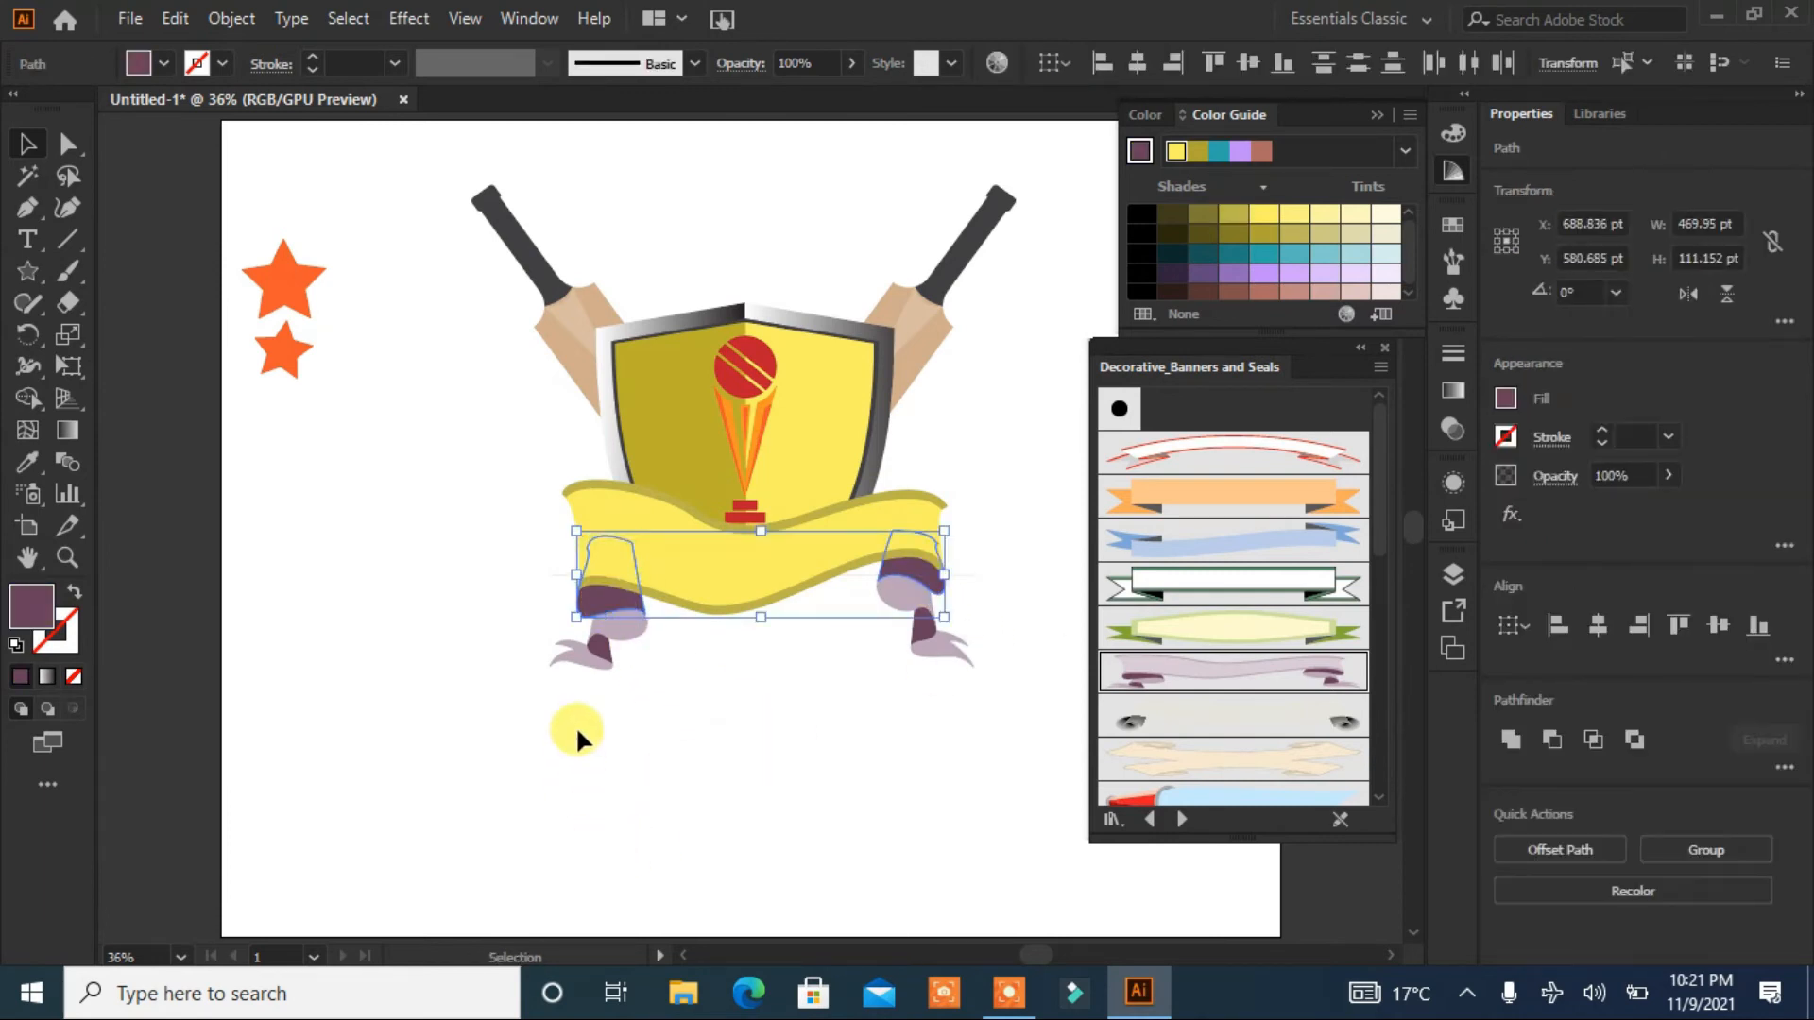
left_click(601, 654, "shift")
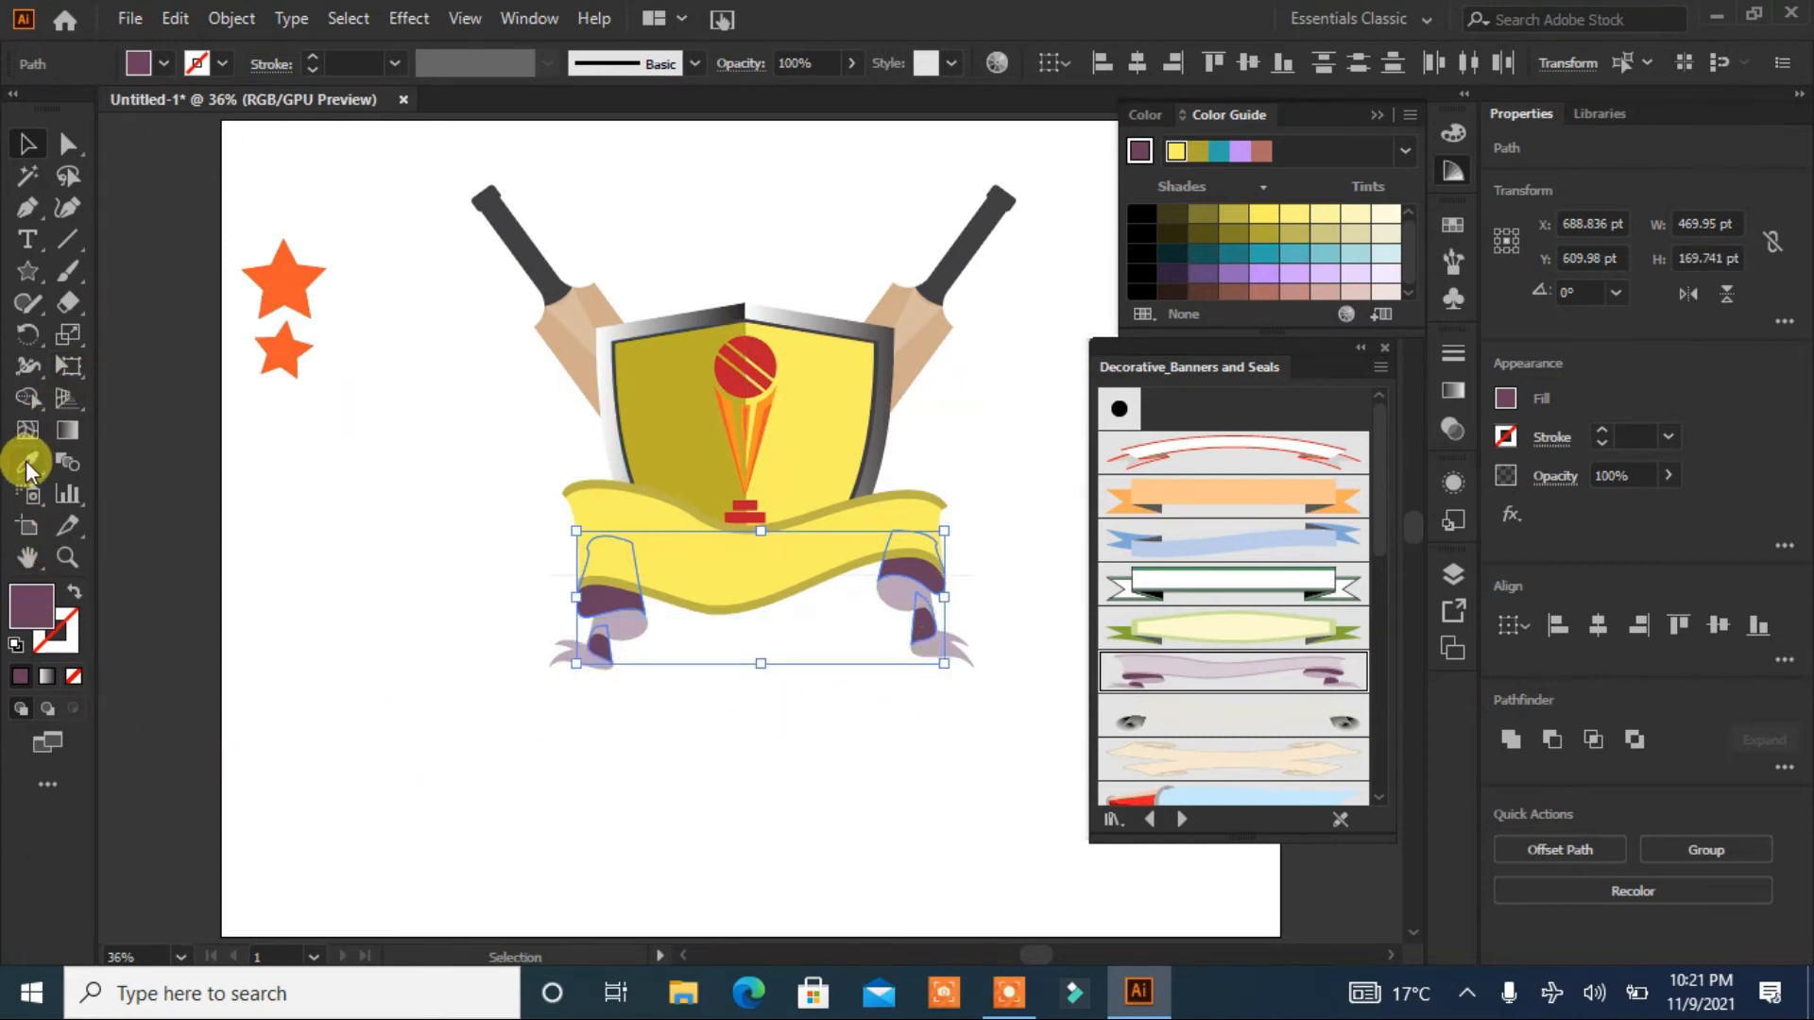
left_click(26, 461)
left_click(643, 394)
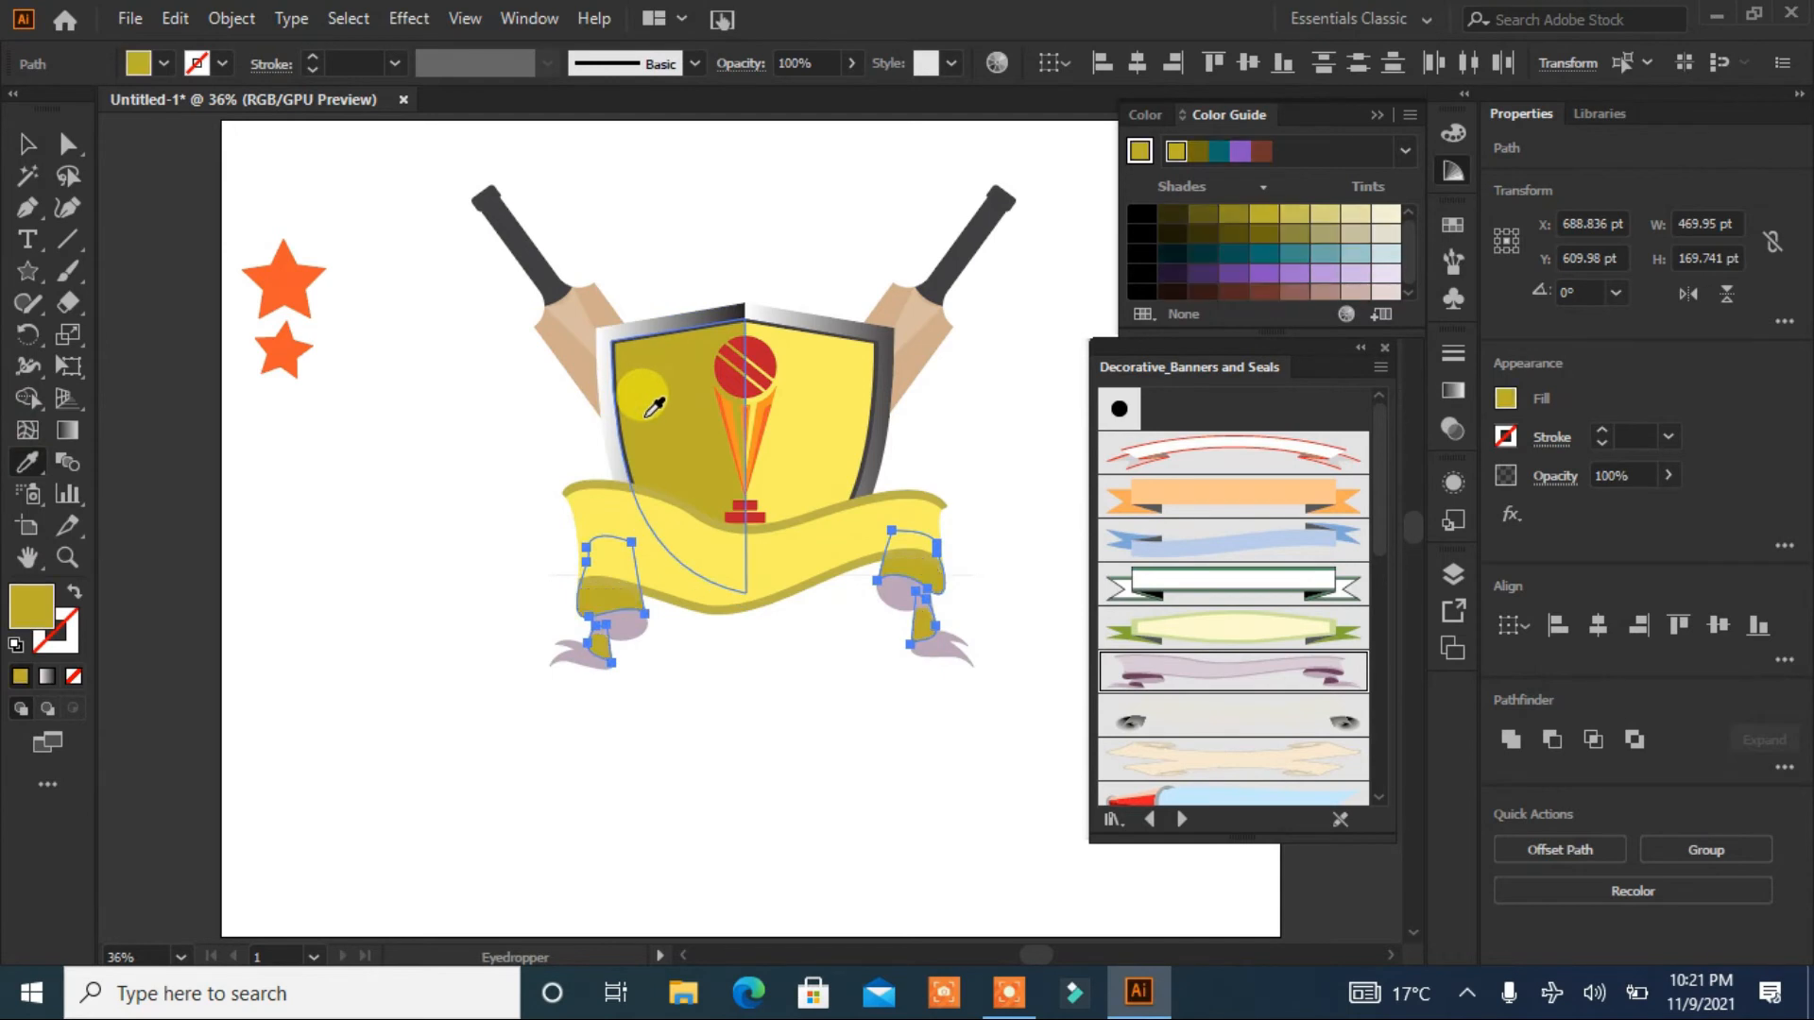
left_click(1294, 255)
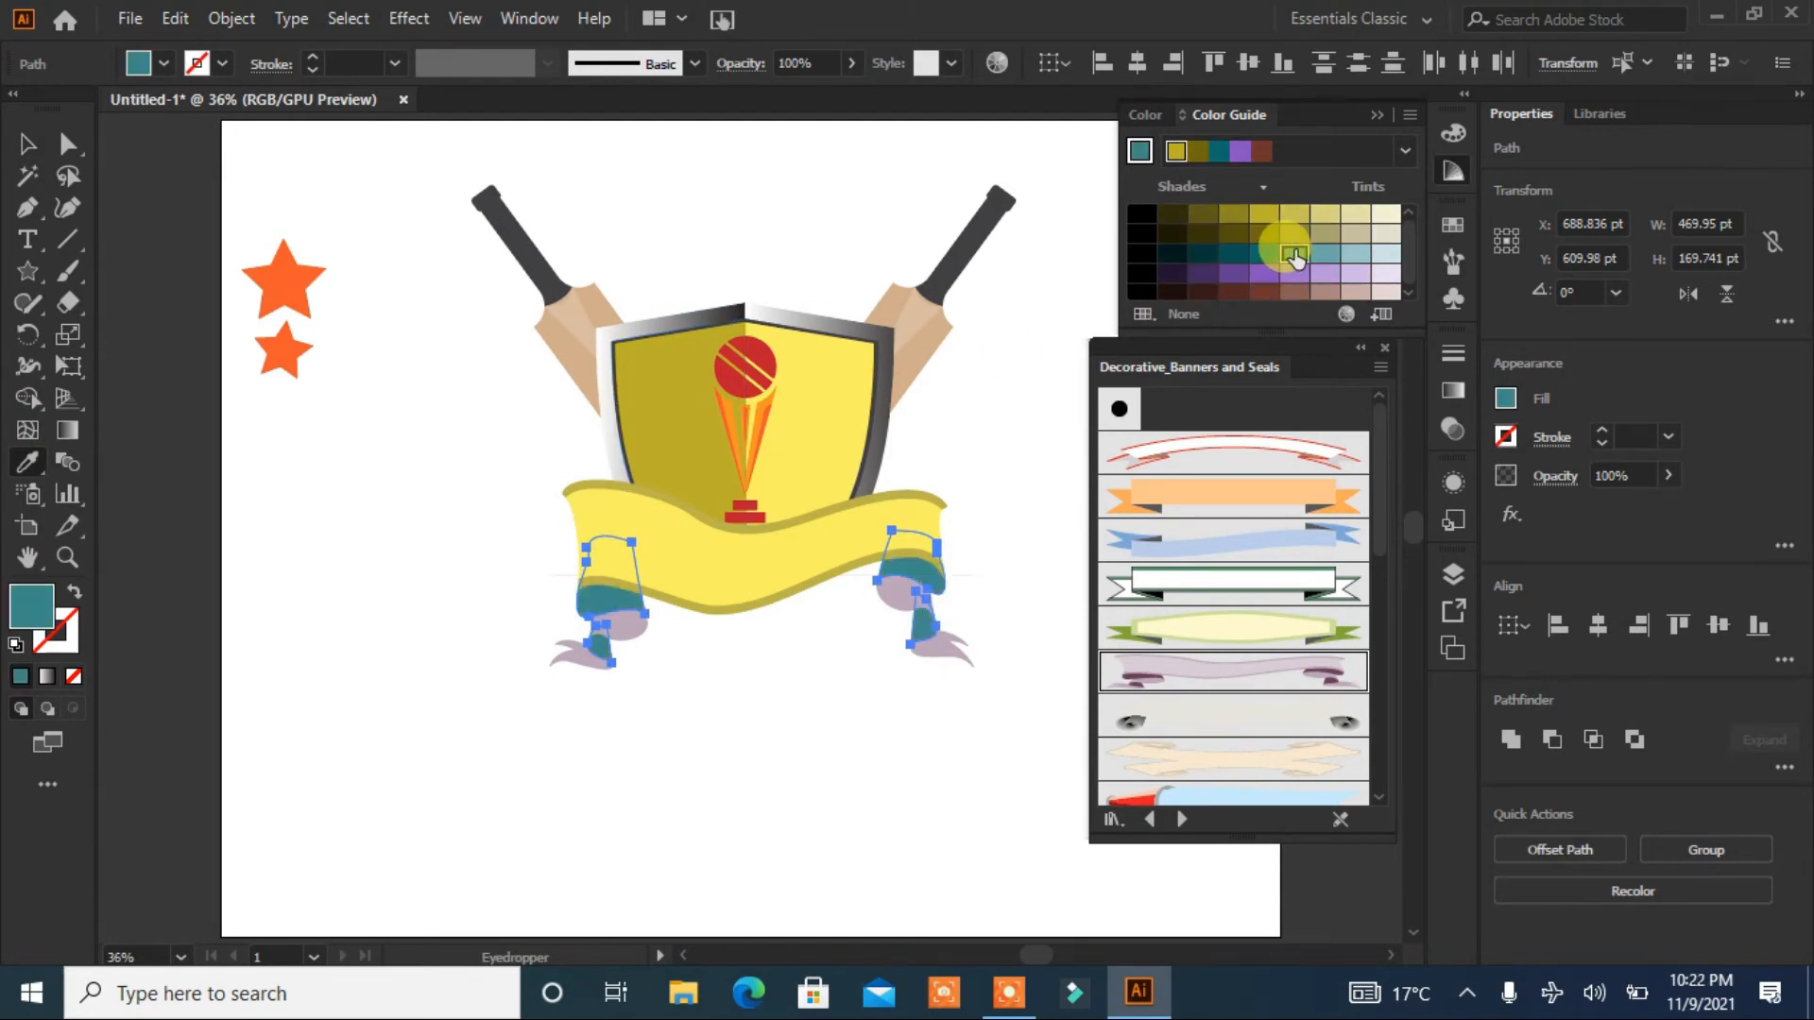
left_click(1202, 234)
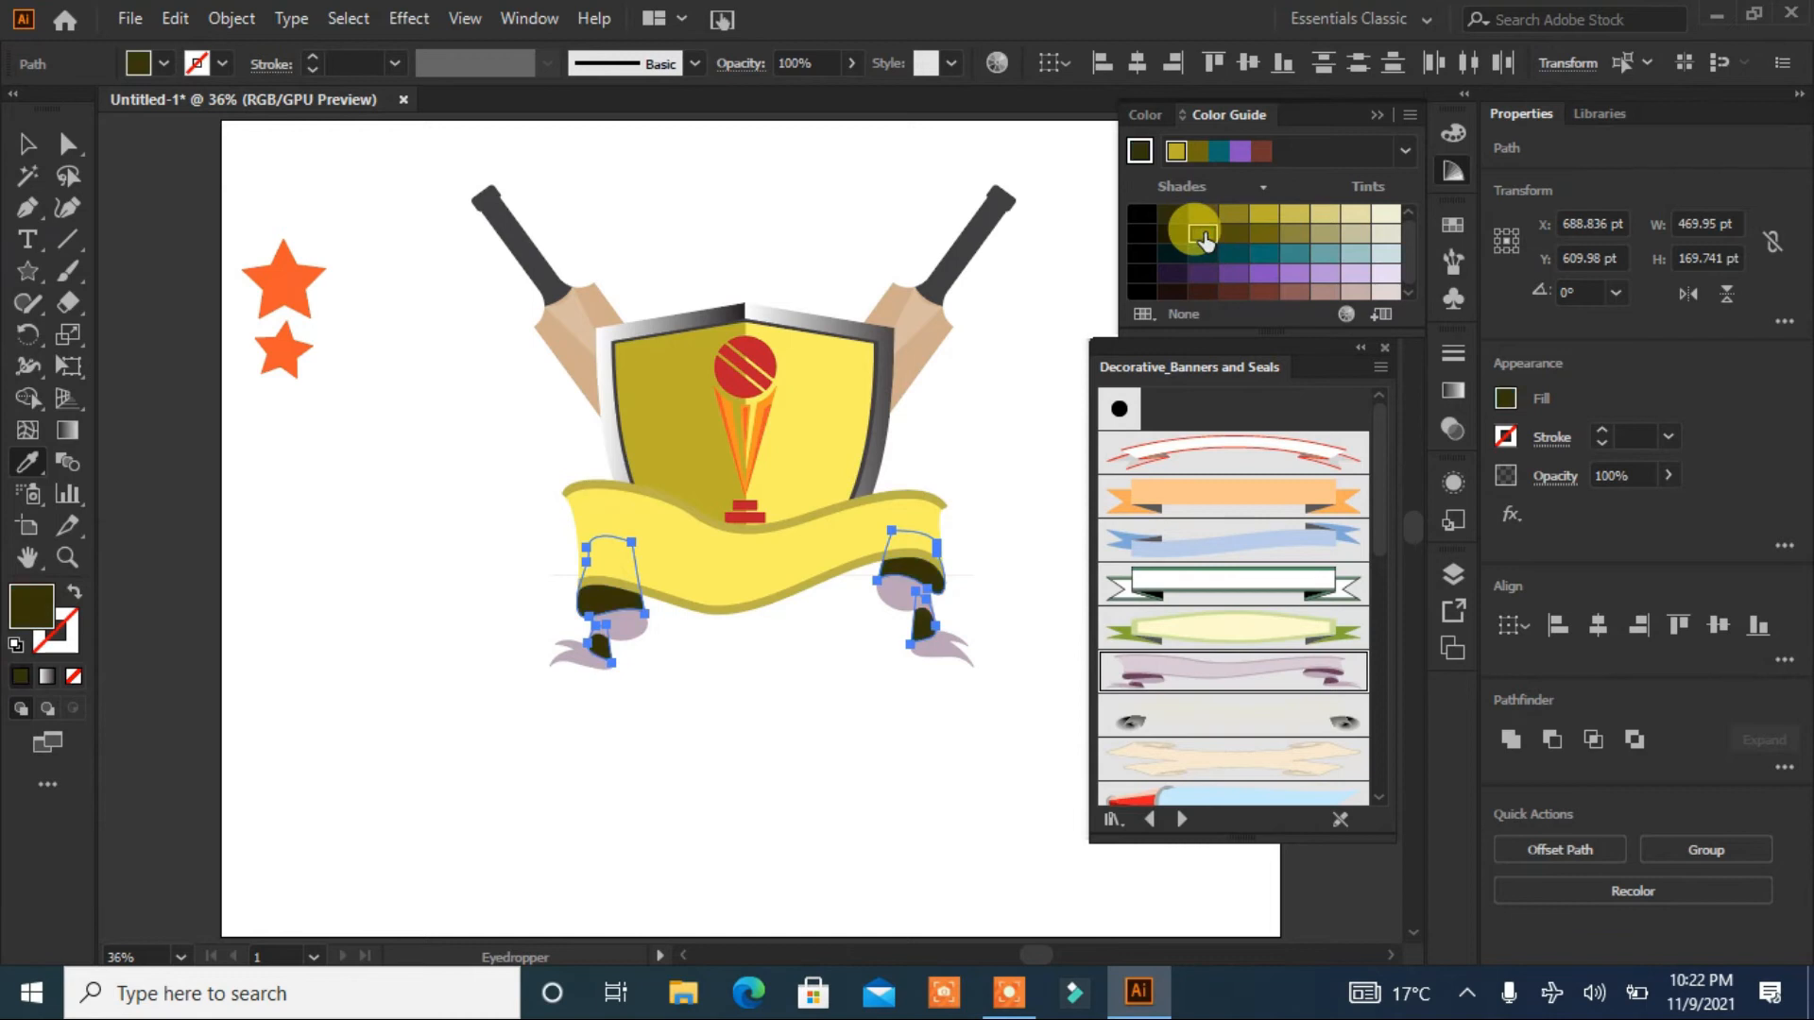
left_click(28, 145)
left_click(326, 474)
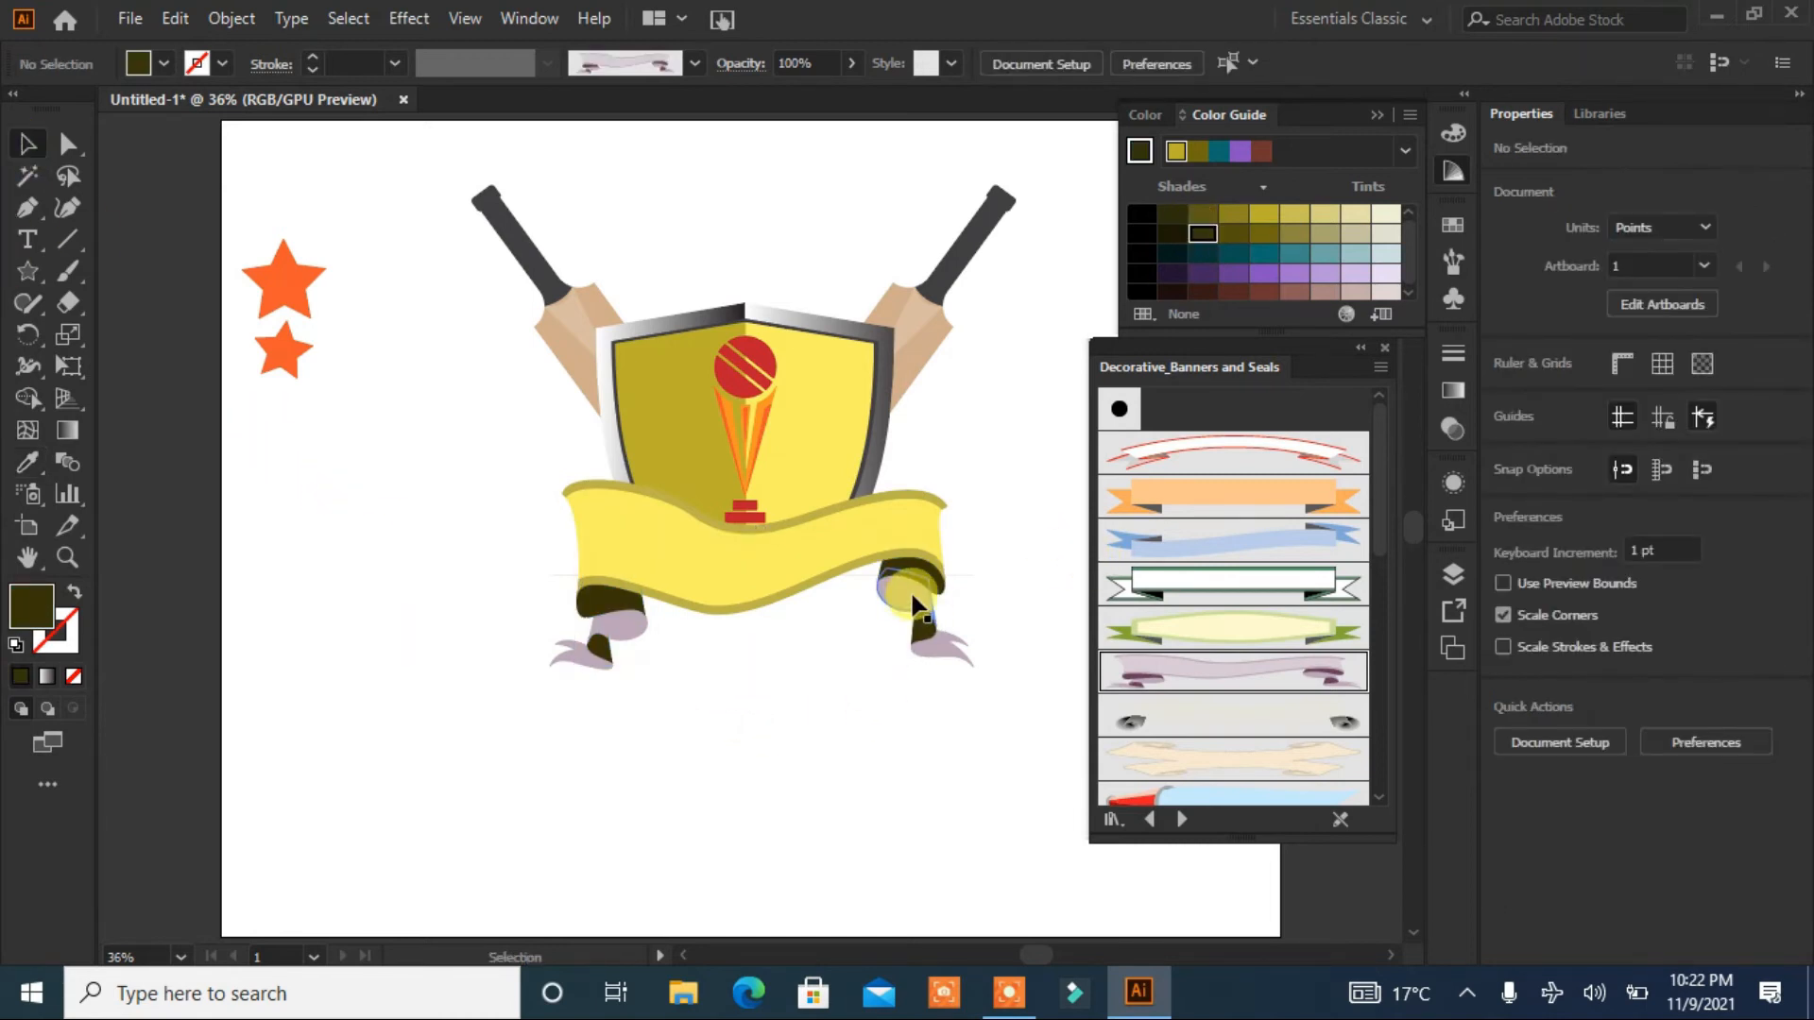
Step: Fill the banner's light purple curls and tail ends with the light yellow sampled from the shield's right half
left_click(911, 605)
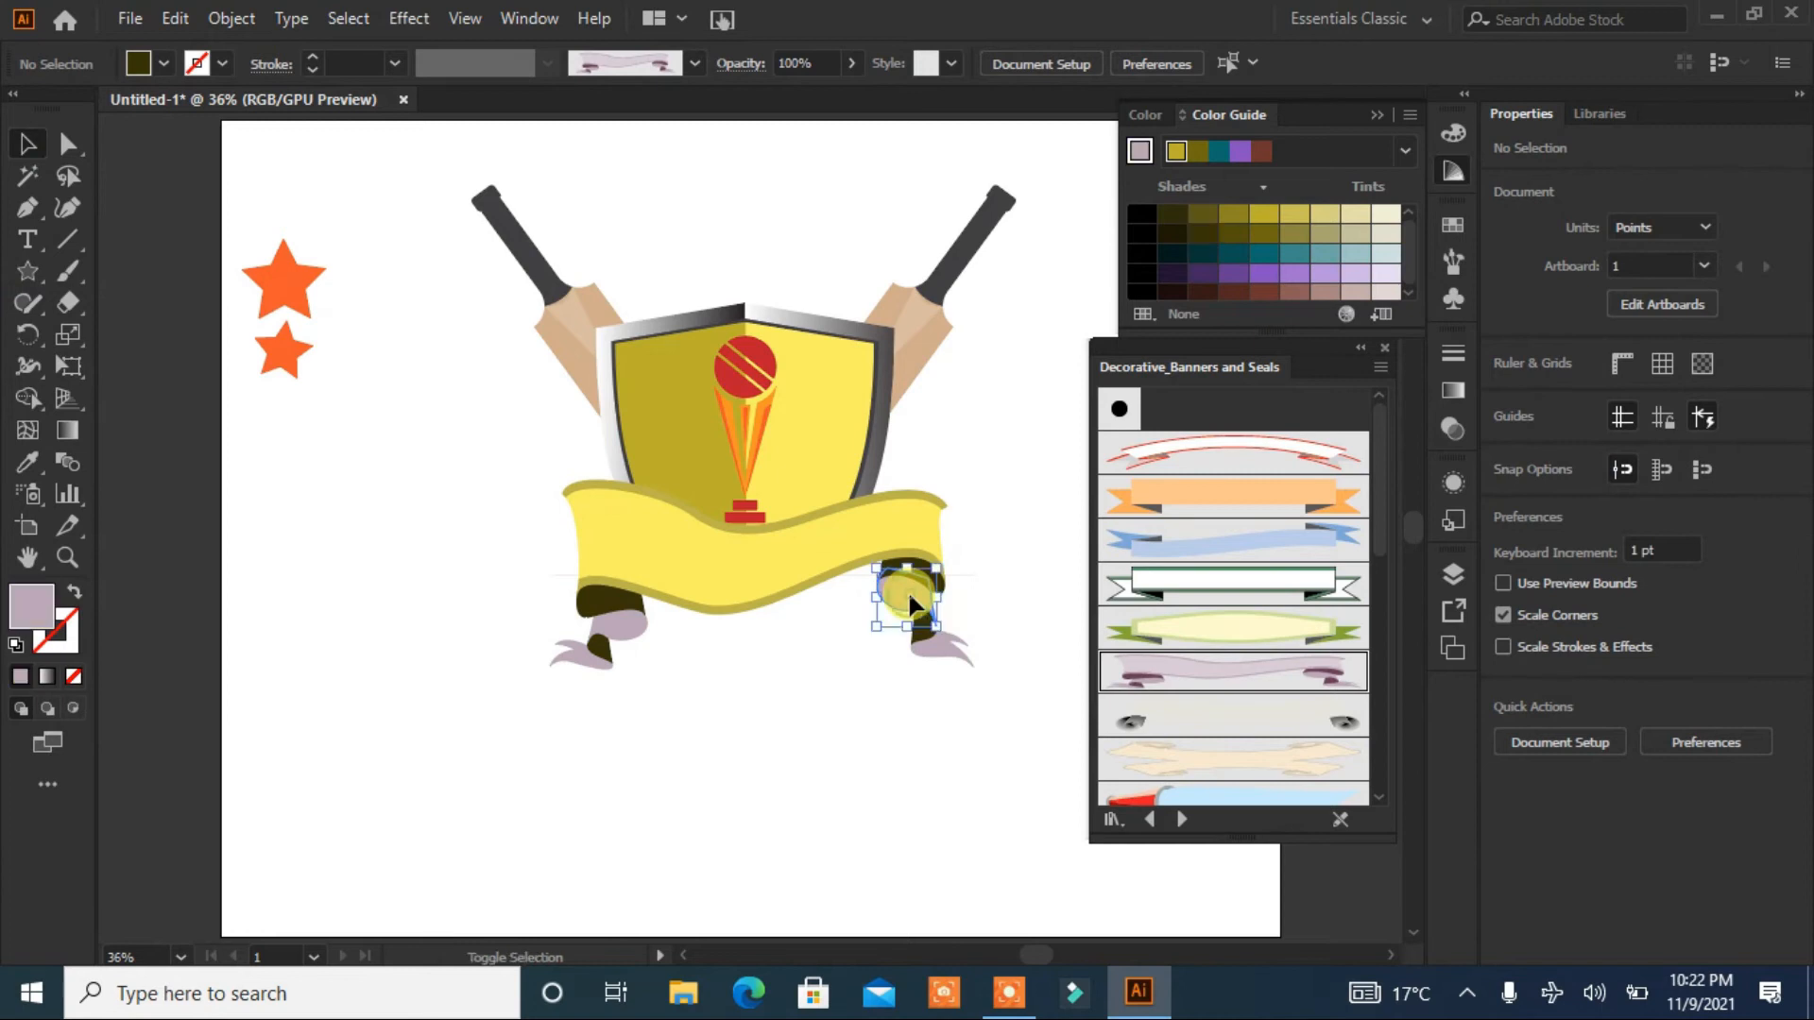
left_click(937, 660, "shift")
left_click(576, 664, "shift")
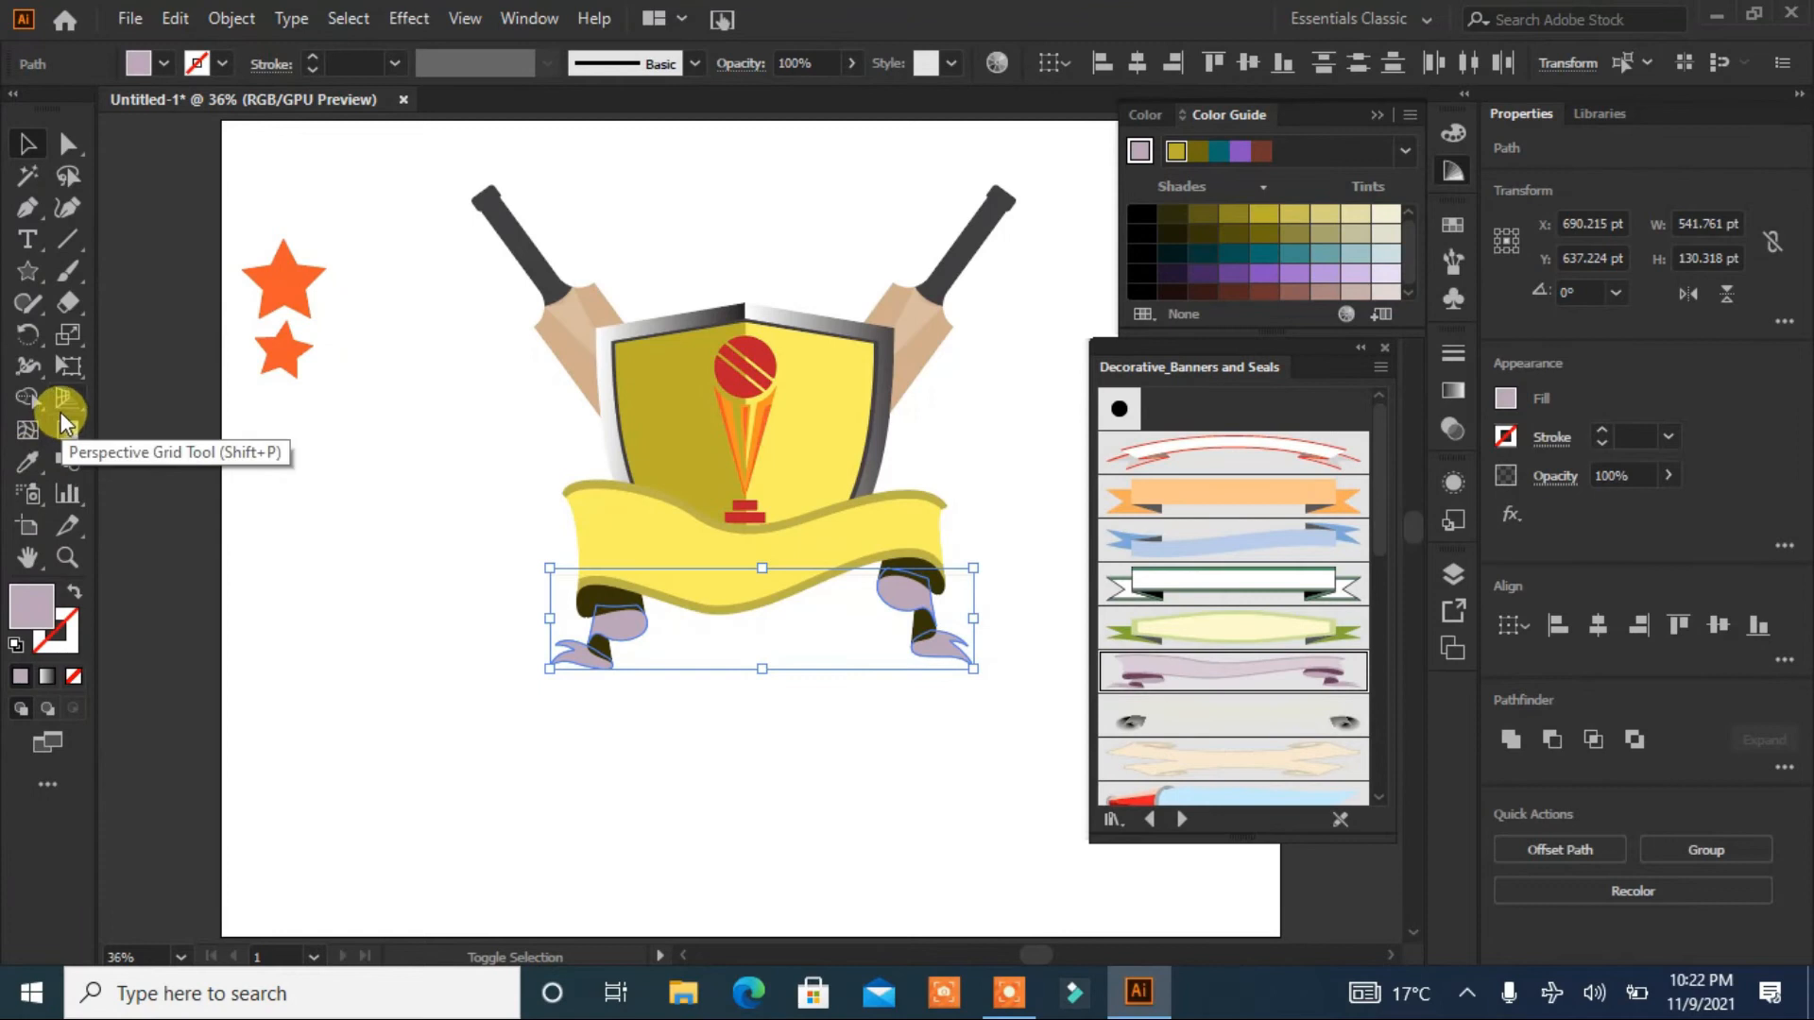
left_click(26, 461)
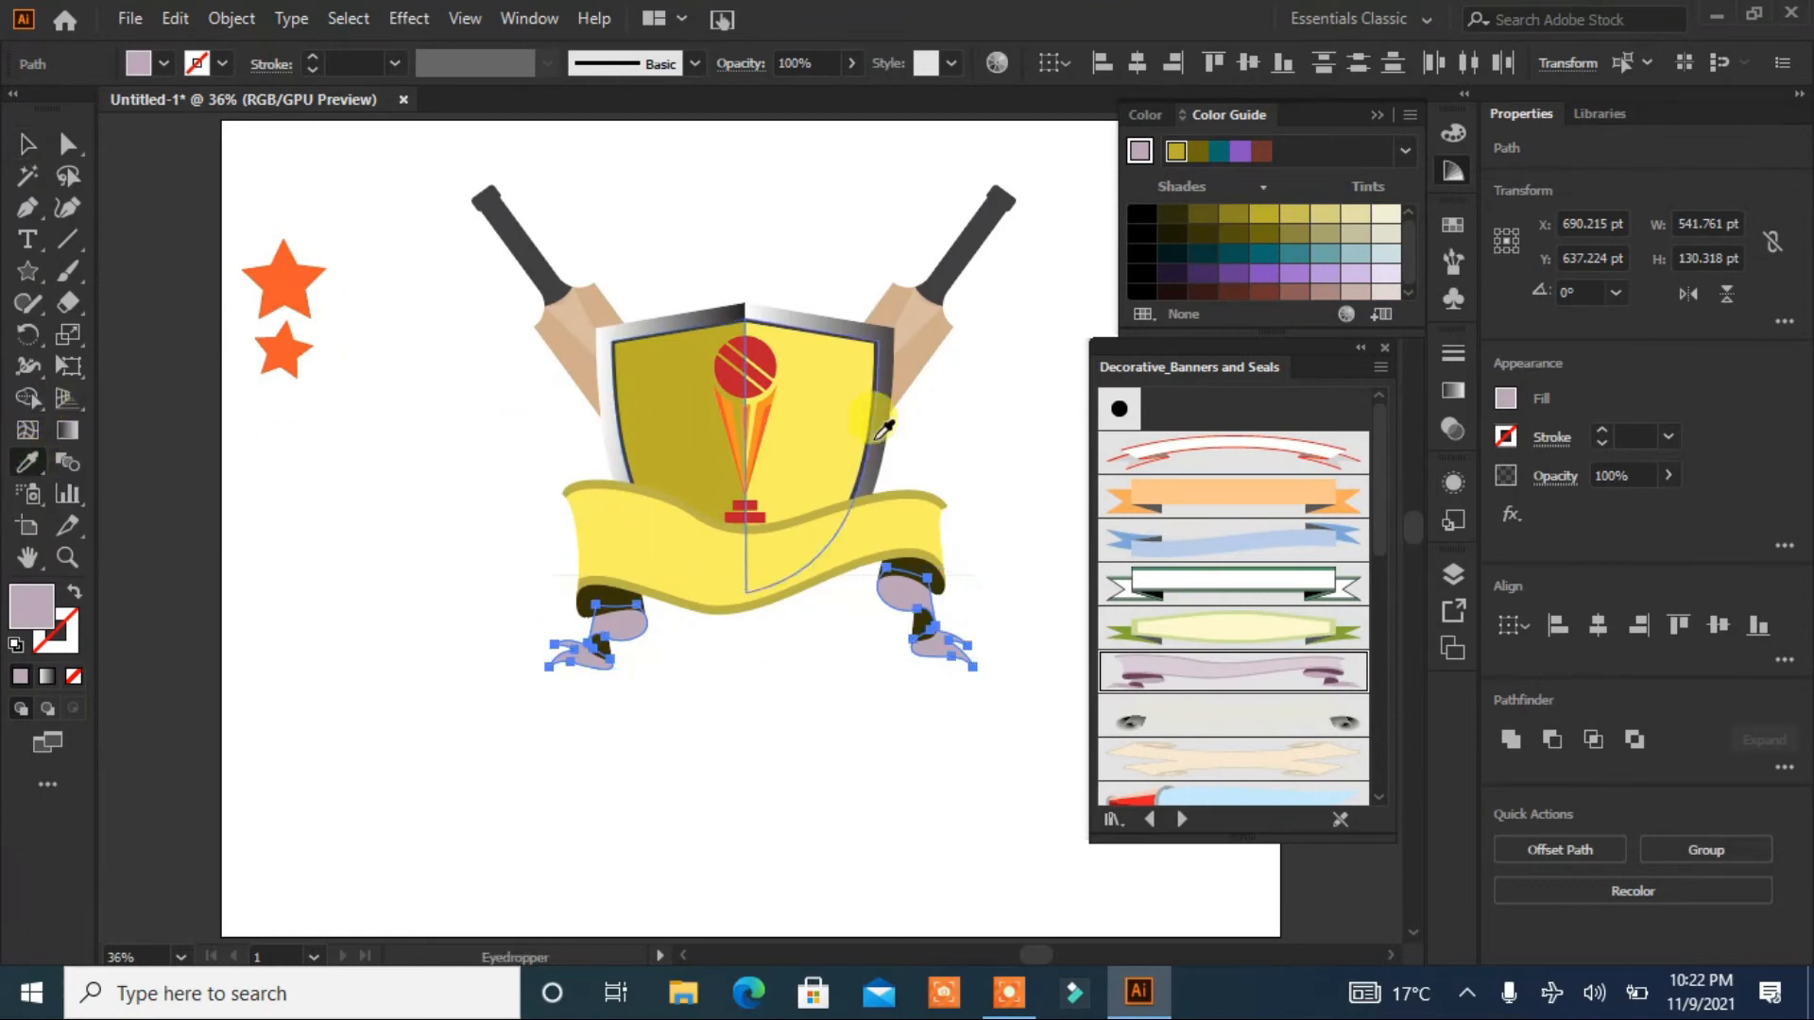
left_click(838, 417)
left_click(26, 144)
left_click(298, 549)
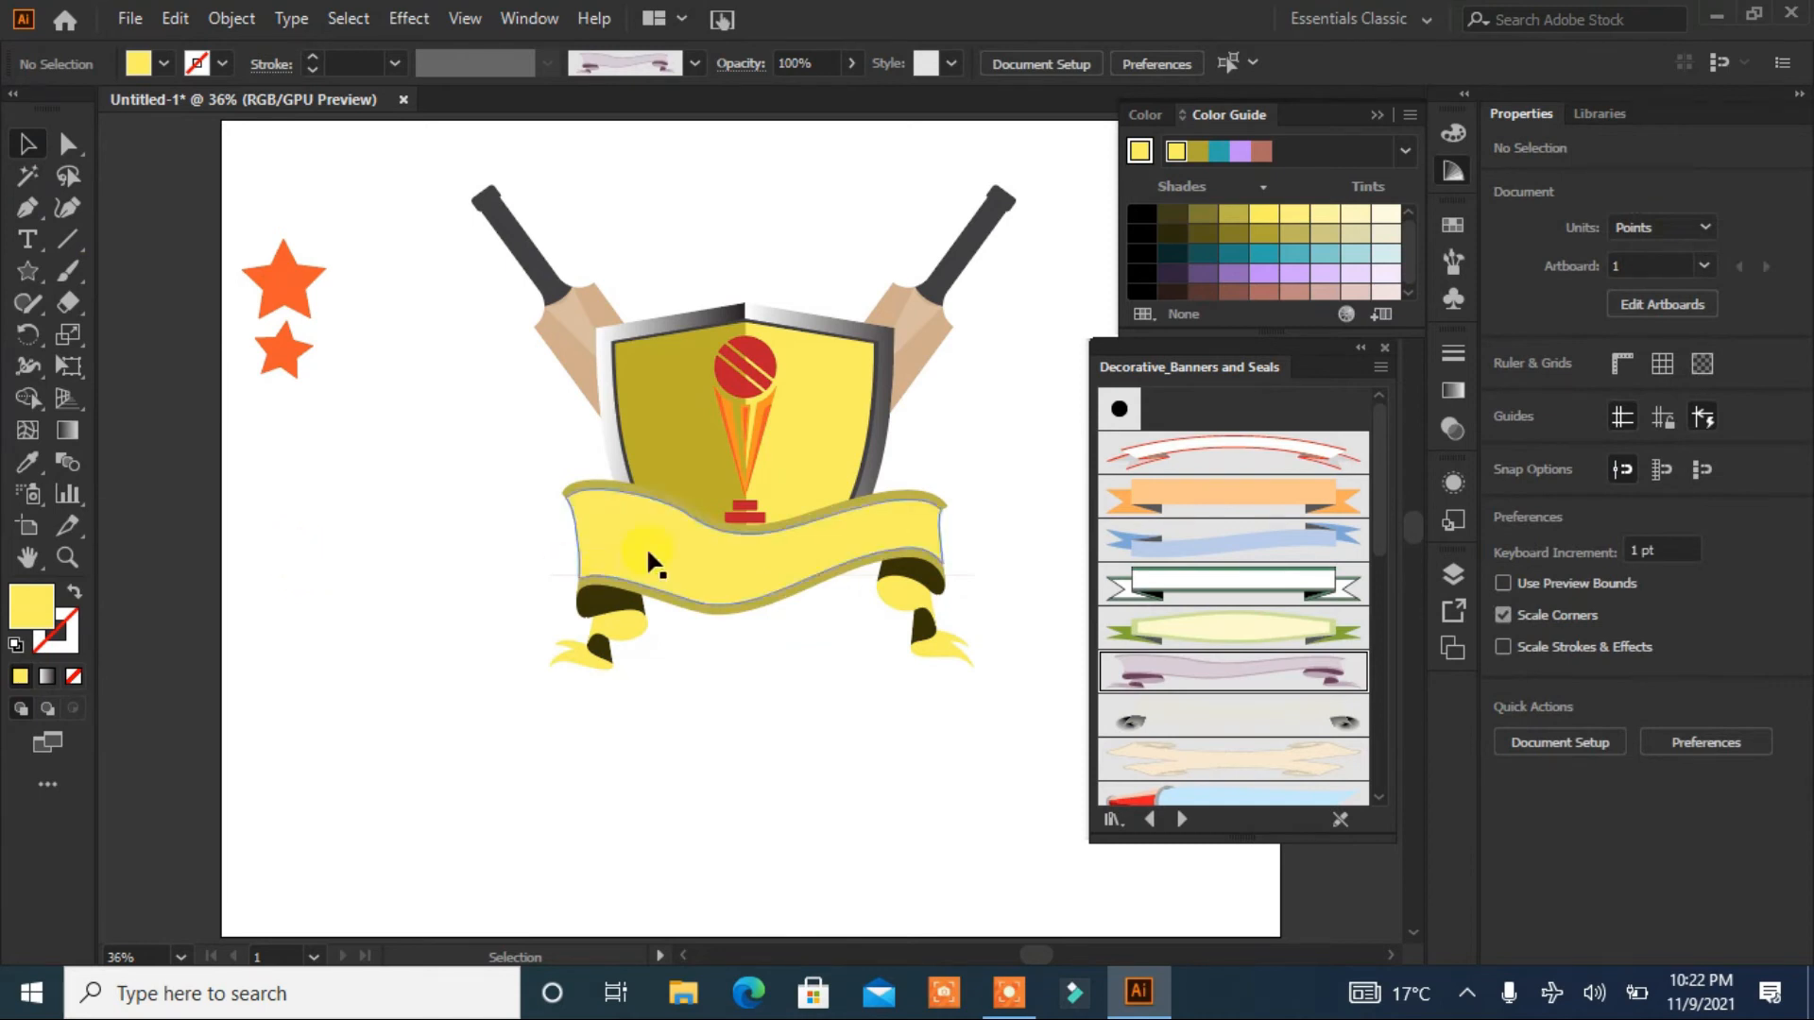
Step: Apply a Drop Shadow to the trophy in Multiply mode with 75% opacity, 7 pt X and Y offsets and 5 pt blur
left_click(739, 441)
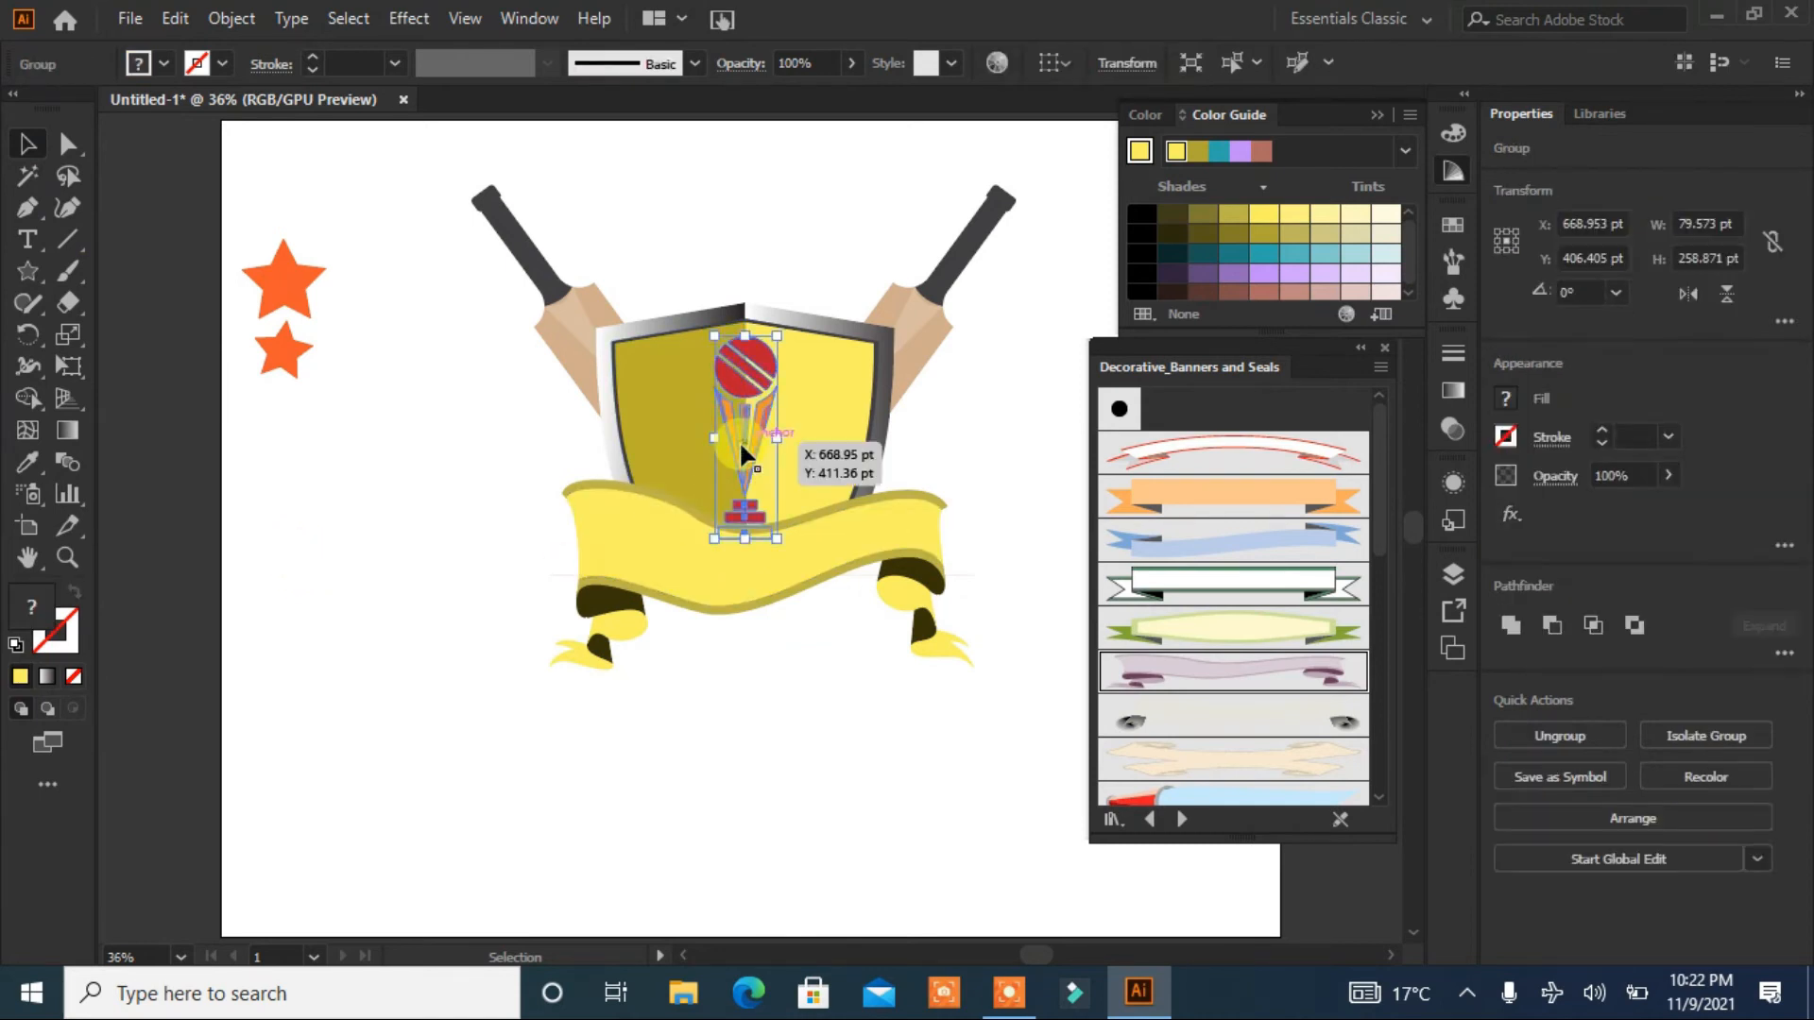
left_click(349, 18)
mouse_move(409, 18)
mouse_move(497, 317)
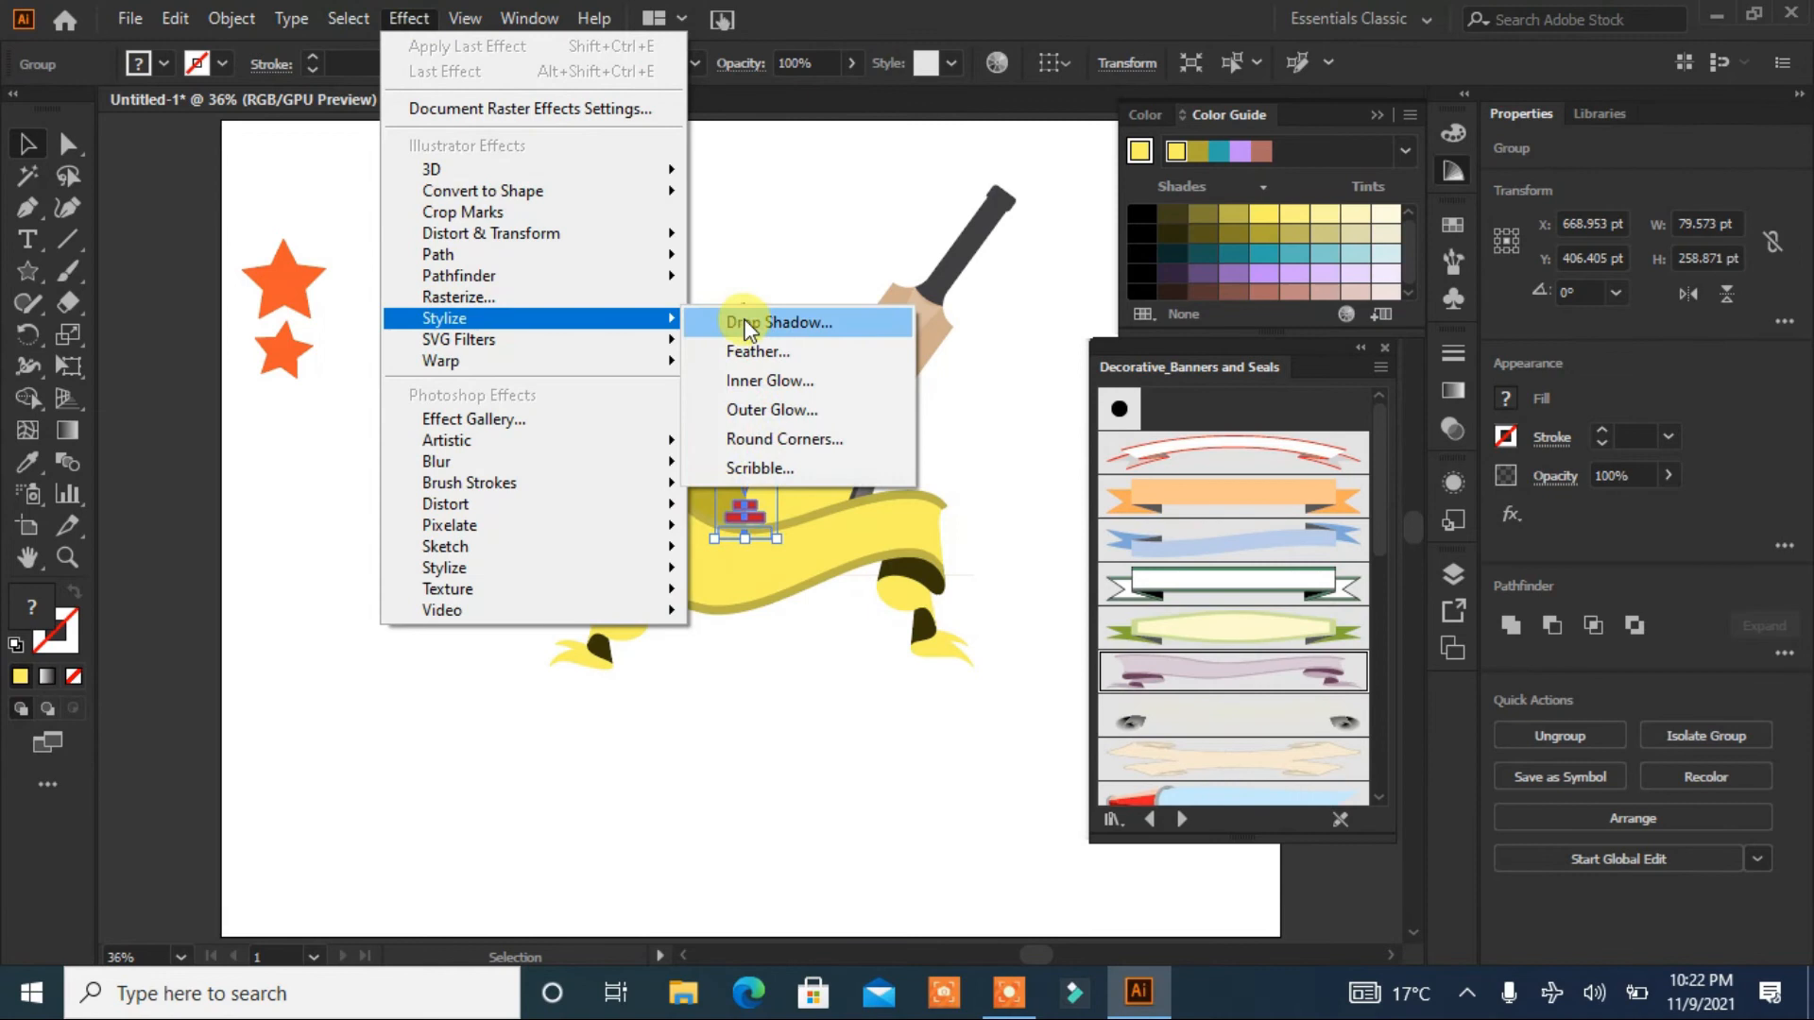
left_click(751, 318)
left_click_drag(968, 302, 1279, 243)
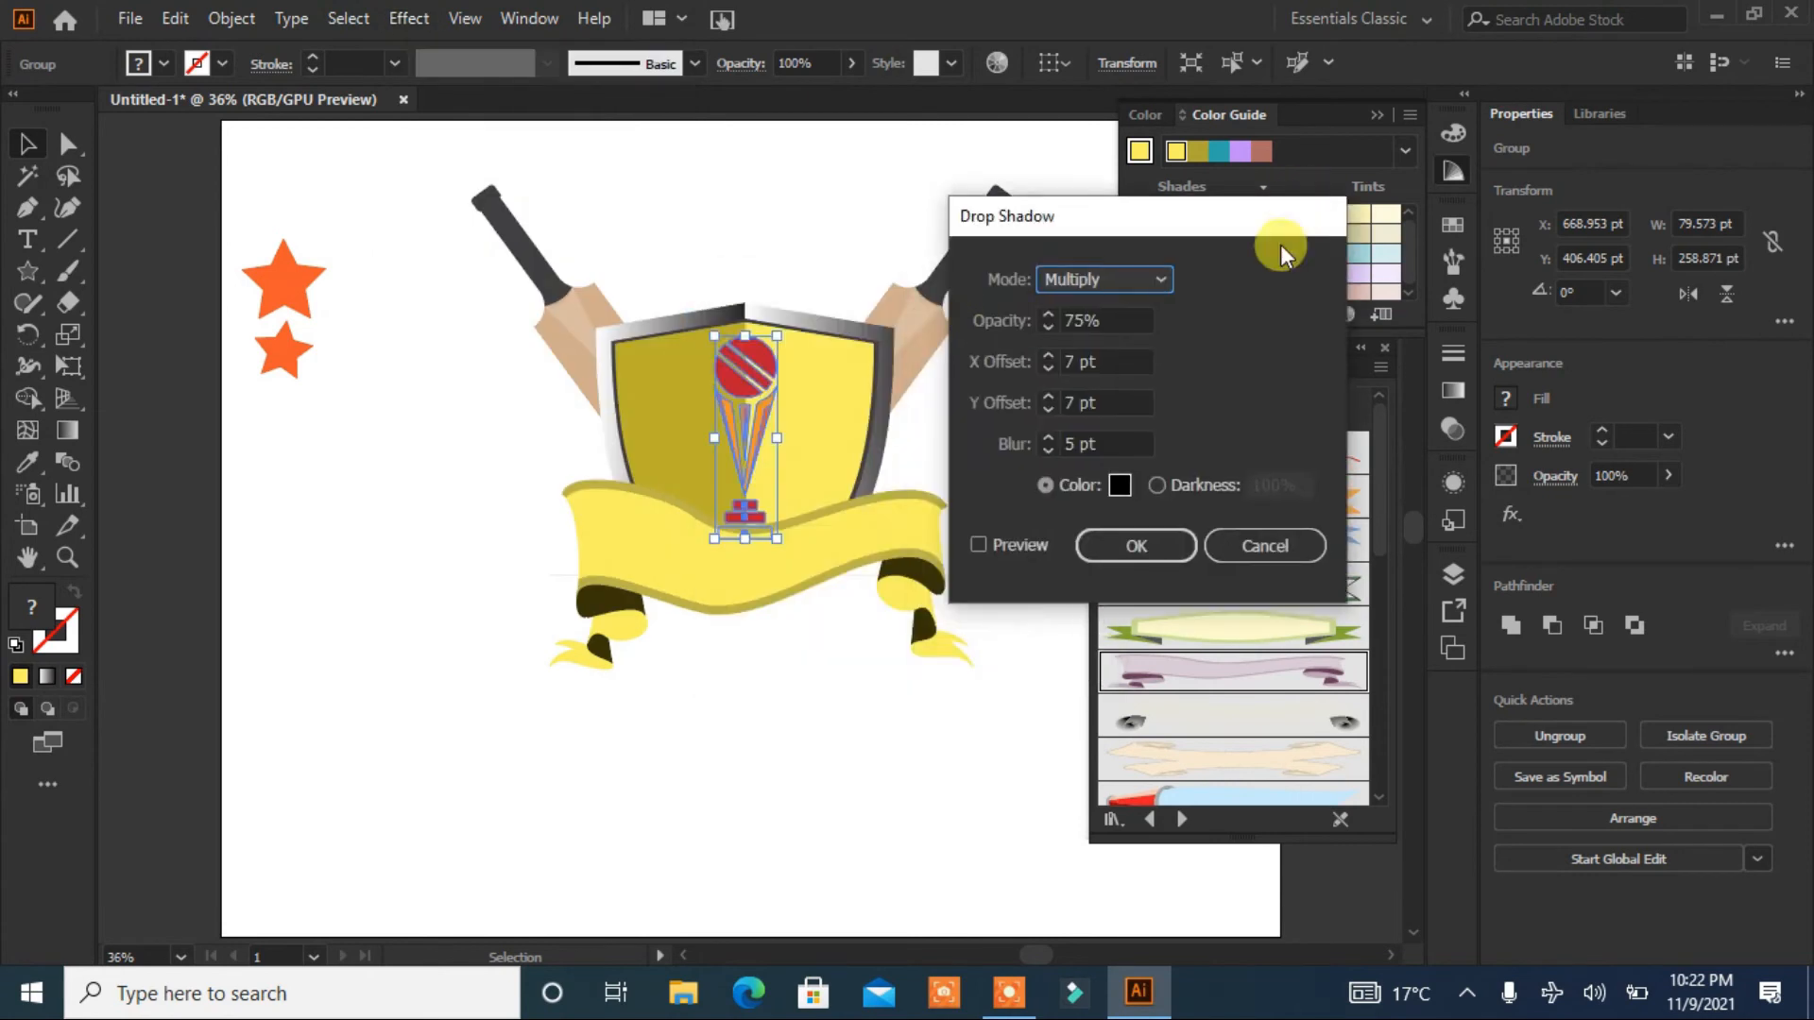
left_click(1003, 544)
left_click(1133, 545)
left_click(868, 673)
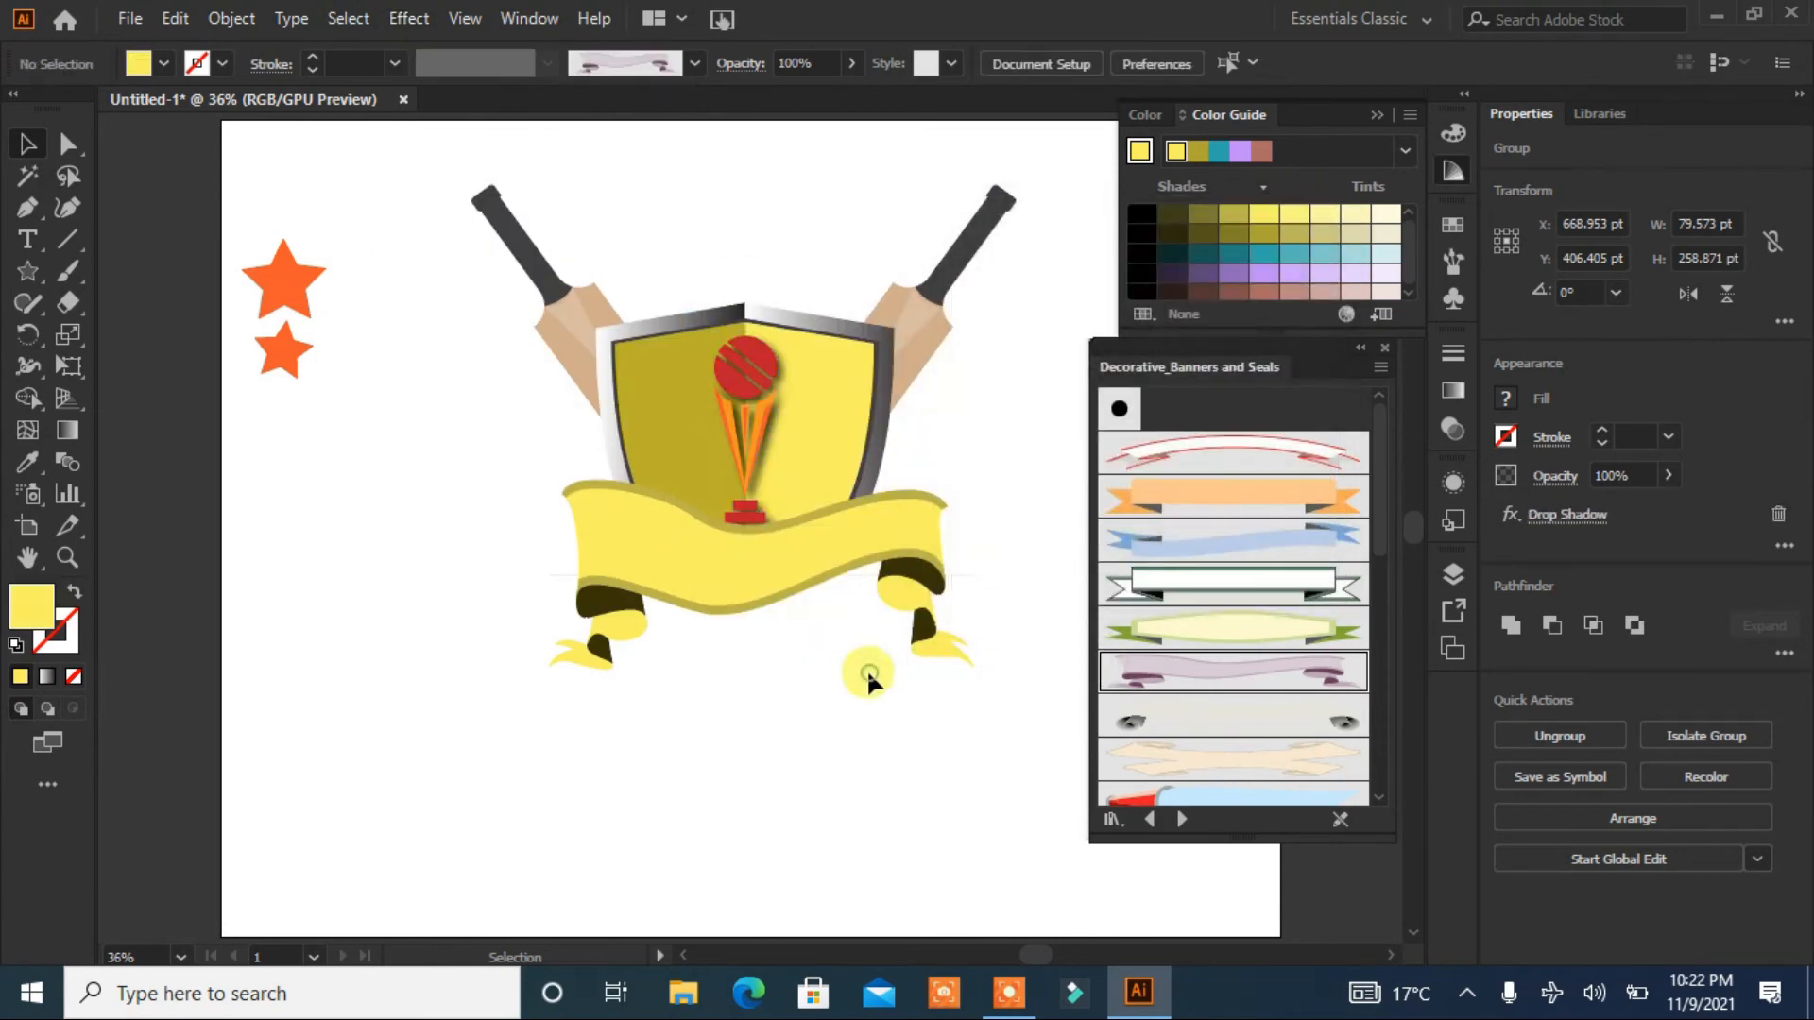
Step: Group the banner's front, its edge strips and the fold and tail pieces on its left side
left_click(725, 576)
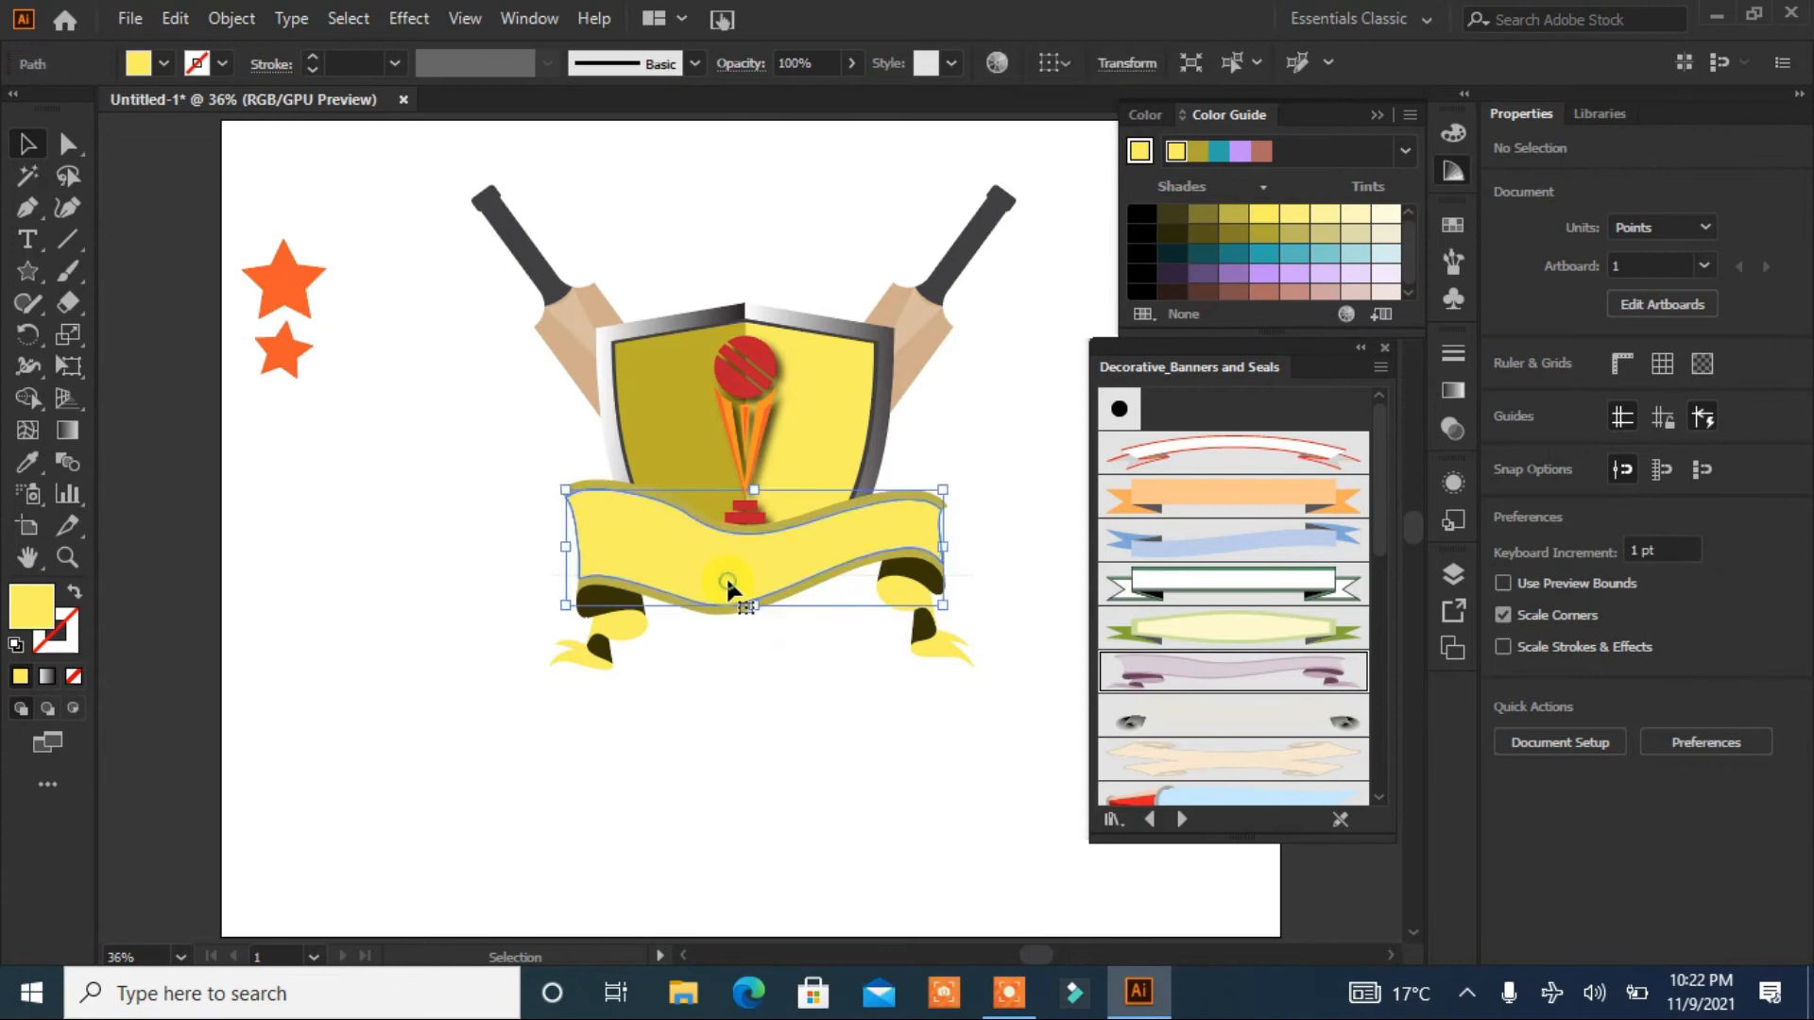
left_click(1007, 573)
left_click_drag(943, 700, 909, 710)
left_click_drag(453, 478, 626, 720)
left_click(435, 637)
left_click_drag(489, 462, 571, 665)
left_click_drag(594, 746, 595, 750)
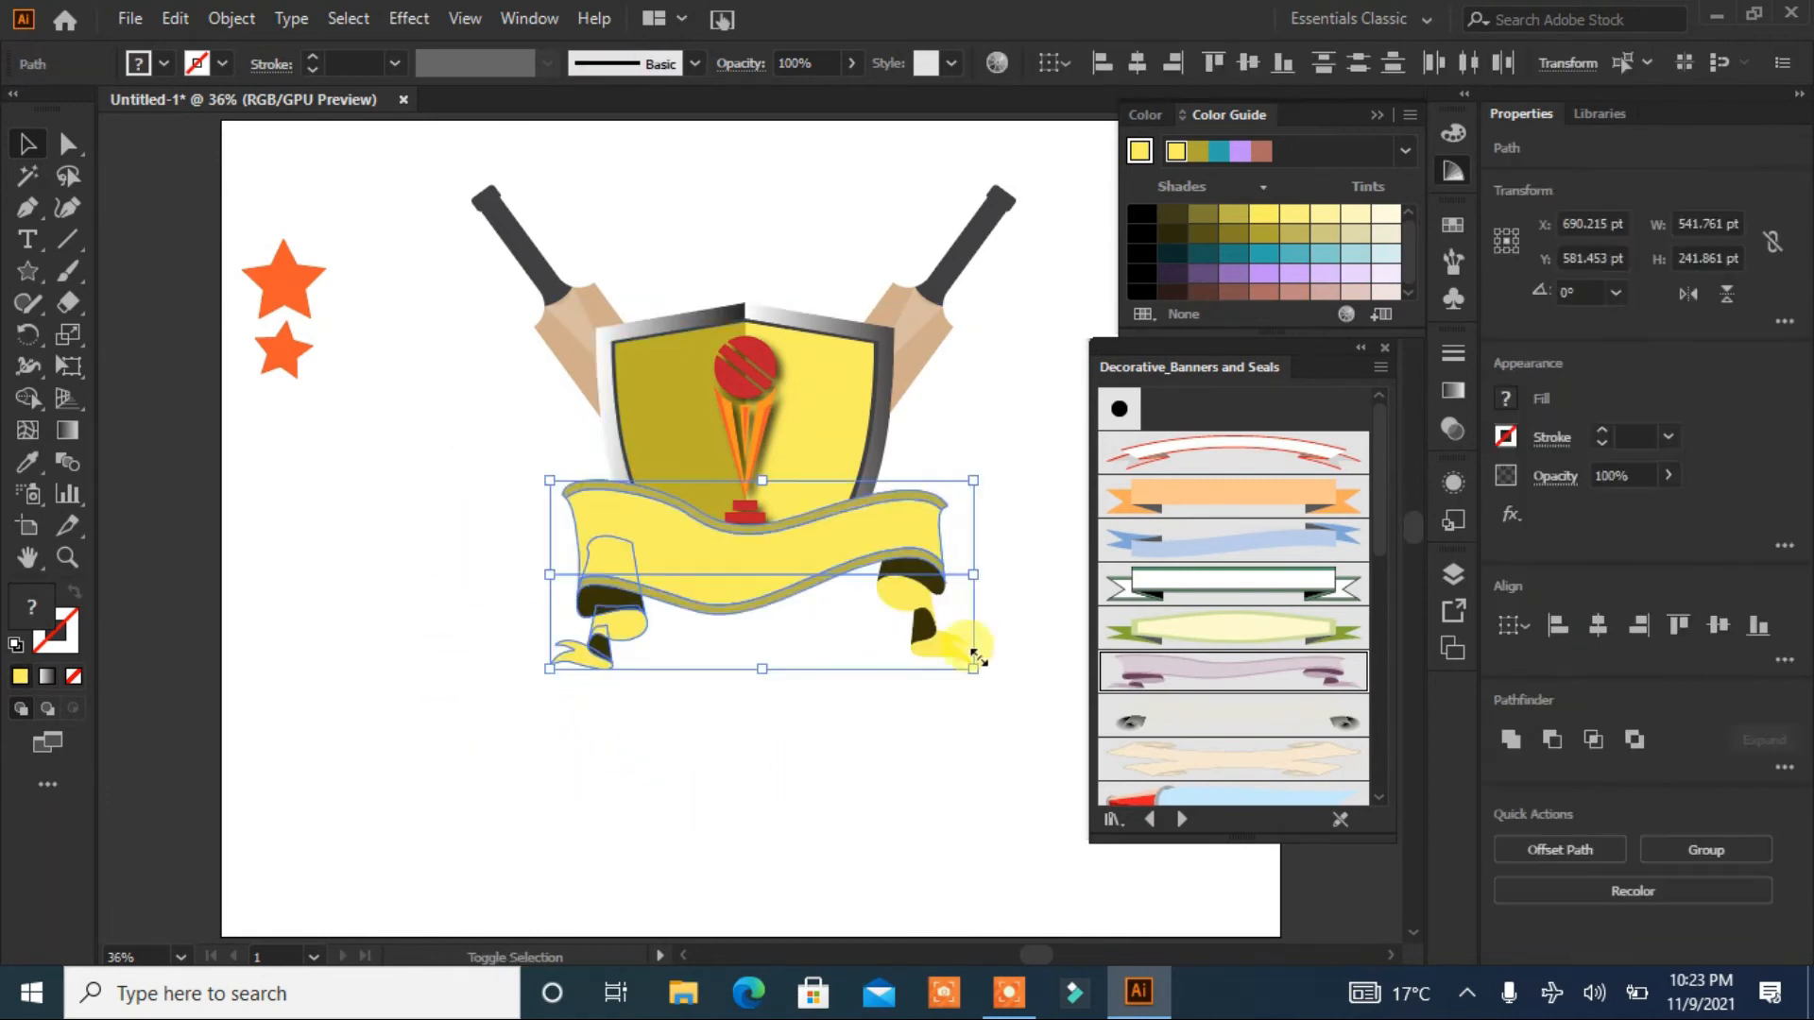
left_click_drag(943, 758, 910, 776)
left_click_drag(1000, 468, 910, 727)
left_click(1700, 850)
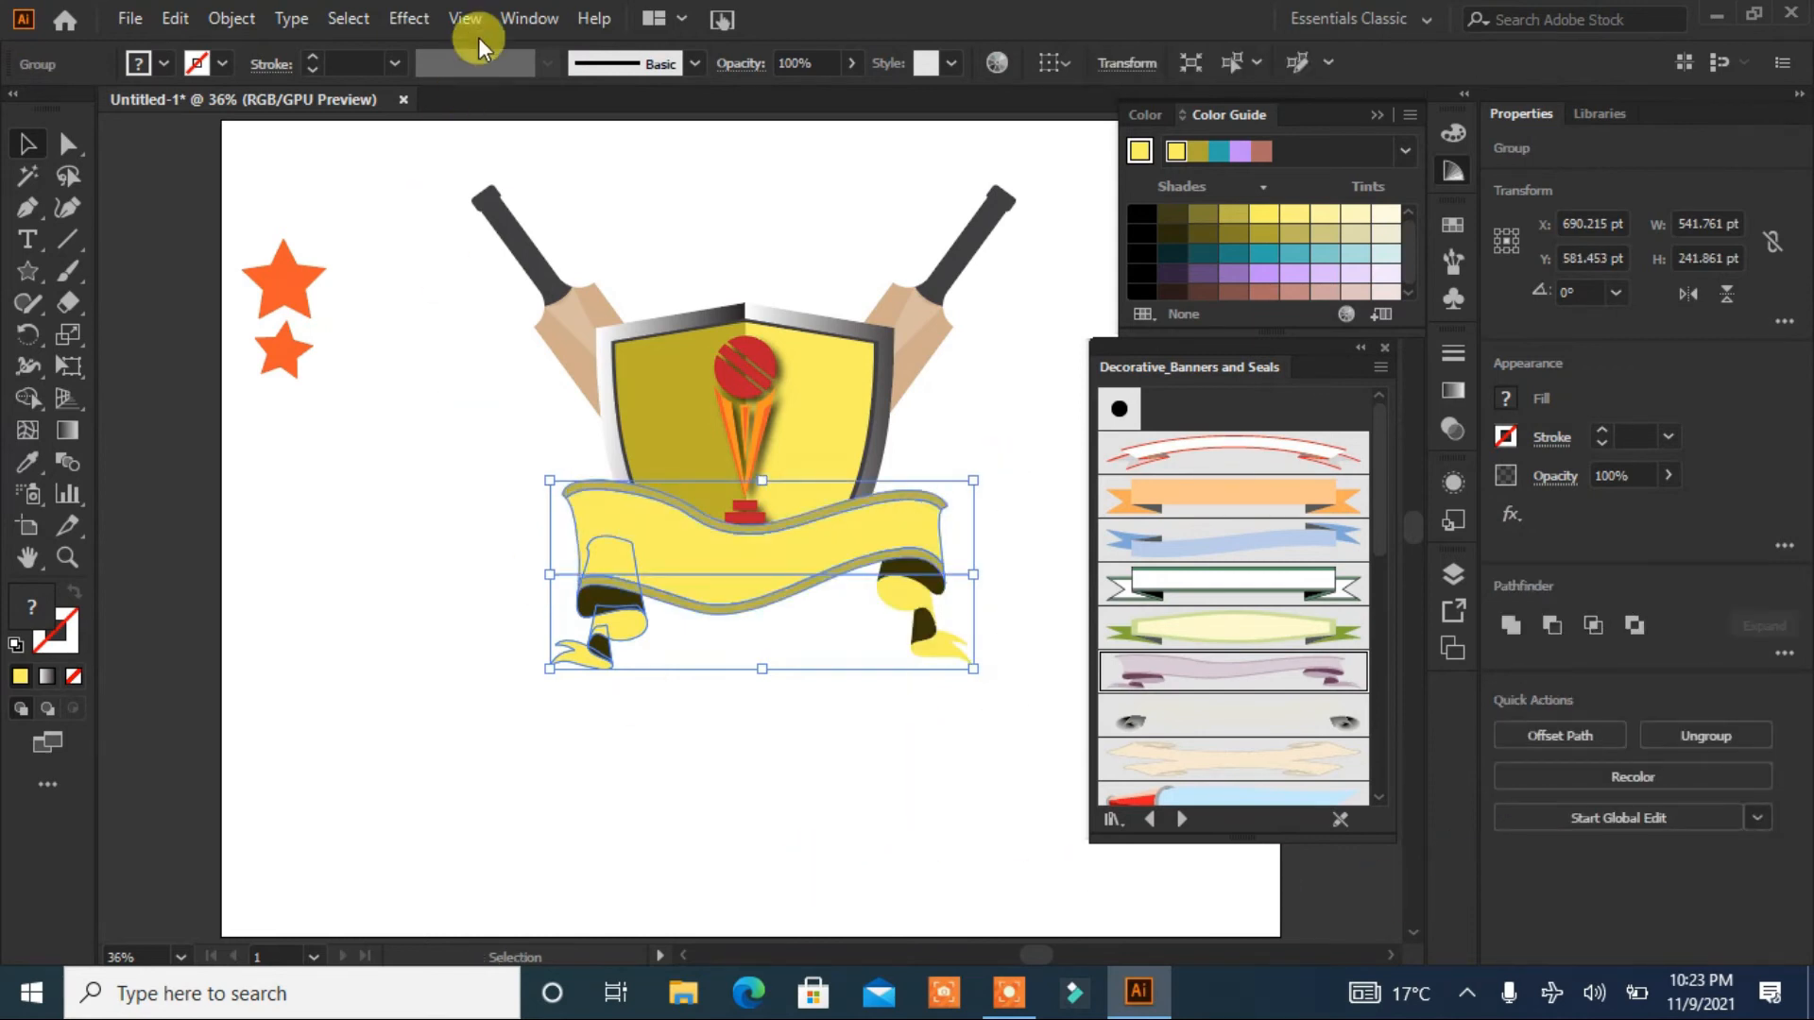
Step: Apply a Drop Shadow to the banner group in Multiply mode with 75% opacity, 7 pt offsets and 5 pt blur
left_click(408, 19)
mouse_move(623, 317)
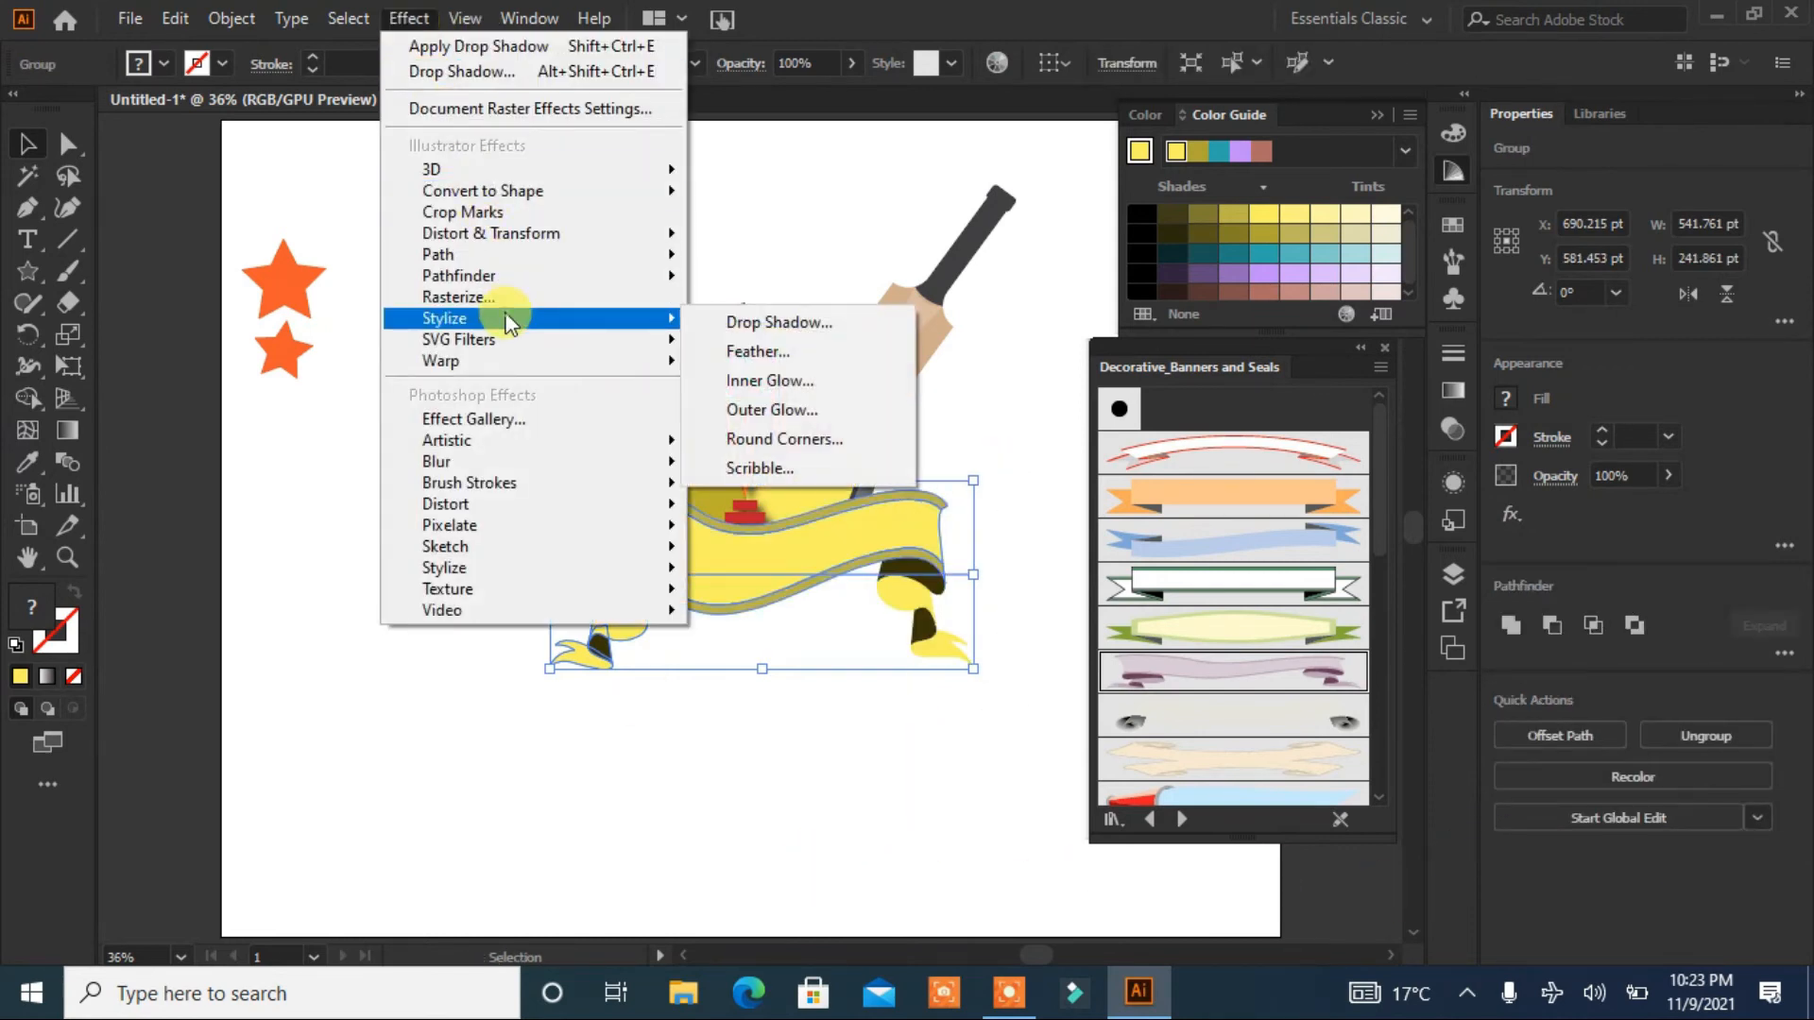
left_click(762, 321)
left_click(980, 545)
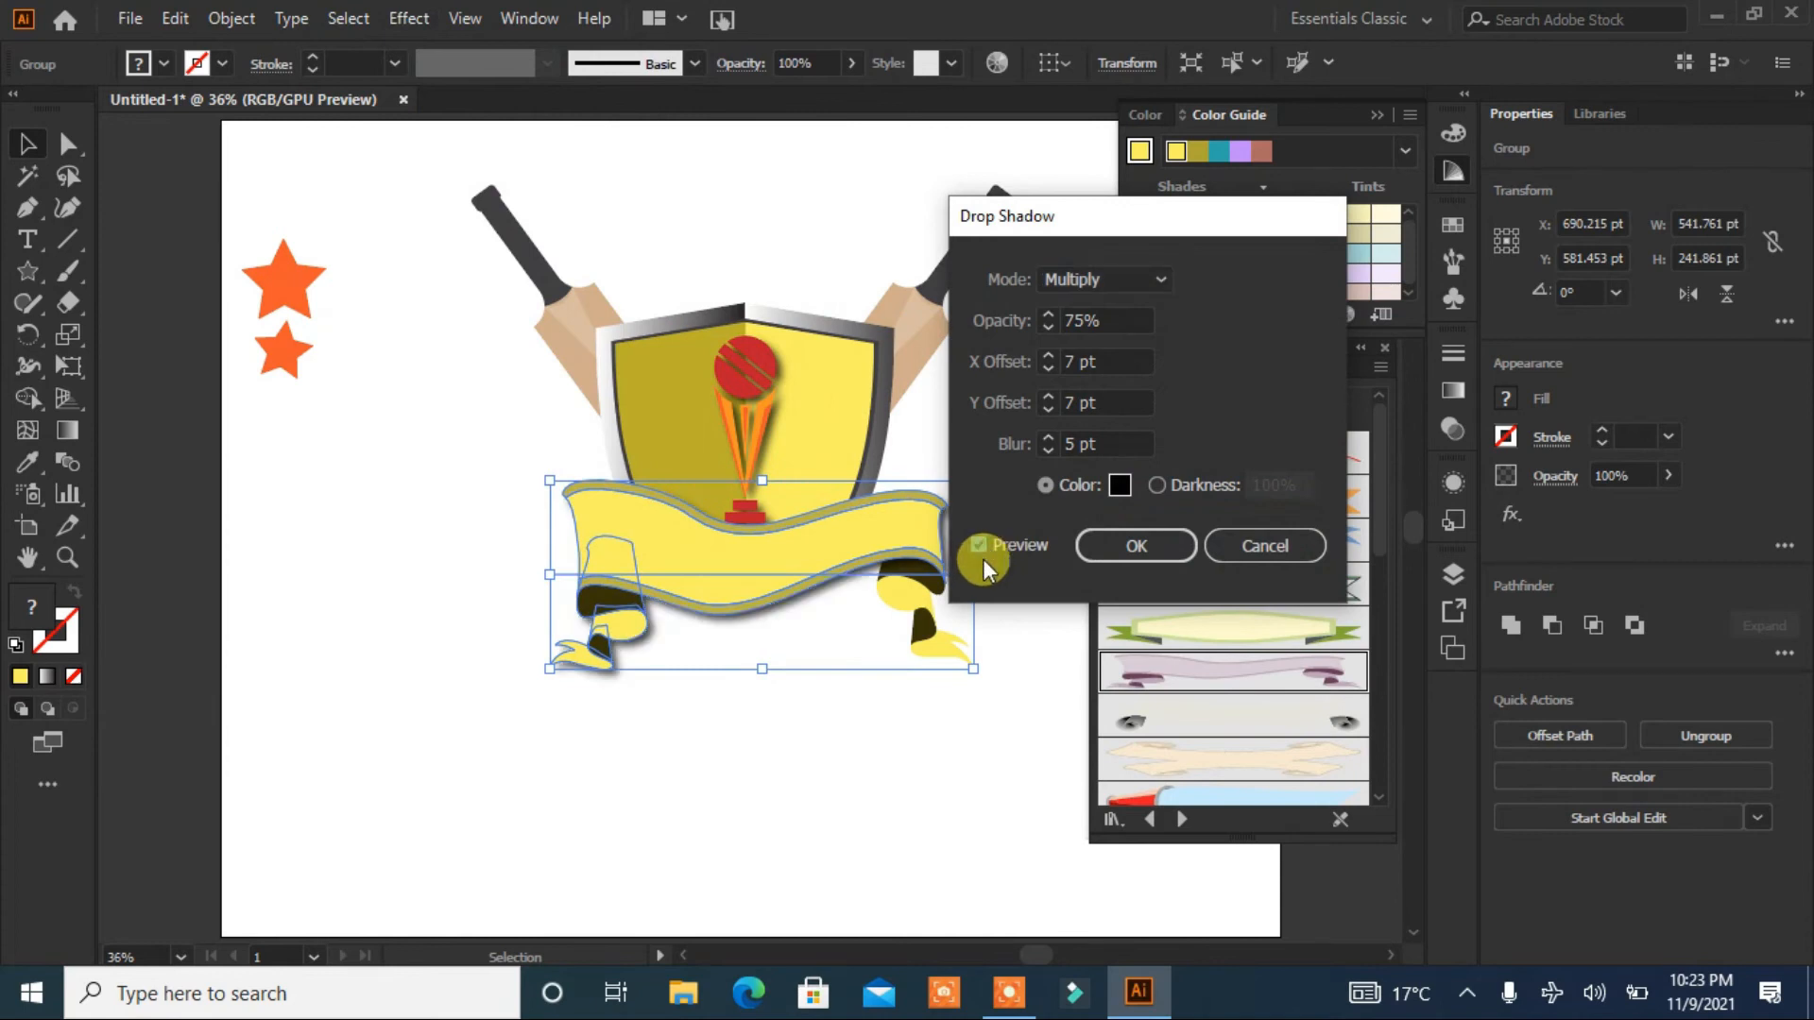
left_click(1134, 548)
left_click(866, 731)
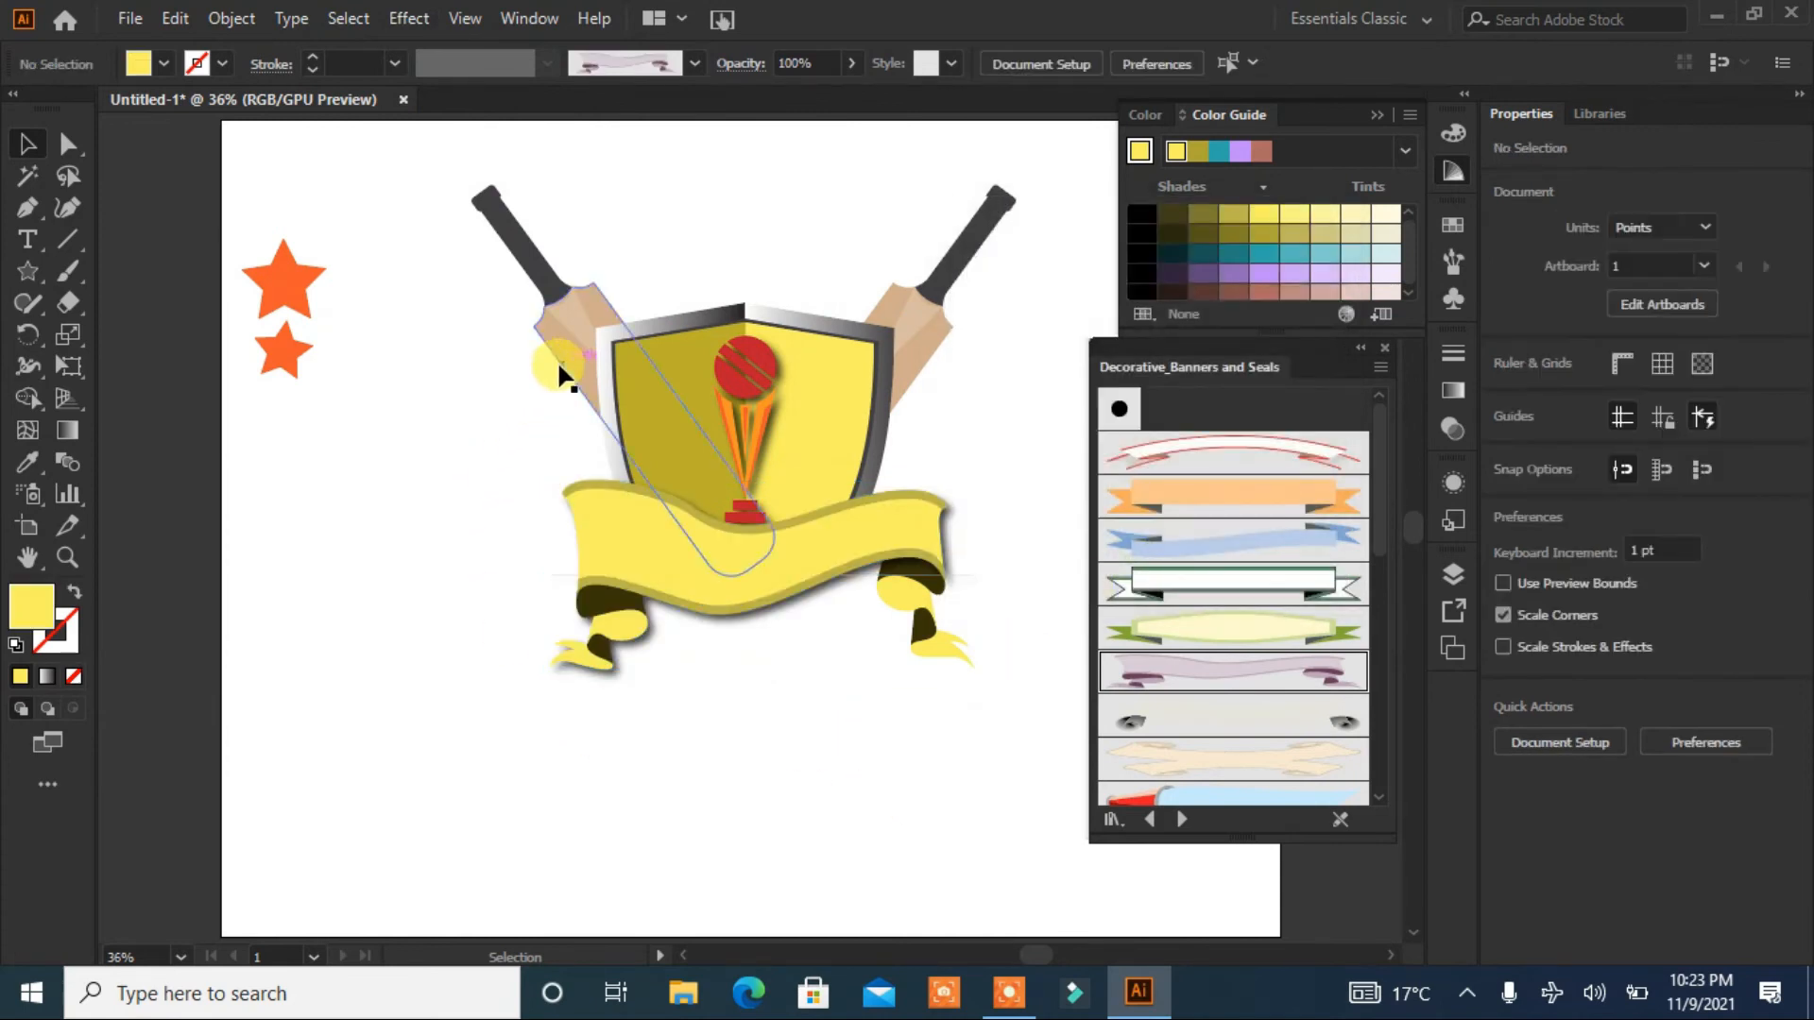
Step: Try to apply a Multiply Drop Shadow with 75% opacity, 7 pt offsets and 5 pt blur to the bats, shield and trophy together
left_click(669, 317)
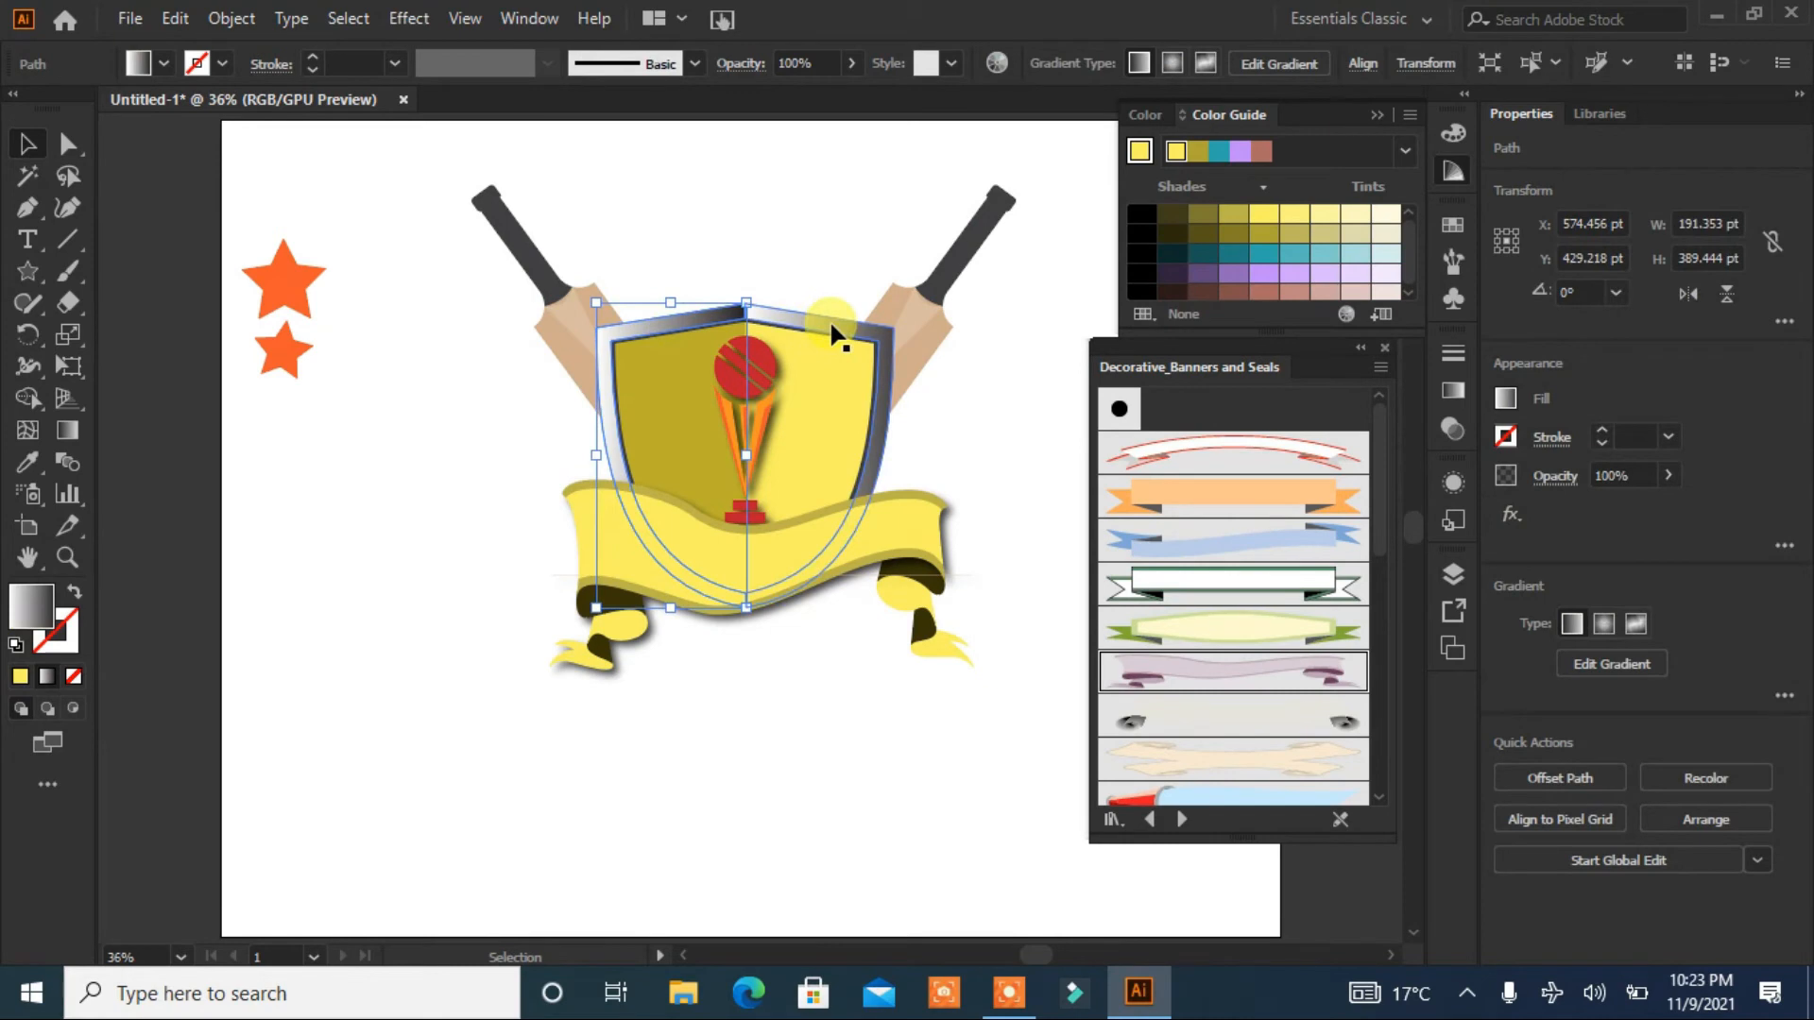
left_click_drag(1043, 206, 477, 332)
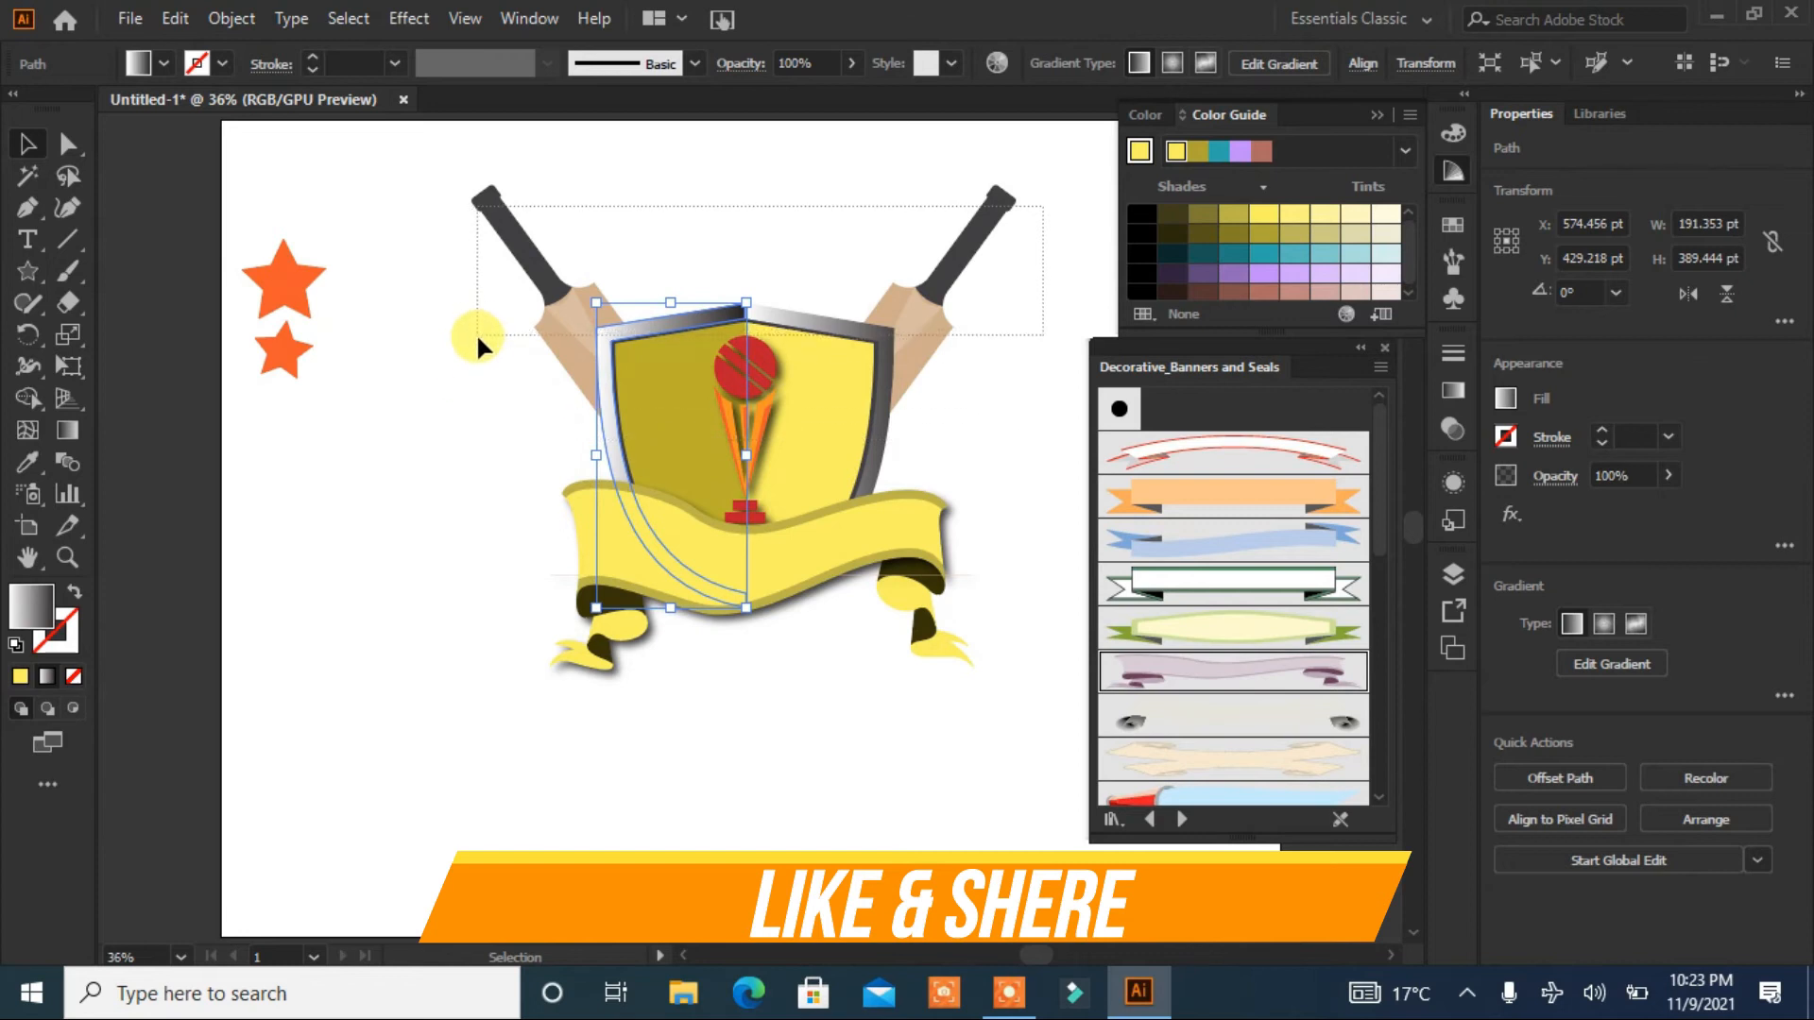
left_click_drag(476, 333, 476, 332)
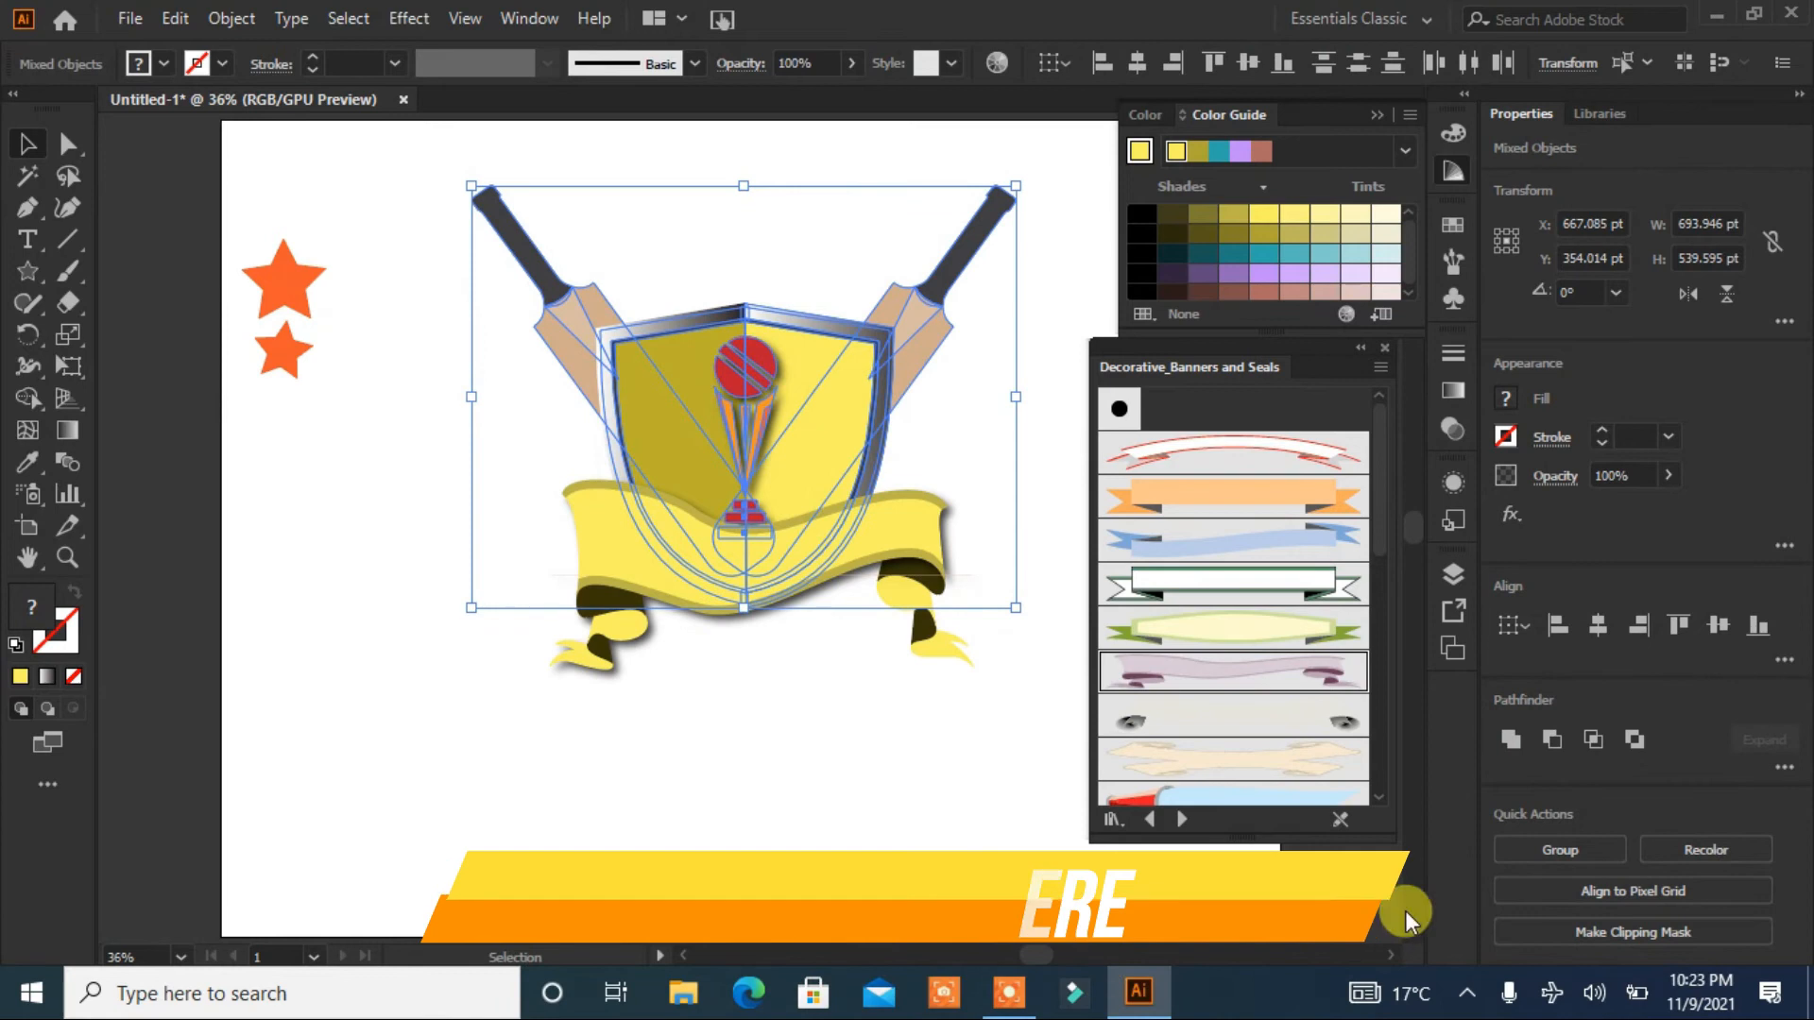
left_click(408, 18)
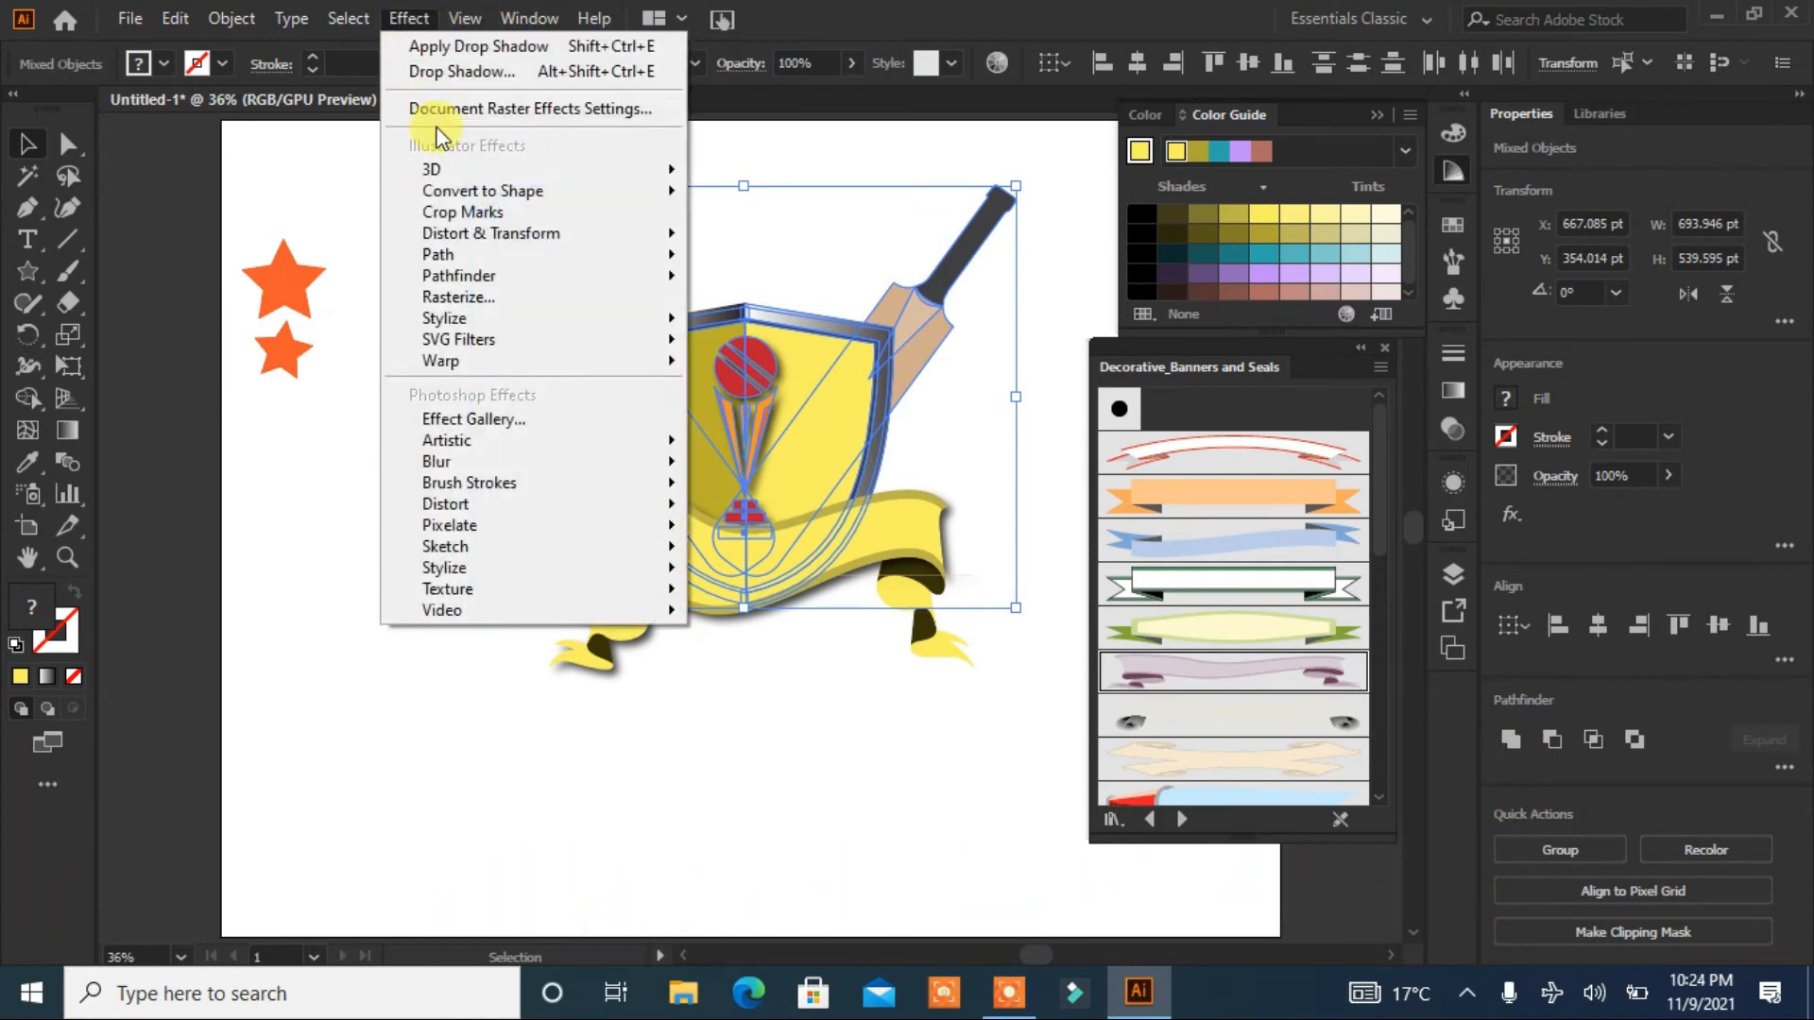
mouse_move(472, 318)
left_click(742, 322)
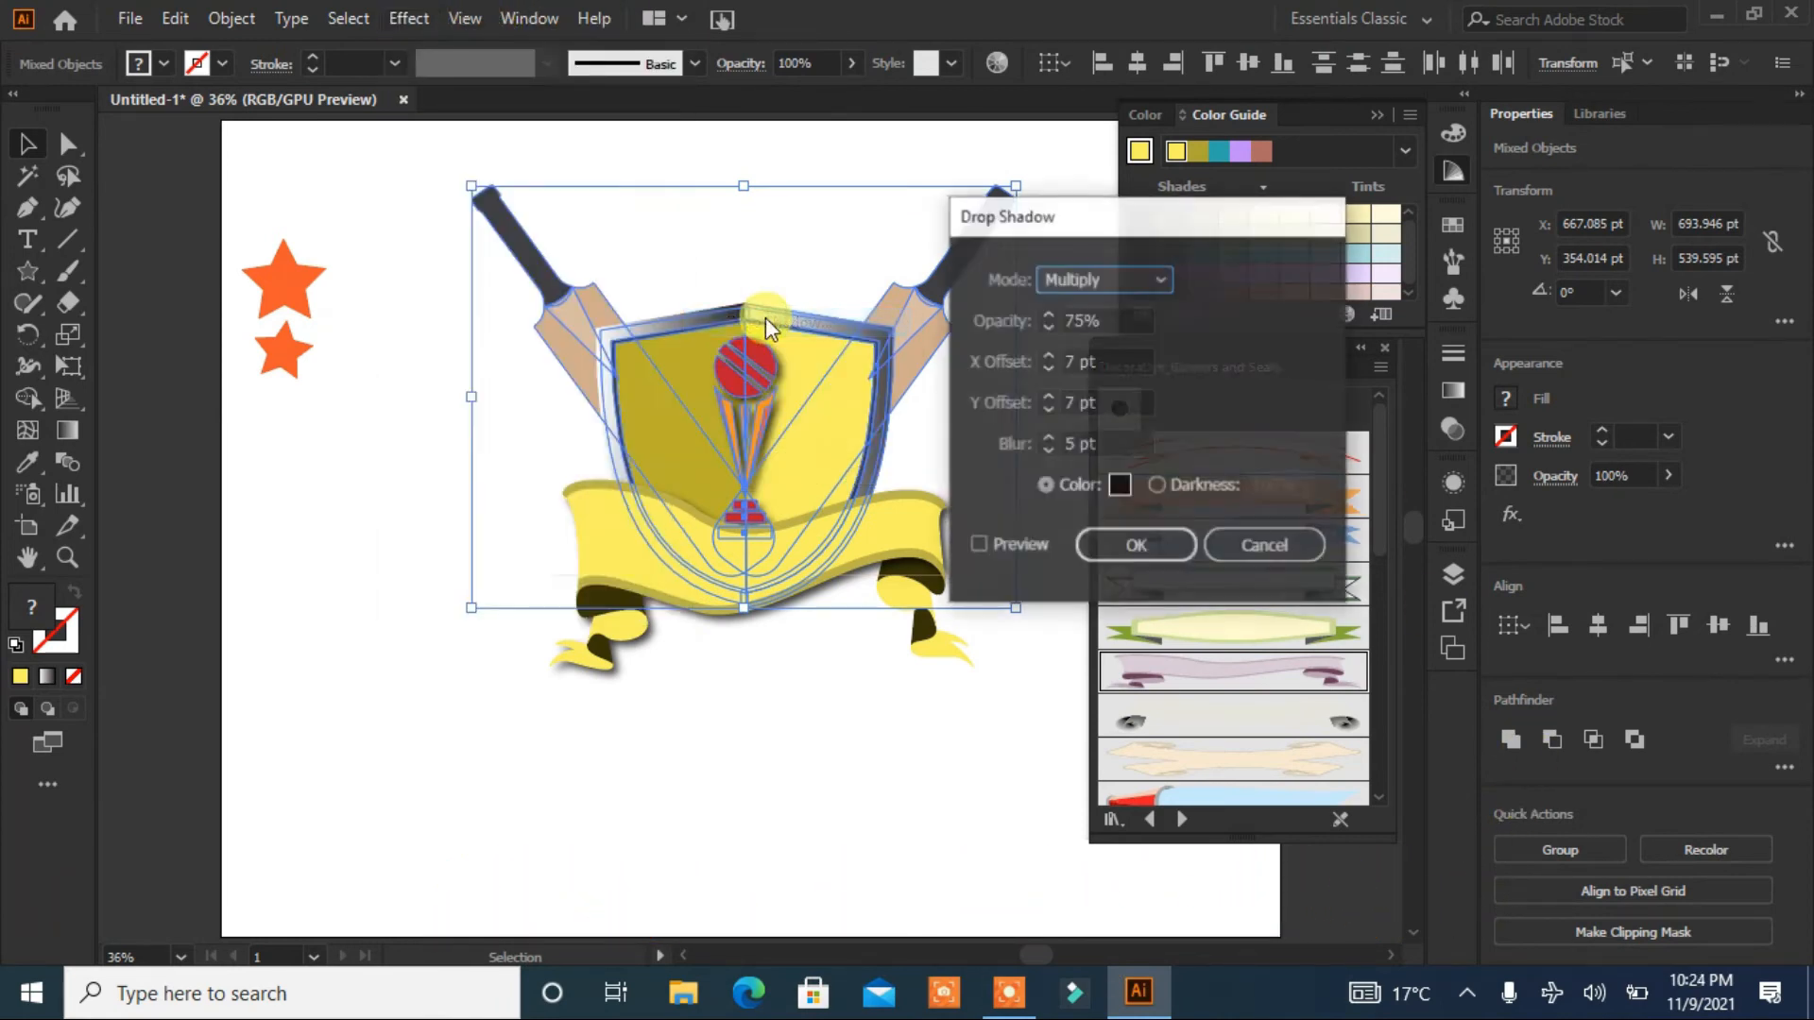
left_click(999, 544)
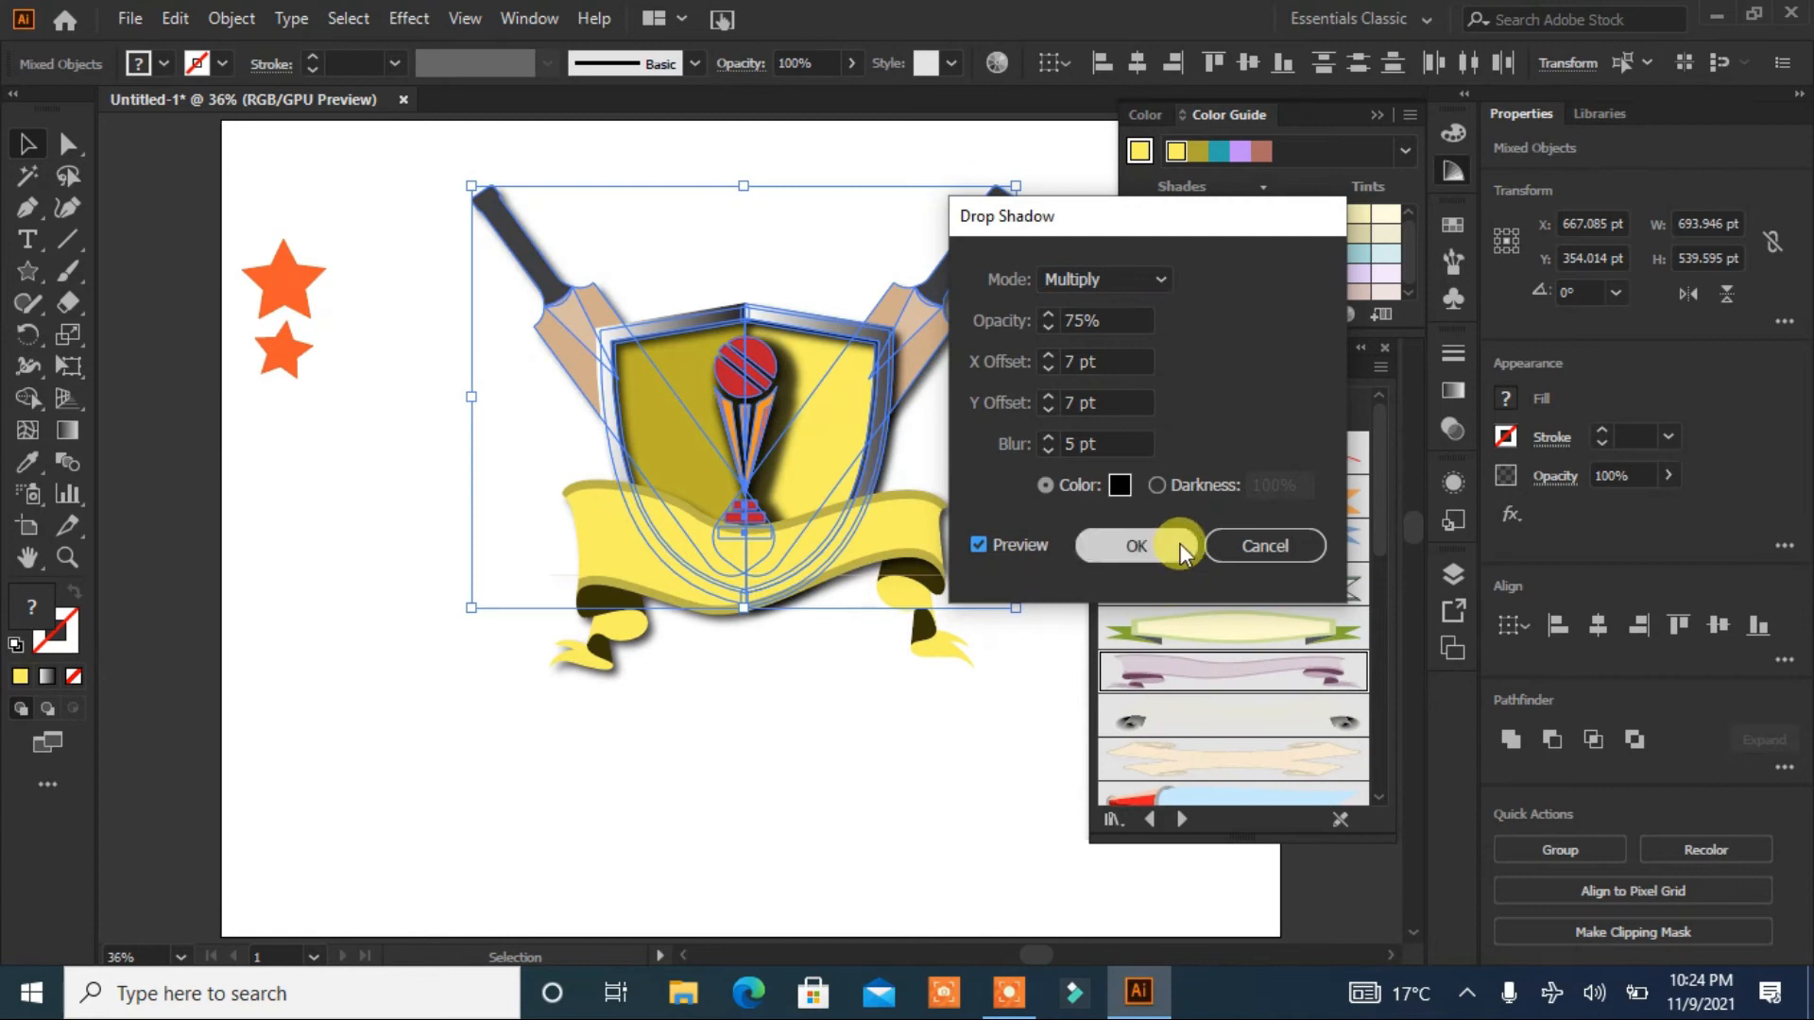
left_click(1181, 545)
left_click(705, 819)
Step: Move the trophy down off the shield and group the two bats with the shield pieces
left_click(753, 425)
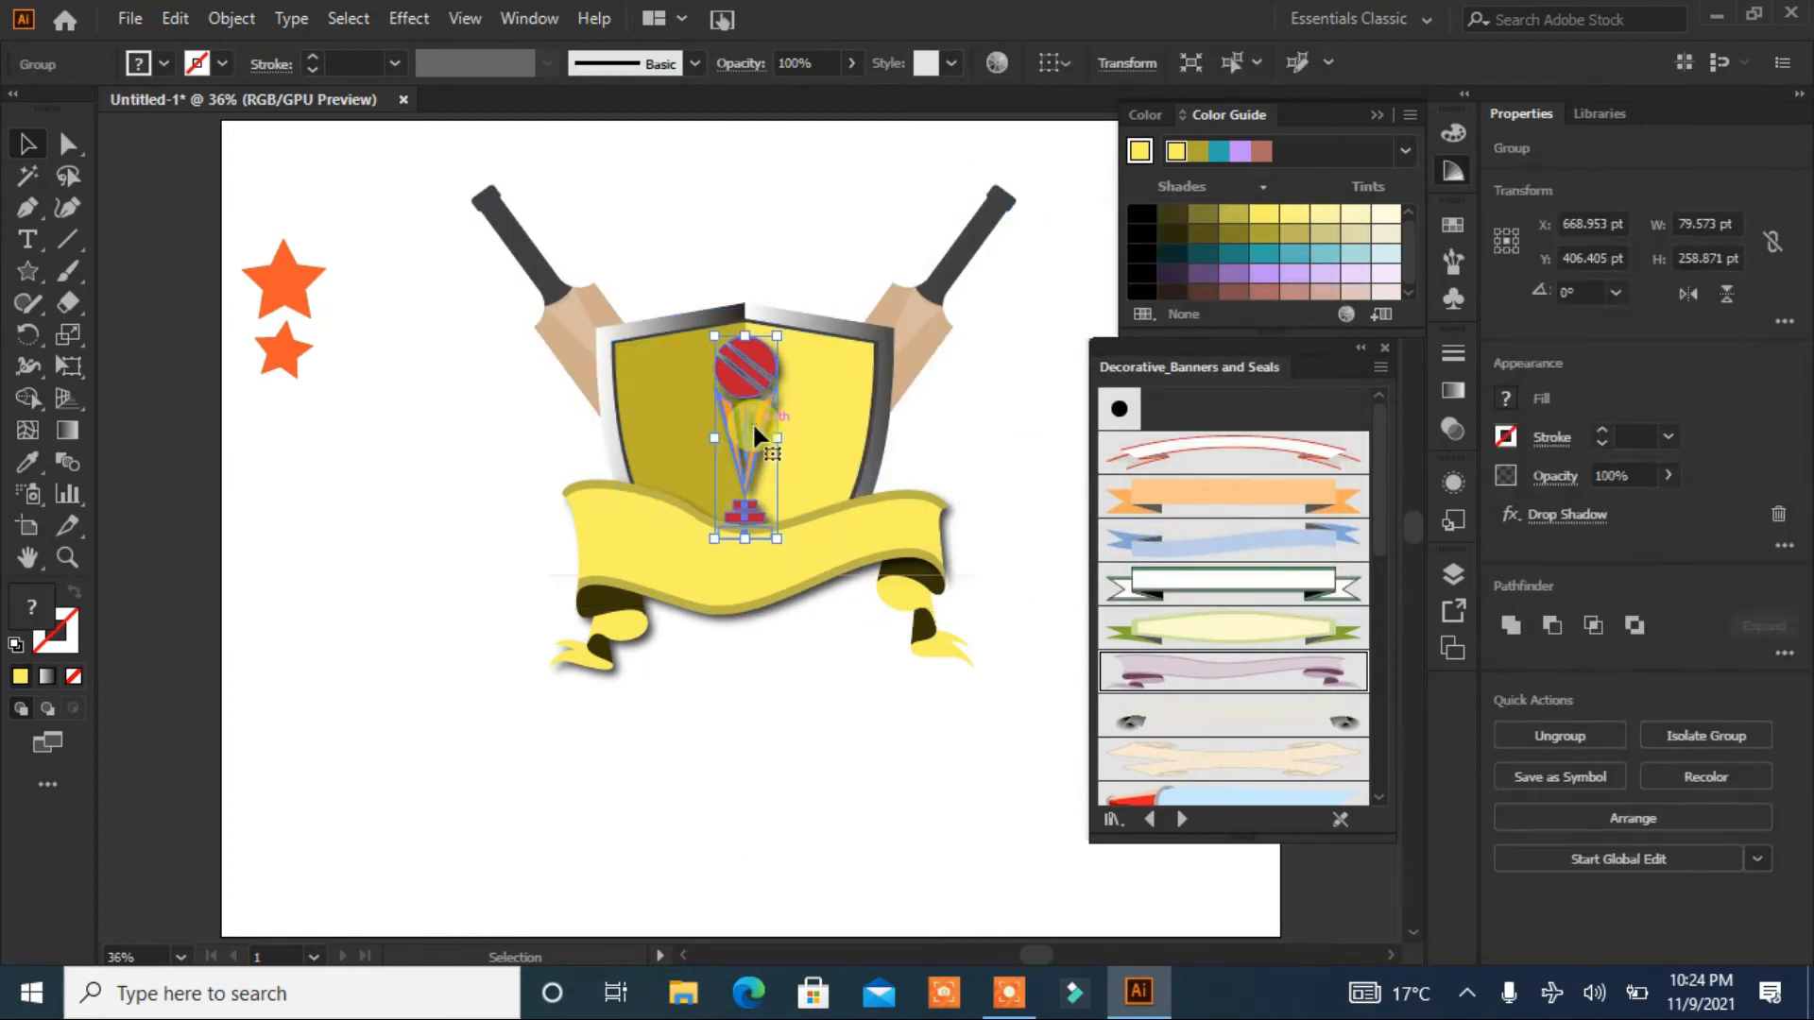
left_click_drag(752, 421, 758, 605)
left_click_drag(546, 436, 502, 413)
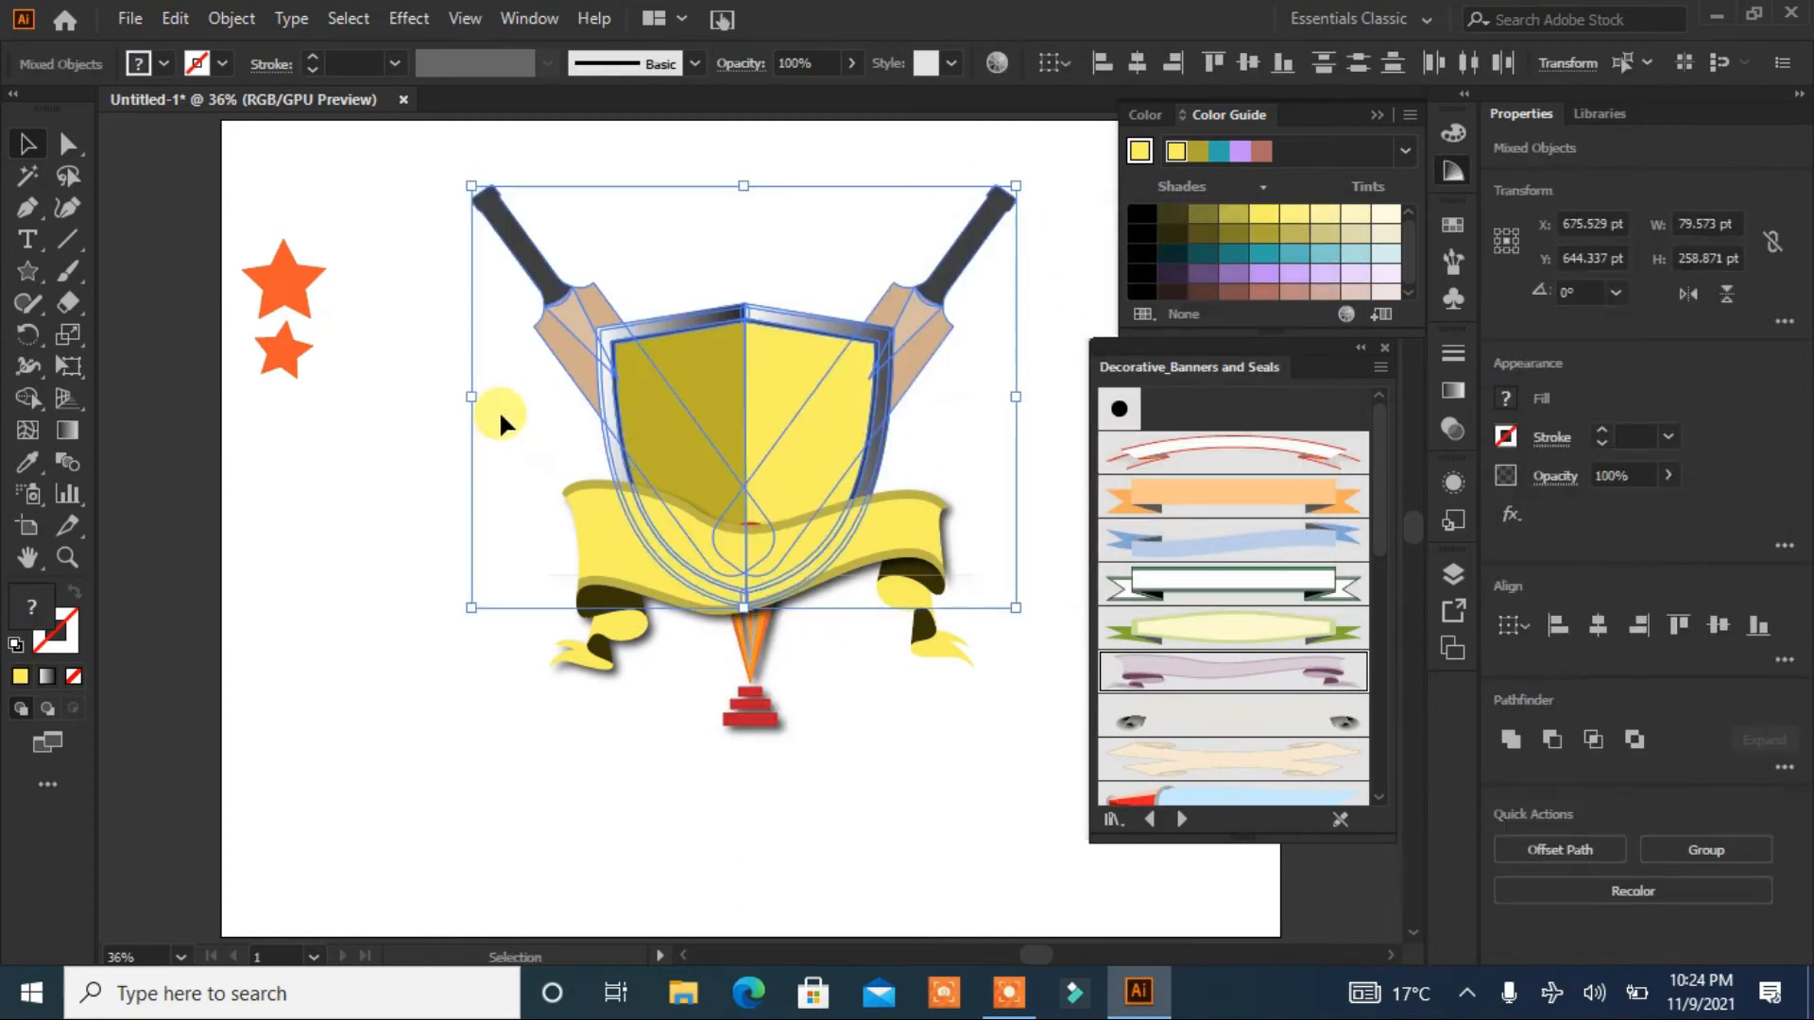
left_click(779, 808)
left_click_drag(1026, 240, 482, 354)
left_click(1699, 837)
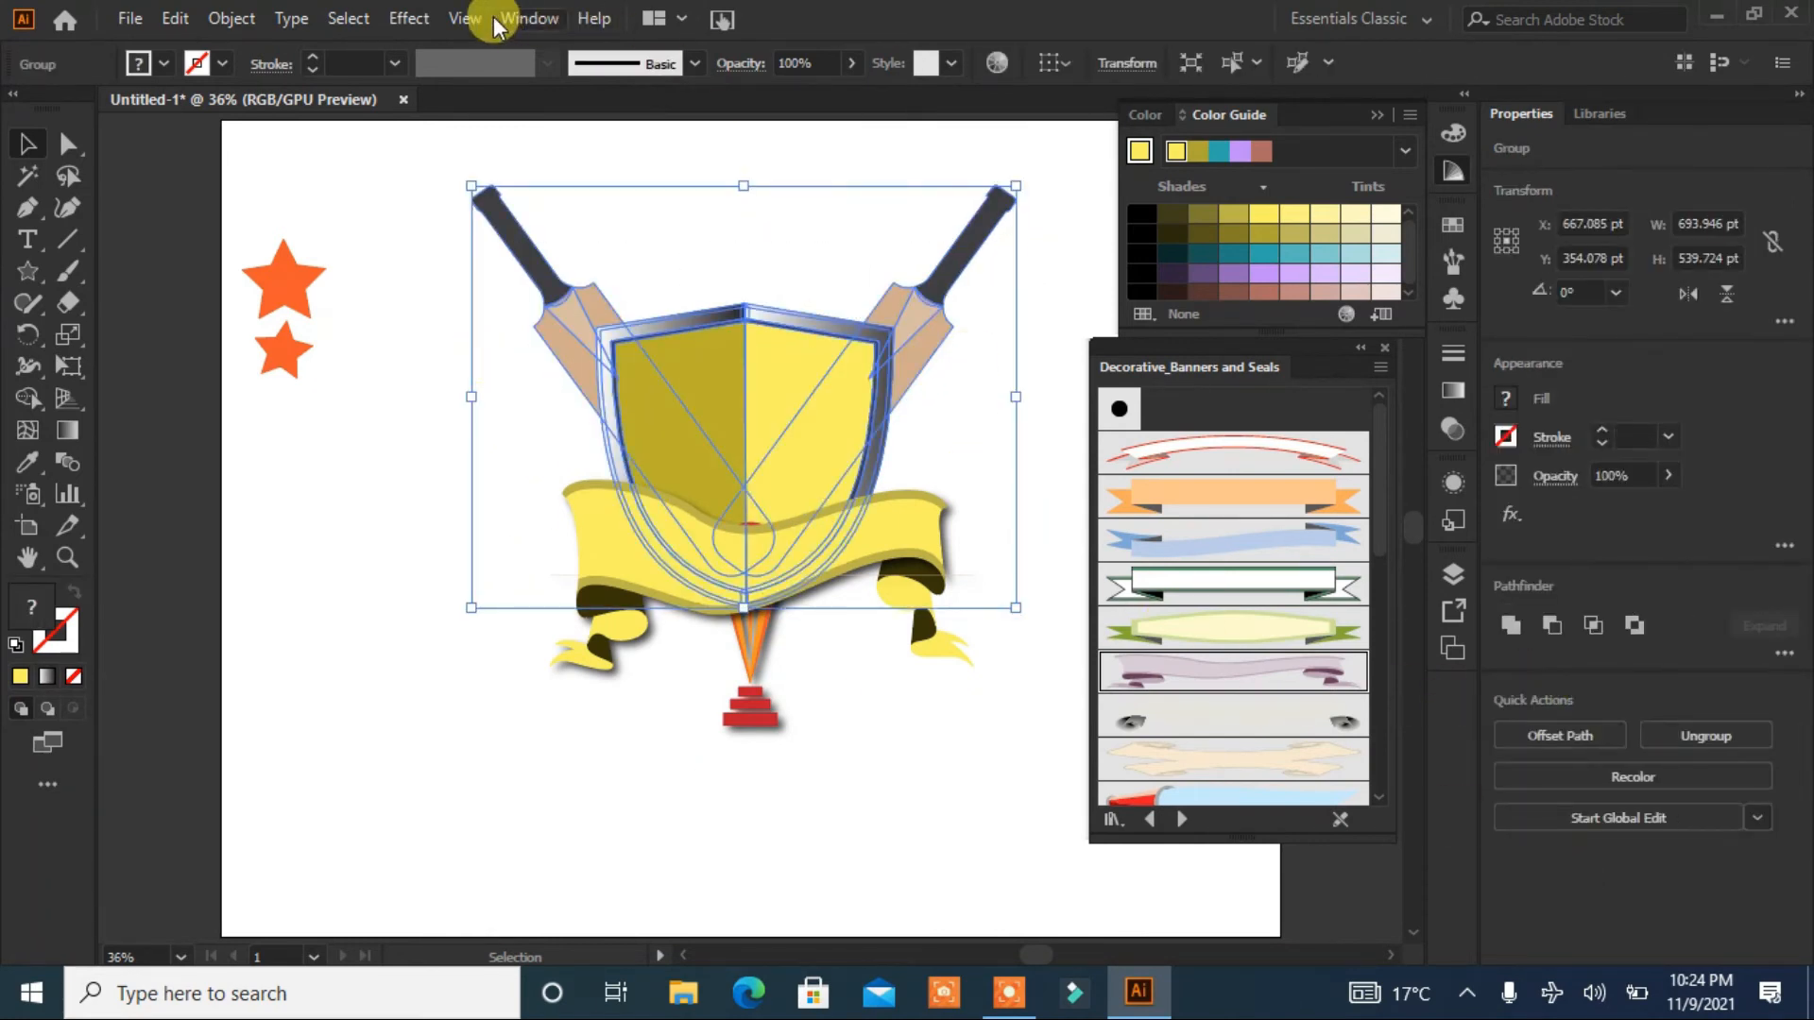
Step: Apply a Drop Shadow to the bats-and-shield group in Multiply mode with 75% opacity, 7 pt X and Y offsets and 5 pt blur
left_click(409, 18)
left_click(755, 324)
left_click(1006, 547)
left_click(1138, 546)
left_click(943, 729)
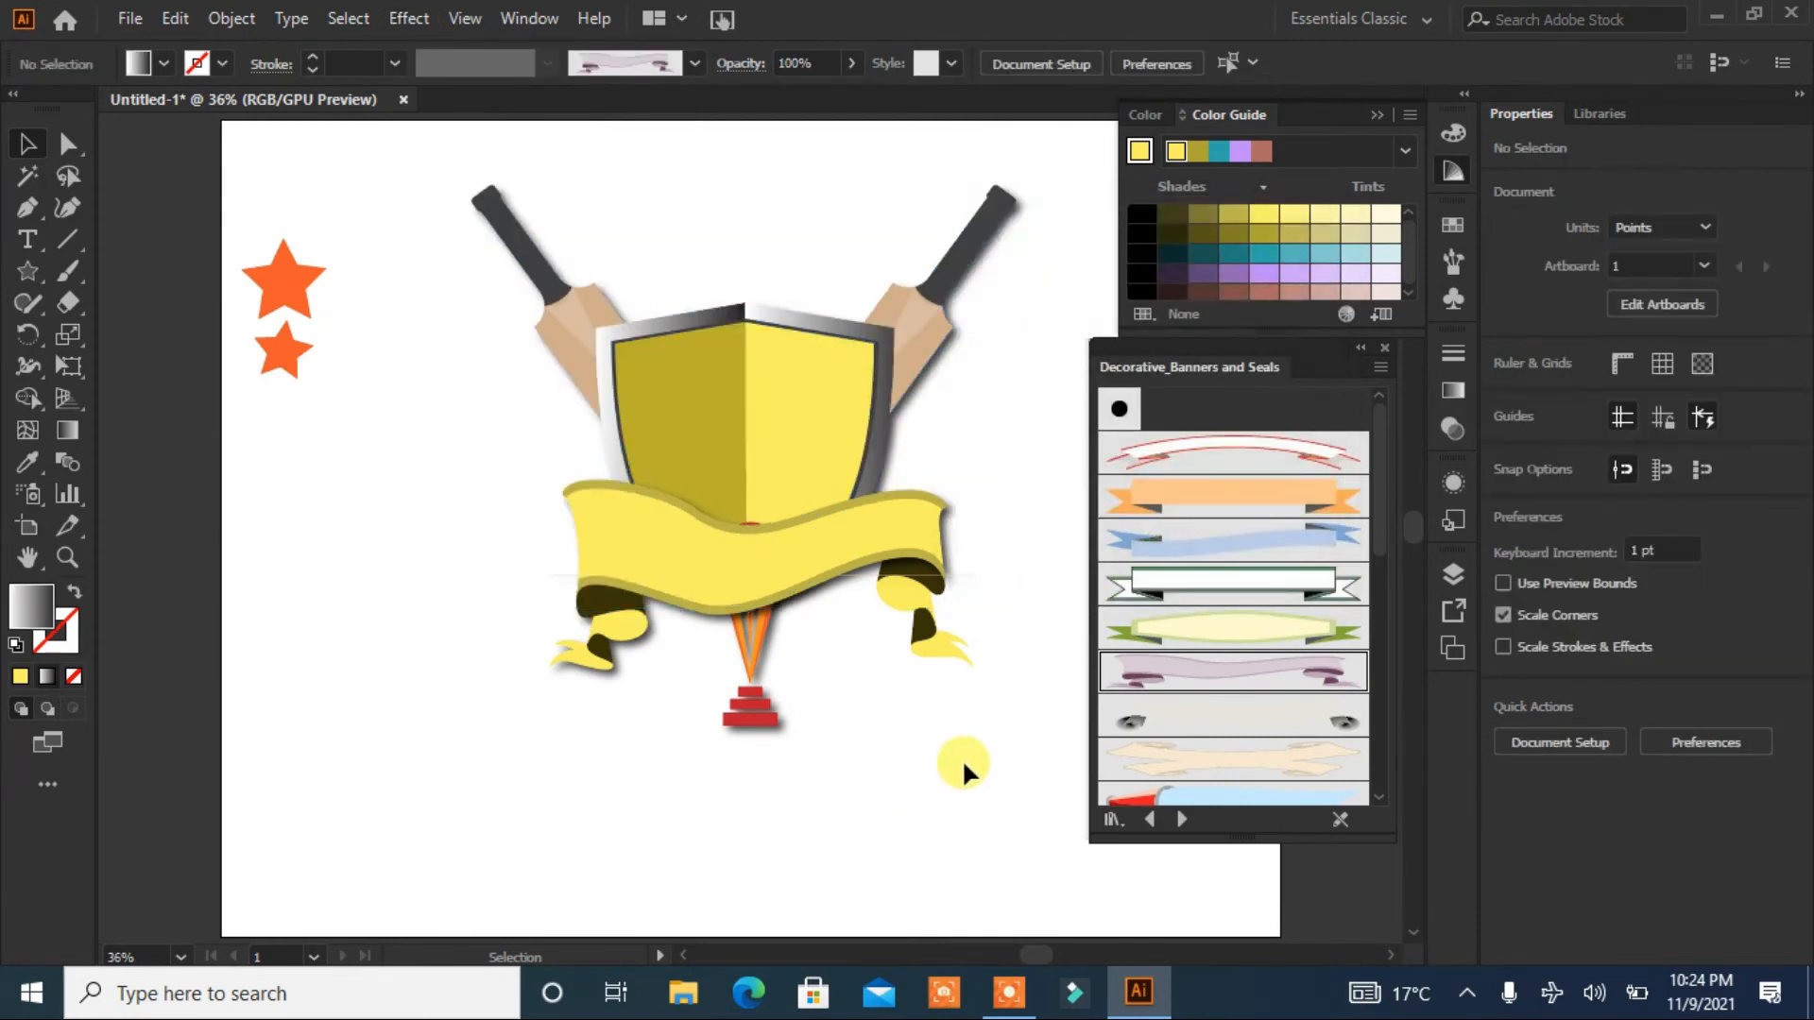
Step: Move the trophy back up onto the middle of the shield, with its base just above the banner
left_click(762, 716)
left_click_drag(761, 712, 752, 467)
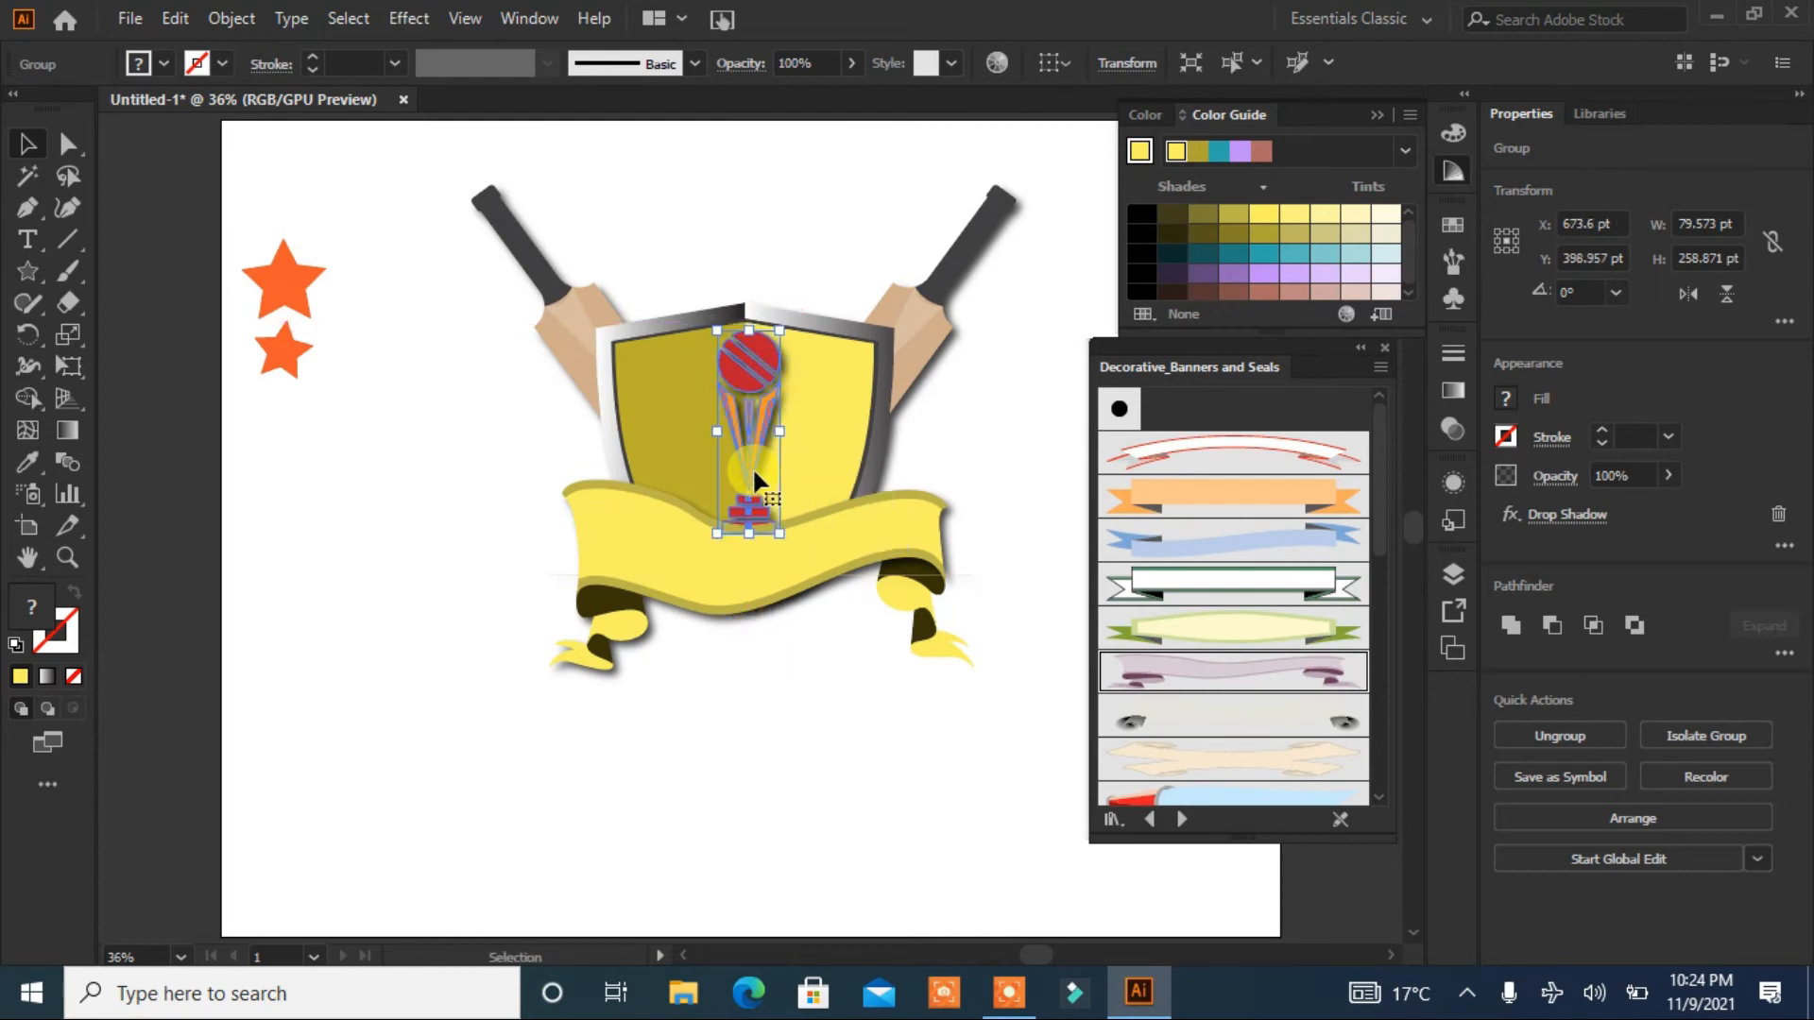
left_click(829, 779)
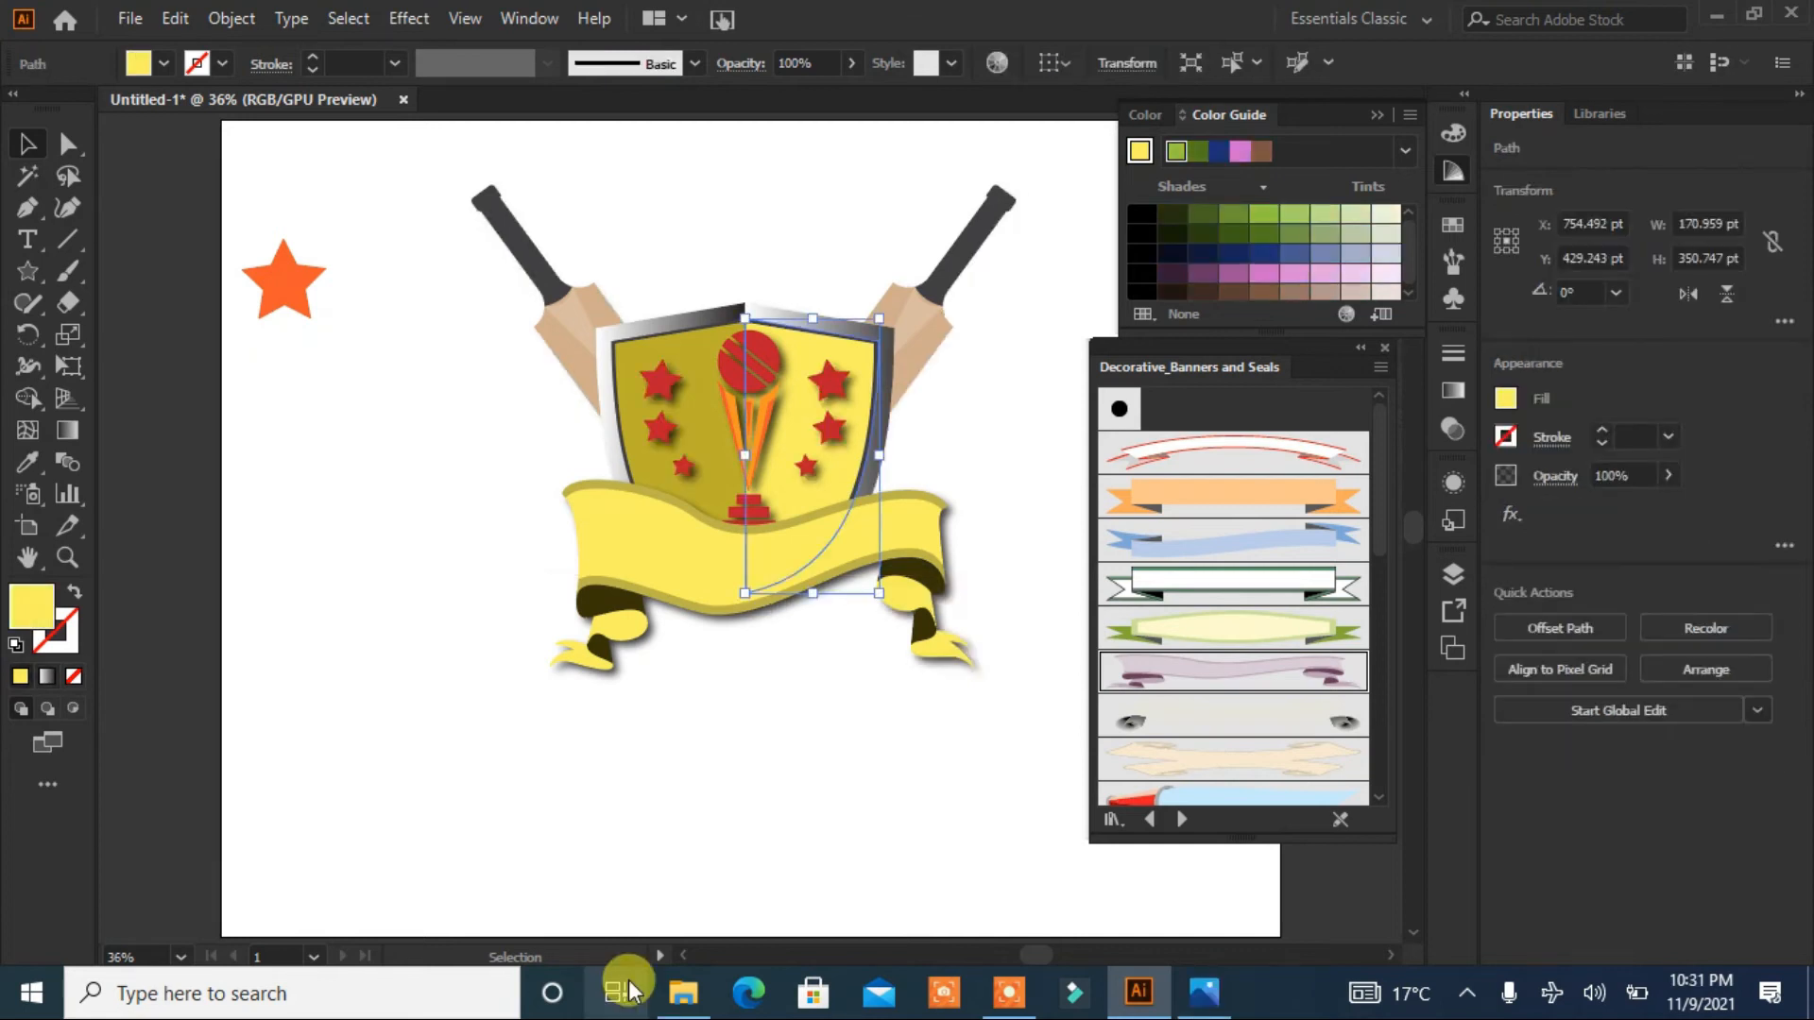
Step: Fill the shield's light yellow right half with a bright, saturated green
double_click(31, 605)
left_click_drag(967, 594, 958, 550)
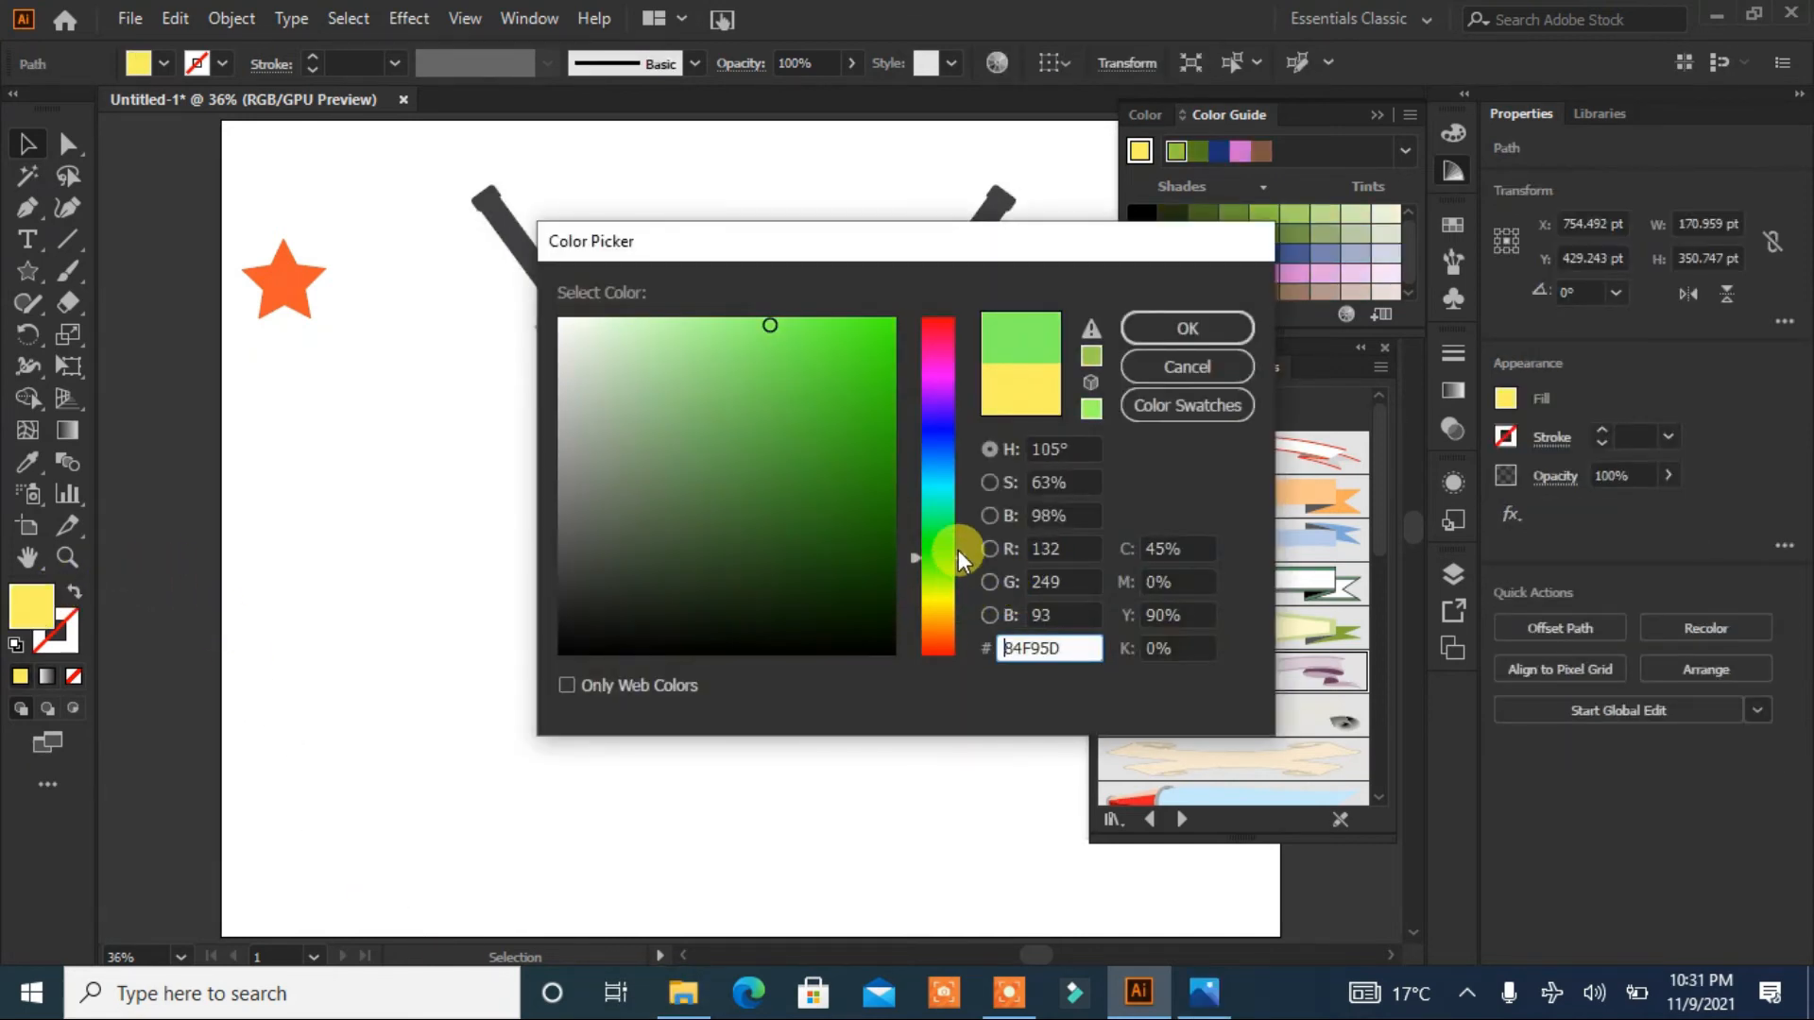
left_click(883, 345)
left_click(1167, 328)
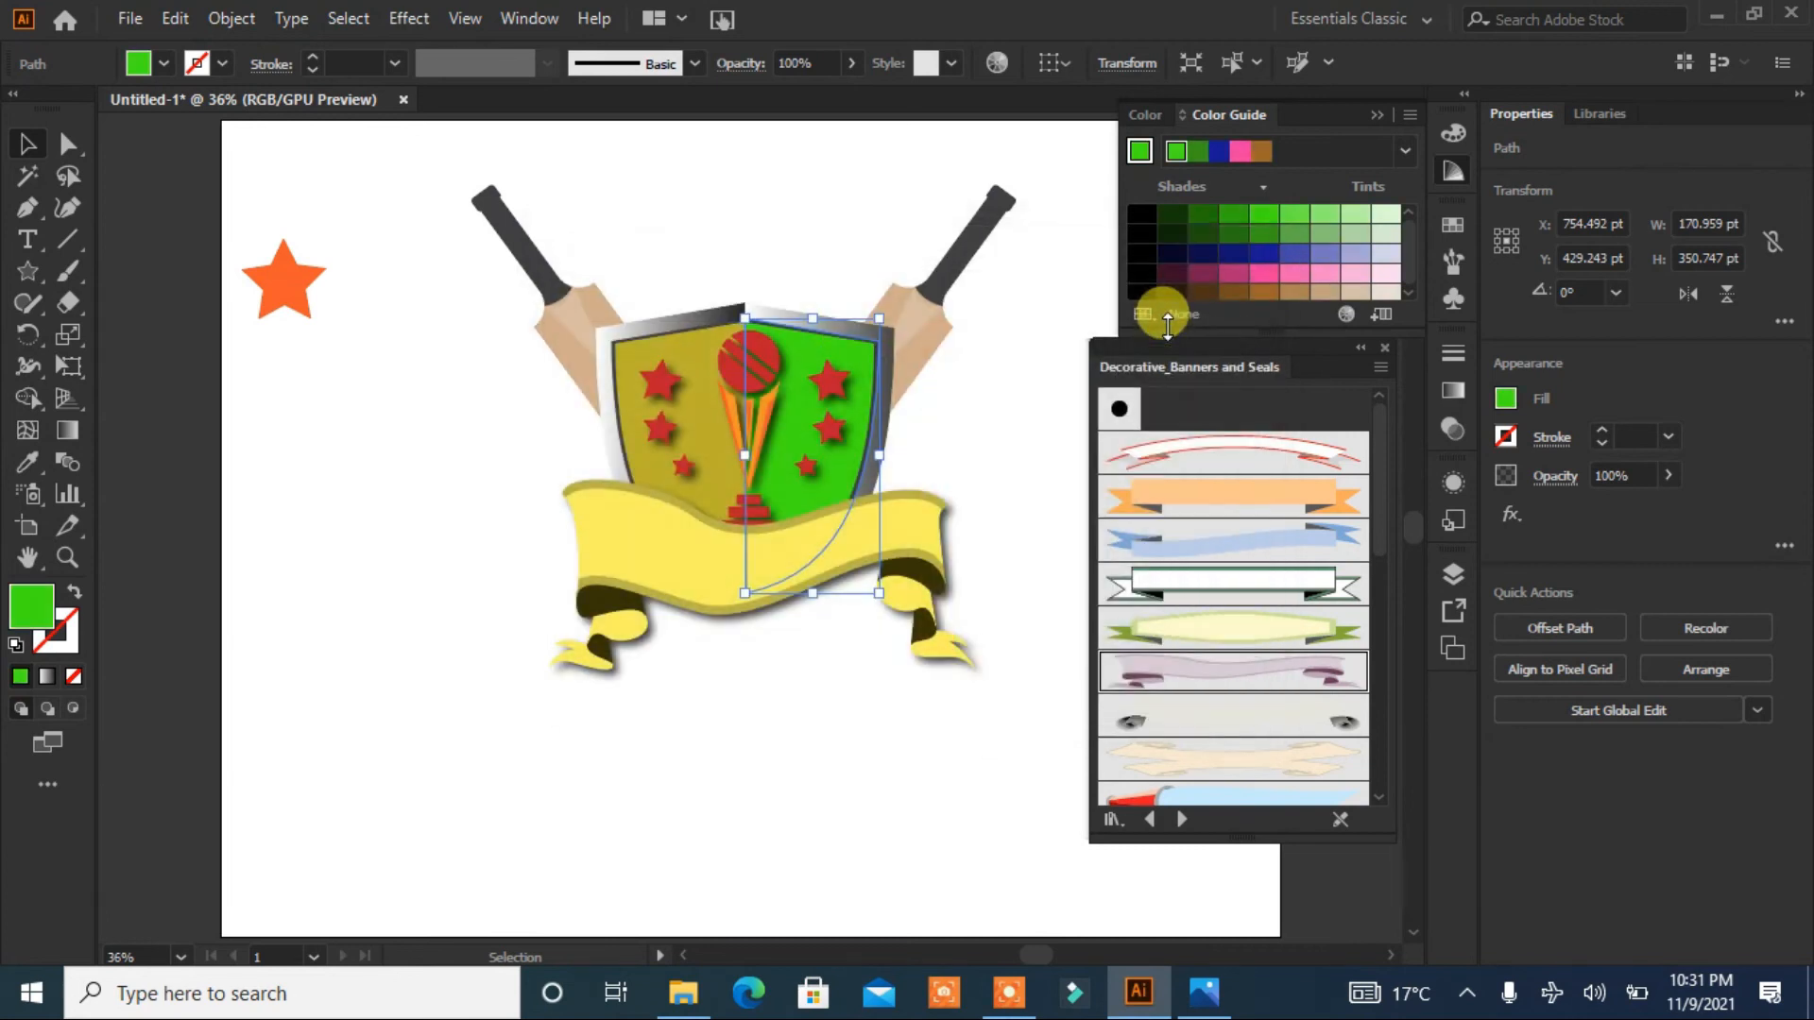
Step: Fill the shield's left half with the darker green 1BAF0B
left_click(707, 424)
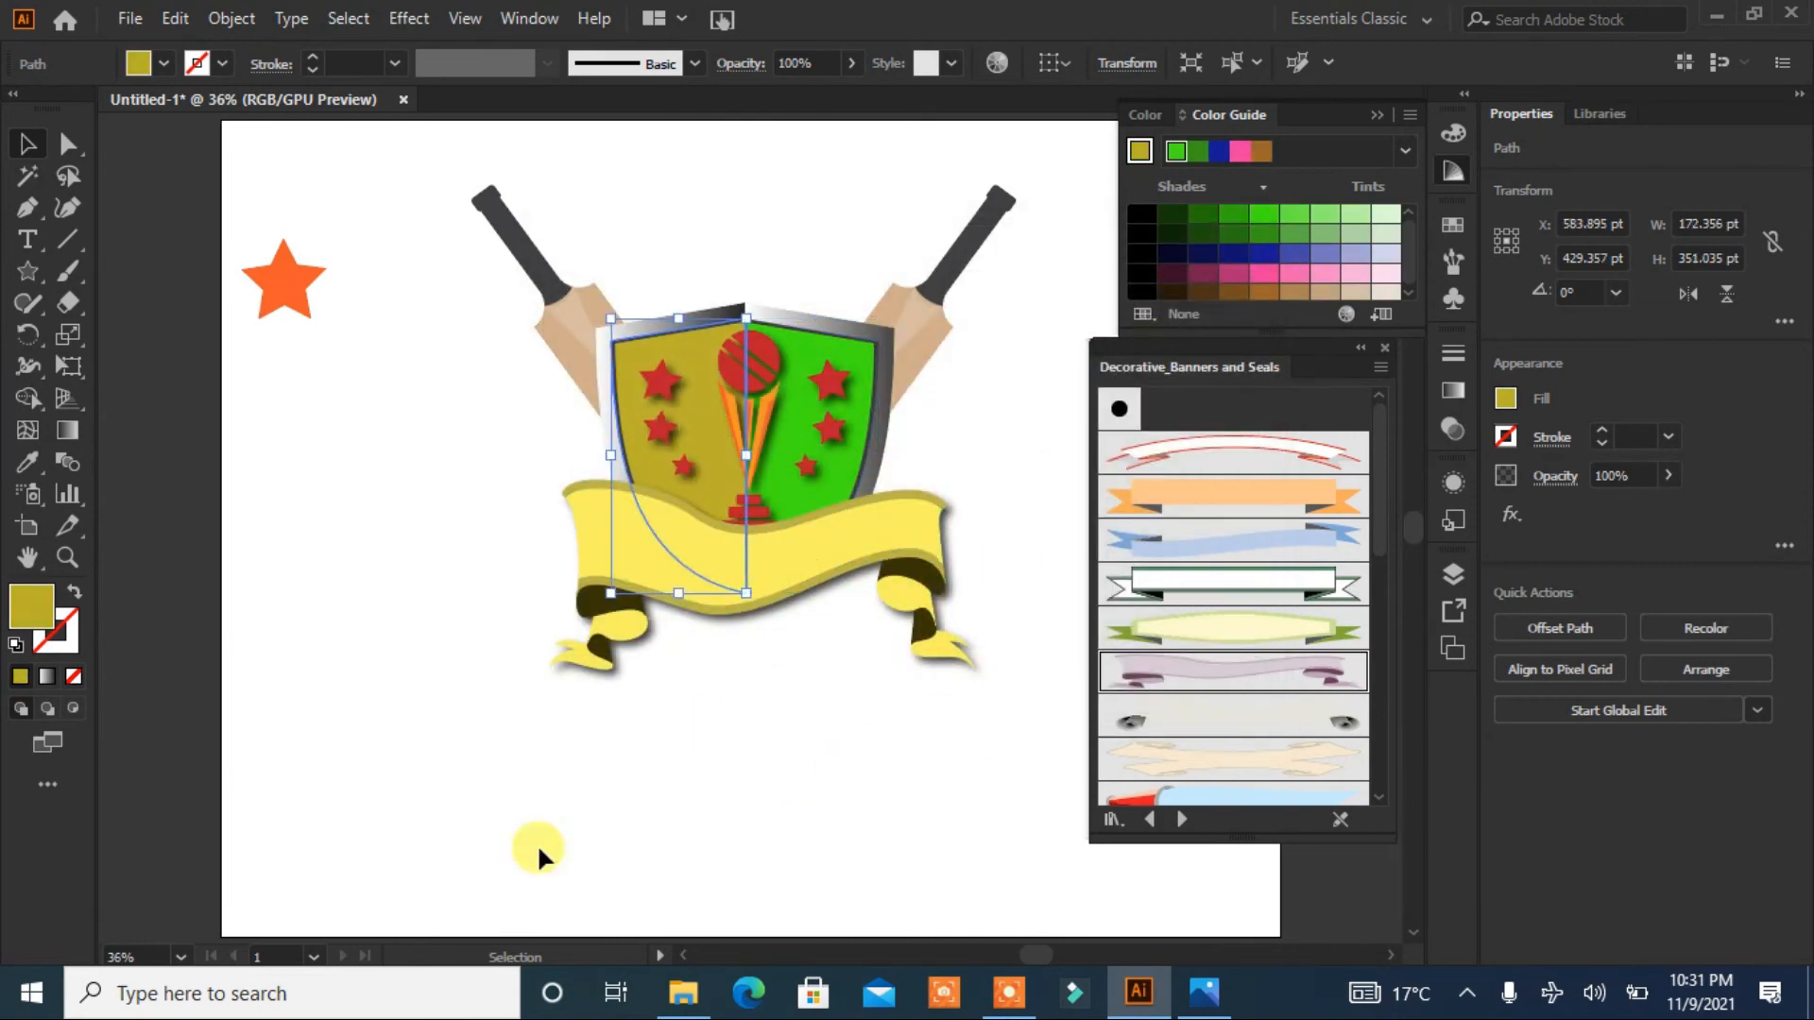
double_click(33, 612)
left_click(938, 548)
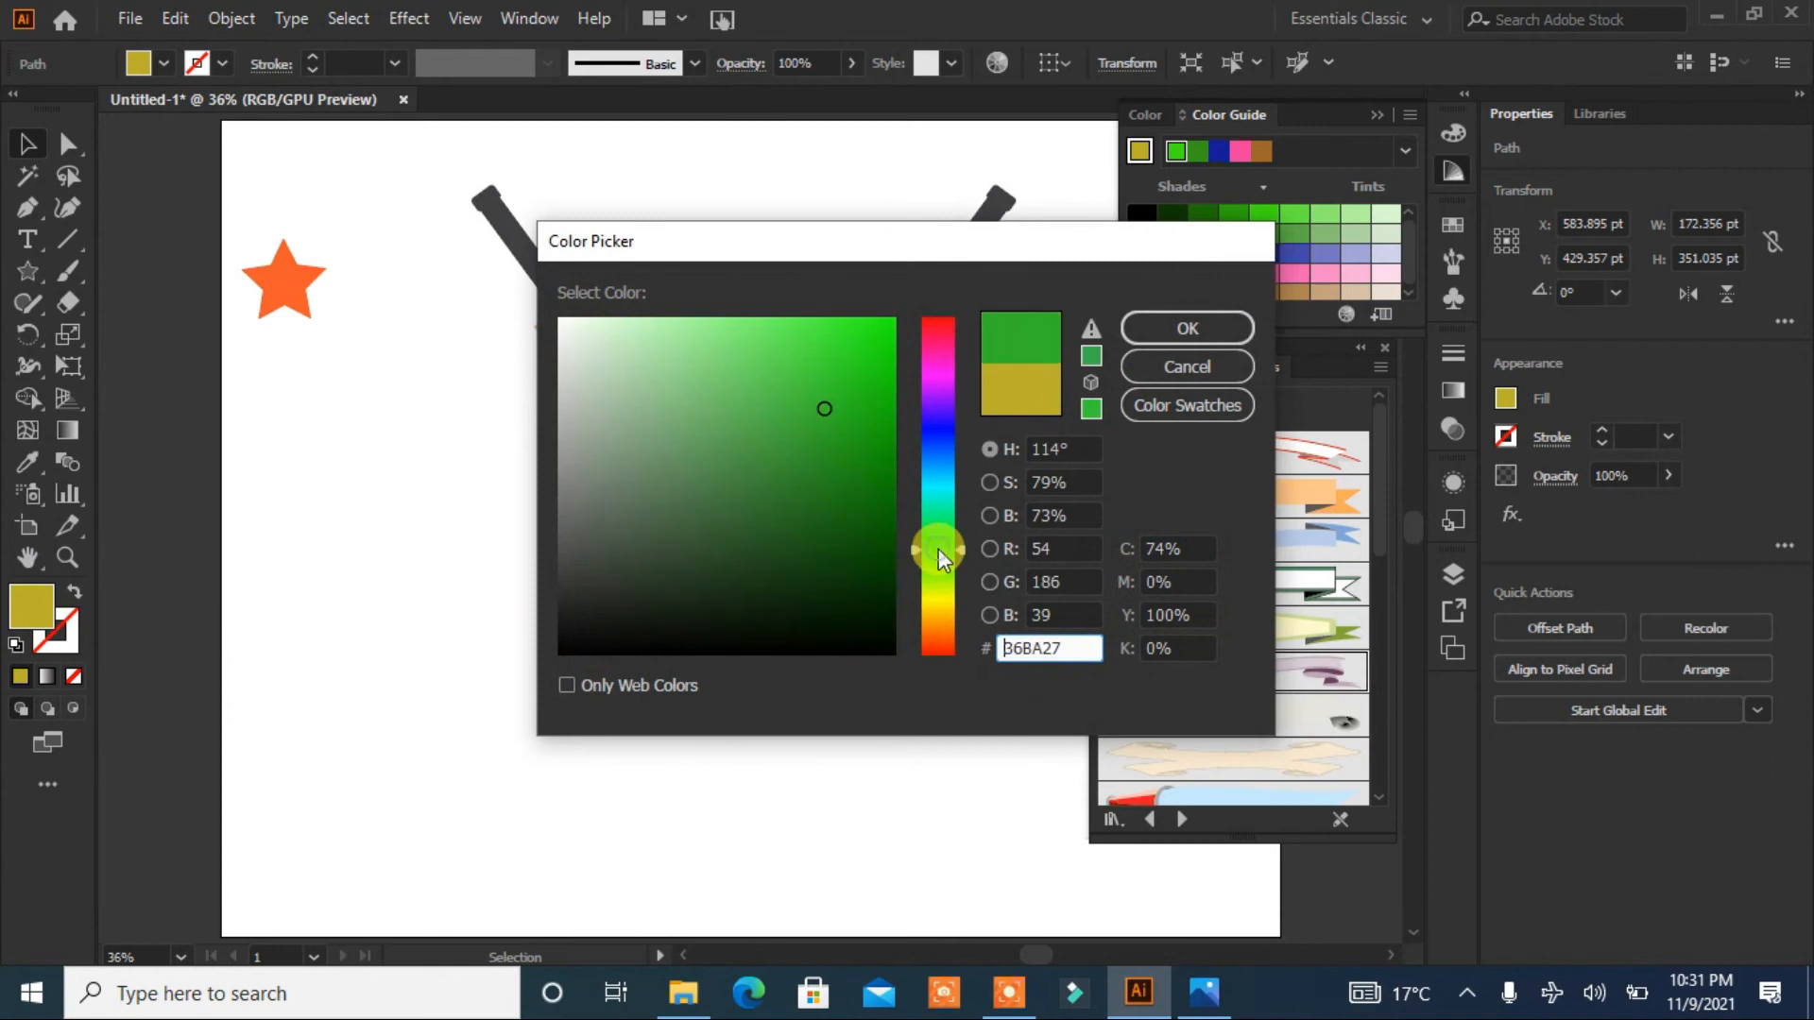
left_click(870, 421)
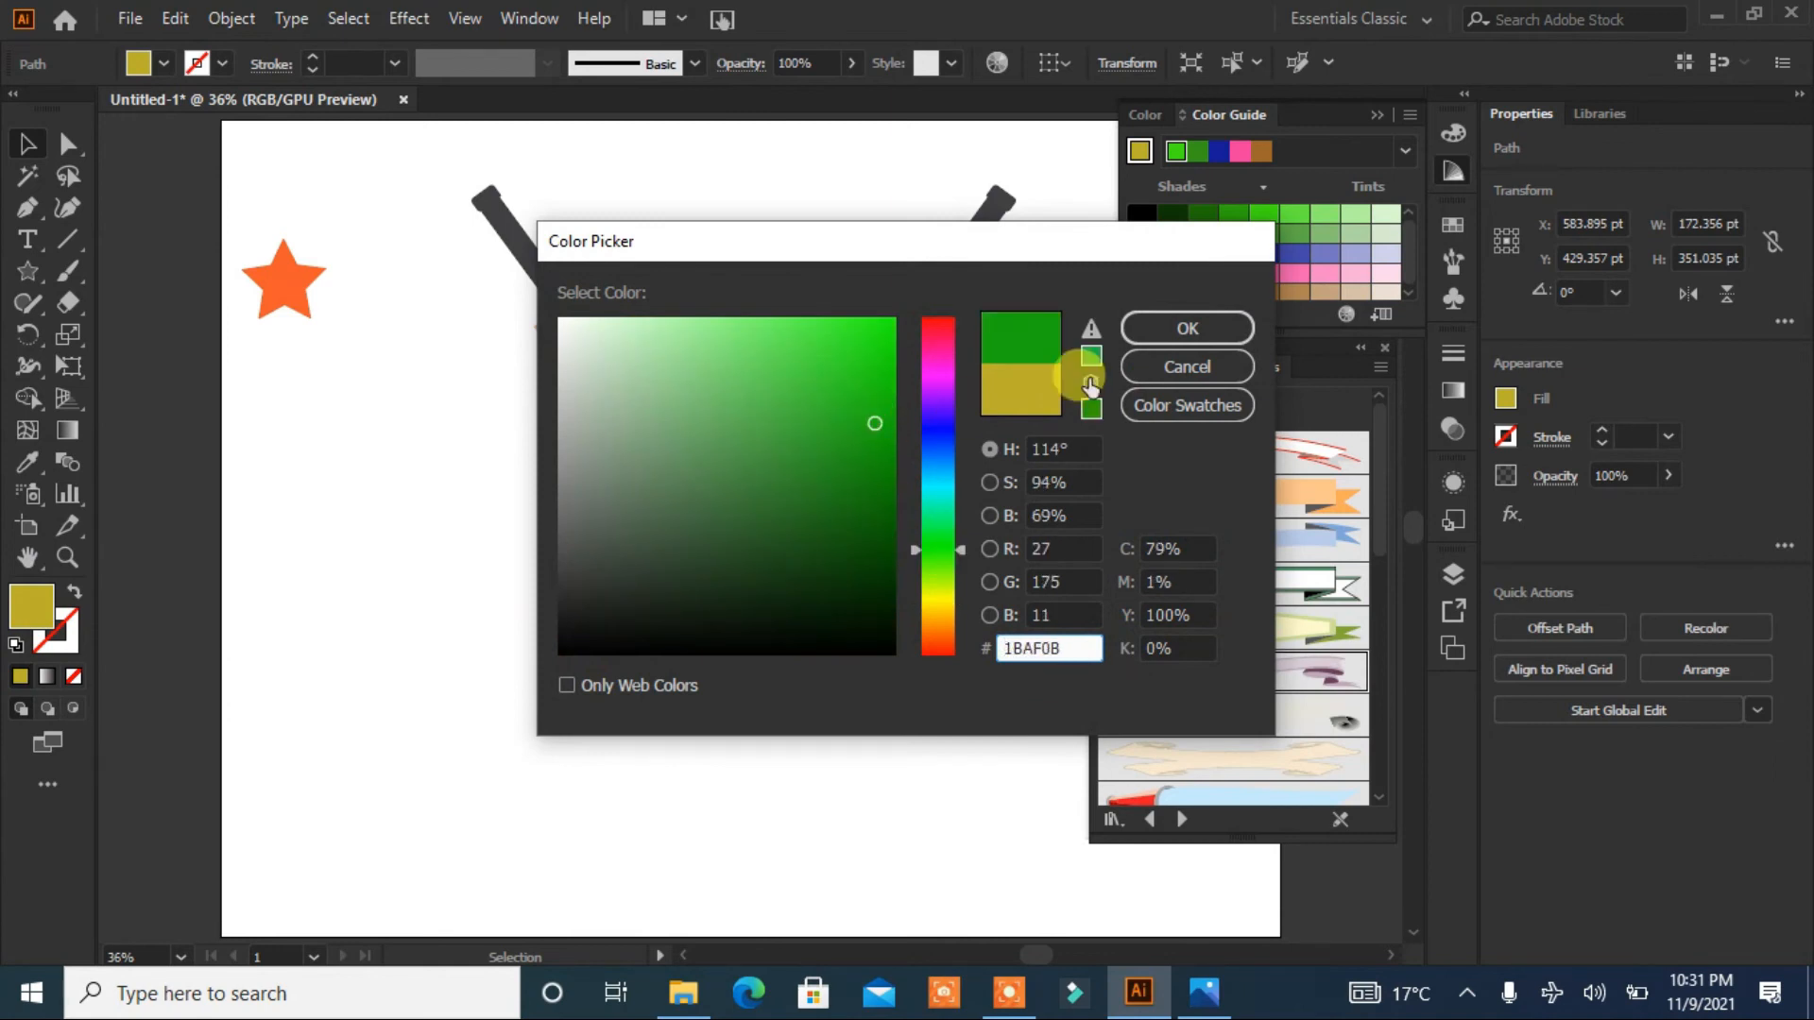
left_click(1187, 328)
left_click(731, 720)
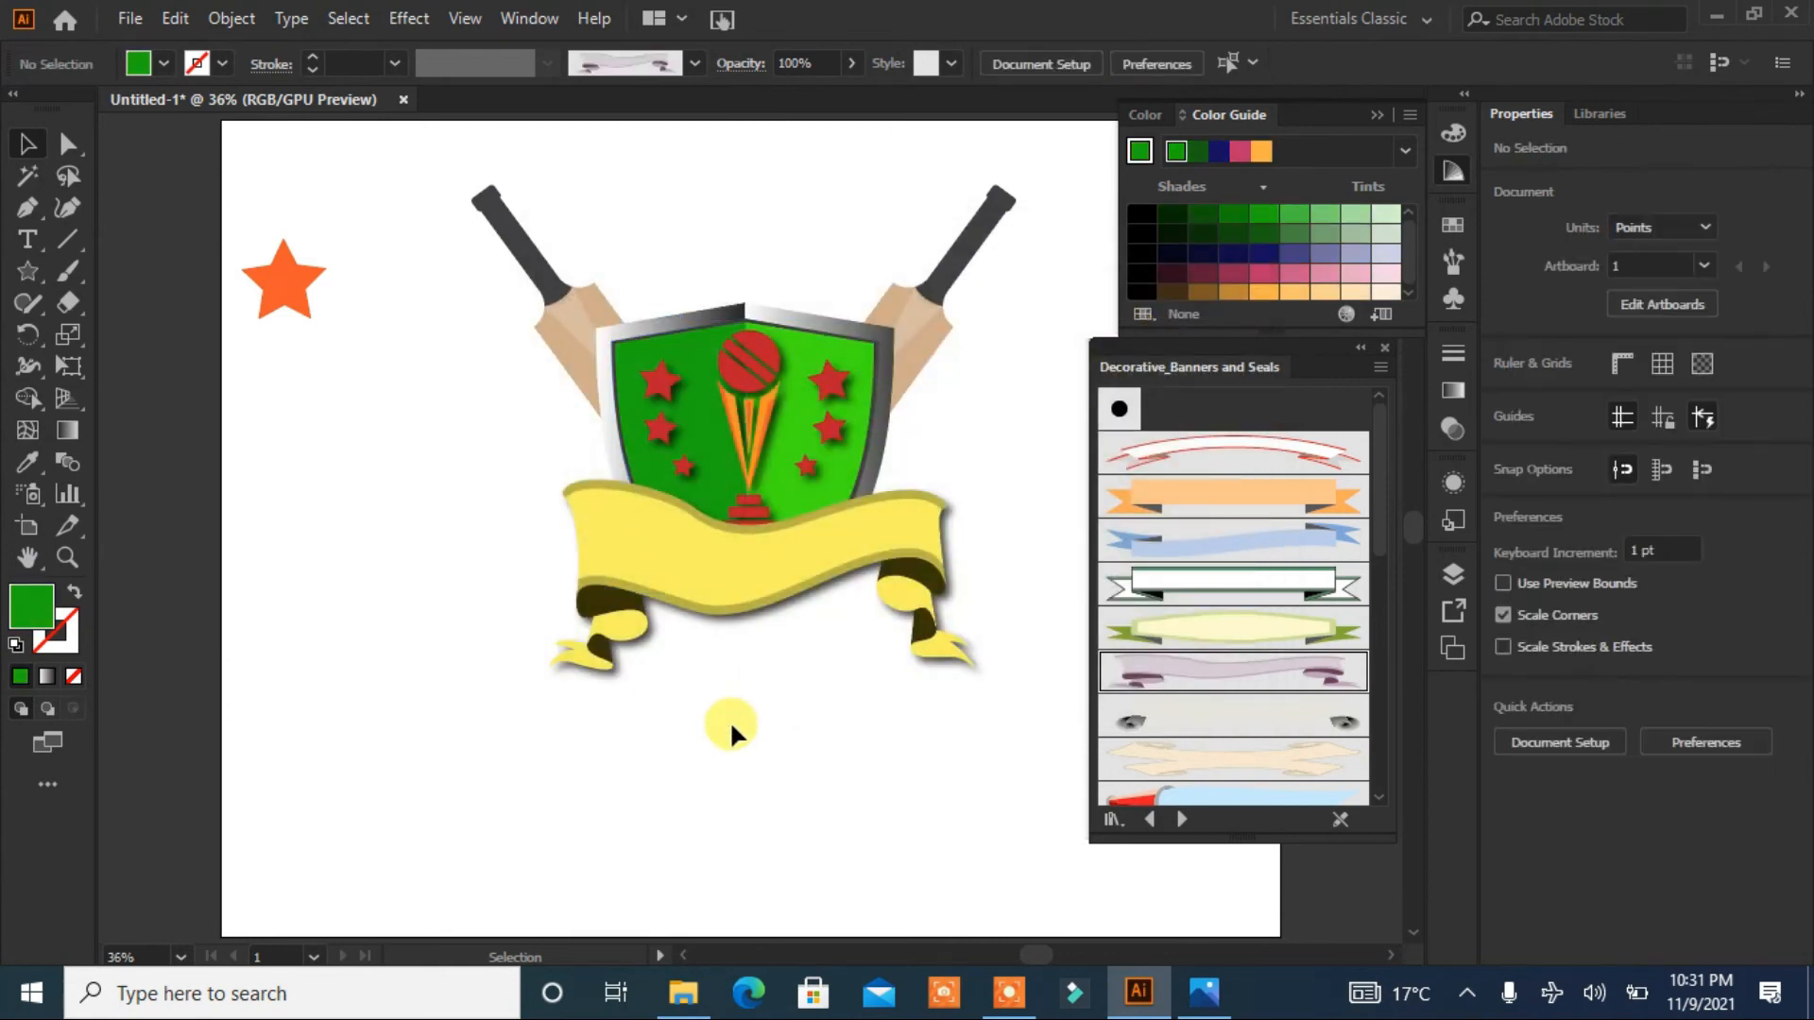
Step: Collapse the floating Decorative_Banners and Seals brush library
left_click(718, 582)
left_click(701, 756)
left_click(1360, 349)
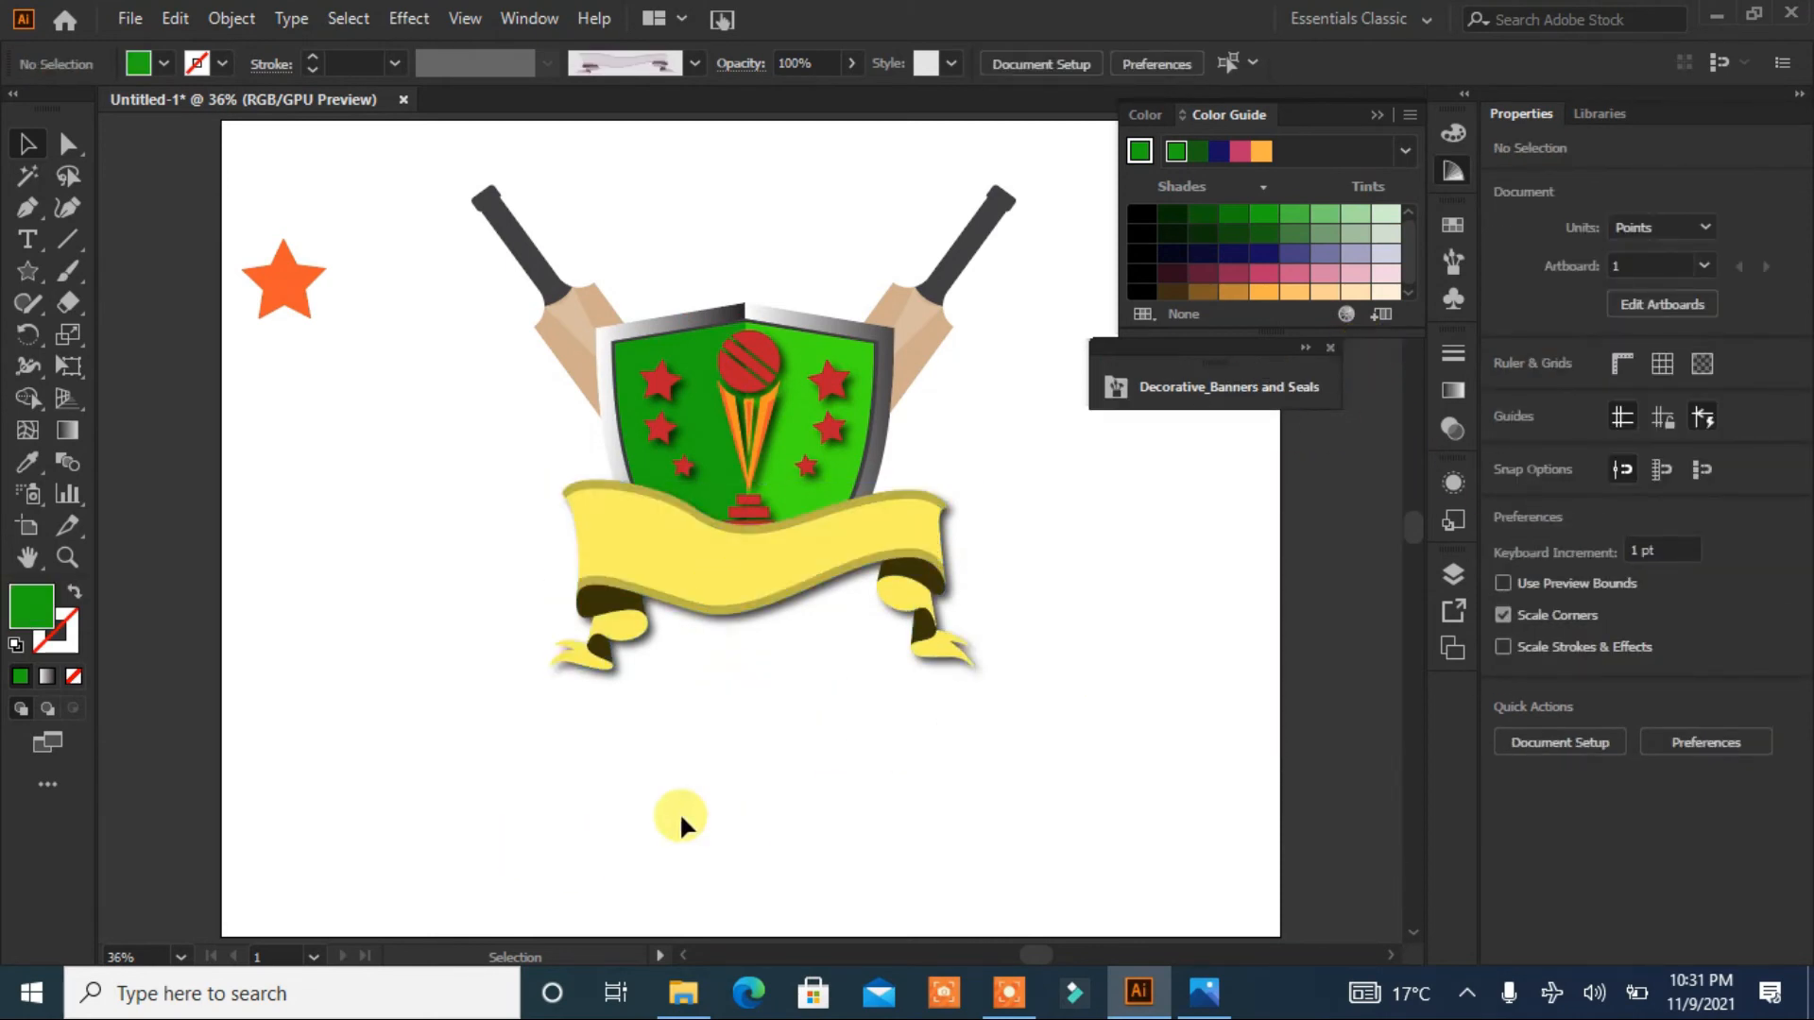
Step: Add the text CRICKET on the empty artboard area below the emblem
left_click(27, 239)
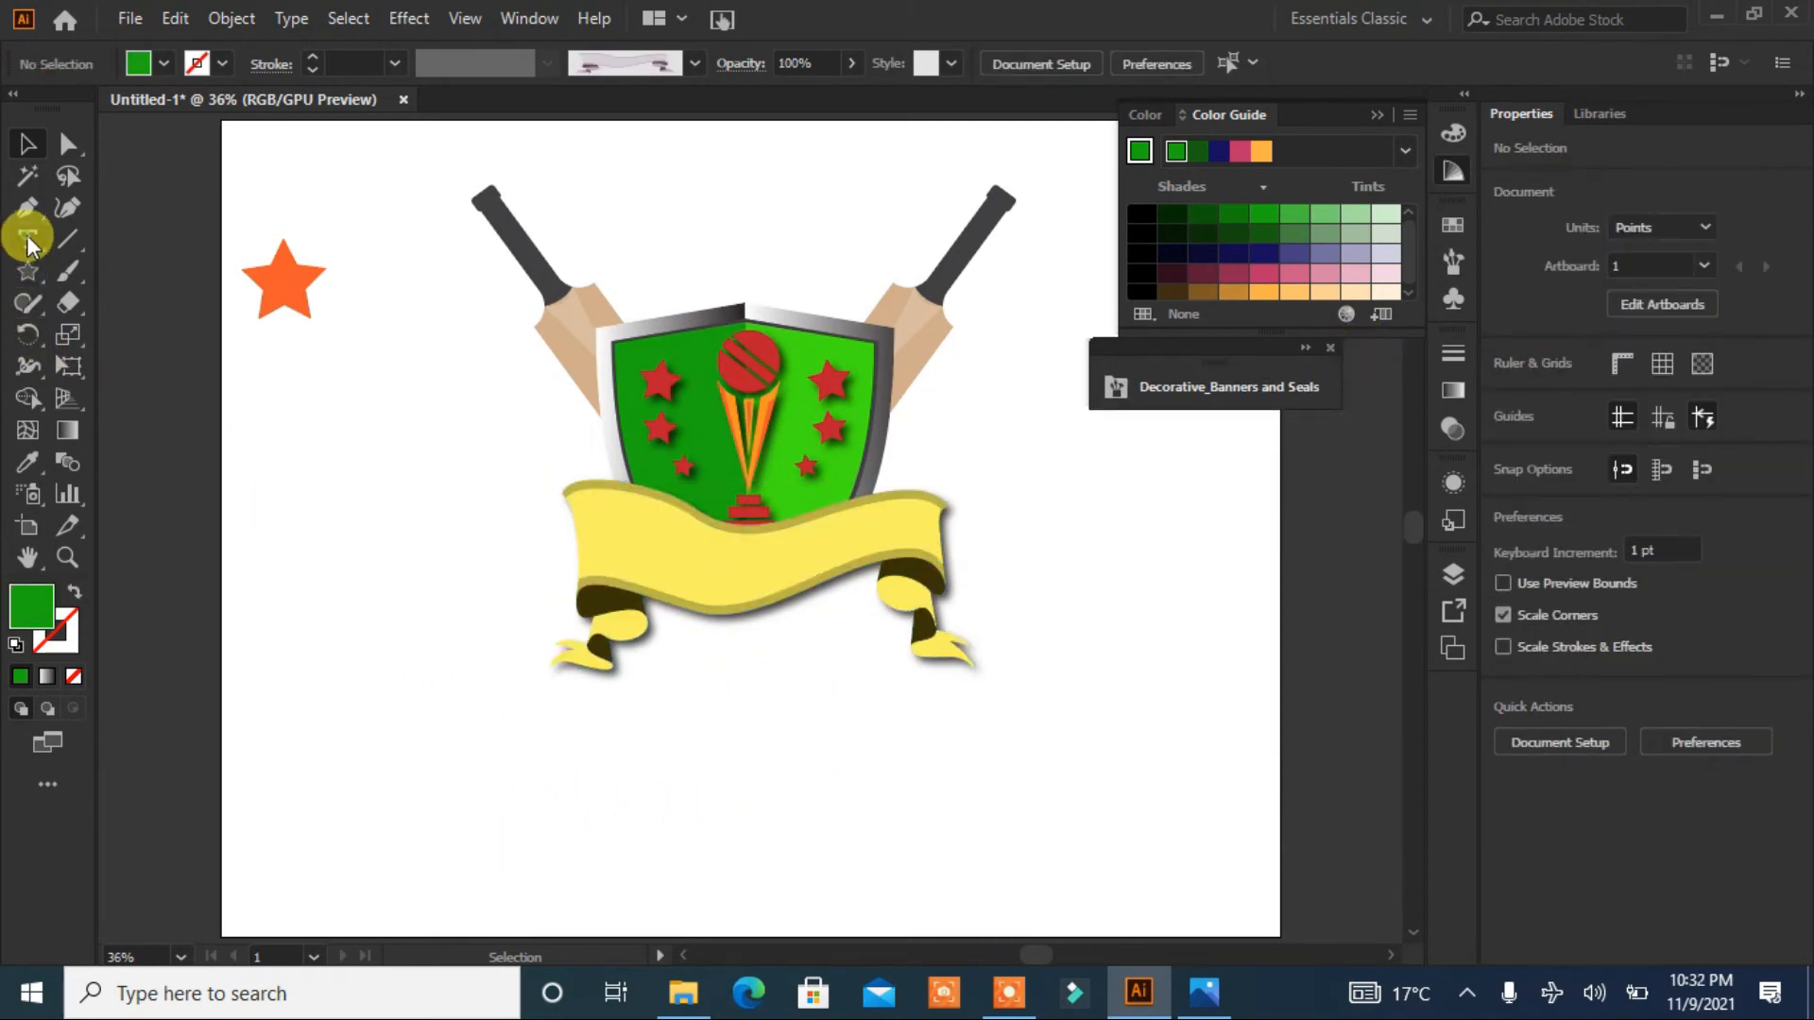
left_click(324, 673)
type("CRICKE")
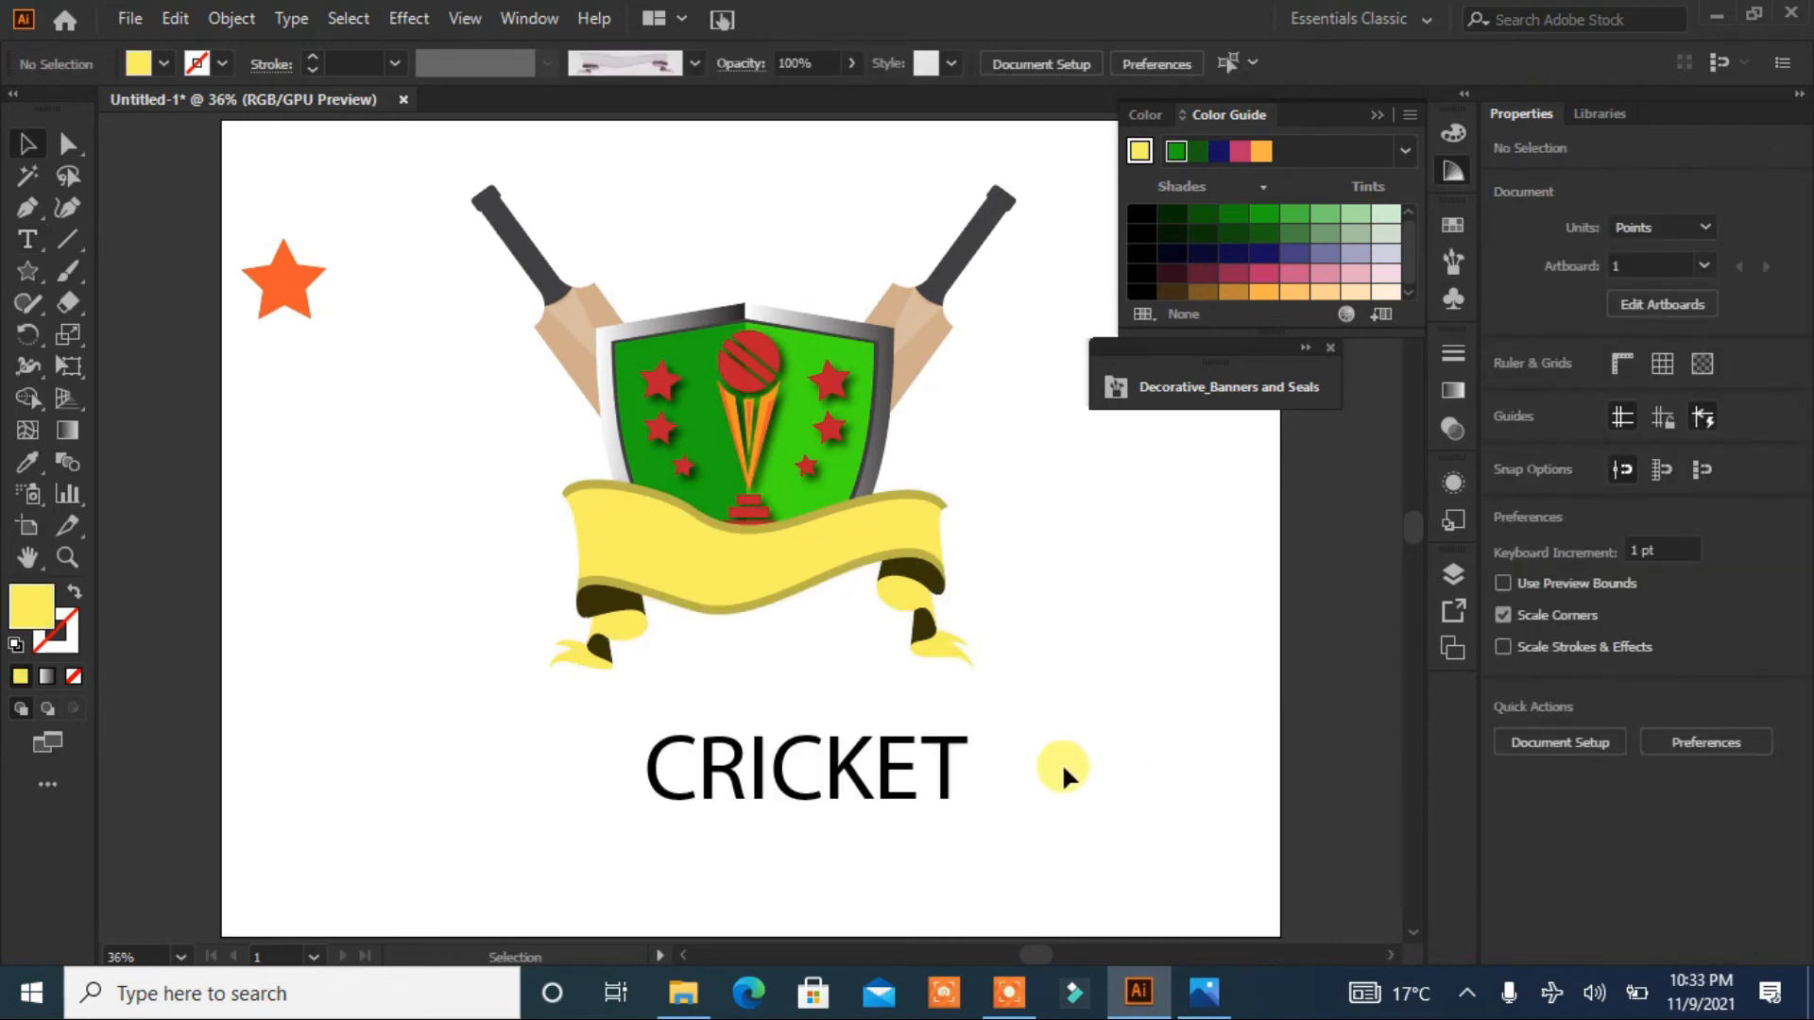
Step: Fill the banner's light yellow front with a dark navy blue
left_click(742, 555)
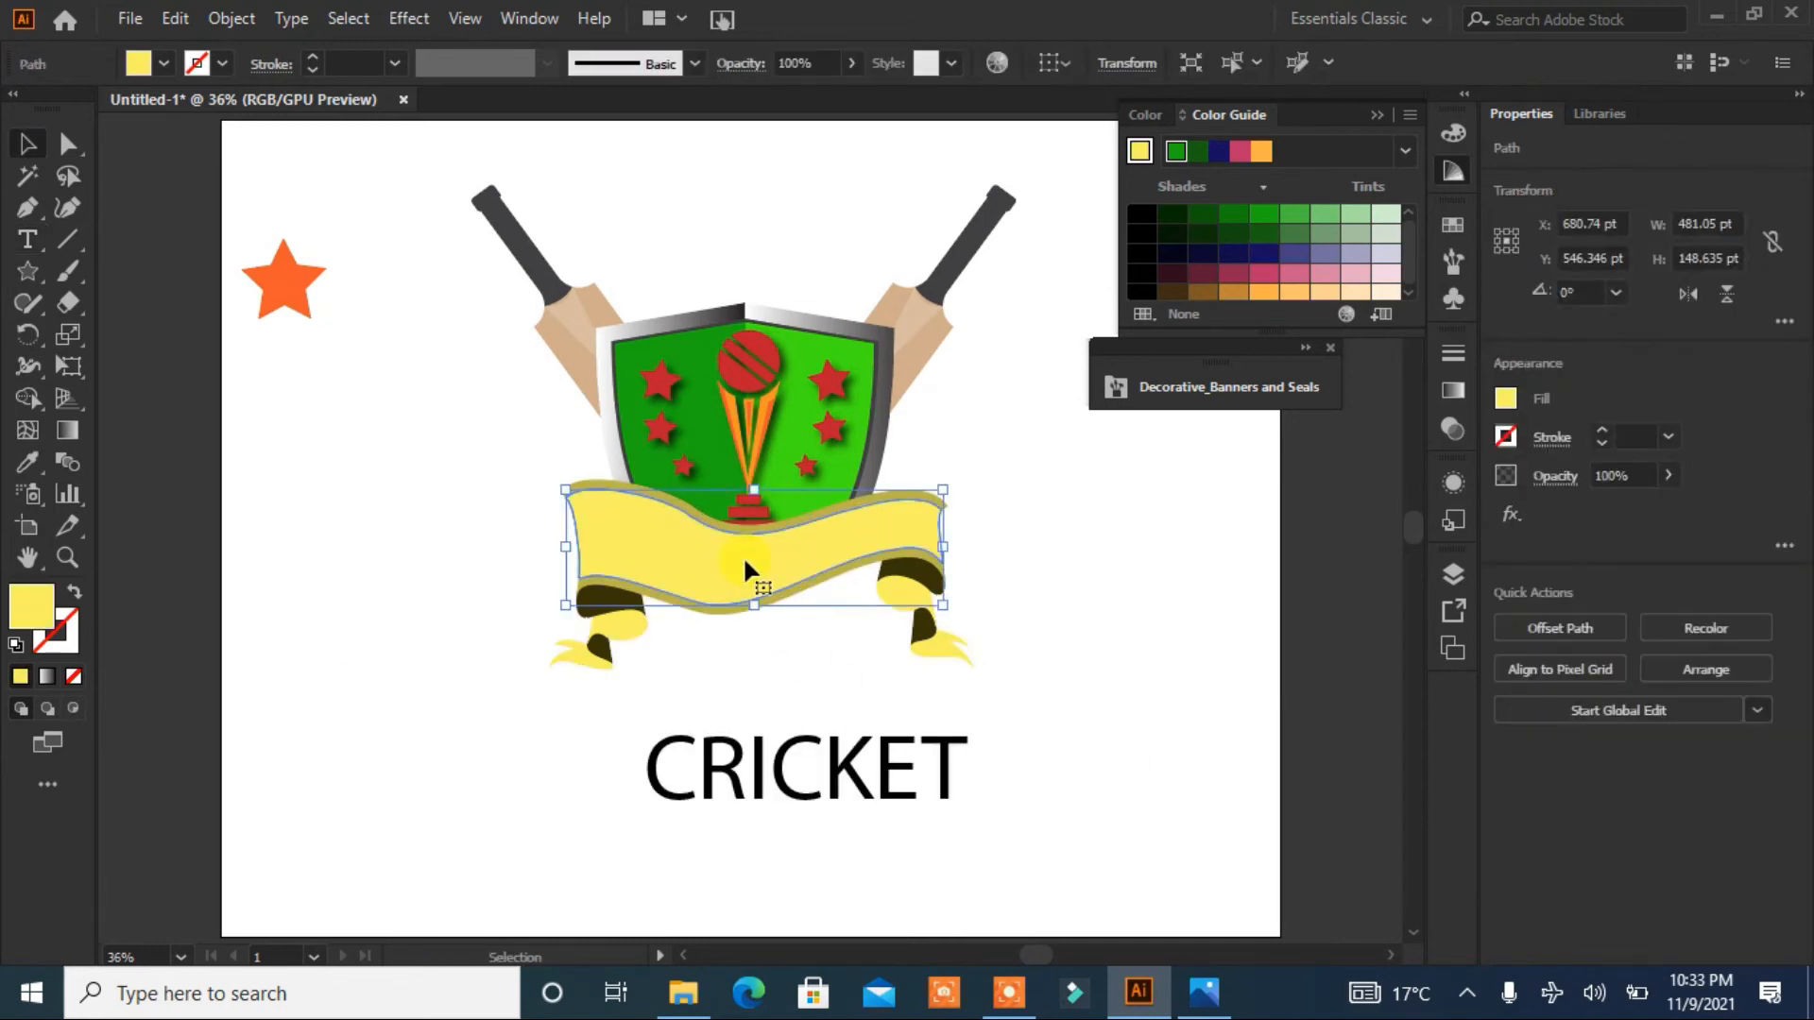
double_click(32, 606)
left_click_drag(962, 601, 959, 432)
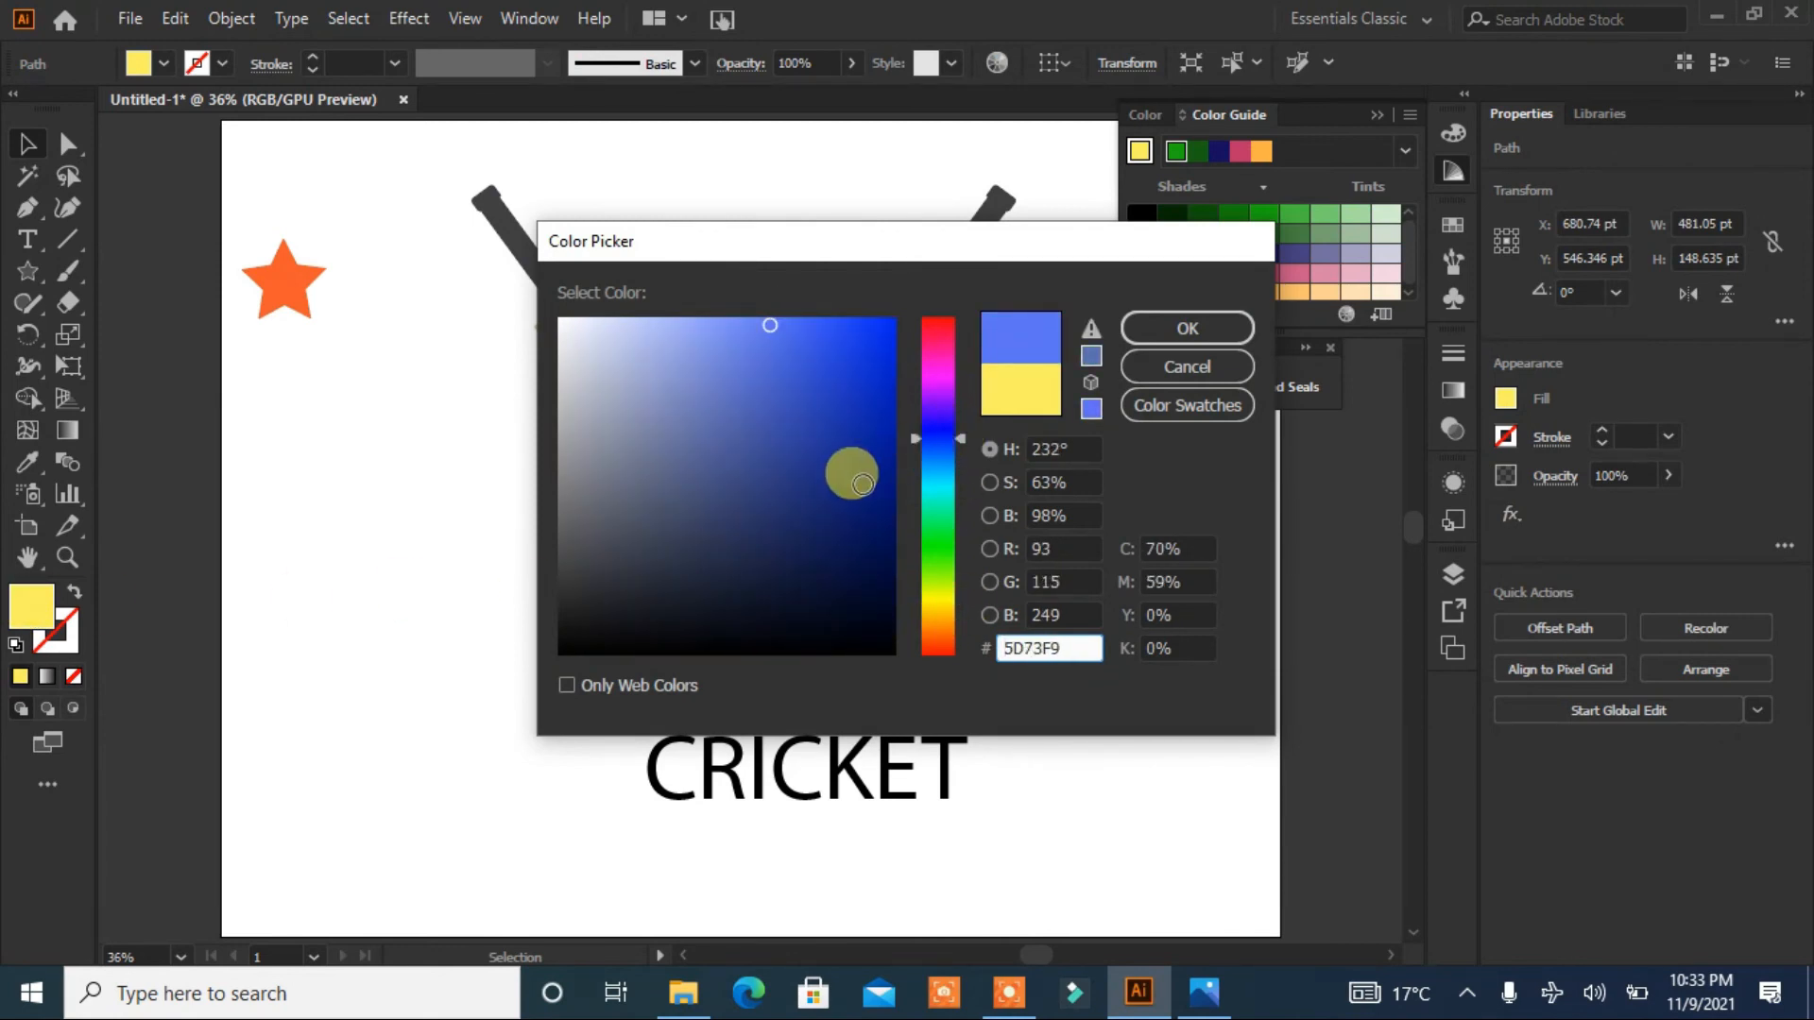
left_click(861, 485)
left_click(1188, 328)
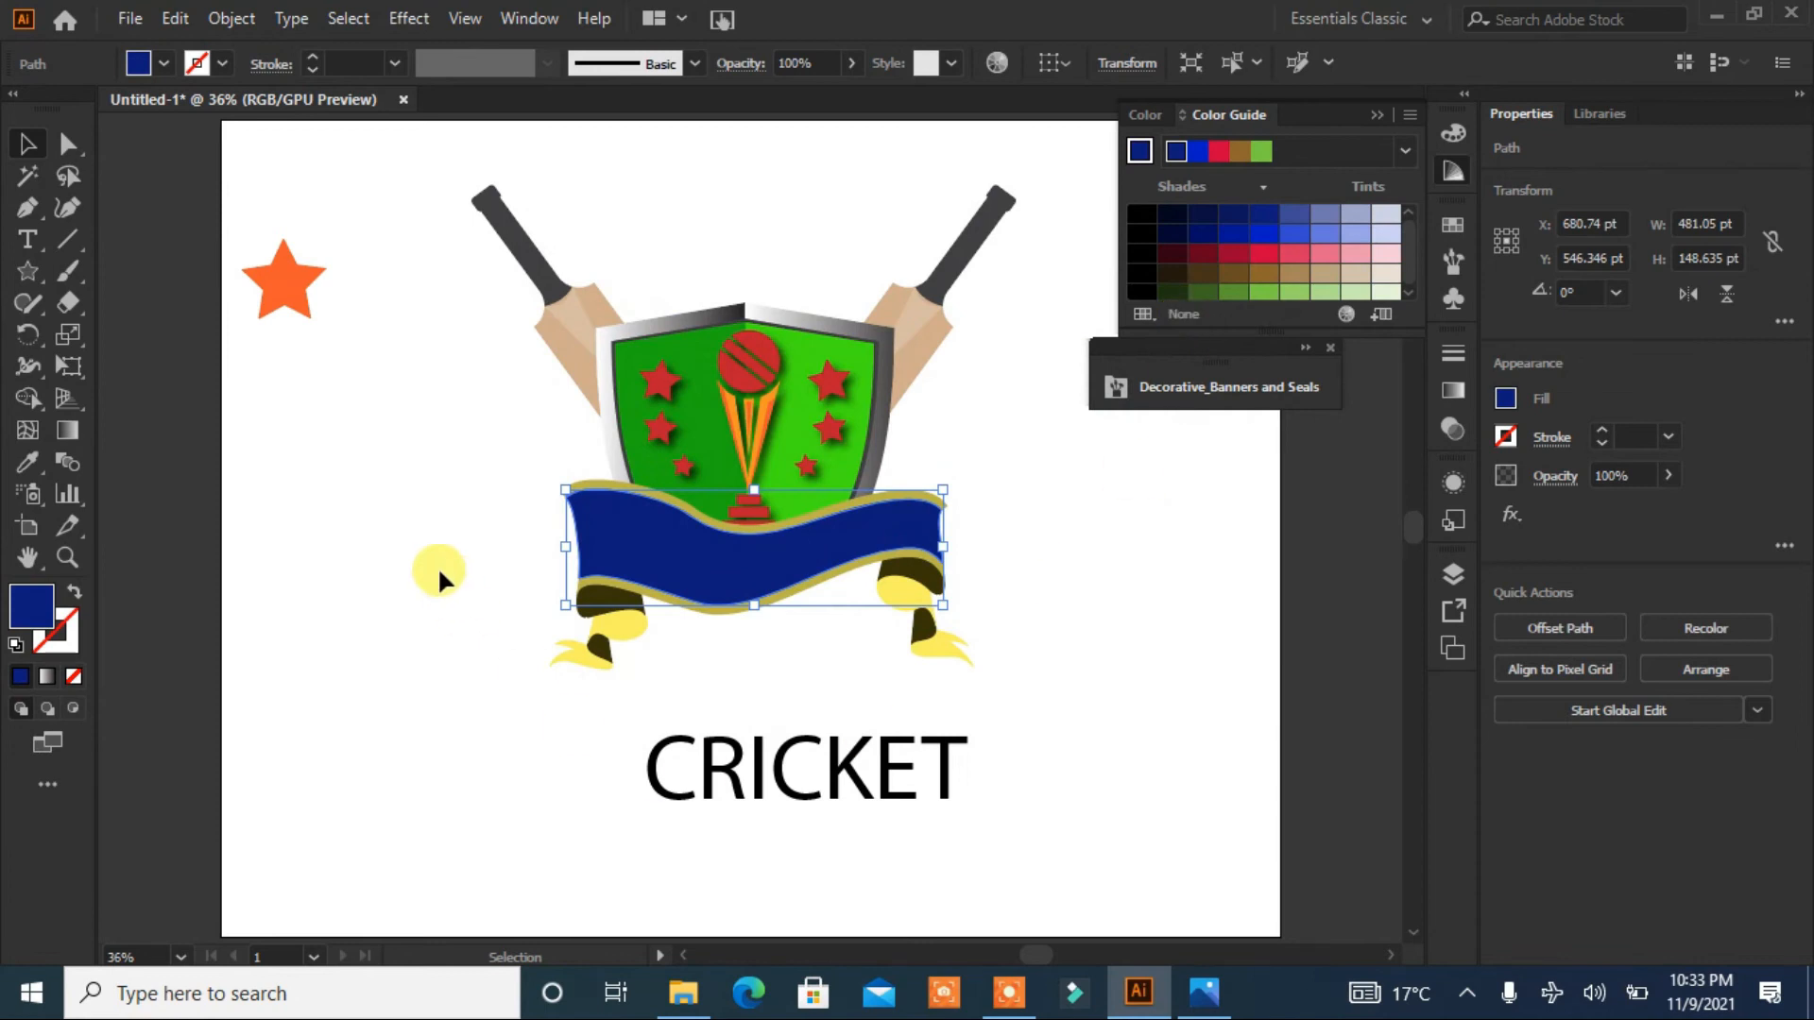
left_click(439, 565)
Step: Fill the banner's light yellow curls and tail ends on both sides with the navy blue sampled from the banner's front
left_click(700, 522)
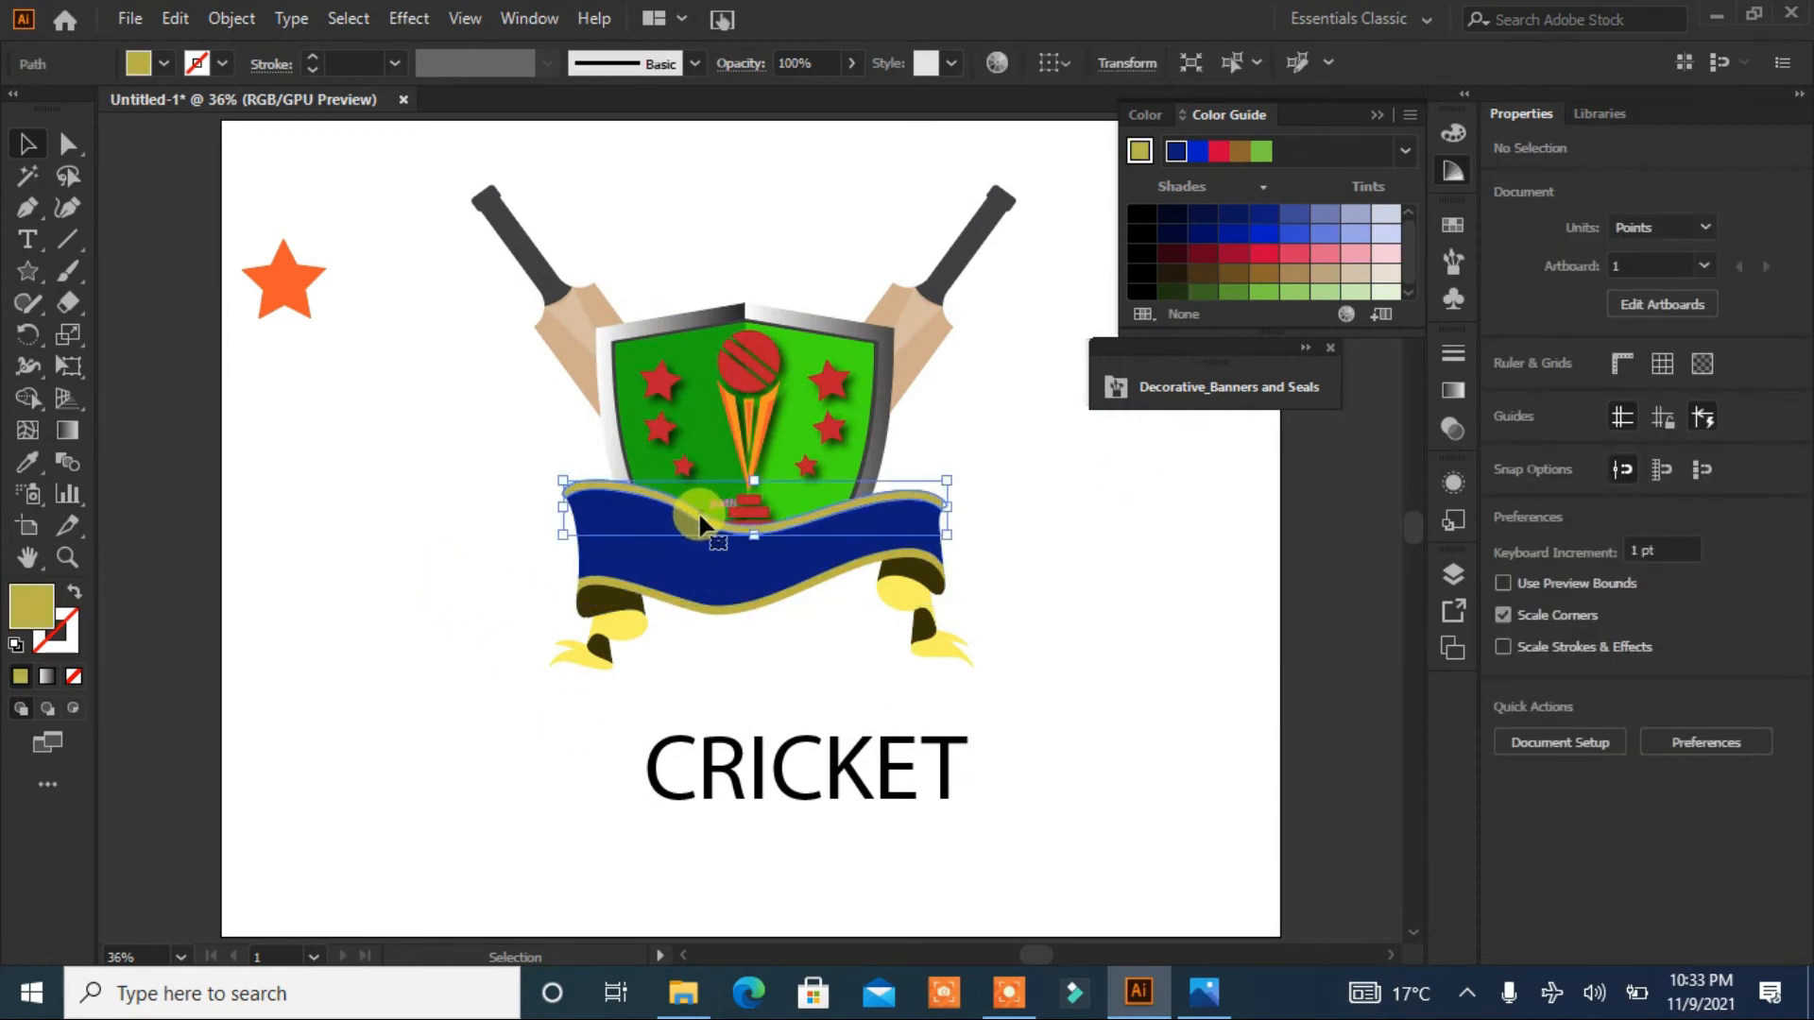
left_click(622, 625)
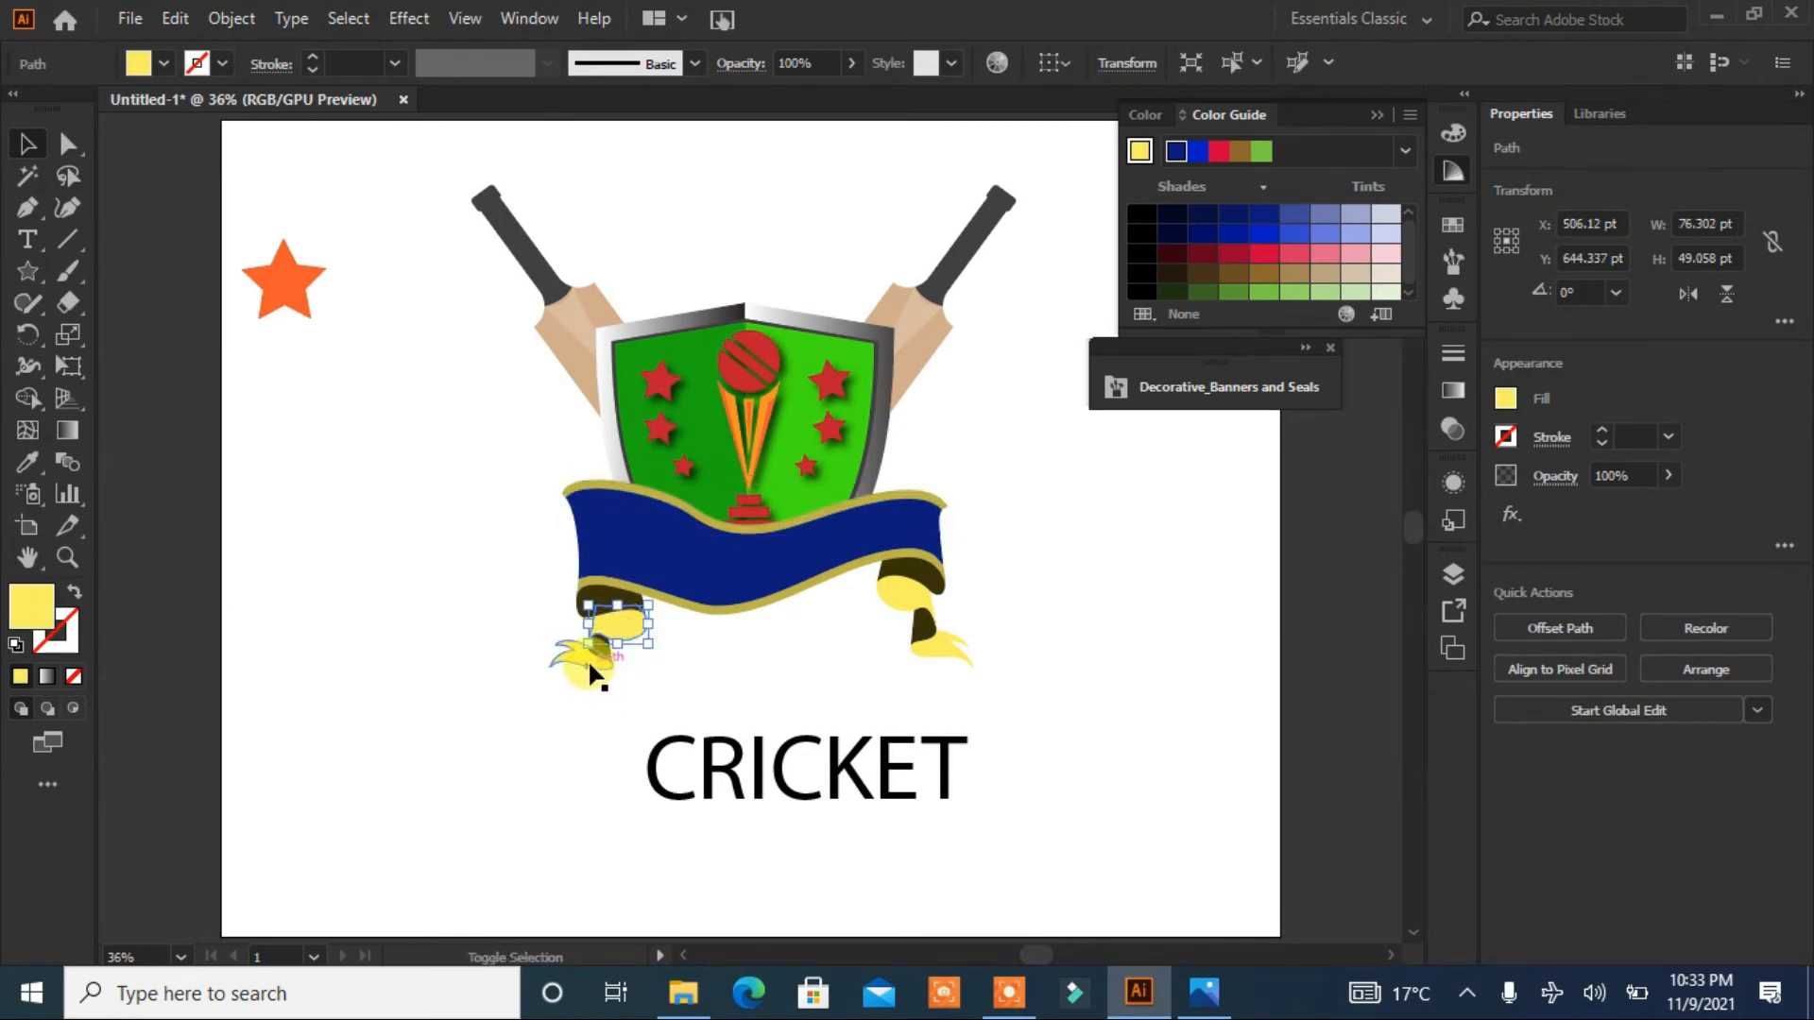
left_click(587, 659, "shift")
left_click(930, 649, "shift")
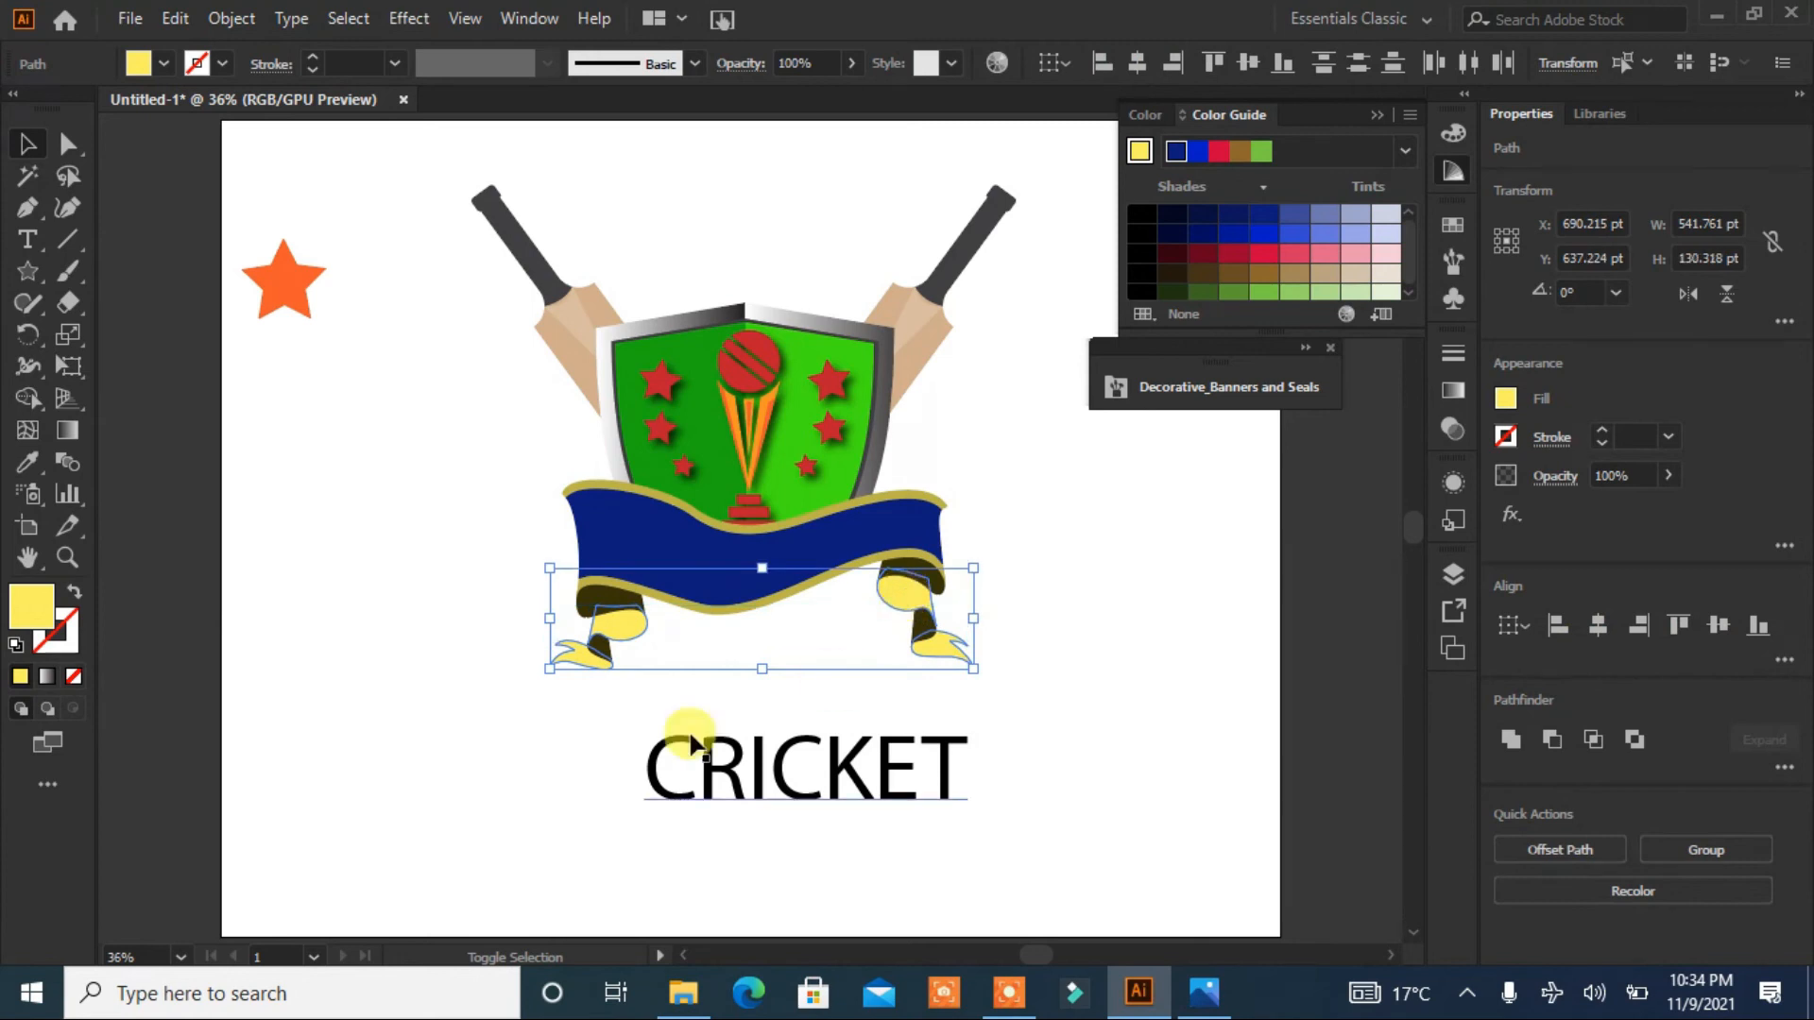
left_click(29, 462)
left_click(641, 498)
left_click(27, 144)
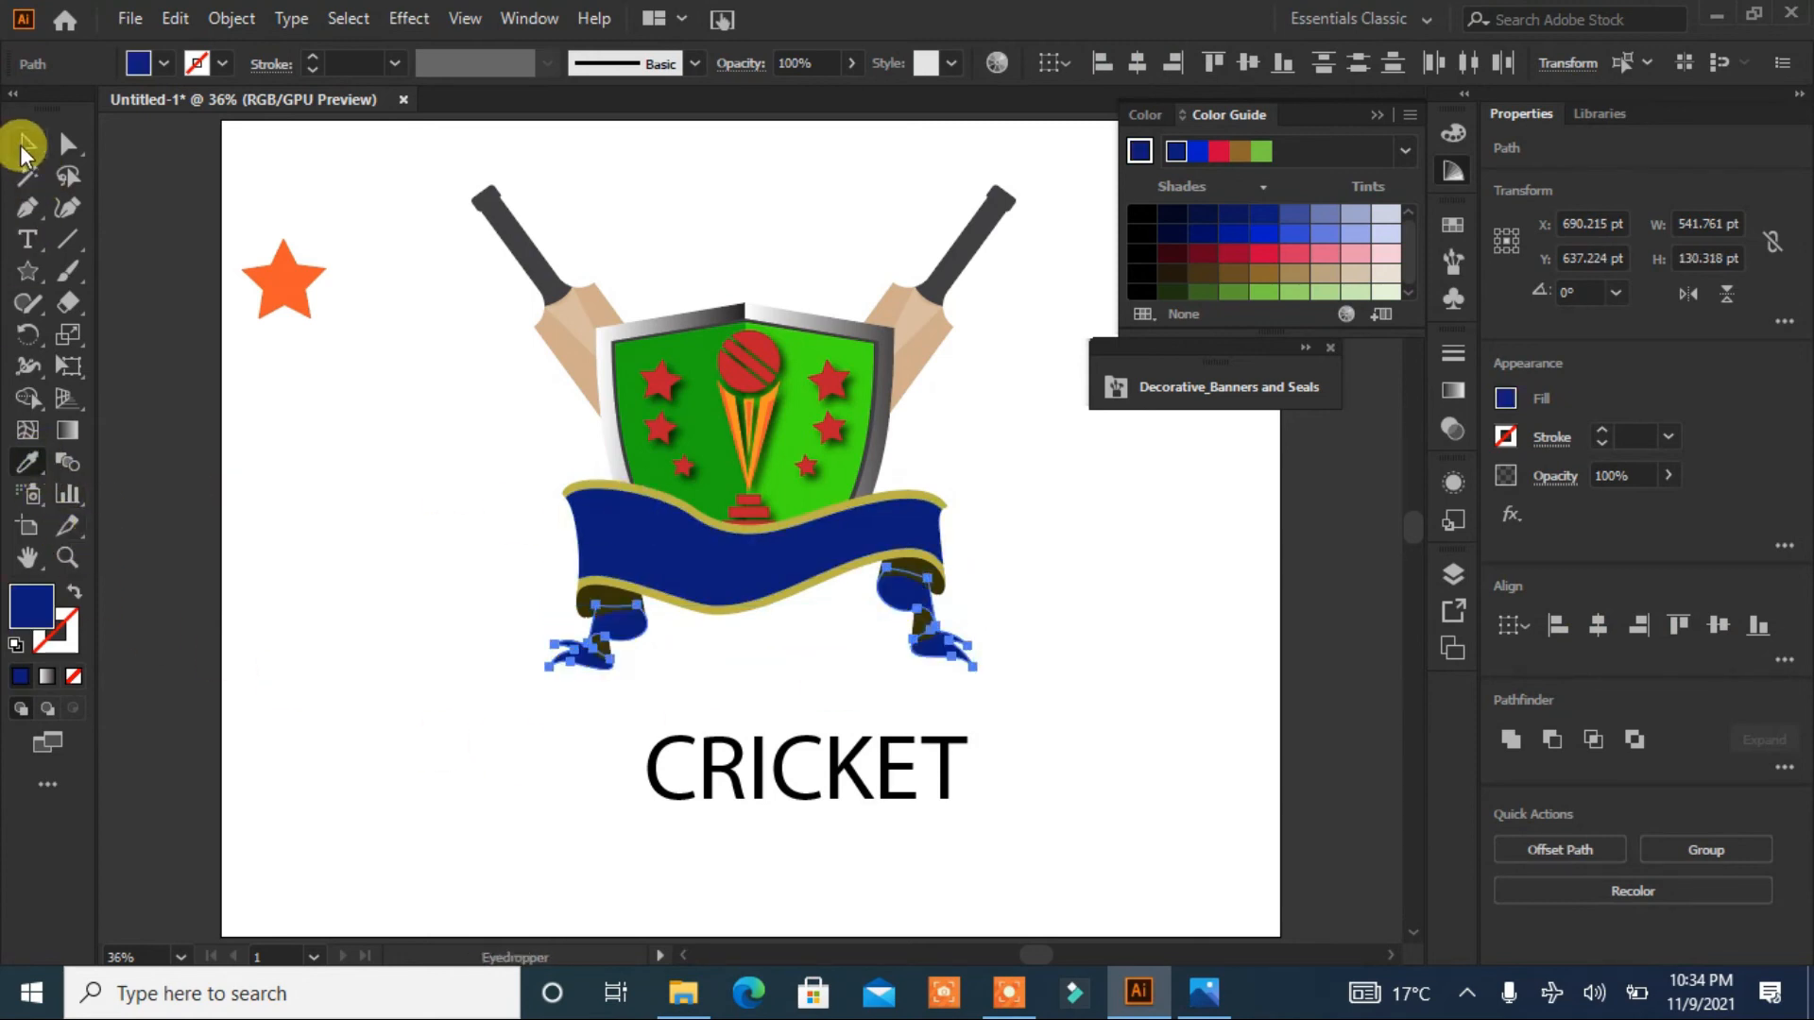
left_click(331, 510)
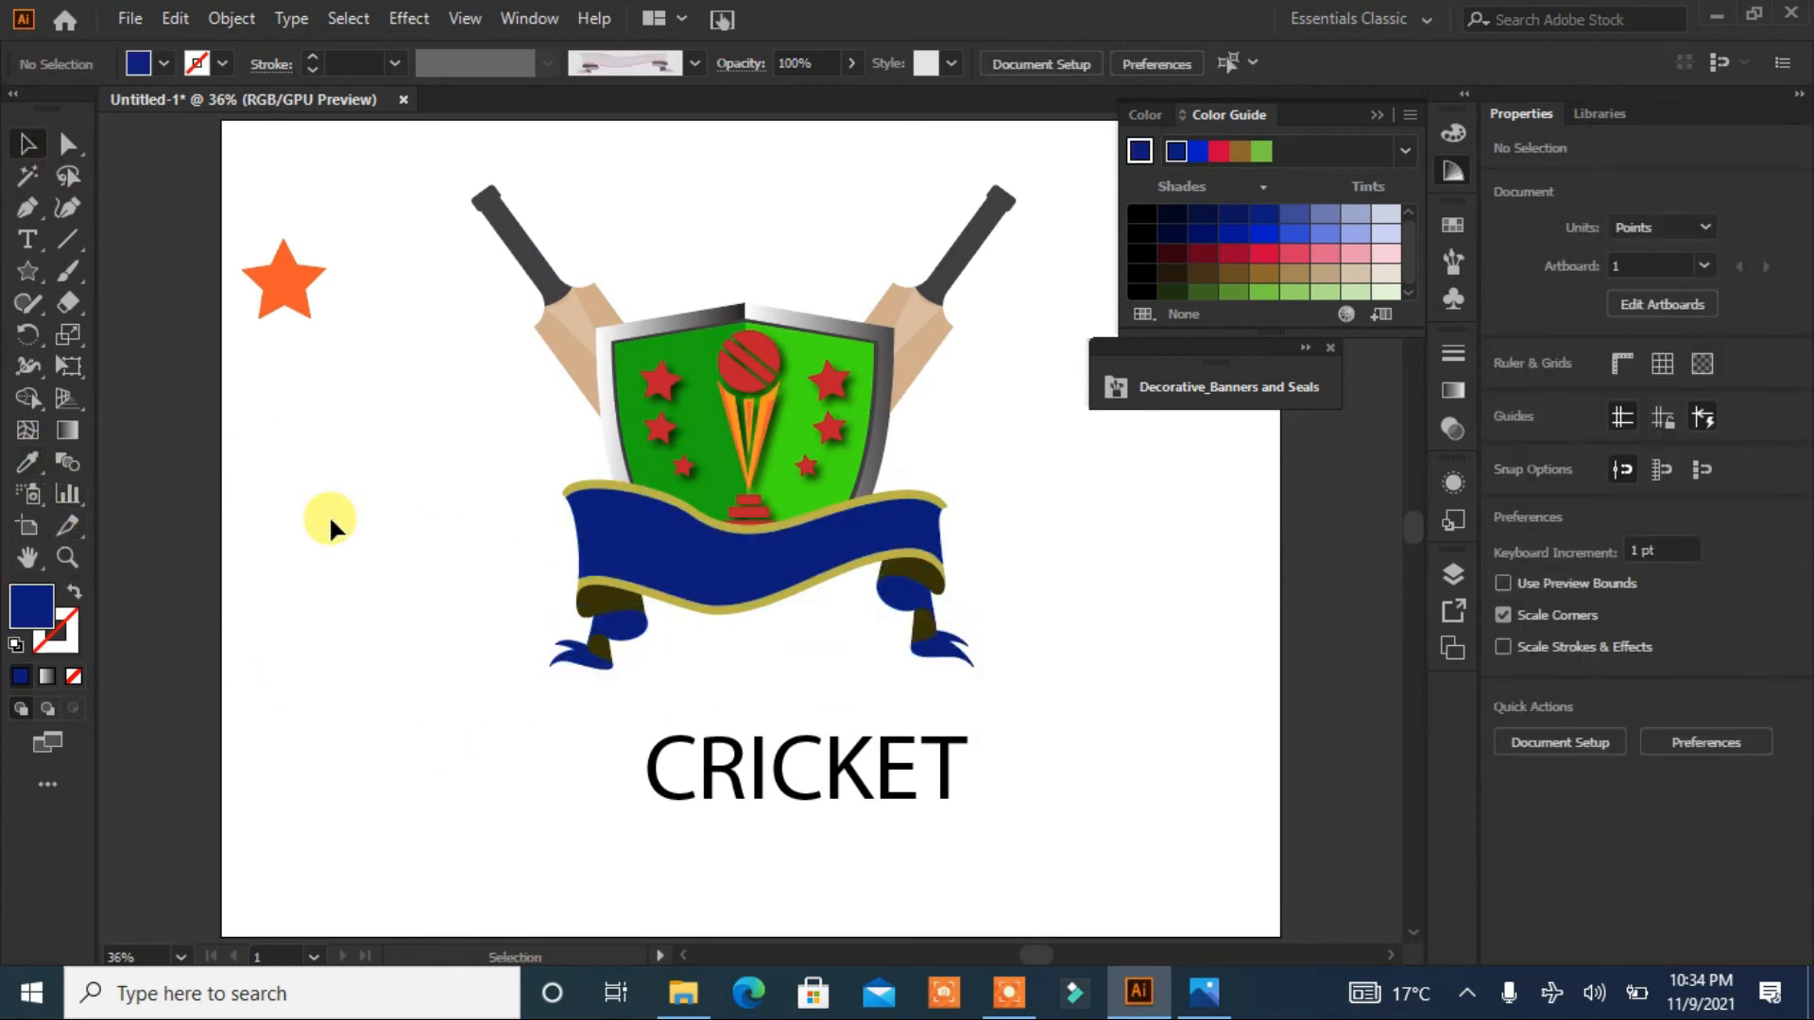
Step: Fill the banner's dark brown fold pieces on both sides with a medium grey swatch
left_click(590, 618)
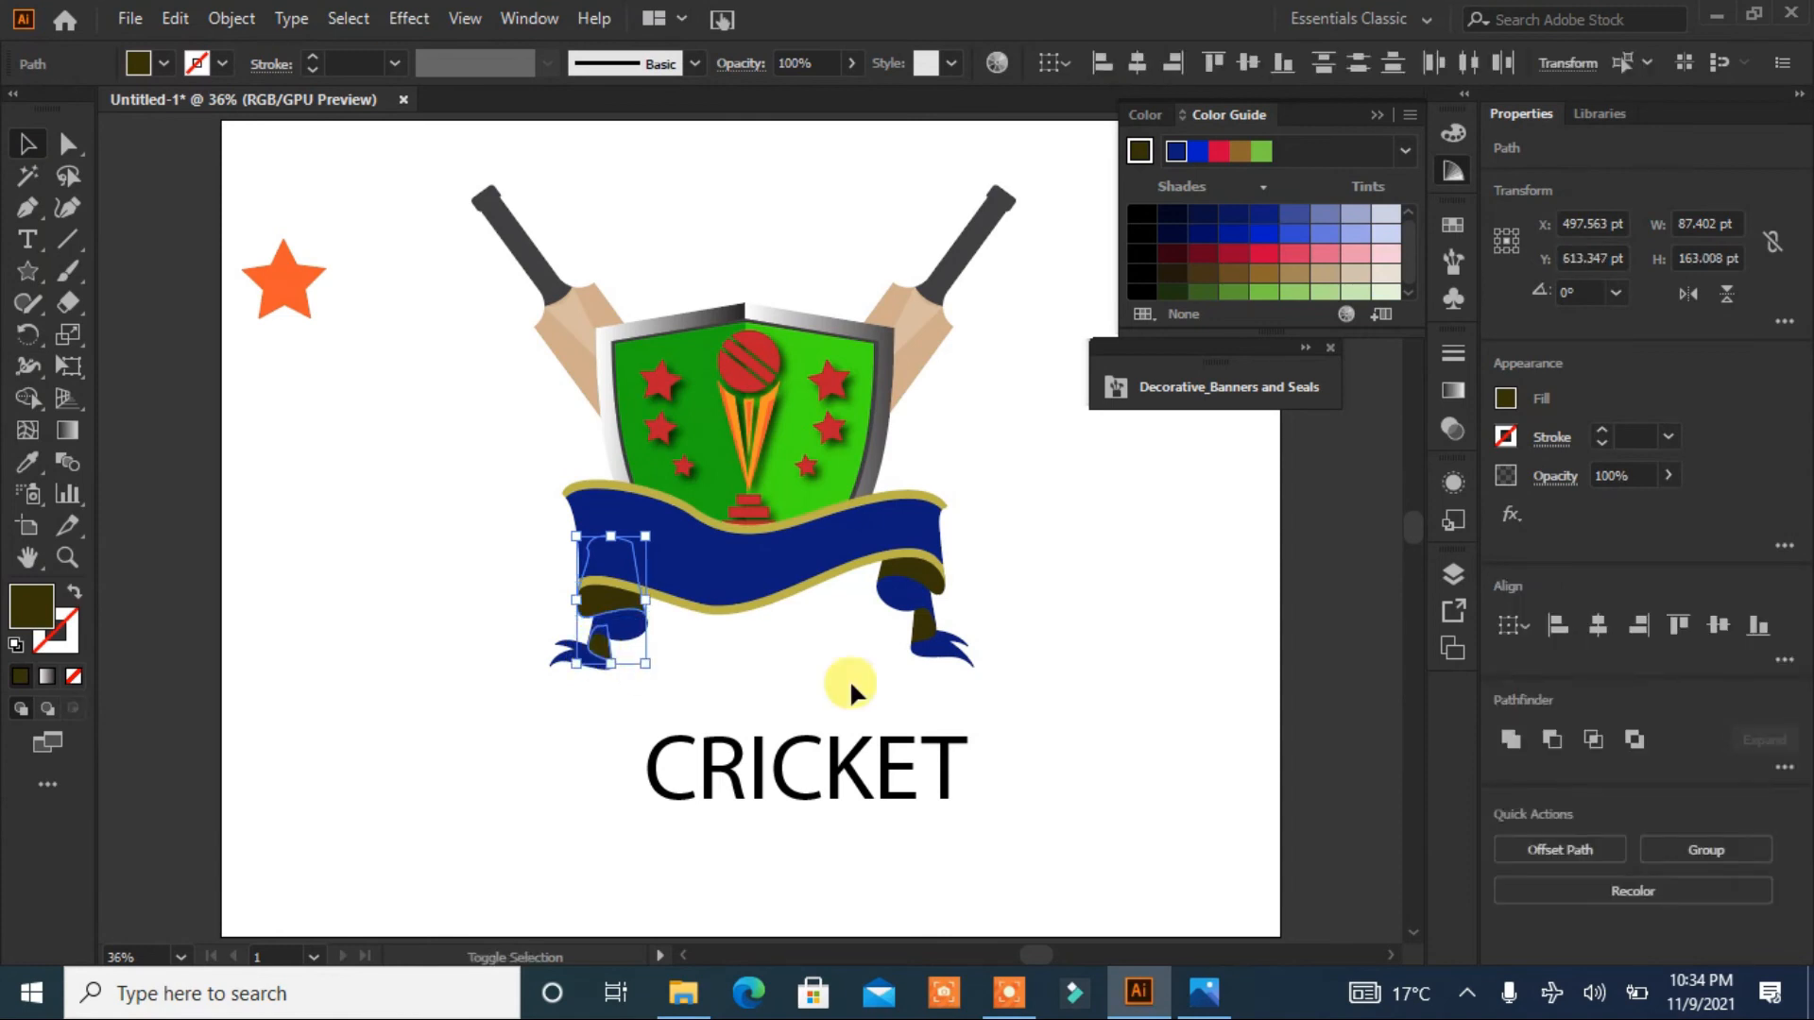
left_click(918, 619, "shift")
left_click(149, 63)
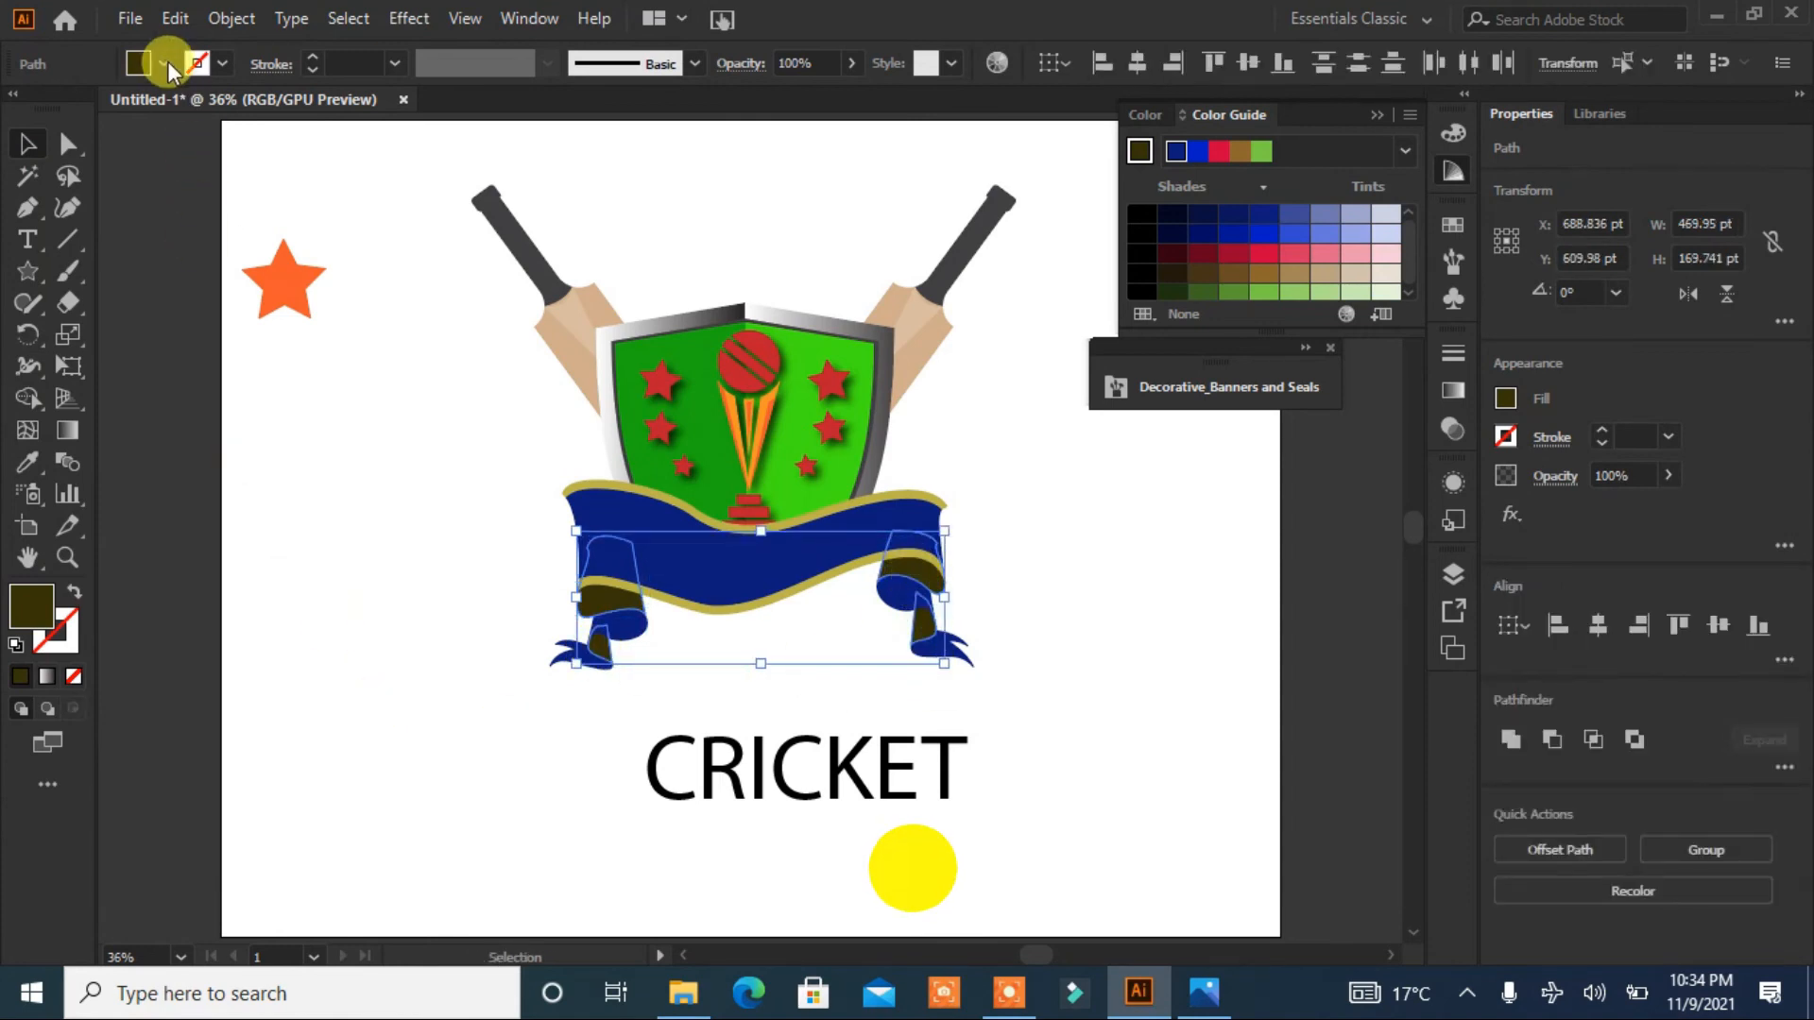
left_click(93, 186)
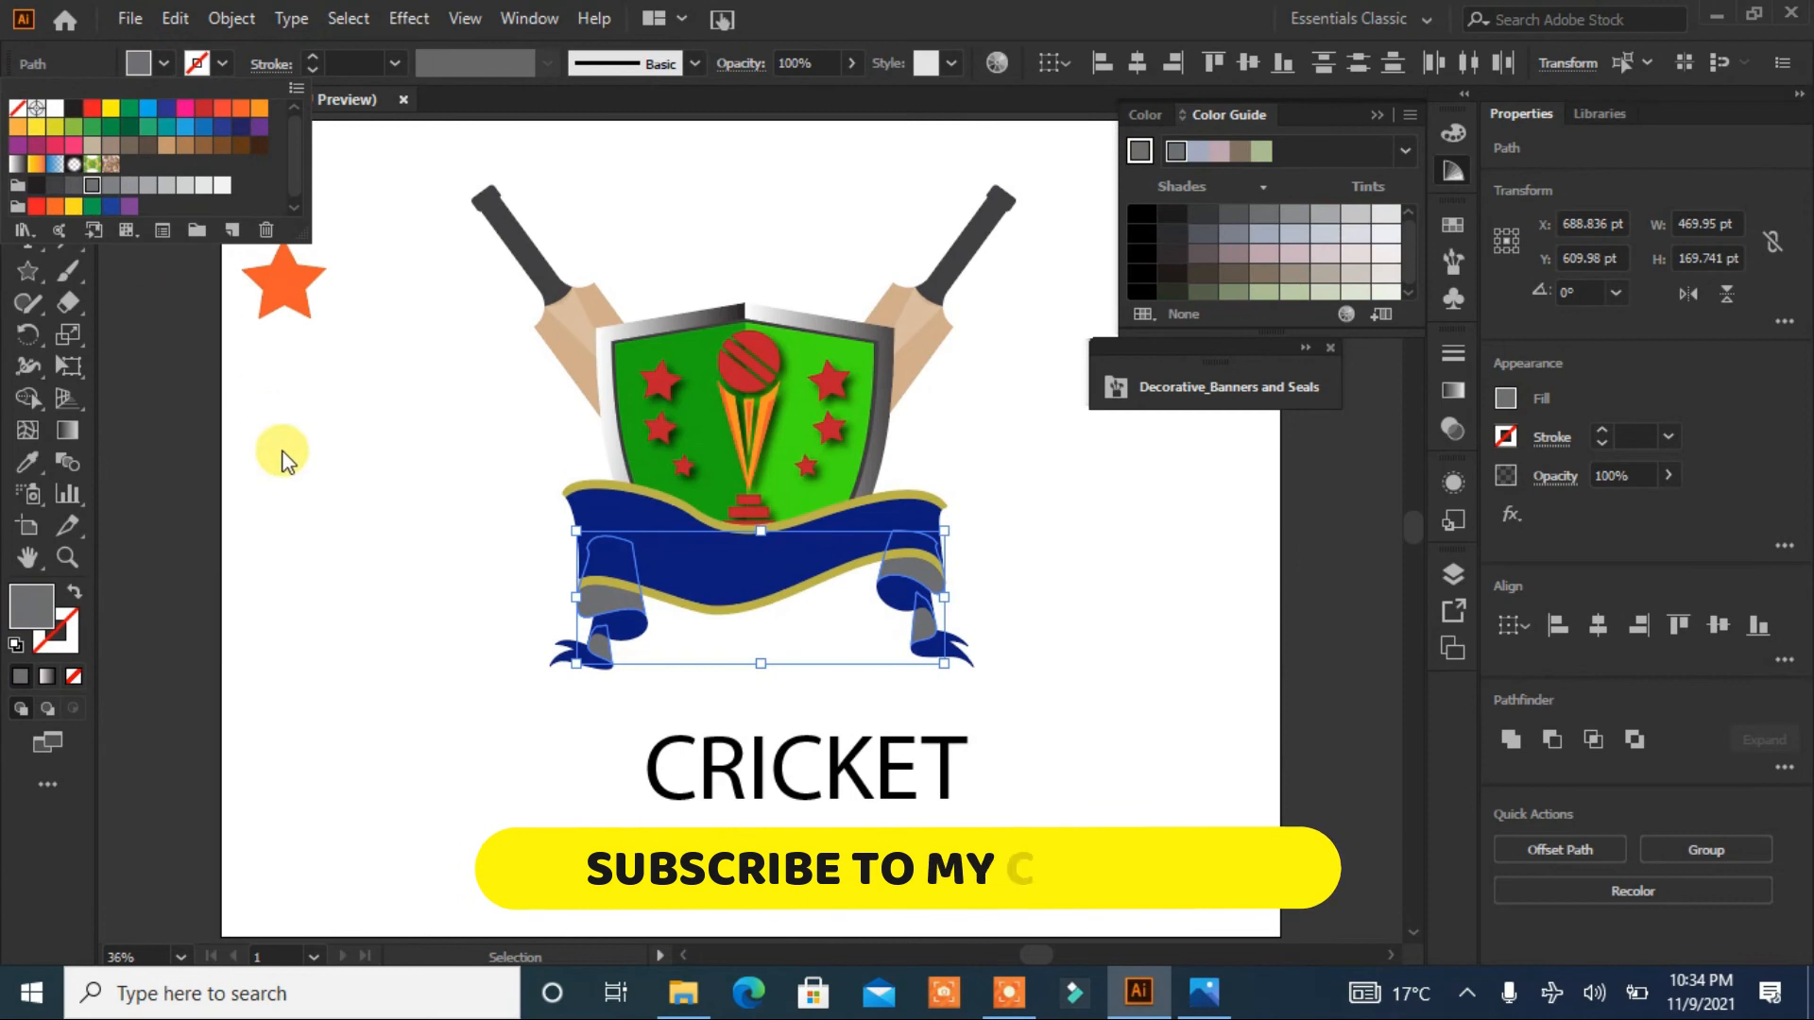
left_click(328, 548)
left_click(328, 550)
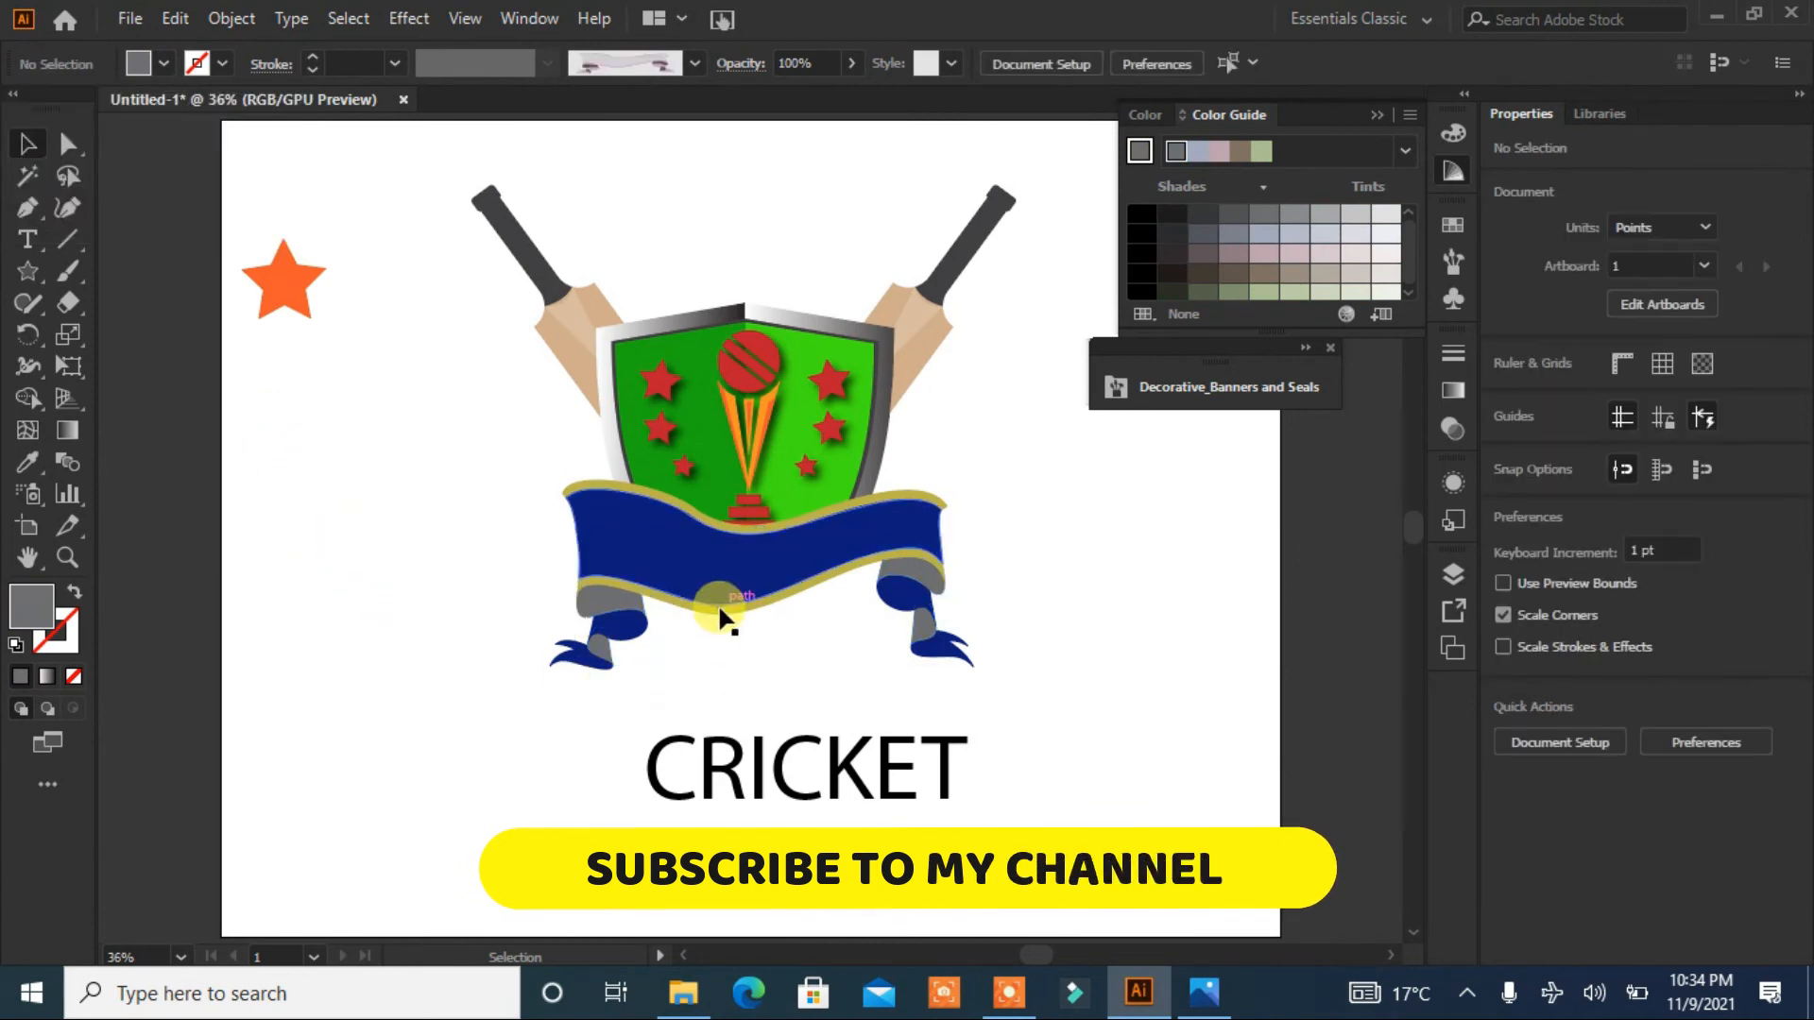